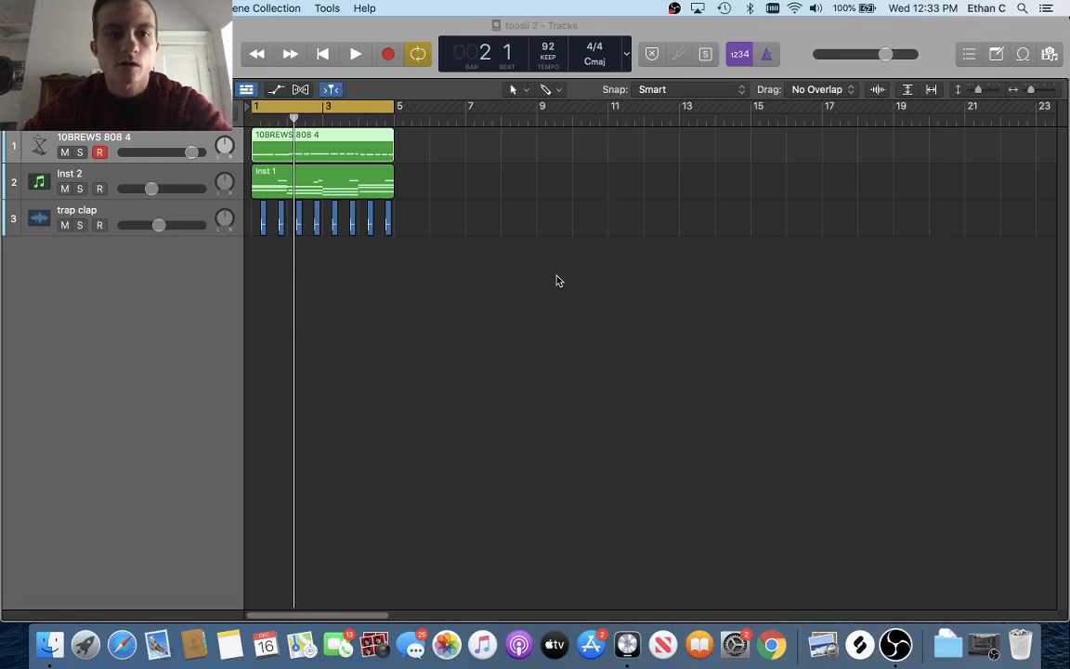
click(363, 41)
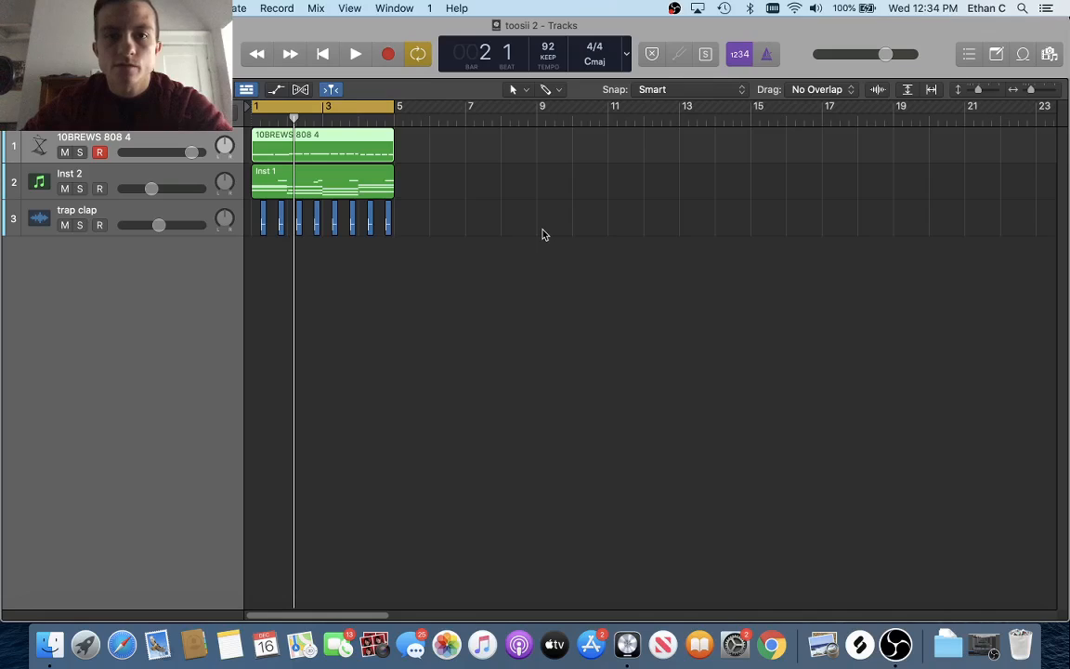
click(186, 188)
click(186, 209)
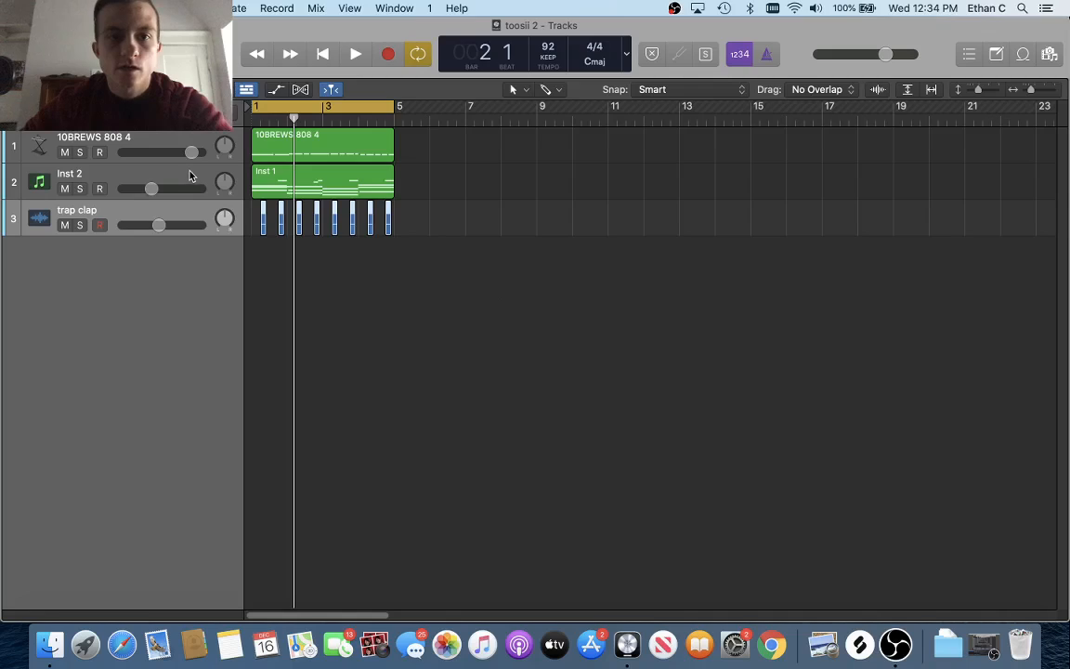
click(190, 175)
click(186, 136)
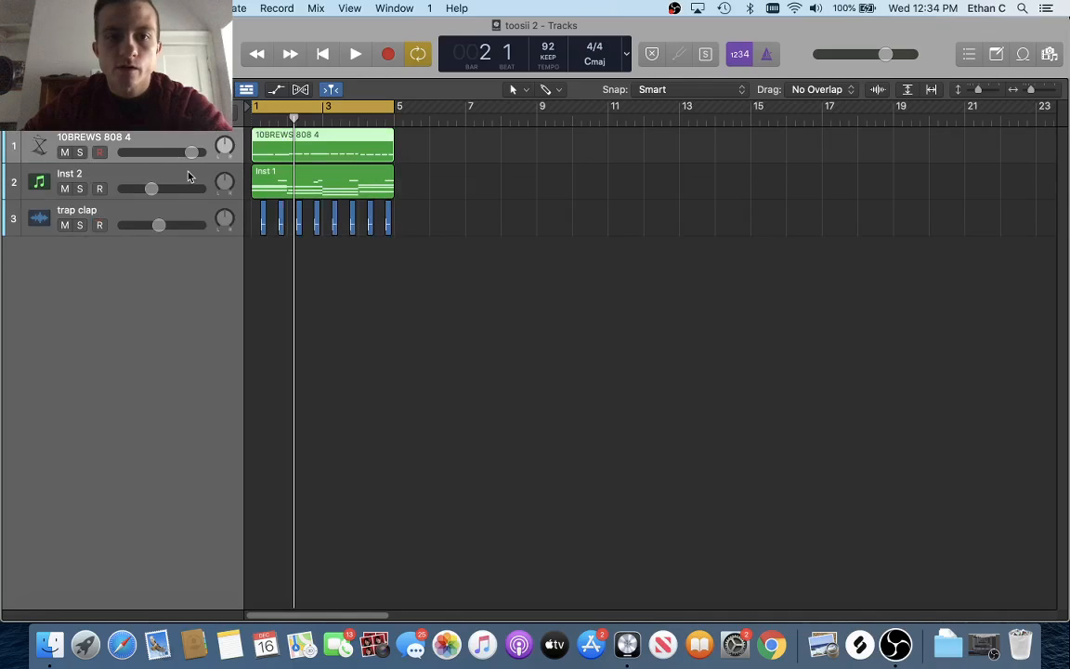
click(185, 175)
click(175, 143)
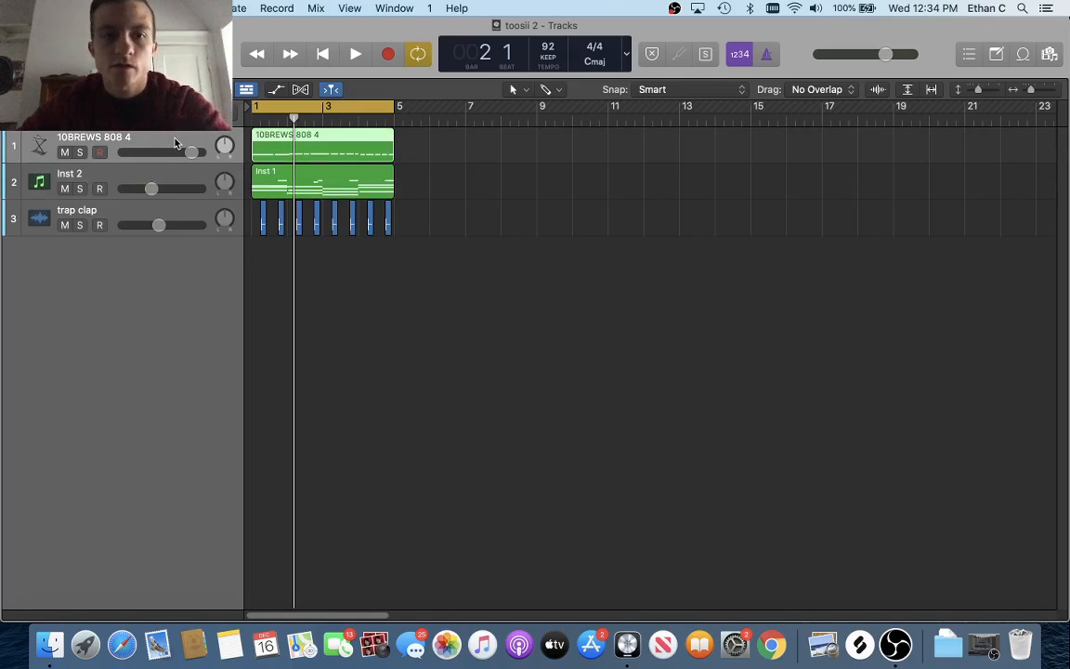
Select the Inst 2 track and play the four-bar loop with all three tracks audible.
click(169, 181)
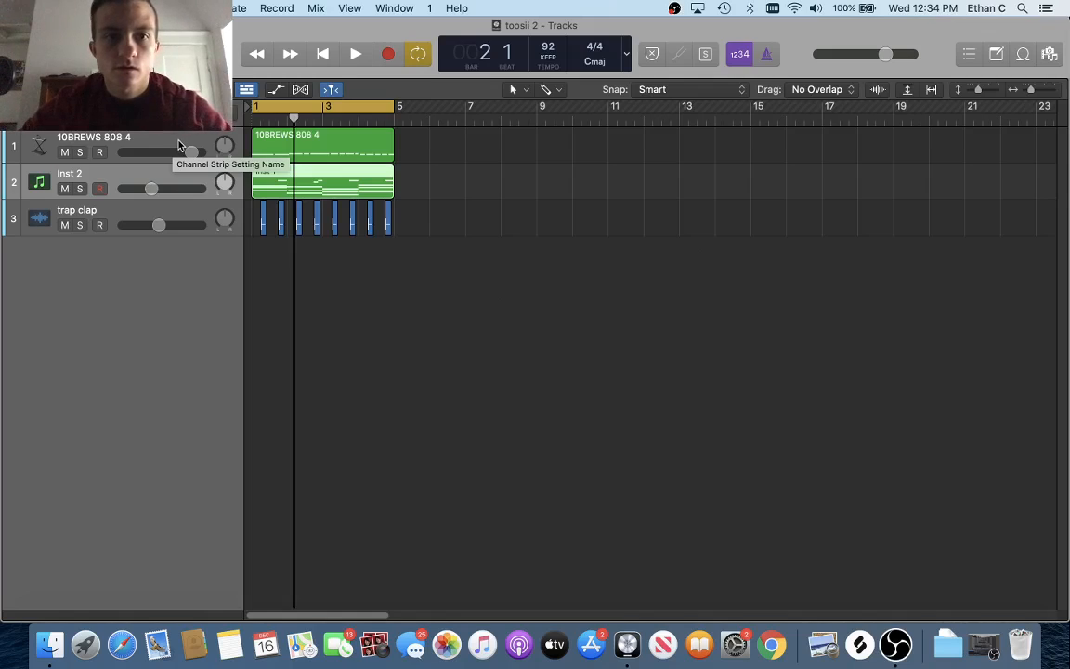
key(space)
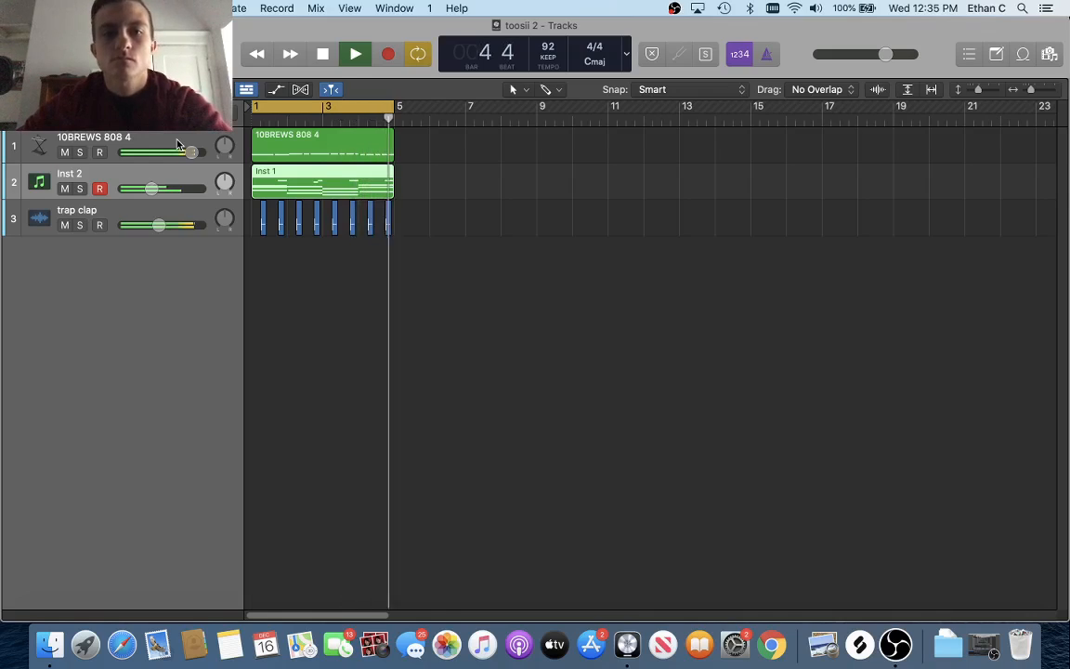
key(space)
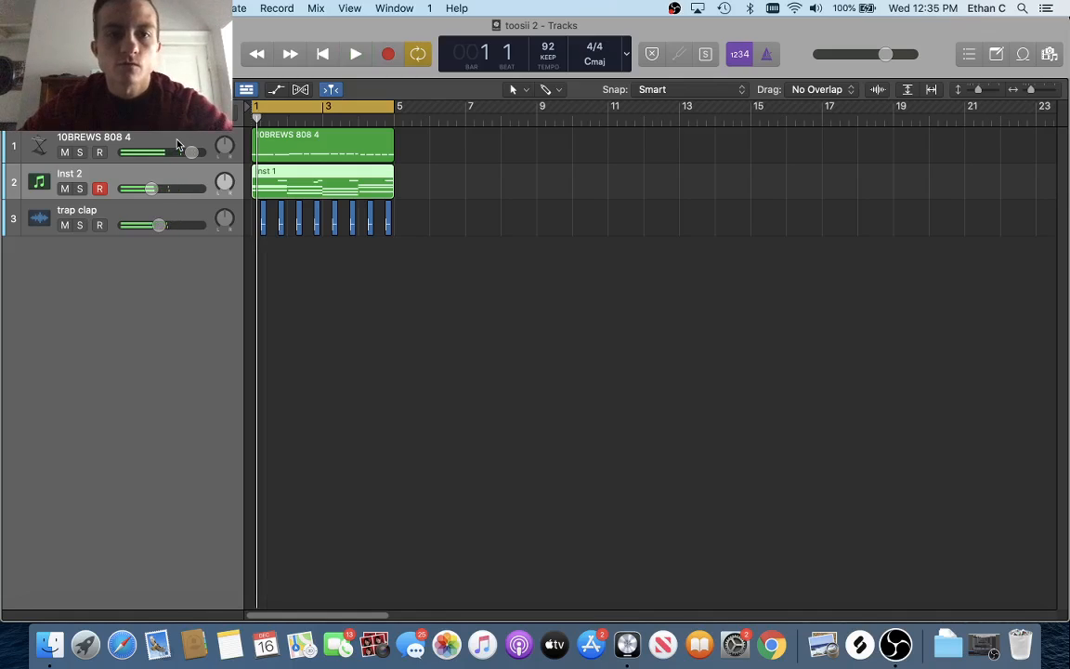
Solo the Inst 2 track and open its Inst 1 region in the Piano Roll.
click(80, 189)
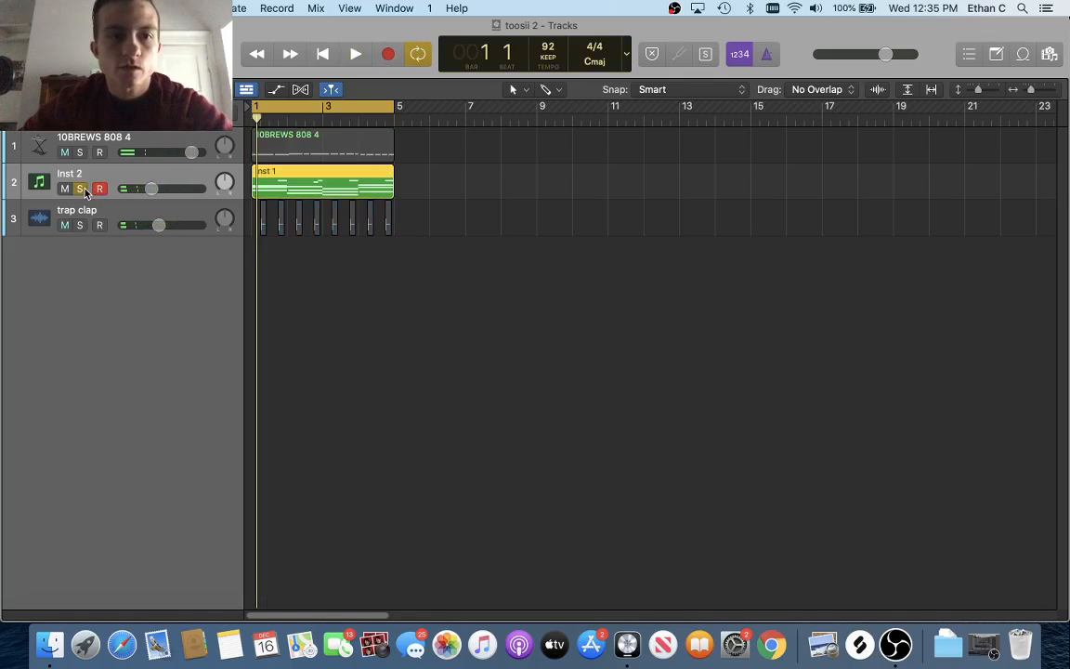
click(437, 205)
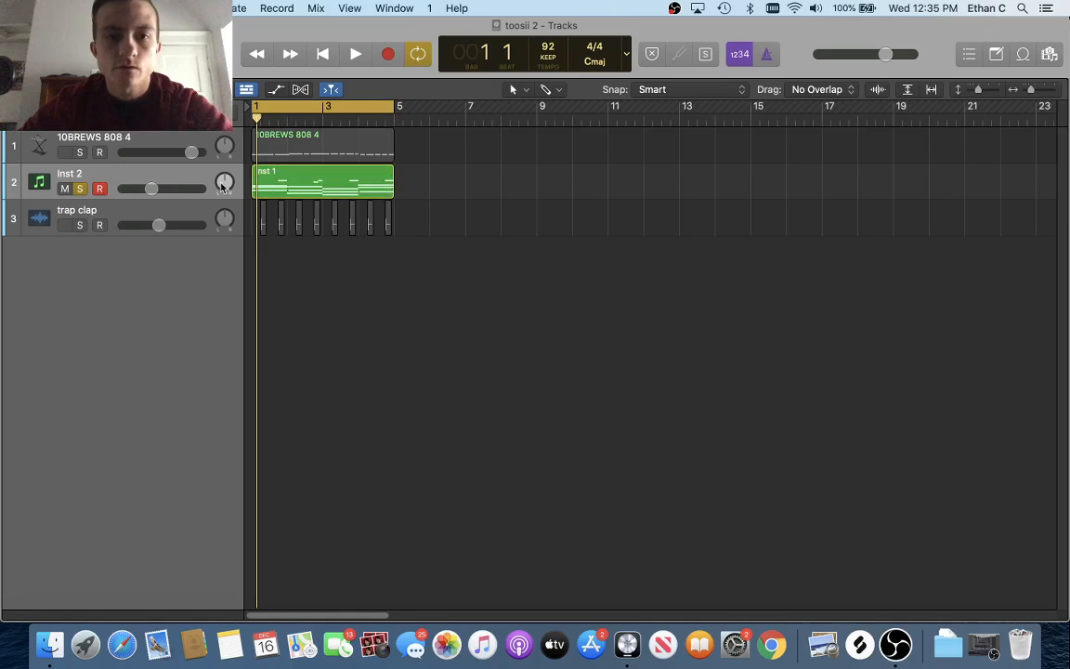
double_click(263, 170)
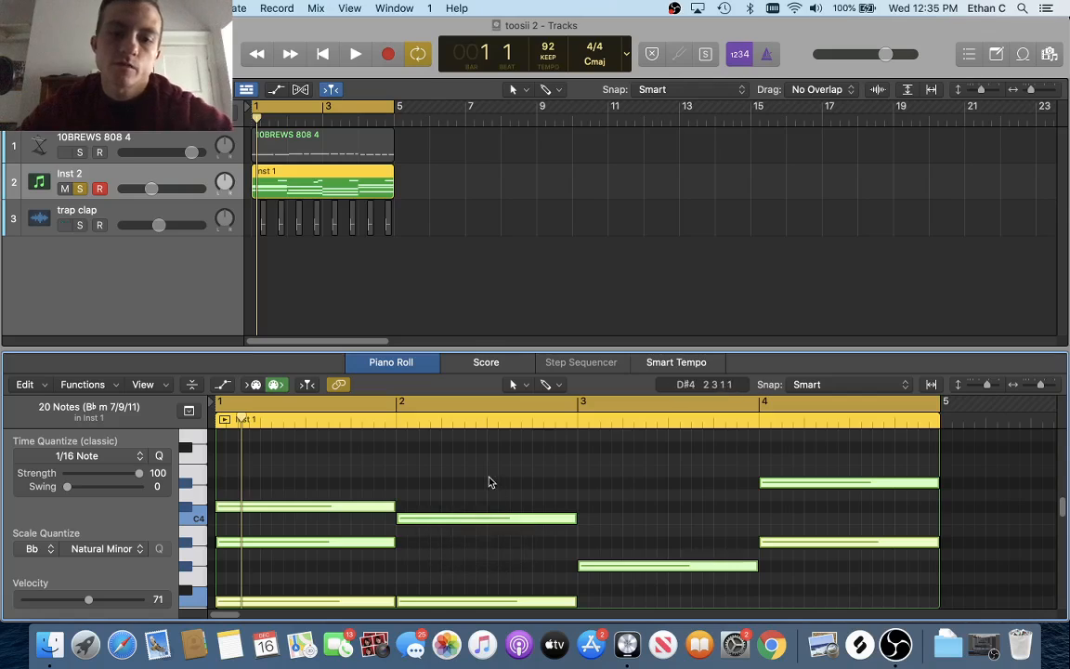
Examine the sustained chord notes across the four bars of the Inst 1 region.
key(super+Left)
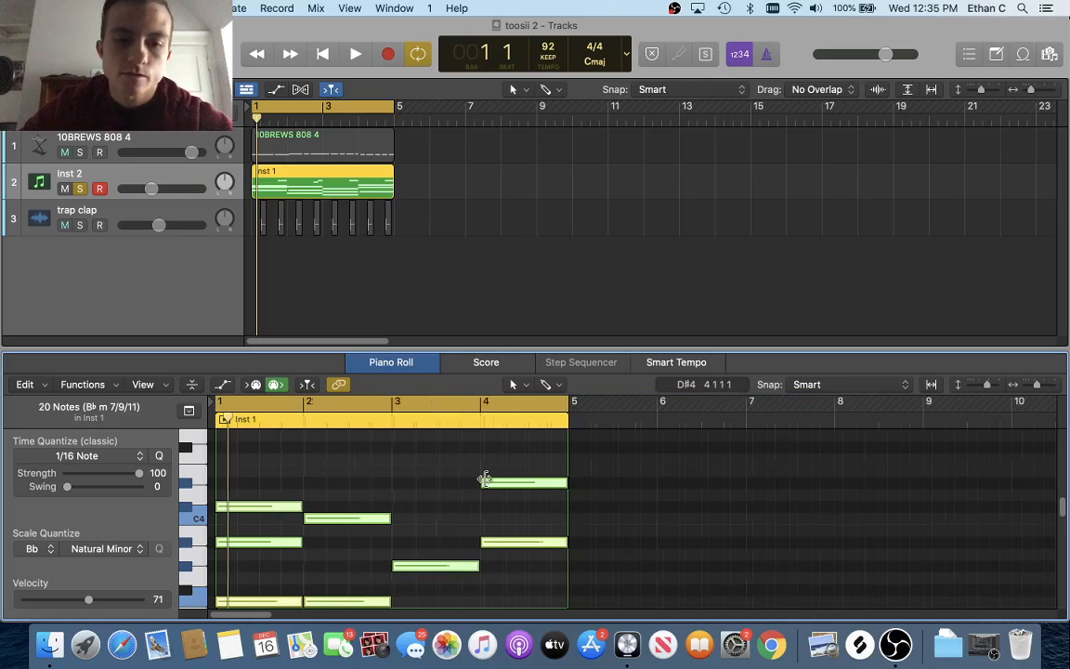
key(super+Right)
scroll(484, 483, down, 3)
scroll(484, 483, up, 1)
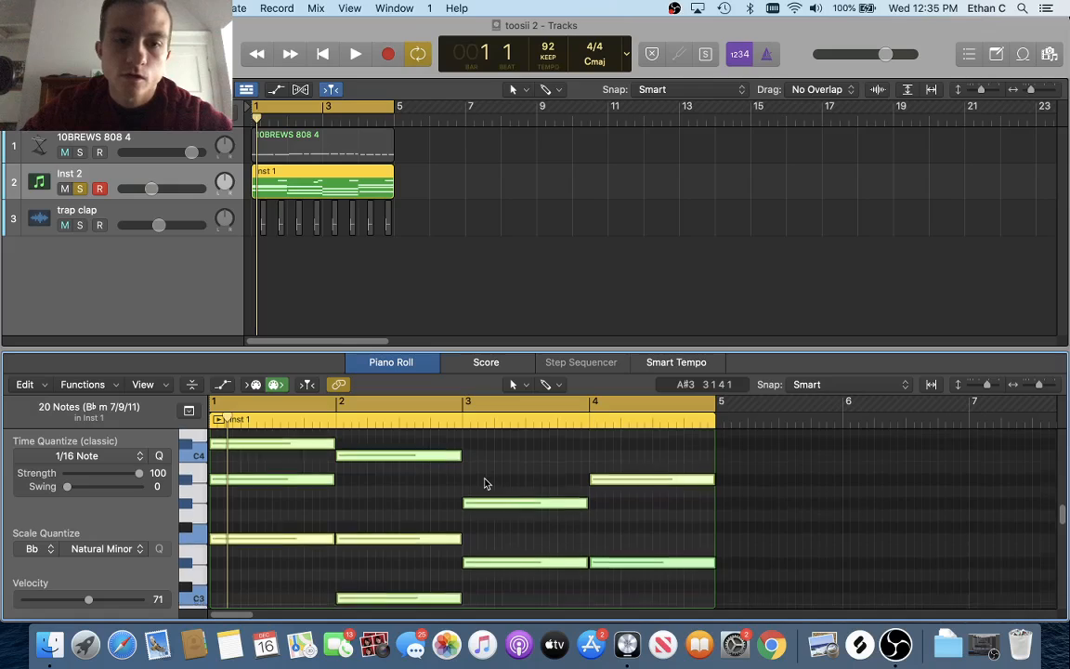
key(super+Right)
scroll(508, 488, down, 1)
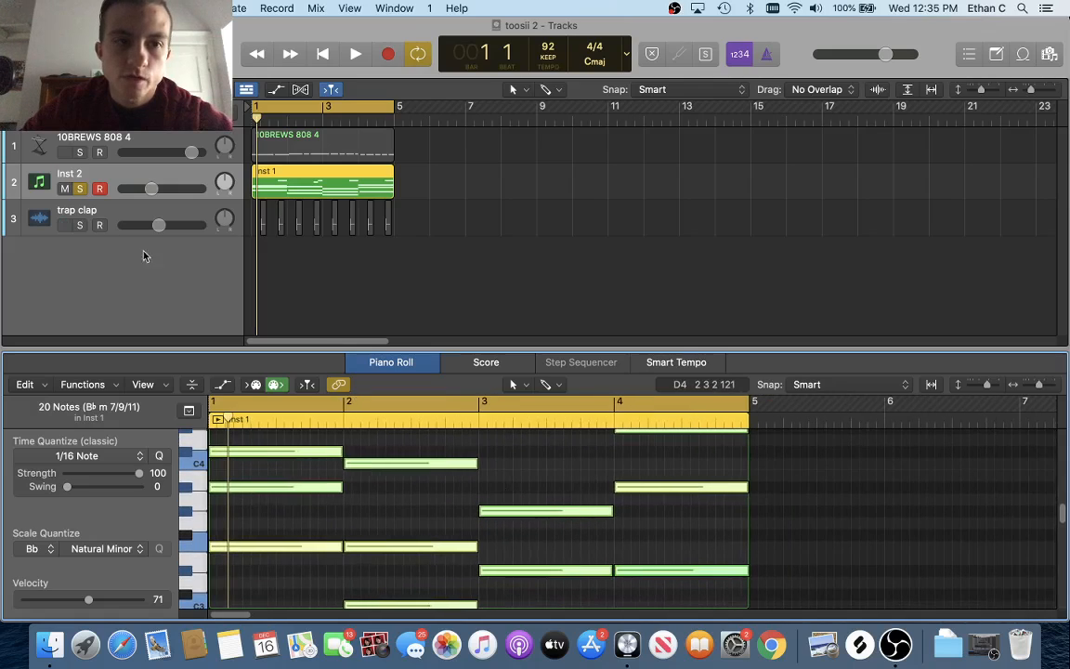
scroll(467, 498, left, 1)
scroll(467, 498, down, 2)
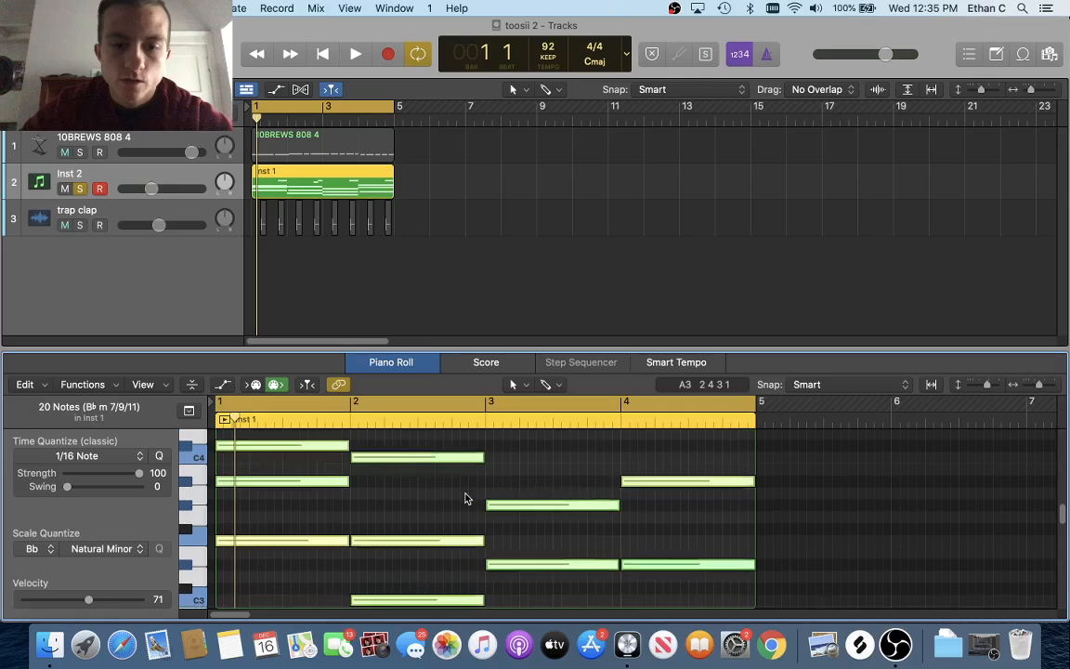
key(super+Left)
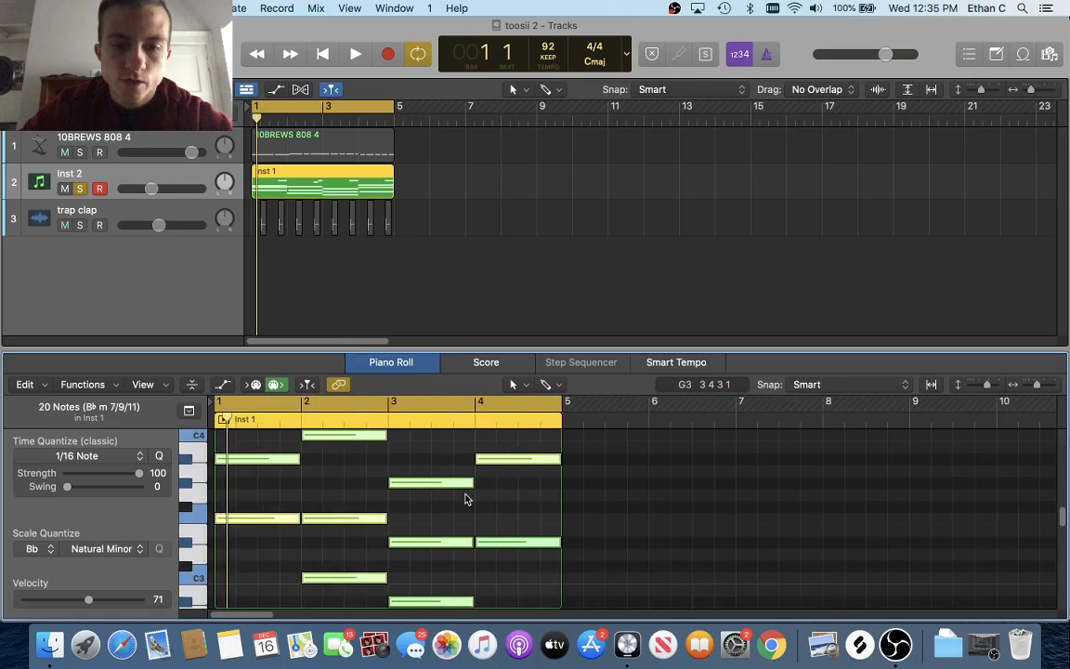
scroll(467, 499, down, 3)
scroll(467, 499, up, 3)
key(super+Left)
scroll(467, 498, up, 3)
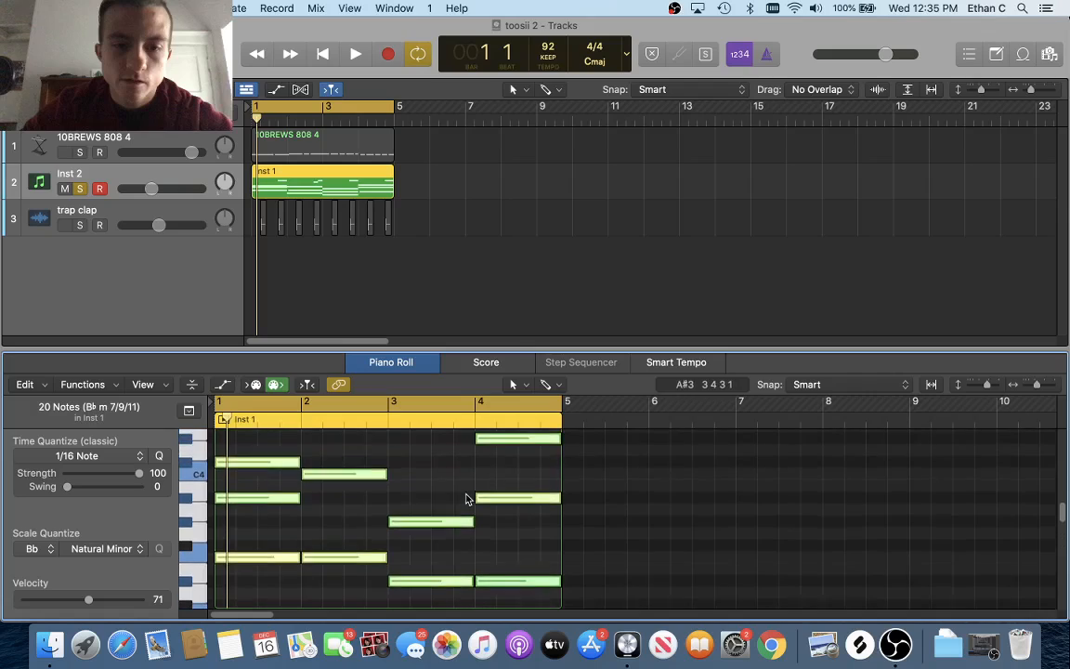
Play the soloed Inst 1 loop and follow its chords and the short melody notes around C5, then stop playback.
key(space)
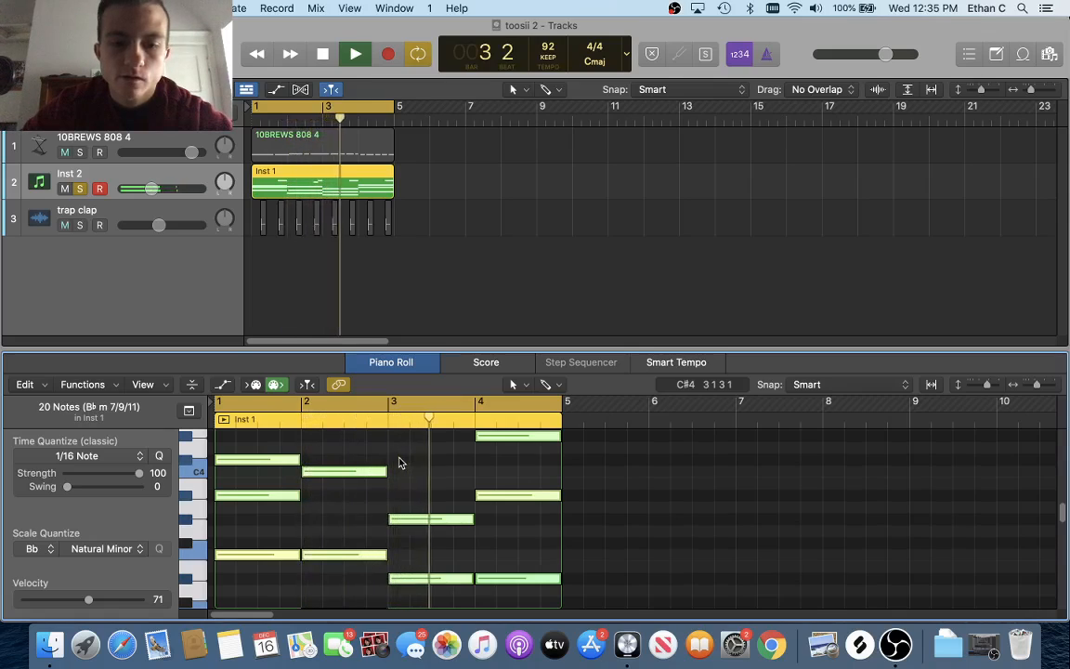
scroll(400, 461, down, 3)
scroll(399, 462, up, 3)
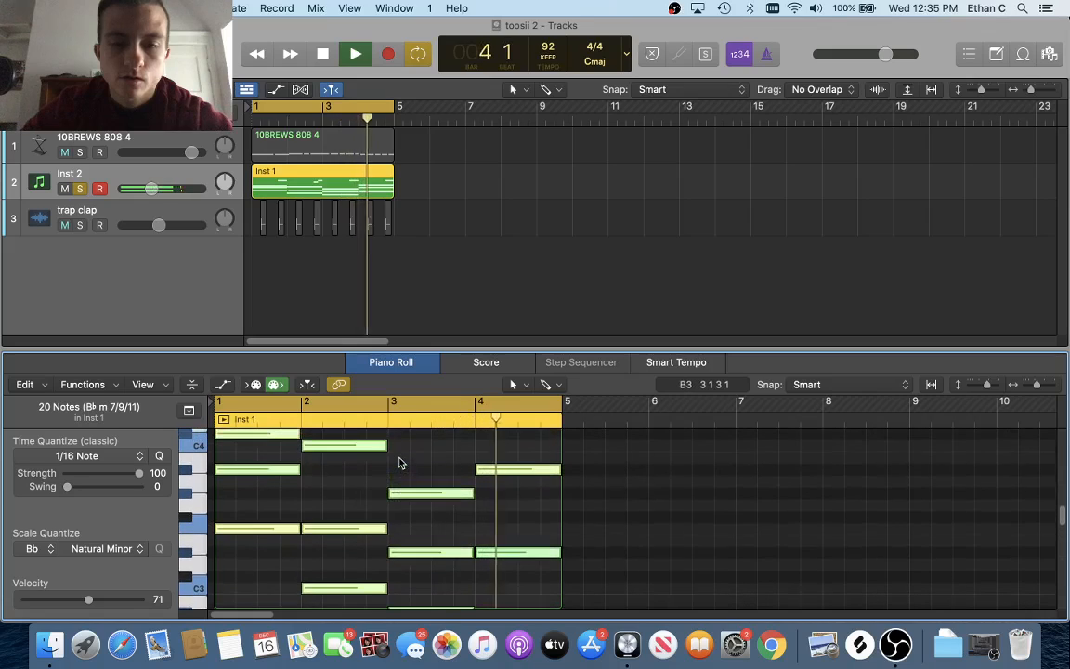
scroll(399, 461, up, 5)
scroll(401, 463, up, 2)
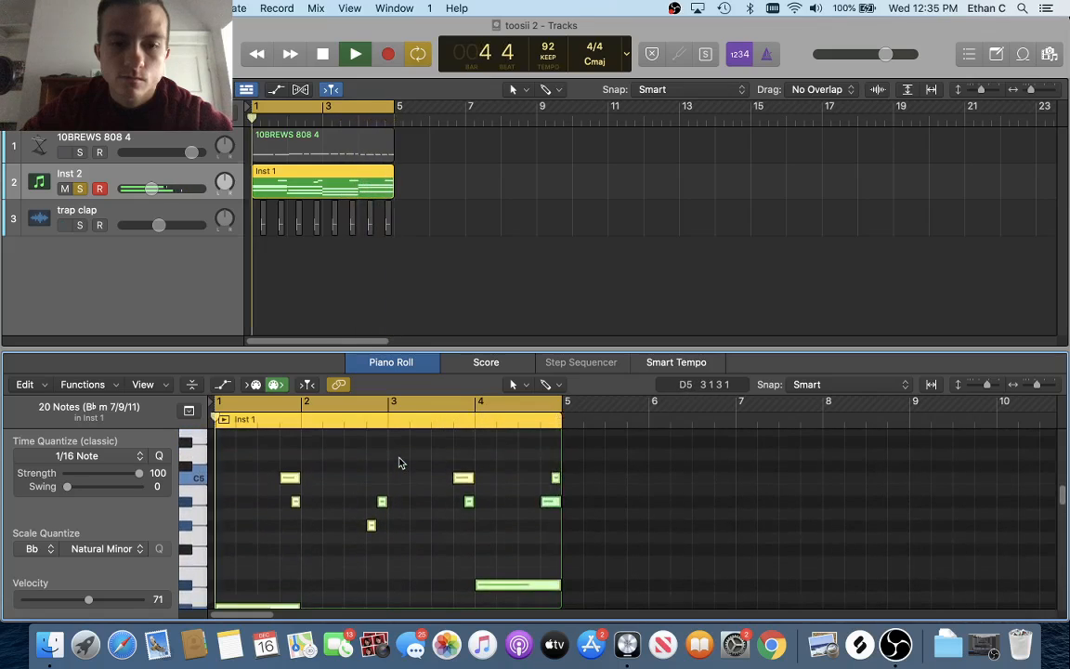
scroll(401, 463, down, 3)
scroll(400, 461, down, 2)
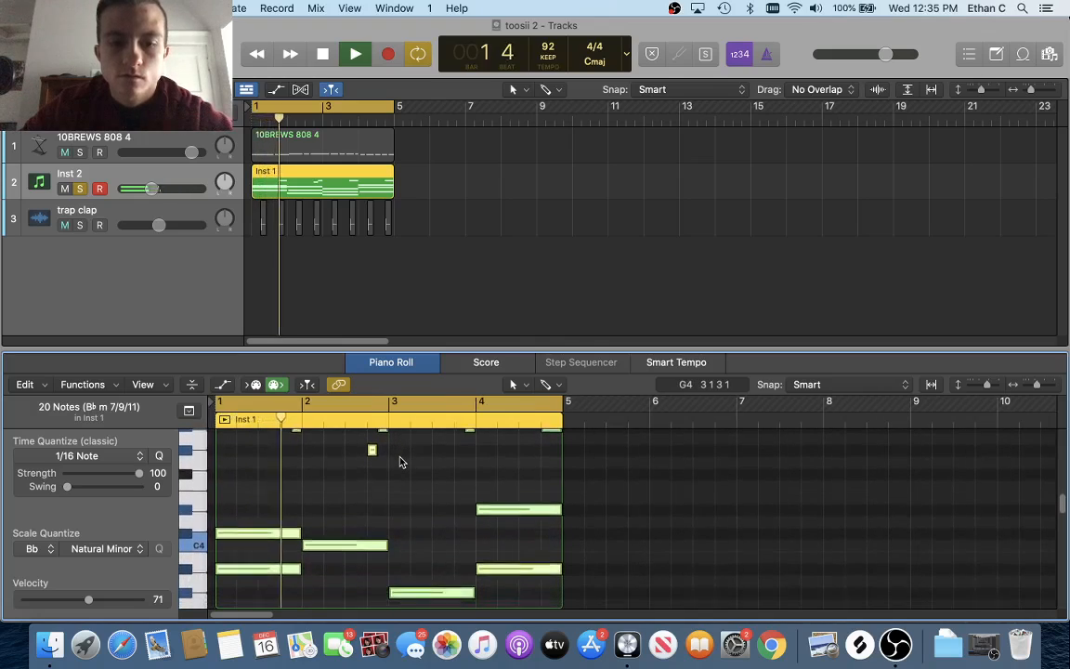
scroll(400, 462, up, 4)
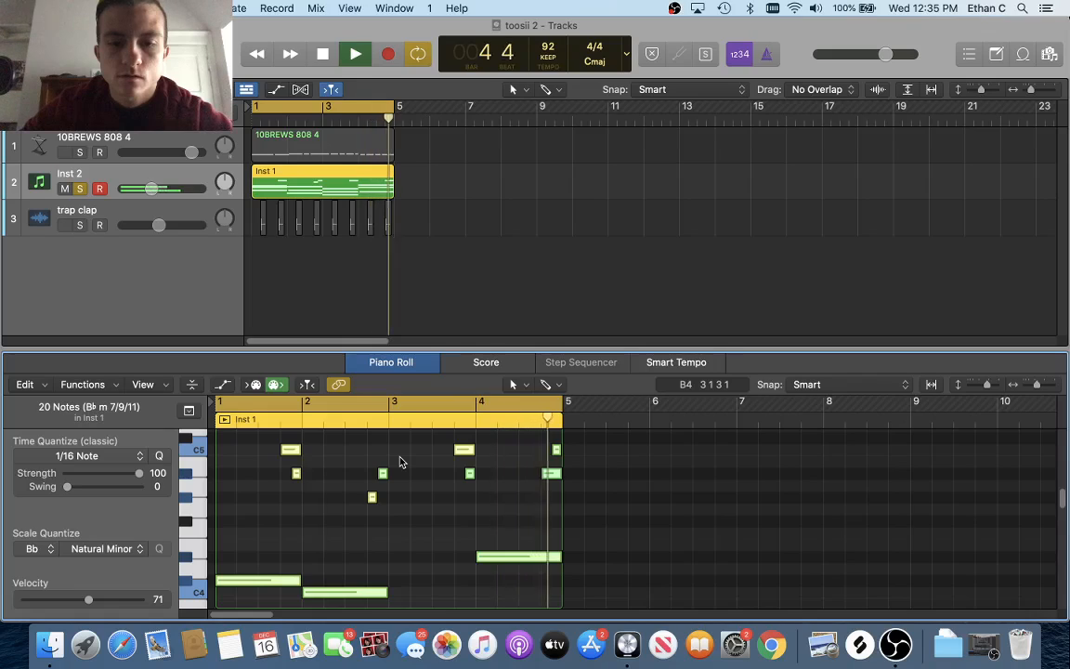
key(space)
scroll(400, 462, down, 5)
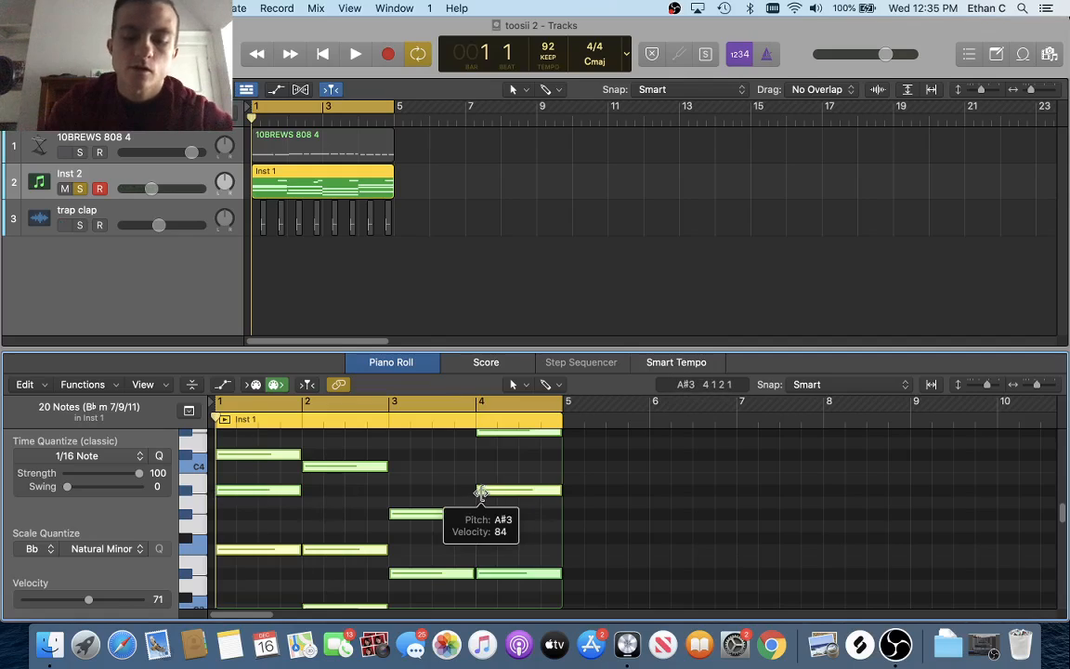
Show the Musical Typing keyboard for Inst 2 and play the notes F, A# and C#.
key(super+k)
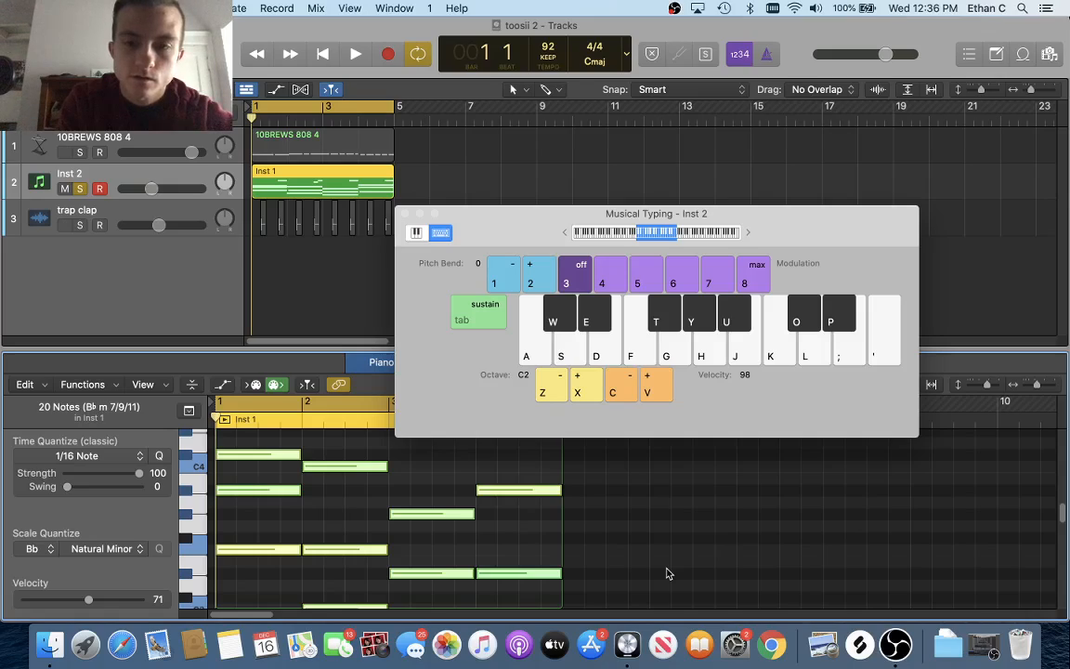
key(f)
key(u)
key(o)
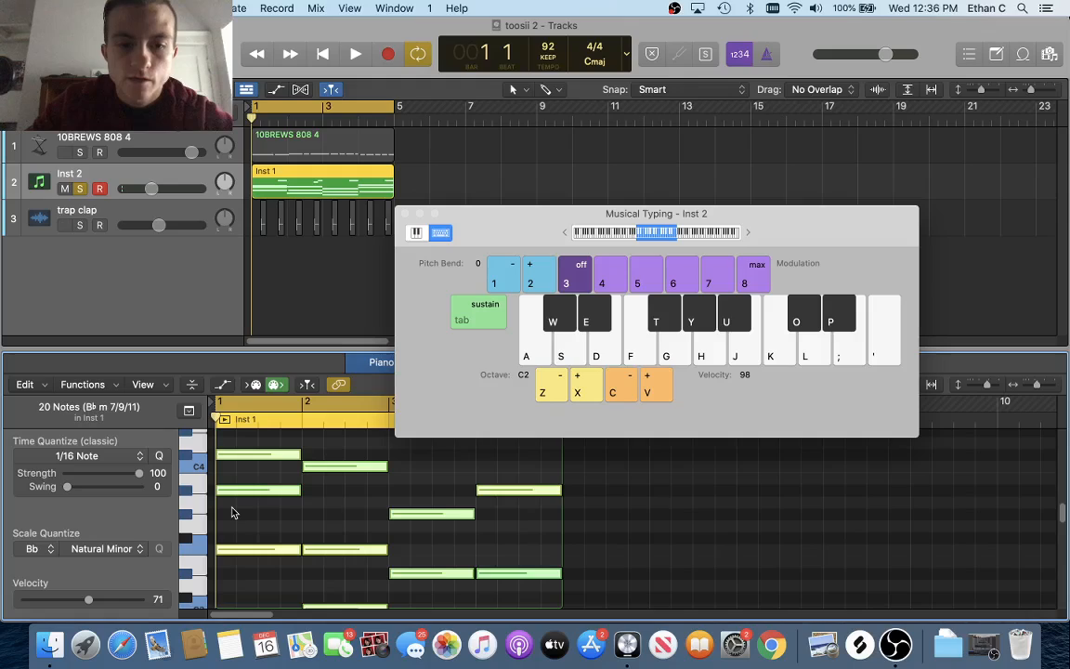
Compare the low chord notes of each bar with the short melody notes in the octave above.
scroll(316, 492, down, 2)
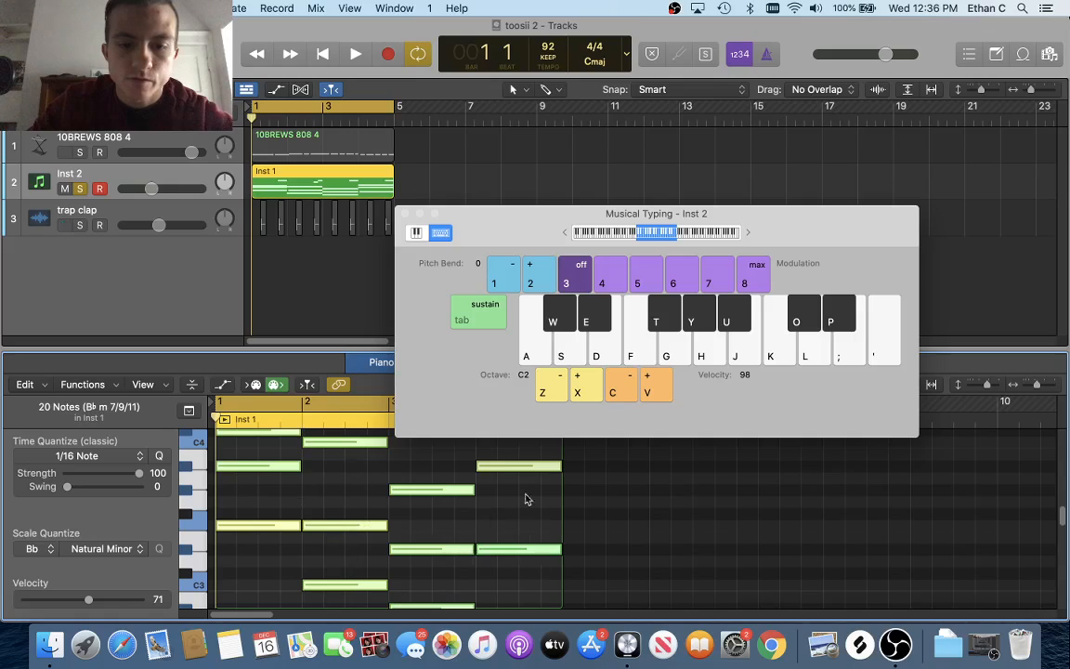
scroll(351, 549, down, 5)
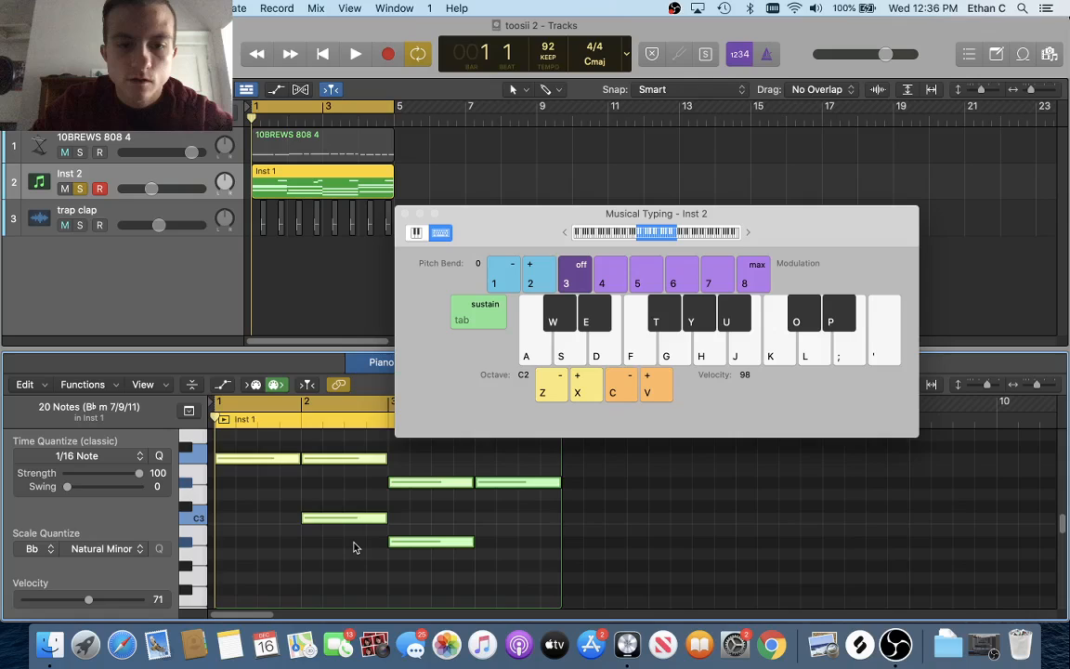
scroll(352, 548, up, 15)
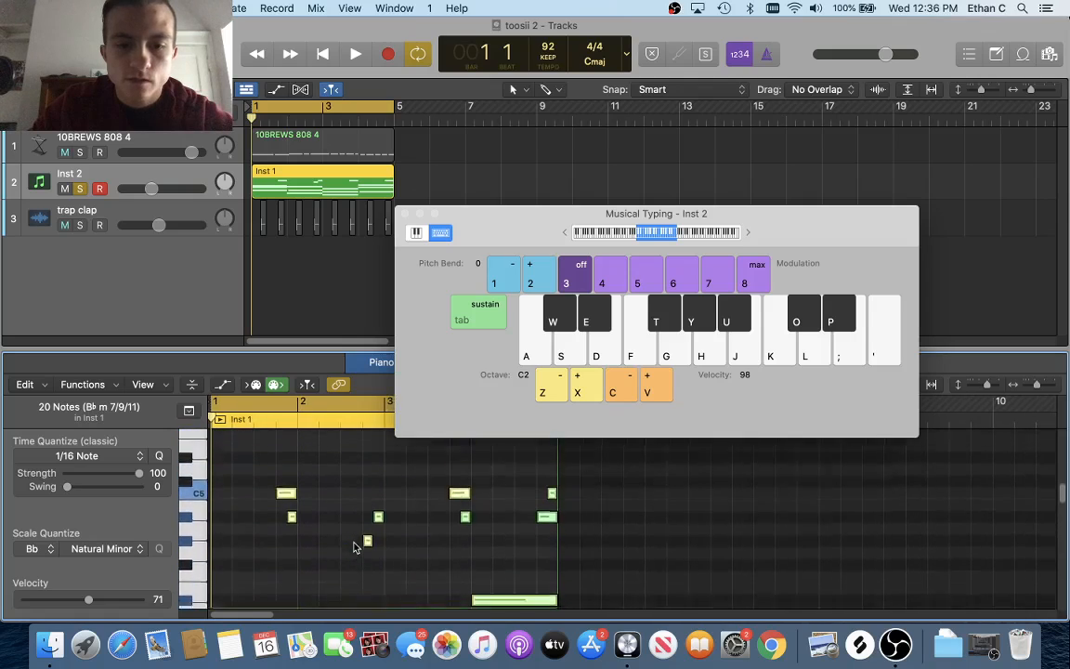
scroll(353, 548, down, 10)
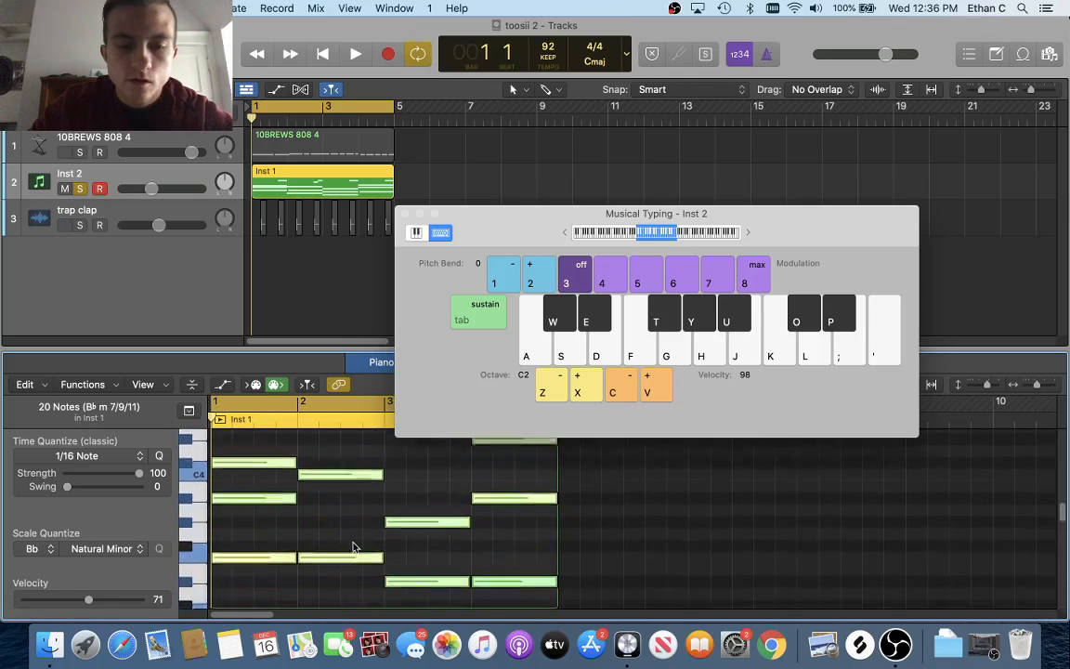
scroll(353, 548, down, 1)
scroll(352, 548, up, 14)
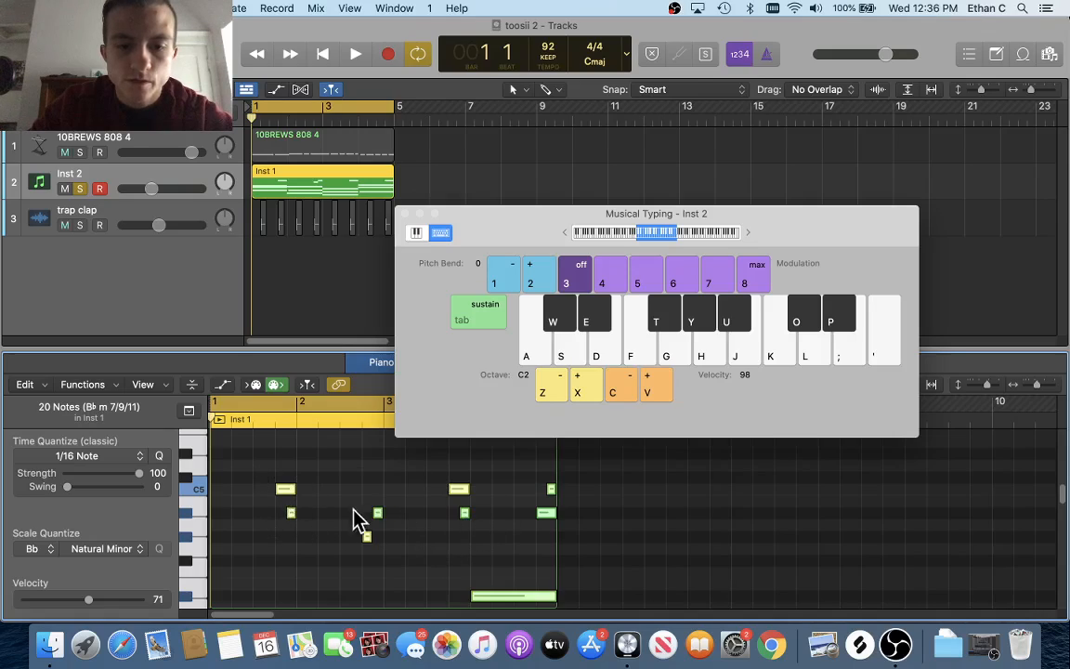
Play the opening bar to hear the C5 and A#4 melody notes, and close Musical Typing.
key(space)
click(290, 514)
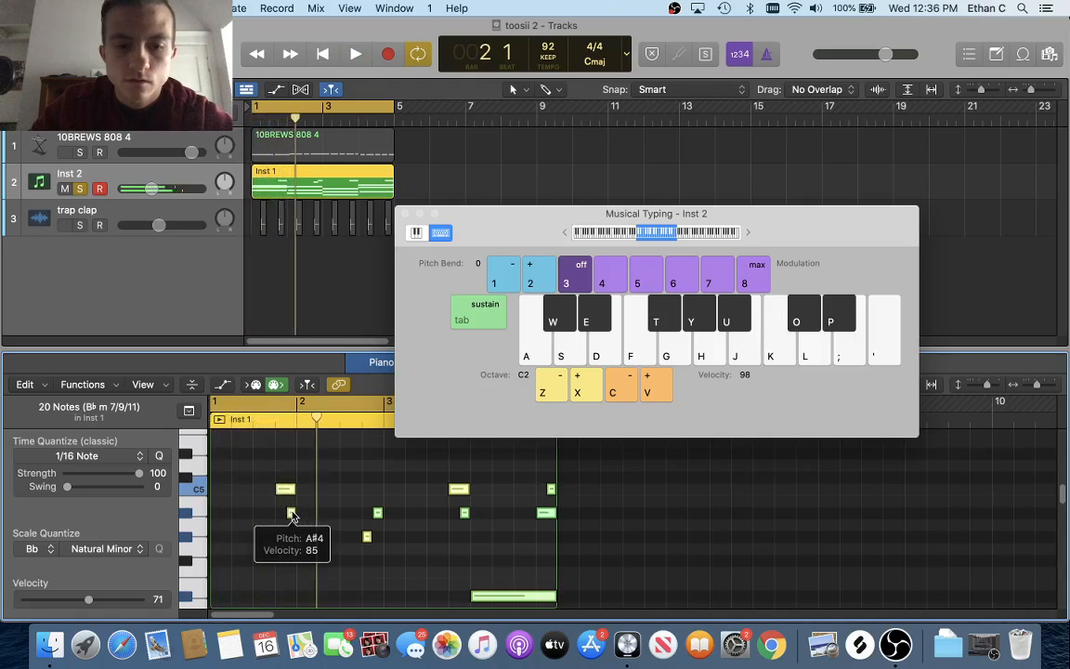
key(space)
scroll(279, 467, down, 1)
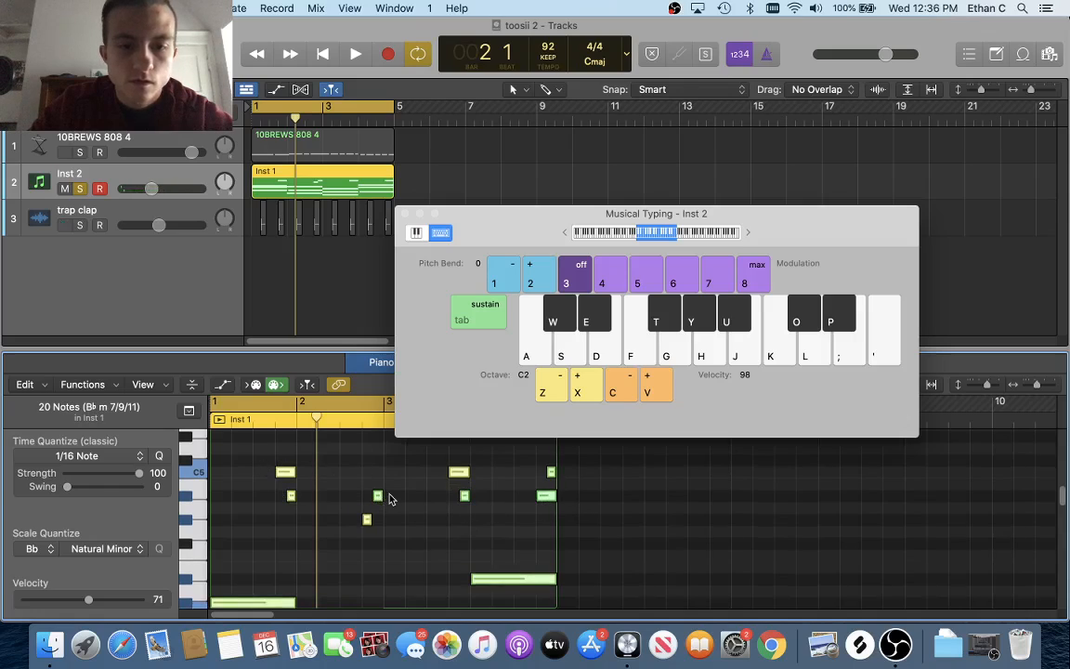
scroll(389, 499, down, 5)
click(402, 213)
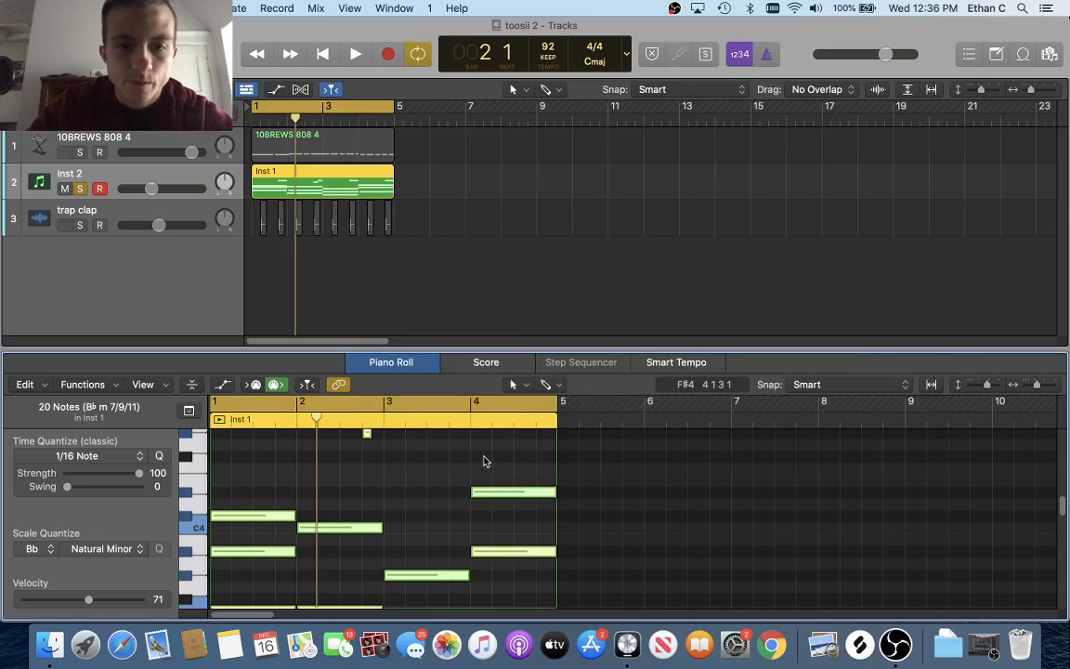
Review the melody and chord notes of the Inst 1 region and clear the note selection.
scroll(512, 467, up, 1)
scroll(512, 466, up, 5)
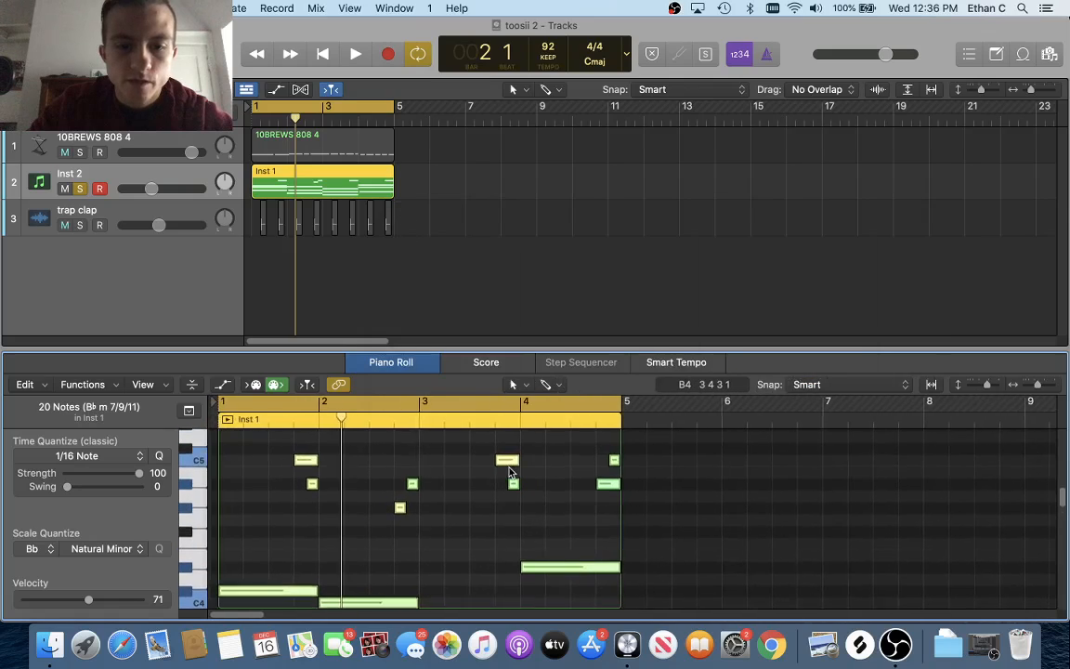
scroll(448, 487, down, 8)
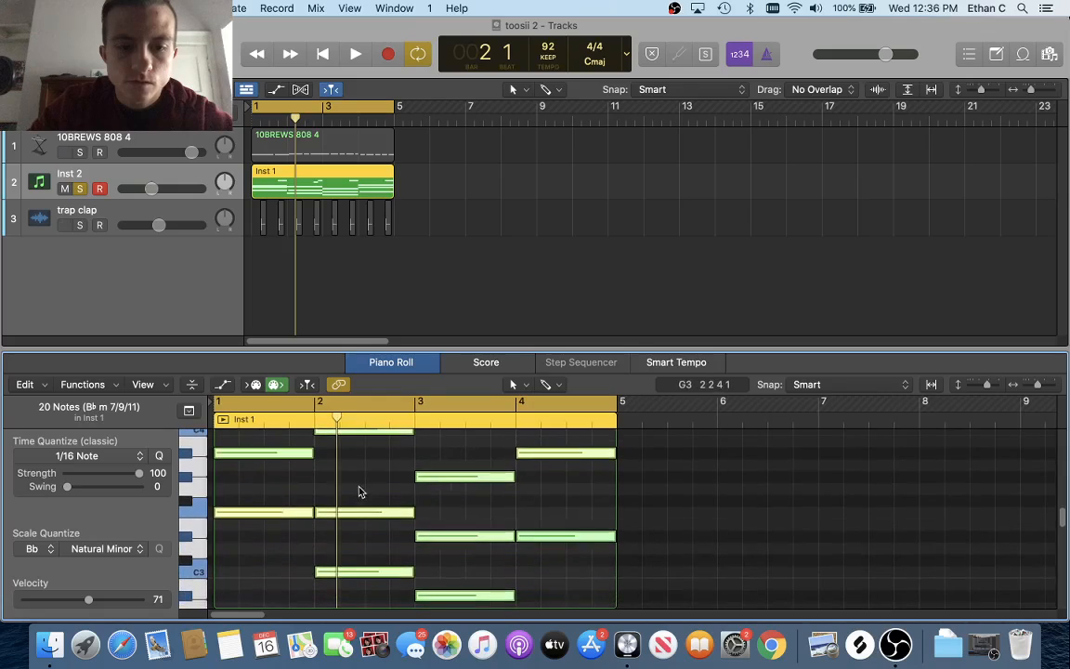
click(361, 492)
scroll(251, 520, up, 8)
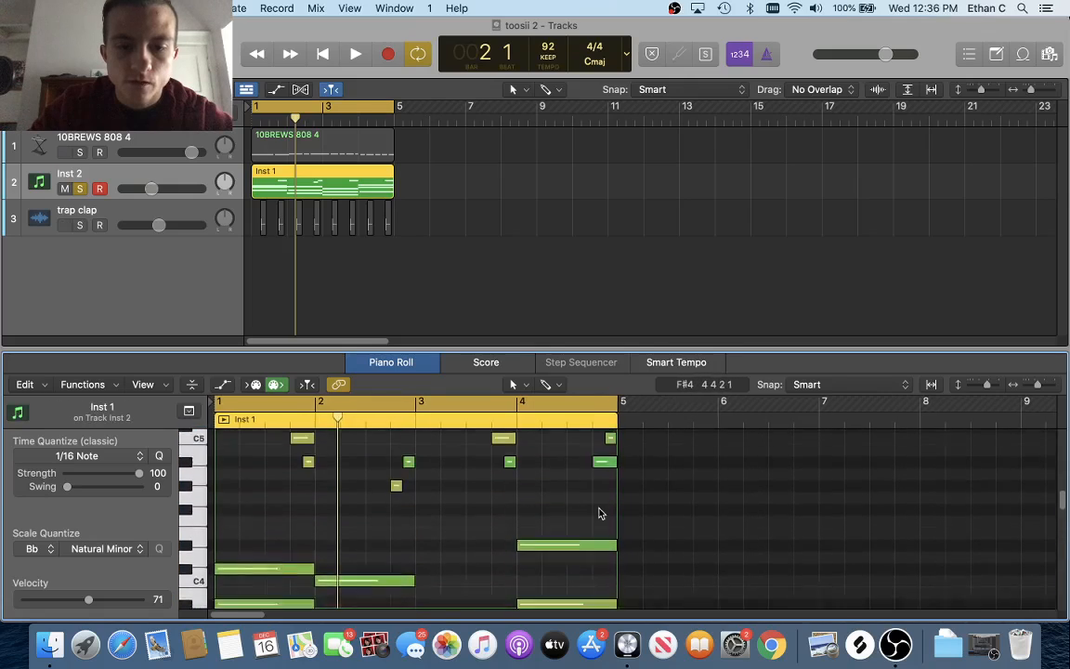
Select all notes of the Inst 1 region and look through the note-editing functions available for them.
scroll(599, 512, up, 3)
scroll(509, 500, down, 5)
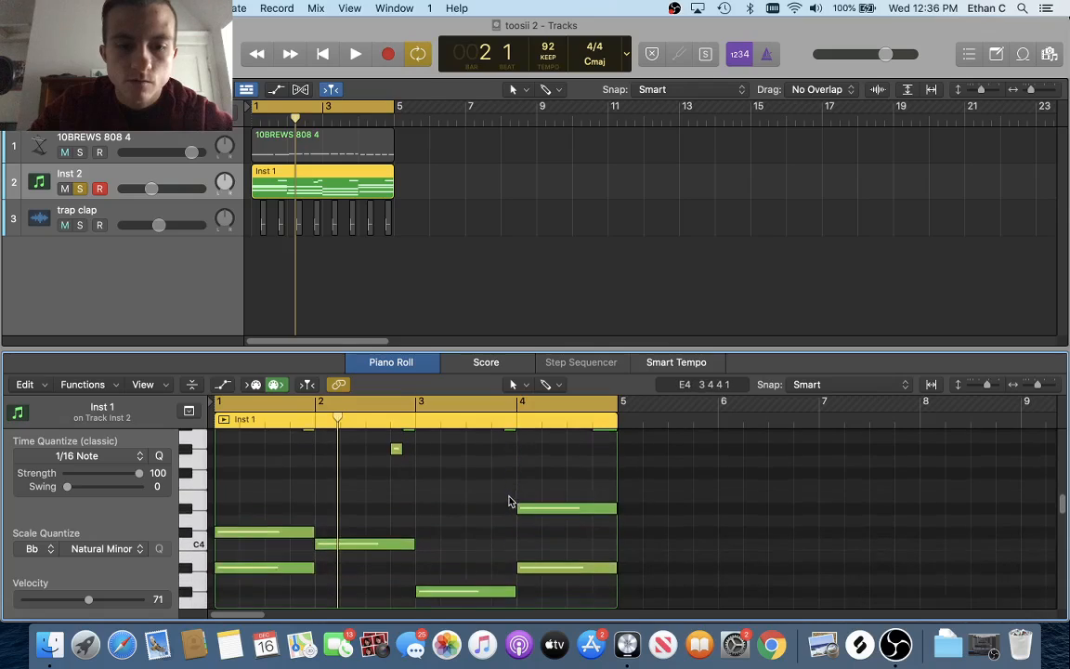
key(super+a)
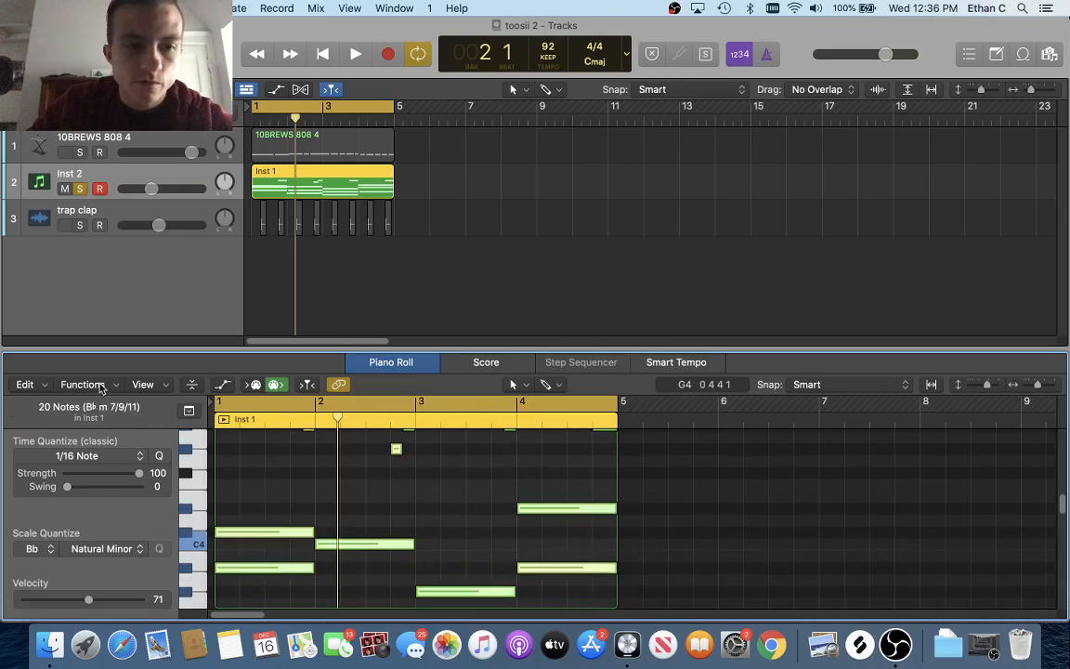
click(100, 388)
mouse_move(202, 534)
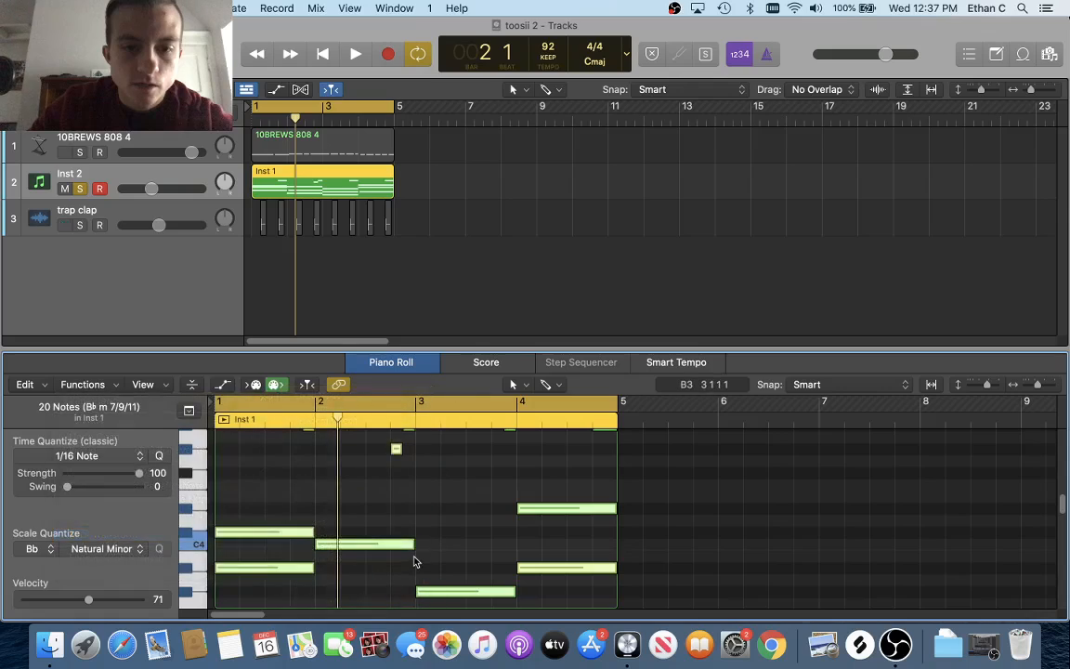
Examine the selected melody and chord notes of Inst 1 across all four bars, from the highest to the lowest.
scroll(415, 561, up, 5)
scroll(415, 561, down, 6)
scroll(415, 560, down, 4)
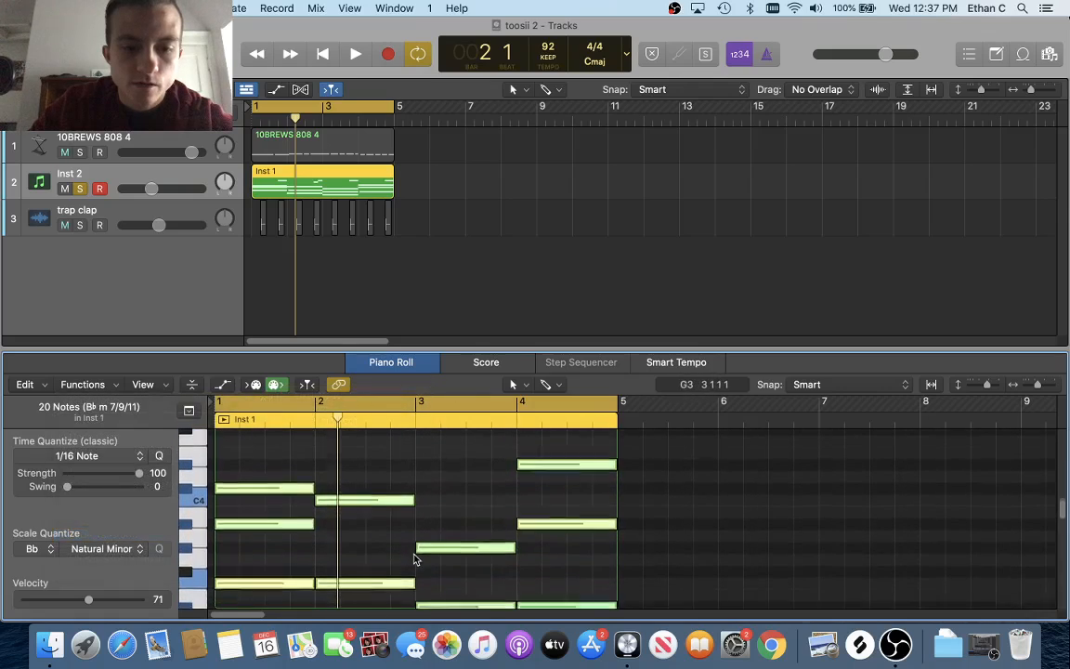
scroll(415, 557, up, 3)
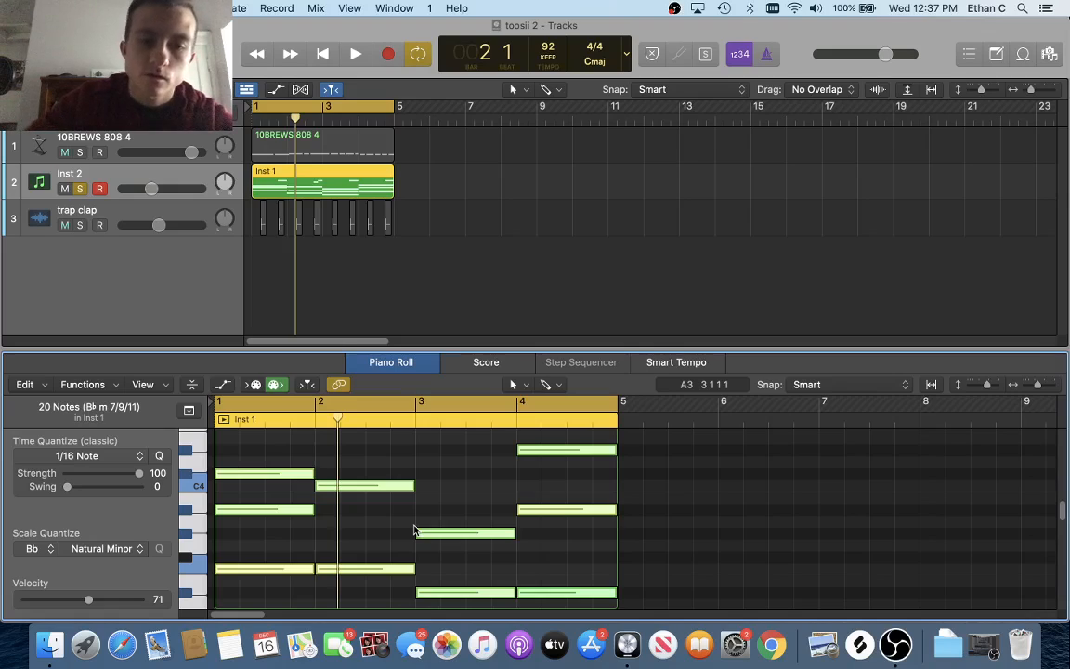
scroll(409, 533, up, 7)
scroll(401, 535, down, 5)
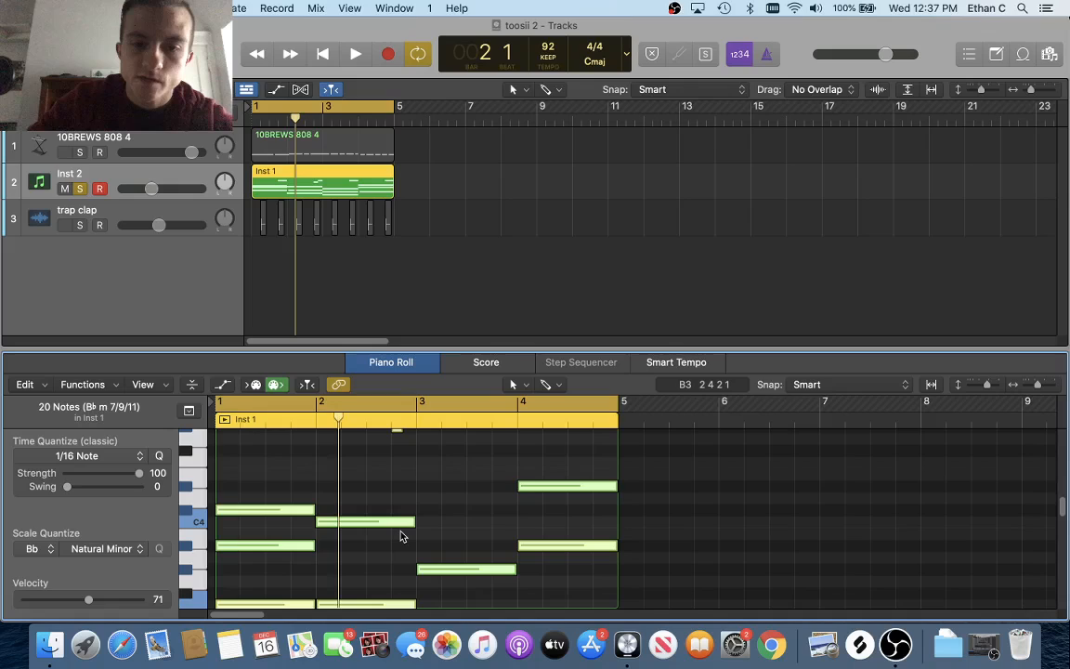
key(super+Right)
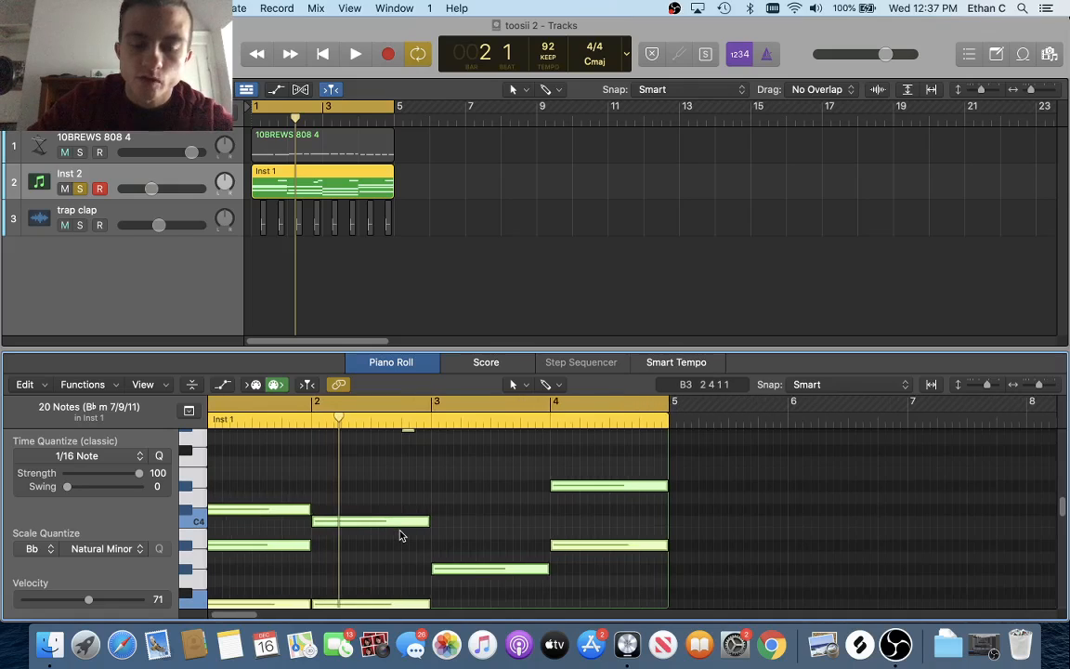
scroll(401, 535, up, 5)
scroll(401, 535, left, 2)
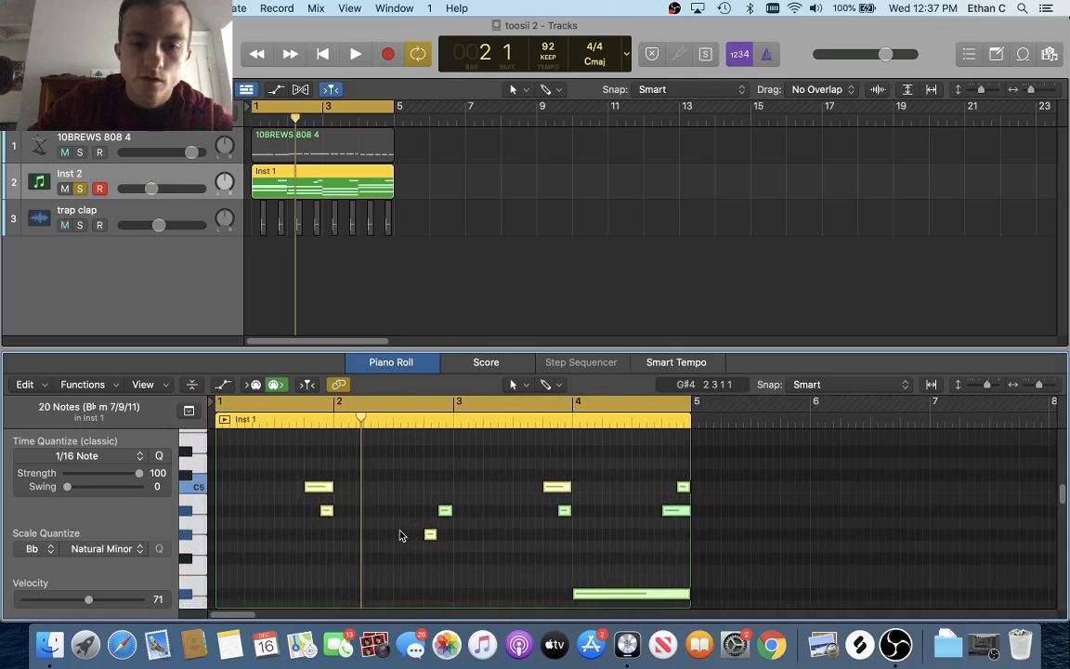
scroll(401, 535, down, 5)
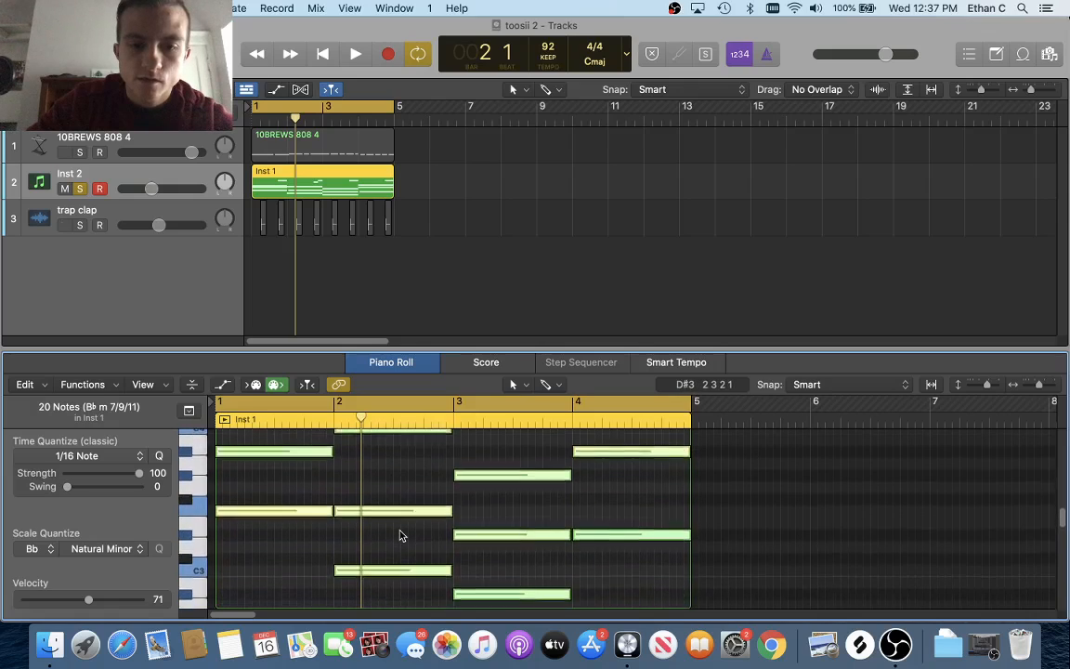
scroll(401, 534, down, 3)
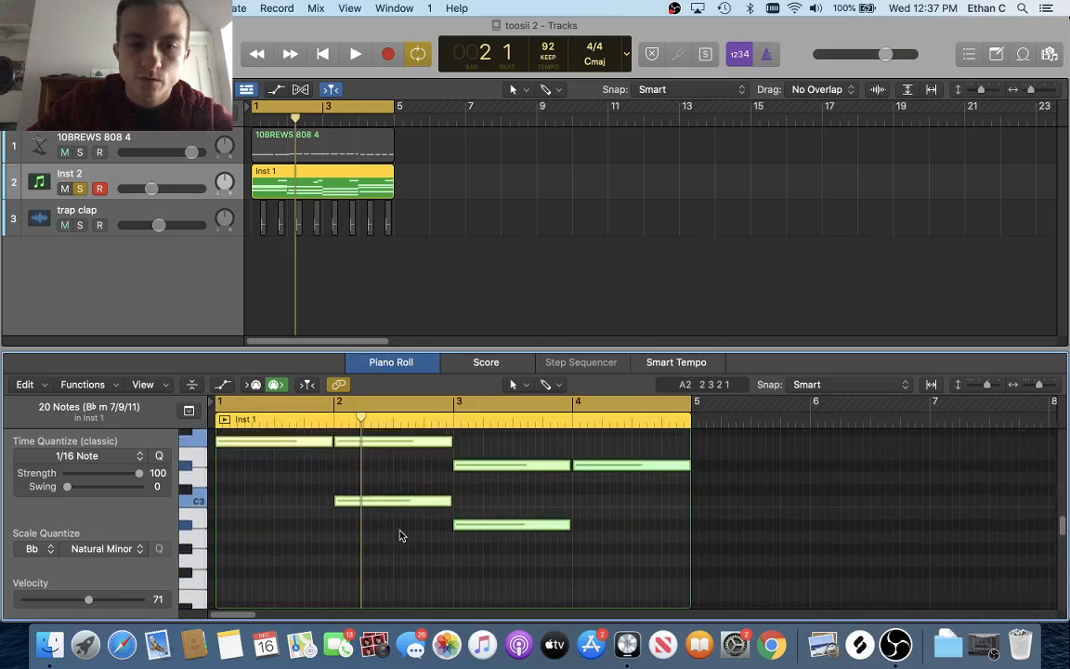
scroll(401, 535, up, 6)
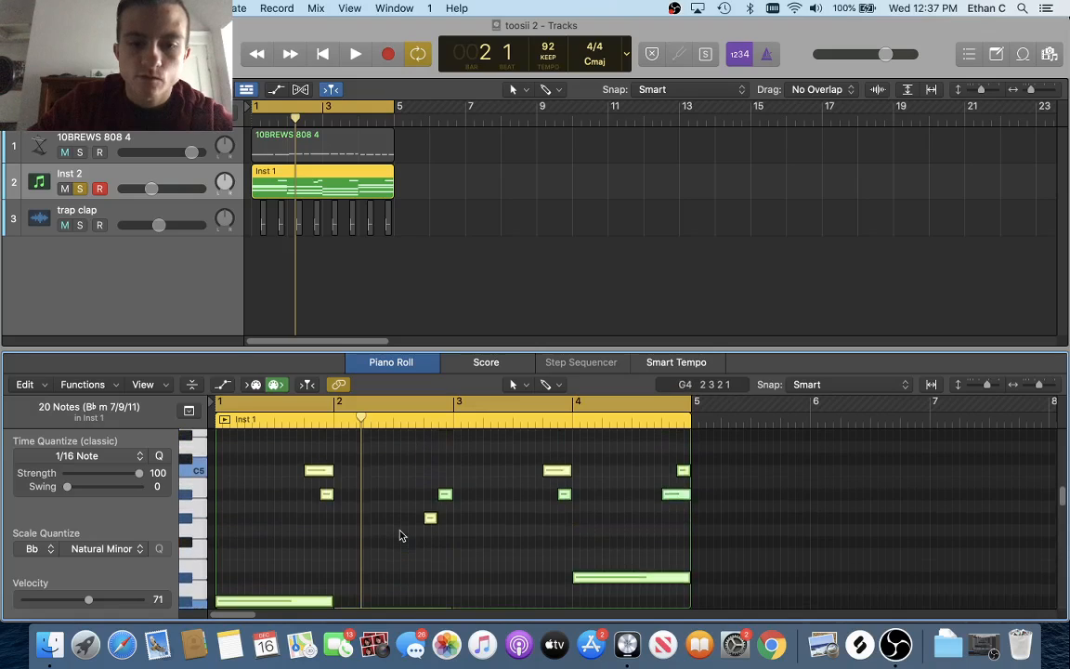
scroll(401, 535, down, 5)
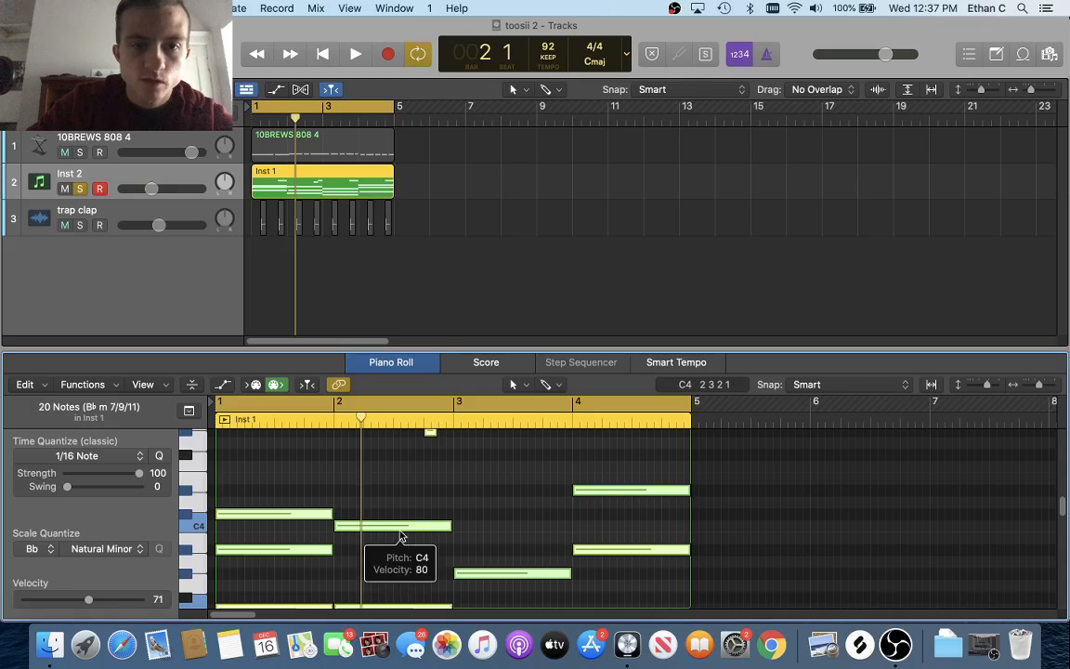
Play the start of the loop briefly, then solo the trap clap track alongside Inst 2 and play both together.
key(space)
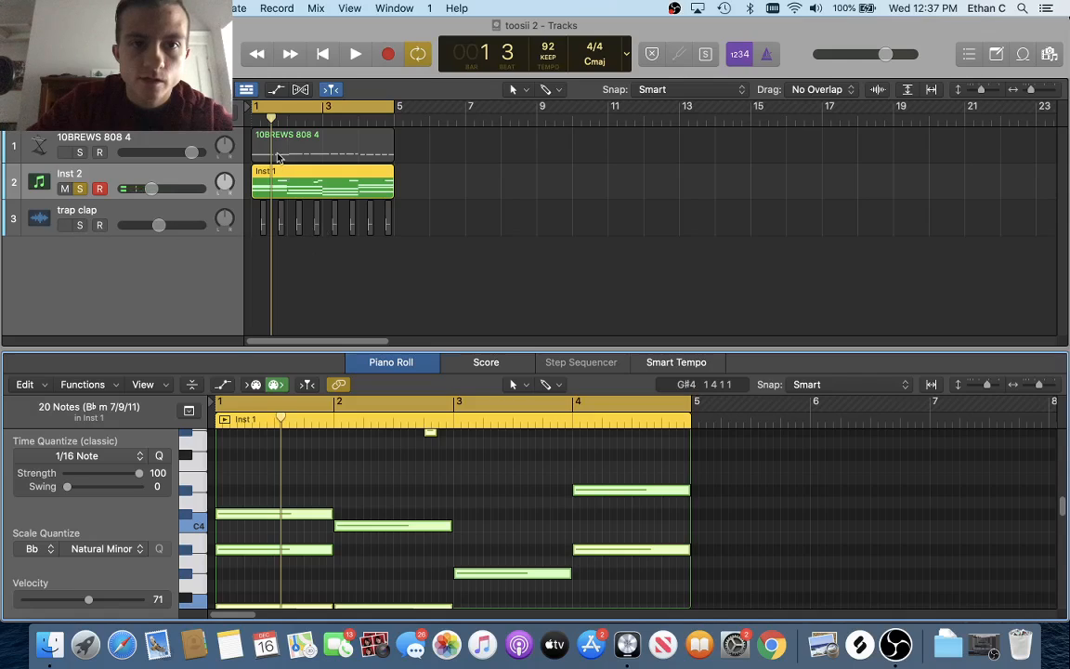
scroll(298, 160, up, 3)
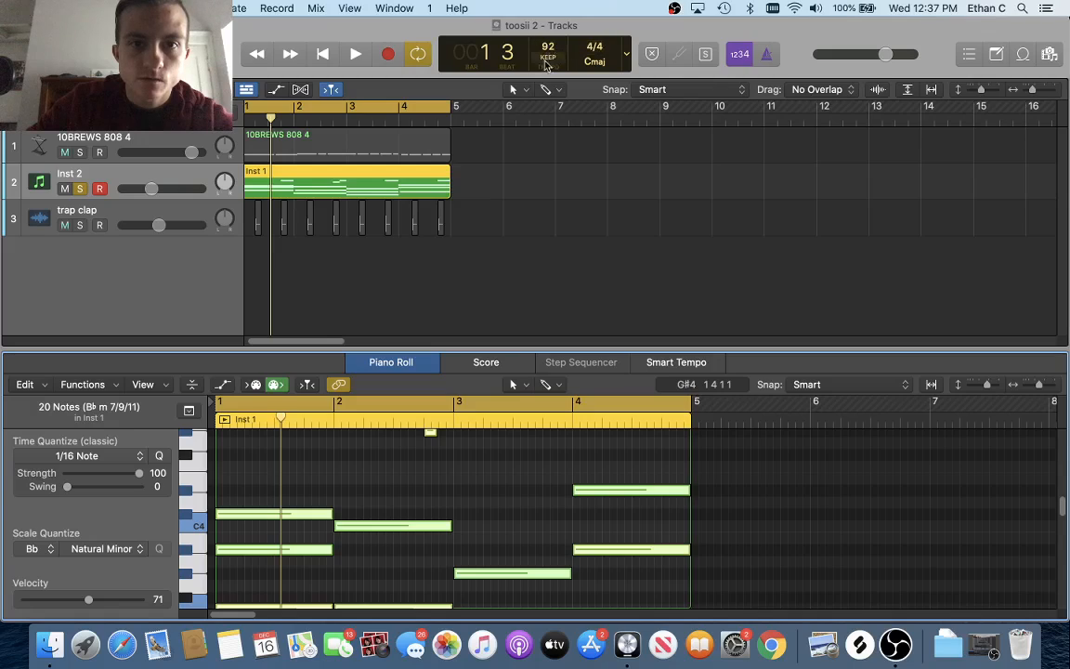
scroll(381, 220, left, 2)
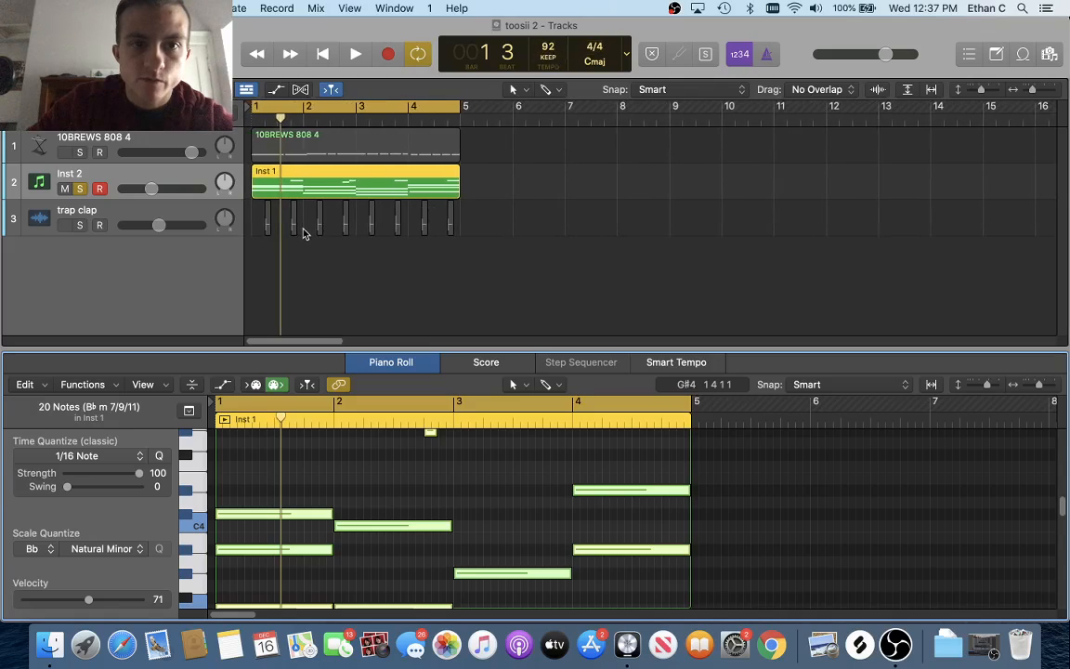
scroll(302, 233, up, 1)
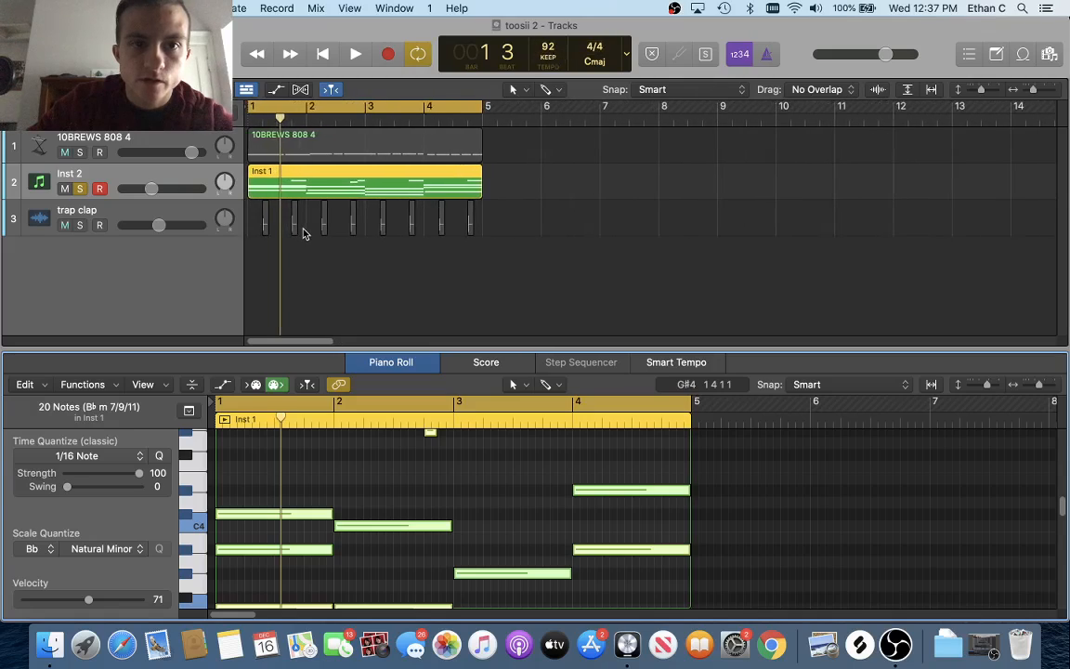
click(81, 225)
key(space)
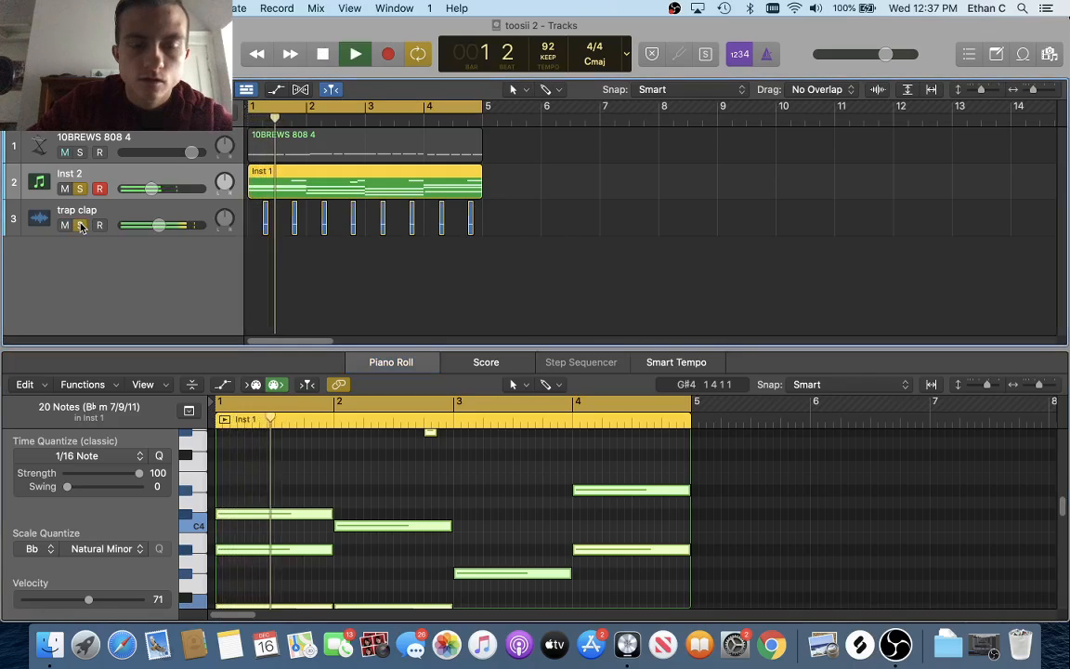
Inspect the FF Pro-Q 3 low cut on the trap clap channel in the mixer, close both, and stop playback.
click(121, 227)
key(x)
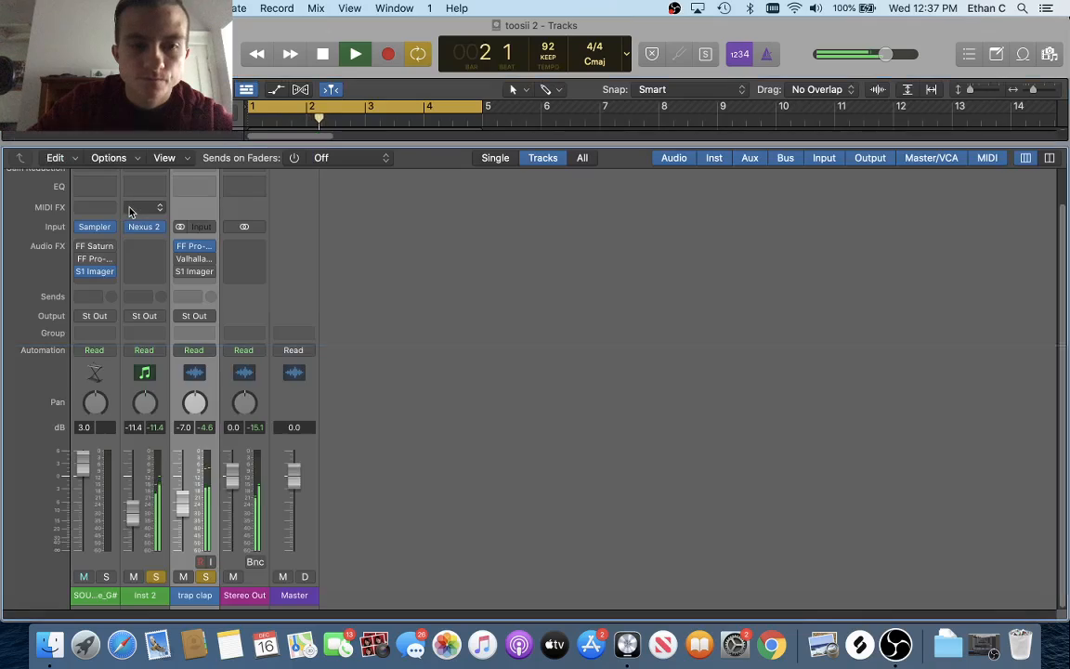
click(194, 247)
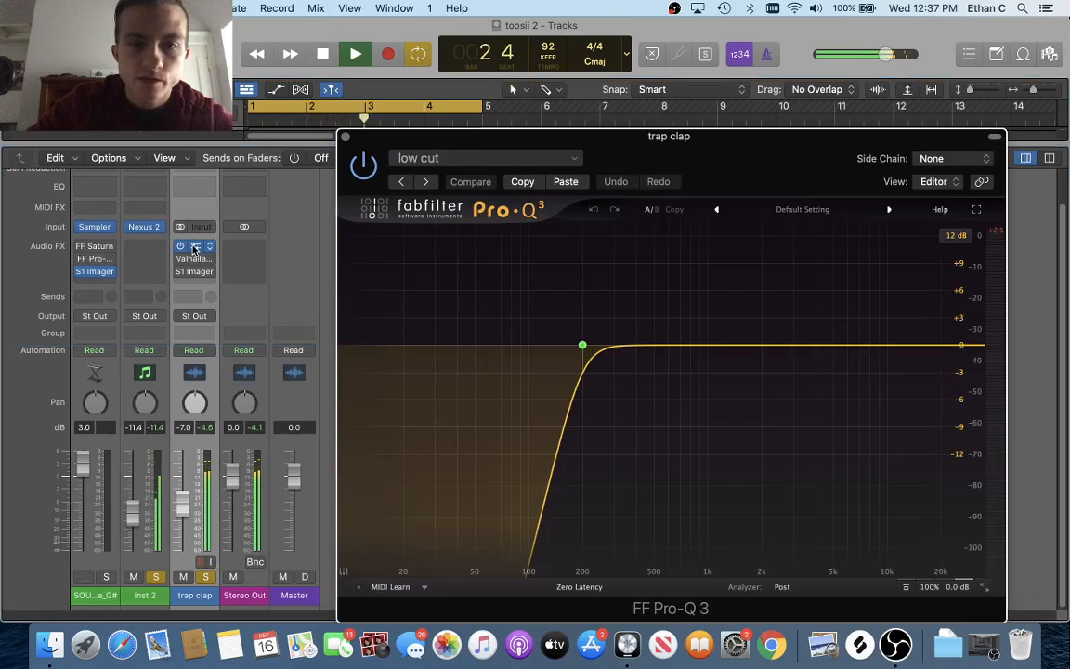
click(344, 137)
key(x)
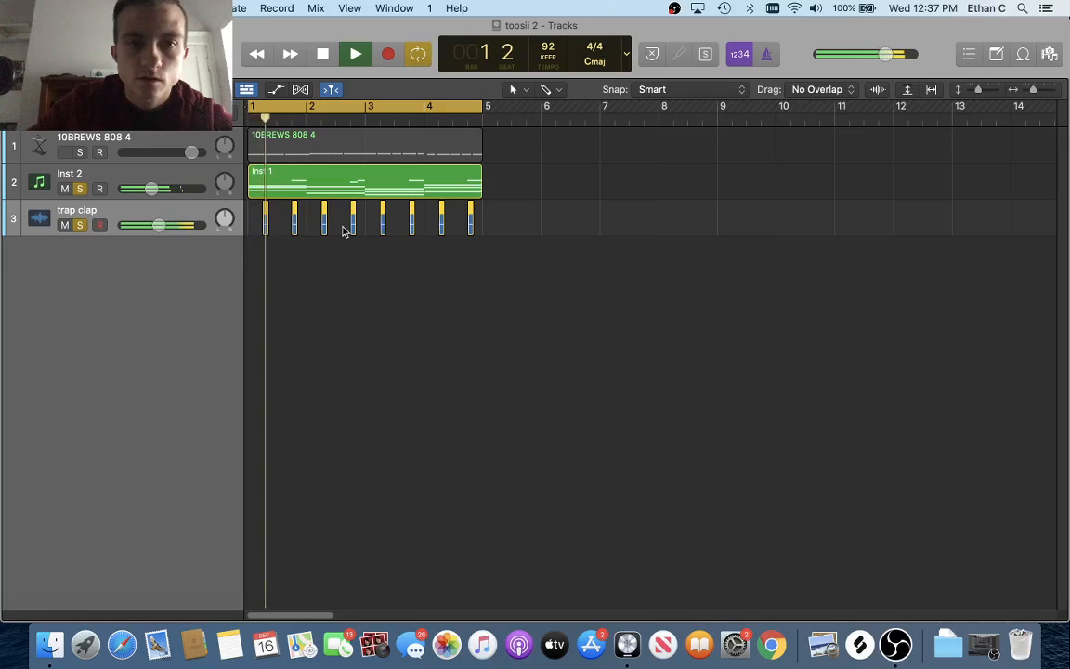
key(space)
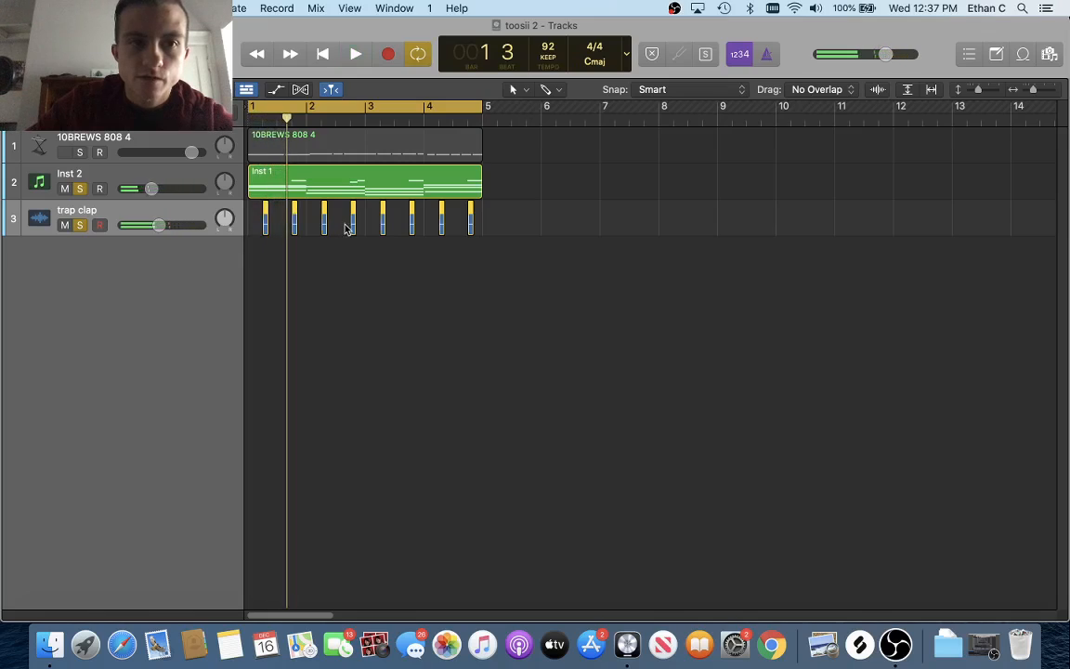
Solo the 10BREWS 808 4 track as well and play the loop with the 808, Inst 2 and claps together.
click(65, 152)
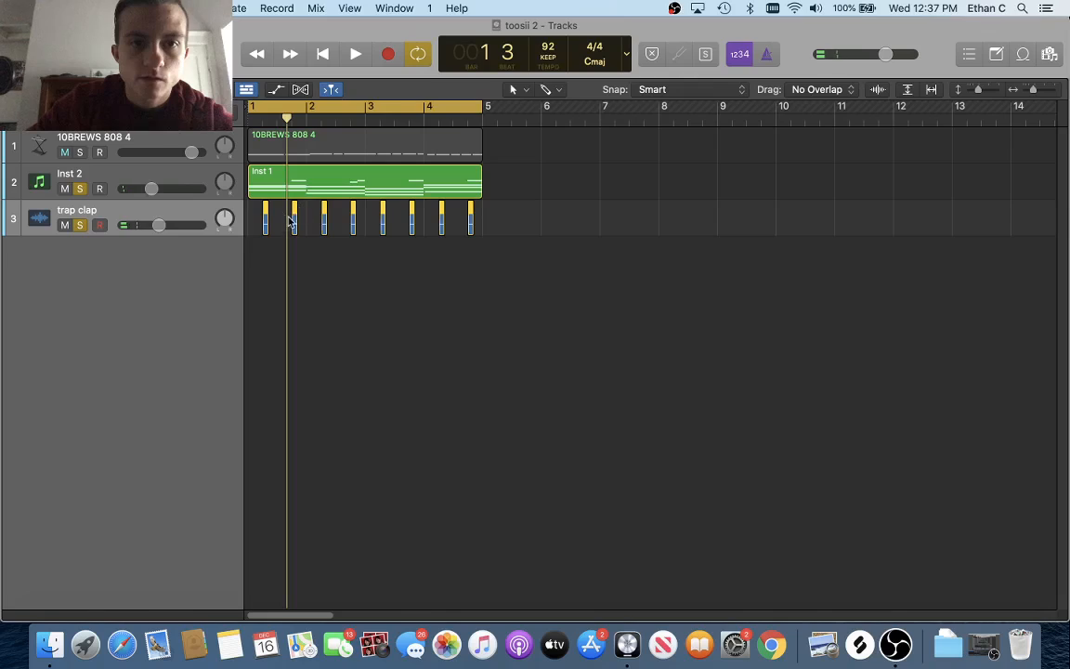
scroll(287, 218, up, 3)
scroll(339, 193, left, 2)
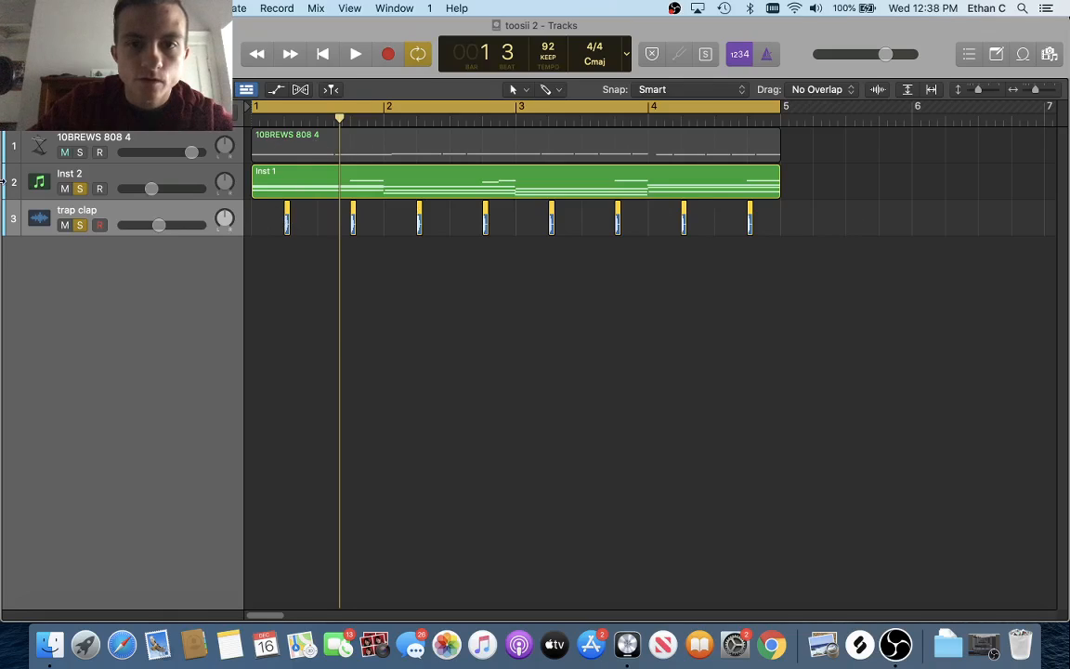
click(81, 155)
key(space)
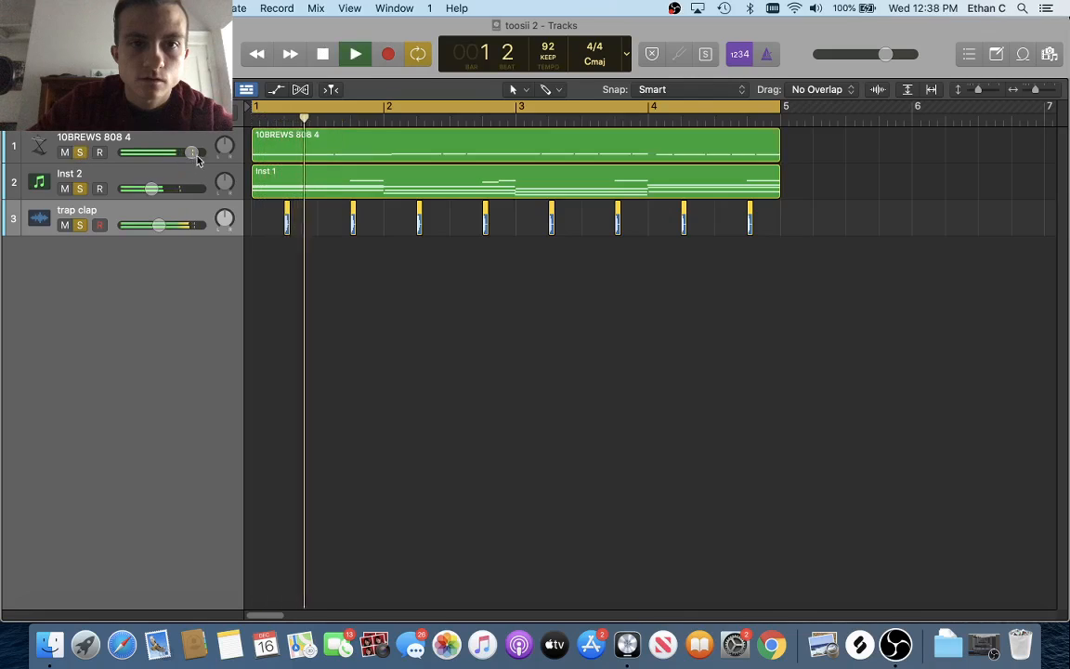
Open the 10BREWS 808 4 region in the Piano Roll, examine its bass notes during playback, and stop the loop.
click(288, 153)
double_click(287, 153)
scroll(394, 497, up, 3)
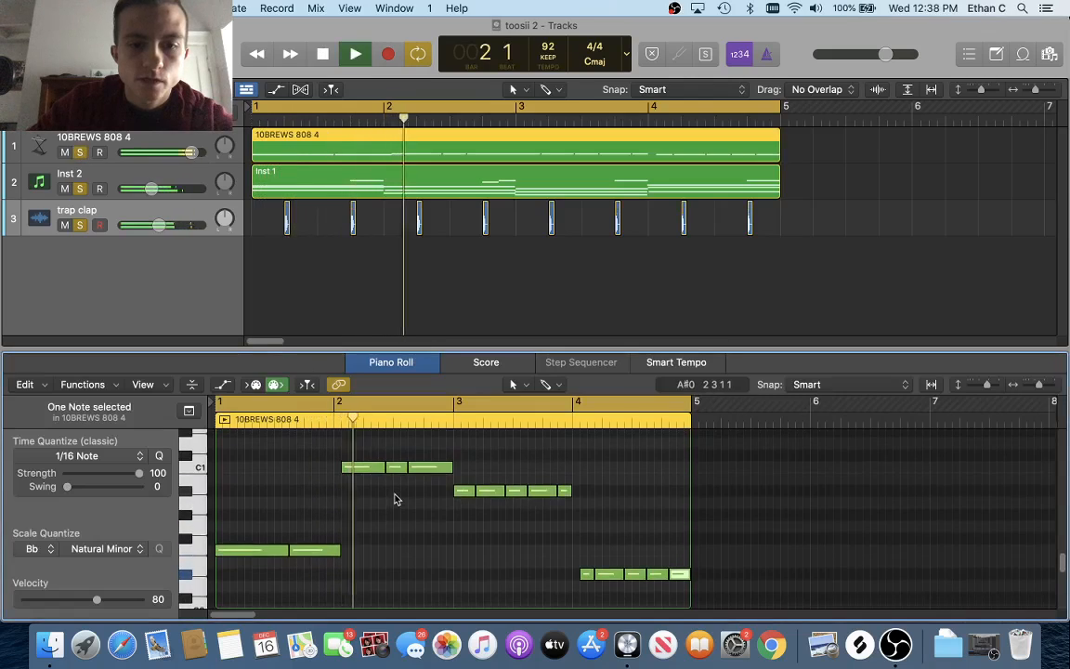
scroll(404, 511, up, 5)
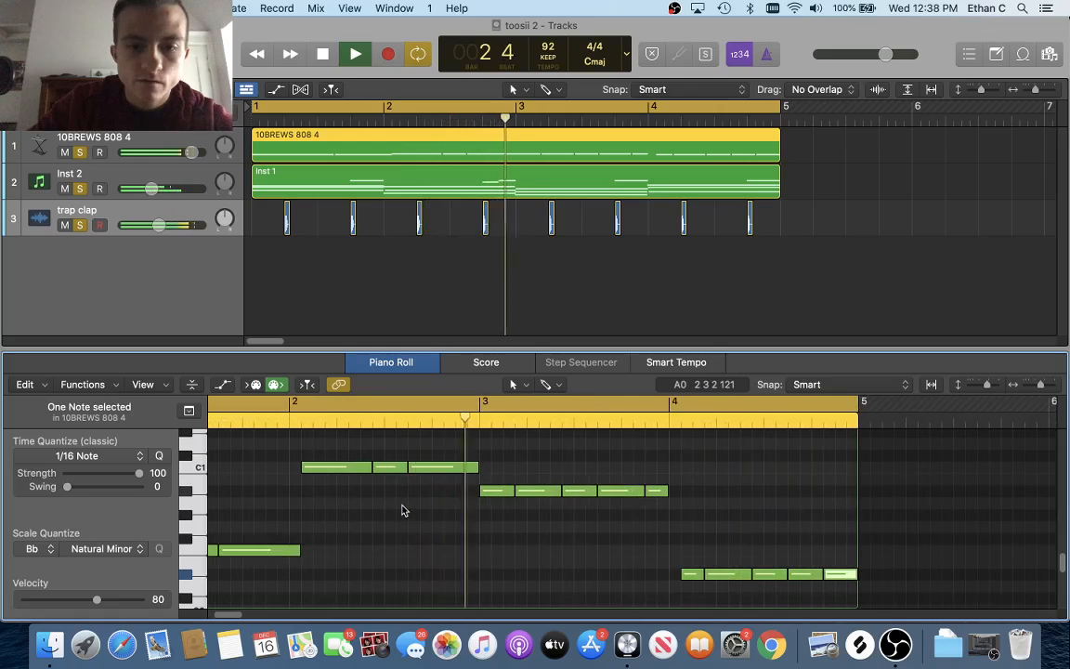
scroll(403, 510, down, 5)
scroll(402, 510, down, 2)
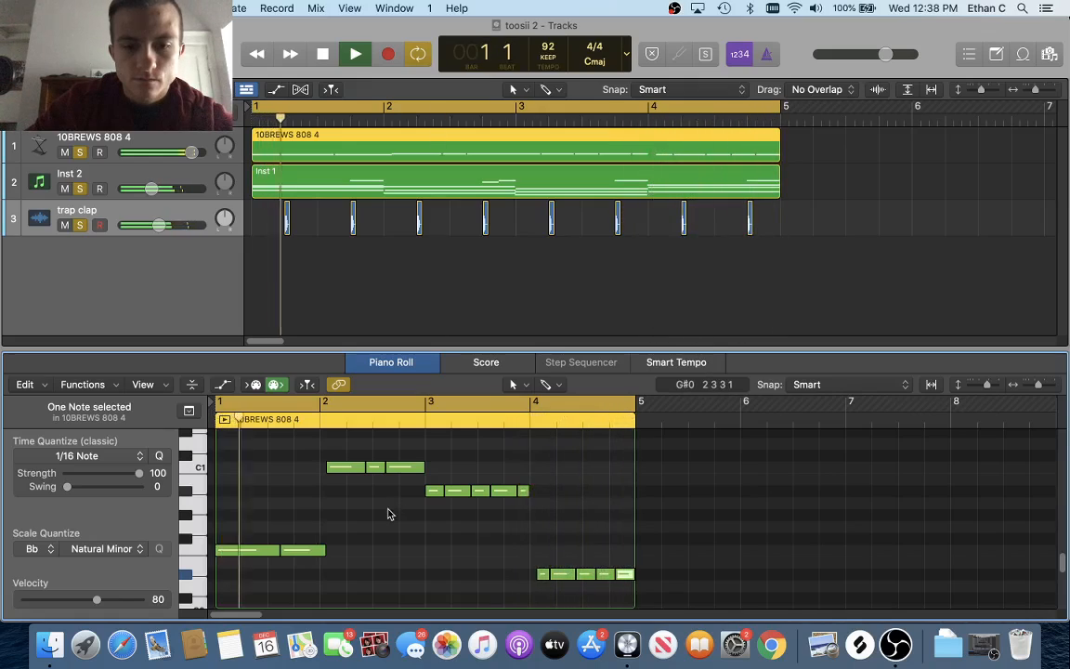
key(space)
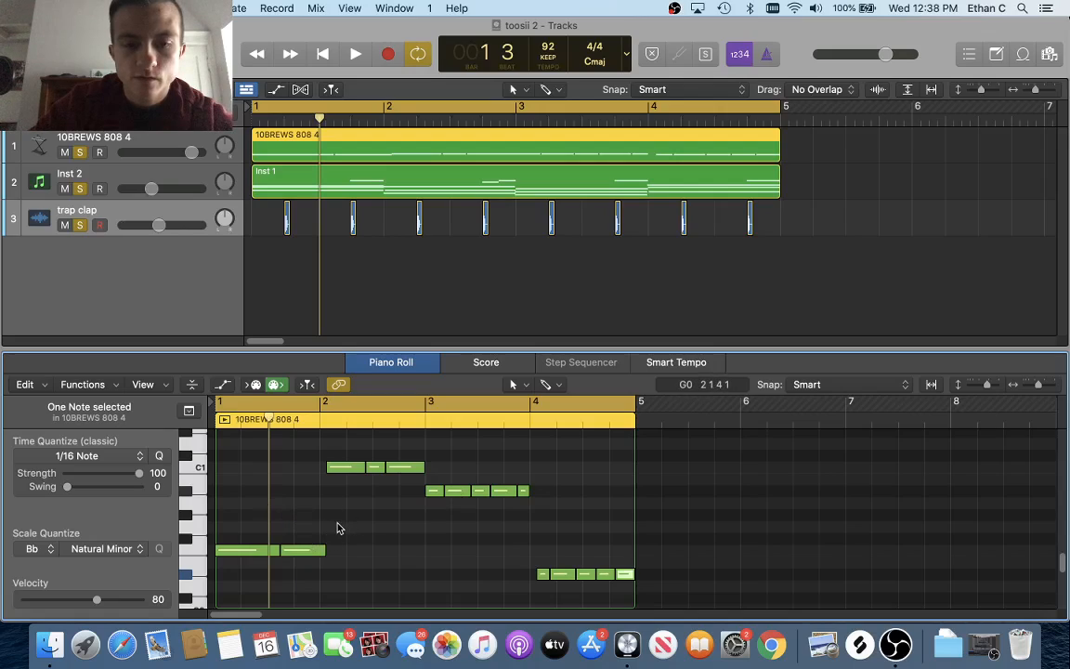
Audition the 808 notes F0, C1, A#0 and D#0 bar by bar, and play the loop with all three tracks.
scroll(338, 527, up, 3)
scroll(337, 527, down, 3)
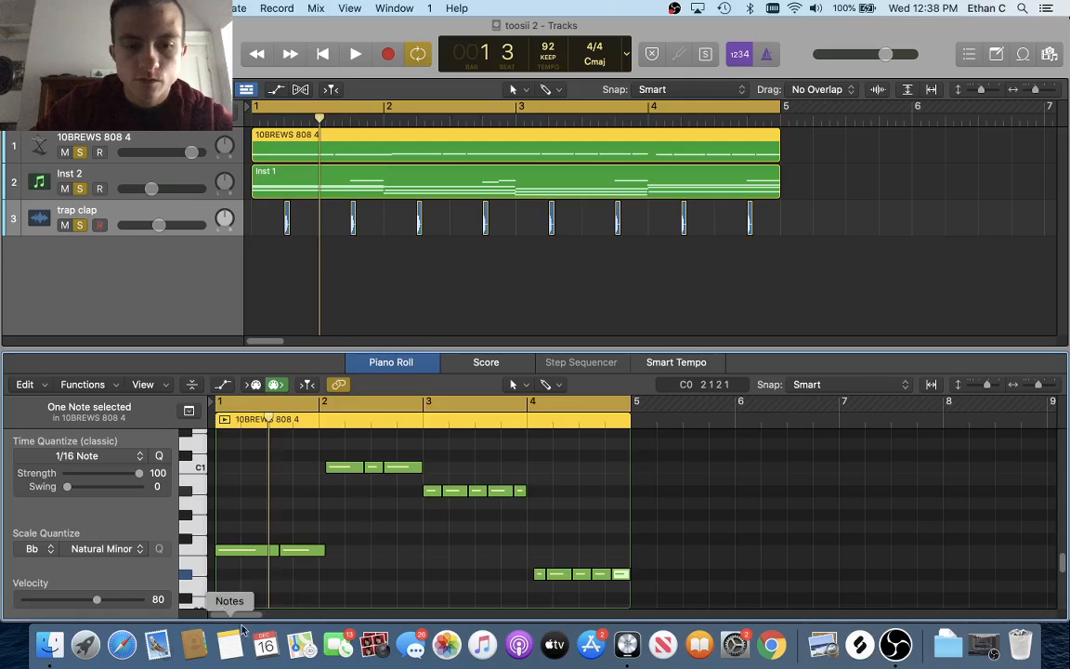
click(197, 549)
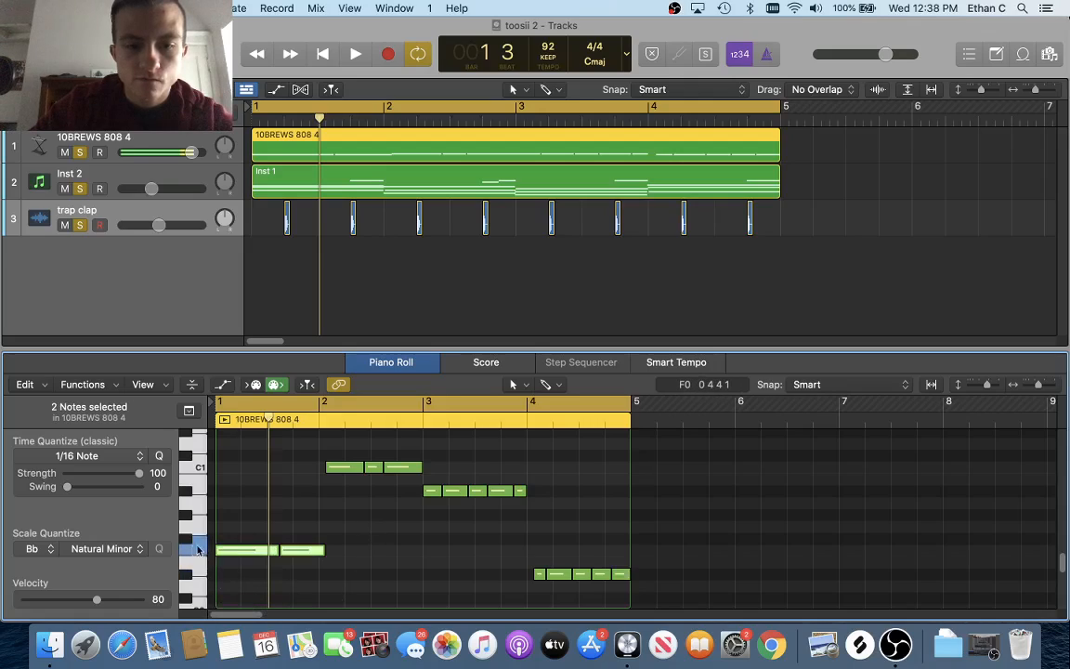
click(197, 467)
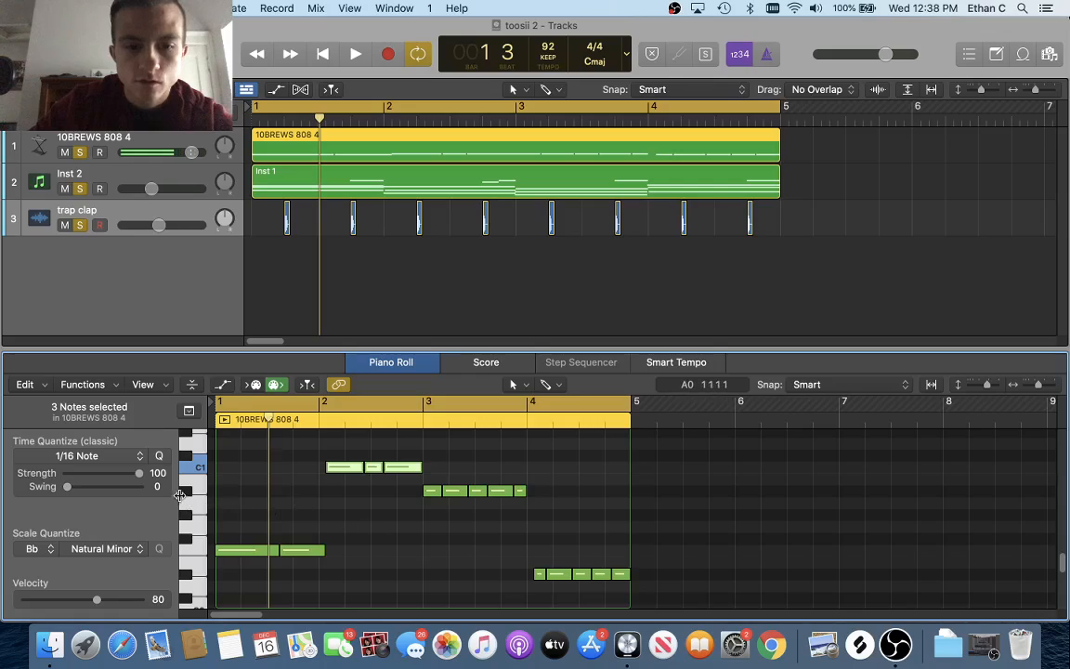
click(180, 491)
scroll(278, 543, down, 2)
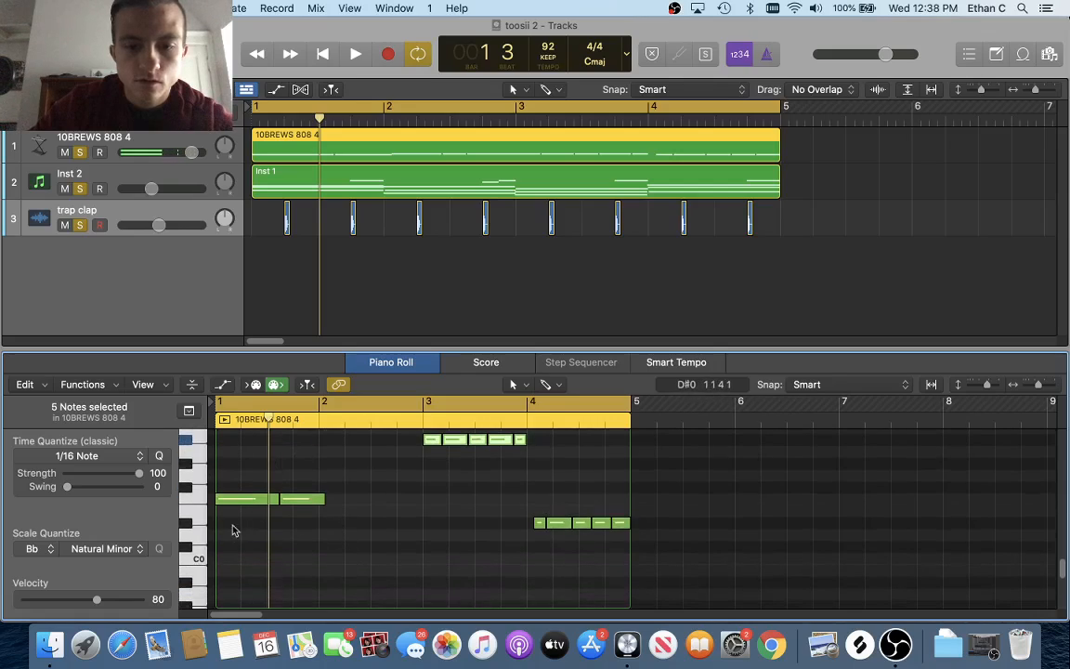
scroll(416, 525, up, 5)
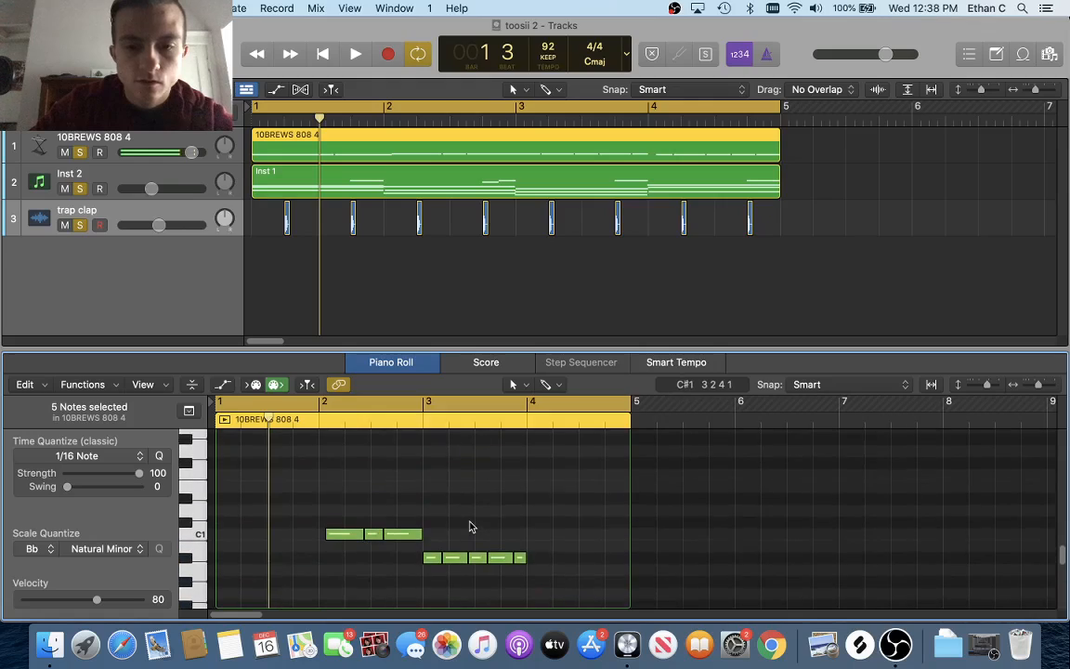
scroll(416, 525, down, 2)
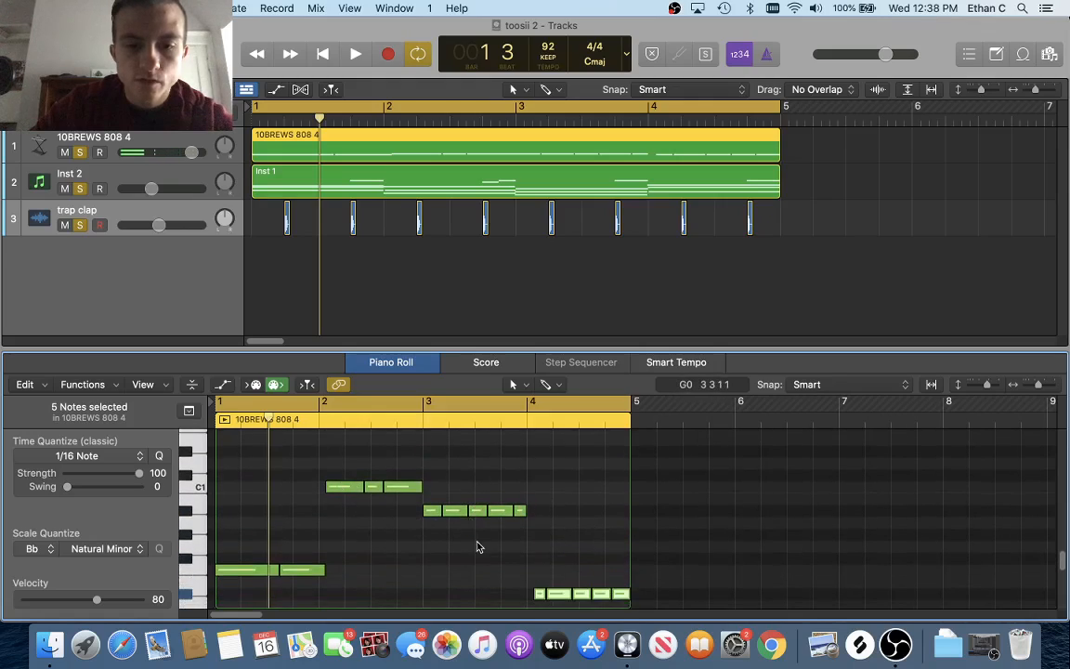
key(space)
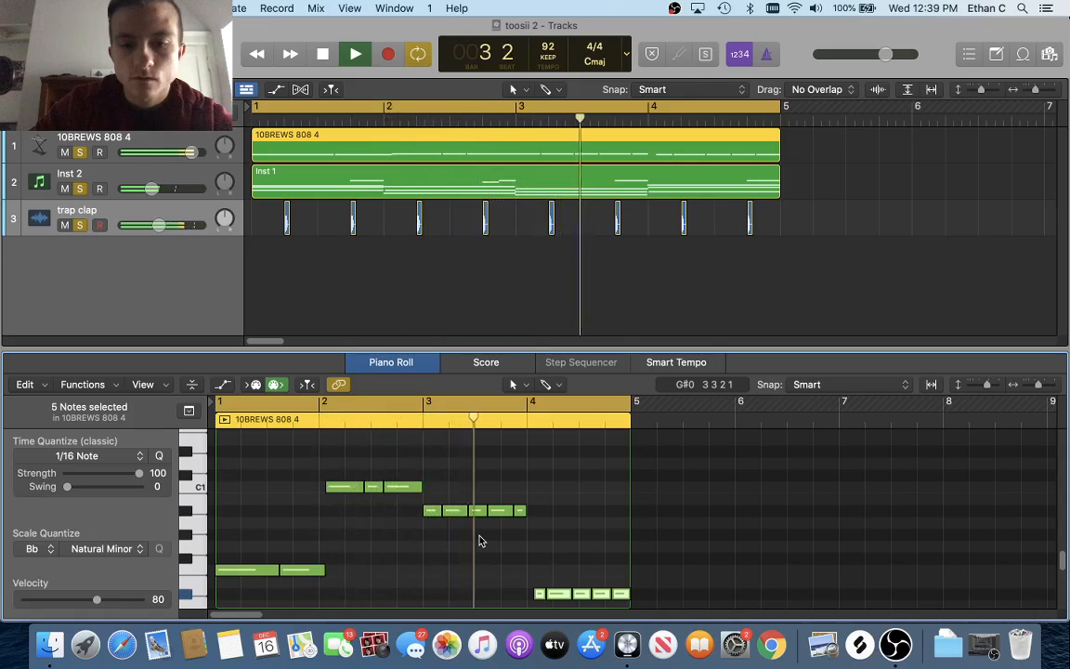
Examine the 10BREWS 808 4 bass notes in the Piano Roll during playback, and stop the loop.
scroll(479, 540, down, 4)
scroll(479, 540, up, 4)
key(space)
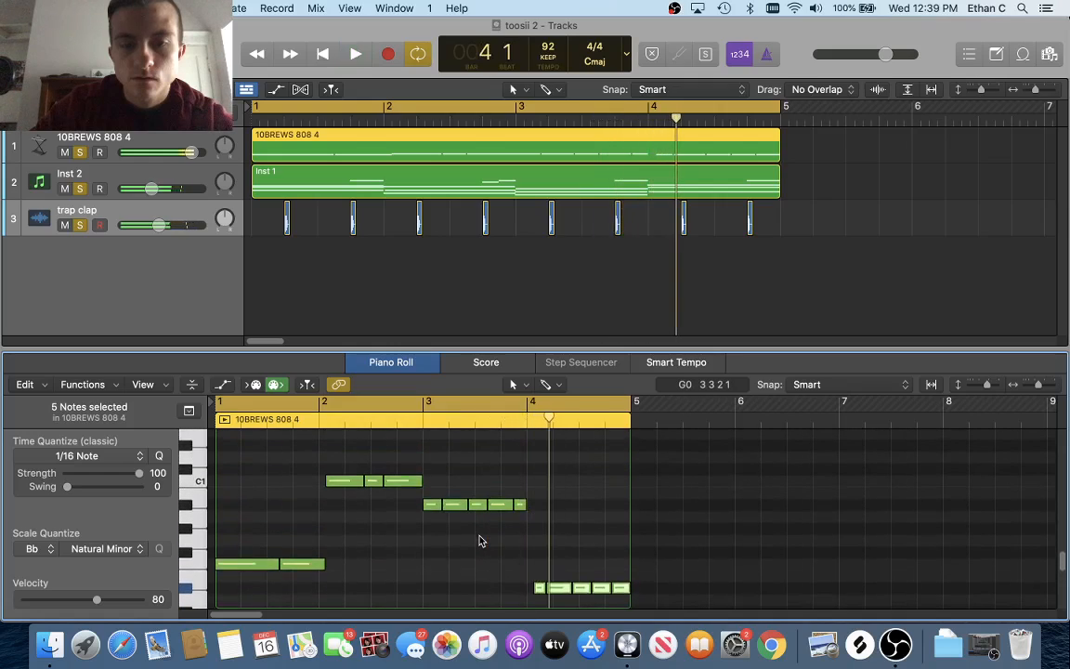
Select the 10BREWS 808 4, trap clap and Inst 2 tracks in turn to review the beat's three parts, ending on the 808.
click(160, 146)
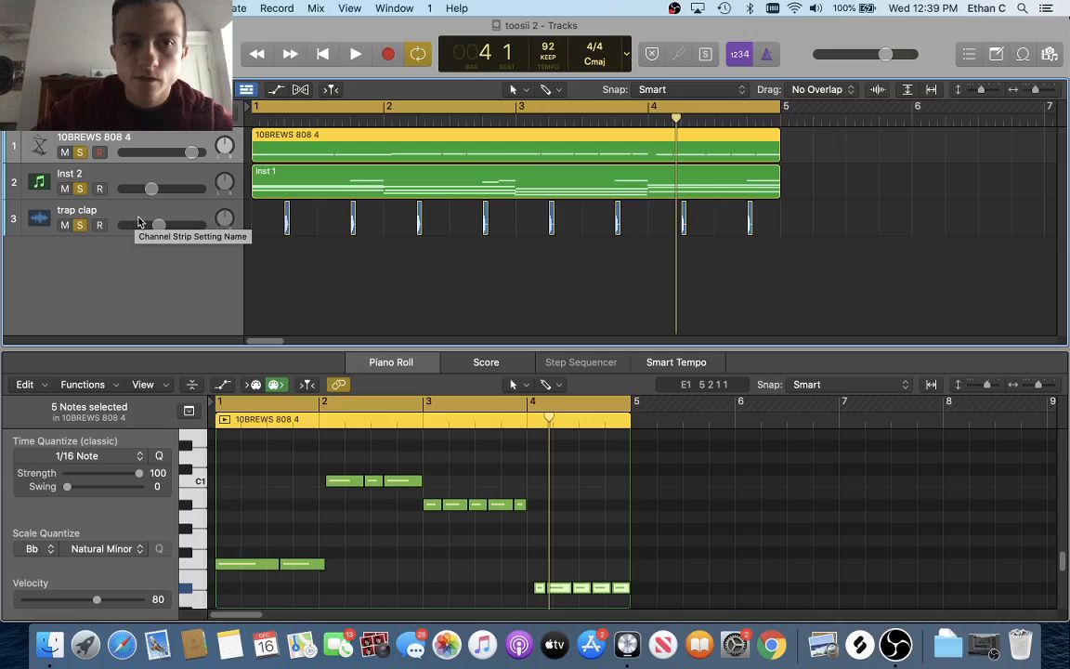
click(130, 217)
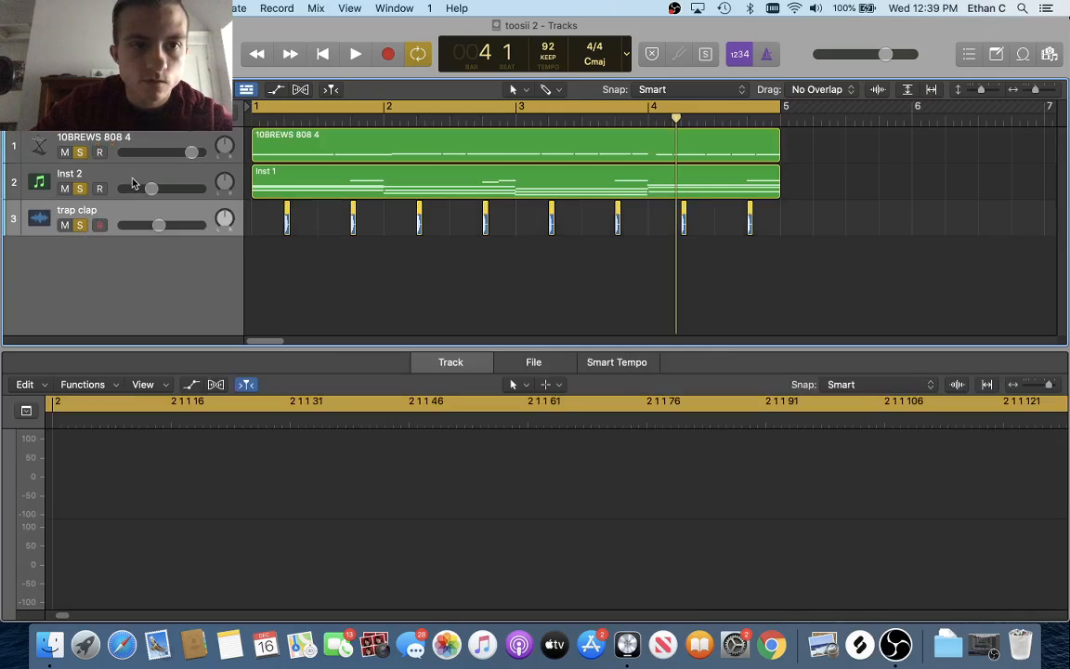
click(139, 176)
click(145, 144)
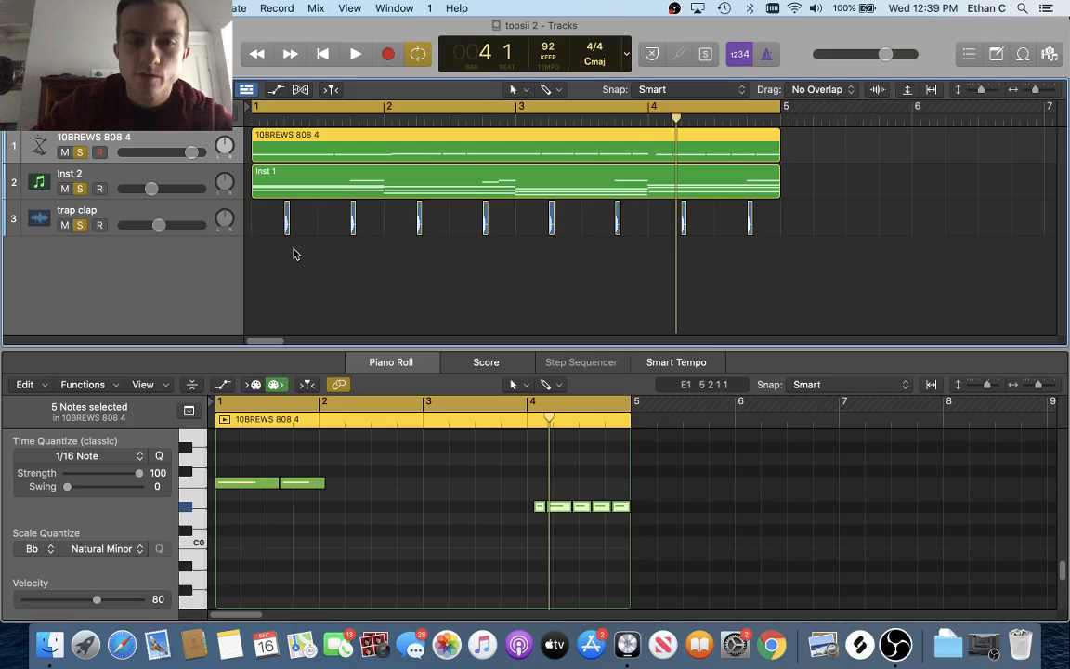
click(168, 178)
click(179, 214)
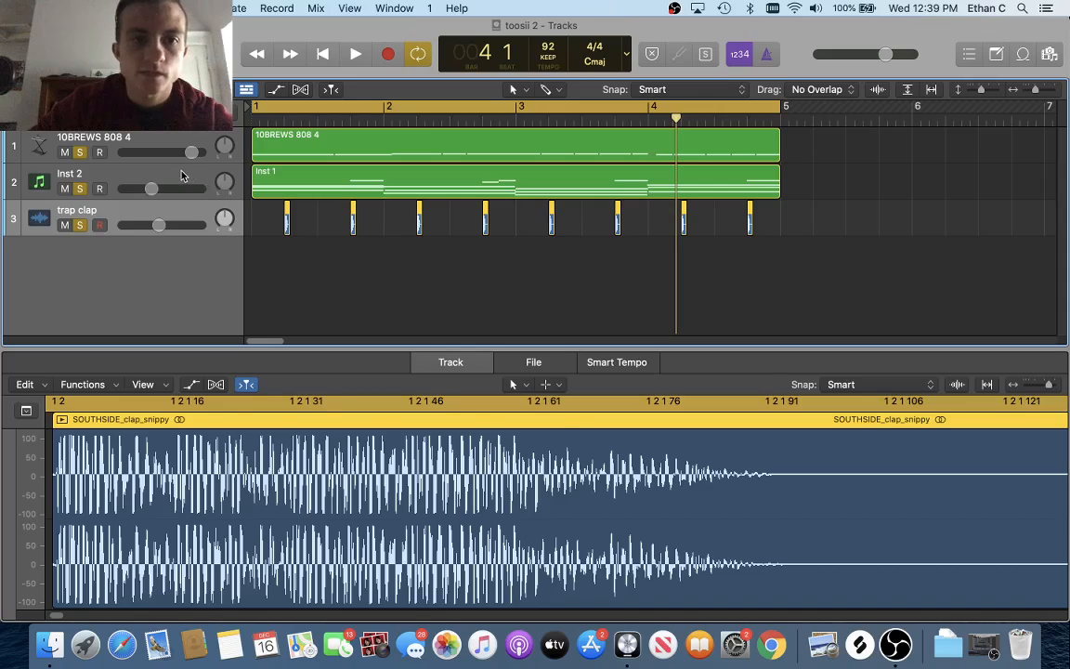
click(185, 176)
click(162, 144)
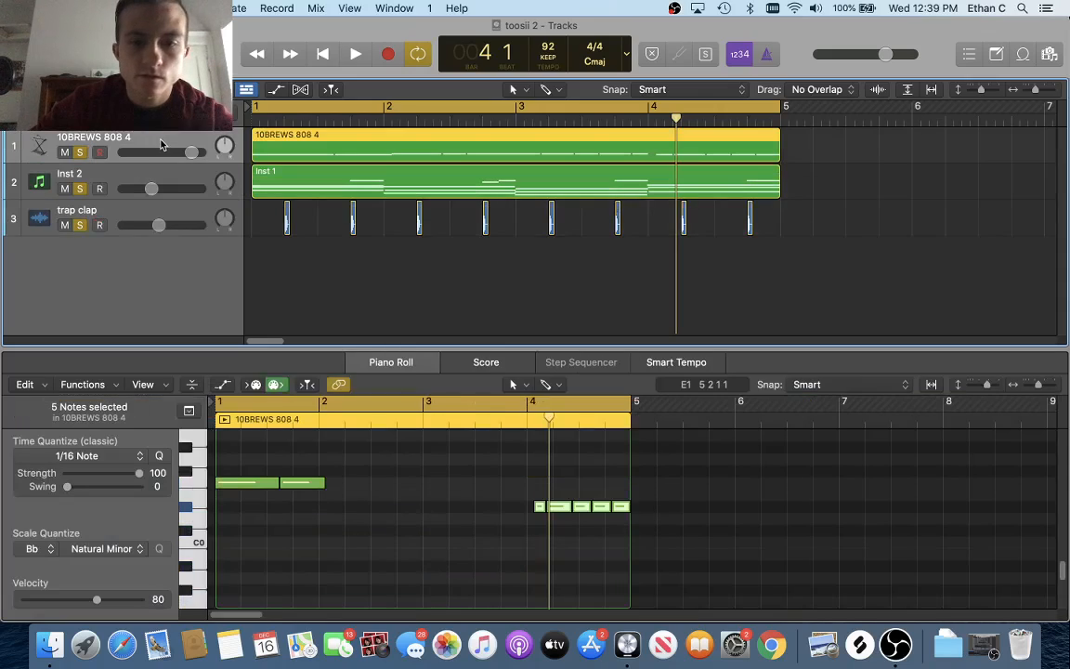
scroll(444, 568, up, 5)
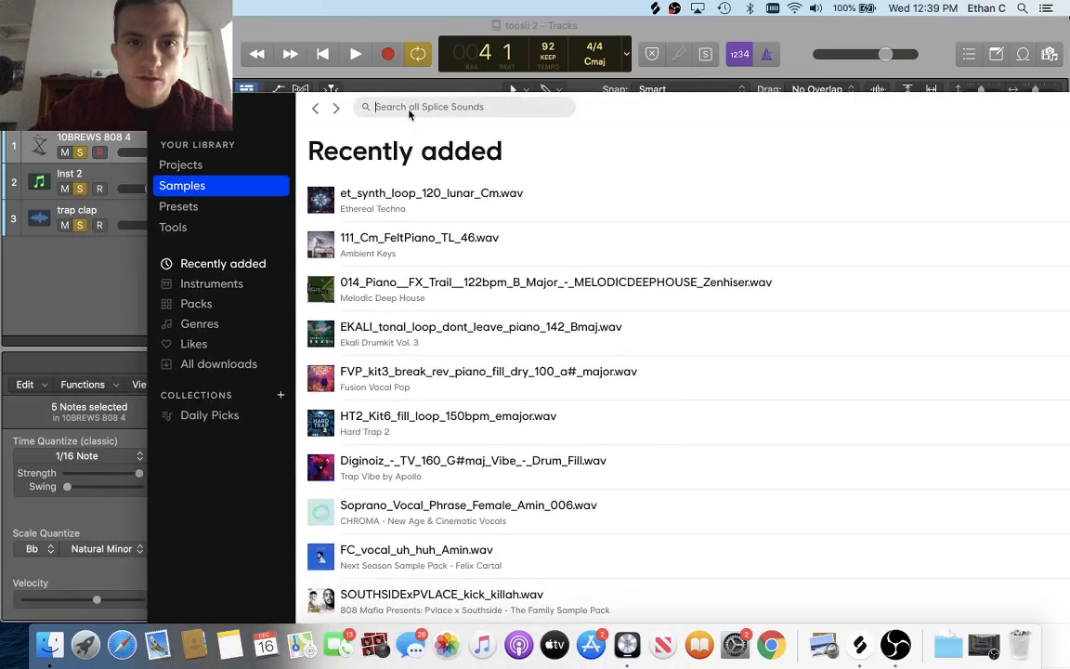
Switch to Splice, search the samples for "vocal" and filter the results to A# minor.
text(vocal)
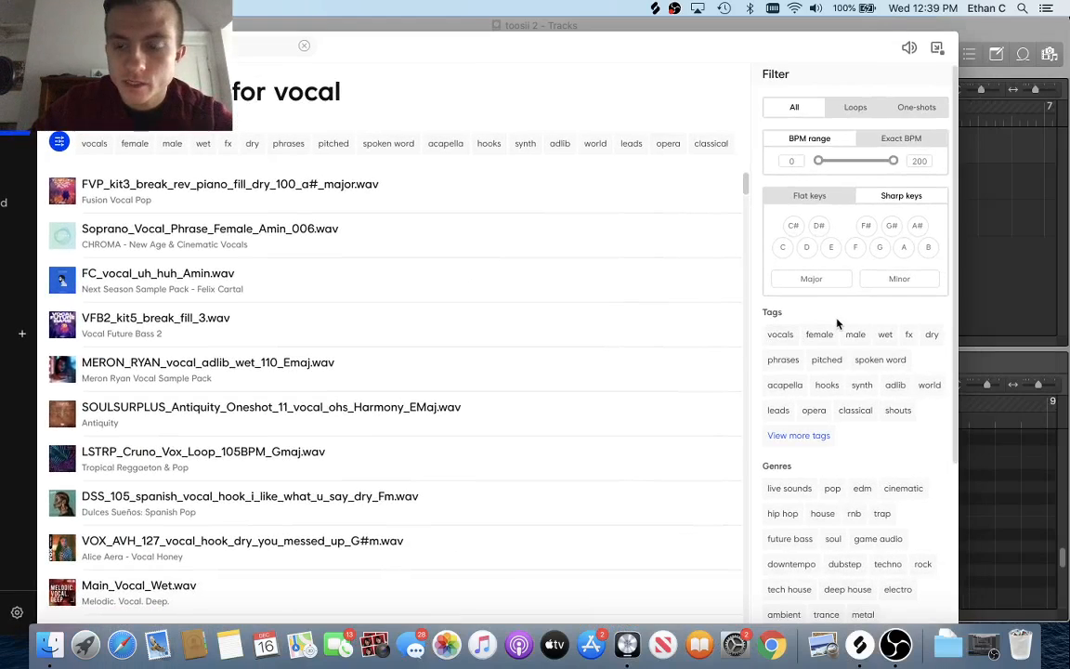
double_click(441, 55)
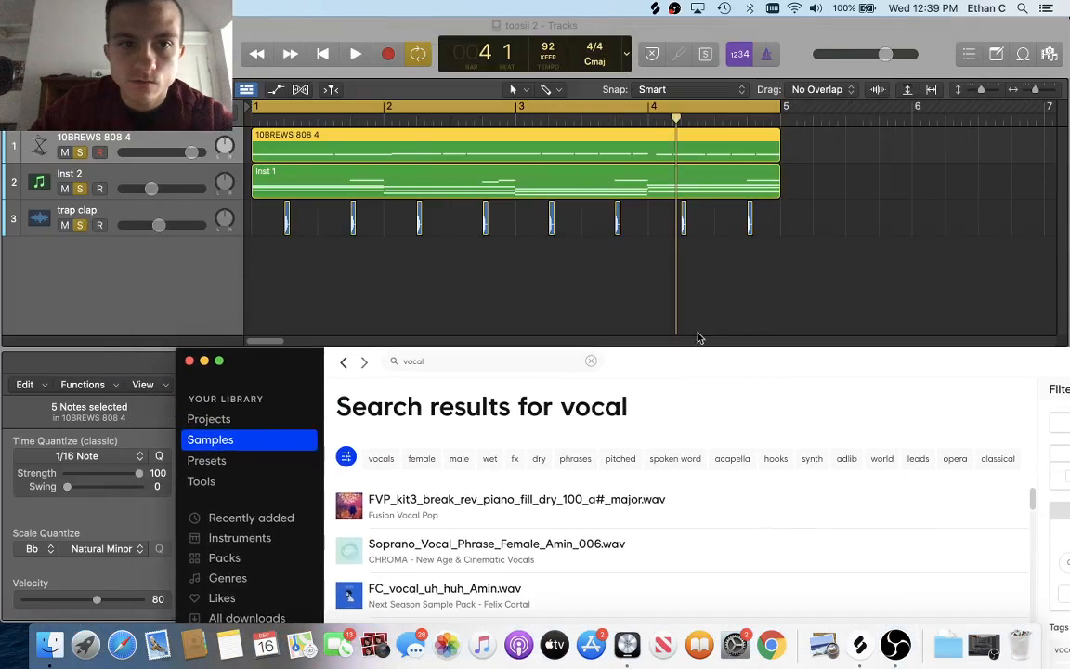
drag(311, 361, 93, 94)
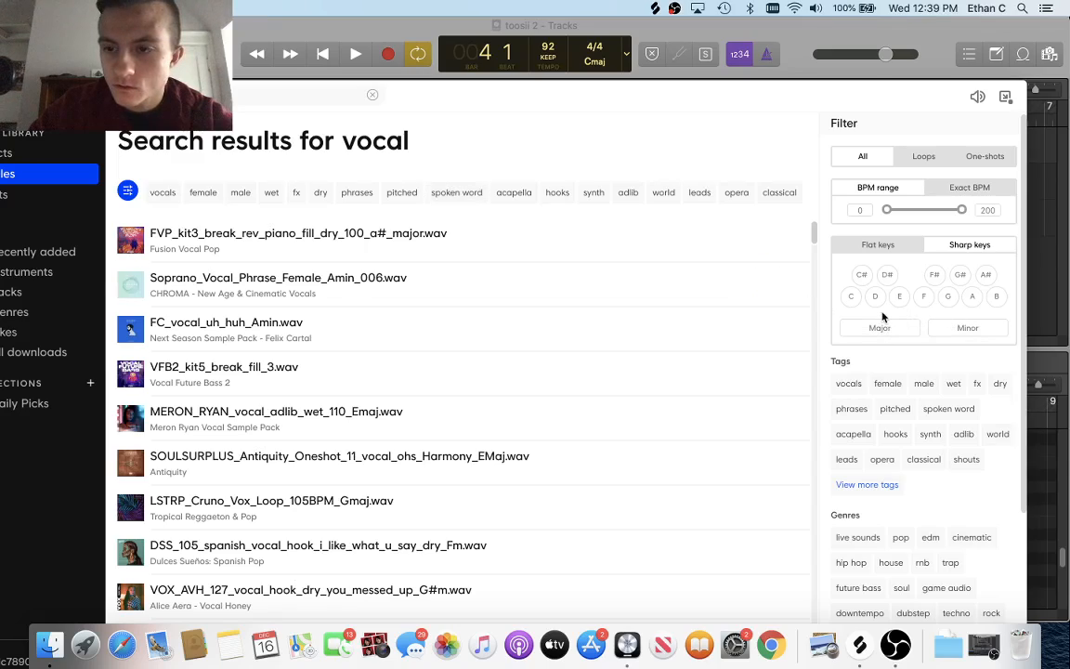
click(985, 274)
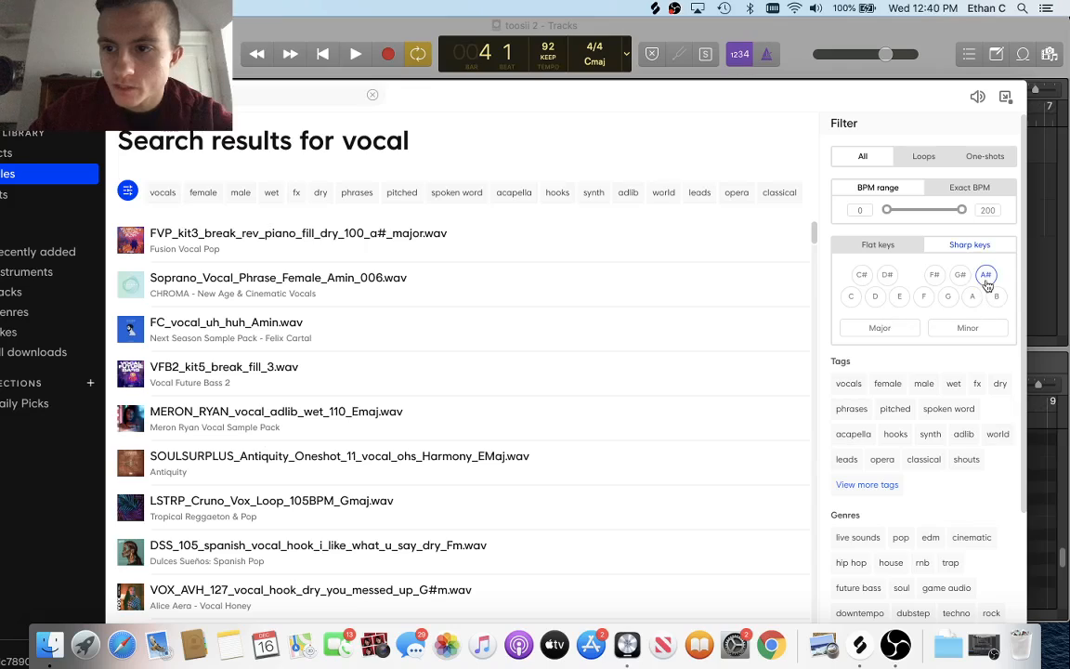
click(964, 328)
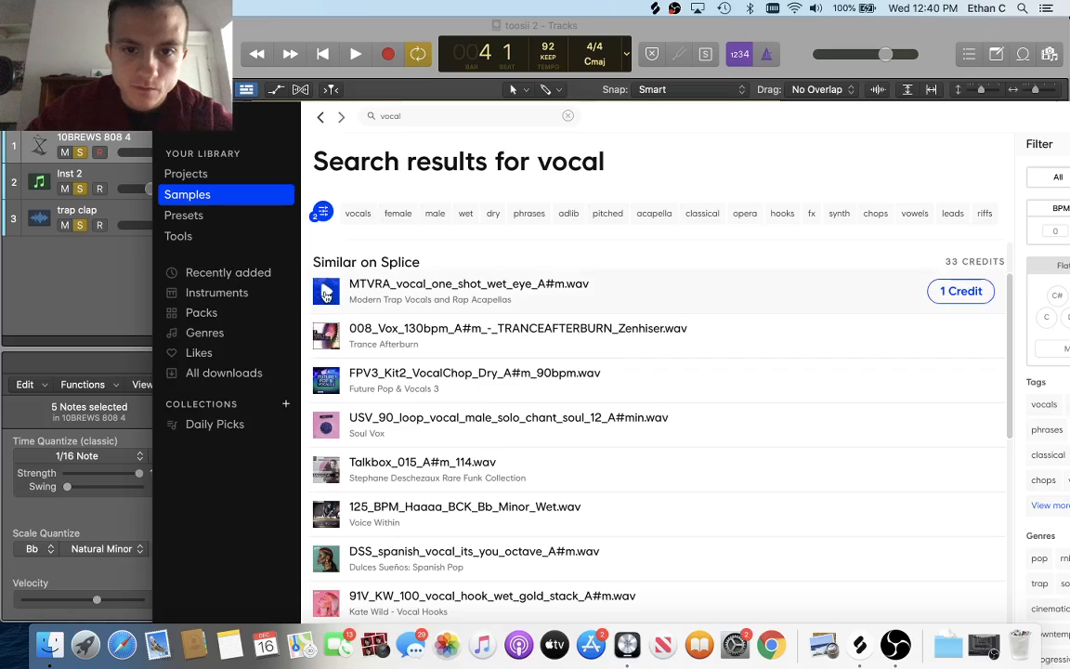
Audition the Splice vocal samples from MTVRA_vocal_one_shot_wet_eye_A#m.wav down to Talkbox_015_A#m_114.wav.
click(325, 294)
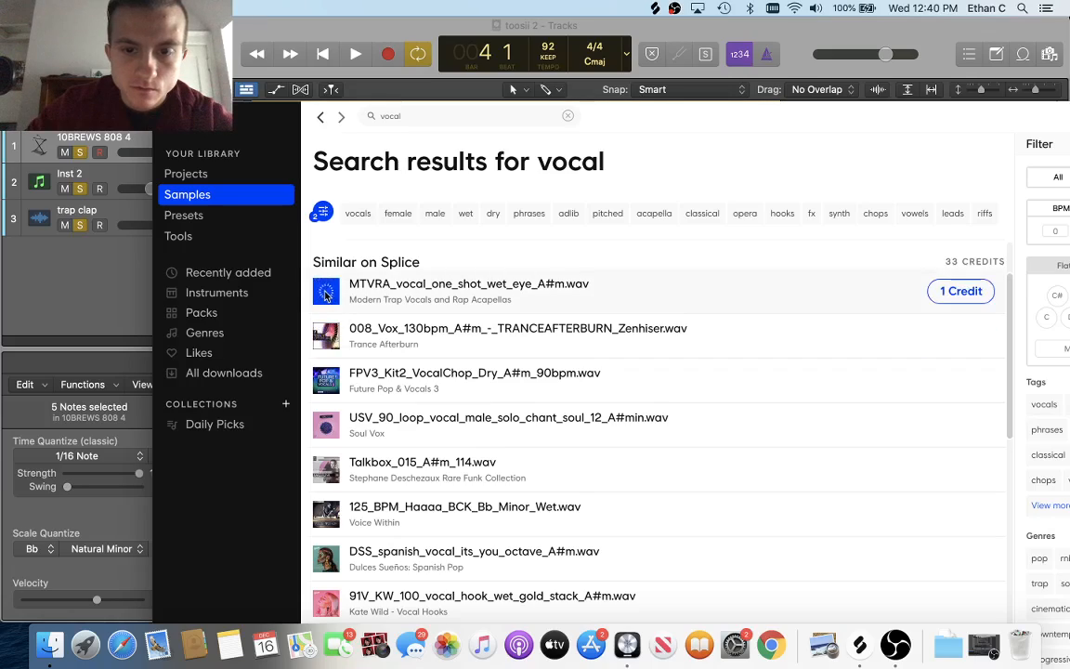
click(326, 338)
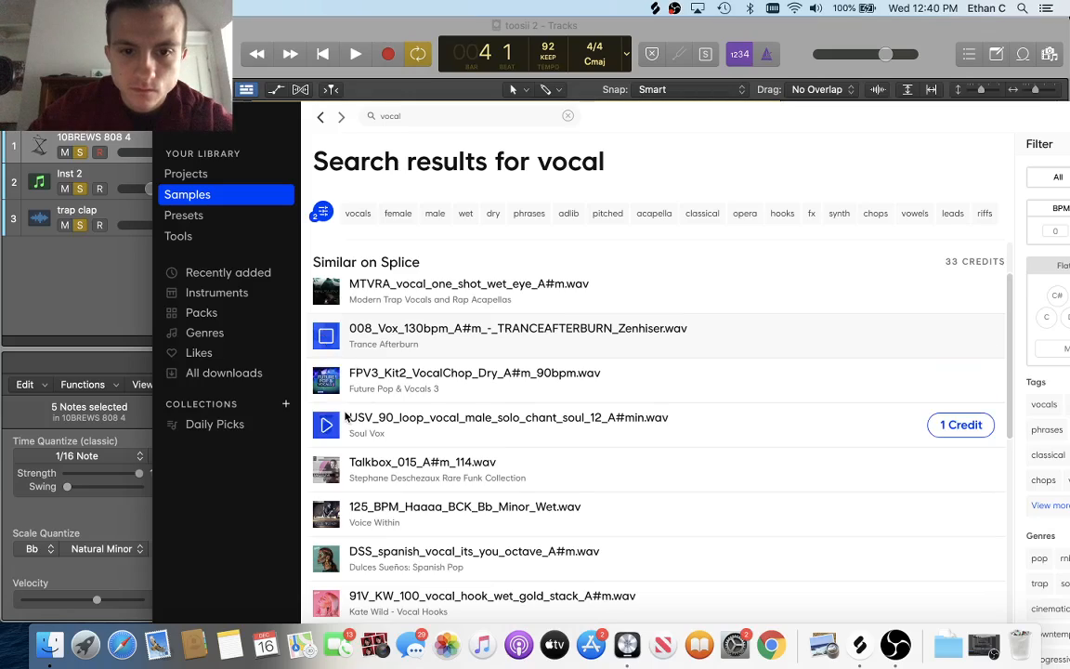
click(326, 382)
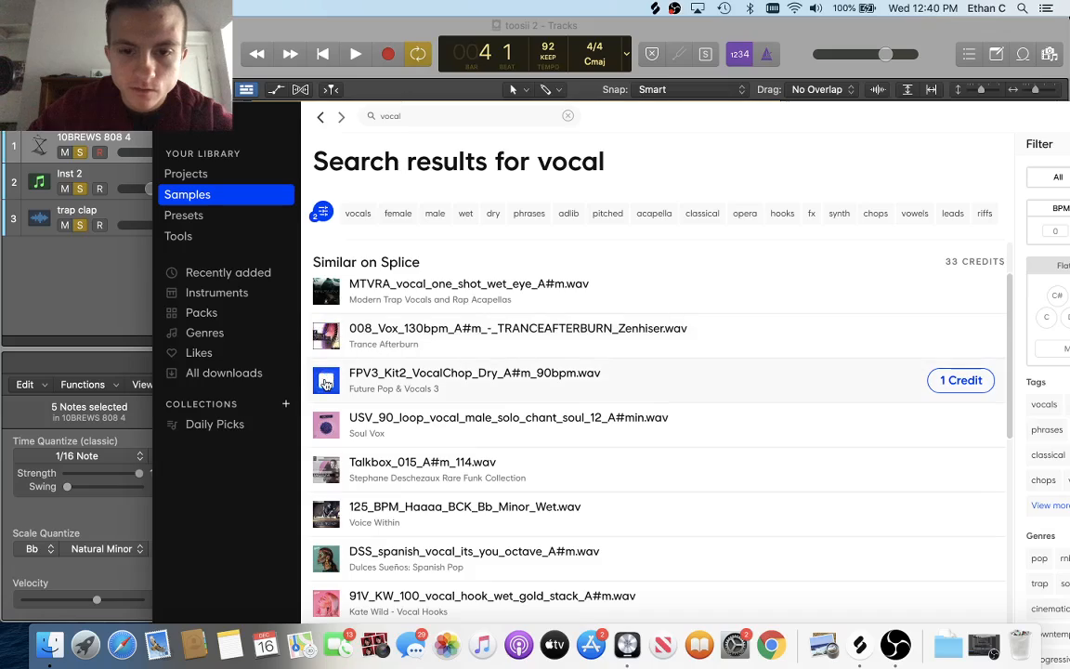
click(326, 425)
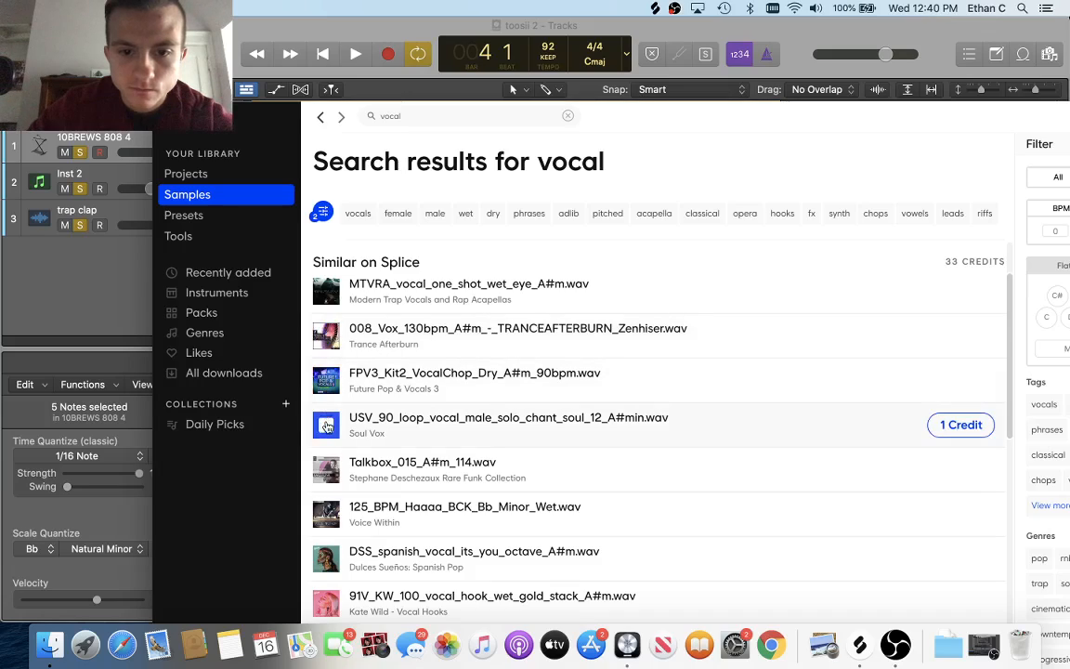
scroll(326, 428, down, 1)
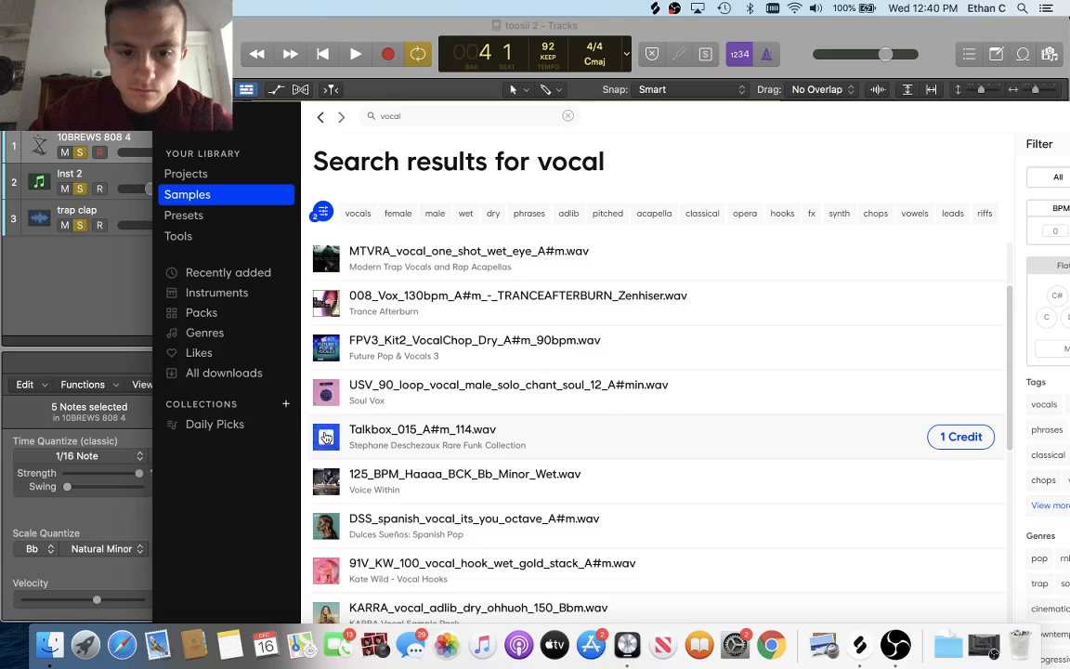
scroll(325, 437, down, 2)
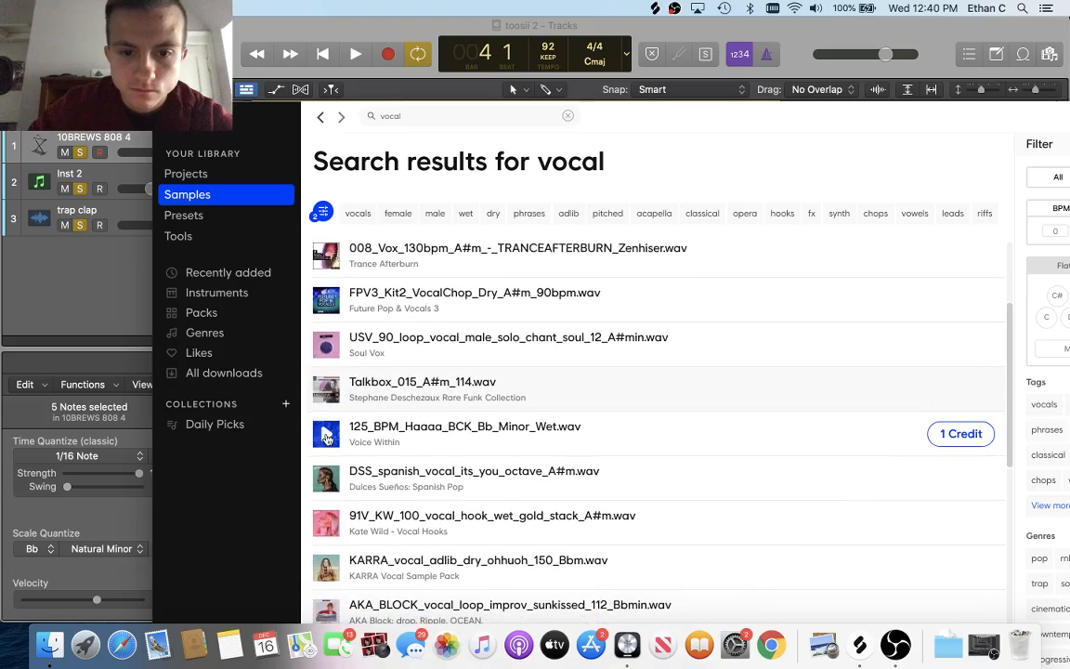
Audition the 125_BPM_Haaaa_BCK, DSS_spanish_vocal_its_you_octave and 91V_KW_100_vocal_hook samples.
click(325, 435)
scroll(325, 432, down, 2)
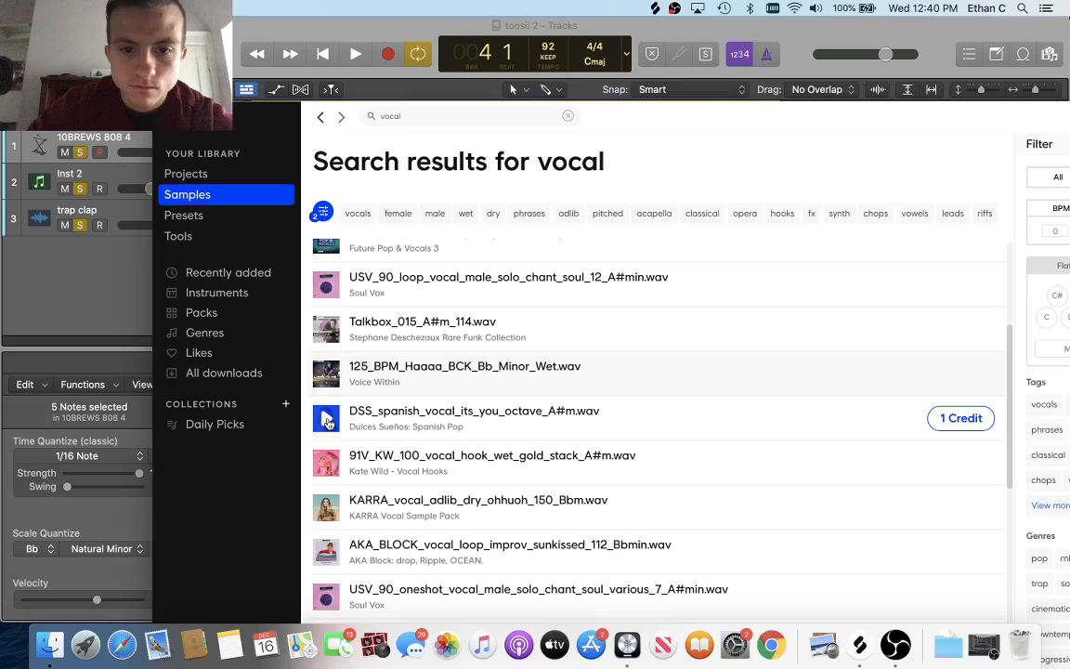
scroll(329, 424, down, 1)
scroll(329, 423, down, 1)
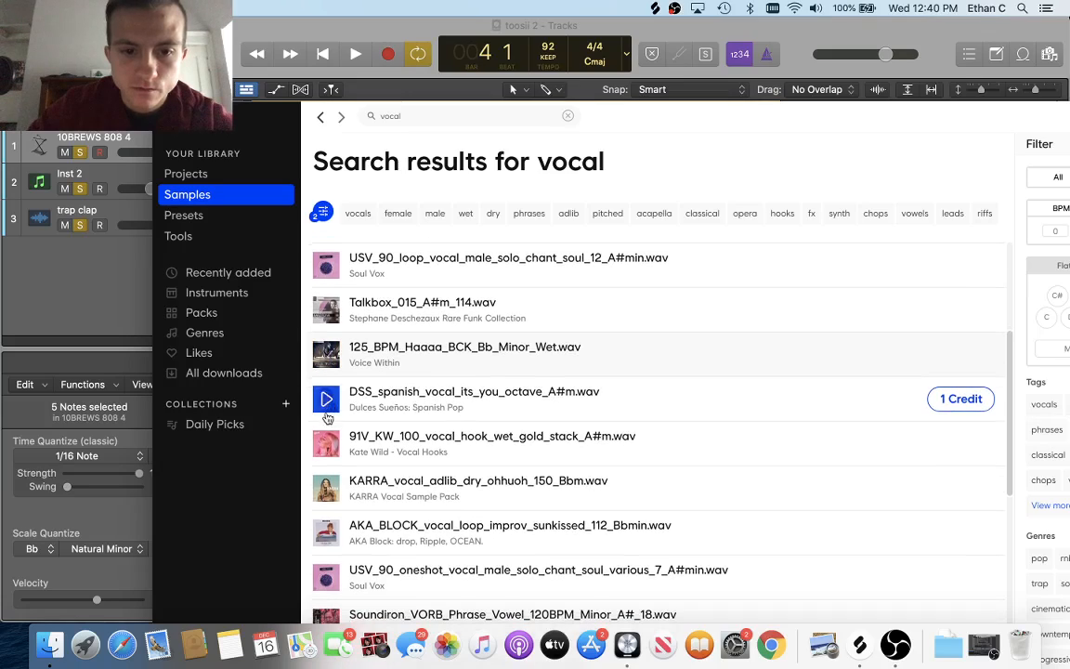
click(328, 411)
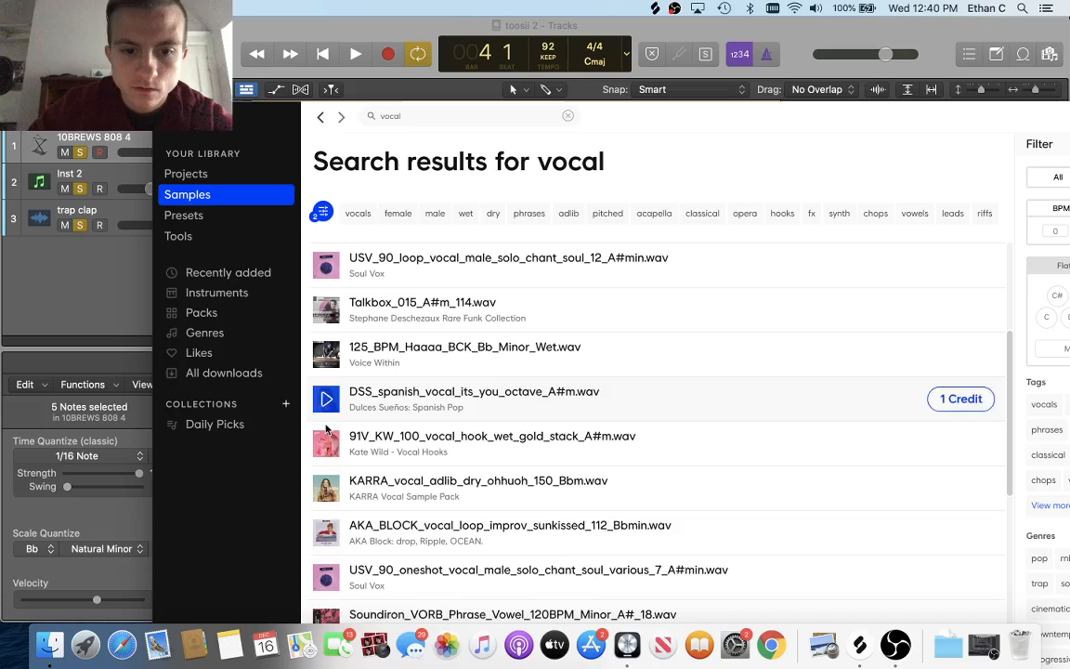
click(325, 444)
scroll(325, 447, down, 3)
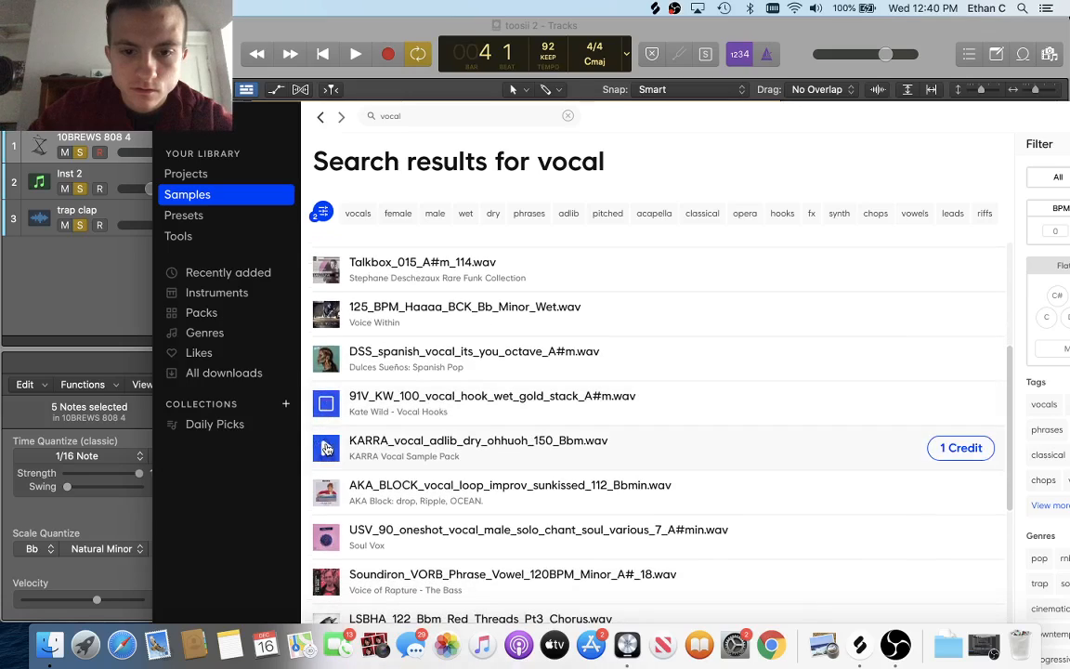
Audition the KARRA_vocal_adlib_dry_ohhuoh, AKA_BLOCK_vocal_loop_improv_sunkissed and USV_90_oneshot_vocal_male samples.
click(326, 449)
scroll(326, 448, down, 2)
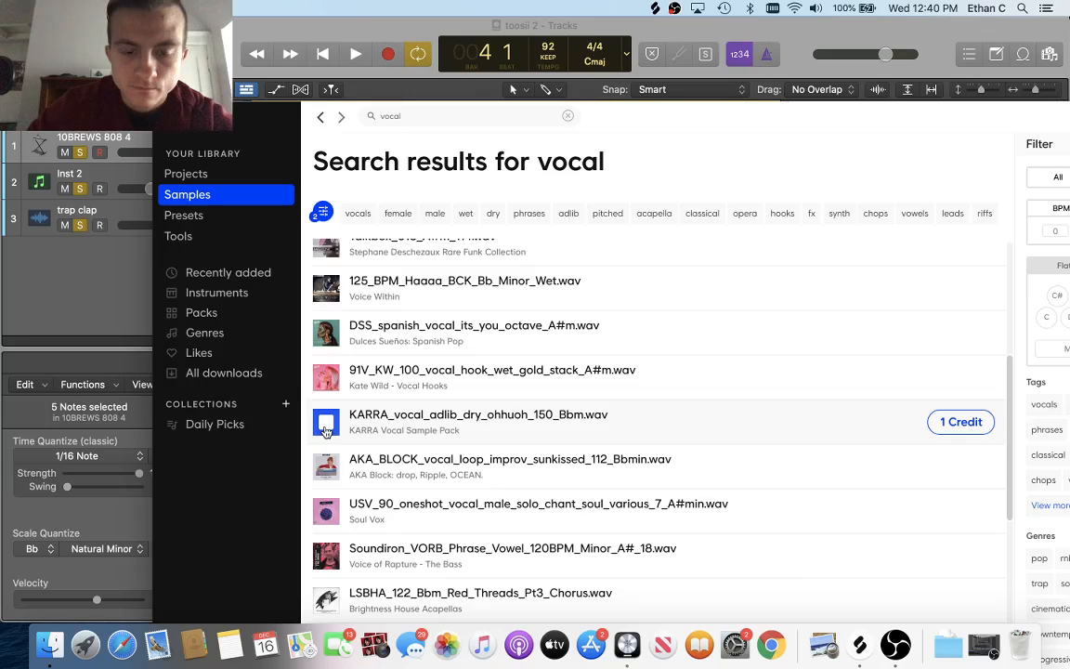
scroll(325, 430, down, 1)
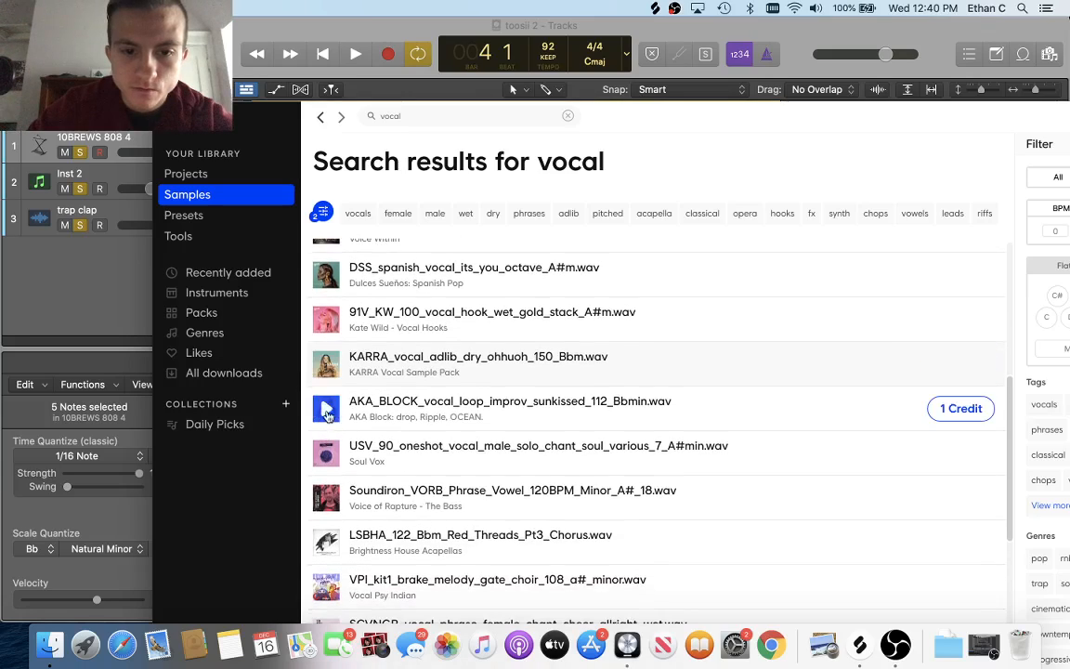
click(327, 414)
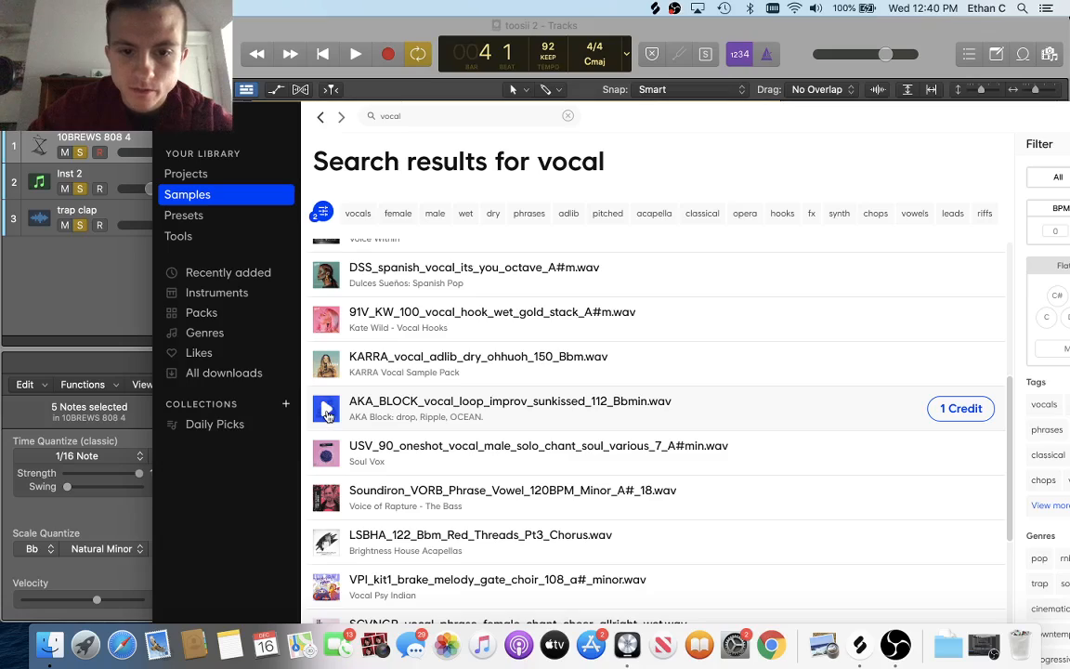
scroll(327, 416, down, 2)
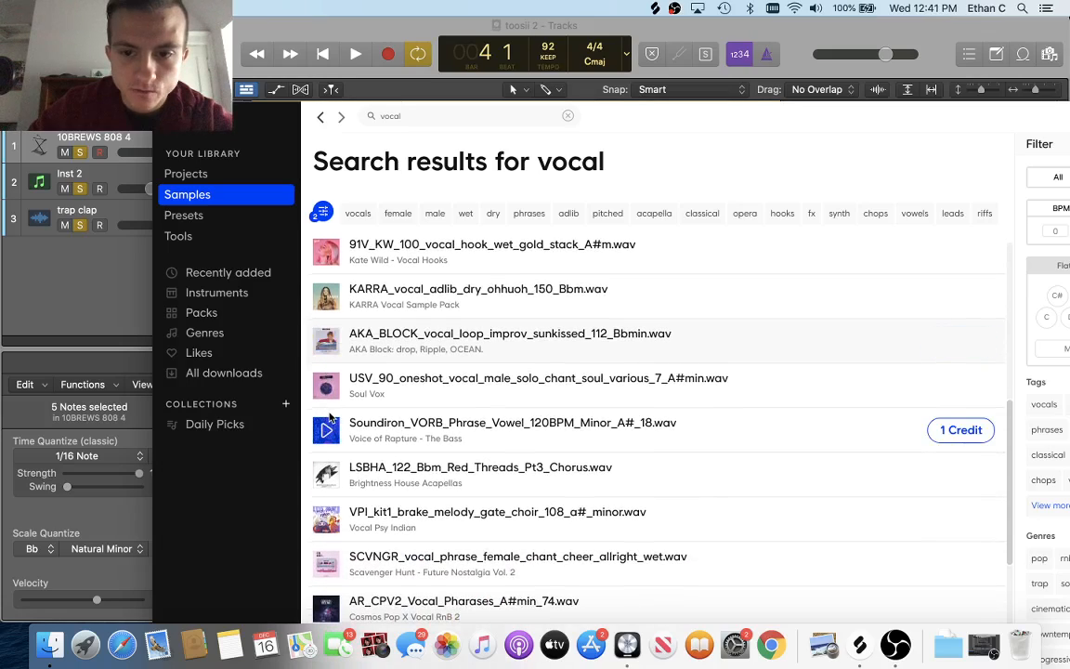
click(327, 389)
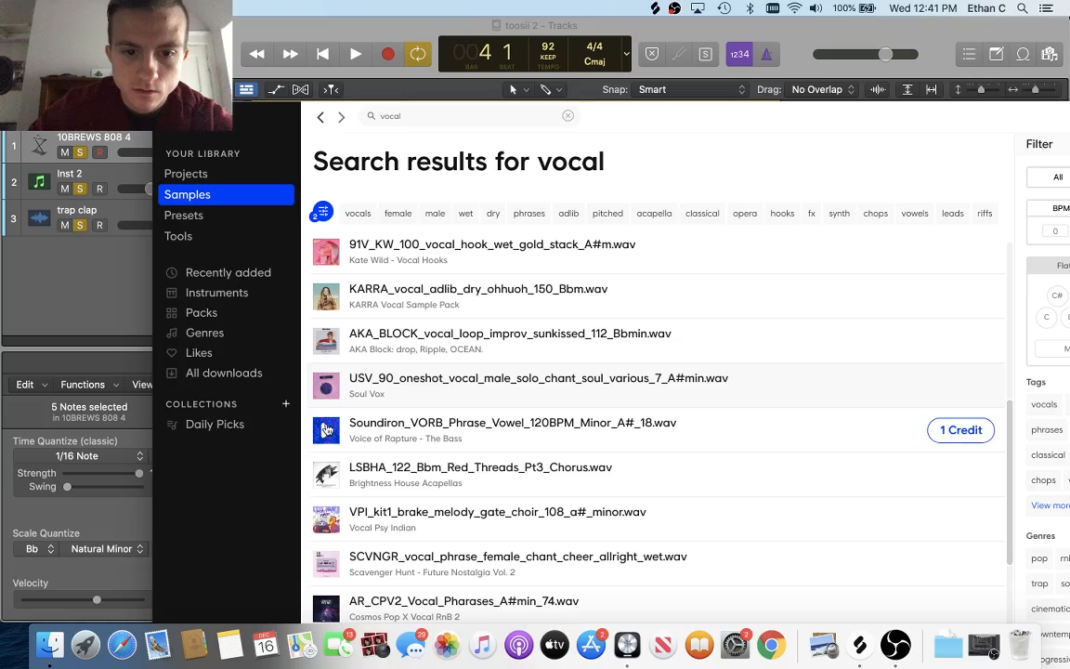
Audition the vocal samples from LSBHA_122_Bbm_Red_Threads_Pt3_Chorus.wav down to AR_CPV2_Vocal_Pharases_A#min_74.wav.
scroll(326, 399, down, 1)
scroll(326, 449, down, 1)
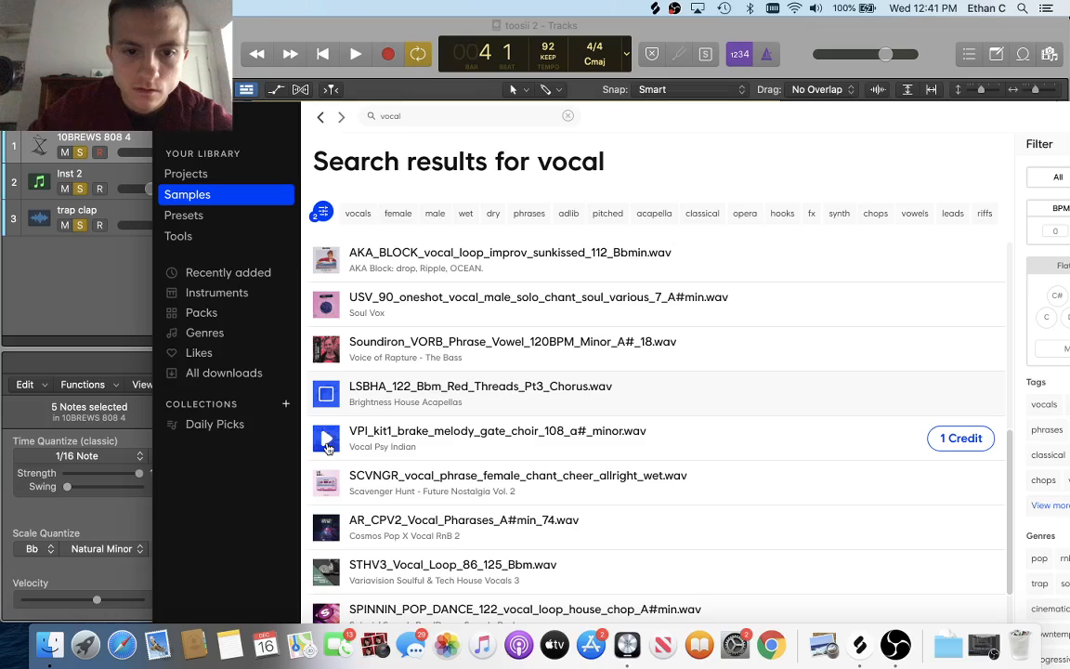
click(326, 445)
scroll(327, 446, down, 1)
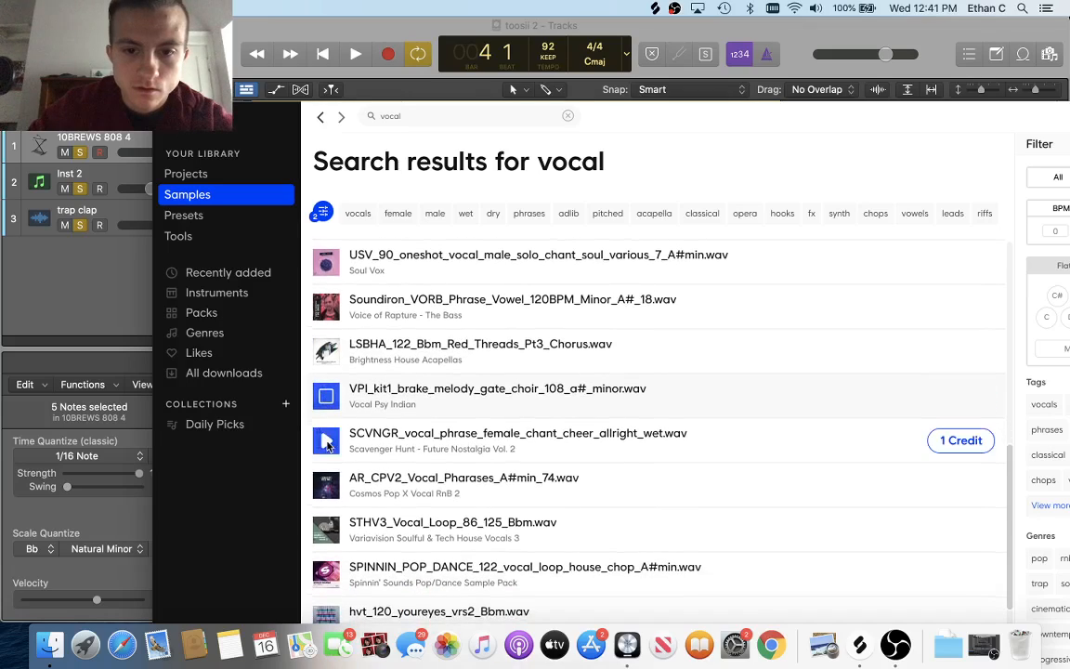
click(326, 446)
scroll(324, 437, down, 1)
click(324, 430)
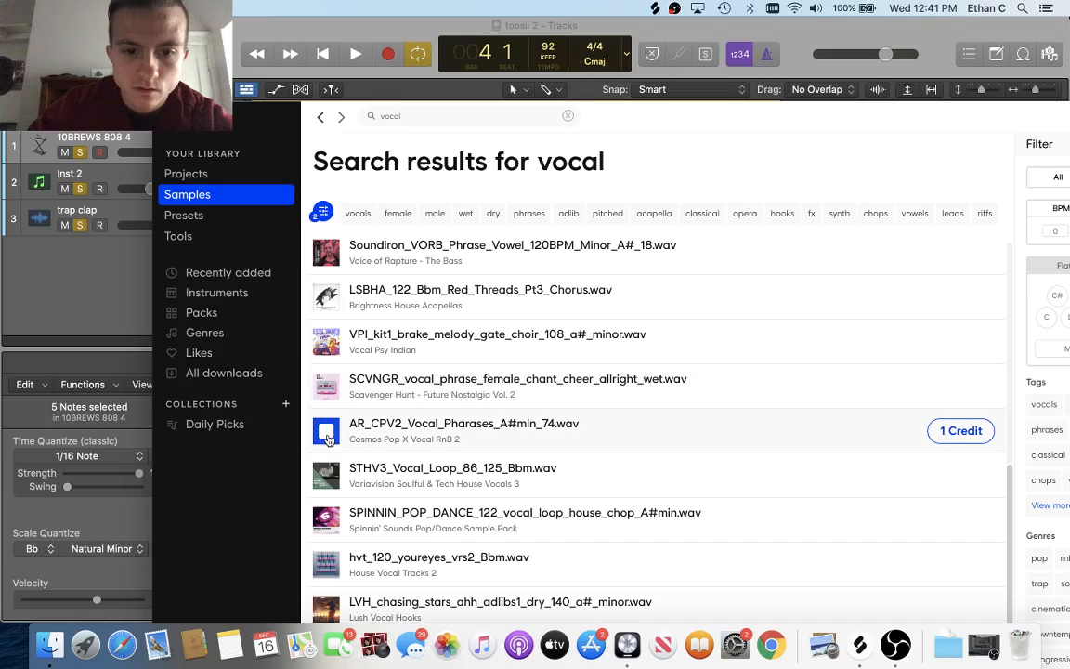
Audition the STHV3_Vocal_Loop_86_125_Bbm, SPINNIN_POP_DANCE_122_vocal_loop_house_chop and hvt_120_youreyes_vrs2_Bbm samples.
scroll(325, 432, down, 1)
click(327, 432)
scroll(327, 436, down, 1)
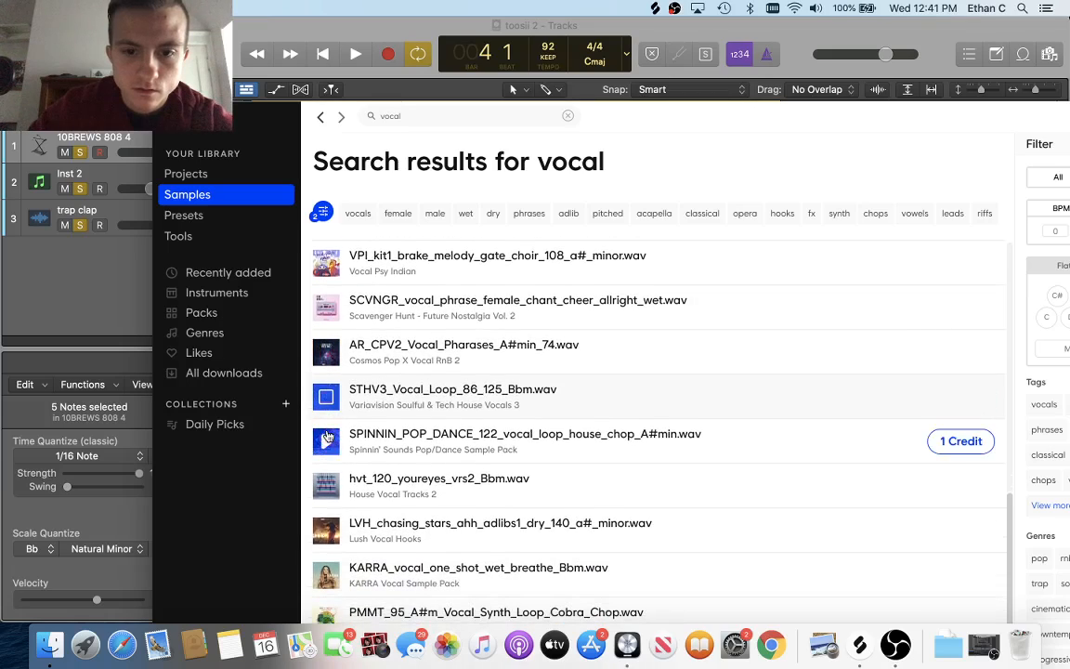
click(327, 446)
scroll(327, 443, down, 1)
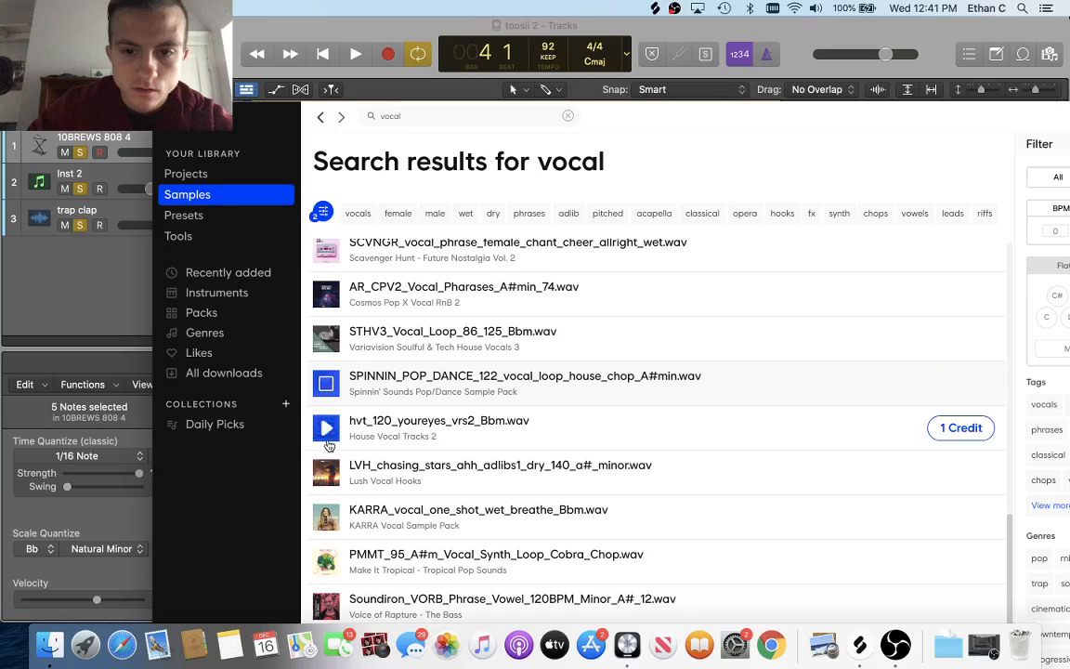
click(327, 442)
Audition LVH_chasing_stars_ahh_adlibs1_dry_140 and AR_CPV2_Vocal_Pharases_A#min_68, and bring the end of the results list into view.
scroll(327, 441, down, 1)
click(326, 436)
scroll(326, 432, down, 1)
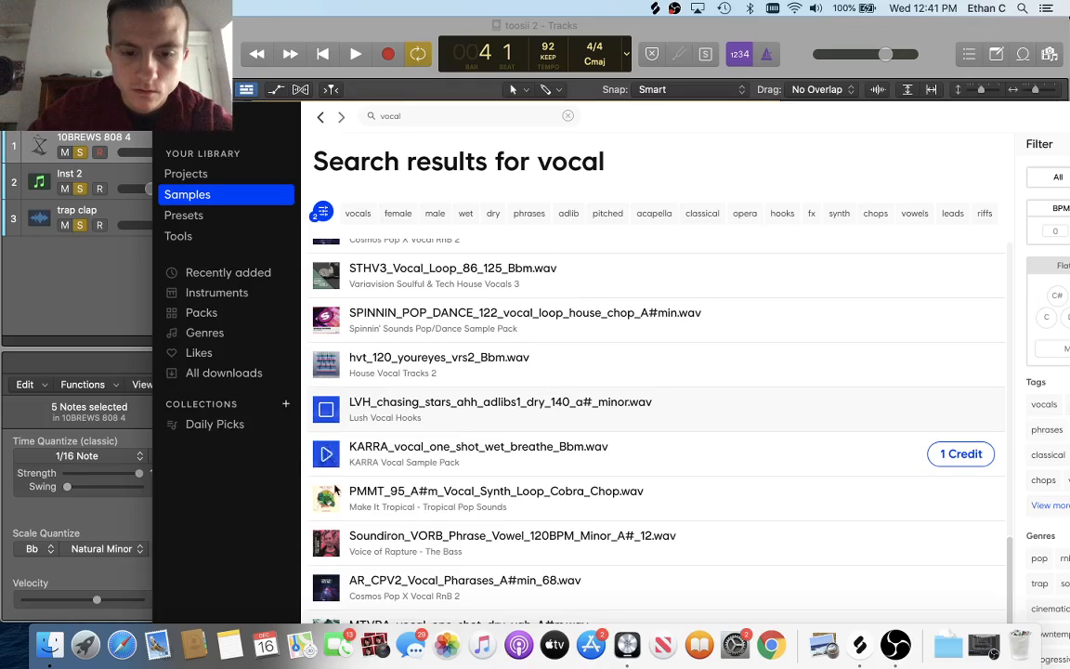
click(330, 587)
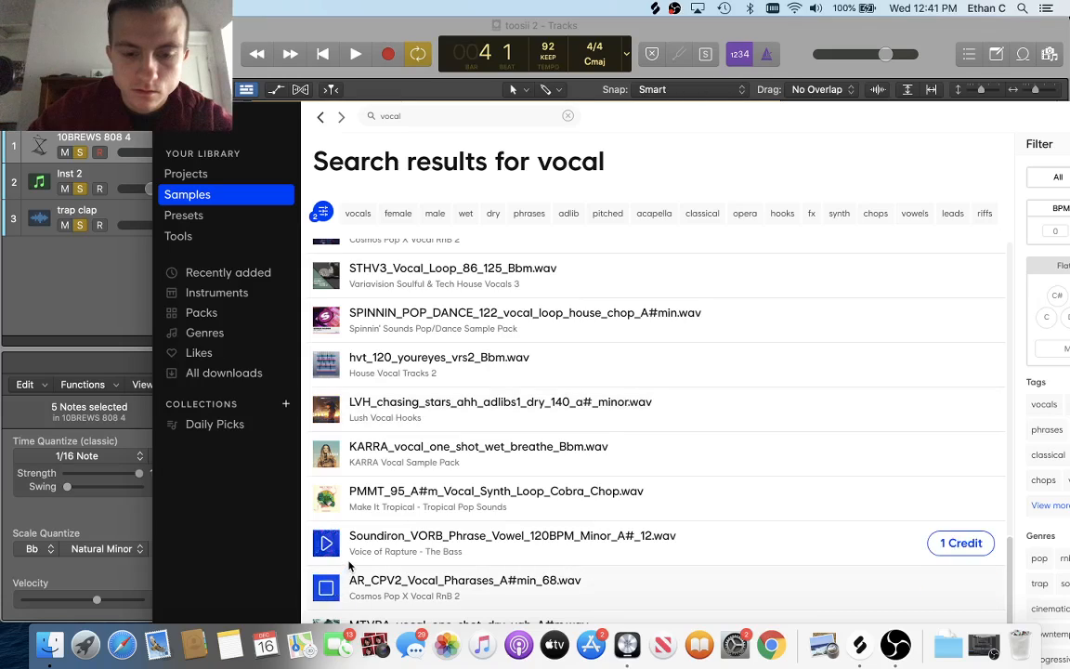
drag(265, 136, 247, 83)
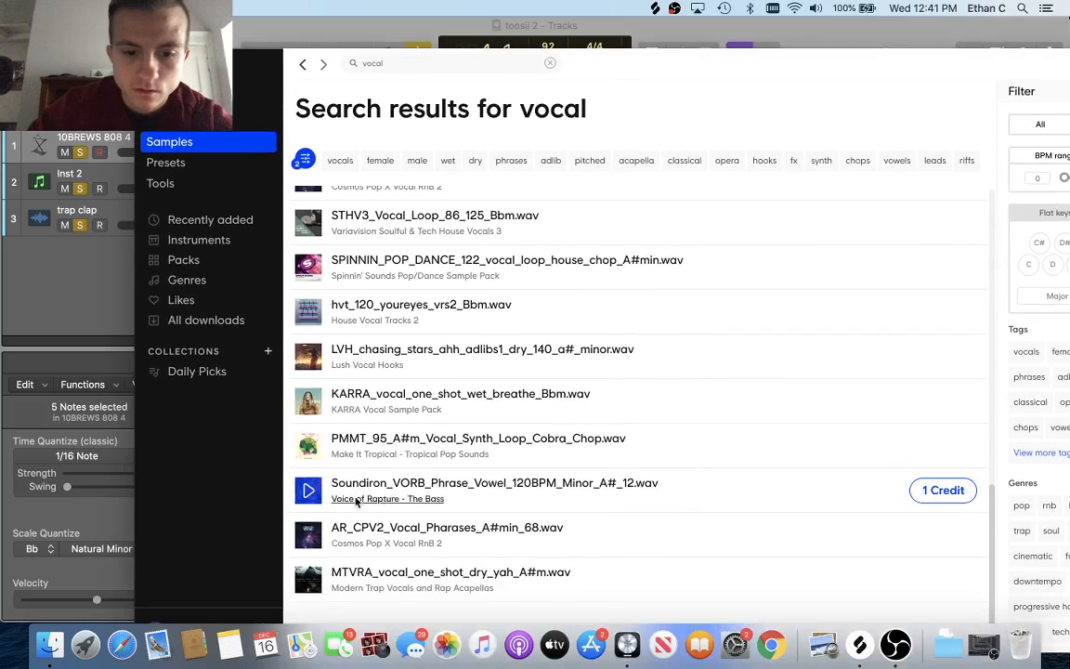
Audition AKA_BLOCK_vocal_loop_improv_sunkissed_112_Bbmin.wav again and download it.
scroll(311, 557, up, 5)
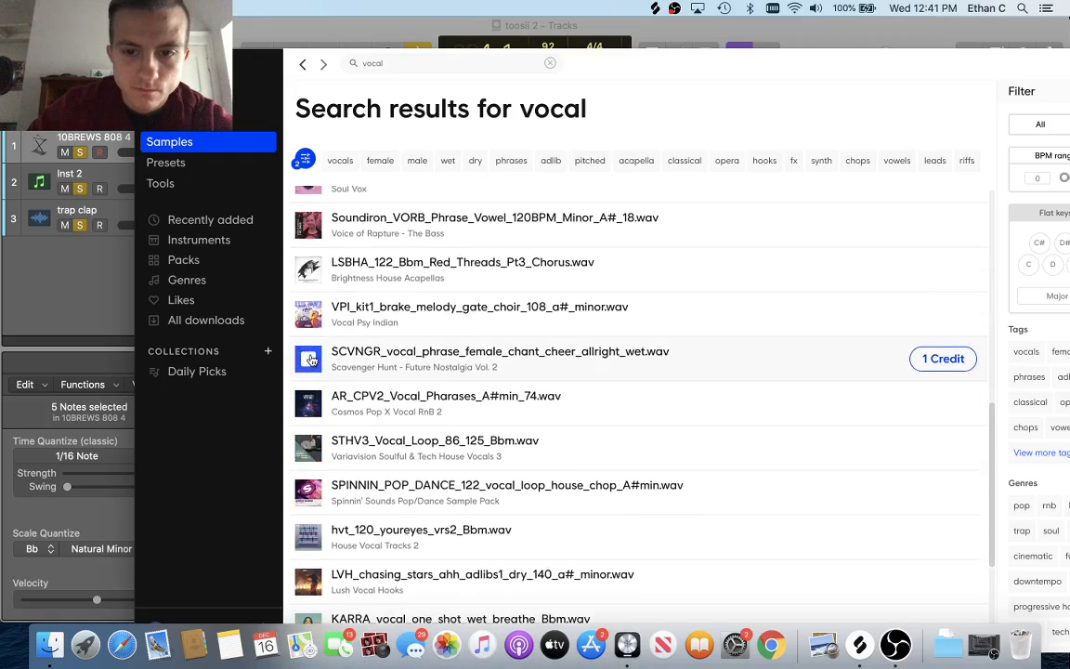
scroll(309, 344, up, 3)
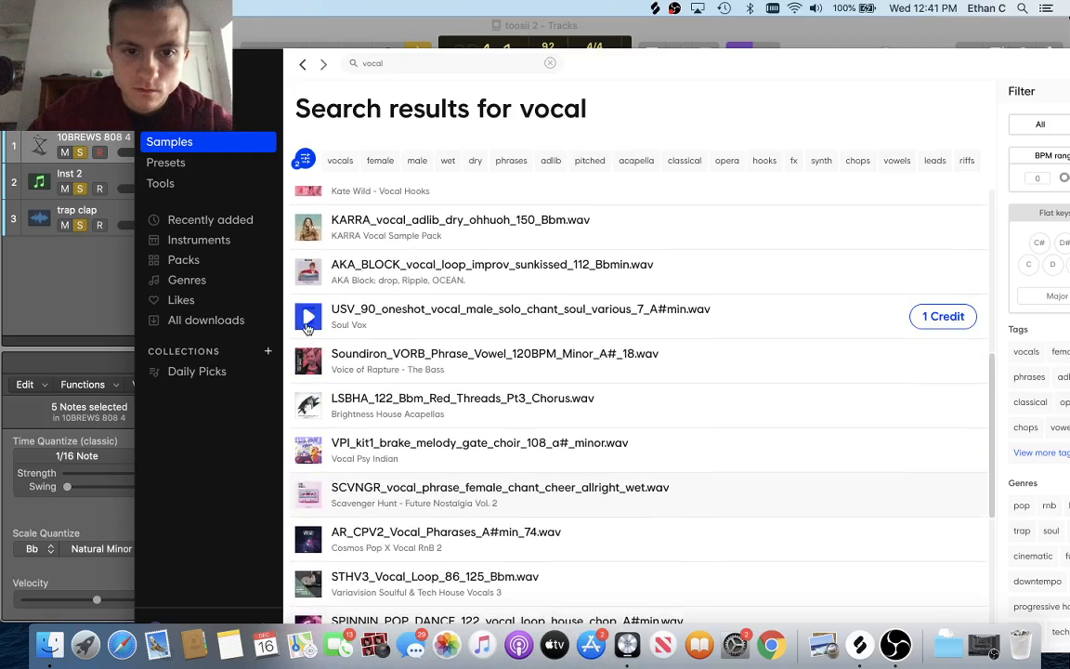
scroll(308, 332, up, 1)
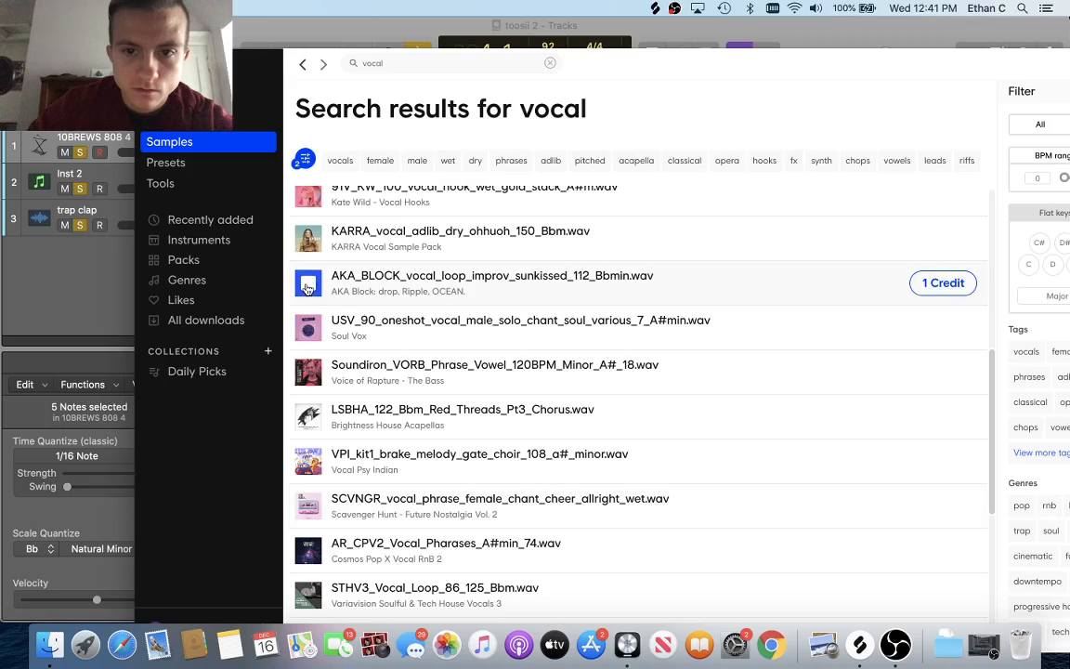
scroll(307, 332, up, 1)
click(308, 333)
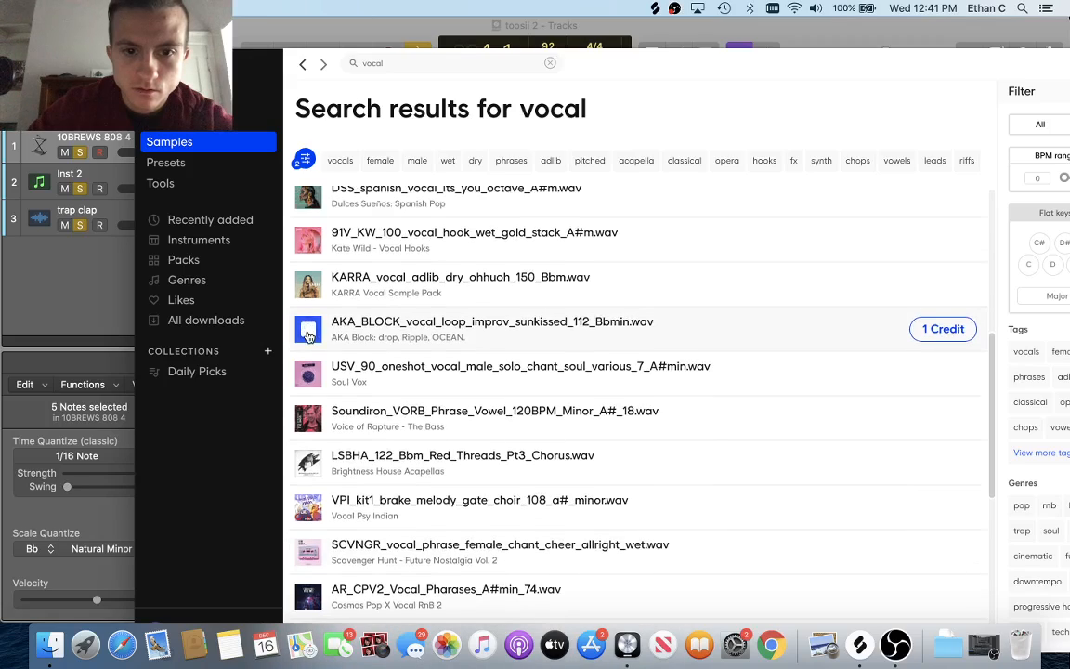
click(931, 331)
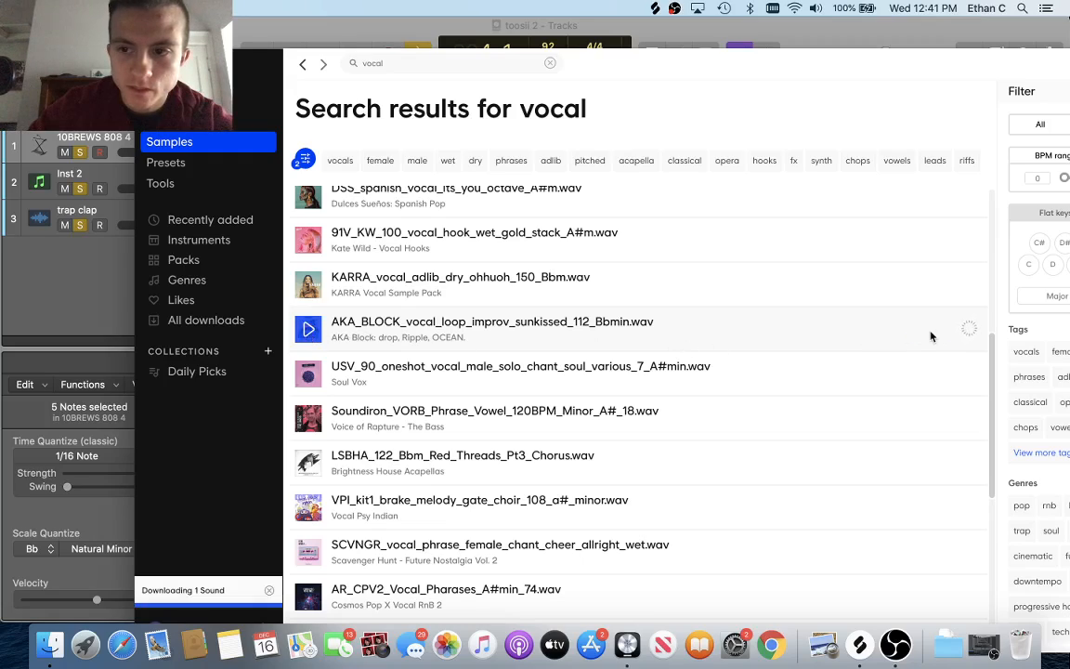
Change the sample search to "soul vocal" and filter the results by the vocals and female tags.
scroll(931, 336, up, 8)
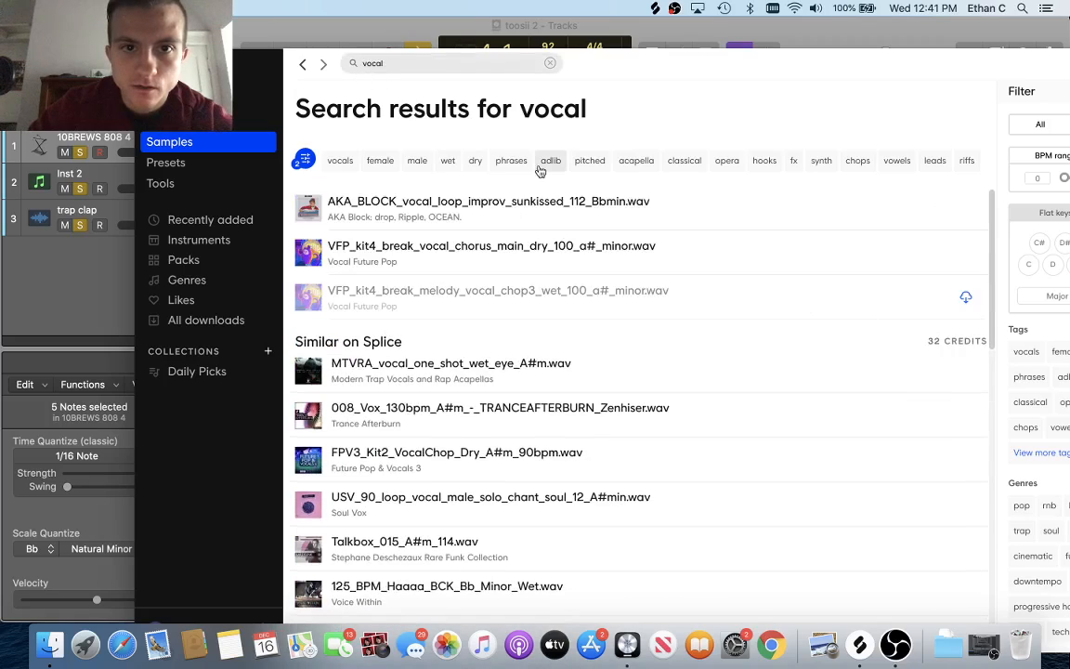
text(oul)
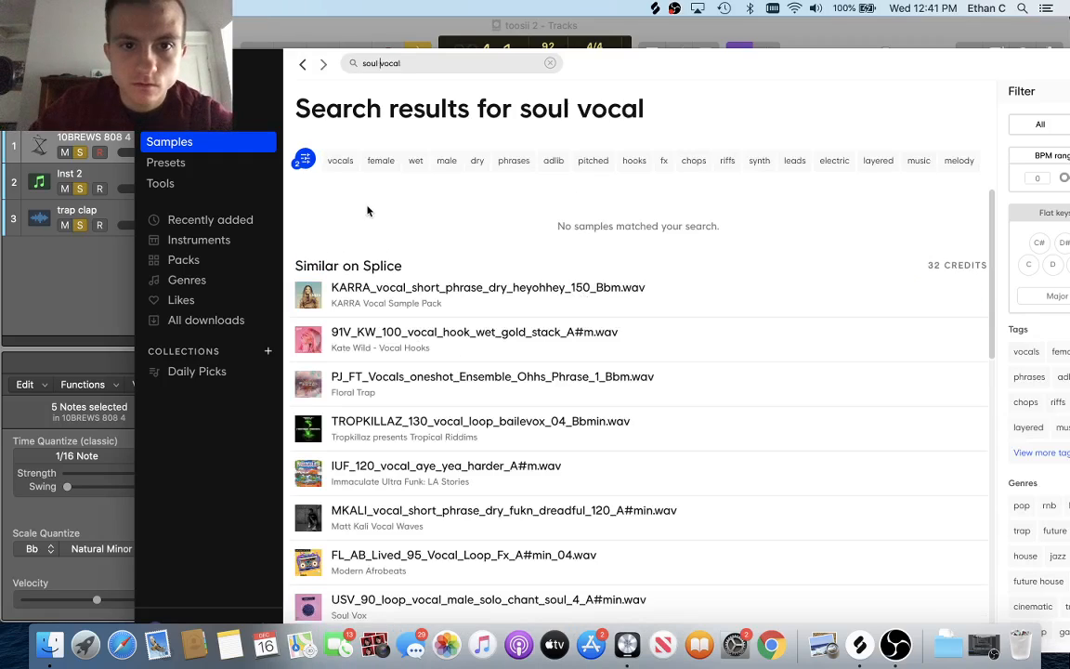
click(340, 159)
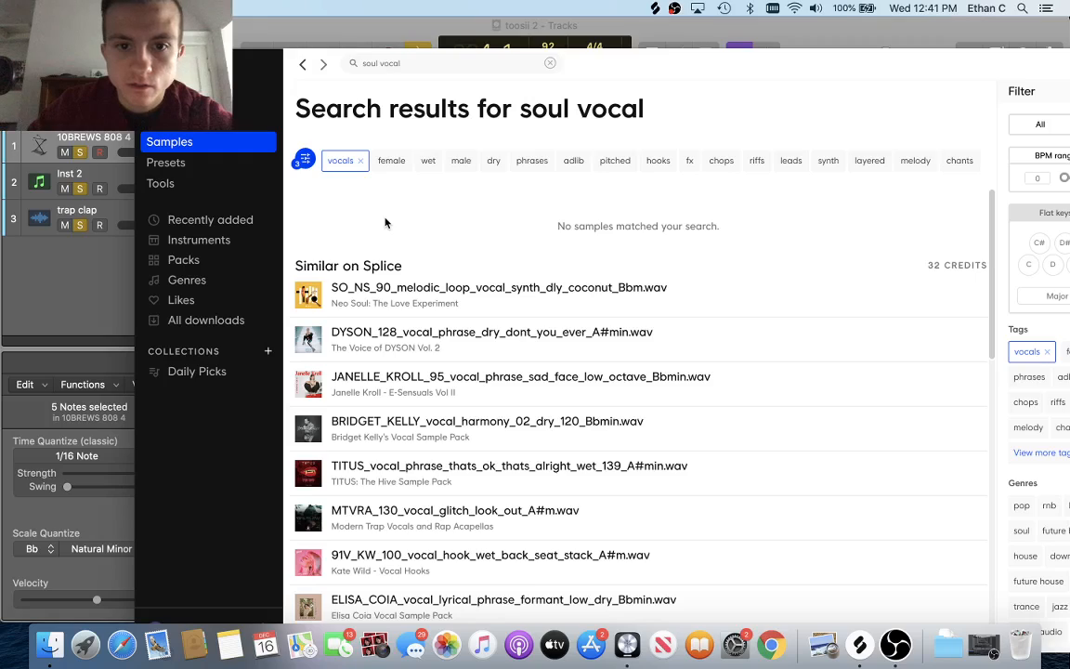
click(391, 160)
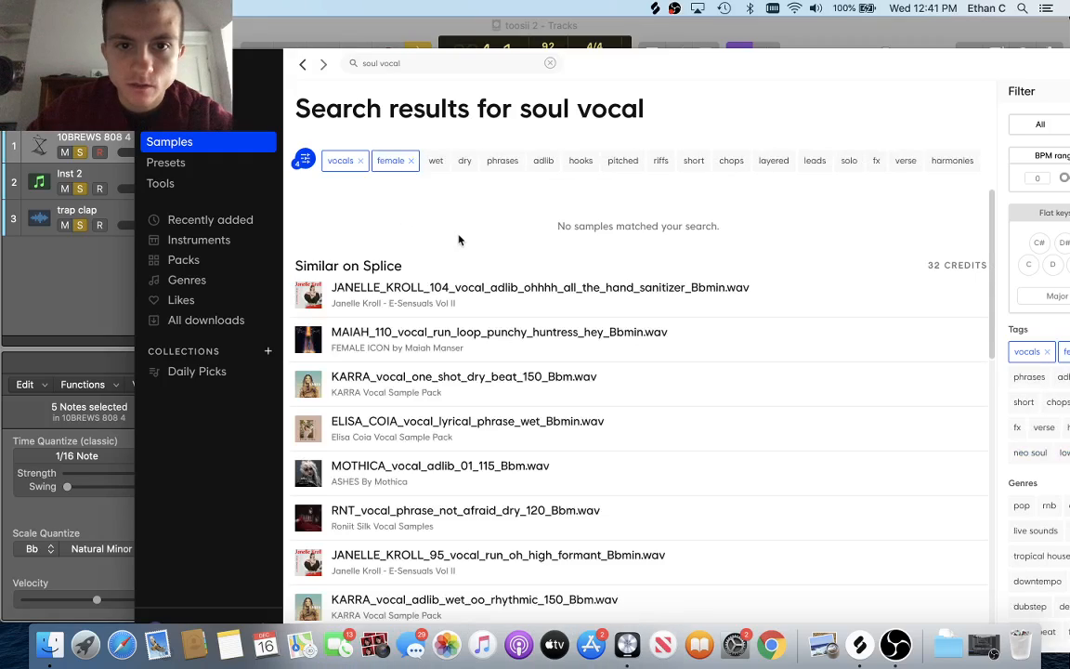
Reposition the Splice window and audition JANELLE_KROLL_104_vocal_adlib_ohhhh_all_the_hand_sanitizer and MAIAH_110_vocal_run_loop_punchy_huntress_hey.
drag(254, 94, 183, 60)
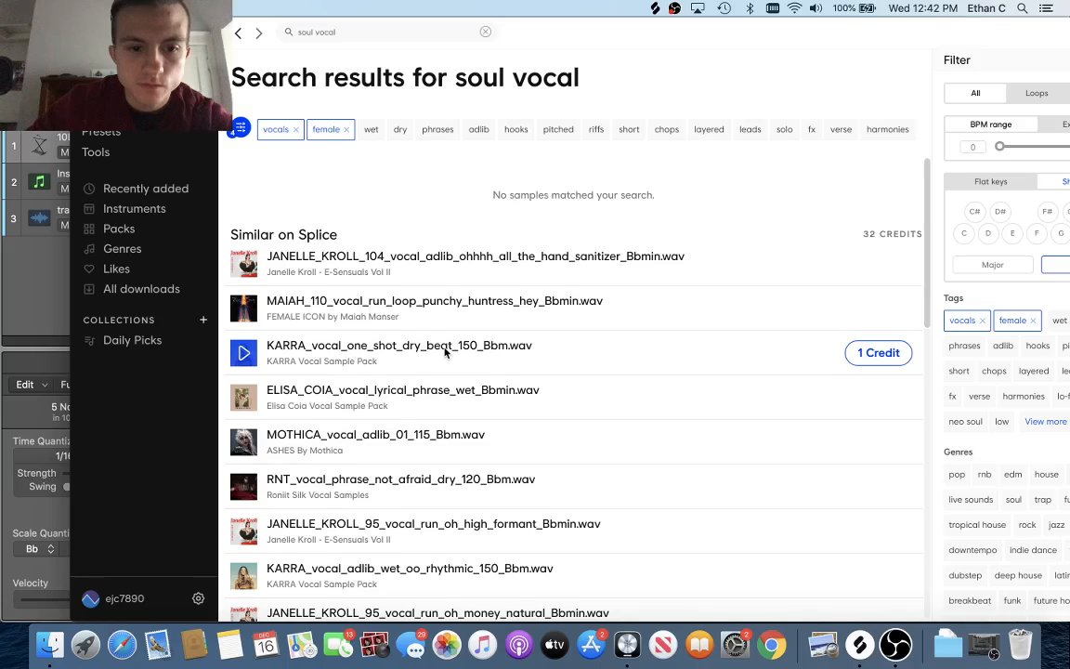
scroll(445, 351, down, 3)
scroll(445, 334, up, 2)
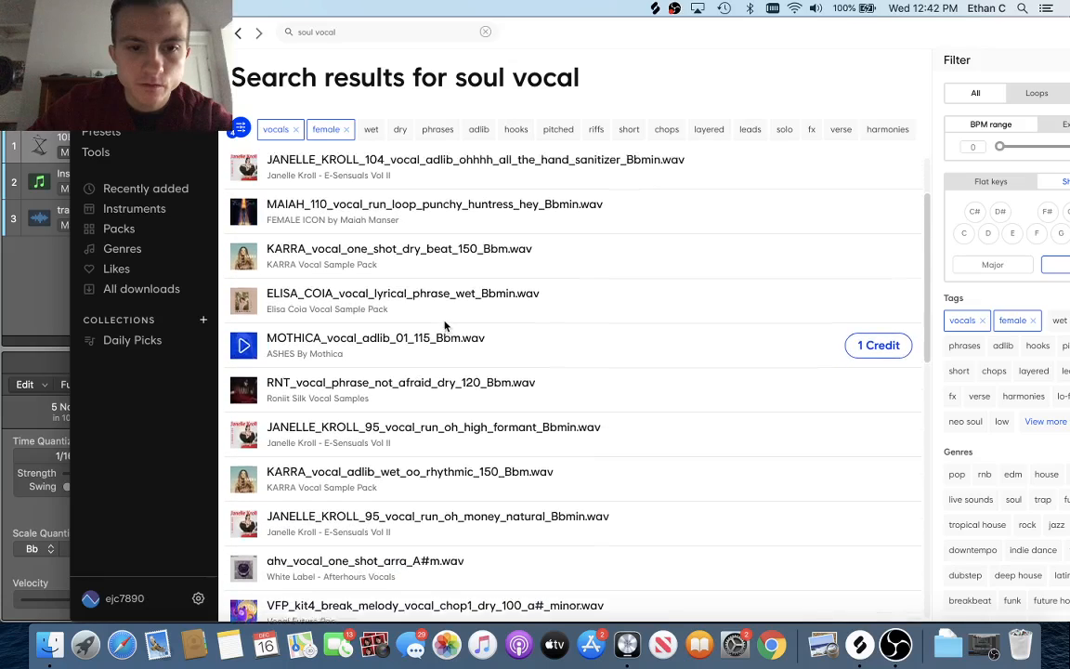
scroll(445, 325, up, 2)
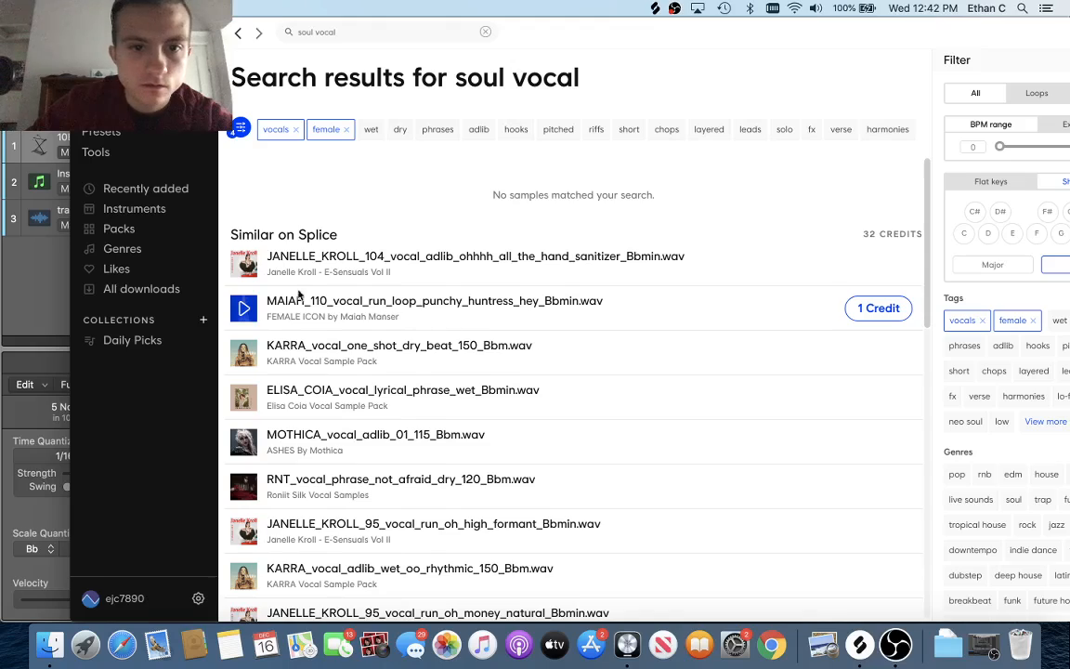
click(241, 267)
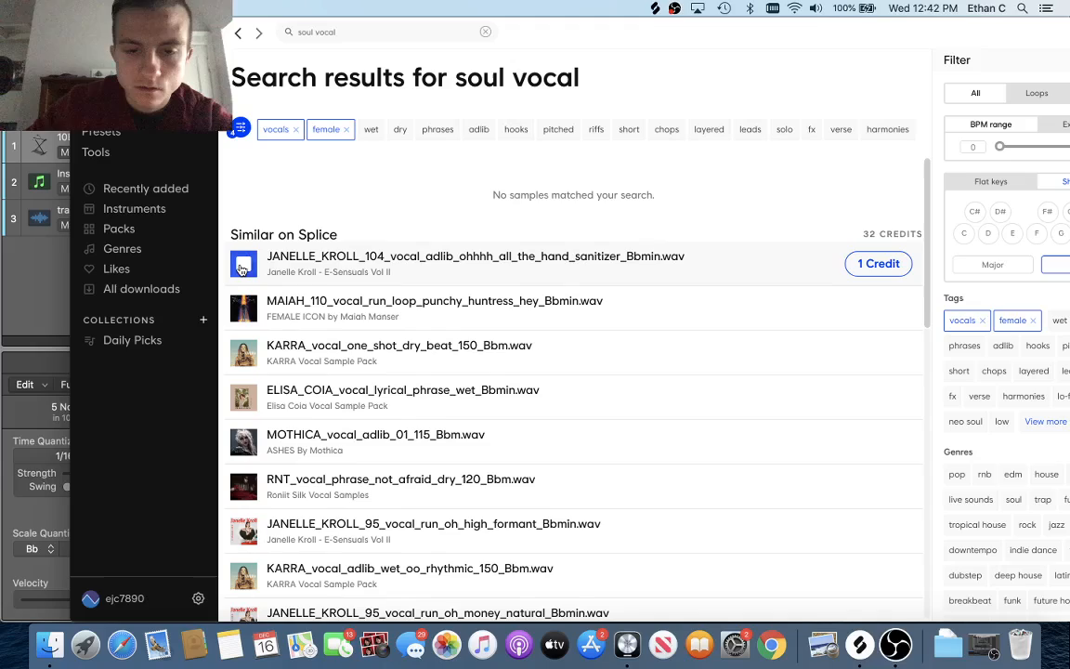
click(243, 308)
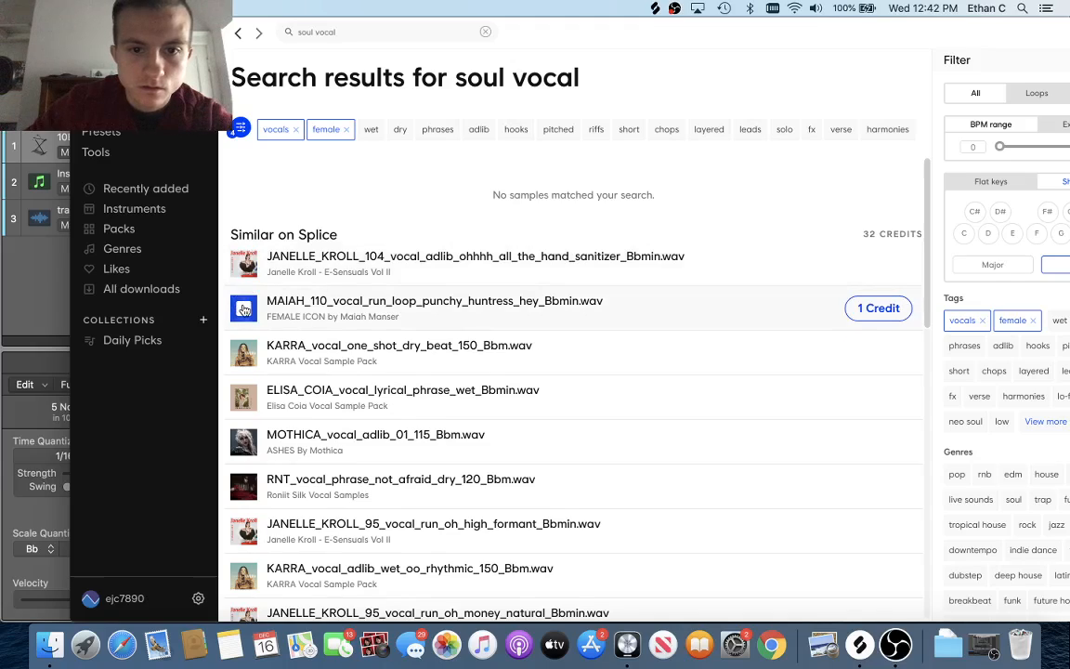
Replay JANELLE_KROLL_104_vocal_adlib_ohhhh_all_the_hand_sanitizer_Bbmin.wav and download it.
click(246, 265)
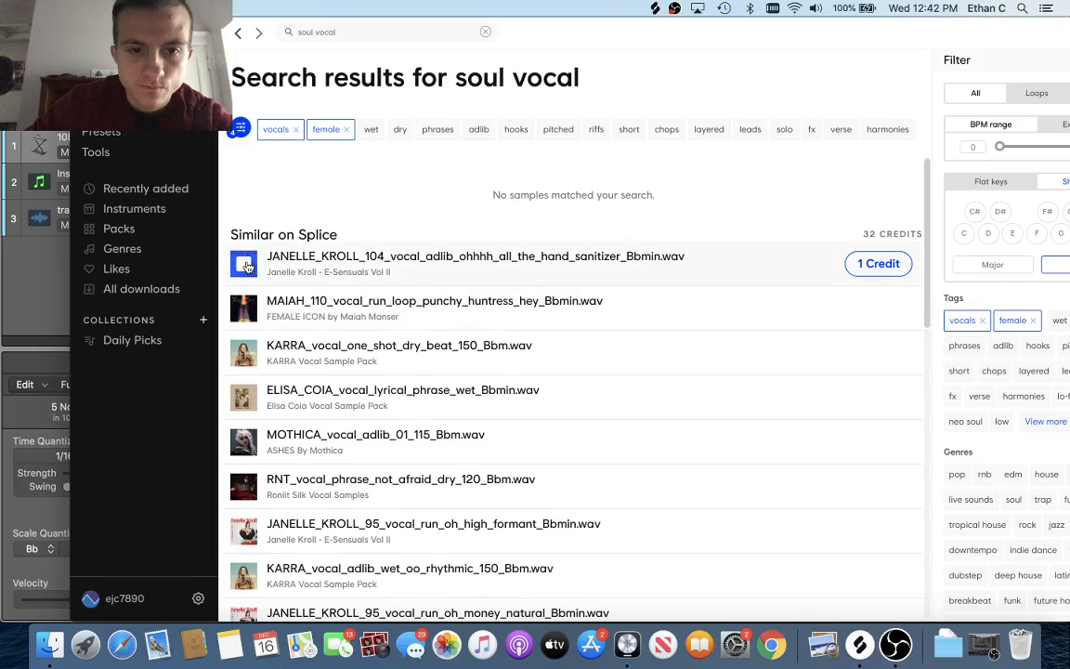
click(247, 265)
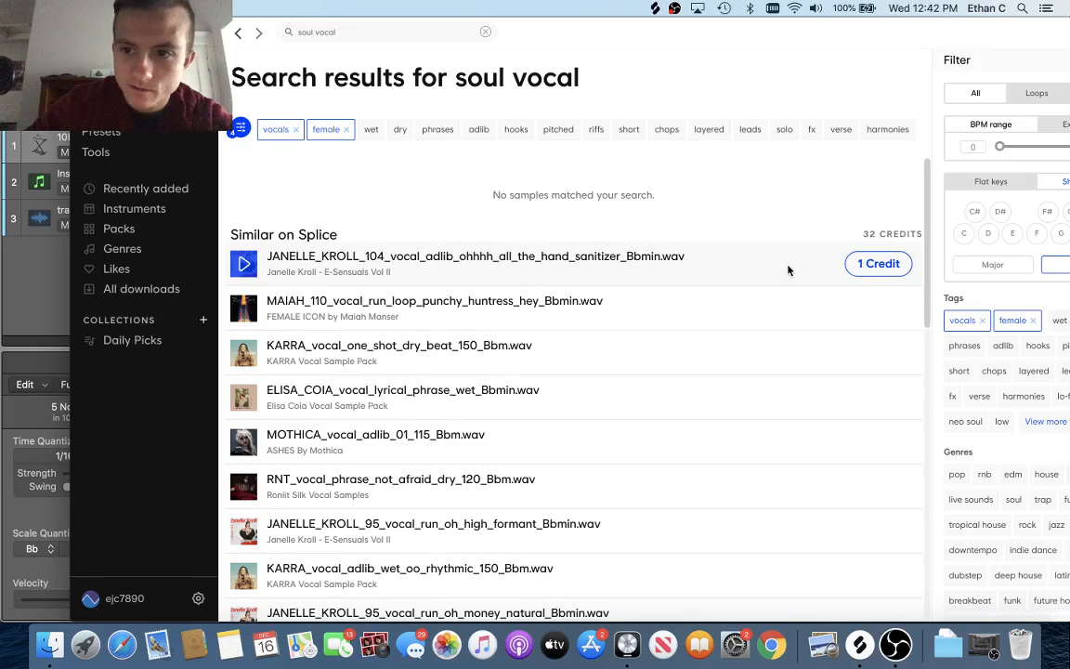
click(876, 264)
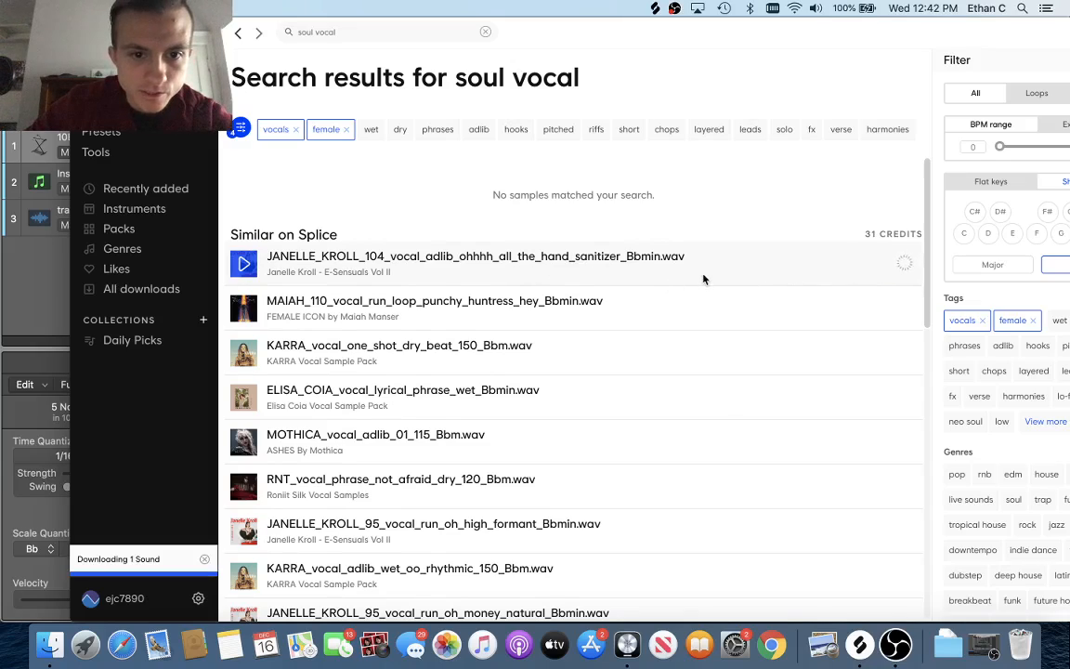
Audition the KARRA_vocal_one_shot_dry_beat, ELISA_COIA_vocal_lyrical_phrase_wet, MOTHICA_vocal_adlib_01 and RNT_vocal_phrase_not_afraid samples.
scroll(614, 316, down, 2)
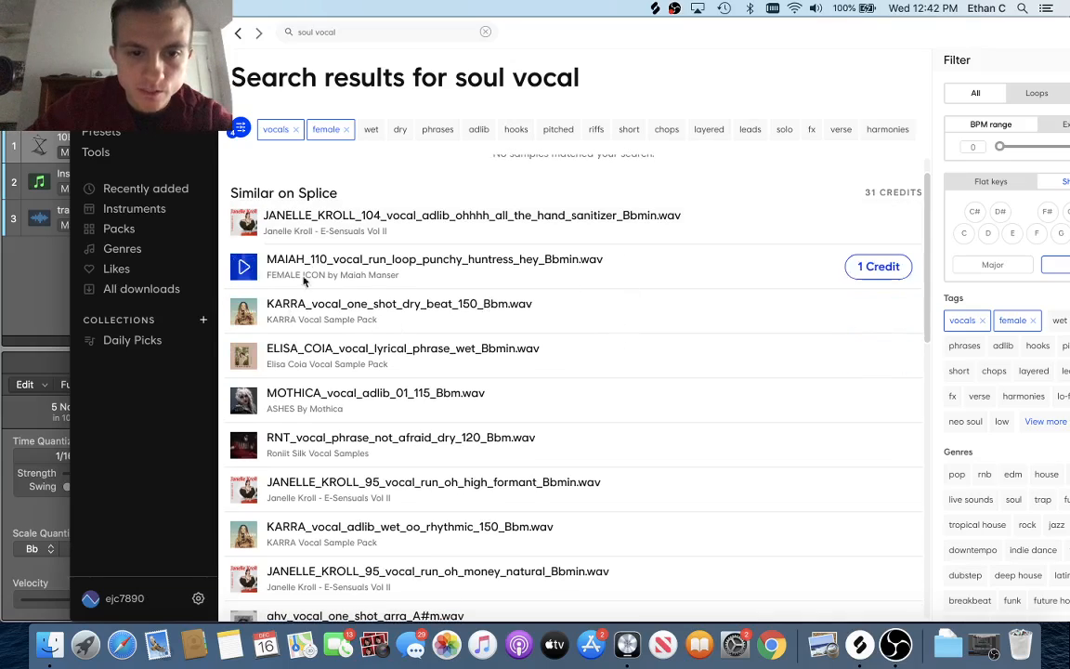
drag(181, 33, 292, 81)
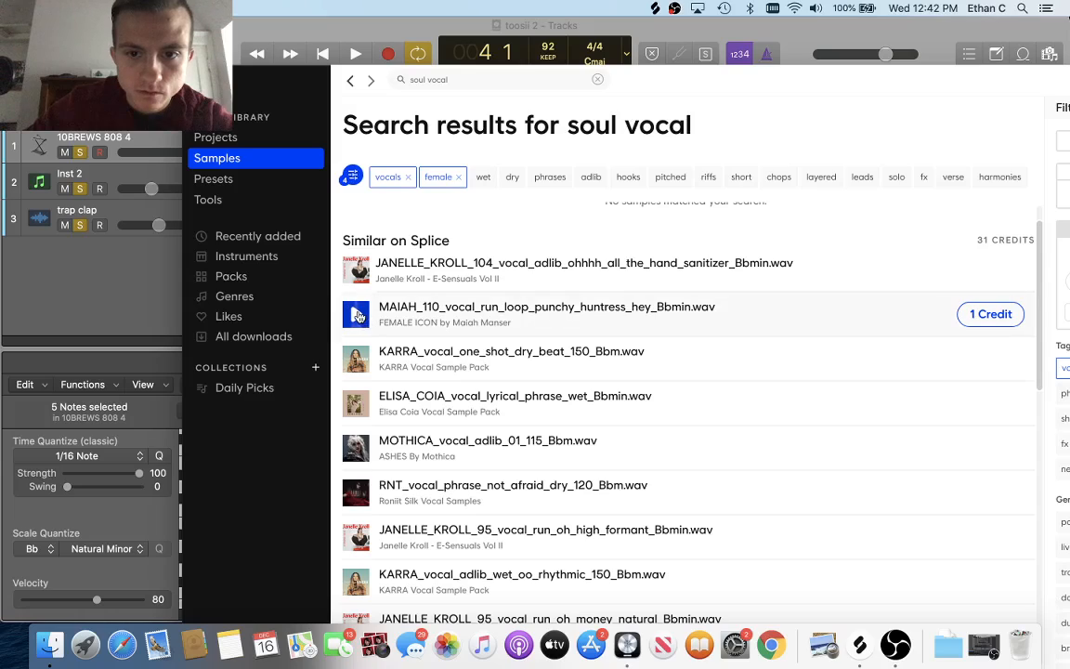
scroll(357, 343, down, 2)
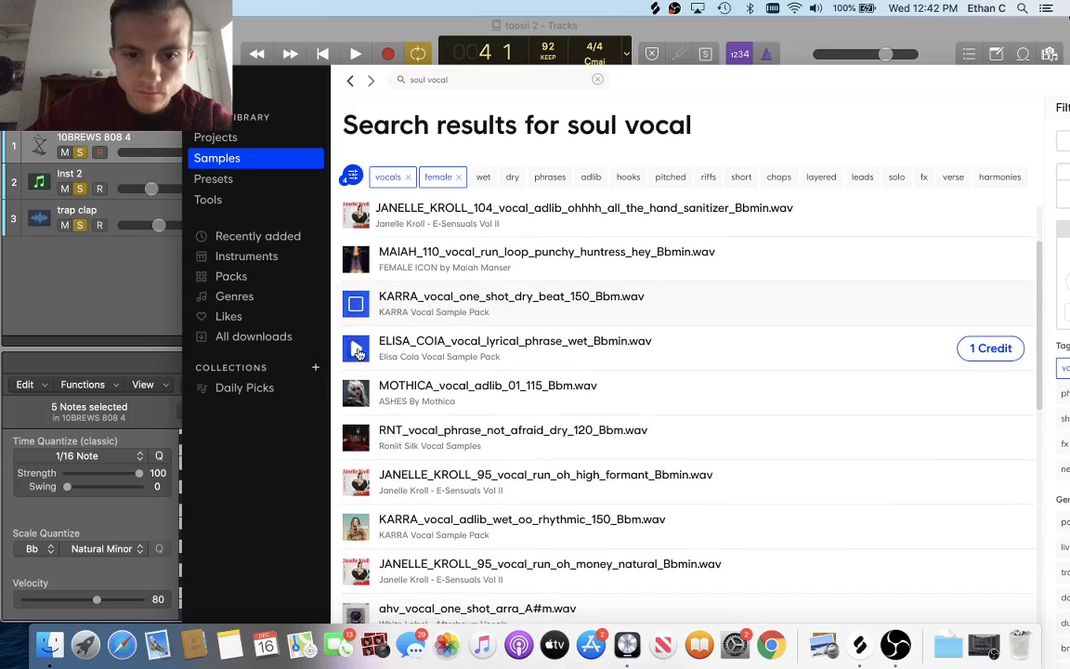
scroll(357, 353, down, 1)
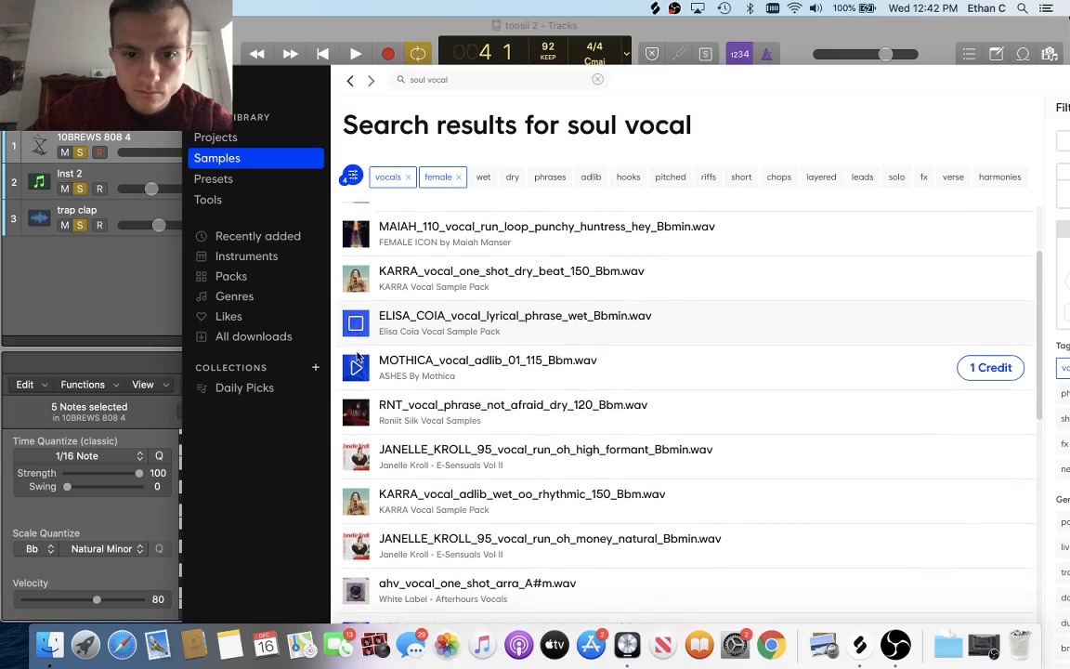
click(358, 368)
scroll(357, 367, down, 1)
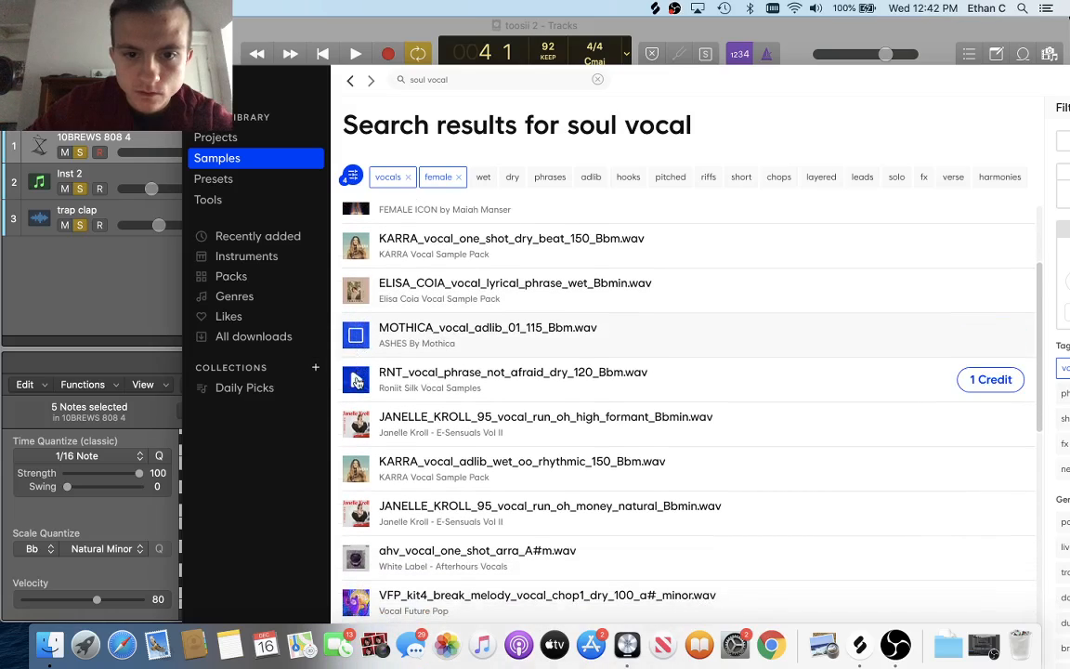
click(357, 379)
scroll(357, 380, down, 2)
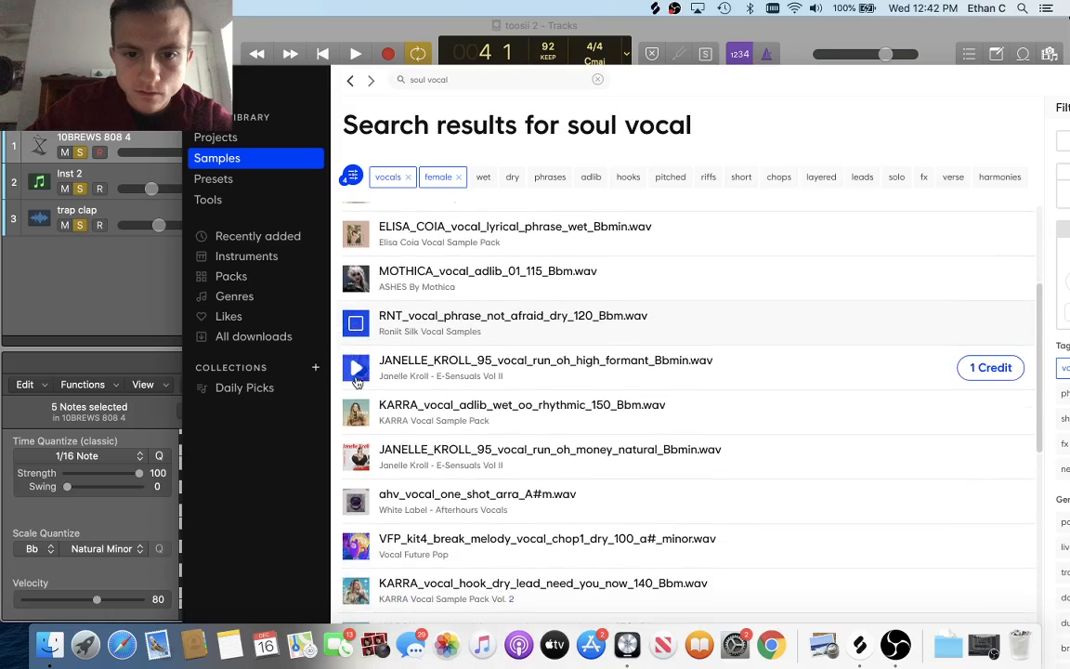
Audition JANELLE_KROLL_95_vocal_run_oh_high_formant, KARRA_vocal_adlib_wet_oo_rhythmic and JANELLE_KROLL_95_vocal_run_oh_money_natural.
click(356, 378)
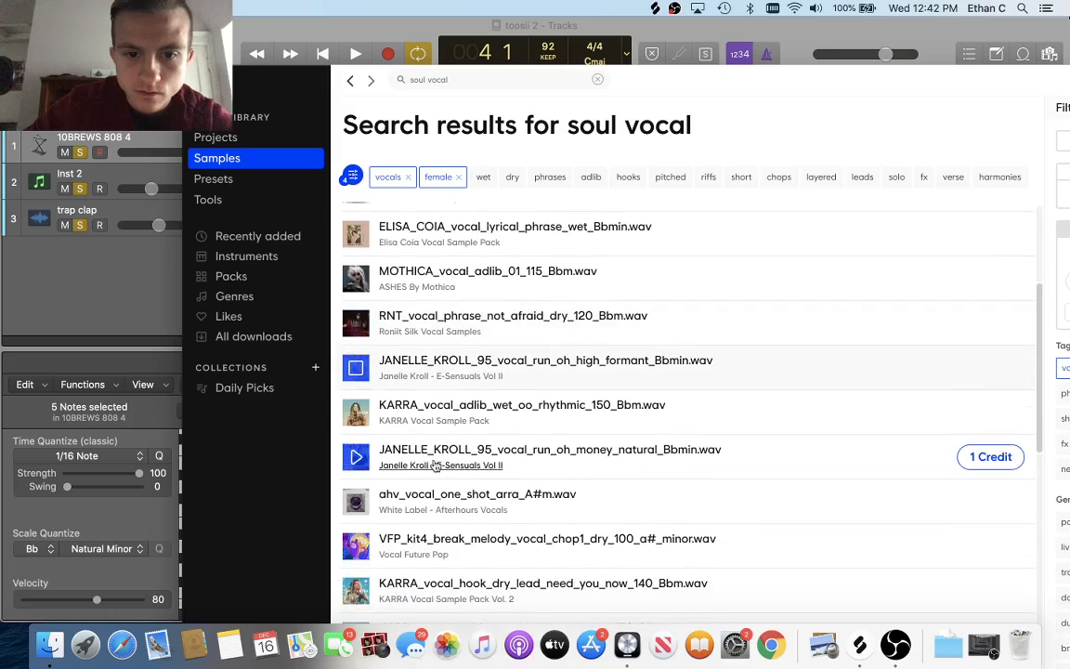
click(358, 412)
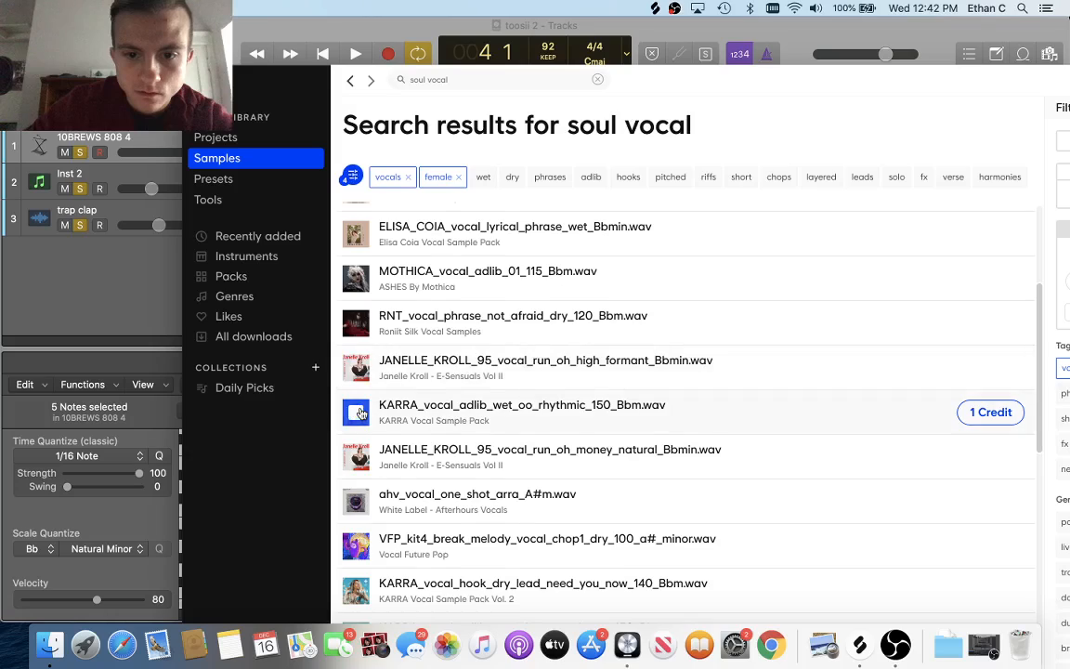
scroll(363, 414, down, 2)
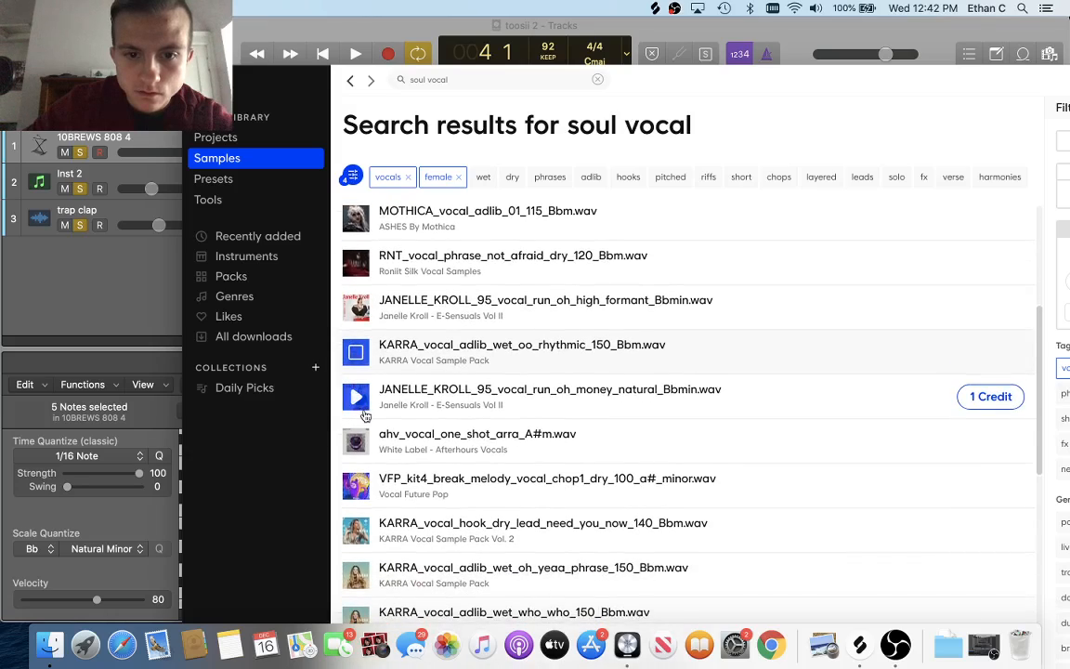
click(356, 399)
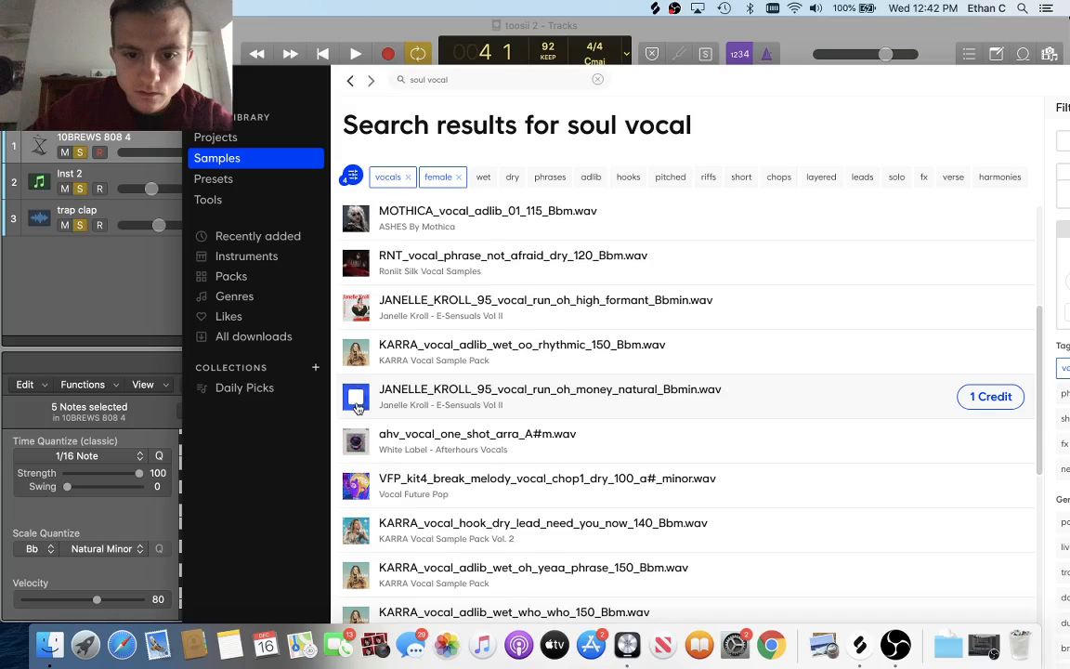
Audition the vocal samples from ahv_vocal_one_shot_arra_A#m.wav down to KARRA_vocal_hook_dry_lead_need_you_now_140_Bbm.wav.
scroll(356, 406, down, 3)
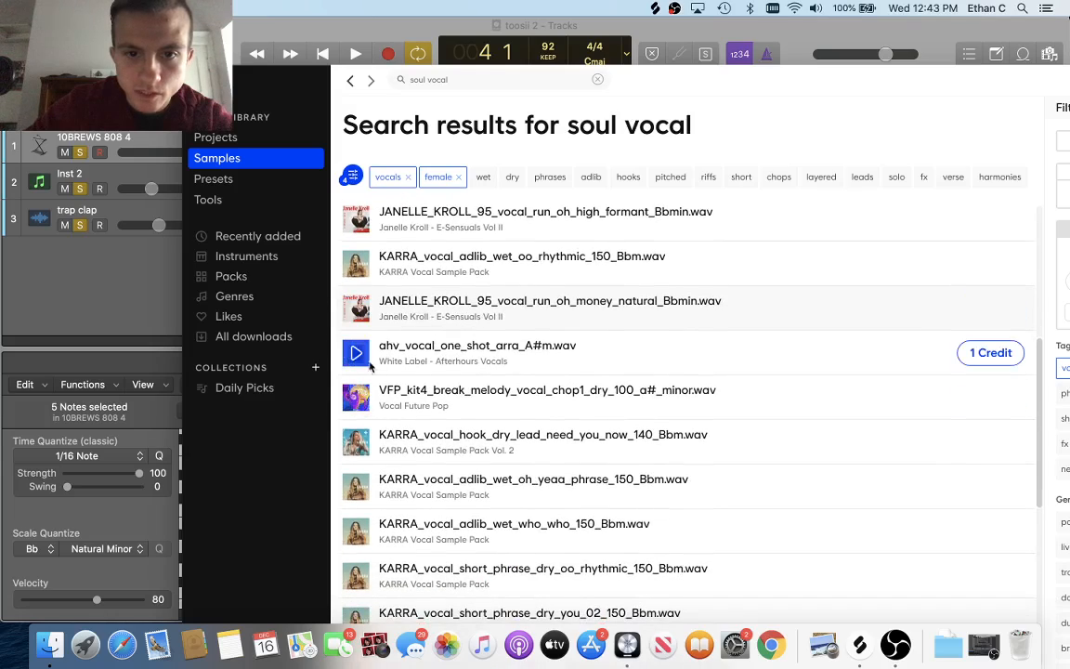
scroll(358, 362, down, 2)
click(358, 371)
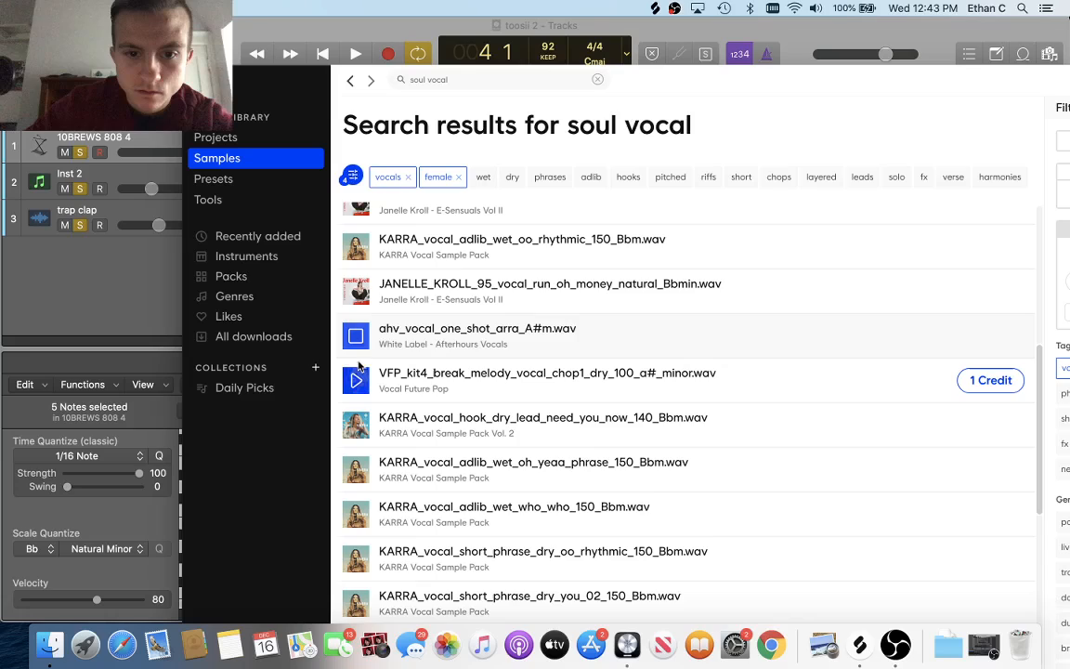
click(358, 390)
scroll(358, 388, down, 3)
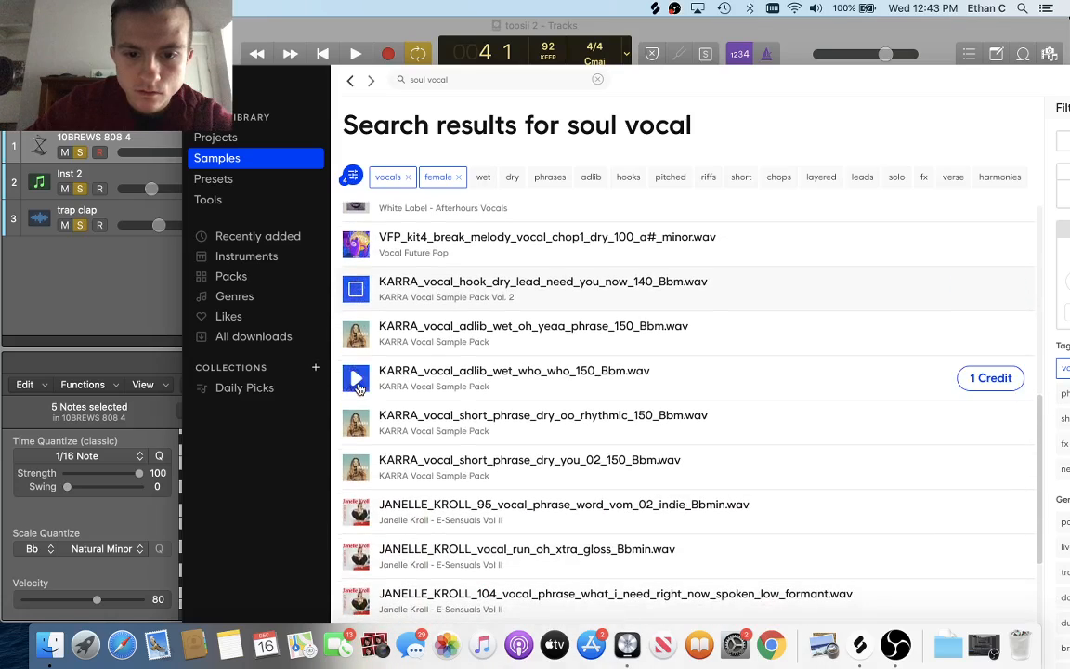
Audition KARRA_vocal_adlib_wet_oh_yeaa_phrase, KARRA_vocal_adlib_wet_who_who and JANELLE_KROLL_95_vocal_phrase_word_vom_02_indie.
click(358, 334)
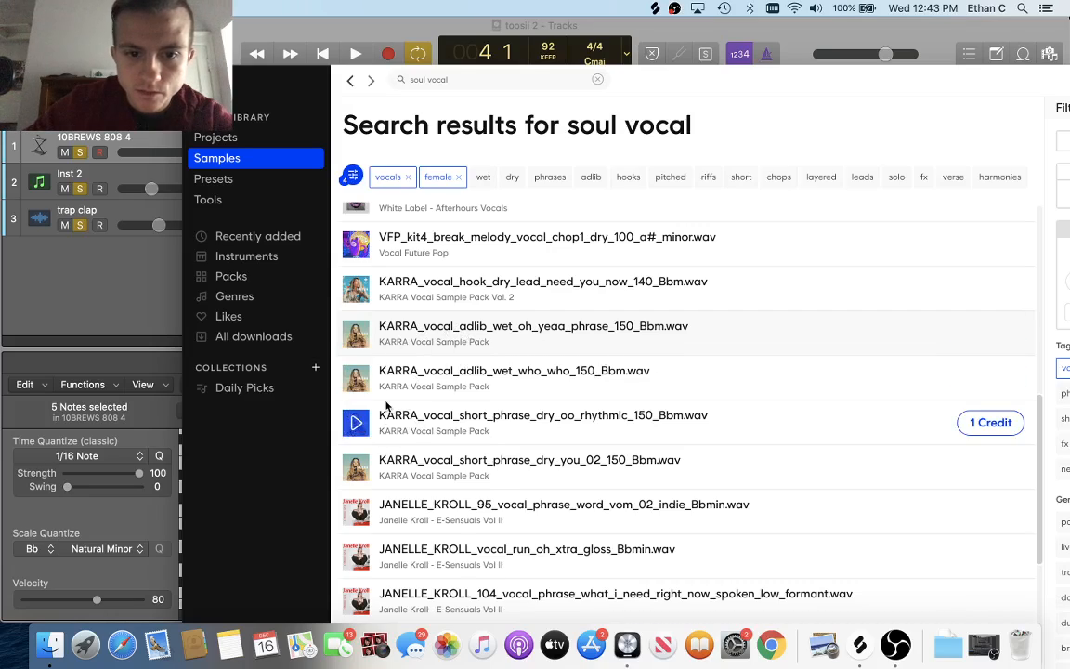
scroll(387, 406, down, 3)
scroll(382, 393, up, 2)
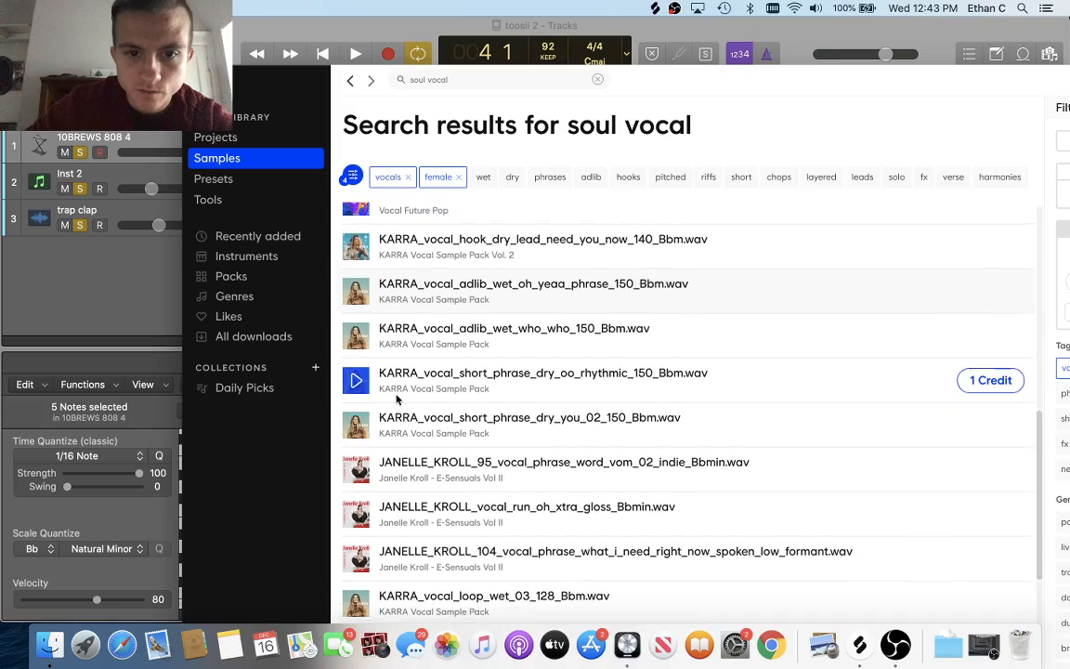
click(358, 342)
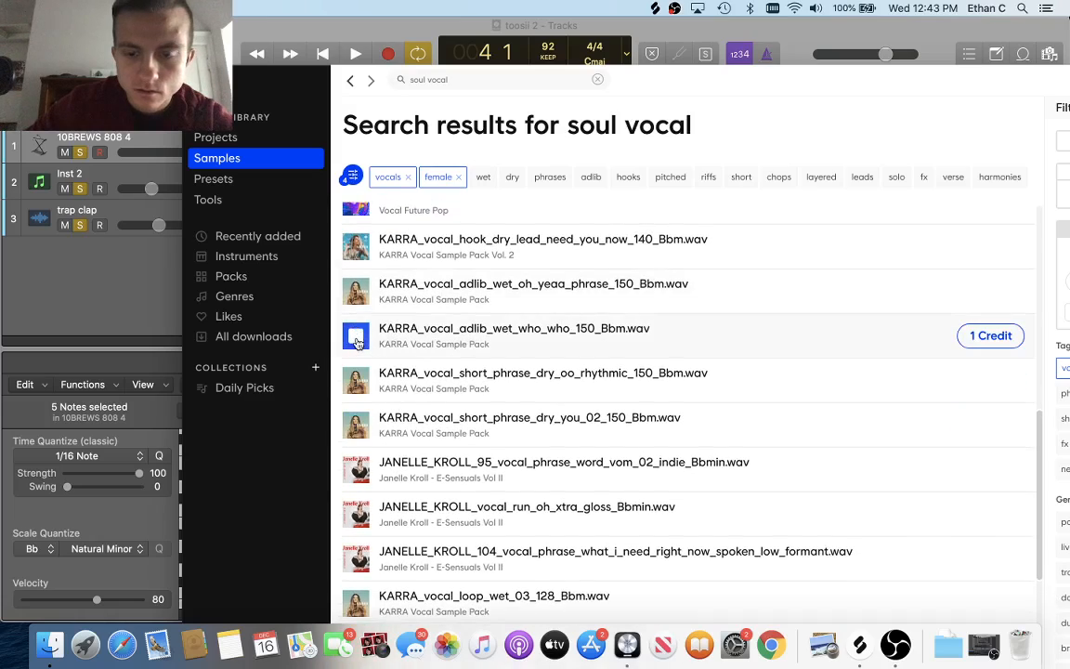
scroll(356, 340, down, 2)
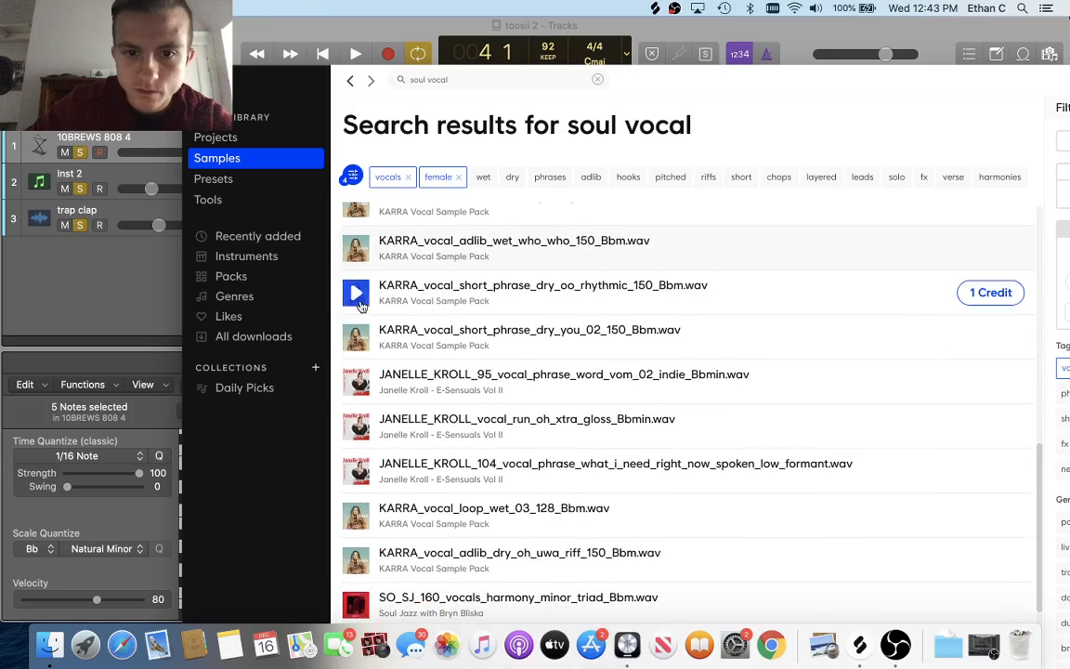
click(354, 389)
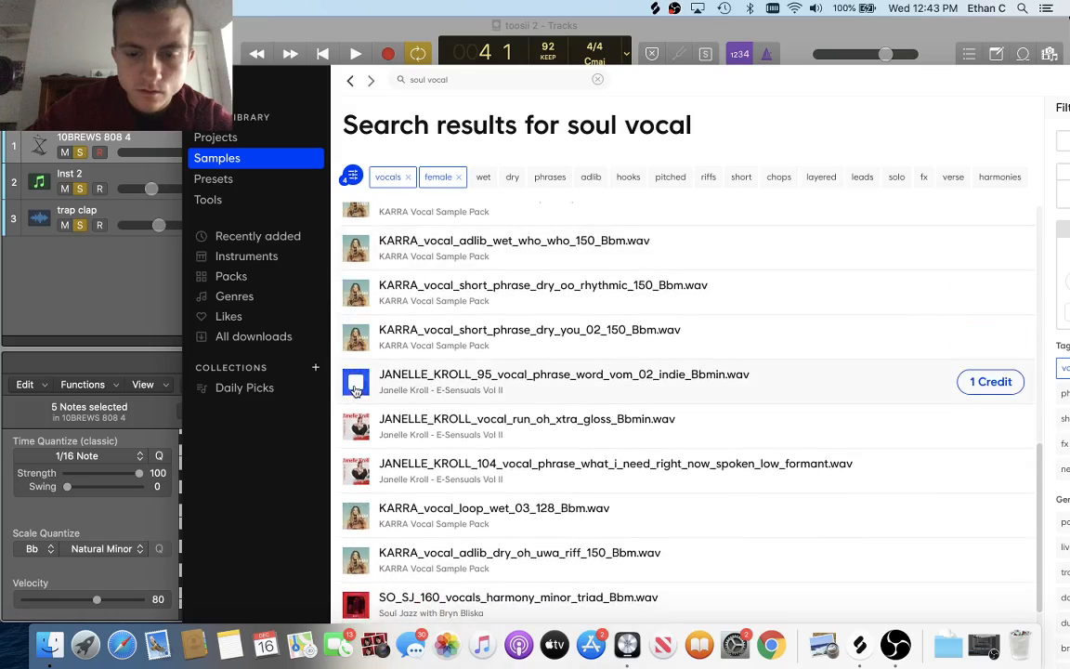
Audition JANELLE_KROLL_vocal_run_oh_xtra_gloss_Bbmin, JANELLE_KROLL_104_vocal_phrase_what_i_need_right_now_spoken_low_formant and SO_SJ_160_vocals_harmony_minor_triad_Bbm.
click(355, 426)
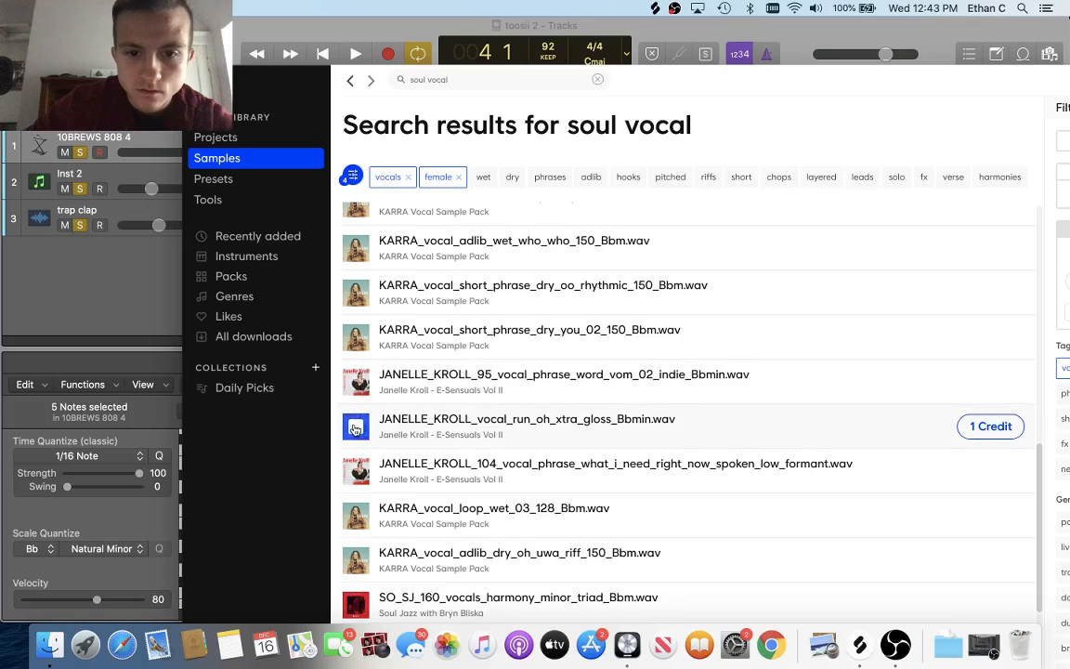
scroll(355, 429, down, 1)
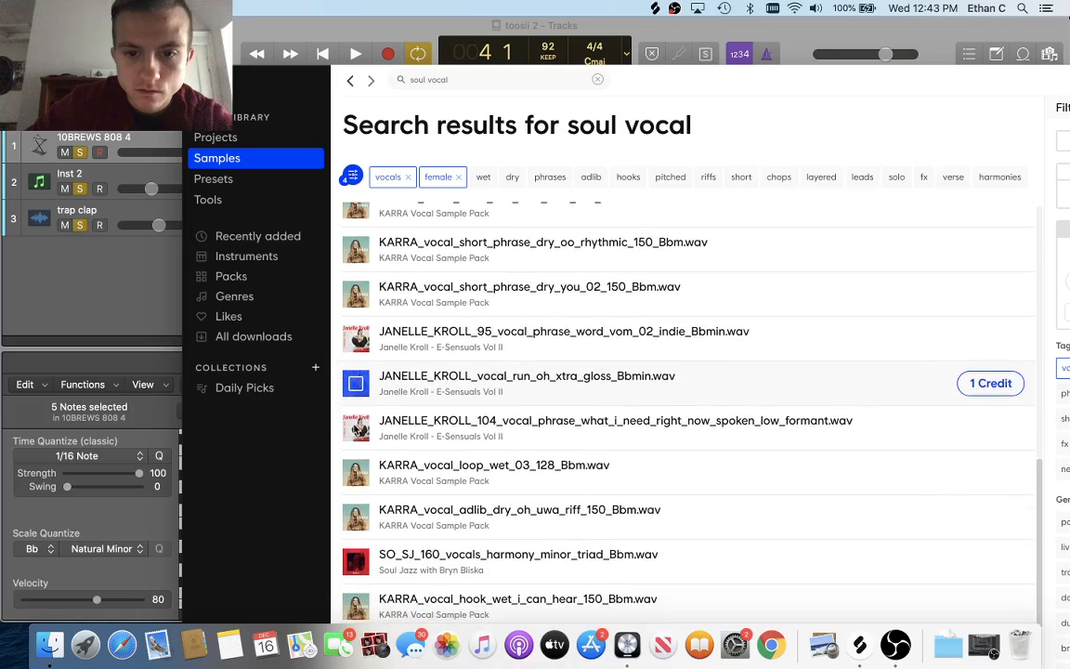
click(356, 433)
scroll(355, 433, down, 1)
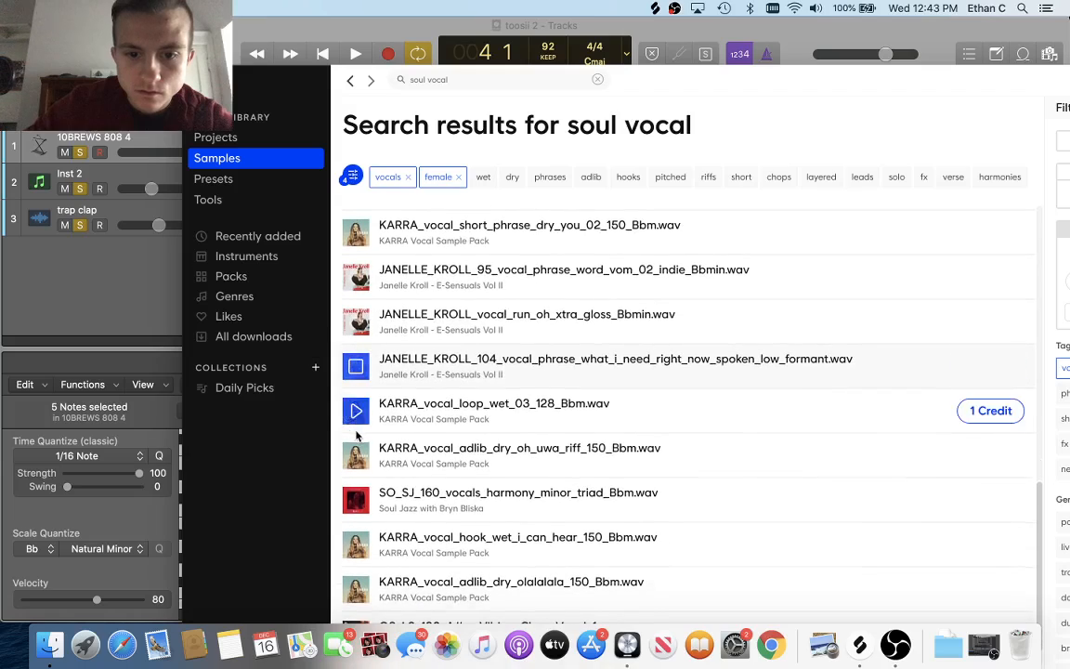
click(363, 502)
scroll(363, 501, down, 1)
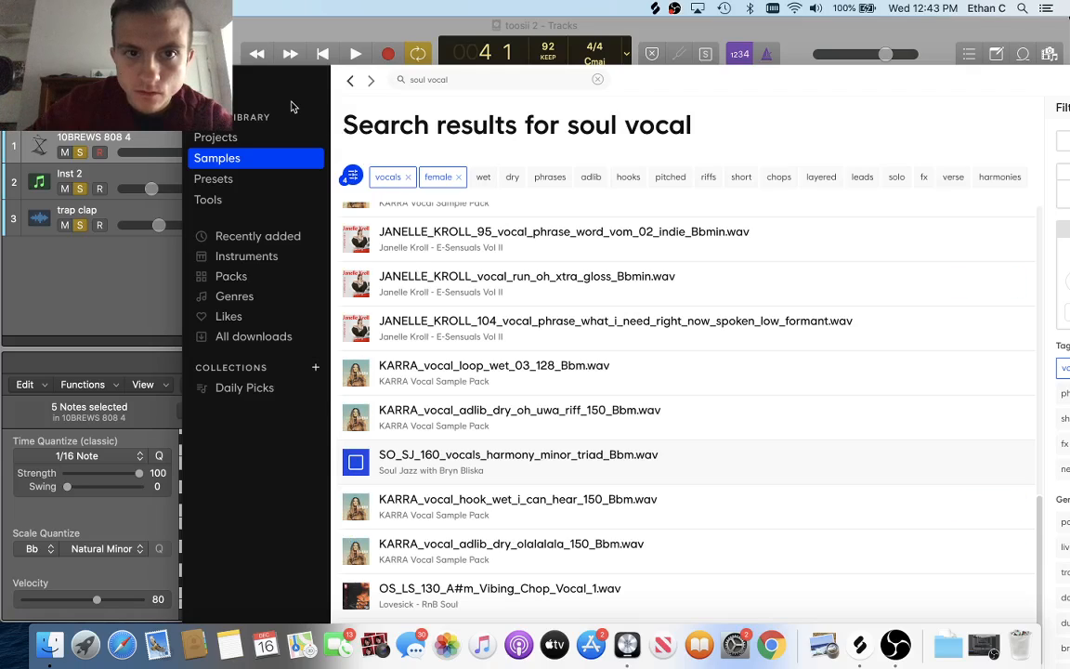
drag(271, 95, 228, 47)
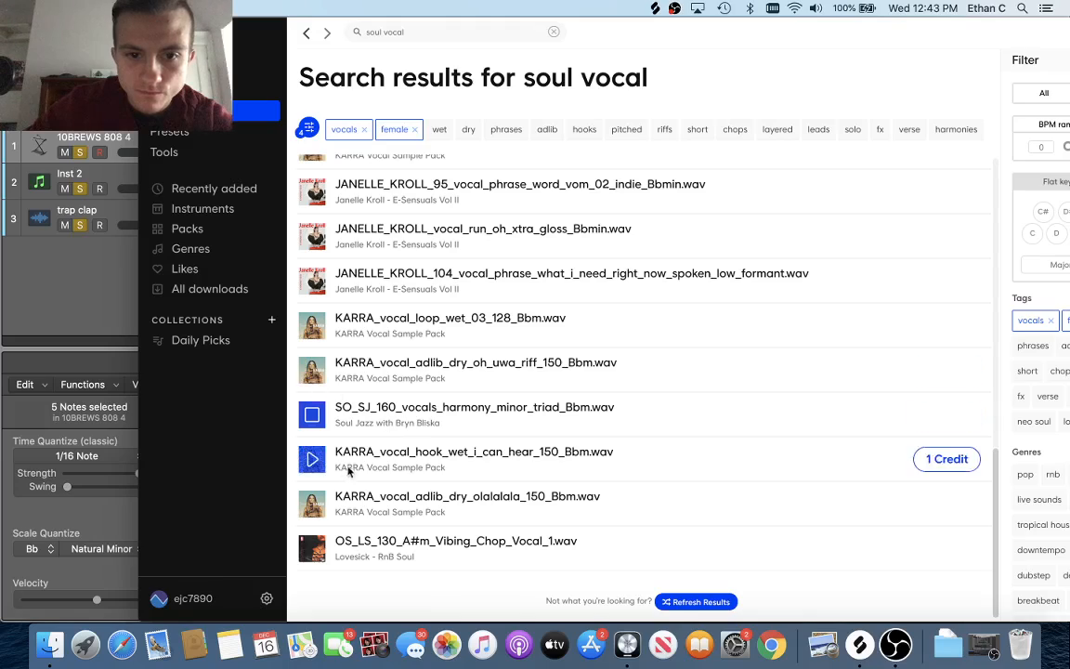
click(313, 421)
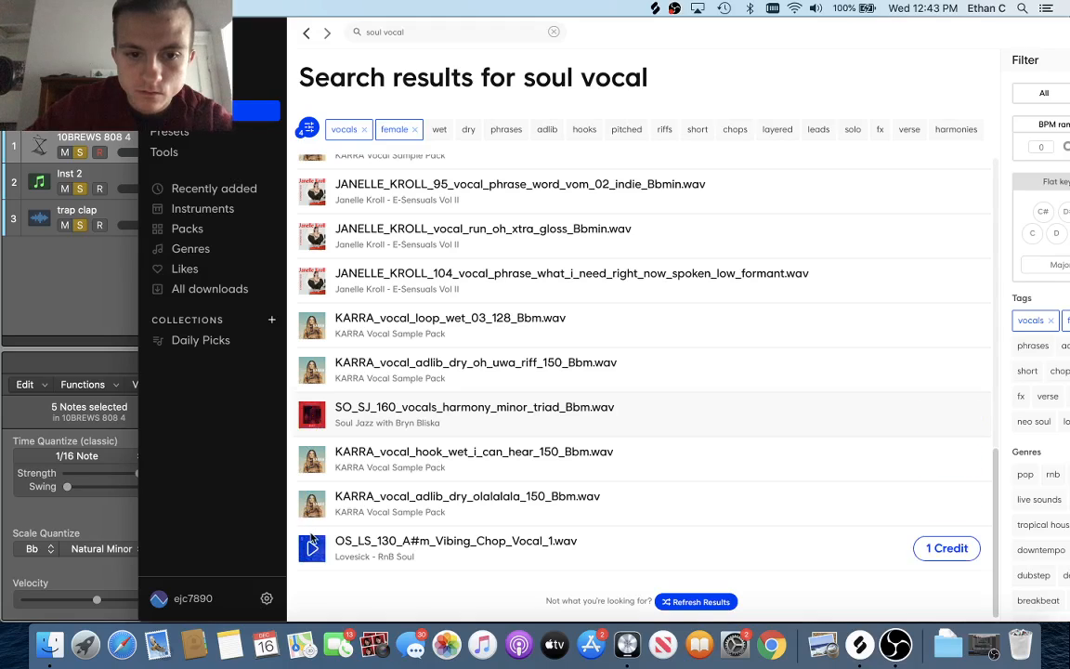
Play the beat in Logic Pro and audition SO_SJ_160_vocals_harmony_minor_triad_Bbm.wav from Splice against it.
click(106, 285)
key(space)
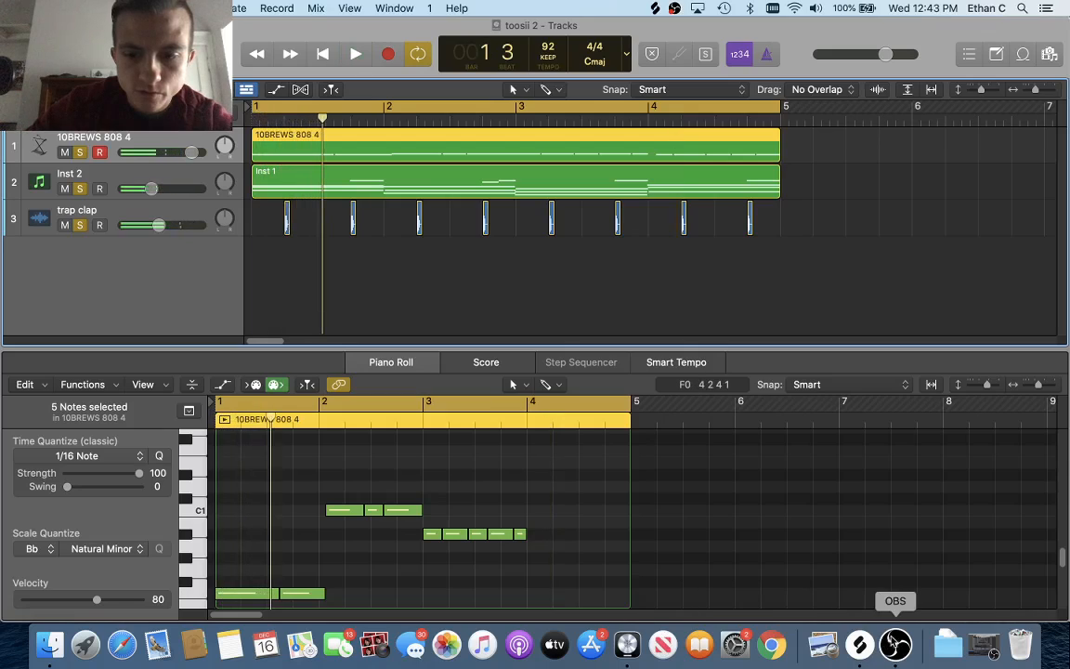
click(859, 643)
click(311, 417)
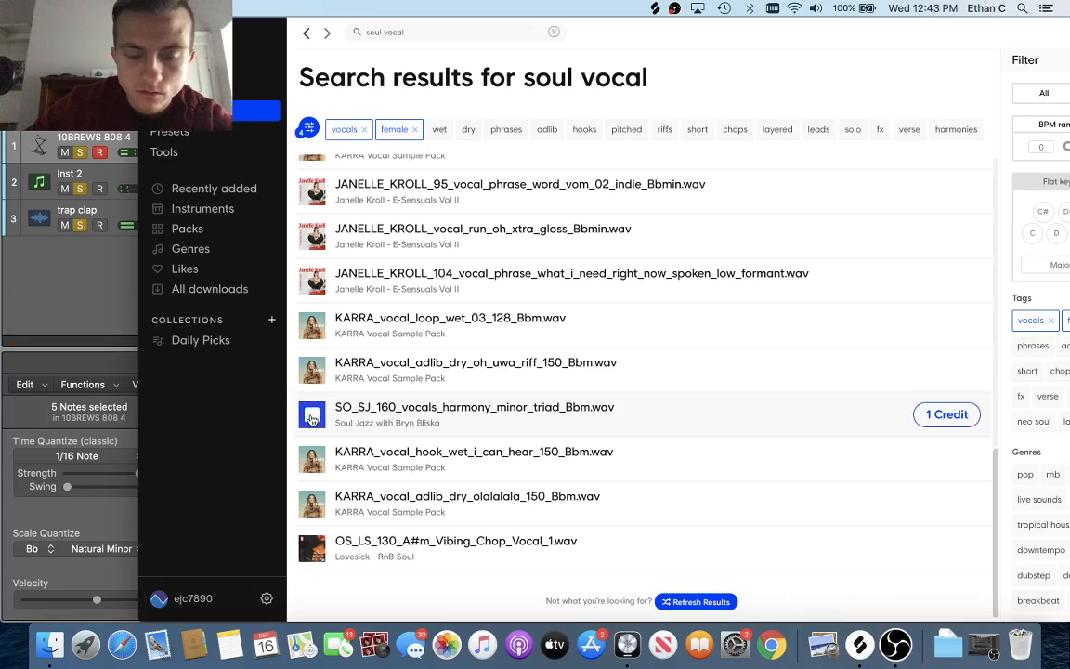
Audition OS_LS_130_A#m_Vibing_Chop_Vocal_1.wav and download it for one credit.
click(312, 548)
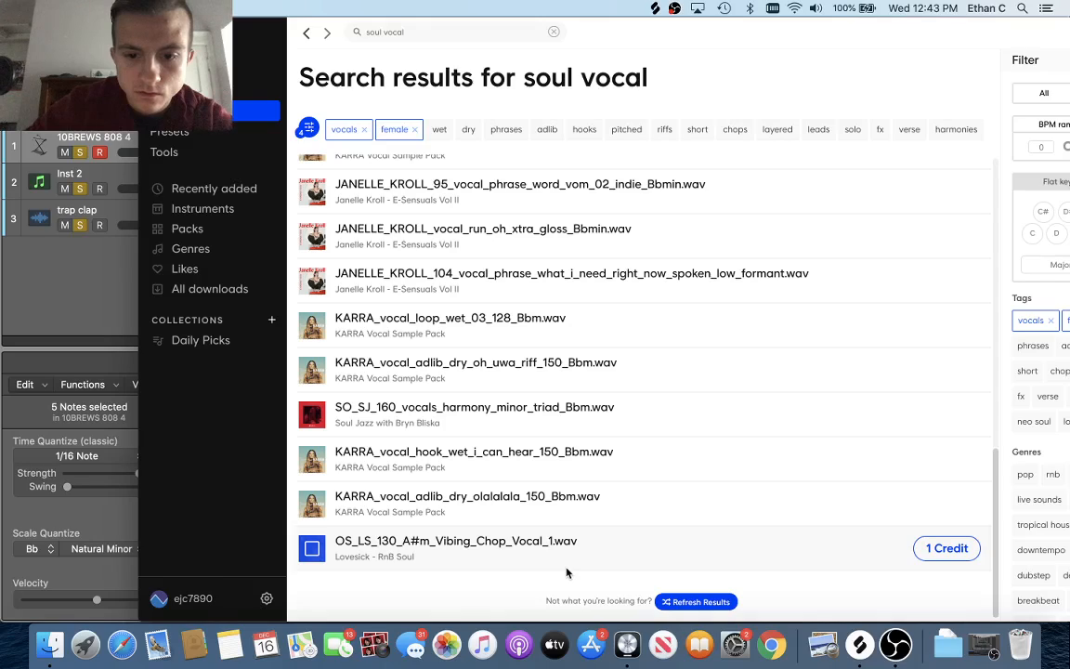
click(938, 549)
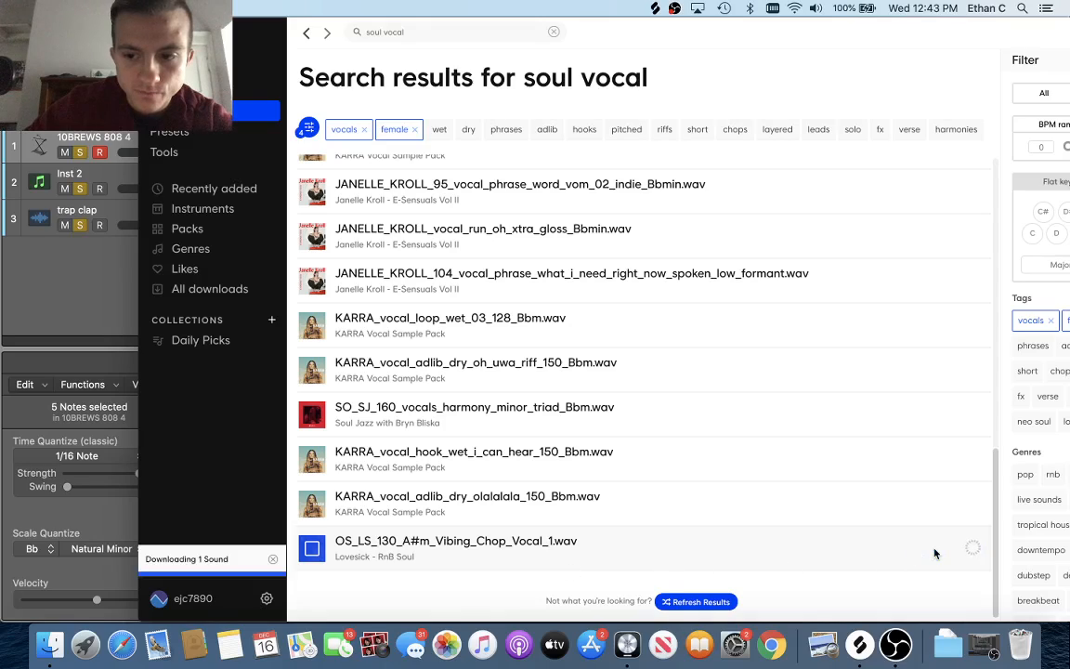
click(315, 550)
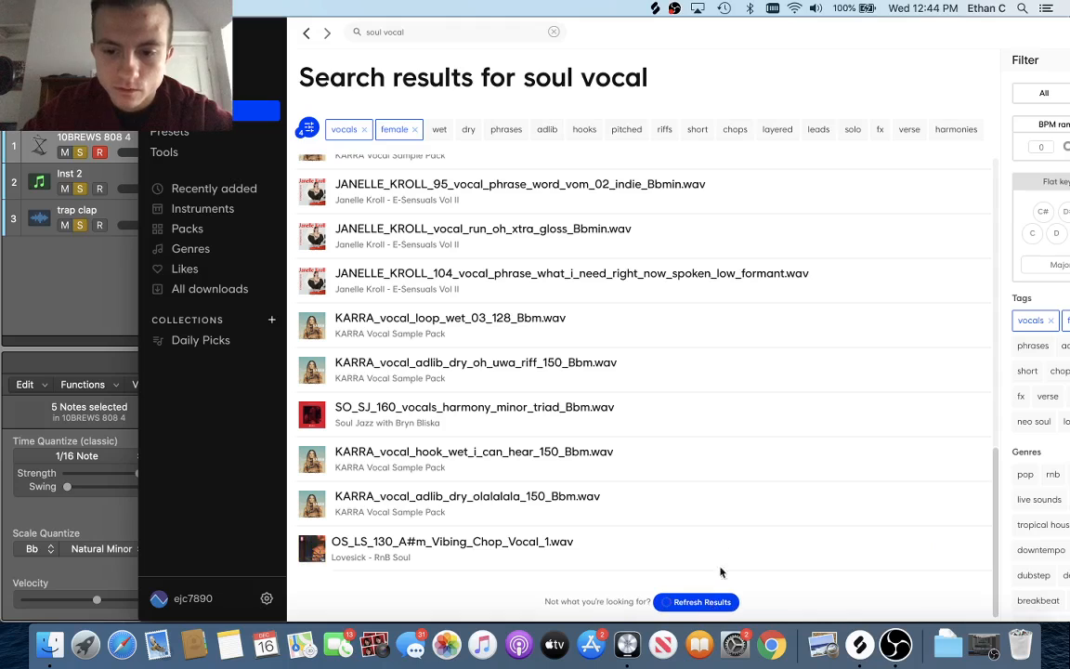
Refresh the search results and audition VRB2_Missme_Vocal_Loop_01_WET_120_A#min.wav.
scroll(727, 529, down, 5)
scroll(727, 529, up, 10)
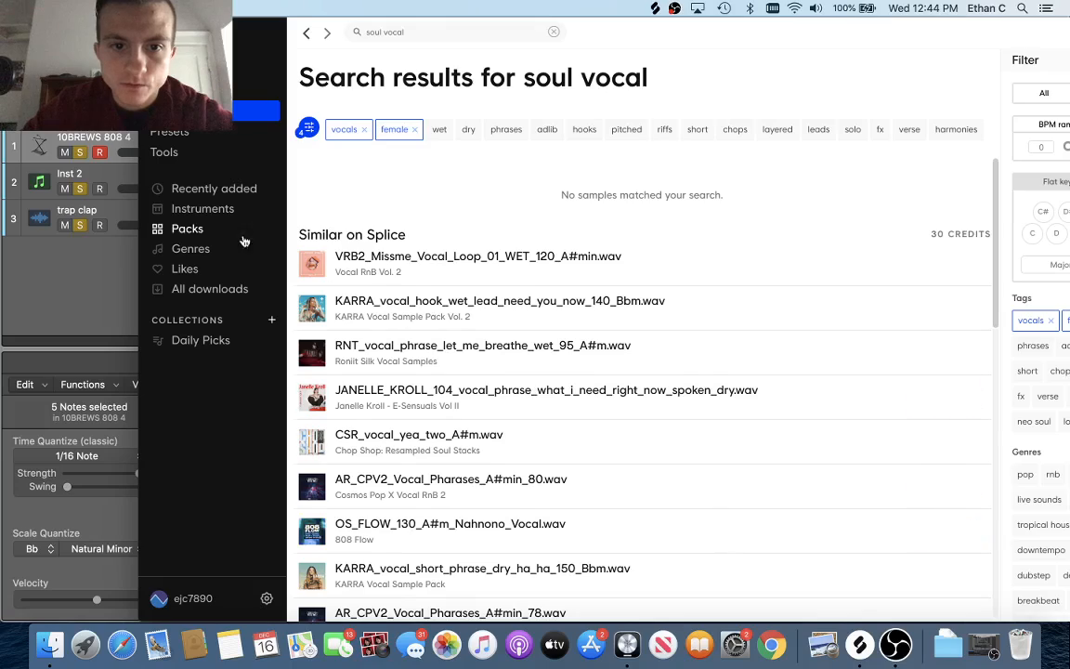
click(312, 265)
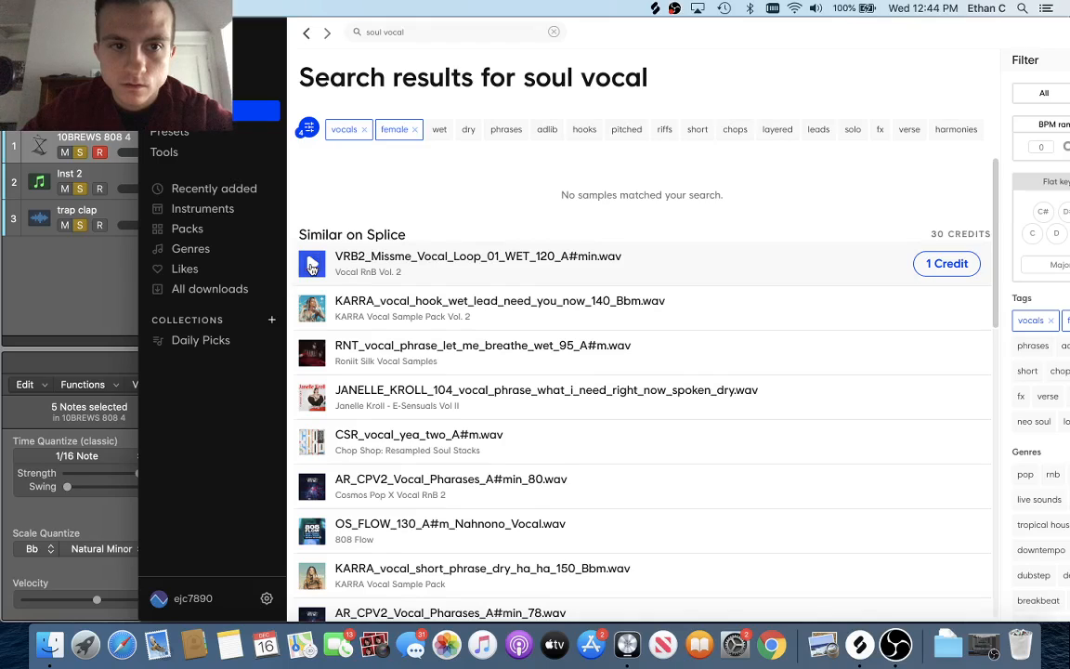
Add the recently added OS_LS_130 Vibing Chop, JANELLE_KROLL_104 adlib and AKA_BLOCK sunkissed vocal samples to new tracks in the Logic Pro project.
click(218, 187)
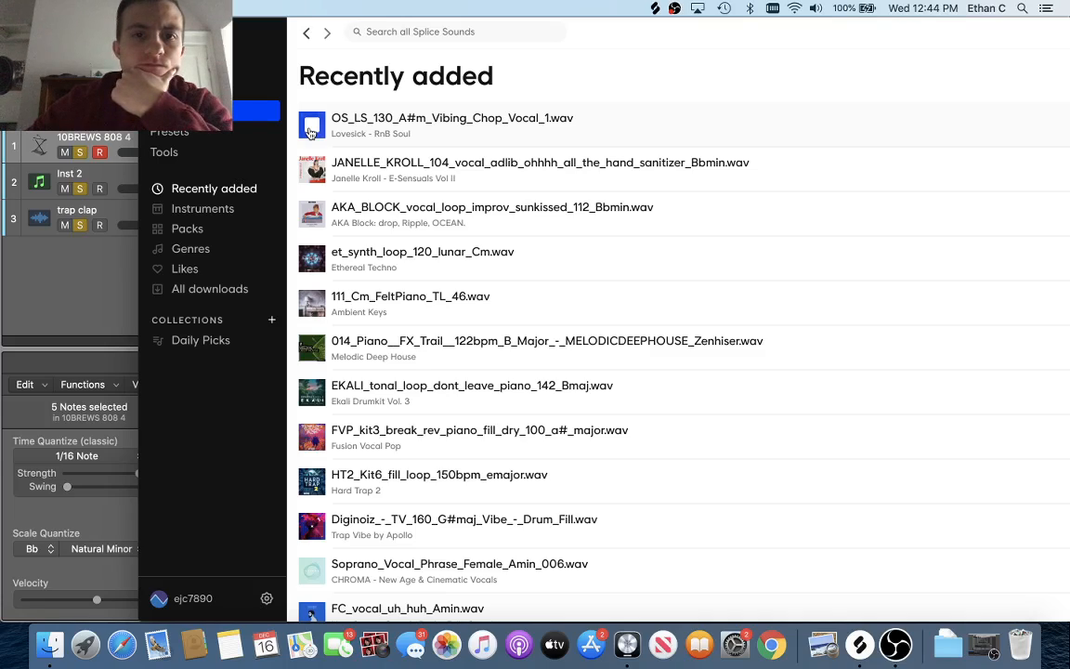
drag(233, 59, 550, 68)
drag(696, 123, 259, 244)
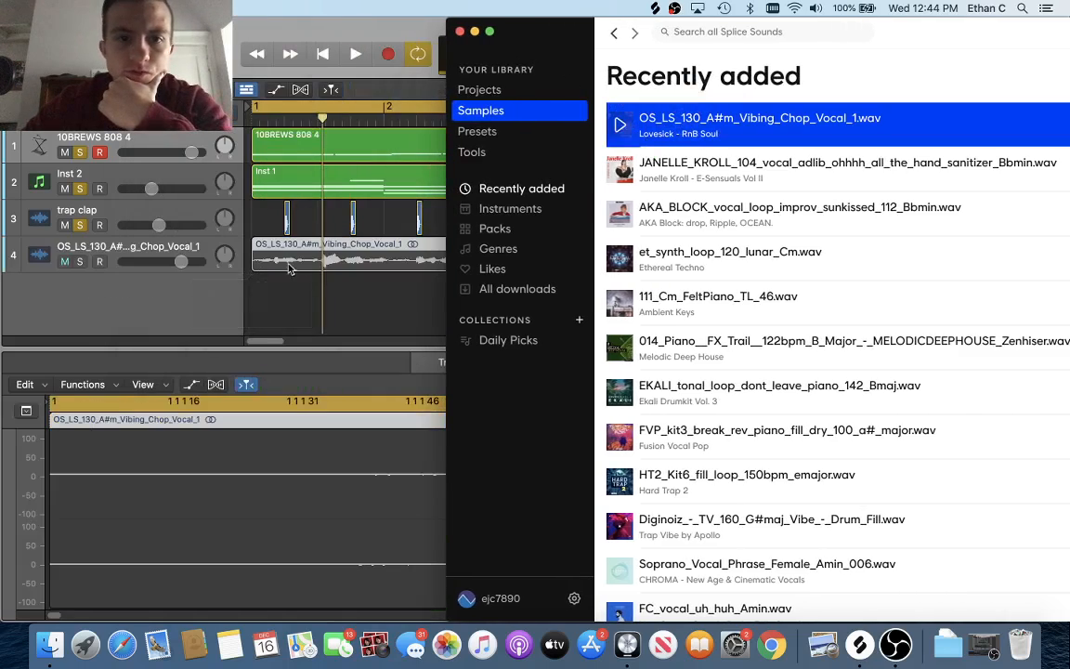
drag(639, 172, 295, 286)
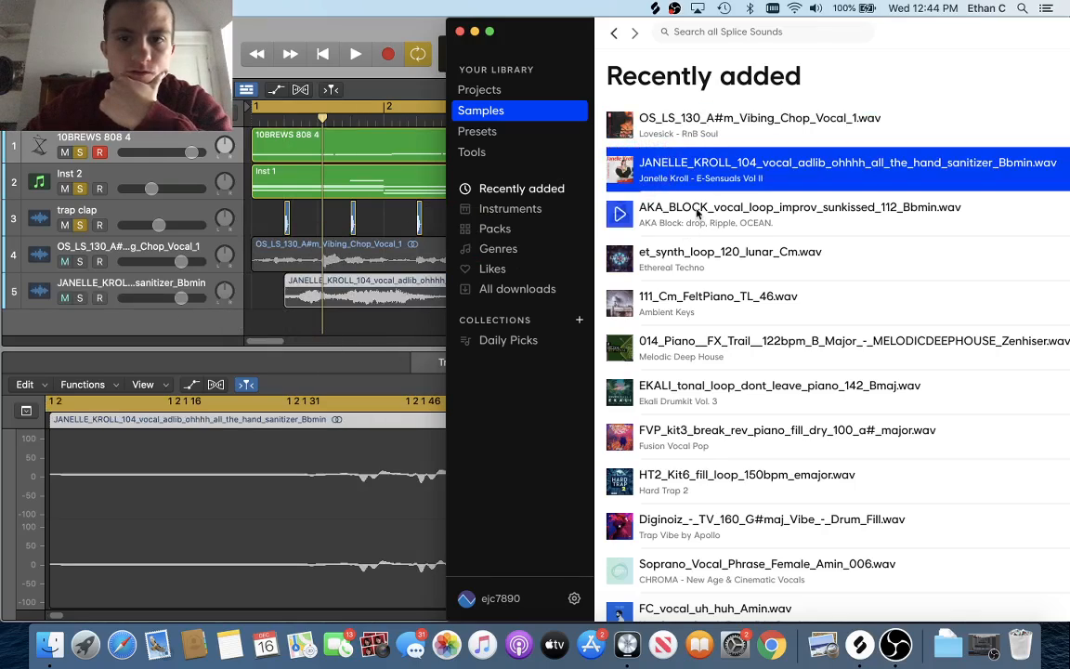
drag(675, 208, 304, 322)
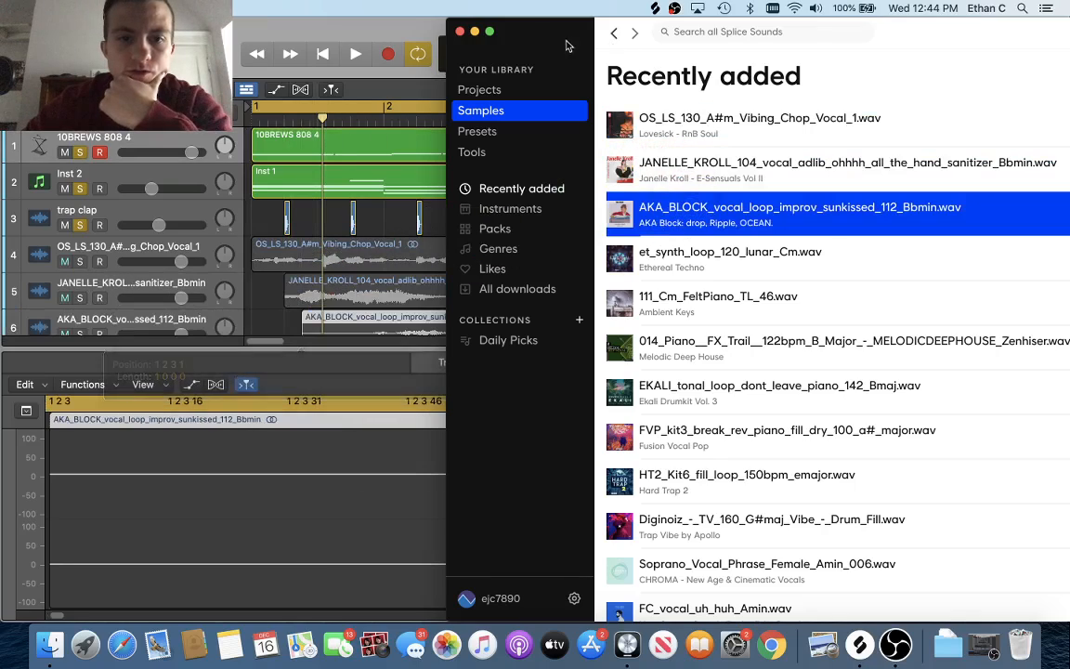
Minimize Splice and move the JANELLE_KROLL and AKA_BLOCK vocal regions to start at bar 1.
click(475, 33)
scroll(372, 232, down, 1)
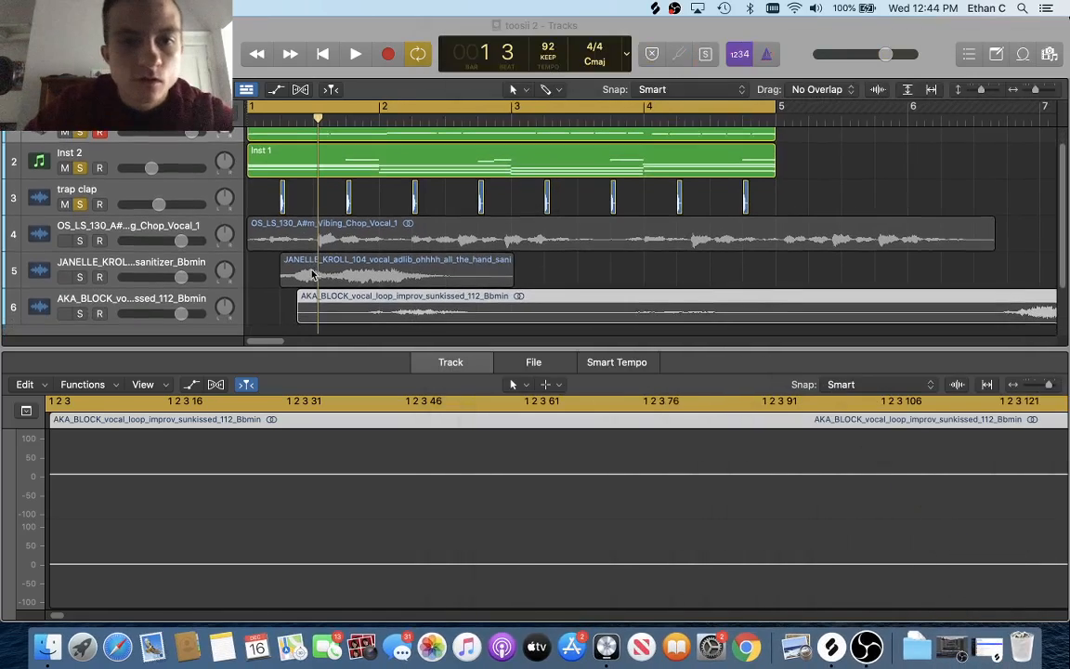
drag(302, 274, 256, 286)
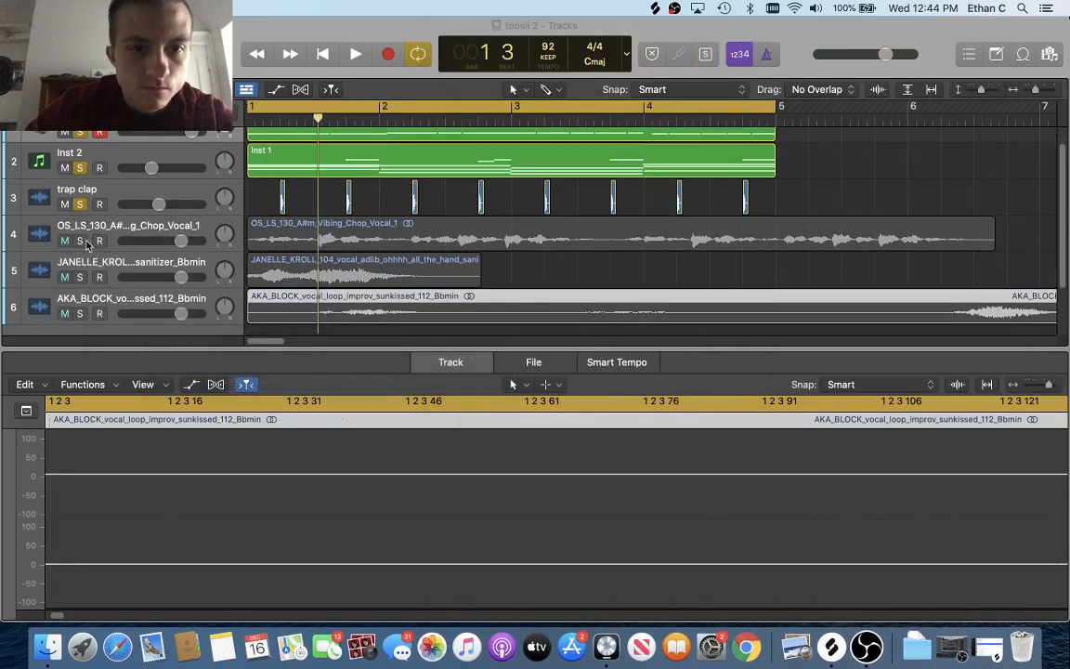
Turn off solo on the 808, Inst 2 and trap clap tracks and mute the JANELLE_KROLL and AKA_BLOCK tracks.
drag(81, 133, 80, 206)
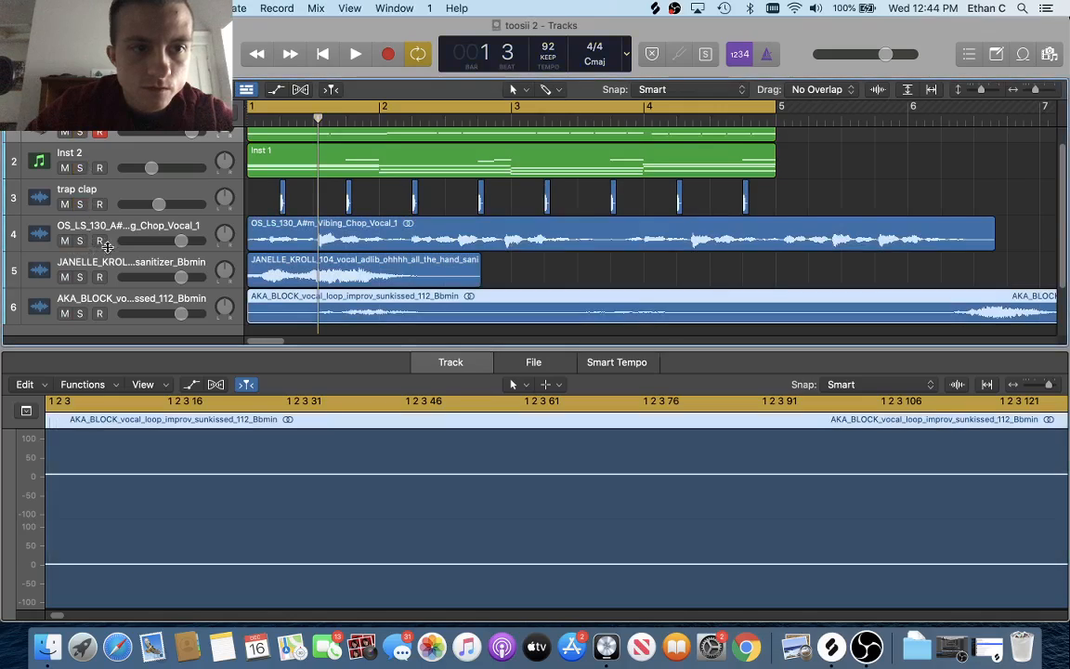
click(63, 278)
click(64, 313)
Play the beat with the Vibing Chop vocal, stop playback and mute the Vibing Chop track.
key(space)
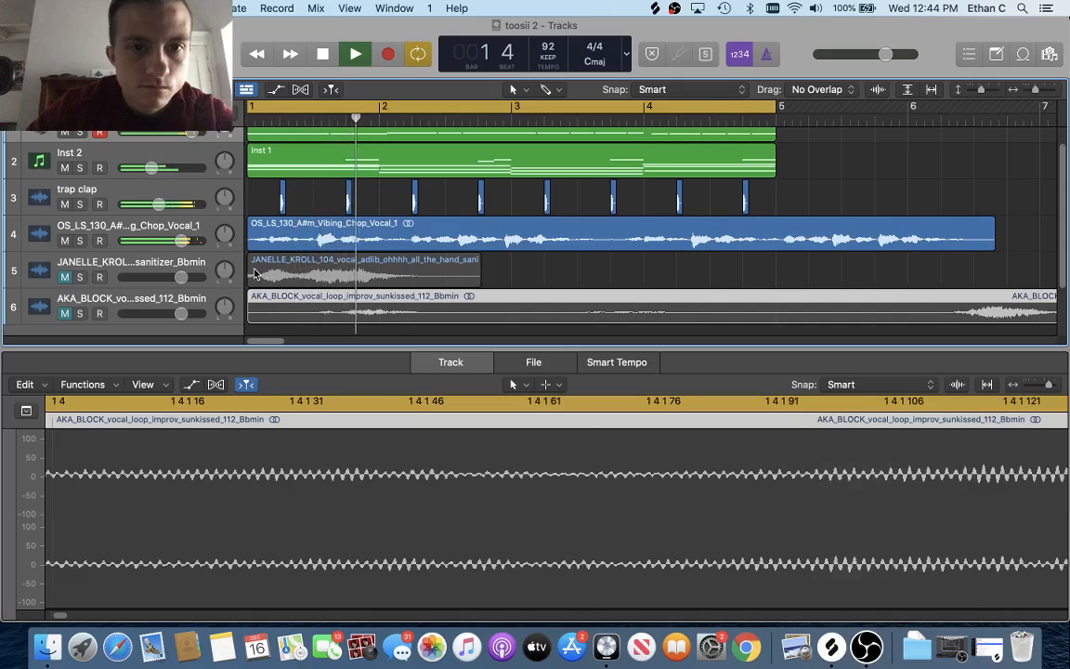
key(space)
click(65, 241)
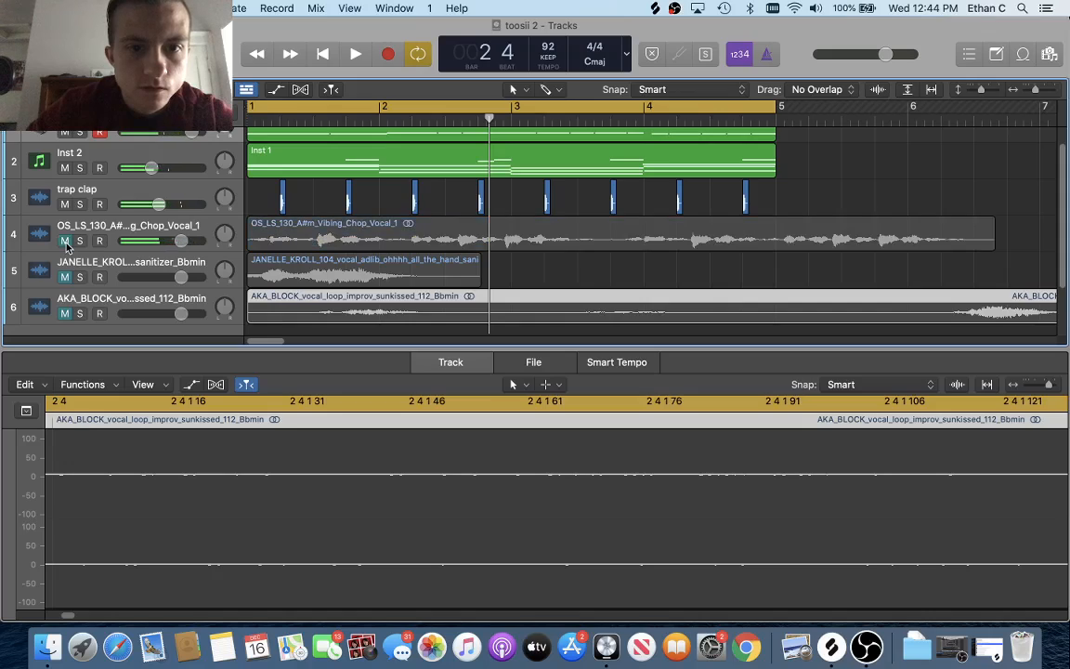
Show the Vibing Chop vocal region in the audio file editor and open the Time and Pitch Machine for it.
click(320, 225)
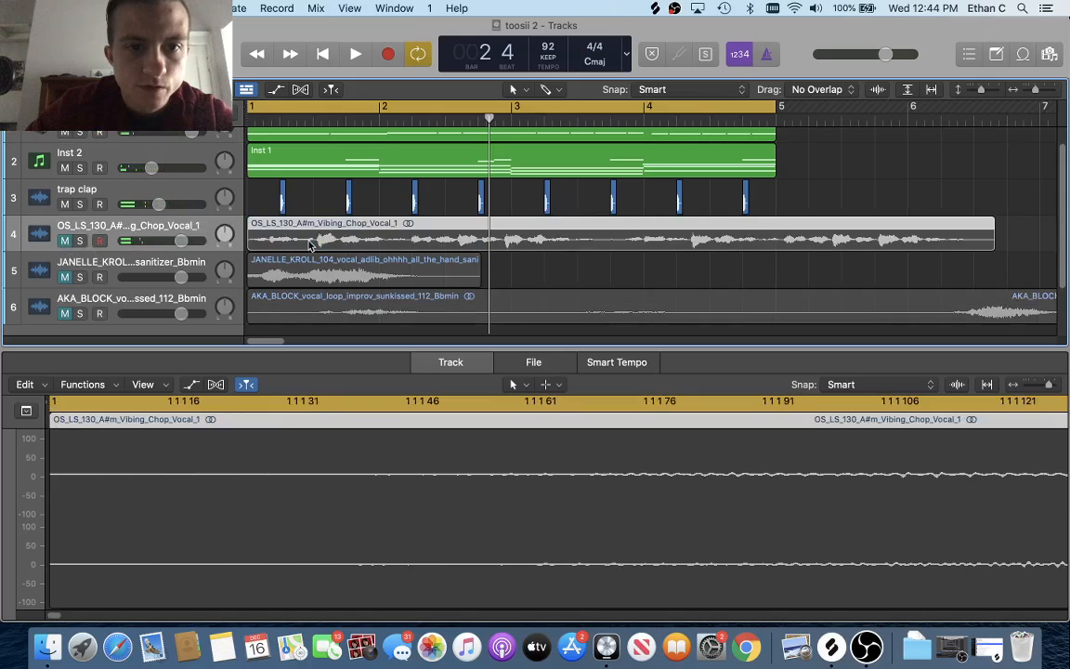
key(e)
key(e)
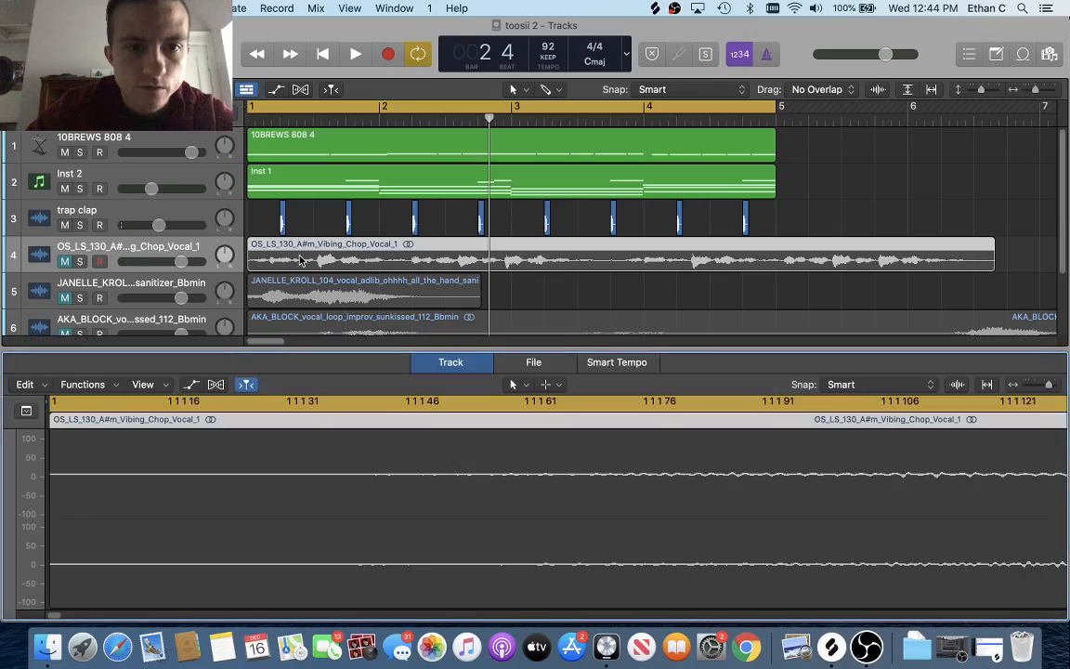
click(529, 362)
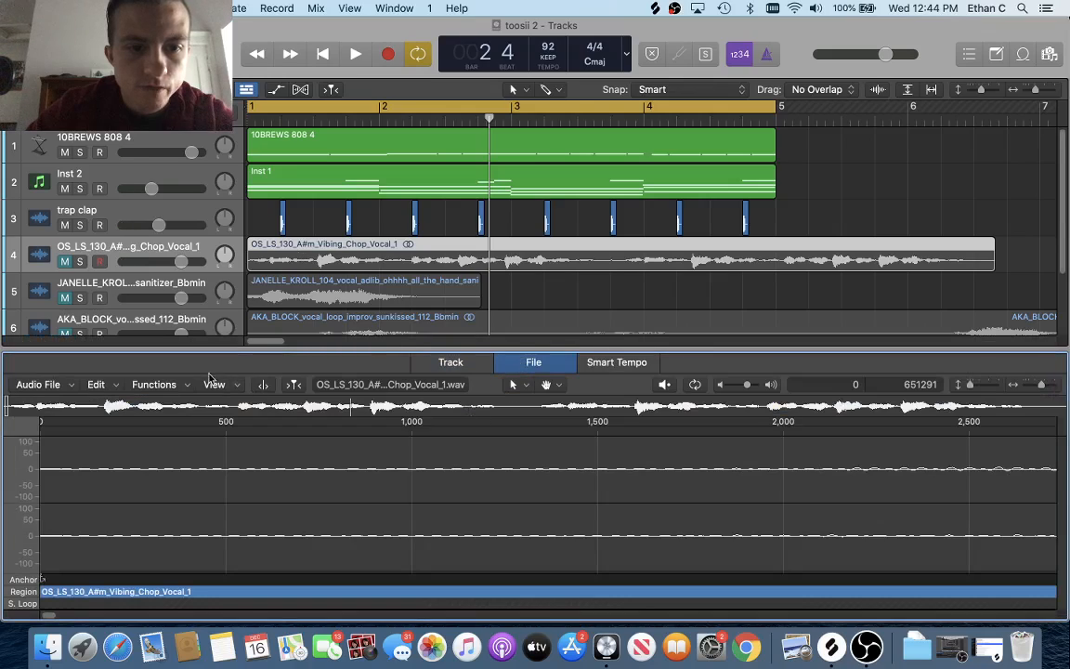
click(154, 383)
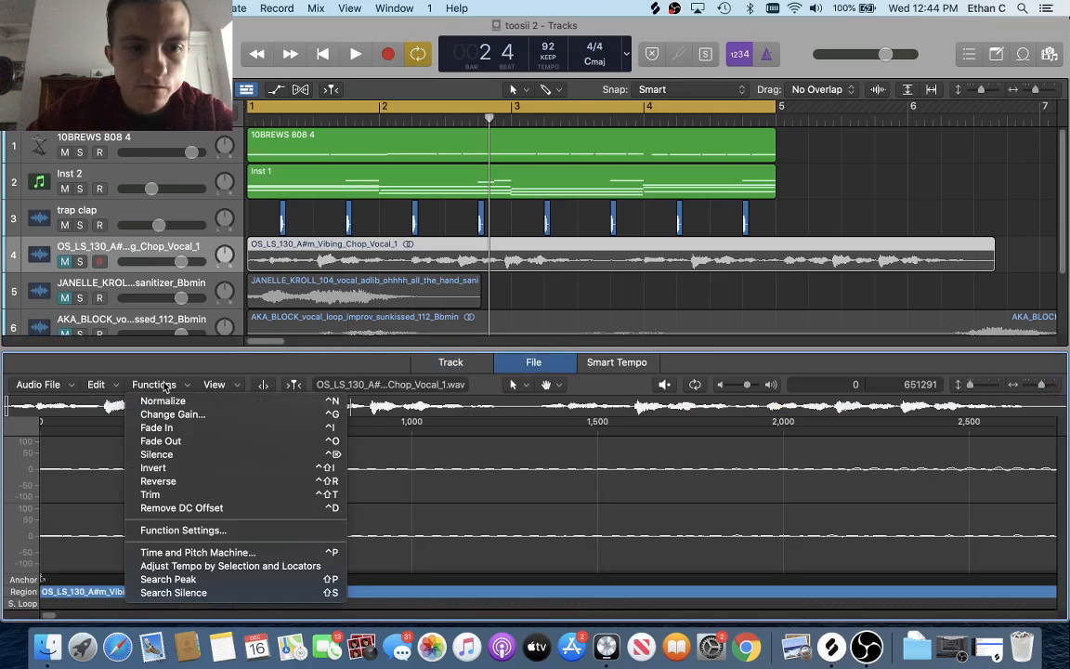
click(190, 554)
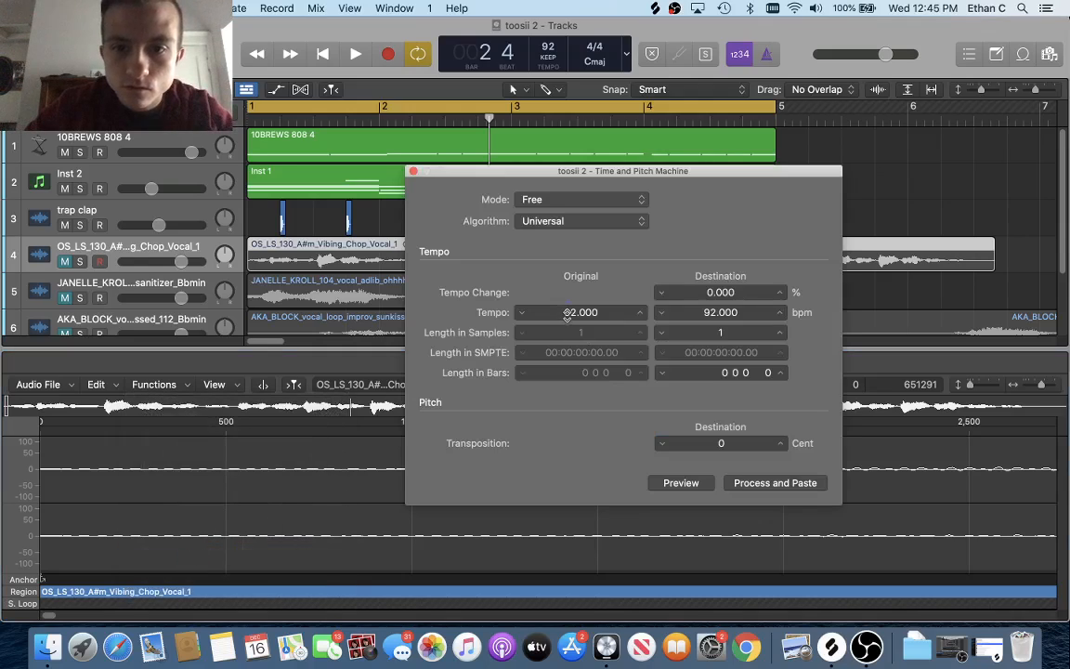
Time-stretch the Vibing Chop vocal from an original tempo of 130 bpm to a destination tempo of 92 bpm.
double_click(566, 313)
text(130)
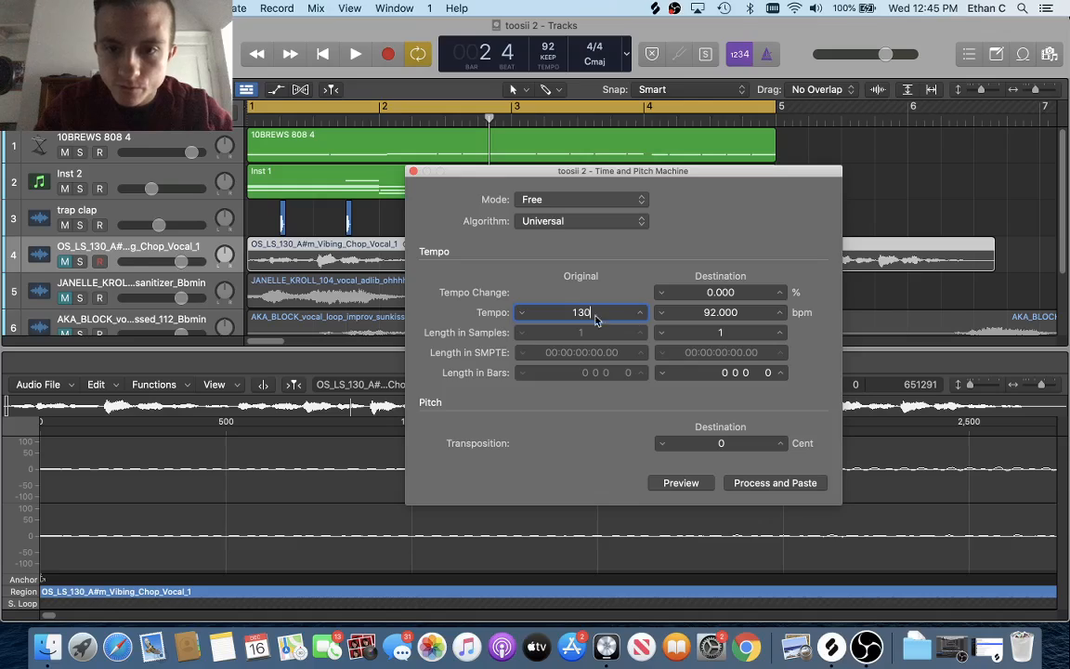
key(Return)
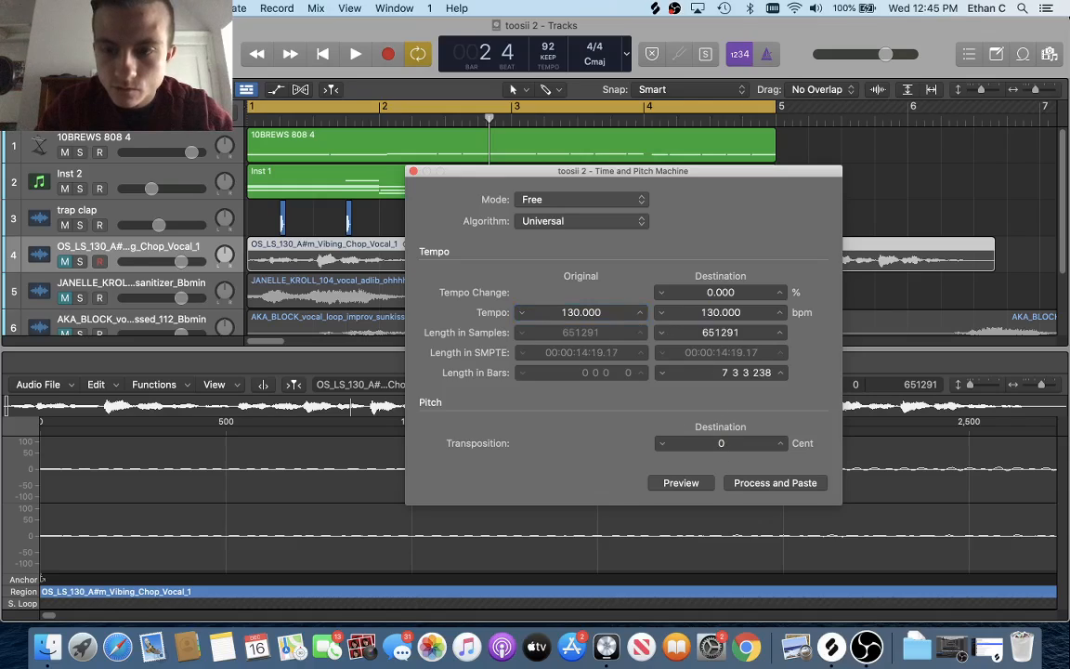
double_click(707, 312)
text(92)
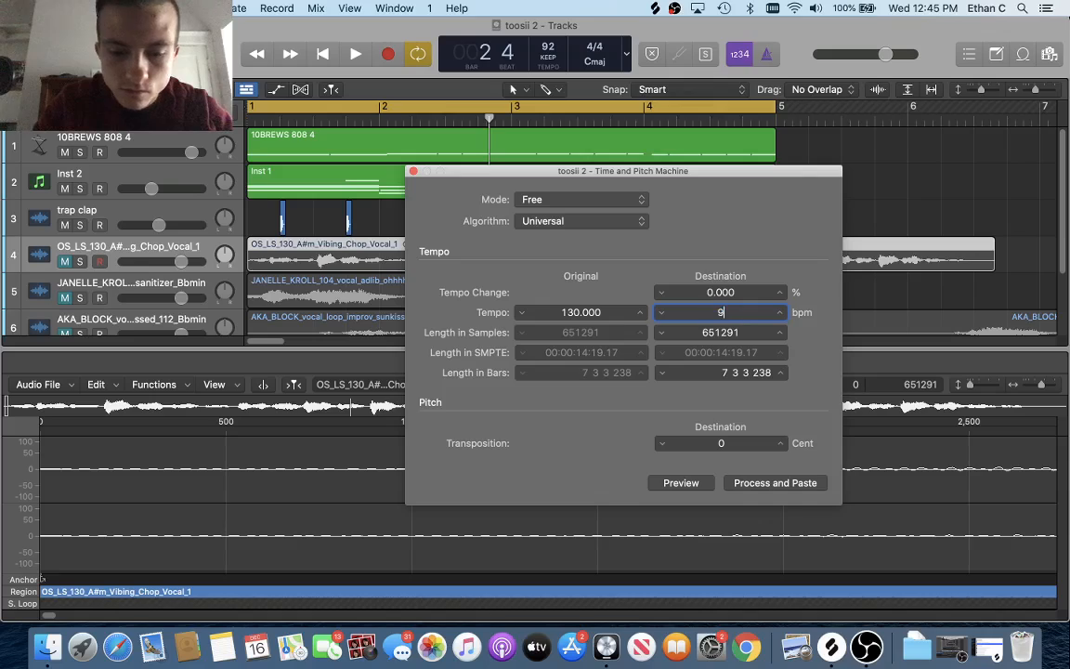
key(Return)
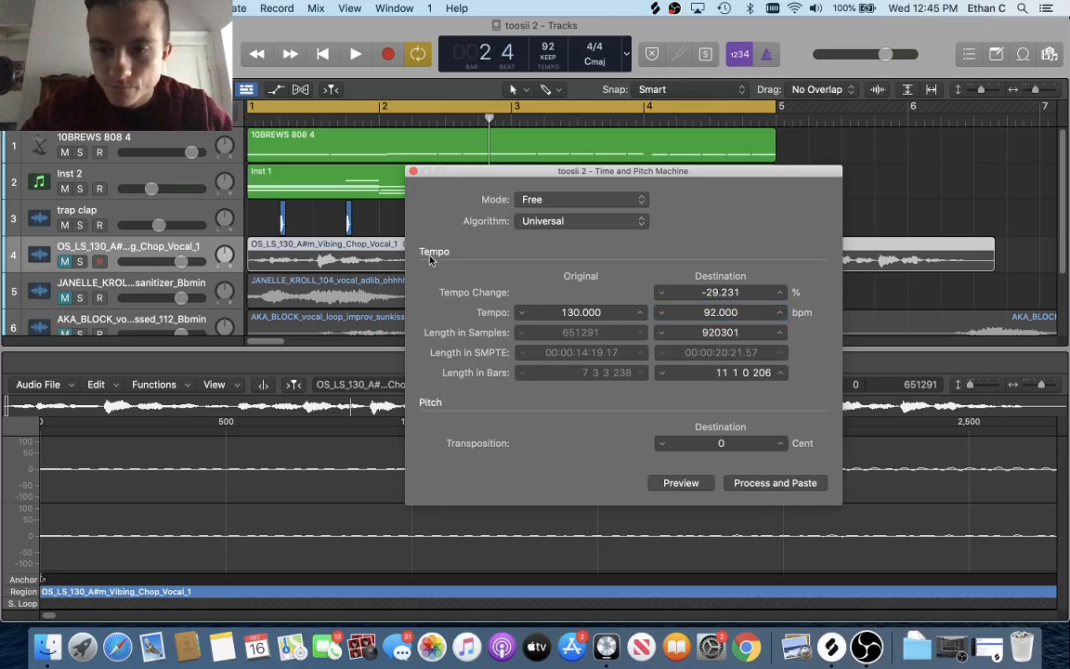
click(413, 170)
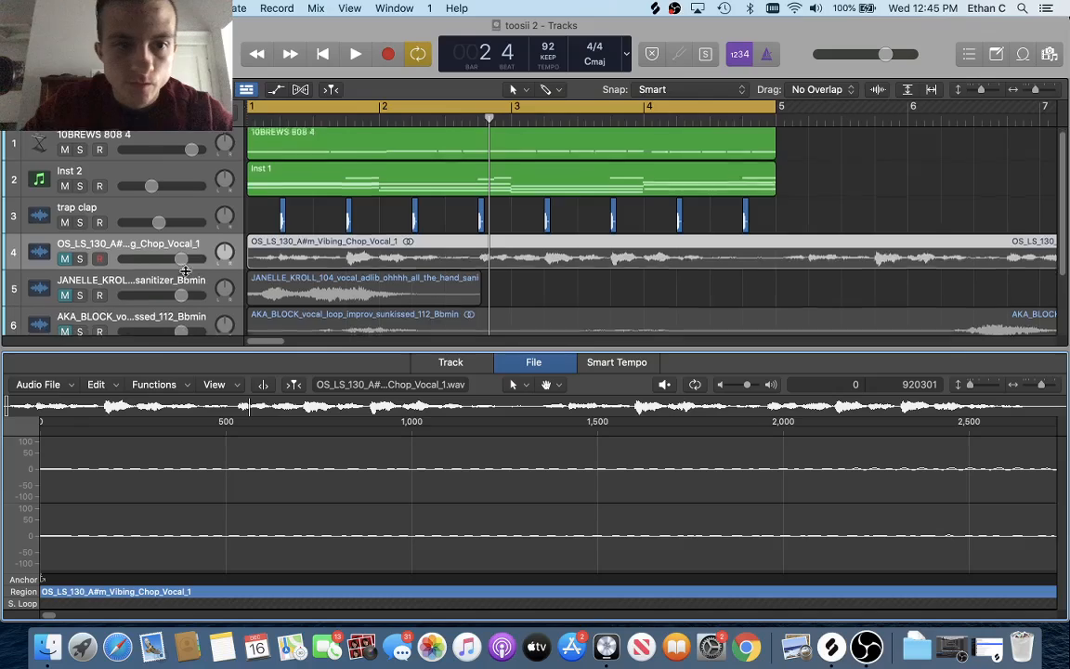
Time-stretch the JANELLE_KROLL adlib from an original tempo of 104 bpm to a destination tempo of 92 bpm and close the Time and Pitch Machine.
click(182, 286)
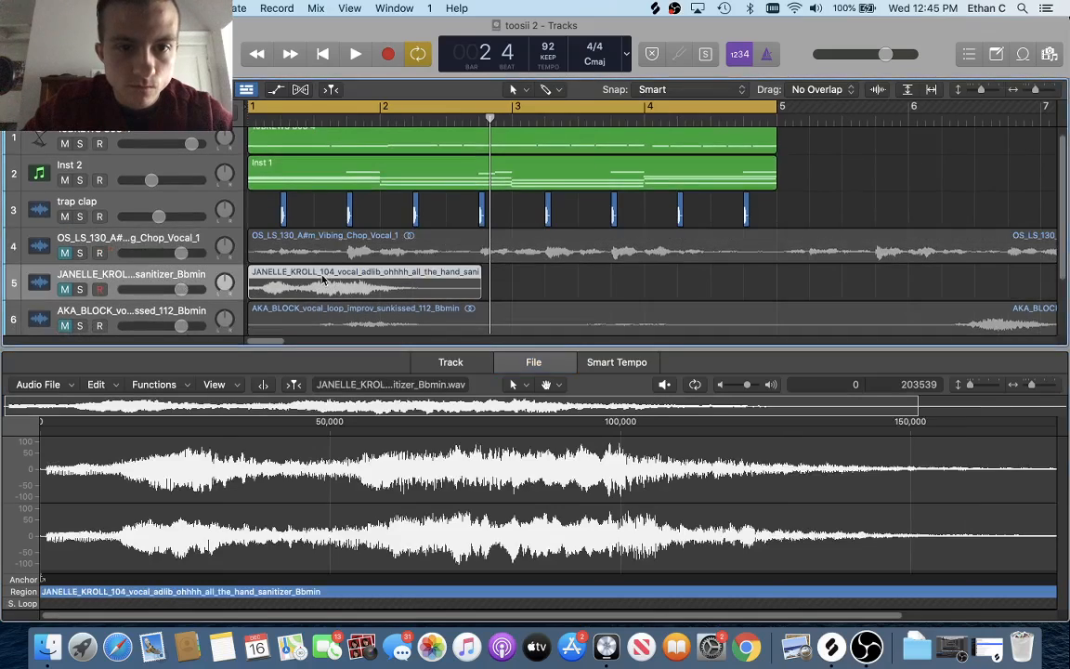
click(157, 384)
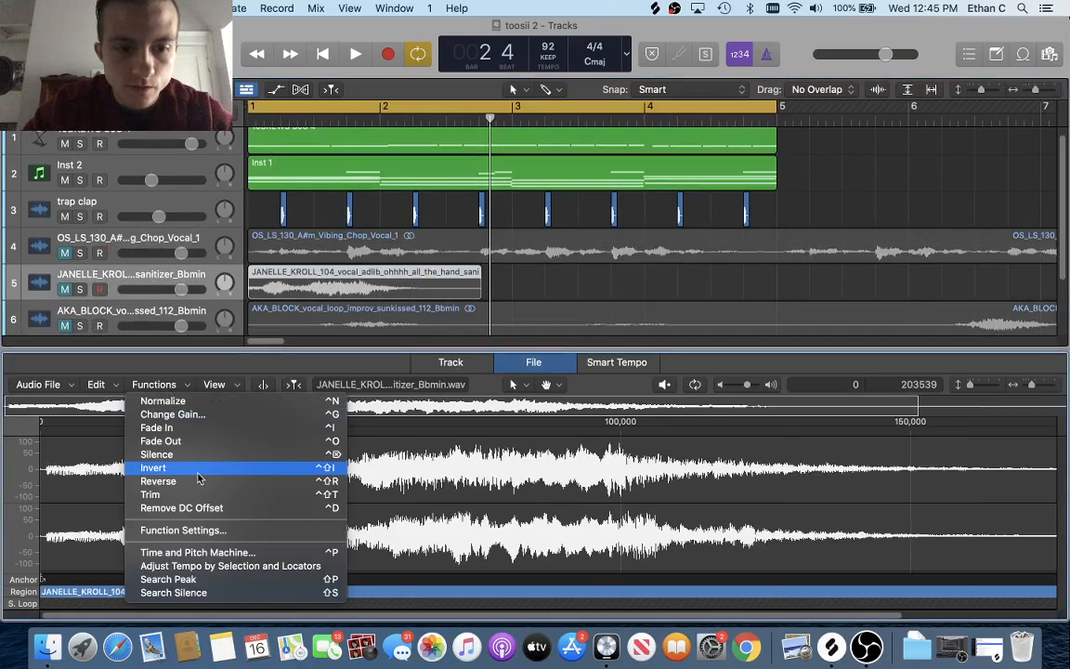
click(195, 550)
click(568, 313)
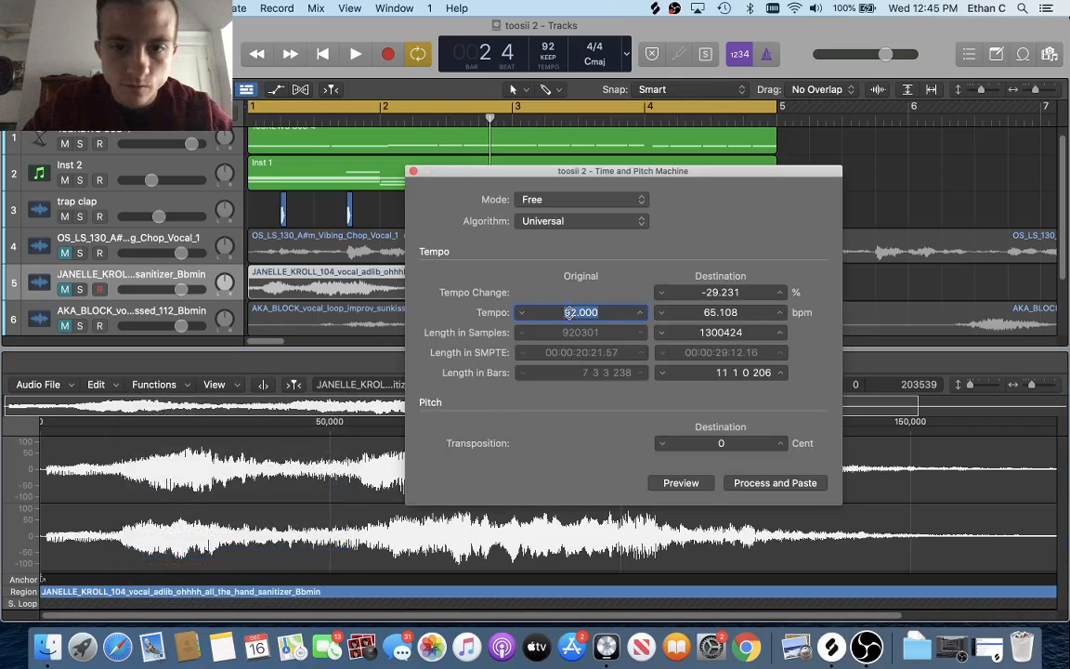
text(104)
key(Return)
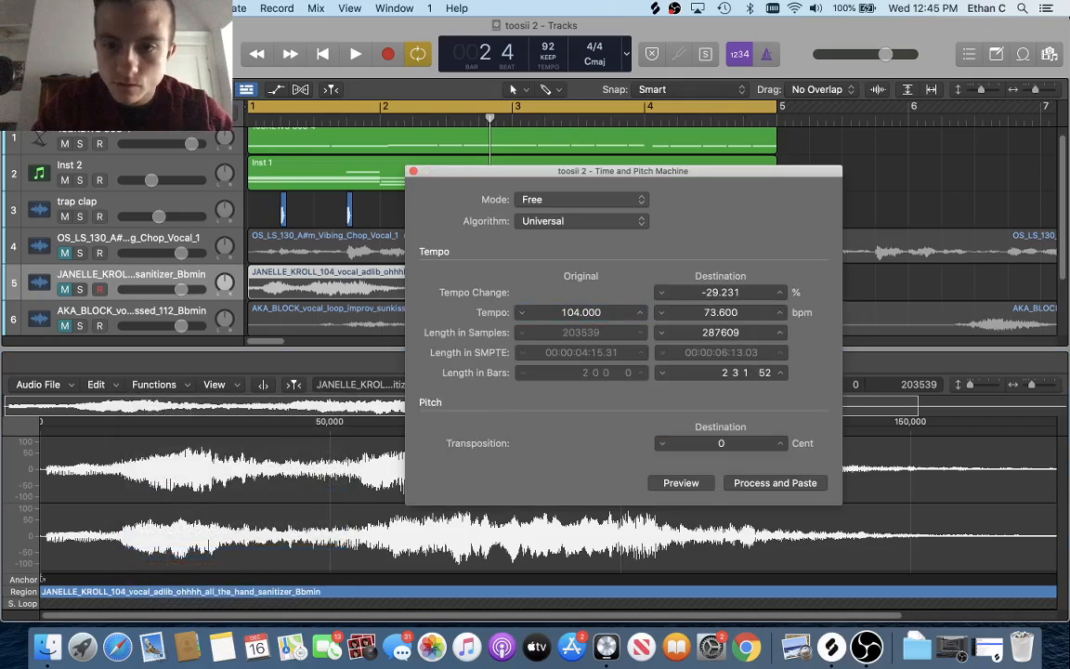
click(706, 314)
text(92)
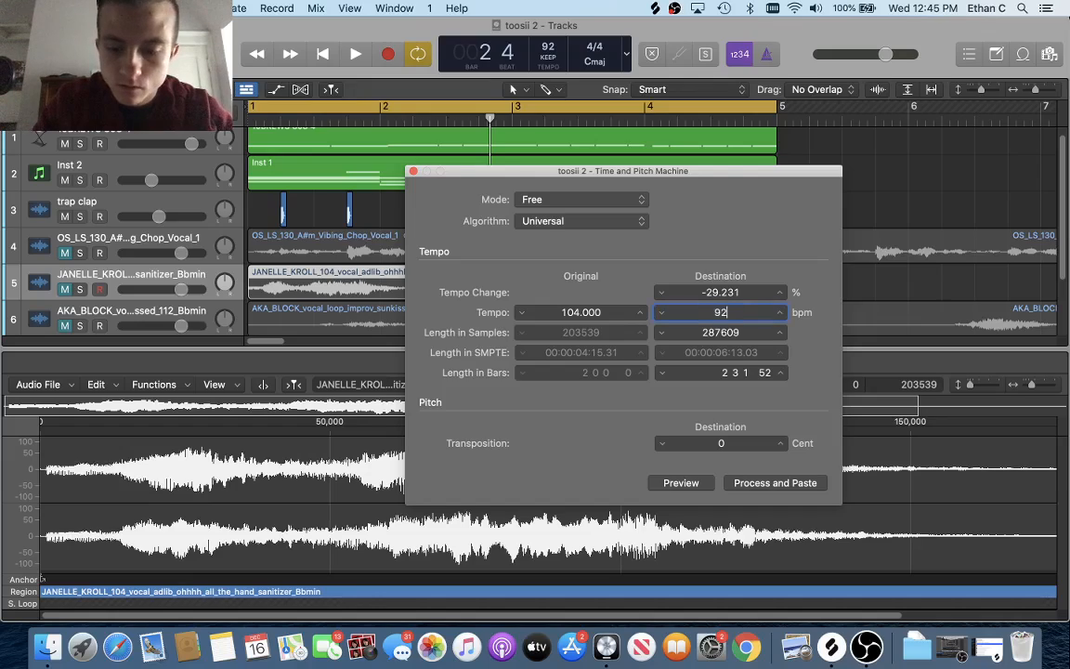
key(Return)
click(759, 483)
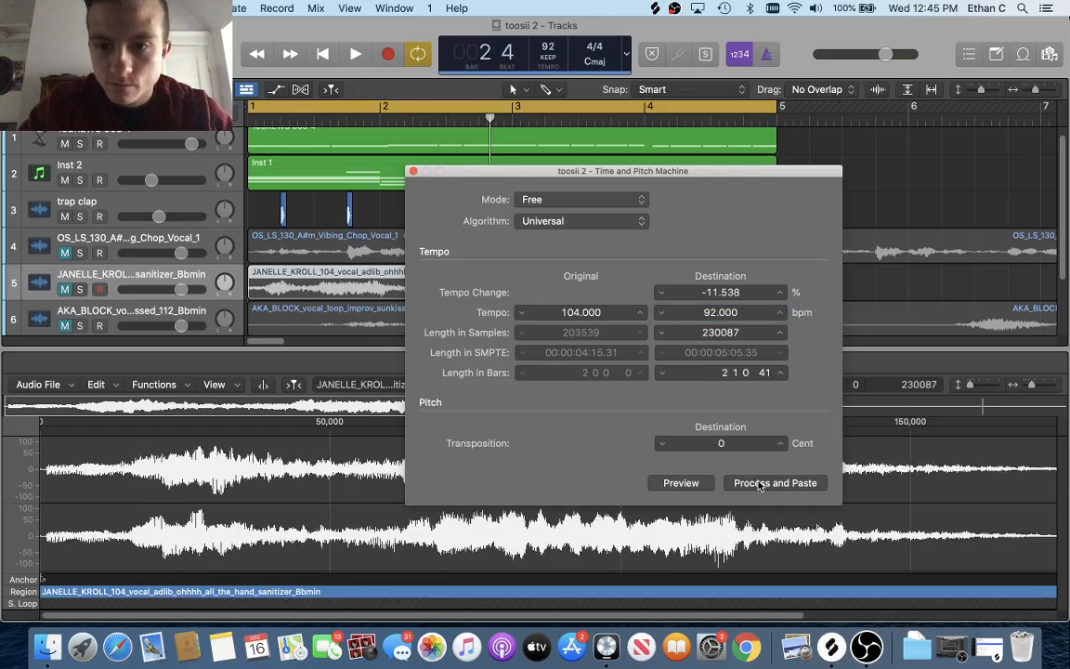
click(414, 176)
Show the AKA_BLOCK vocal loop region in the audio file editor and open the Time and Pitch Machine for it.
scroll(307, 279, down, 1)
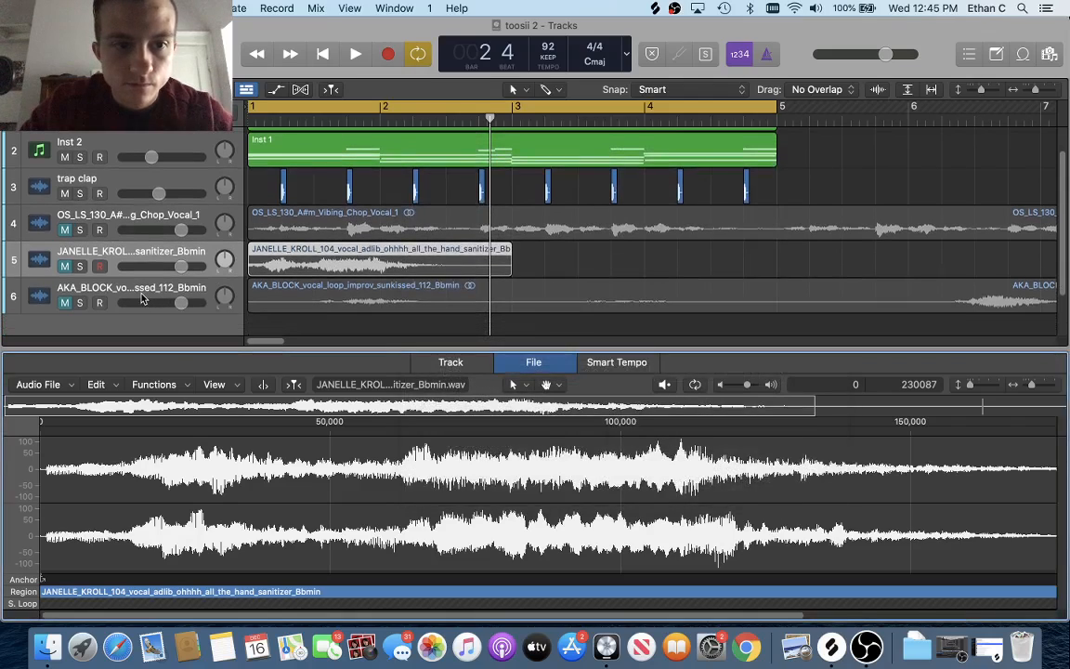
click(300, 310)
key(e)
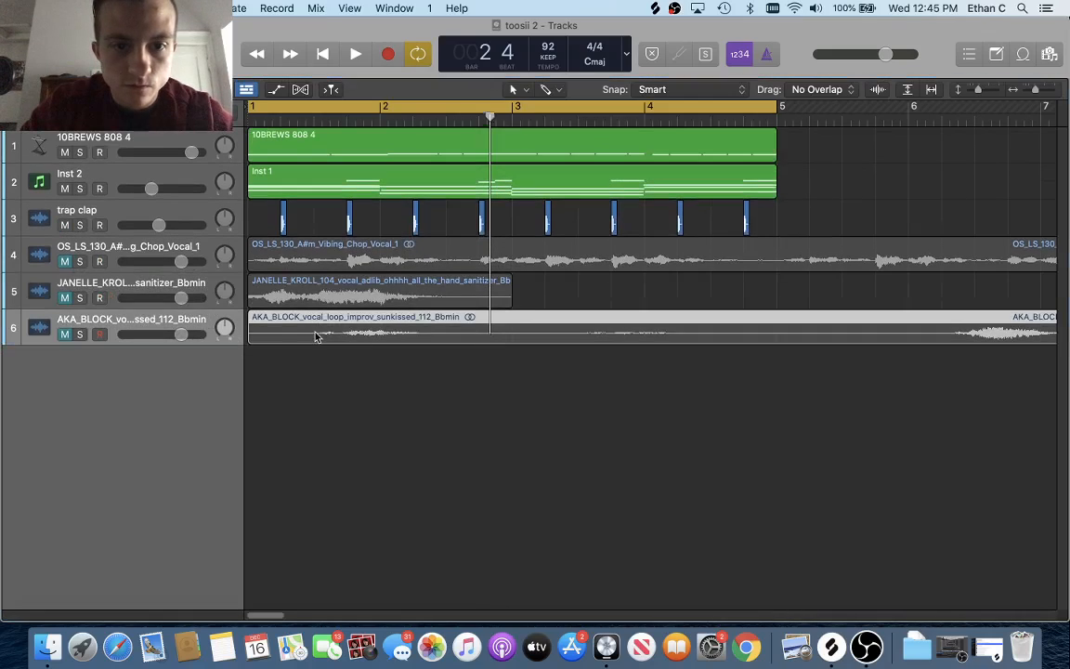
key(e)
click(156, 384)
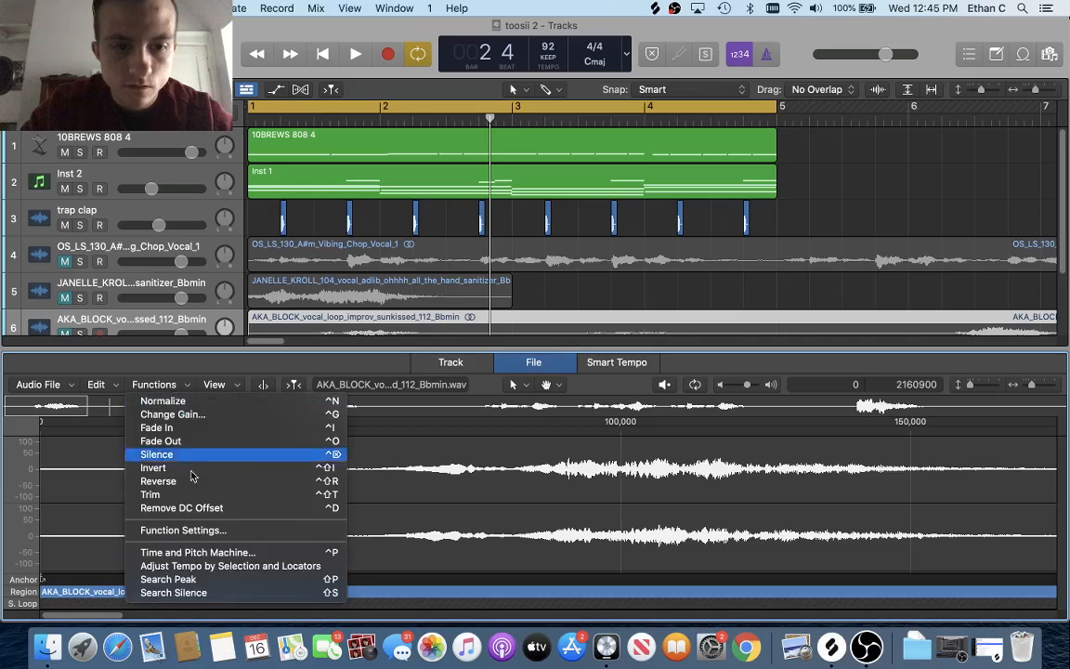
click(205, 533)
Time-stretch the AKA_BLOCK vocal loop from an original tempo of 112 bpm to a destination tempo of 92 bpm and close the Time and Pitch Machine.
double_click(579, 312)
text(112)
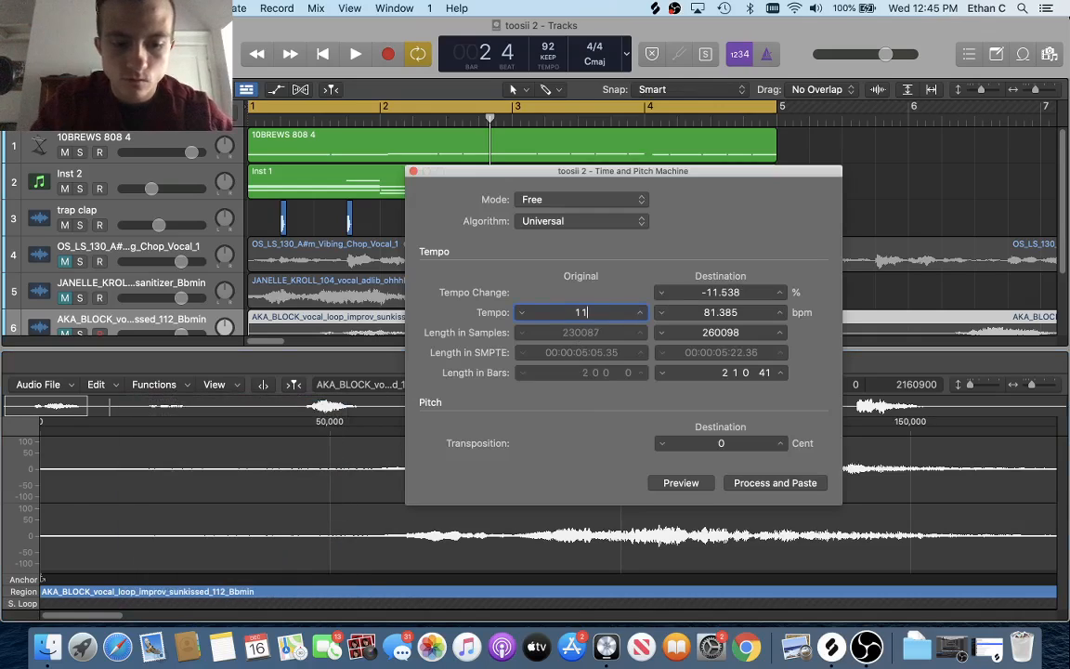
key(Return)
double_click(703, 312)
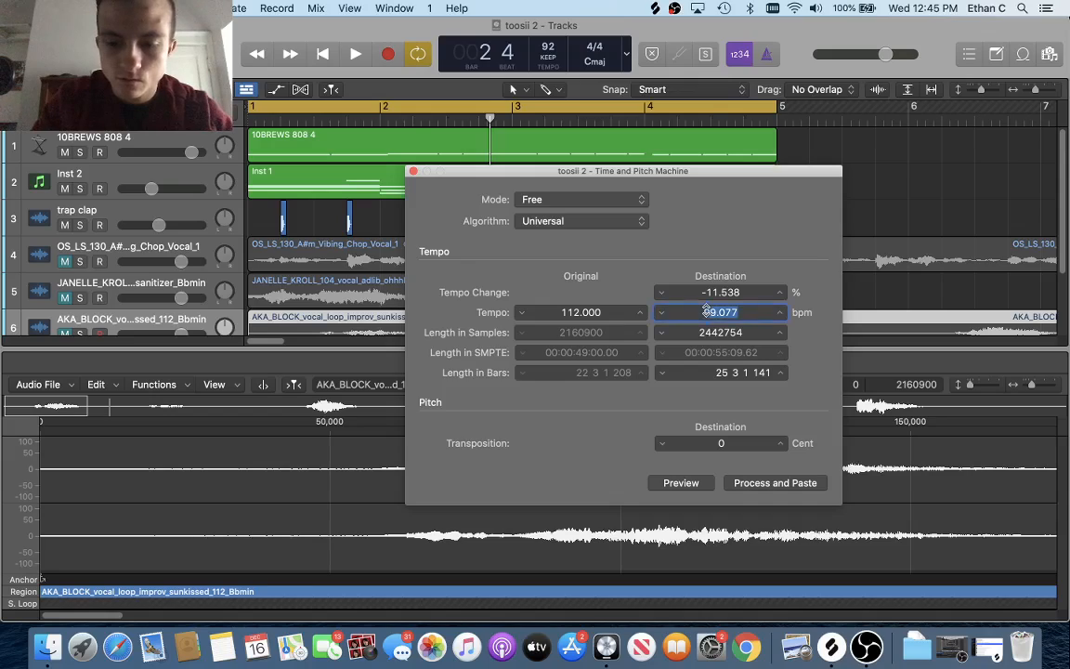
text(92)
key(Return)
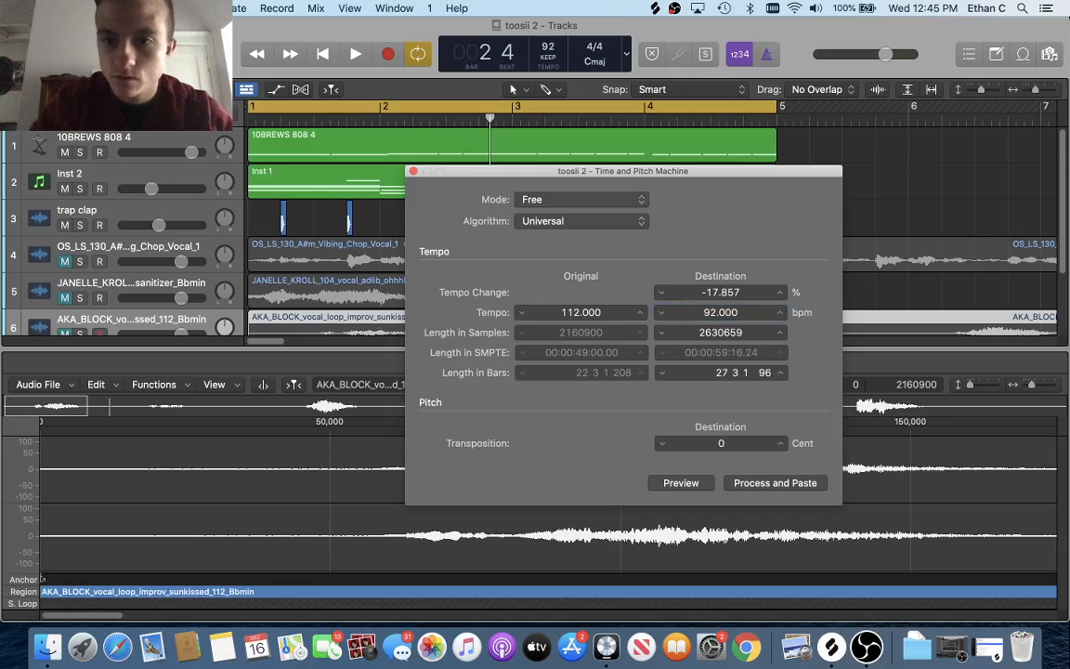
click(761, 490)
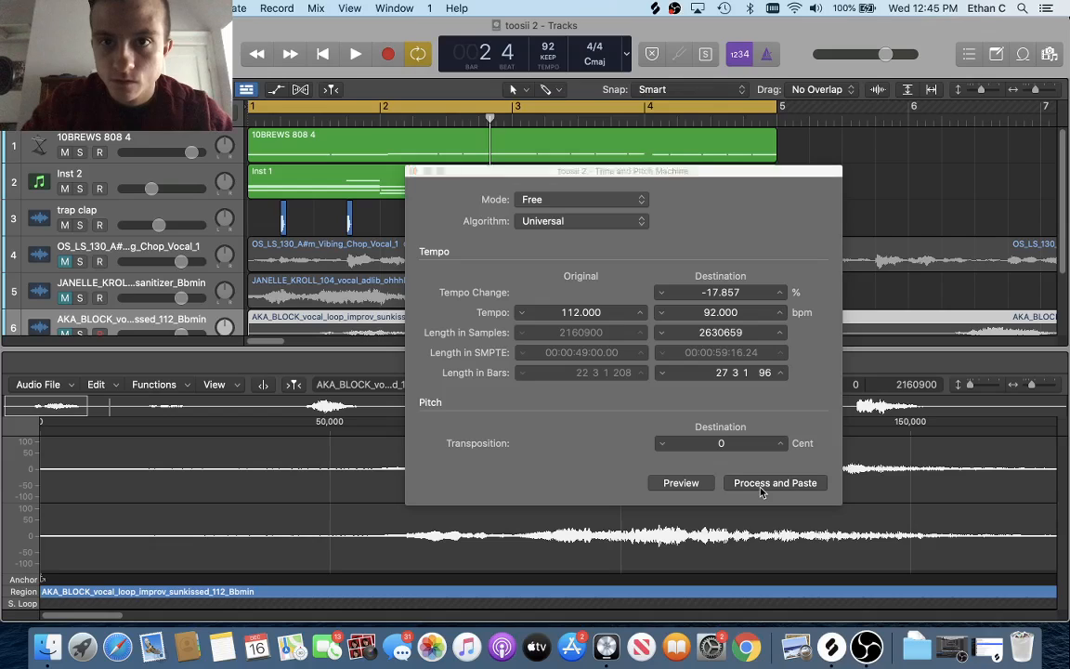
drag(448, 171, 324, 157)
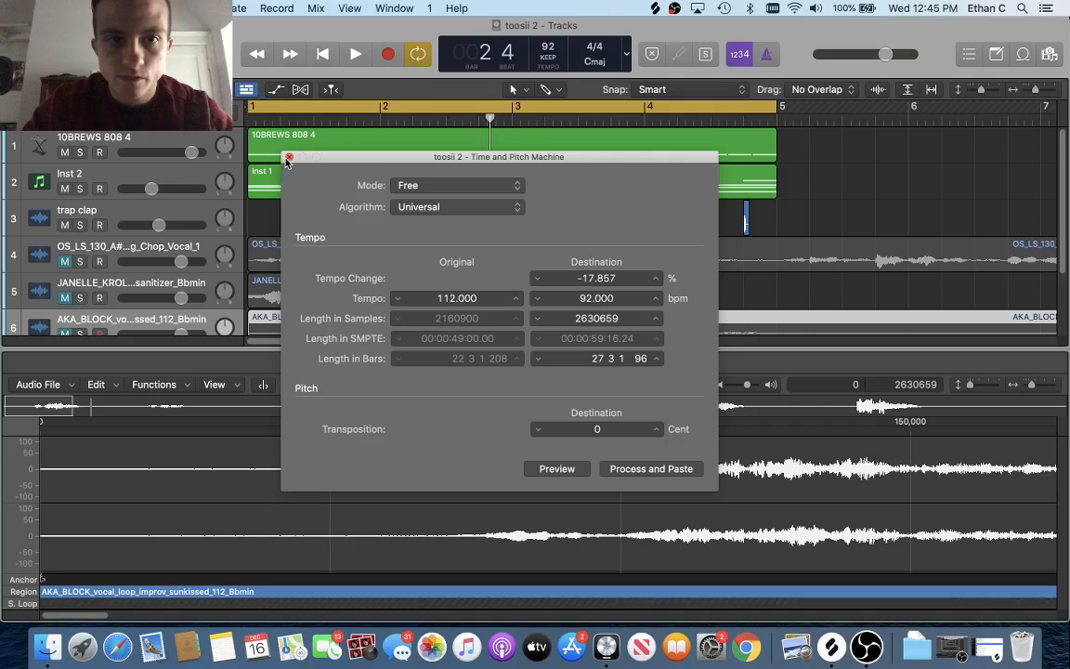
drag(371, 168, 342, 177)
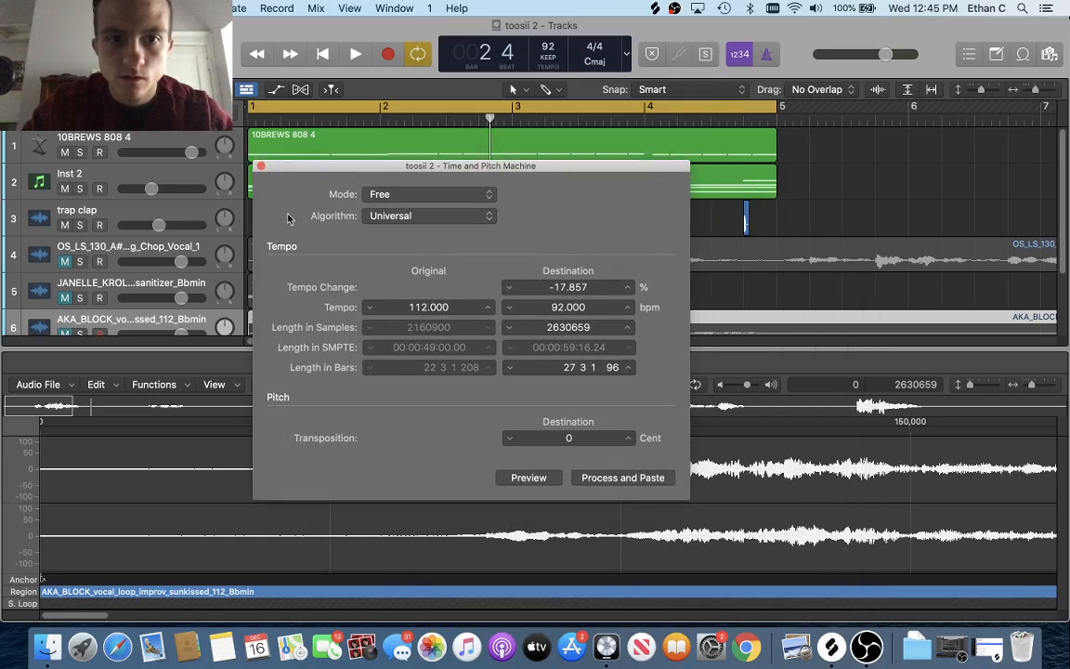
click(260, 167)
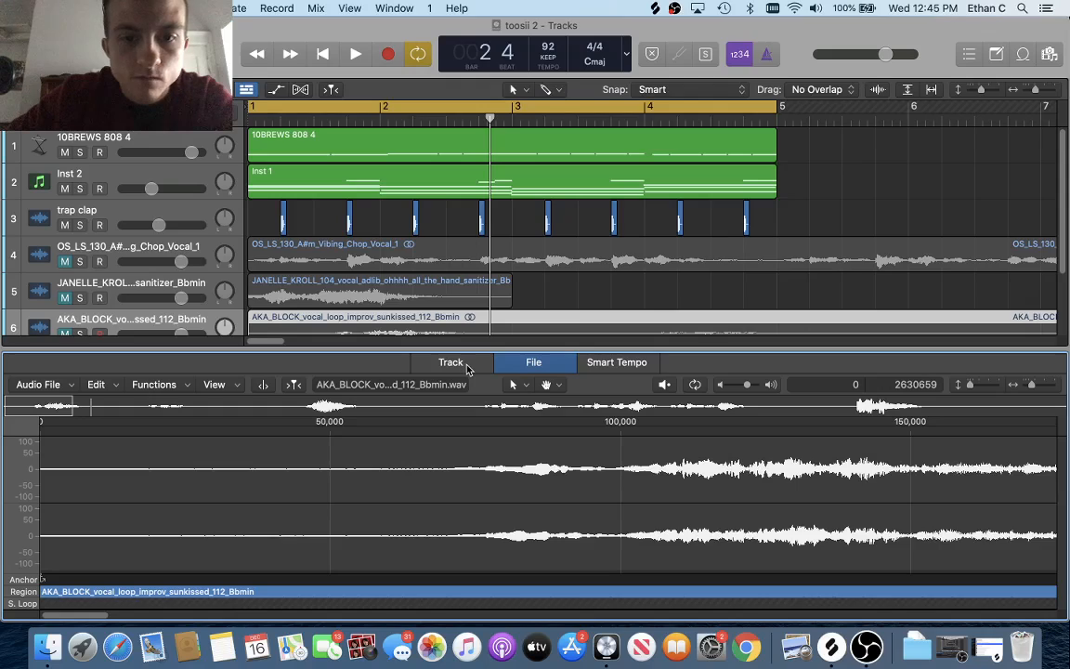
Switch the editor from the audio file view to the track view and close the editor.
click(451, 364)
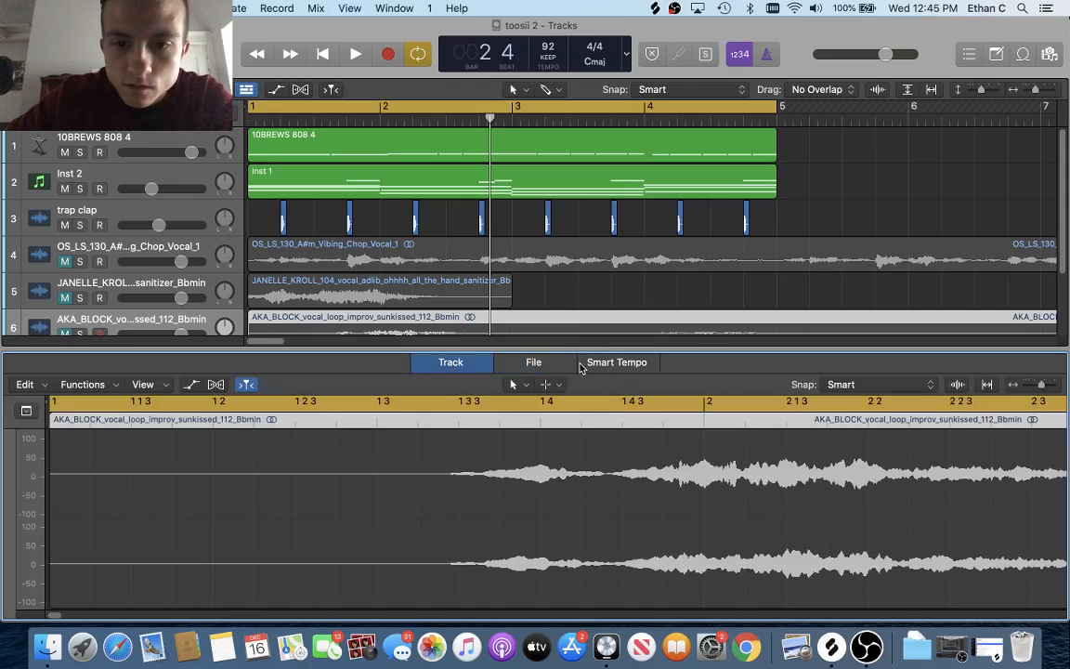
click(579, 368)
click(465, 365)
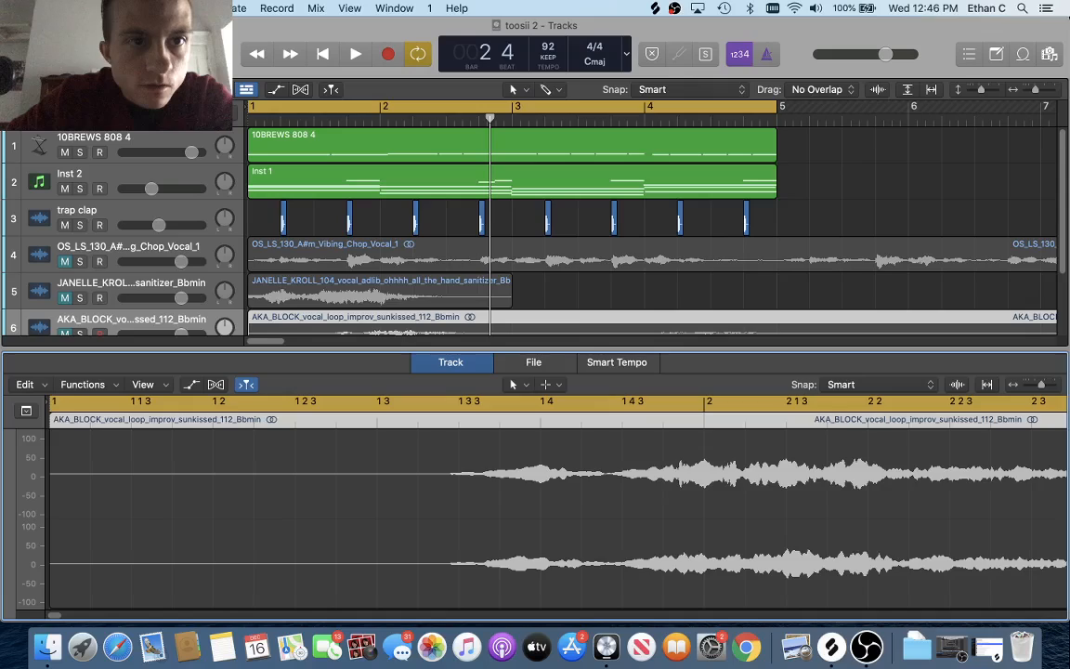
key(e)
Unmute the Vibing Chop track, play the beat with the stretched vocal, mute the track again and stop playback.
click(65, 261)
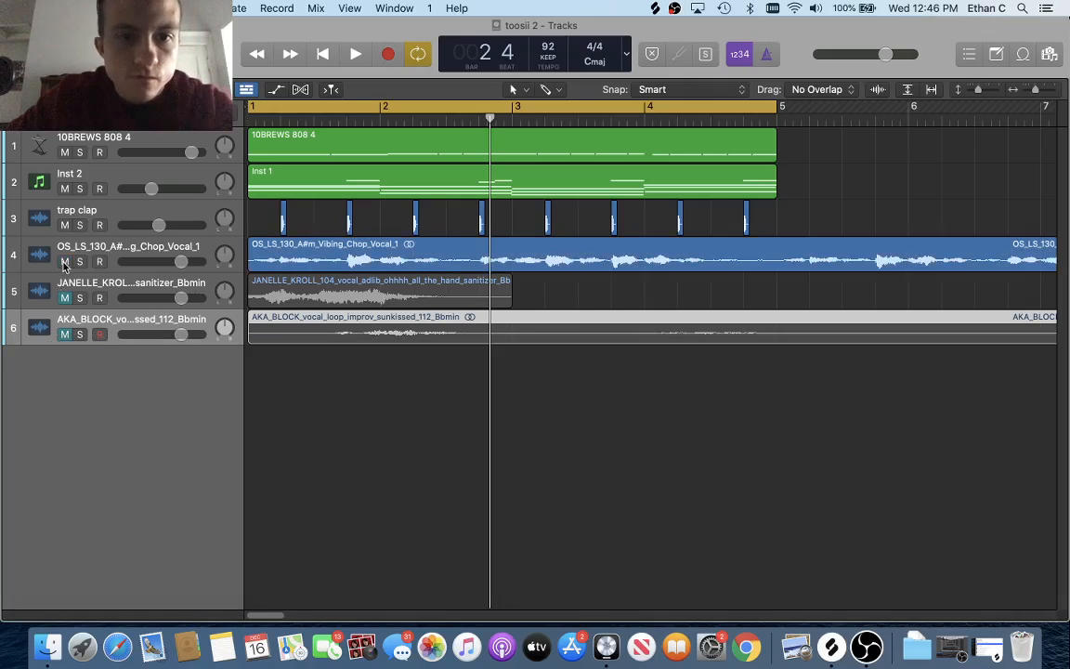
key(space)
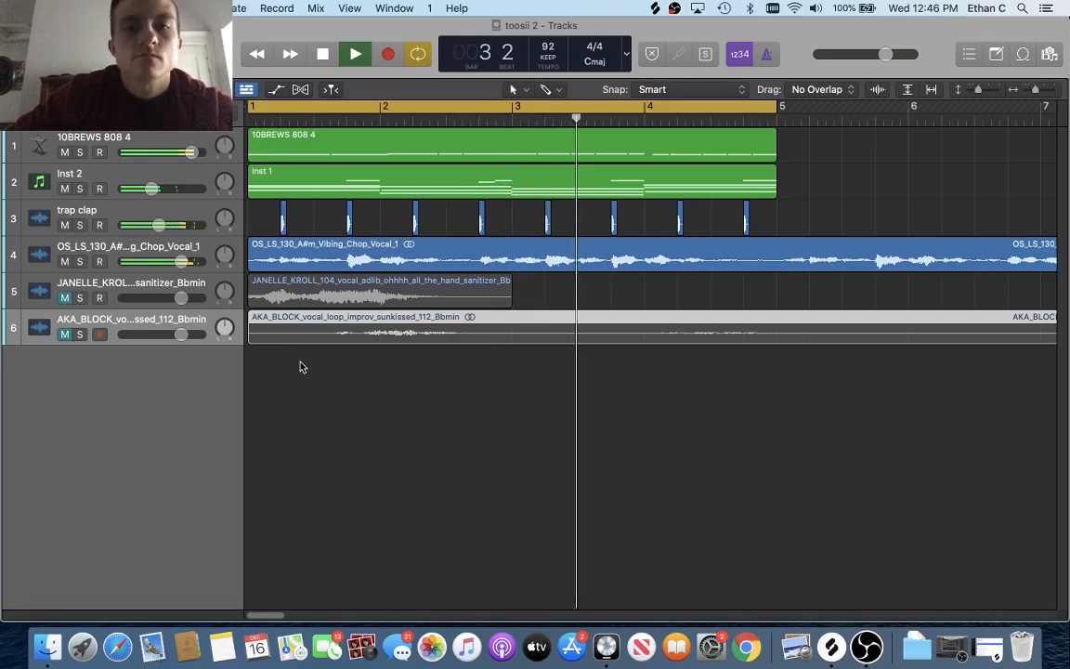
click(64, 261)
key(space)
Unmute the JANELLE_KROLL track, play the beat with the stretched adlib, stop playback and mute the track again.
click(148, 278)
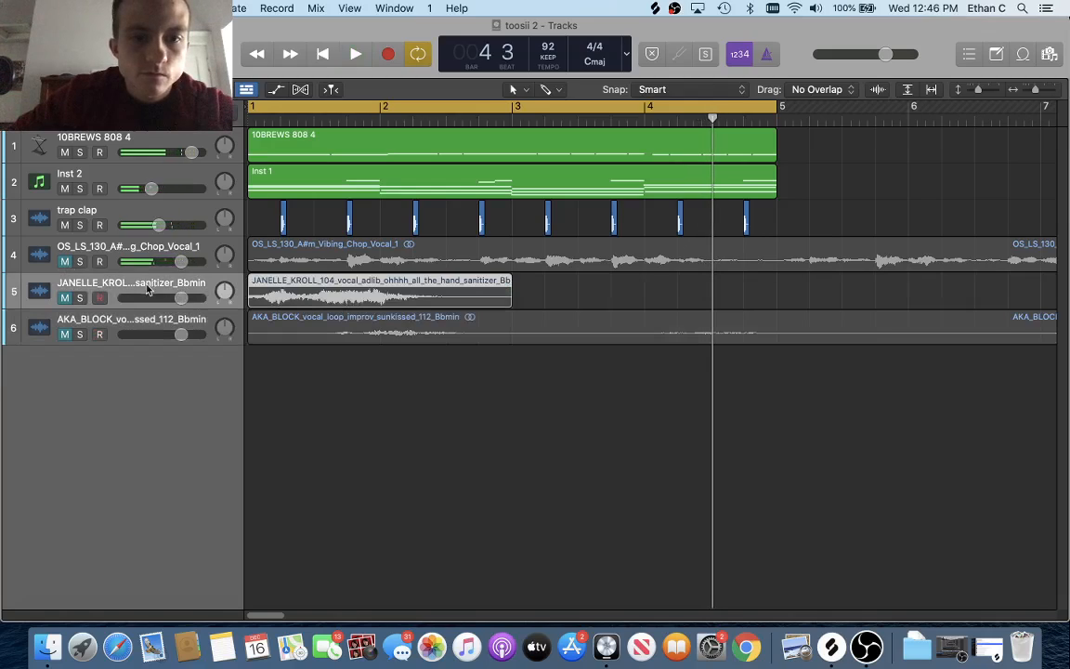
click(64, 297)
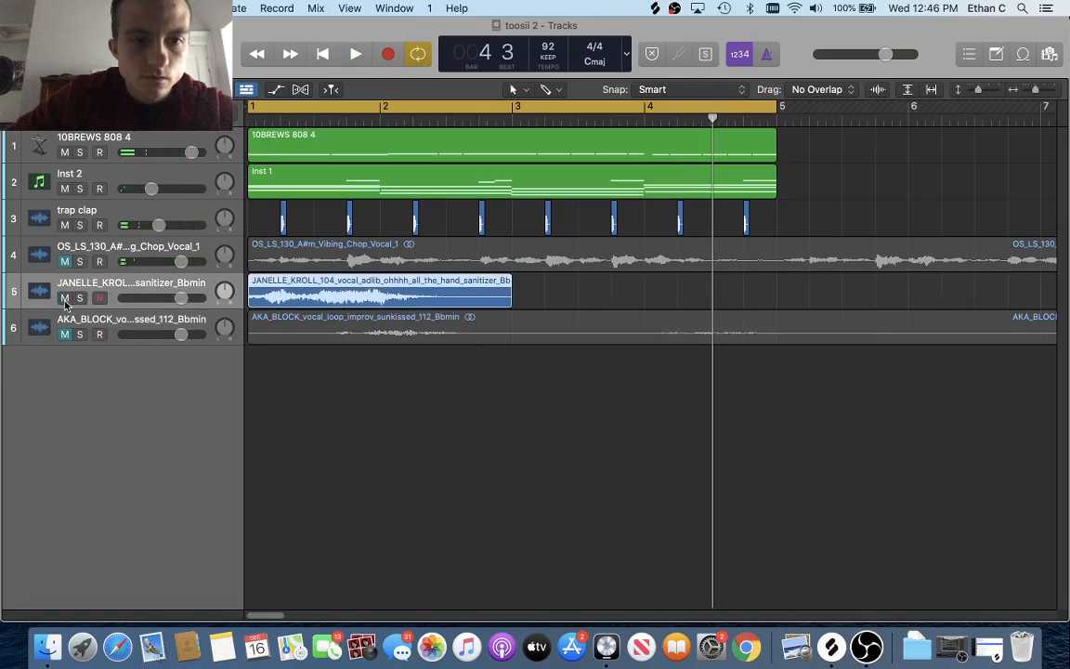
key(space)
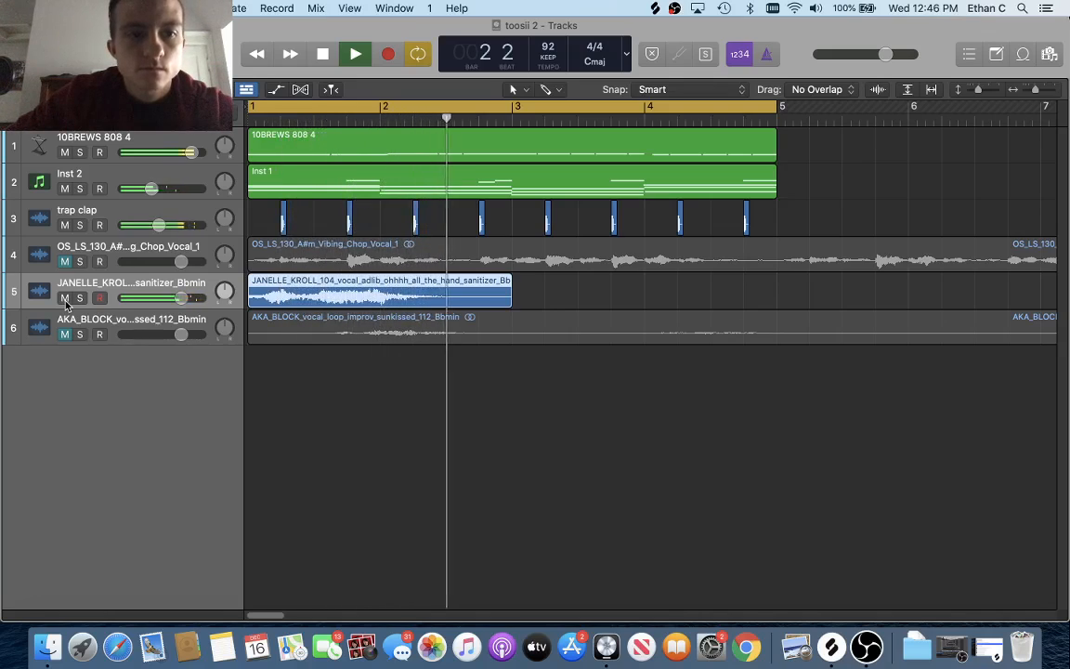
key(space)
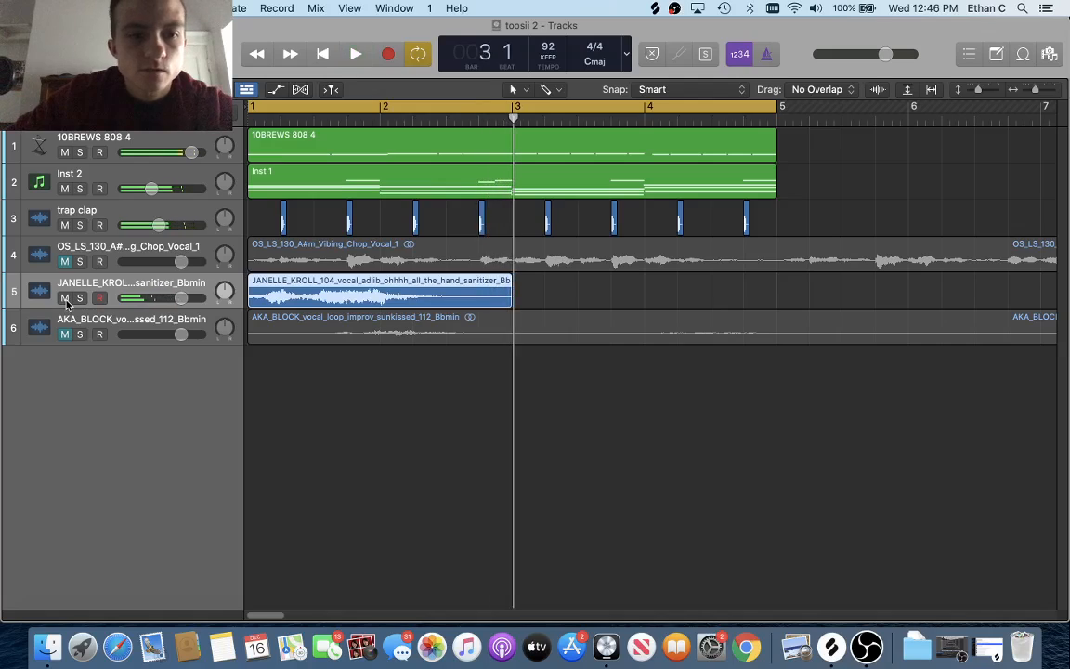
click(65, 298)
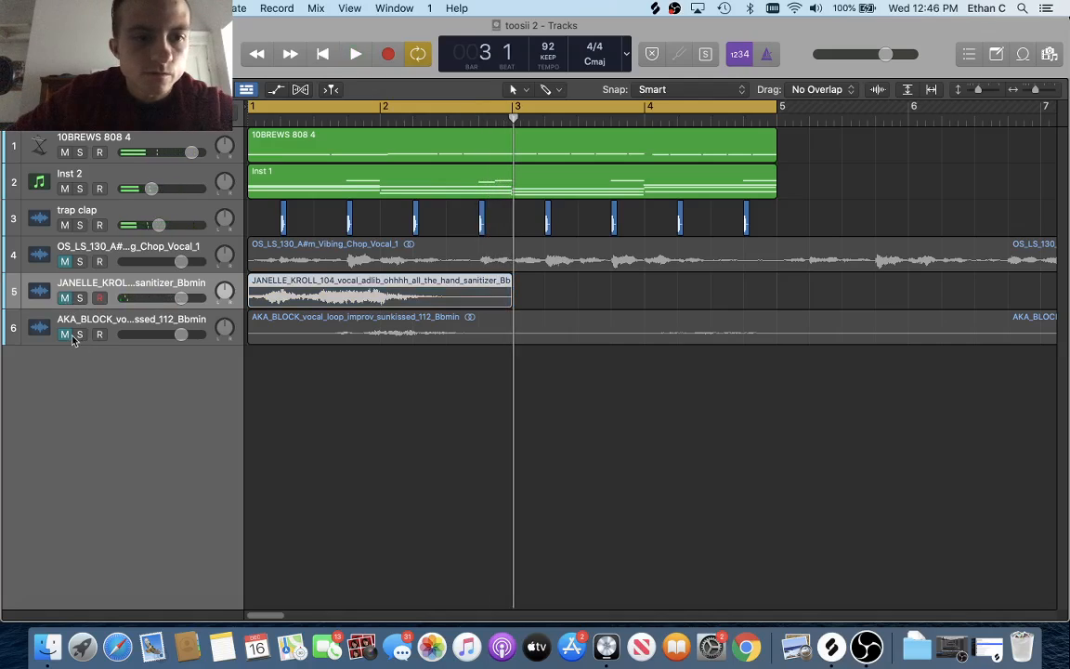
Unmute the AKA_BLOCK track, play the beat from the start with its vocal loop, stop playback and mute the track again.
click(67, 338)
key(Return)
key(space)
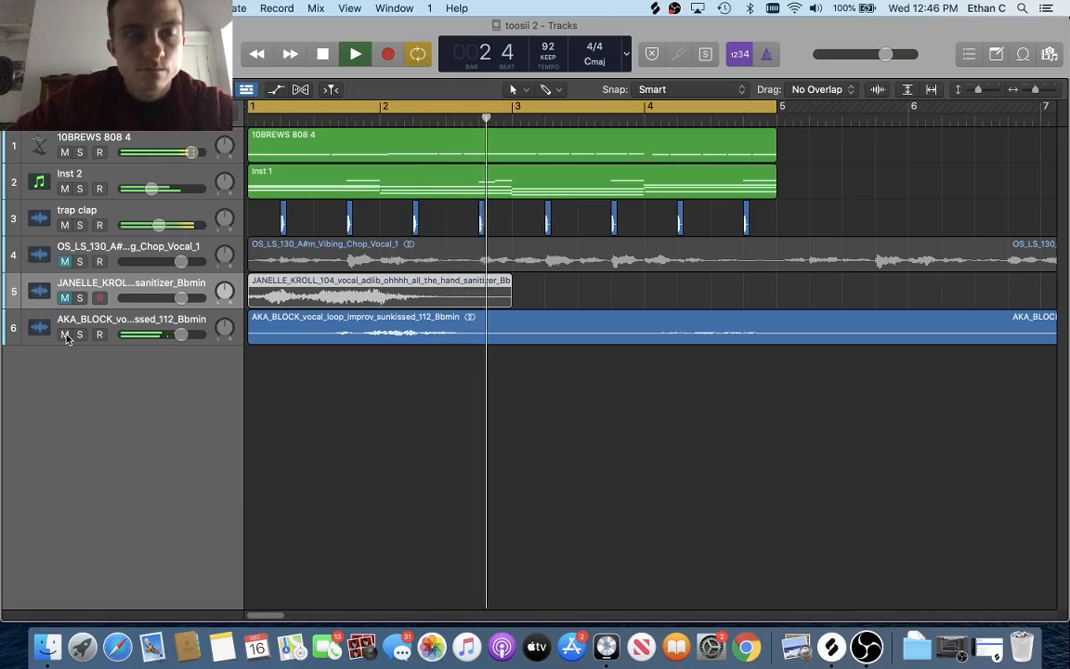
key(space)
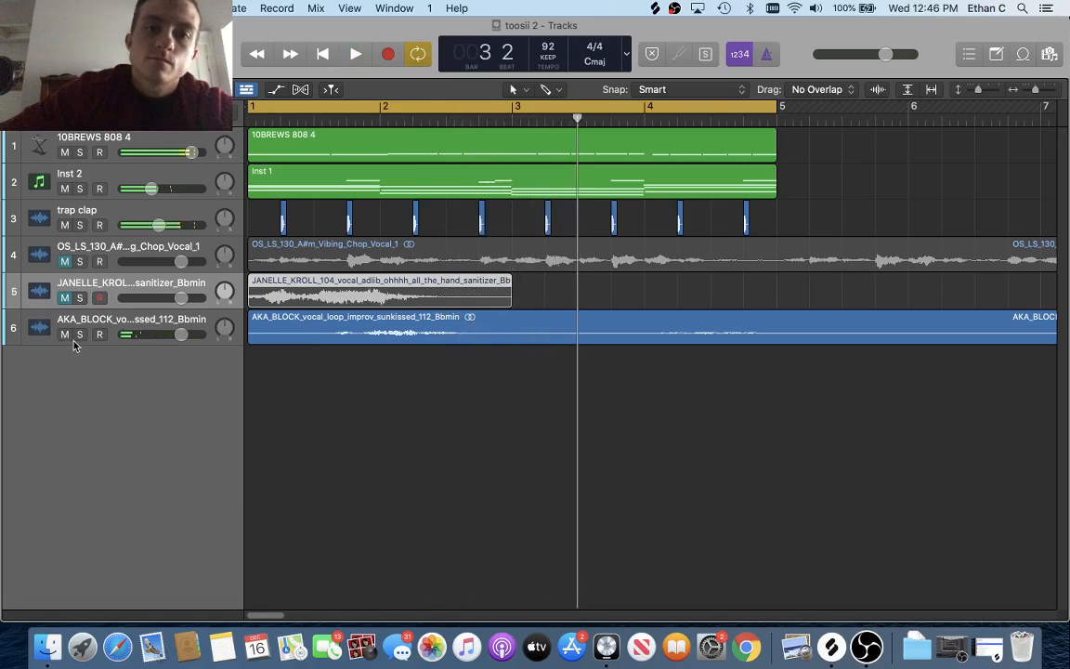
click(64, 334)
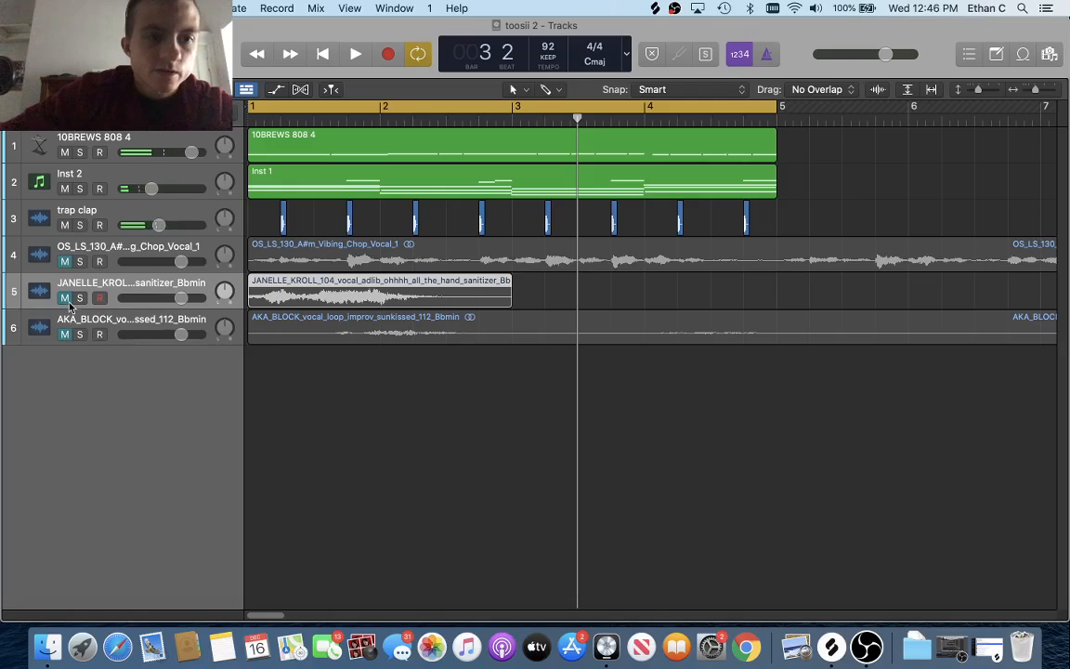
Play the beat once more with only the Vibing Chop vocal track unmuted and stop playback.
click(66, 298)
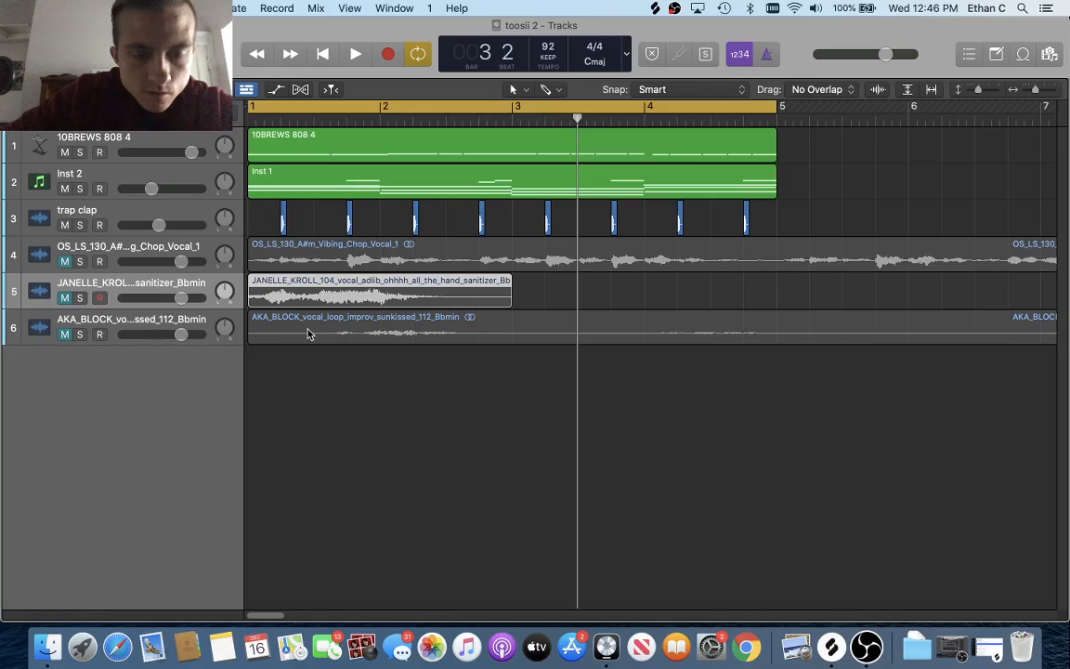
click(66, 261)
key(space)
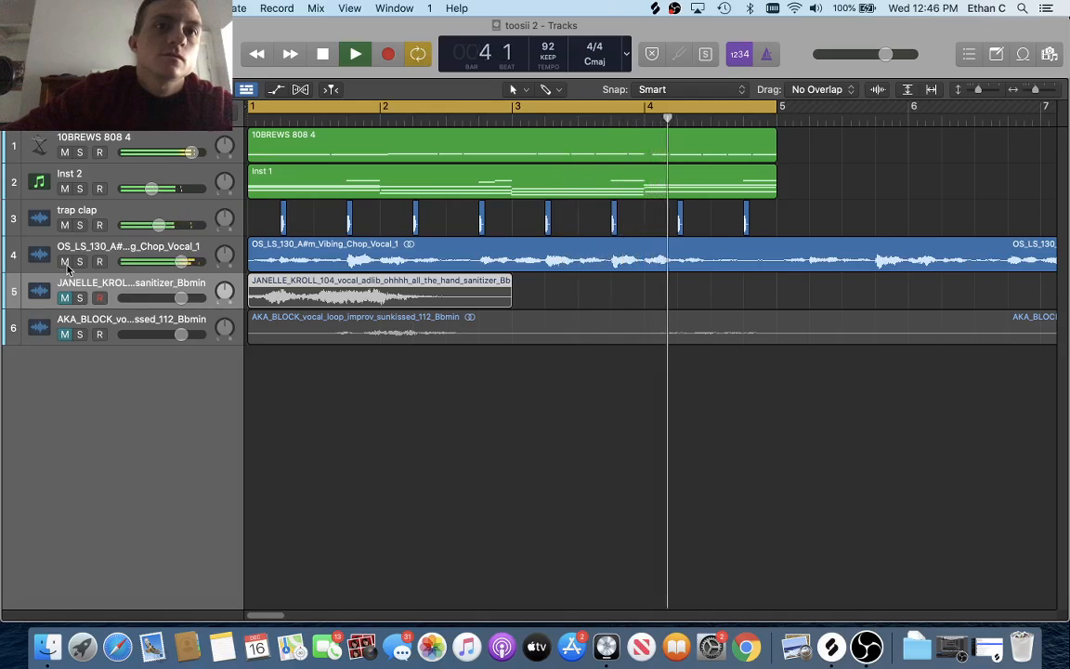
key(space)
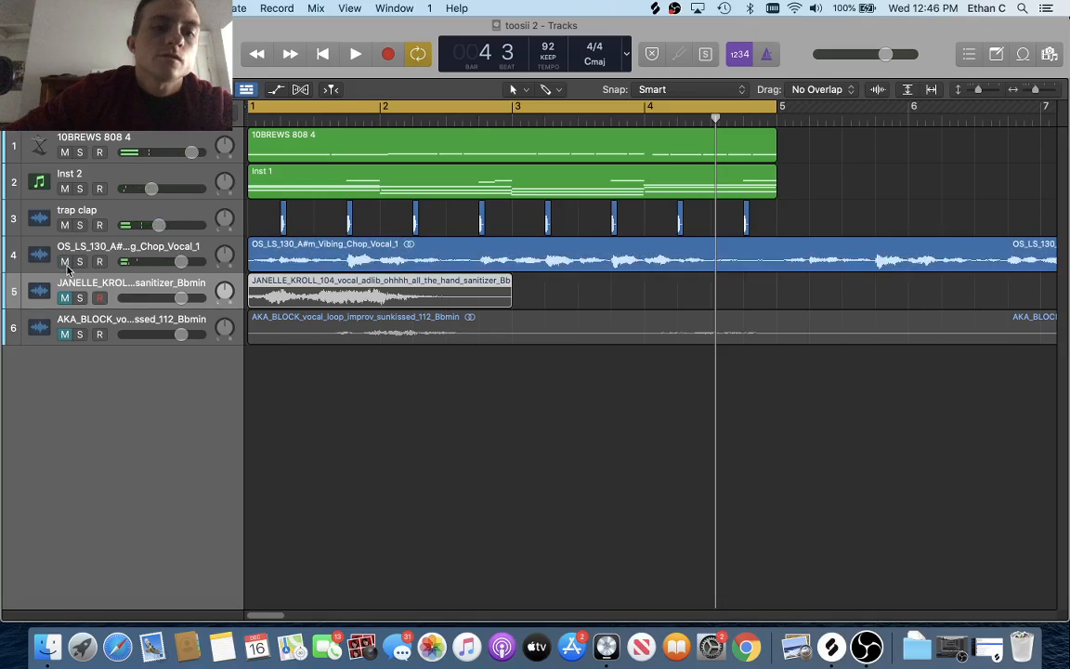
Delete the Vibing Chop vocal track together with its regions.
click(118, 260)
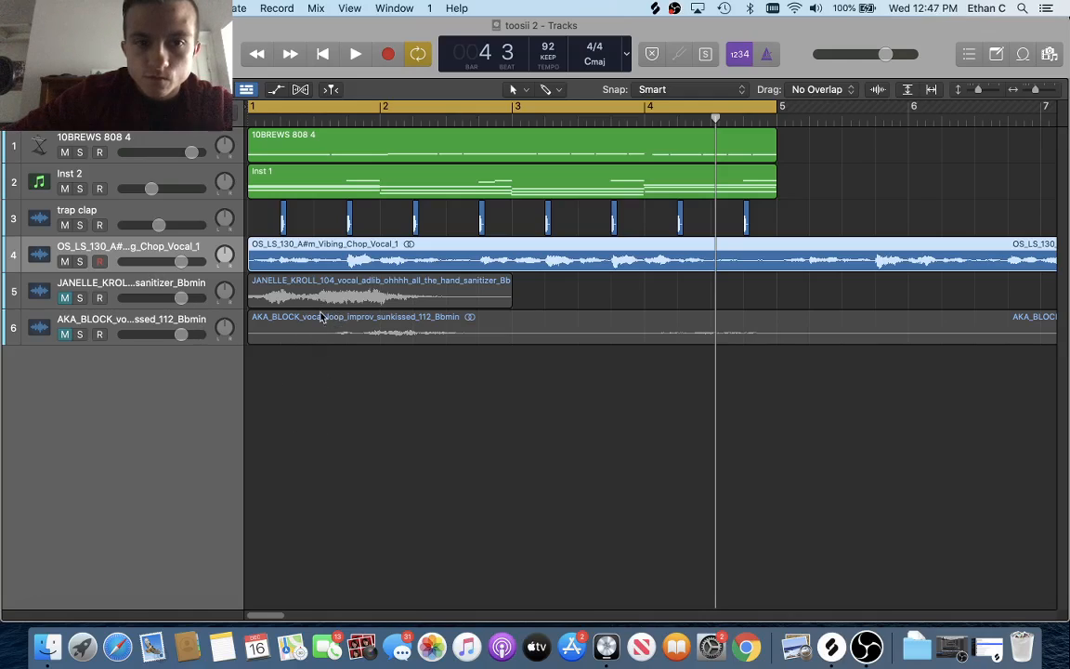
right_click(144, 258)
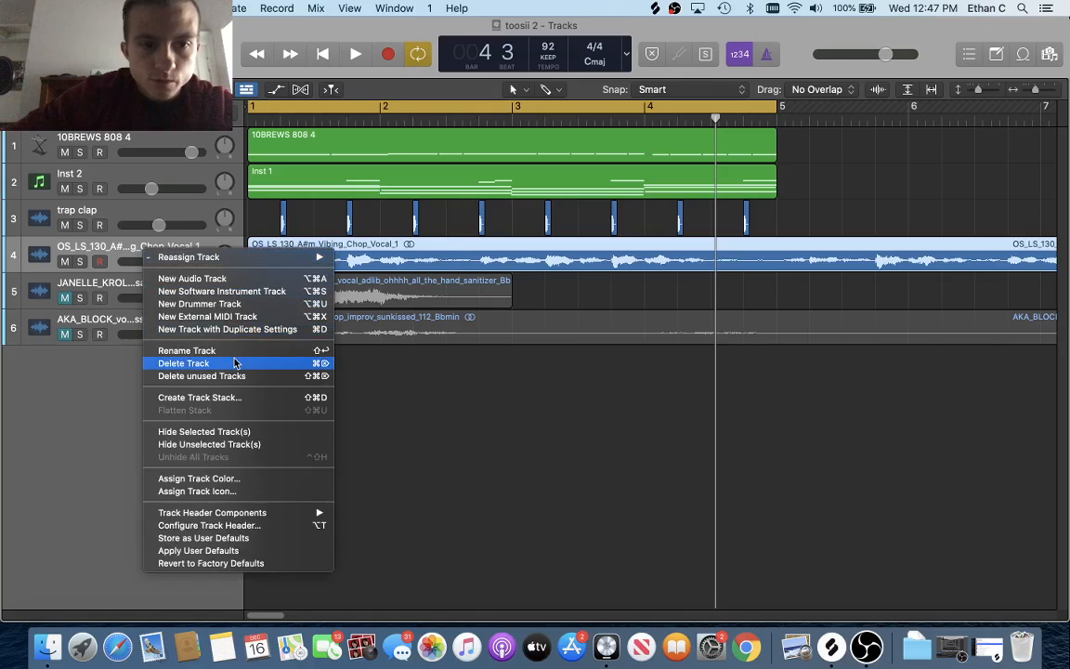
click(254, 363)
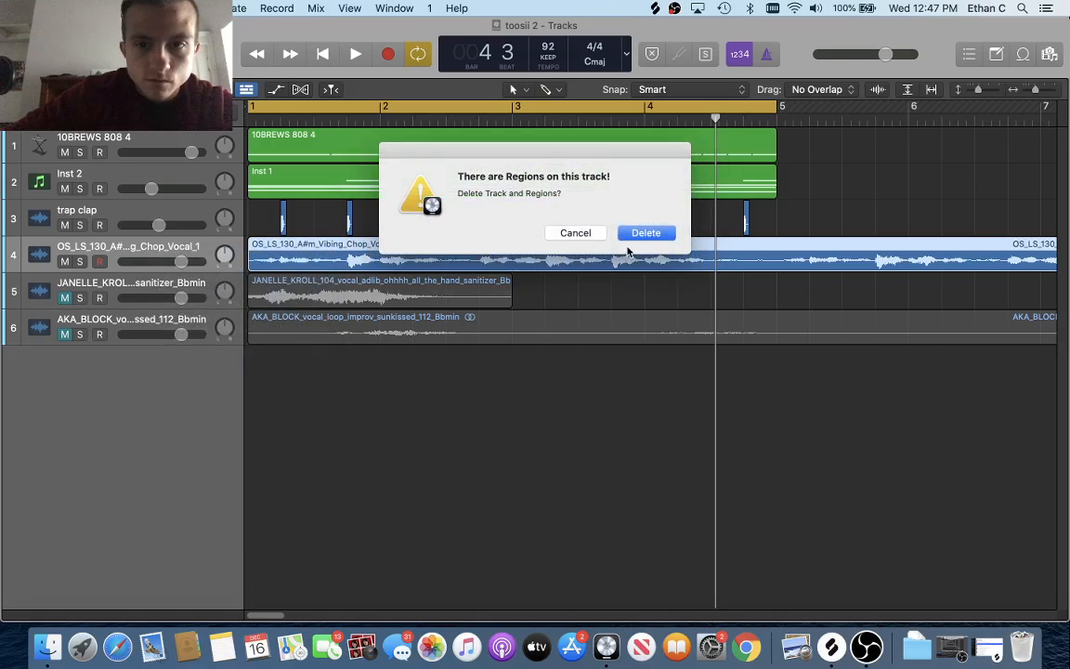
click(639, 233)
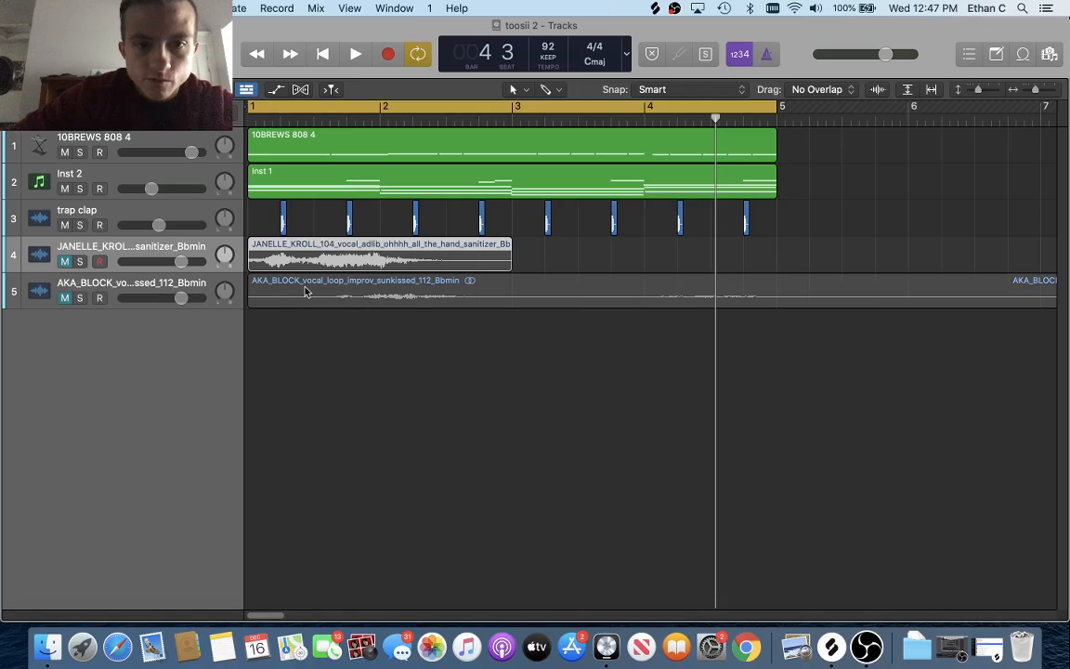
Unmute the JANELLE_KROLL track, play the beat from the start, stop playback and mute the track again.
click(65, 262)
key(Return)
key(space)
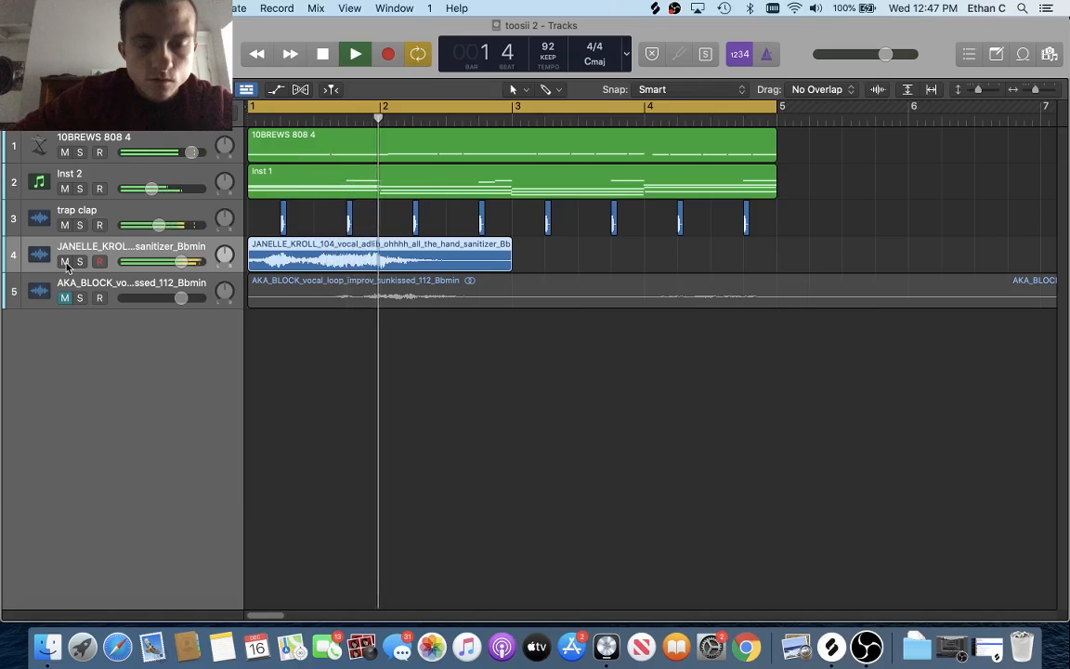
key(space)
click(65, 262)
Unmute the AKA_BLOCK track, audition its vocal loop from the start and from bar 3, stop playback and mute the track again.
click(64, 297)
key(Return)
key(space)
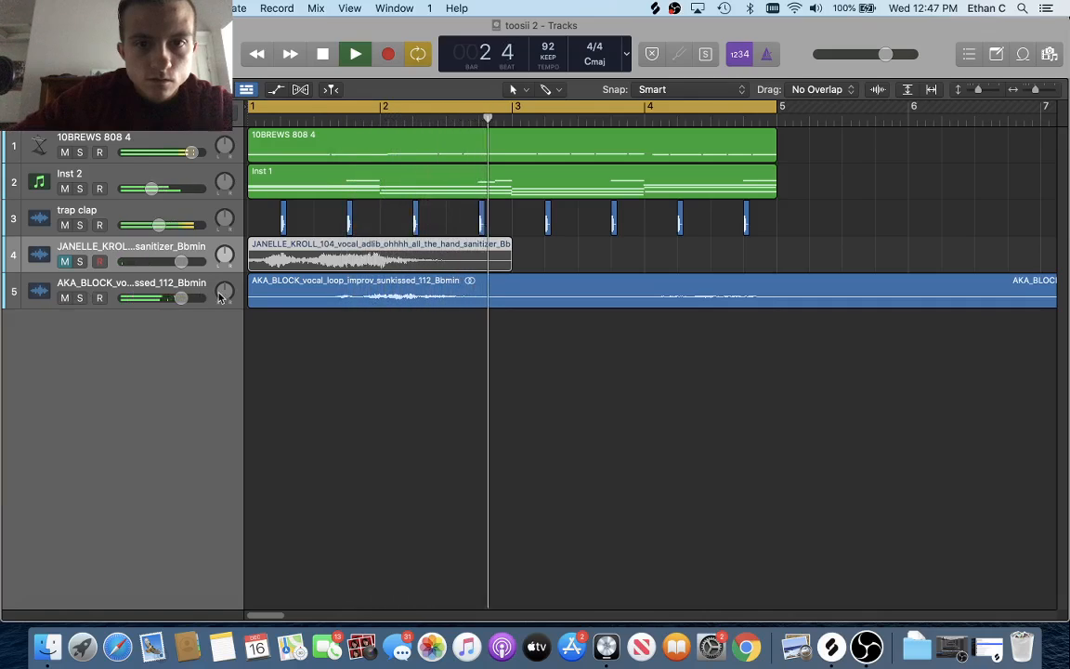
key(space)
key(Return)
key(space)
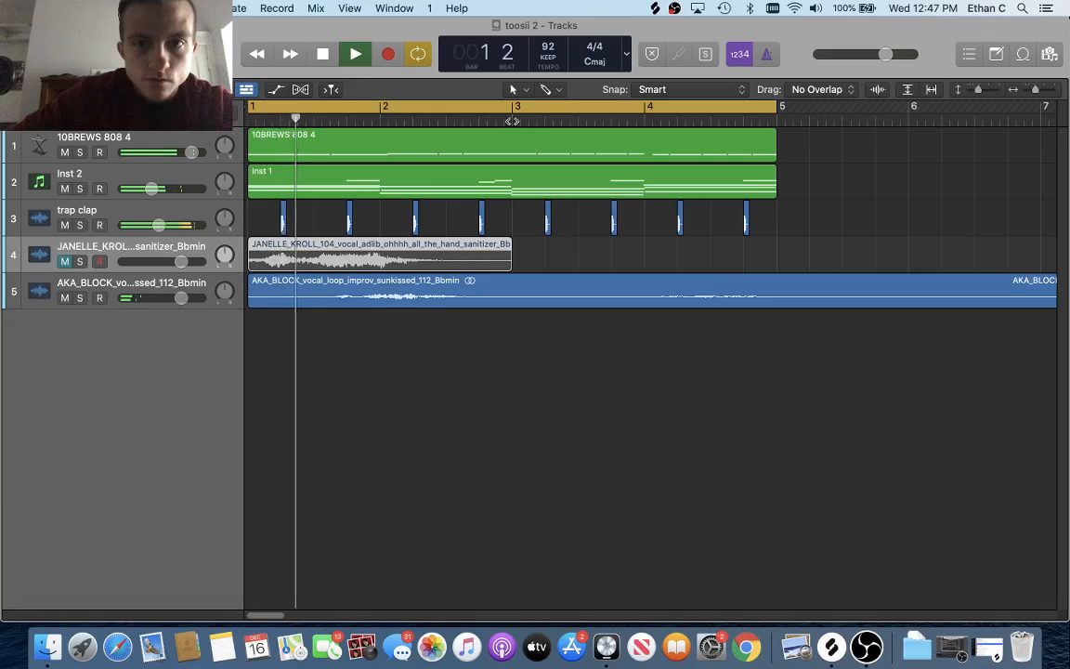
click(514, 119)
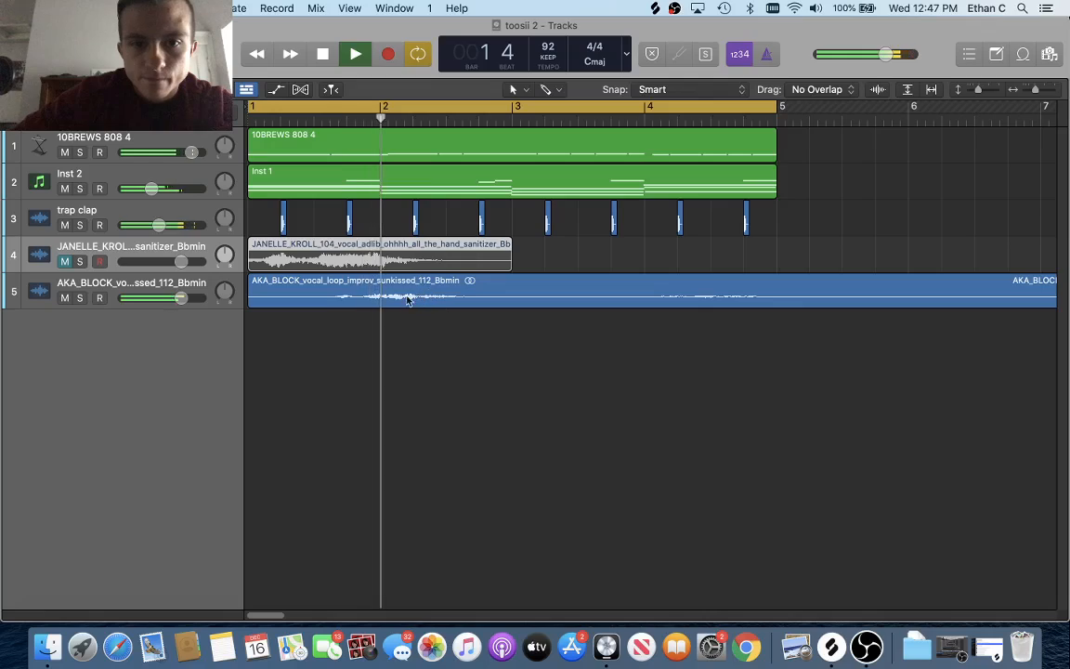
key(space)
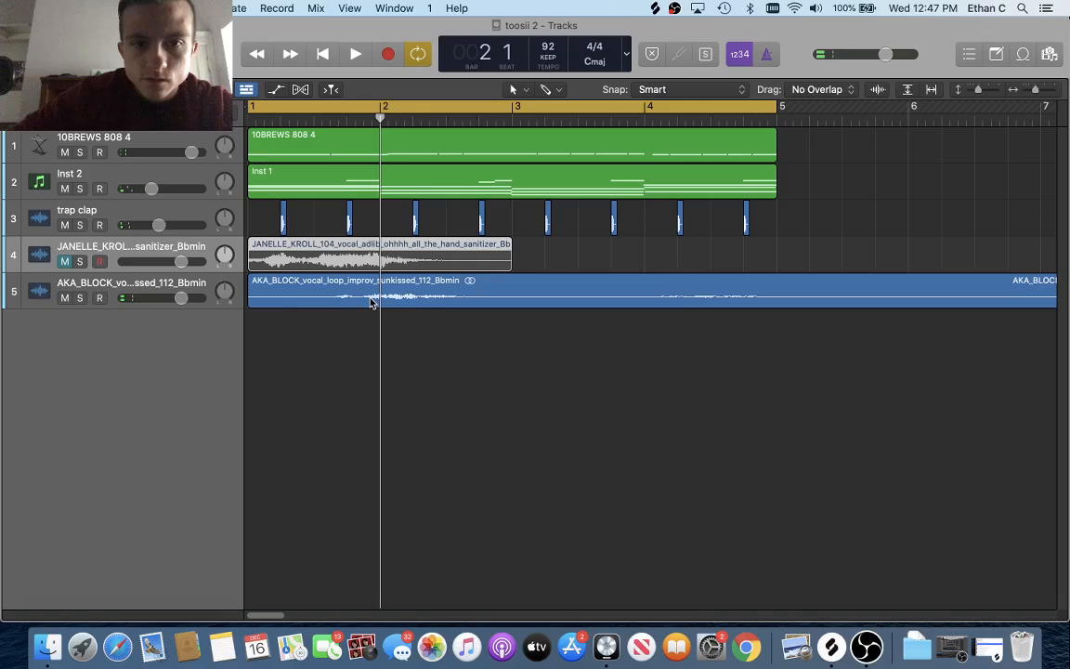
click(64, 297)
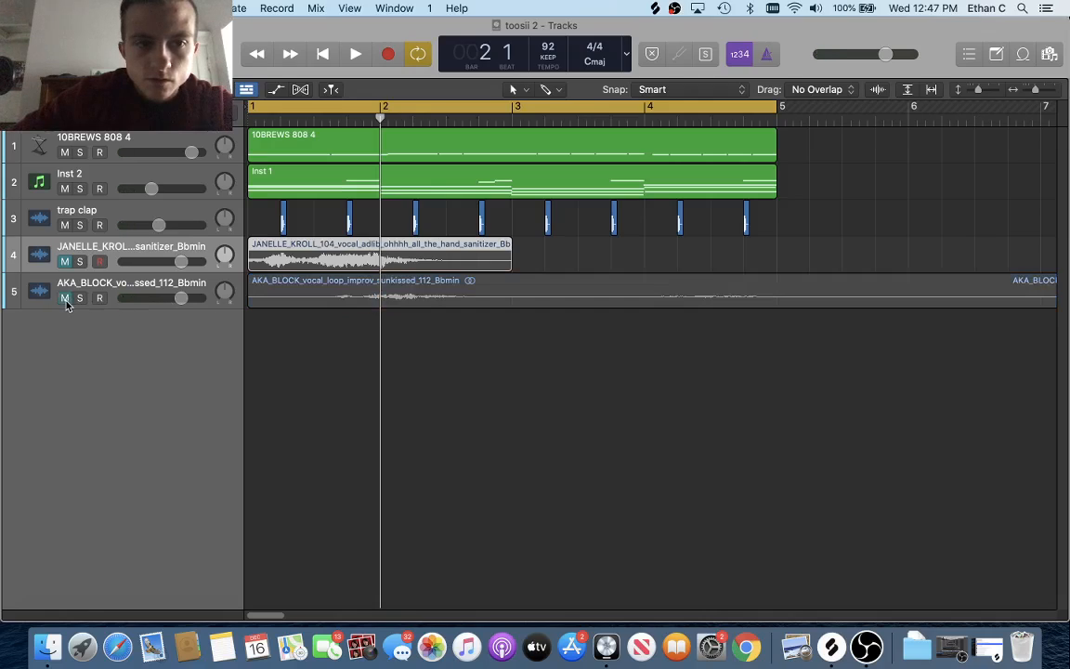
Unmute the JANELLE_KROLL track and briefly play the beat with only its adlib, then stop playback.
click(64, 261)
key(space)
key(space)
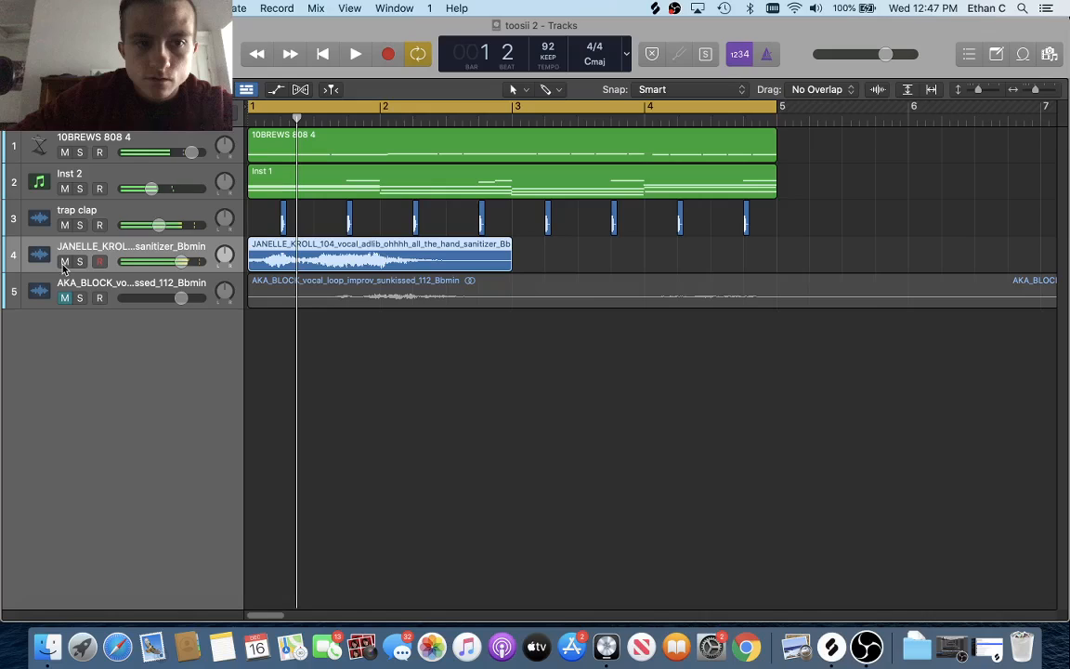
Try the AKA_BLOCK vocal region at bar 3, directly behind the adlib, and return it to bar 1.
drag(408, 297, 672, 280)
key(super+Left)
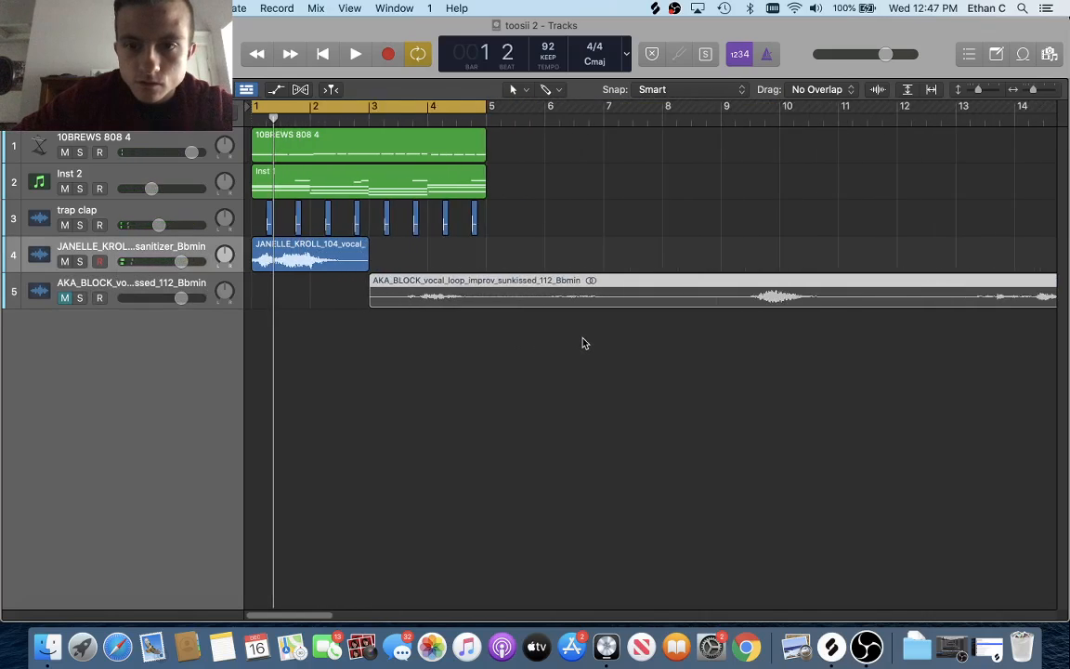
key(super+Right)
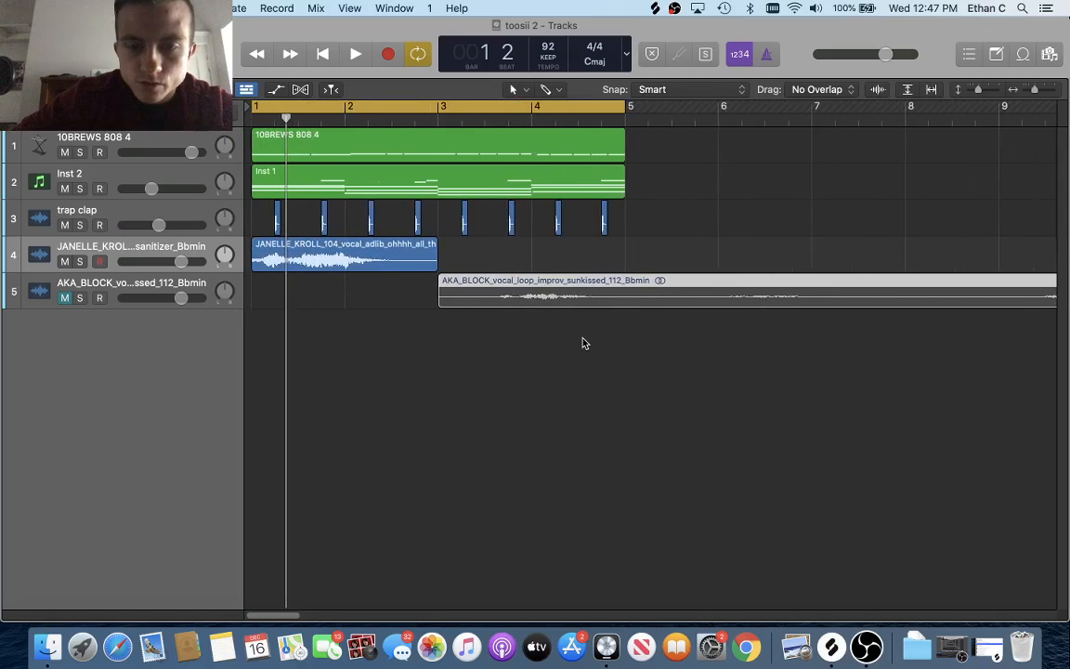
drag(577, 297, 418, 299)
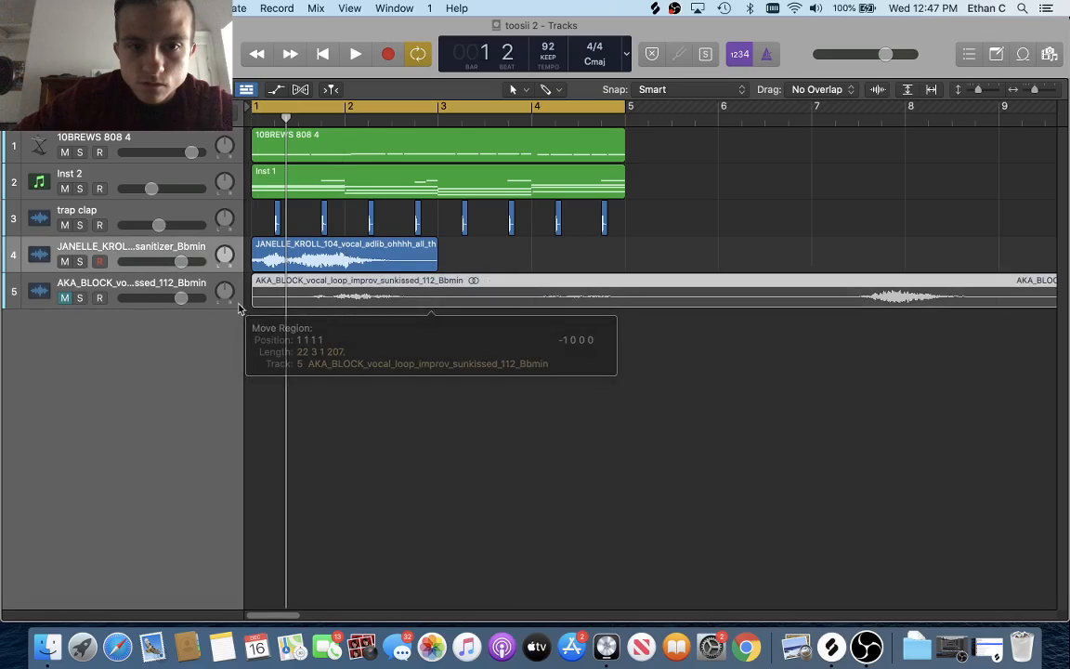
Unmute the AKA_BLOCK track, play both vocals layered over the beat and stop playback.
click(63, 298)
key(space)
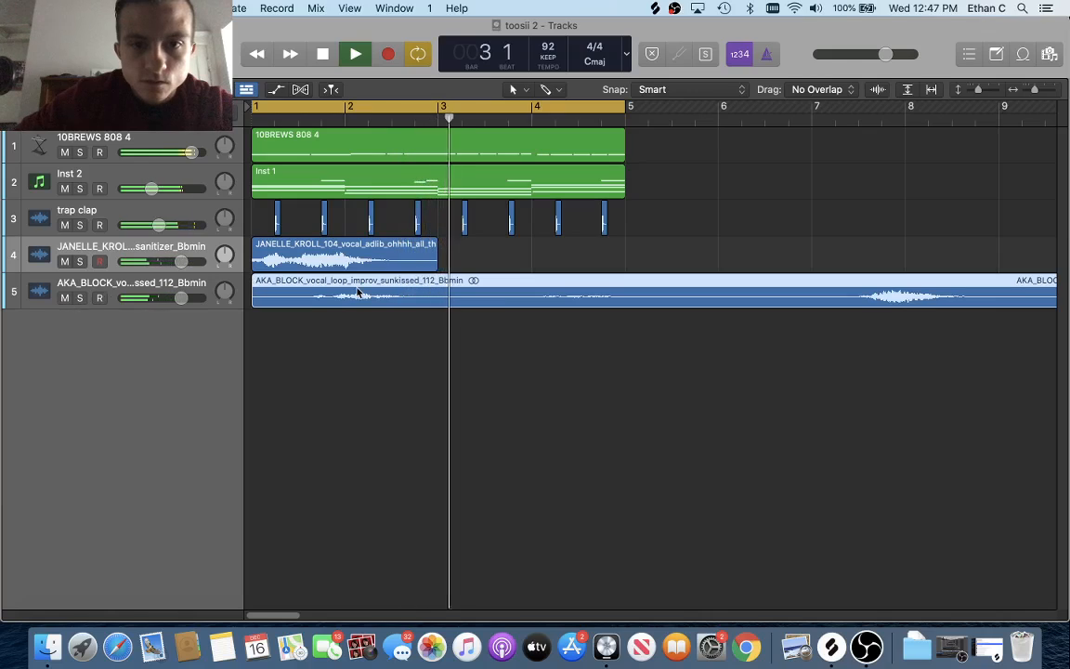
key(space)
Try the AKA_BLOCK region at bar 3, audition it after the adlib, stop playback and move the region back to bar 1.
drag(368, 297, 552, 290)
key(space)
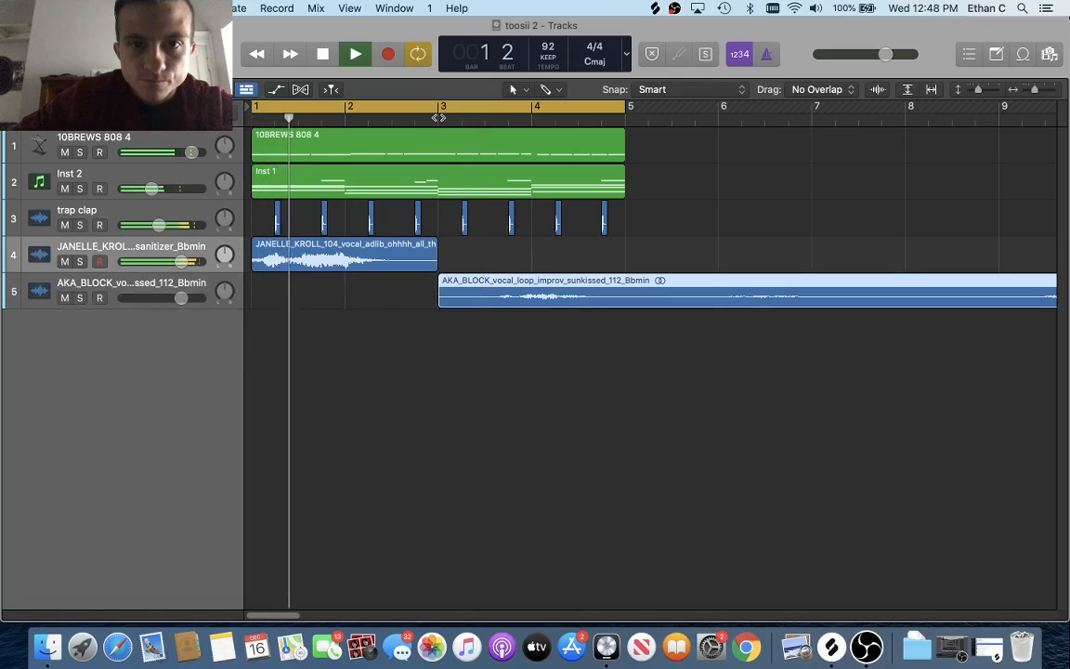
click(437, 120)
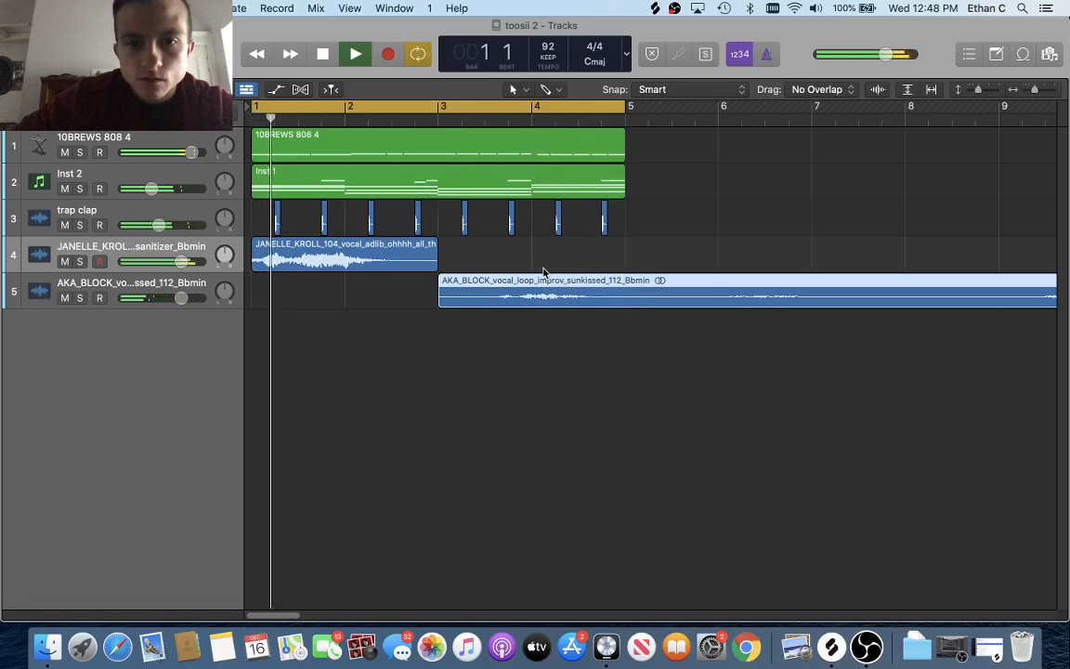
key(space)
drag(543, 296, 353, 295)
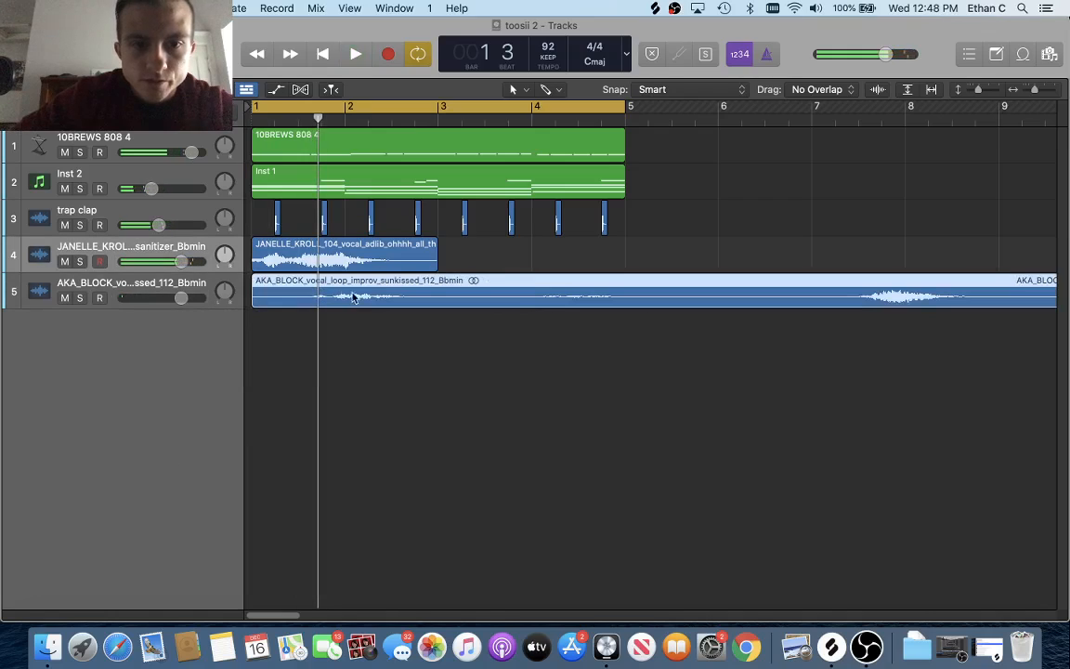
Mute the JANELLE_KROLL track, audition the AKA_BLOCK vocal over the beat and again from about bar 7 beat 3, and stop playback.
click(64, 261)
key(space)
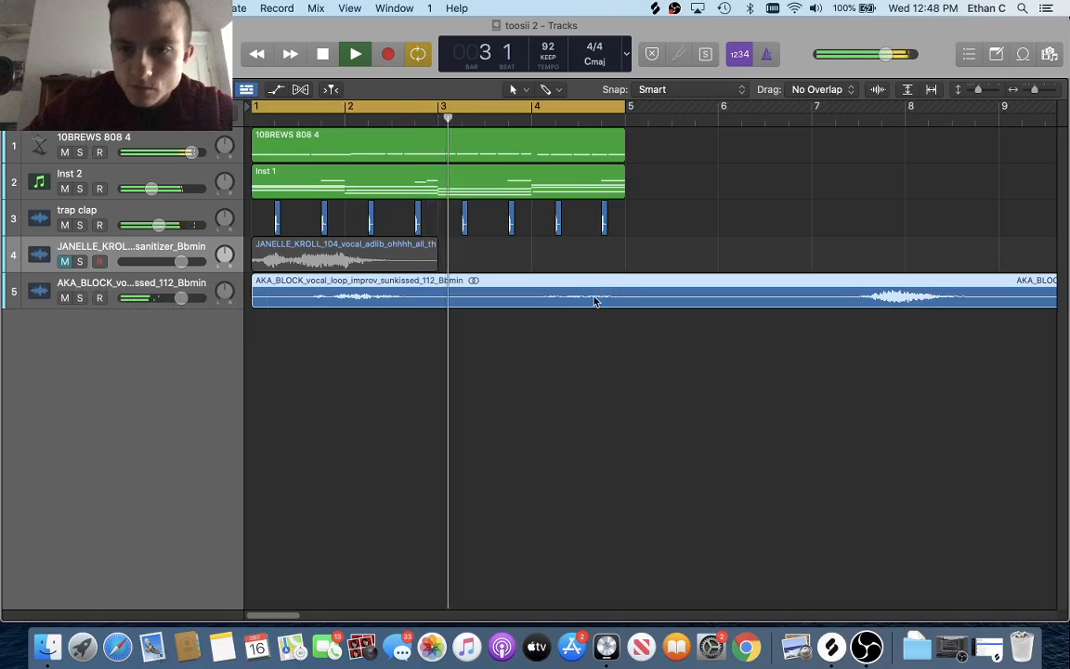
scroll(597, 297, right, 5)
scroll(826, 306, left, 4)
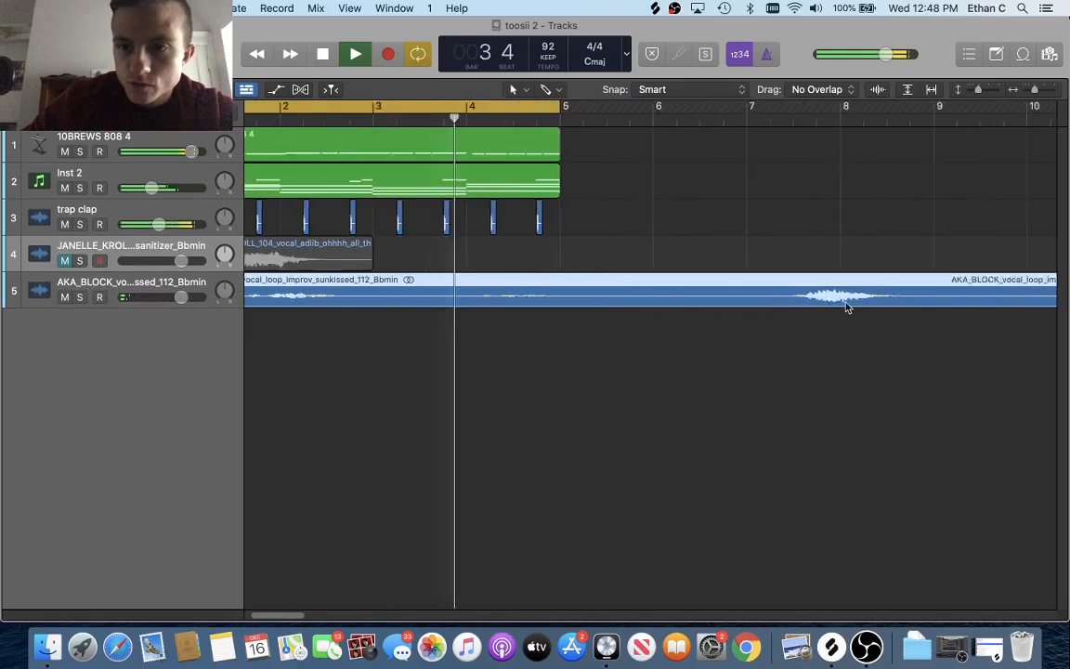
scroll(798, 306, left, 2)
click(862, 118)
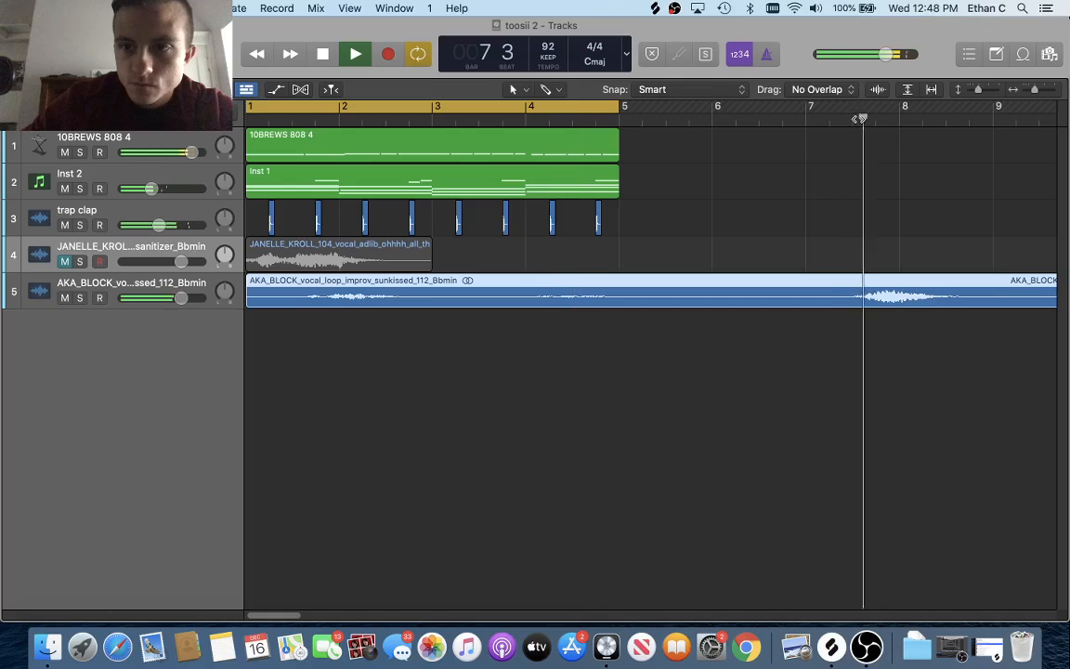
scroll(459, 263, left, 1)
key(space)
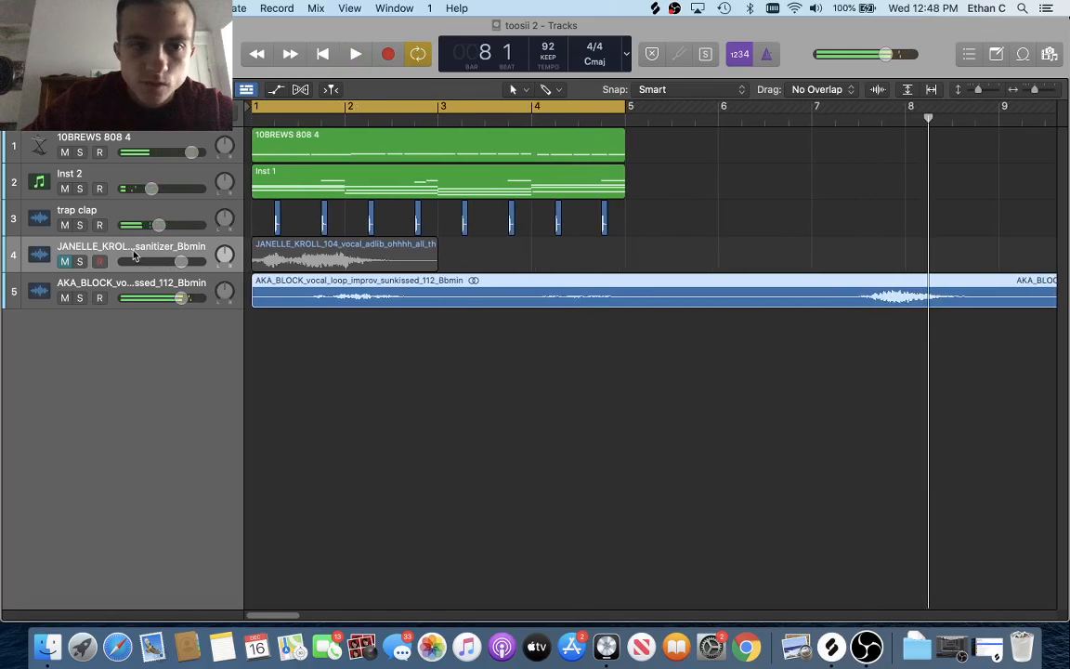
Delete the JANELLE_KROLL track together with its regions.
right_click(133, 255)
click(181, 360)
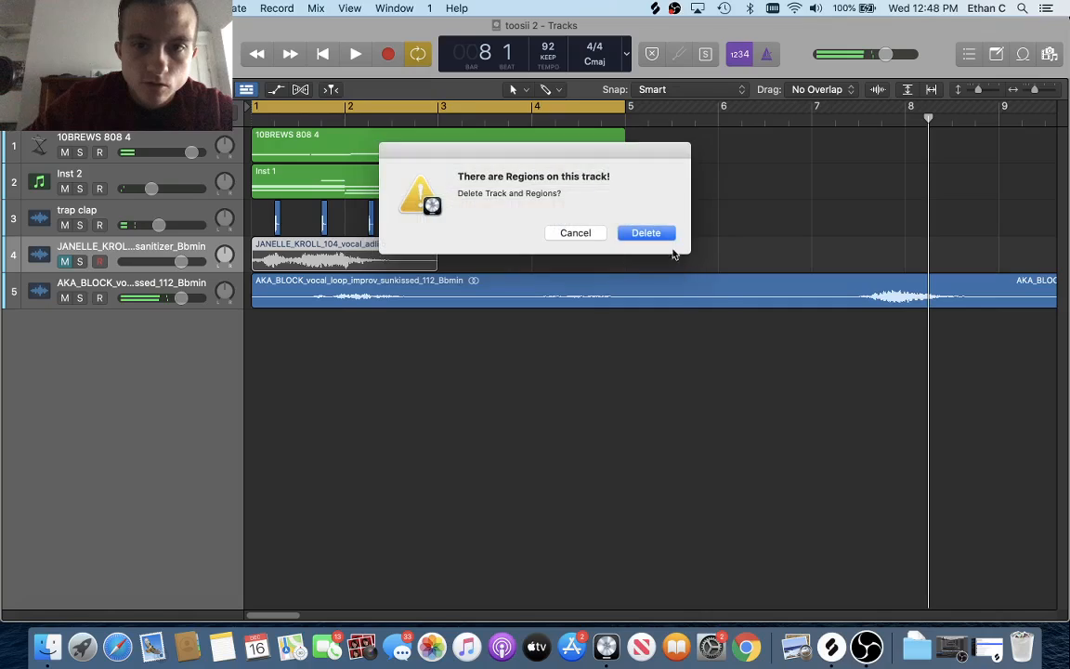
click(655, 236)
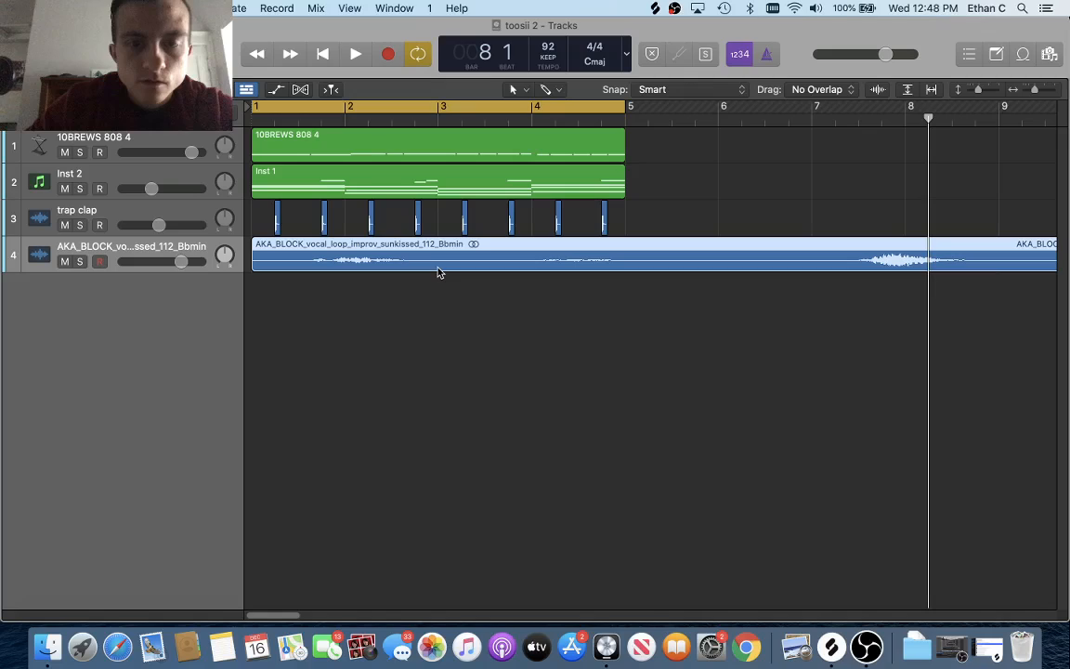
Copy the four-bar 808, Inst 1 and trap clap regions and paste them at bar 5.
key(super+Left)
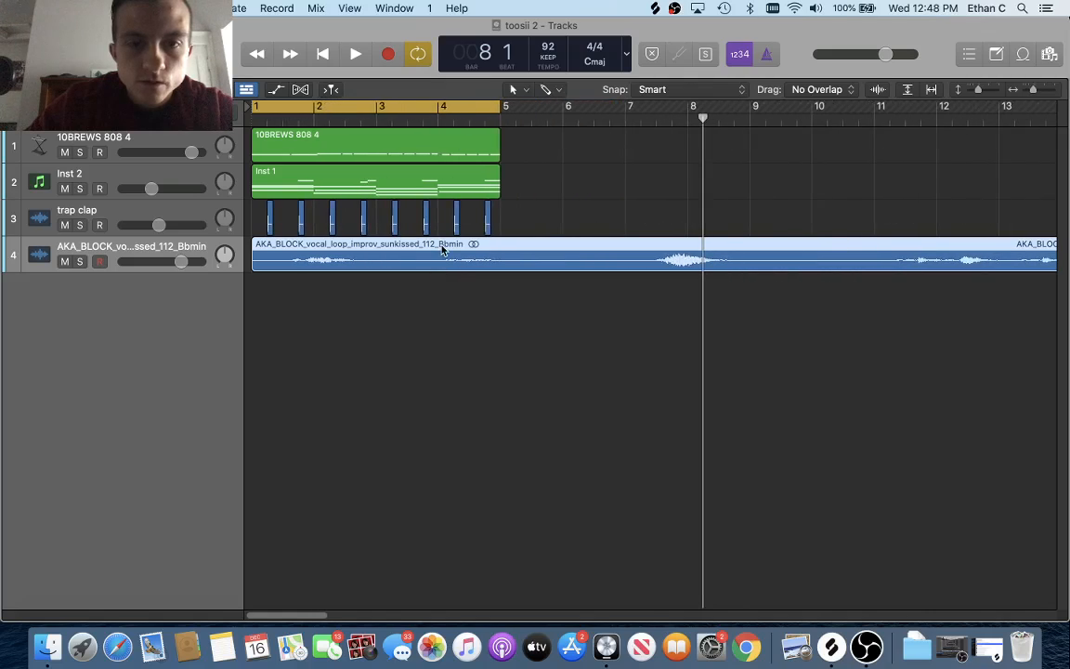
drag(544, 151, 252, 224)
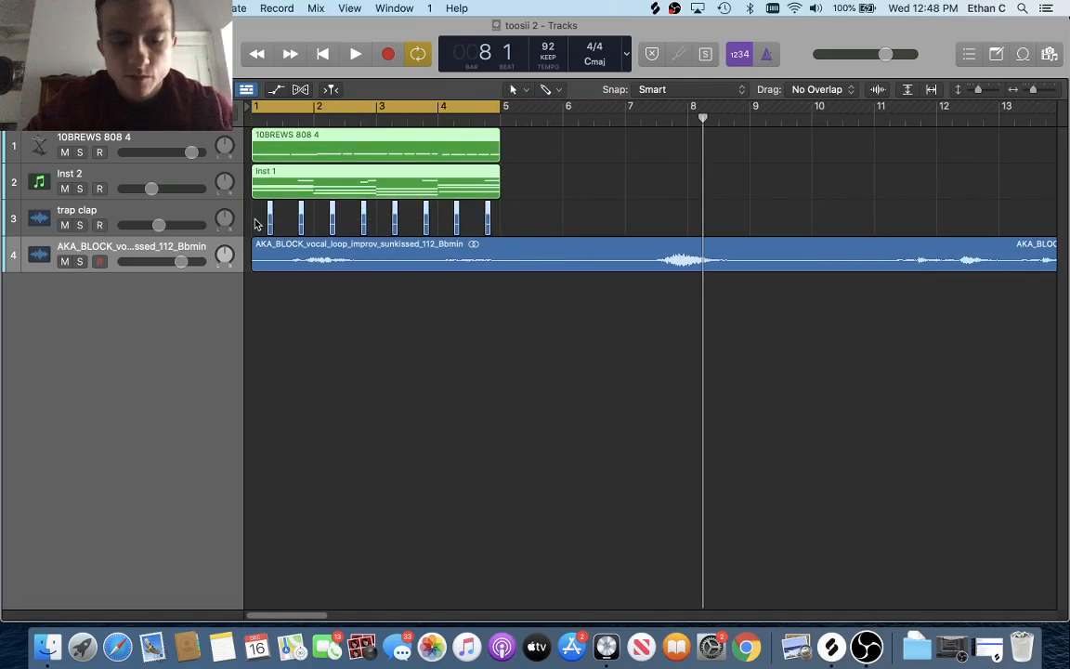
click(500, 121)
key(super+v)
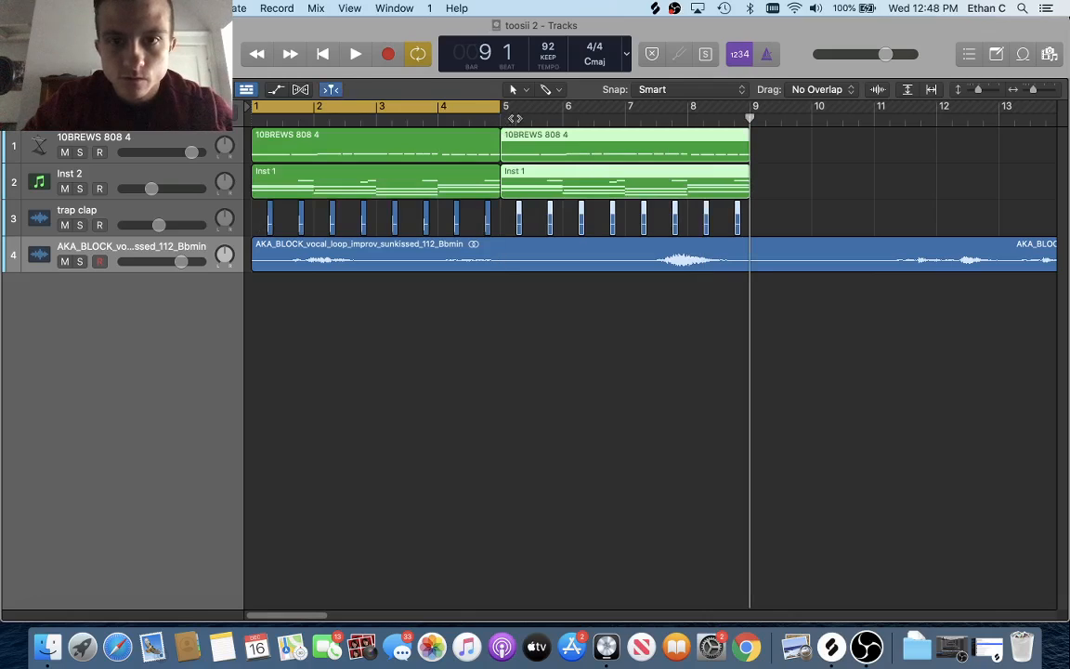
Extend the cycle range to bar 9, play the eight-bar section with the AKA_BLOCK vocal and stop playback.
drag(499, 110, 748, 113)
key(space)
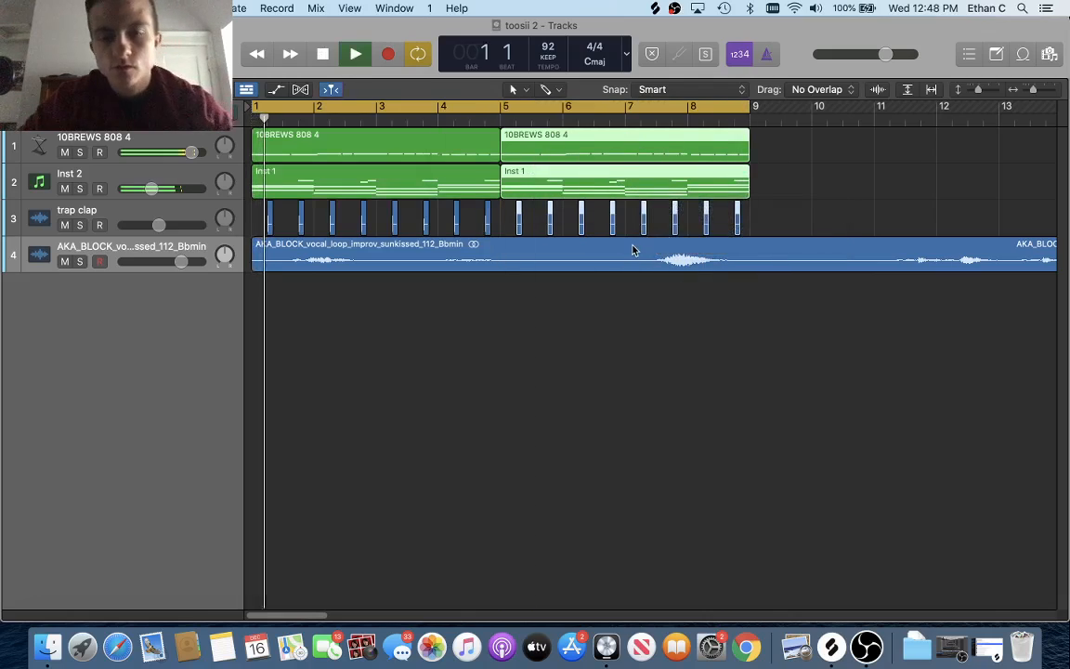
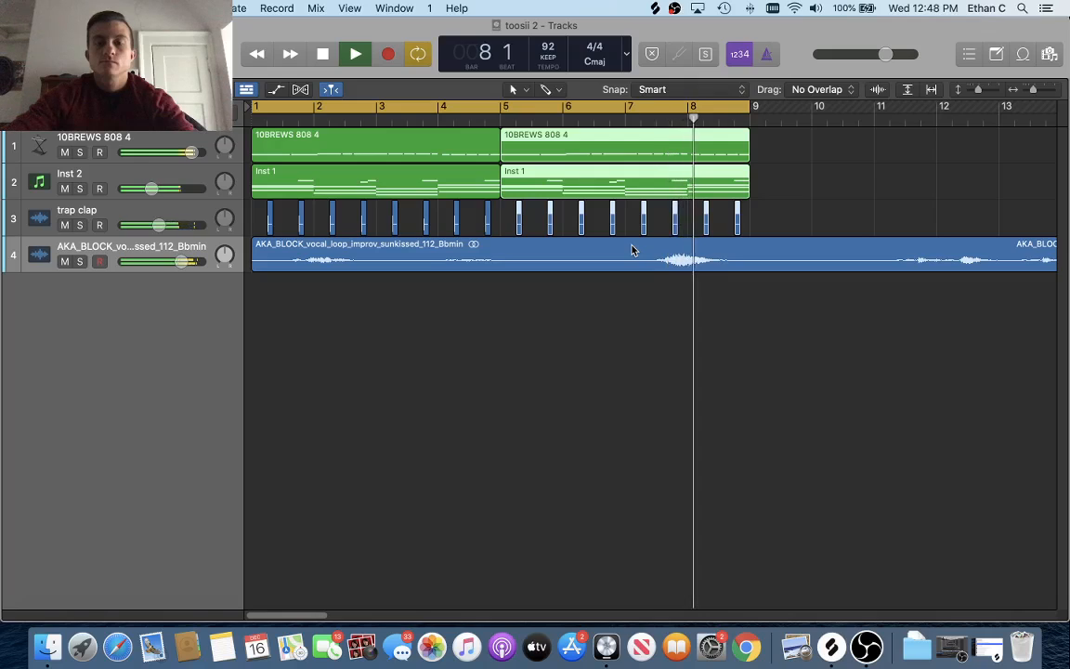
key(space)
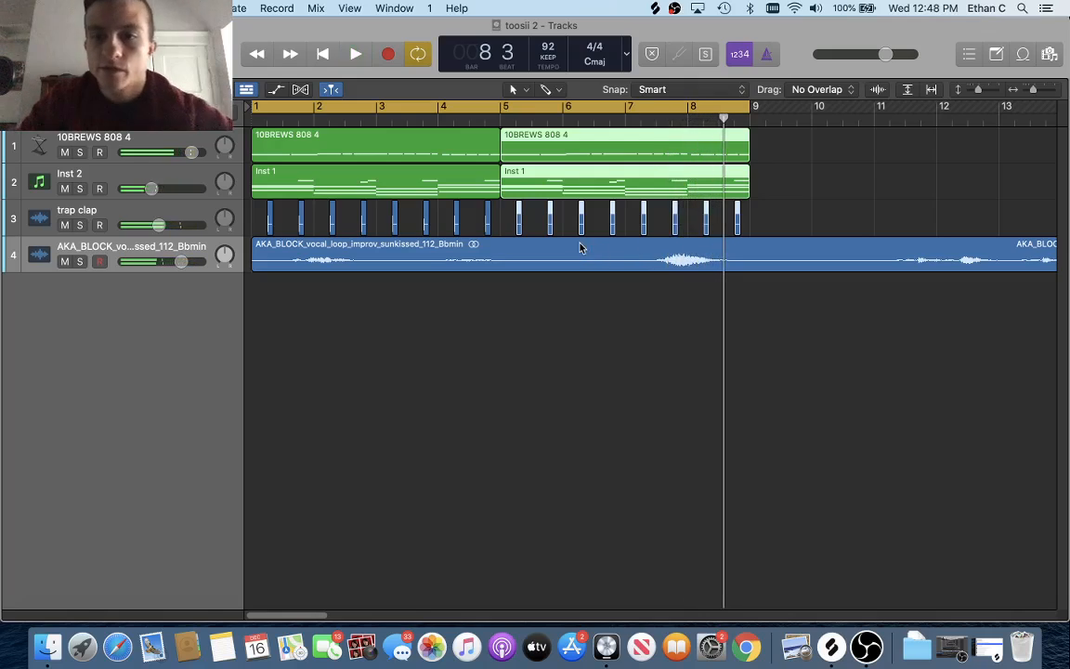
Inspect the full AKA_BLOCK vocal region and audition its remaining part from bar 12, then stop playback.
scroll(976, 265, down, 6)
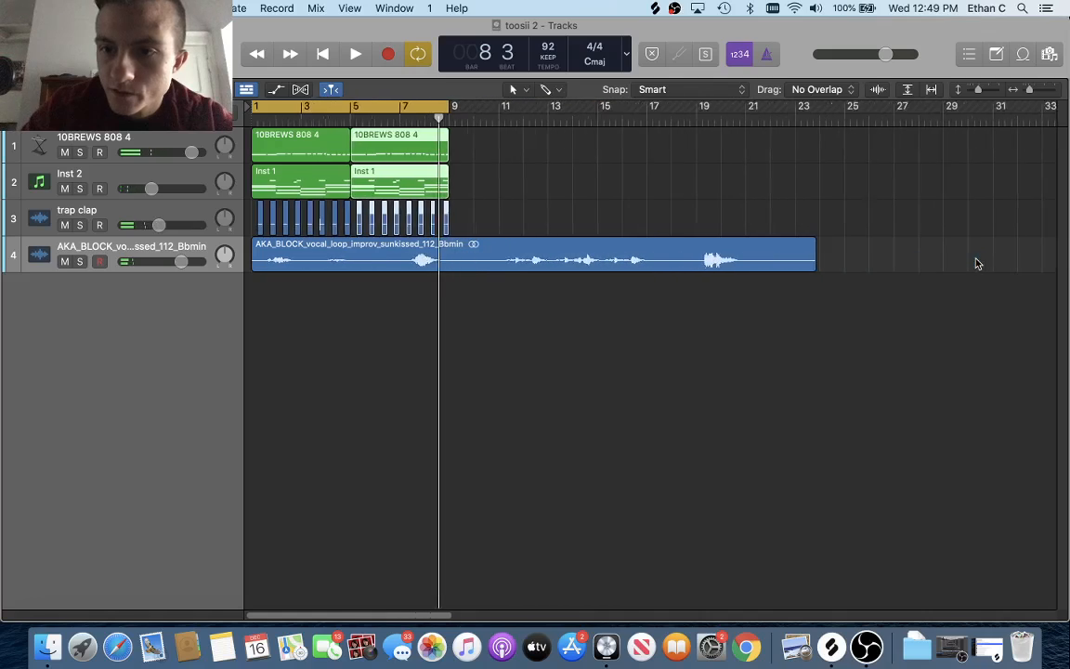
scroll(976, 264, up, 3)
scroll(975, 263, left, 3)
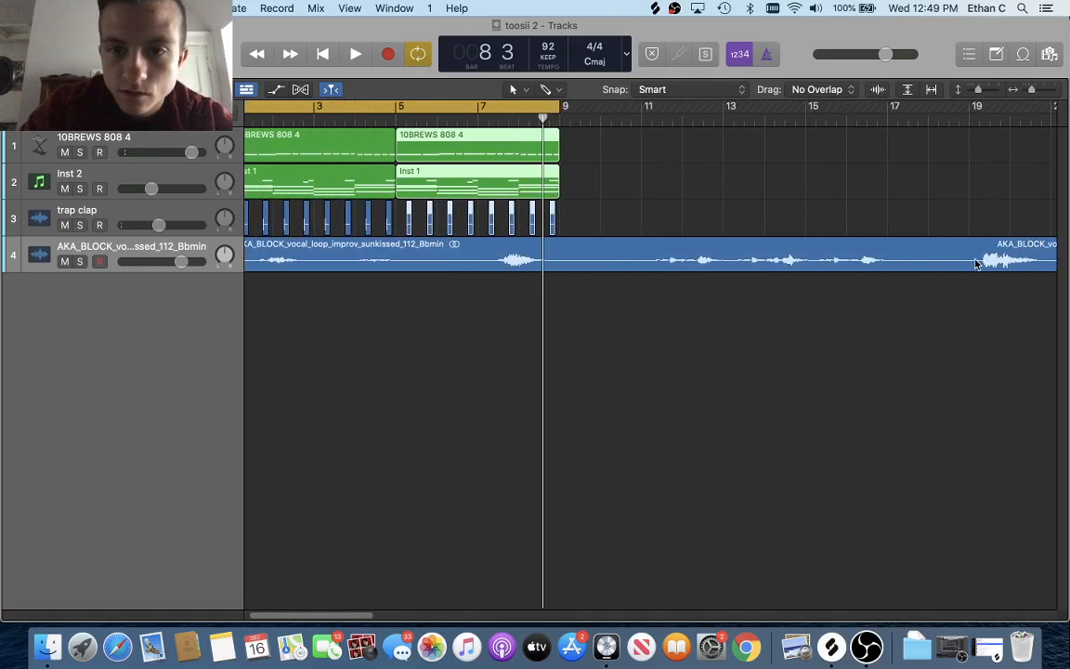
scroll(975, 264, down, 3)
key(space)
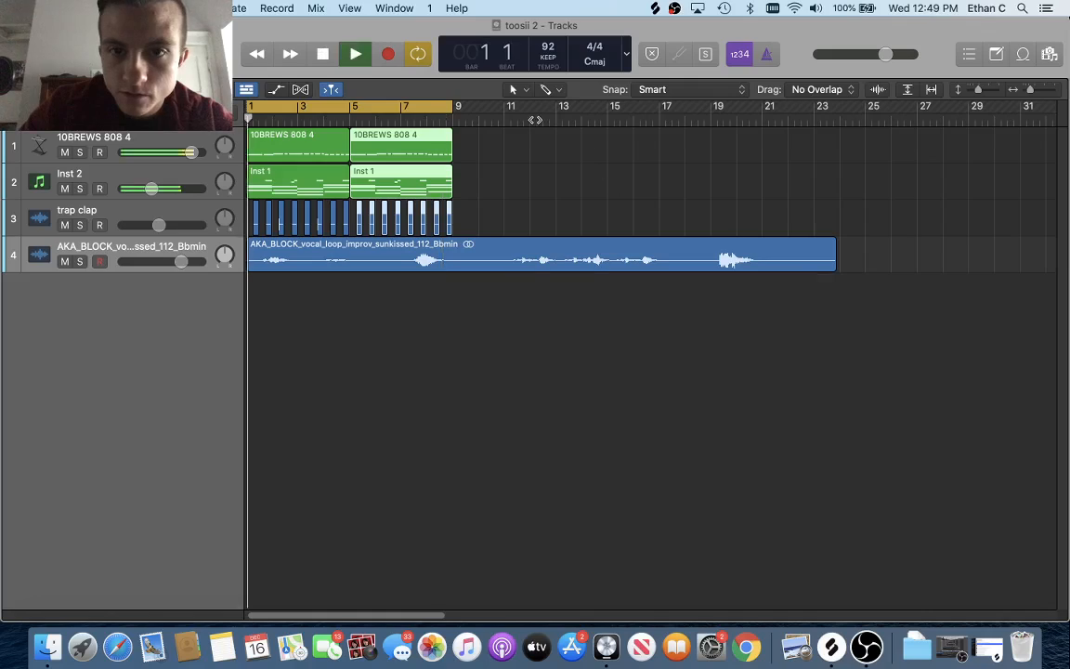
click(533, 120)
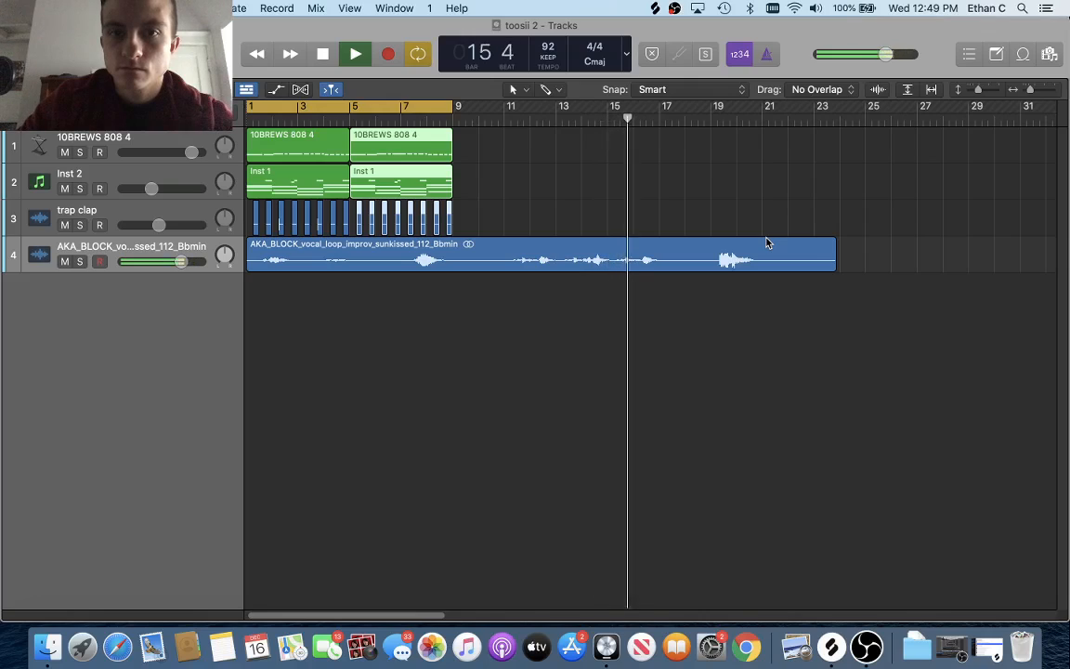
key(space)
Copy the first eight bars of 808, Inst 1 and trap clap regions, paste them at bar 9 and start playback.
scroll(534, 186, left, 1)
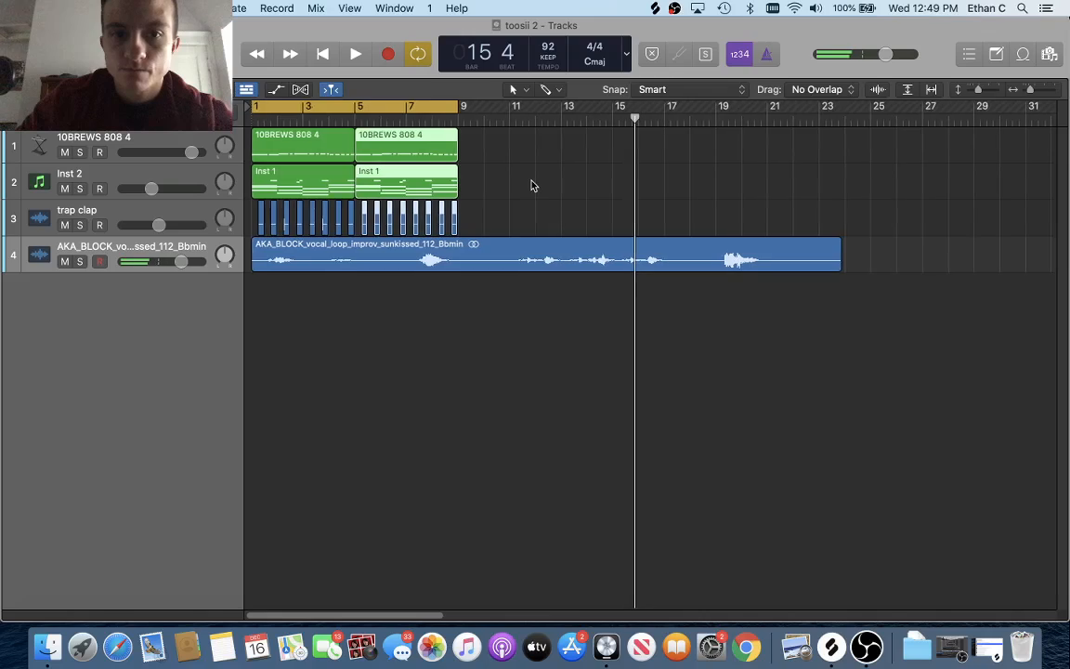
drag(504, 141, 265, 225)
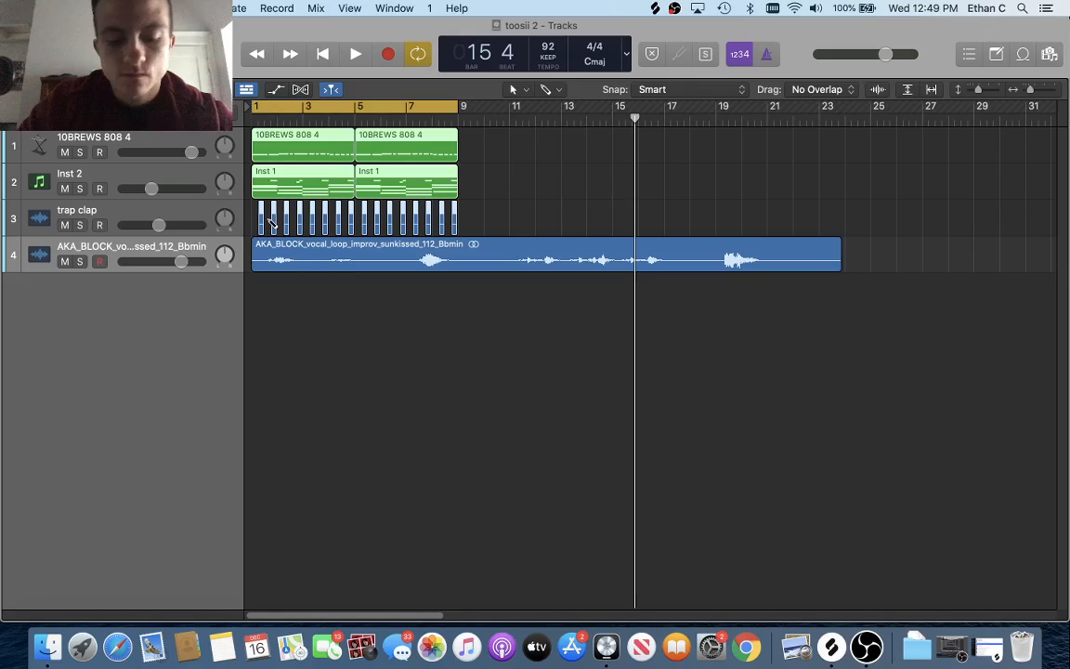
click(459, 120)
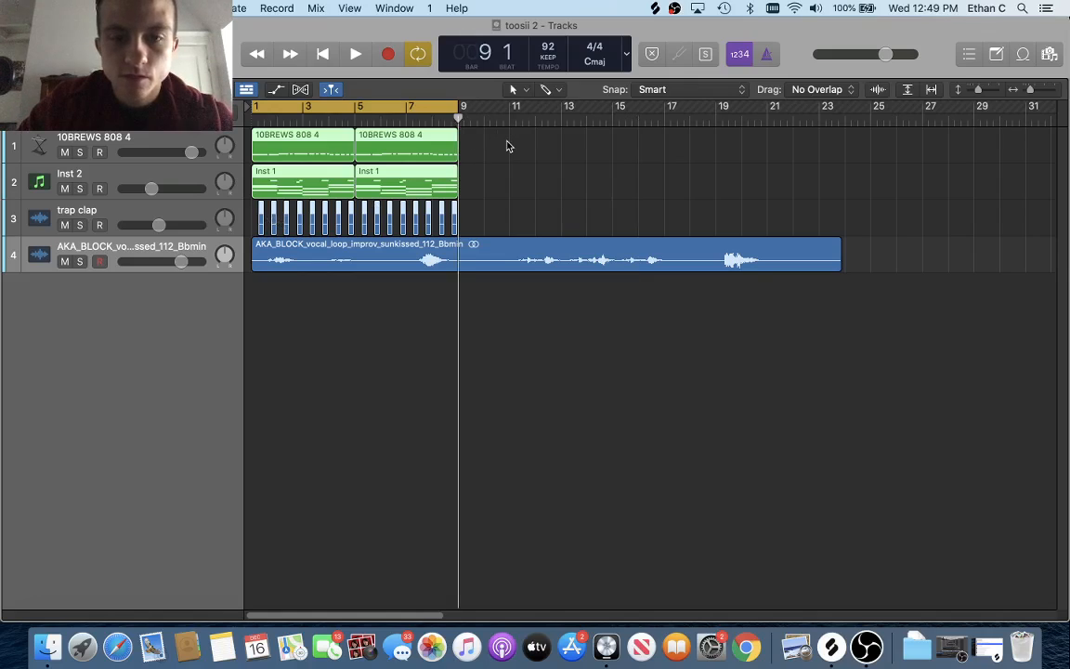
key(super+v)
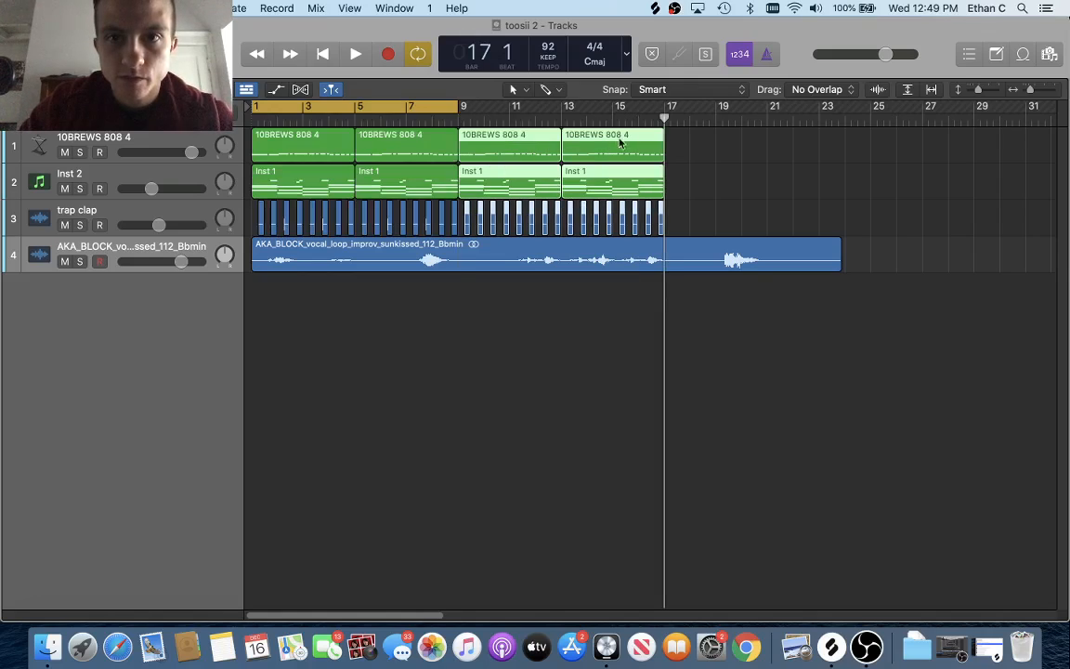
key(space)
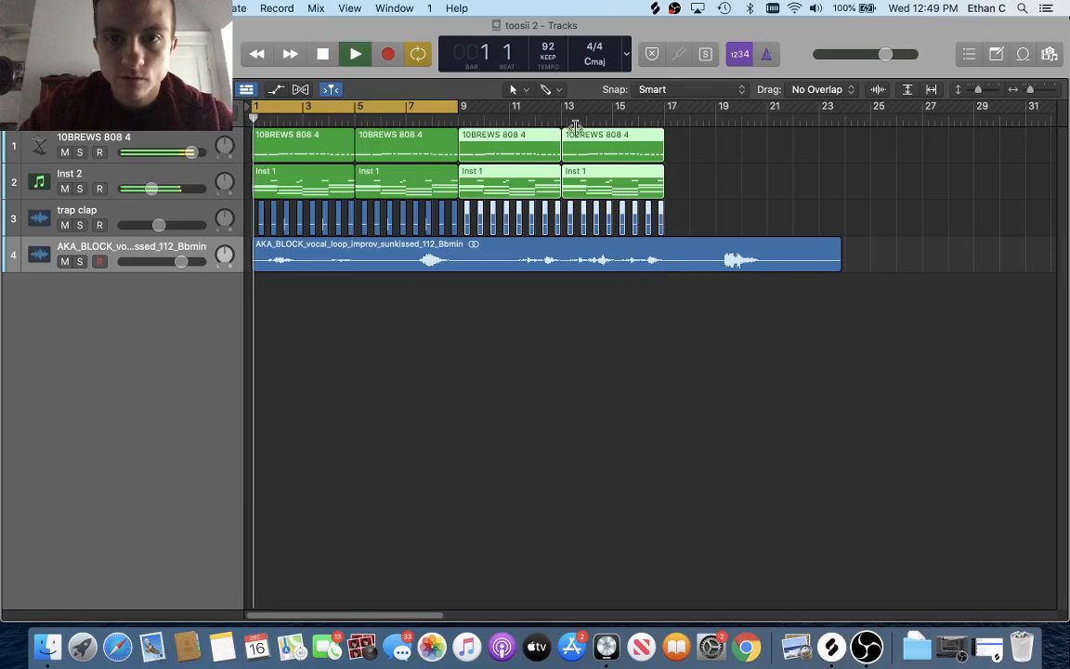
Insert the FF Pro-Q 3 equalizer on the AKA_BLOCK vocal track and load its low cut preset.
click(586, 120)
click(523, 120)
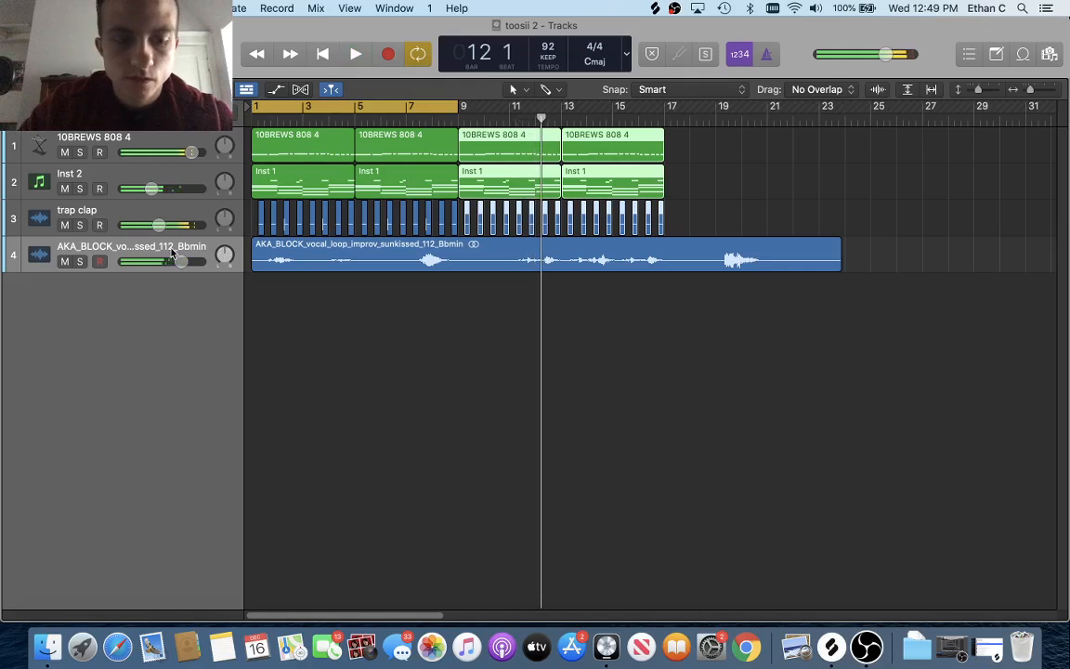
key(x)
click(239, 249)
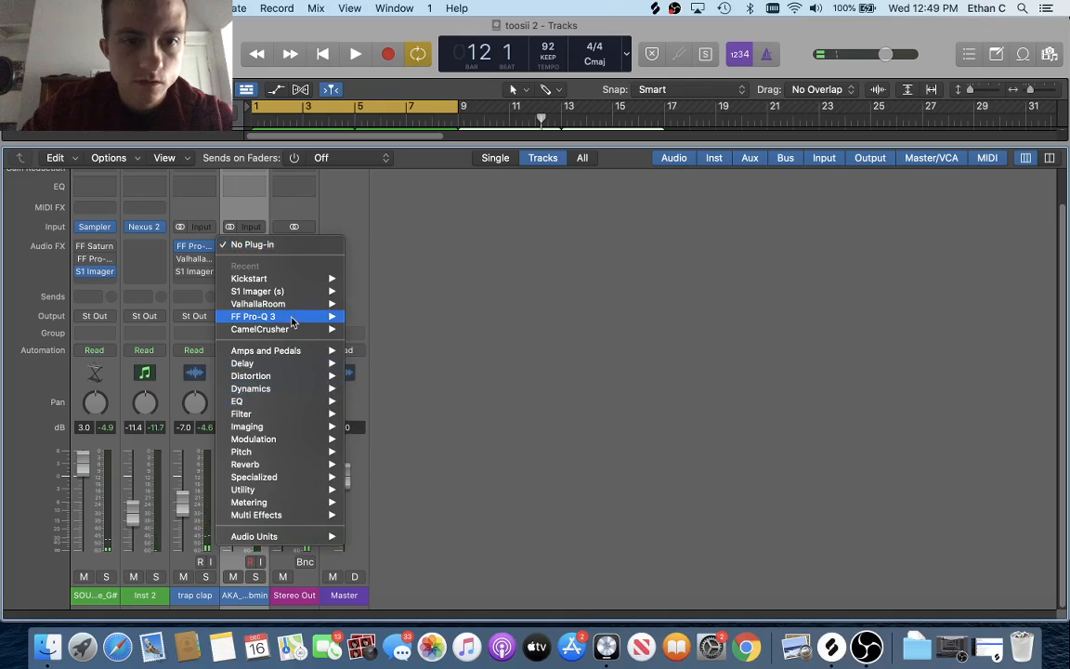
mouse_move(330, 316)
click(371, 317)
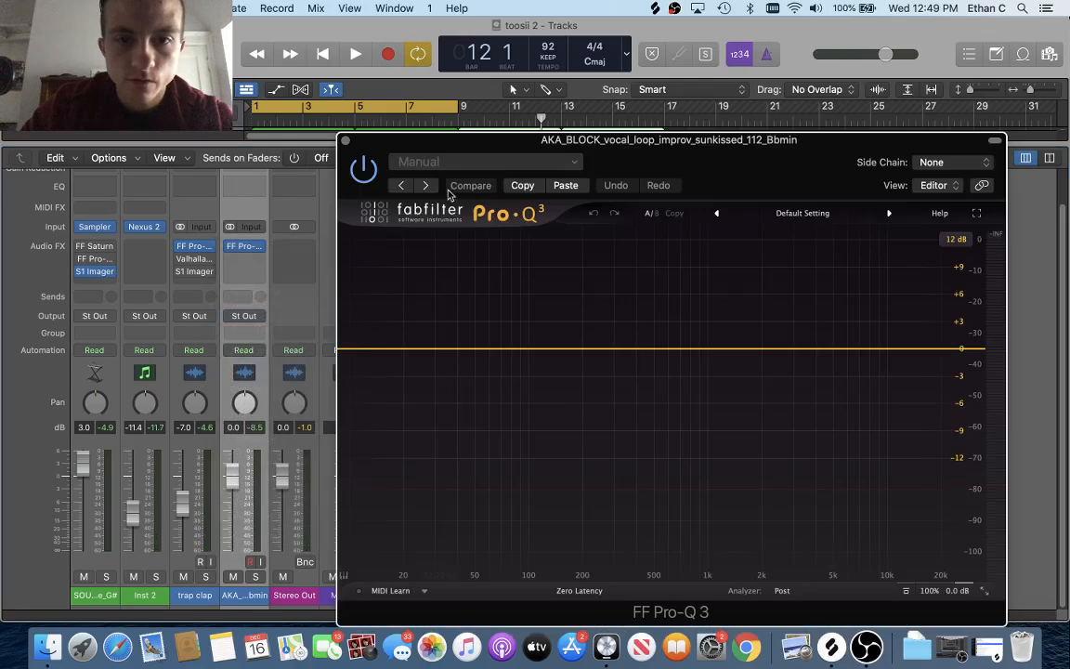
click(394, 160)
click(415, 452)
Add a 12 dB/oct high cut band at about 479 Hz to the vocal's equalizer during playback, then close the plug-in.
key(space)
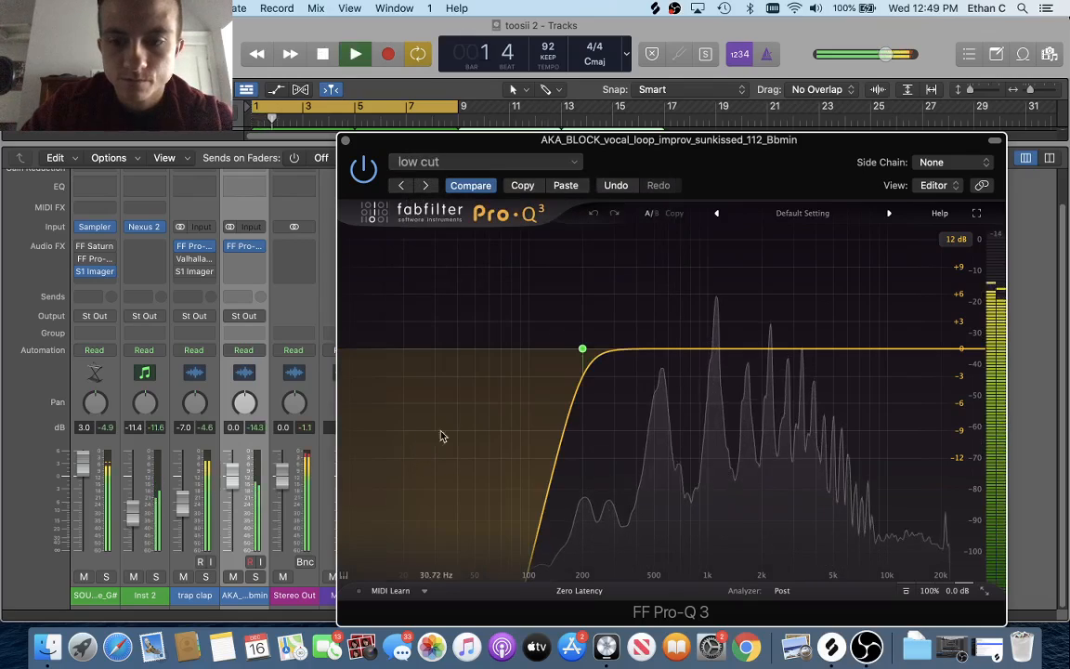
click(844, 351)
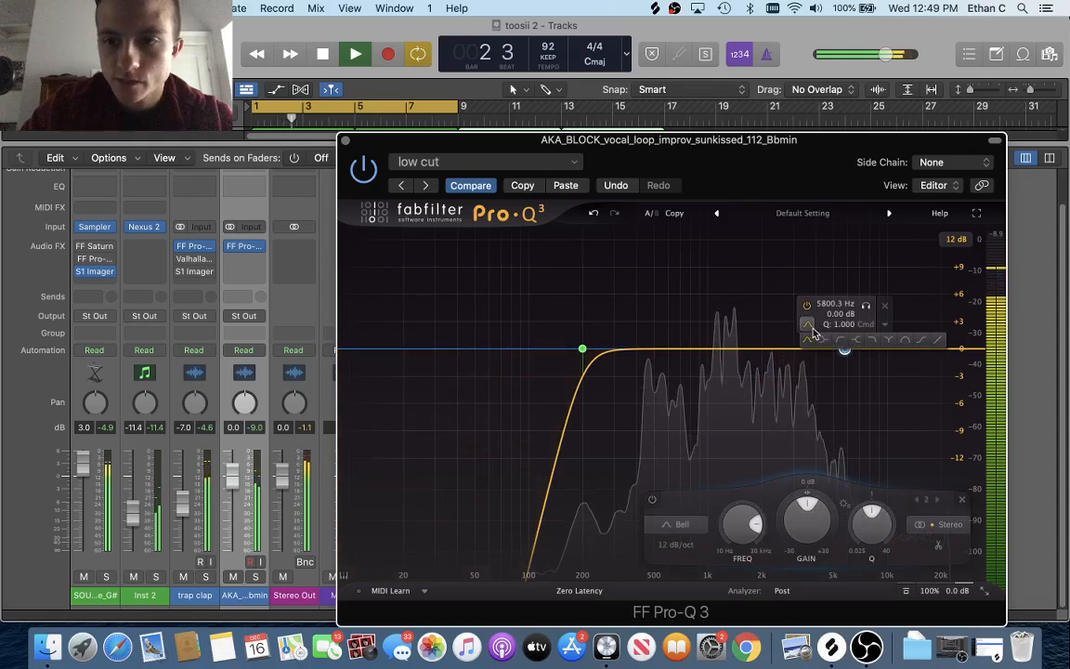
click(873, 345)
drag(844, 350, 720, 345)
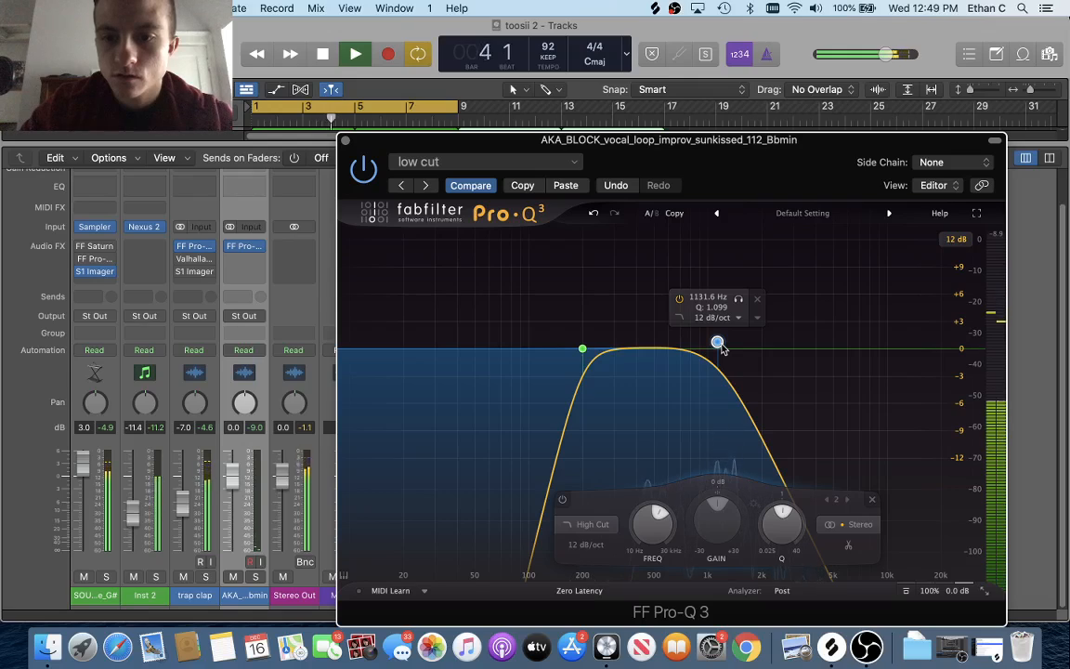
drag(718, 343, 681, 344)
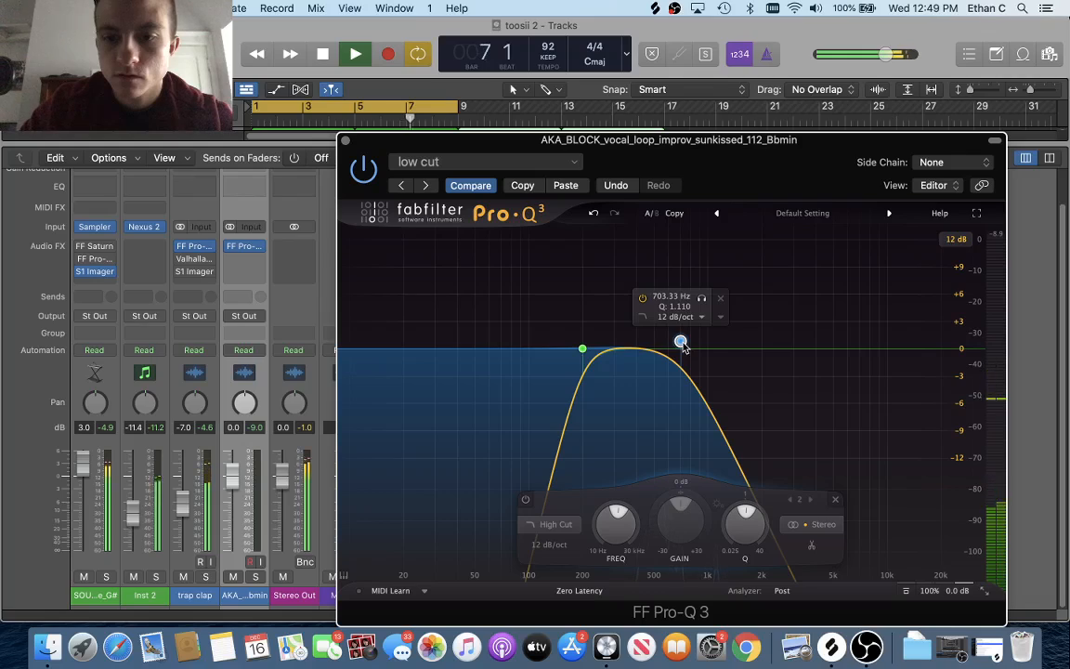
drag(681, 344, 655, 351)
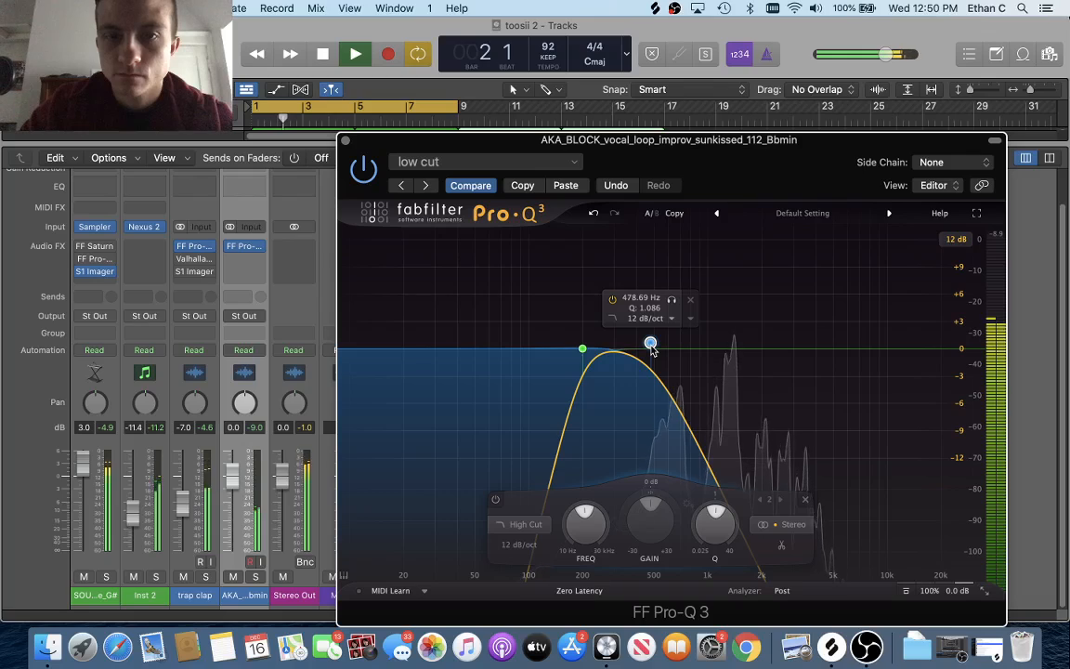
click(345, 140)
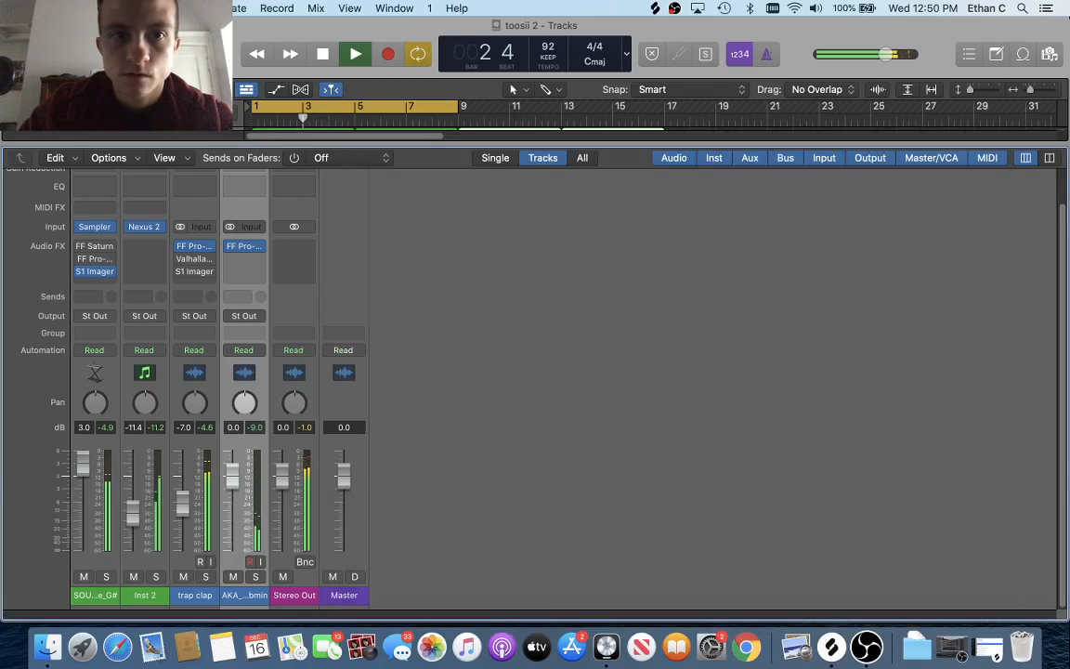
Play the beat from bar 1 to hear the filtered vocal, then stop playback.
key(x)
key(space)
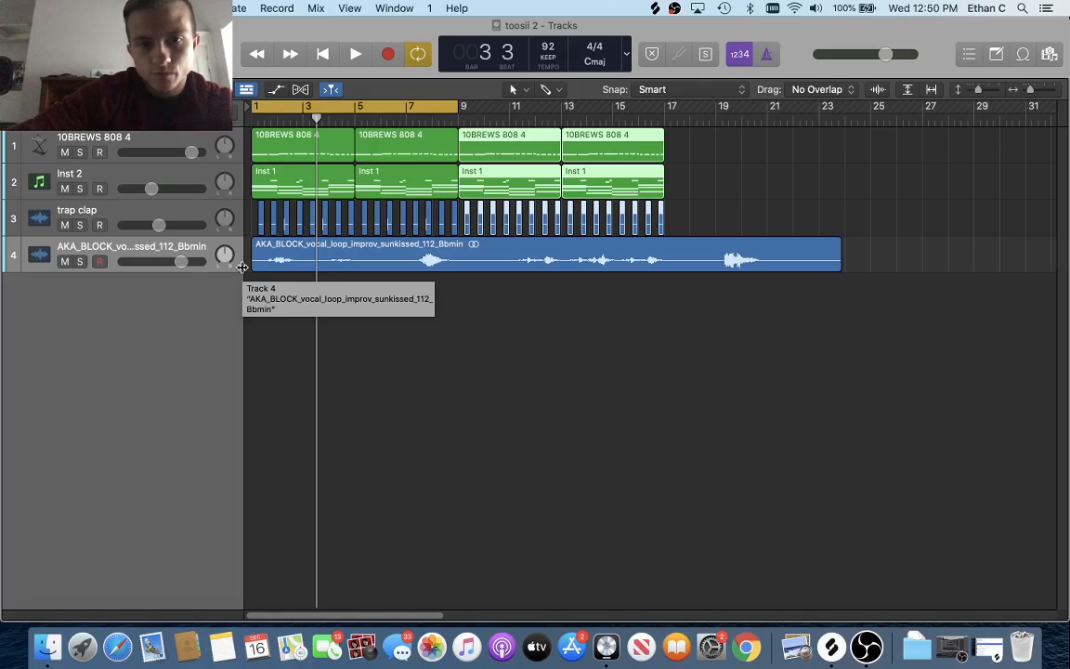
key(Return)
key(space)
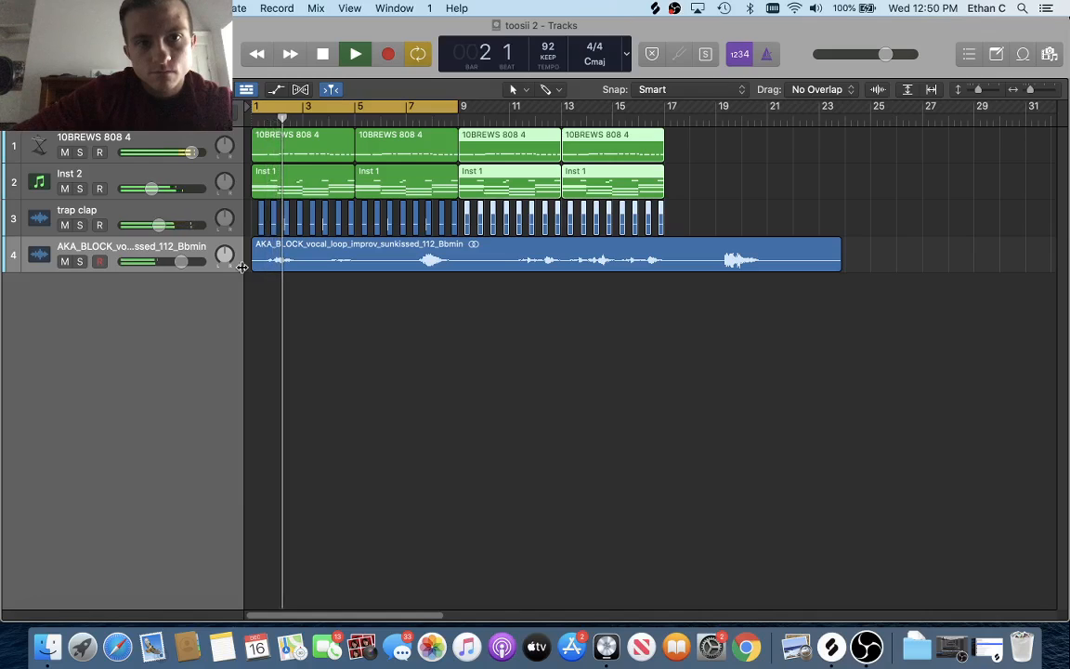
key(space)
Insert ValhallaRoom on the AKA_BLOCK vocal track with the vocal drop preset and audition it briefly.
key(x)
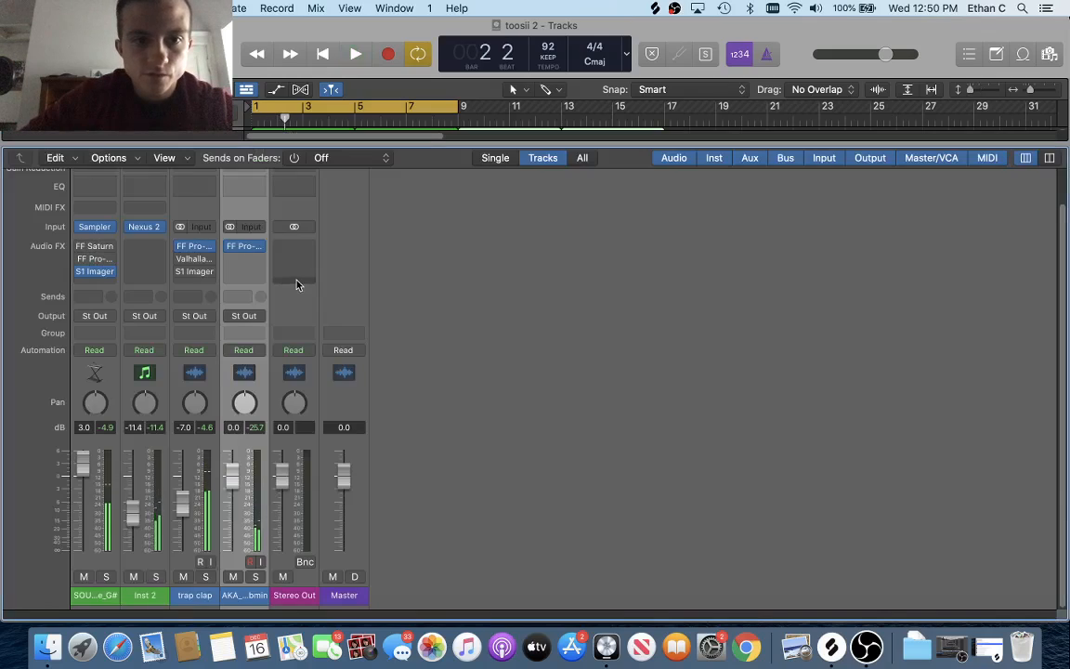
click(244, 258)
mouse_move(329, 330)
click(381, 329)
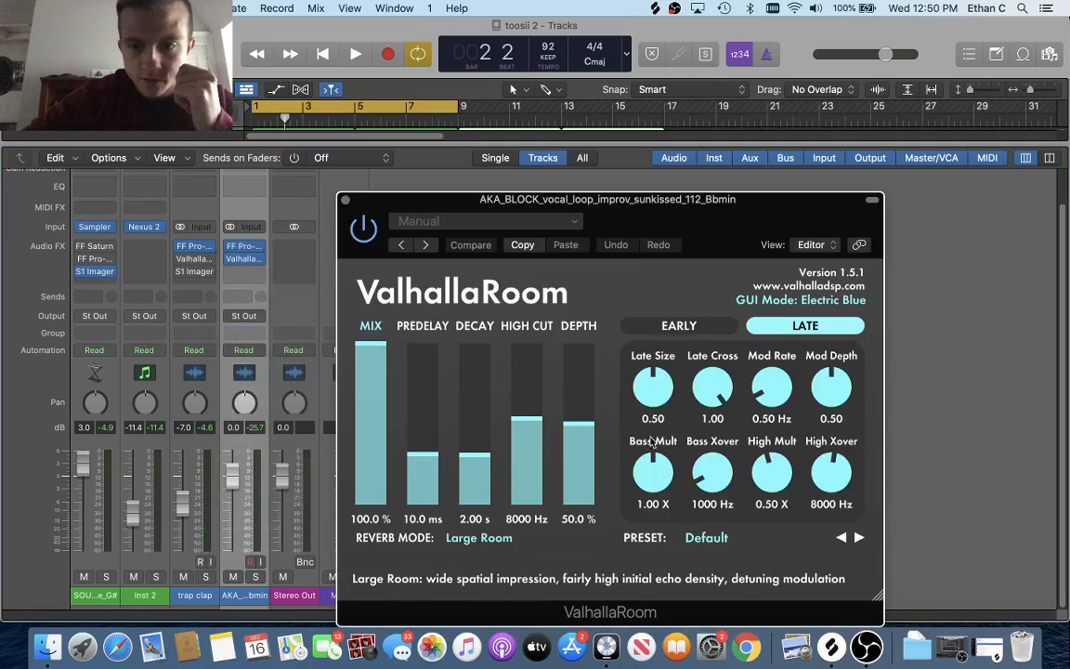
click(719, 538)
click(714, 239)
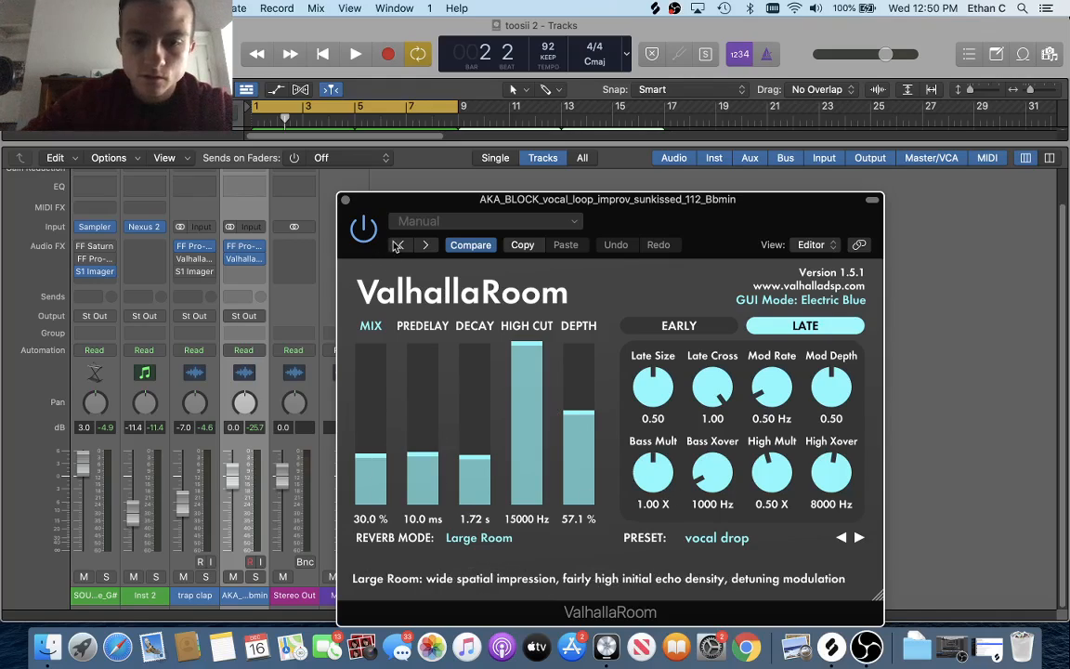
drag(374, 206, 315, 187)
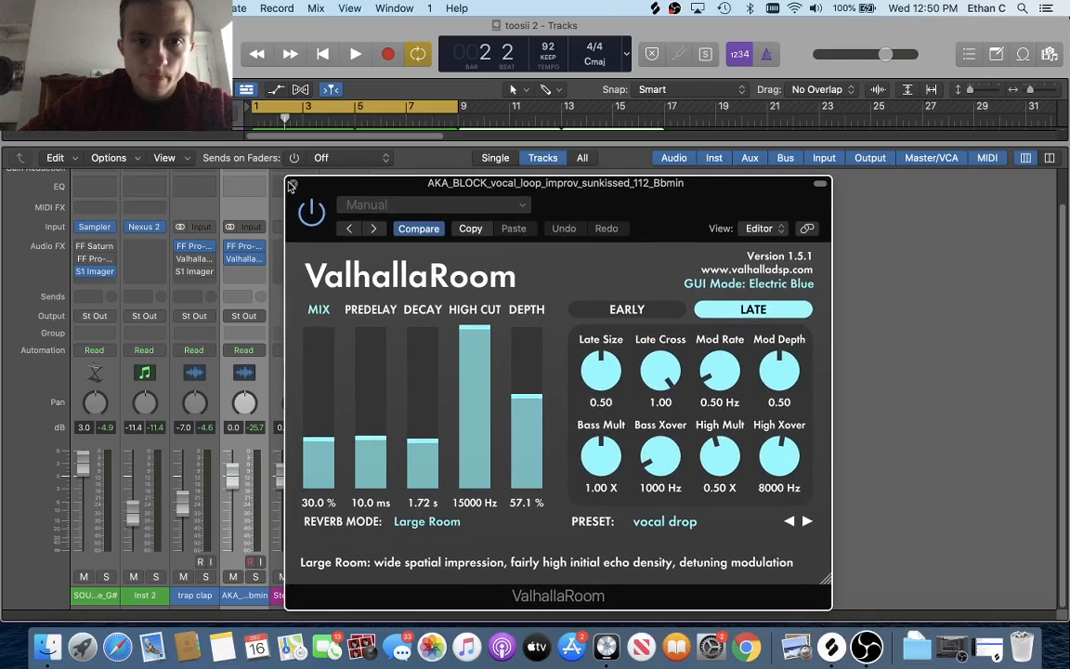
click(289, 185)
key(space)
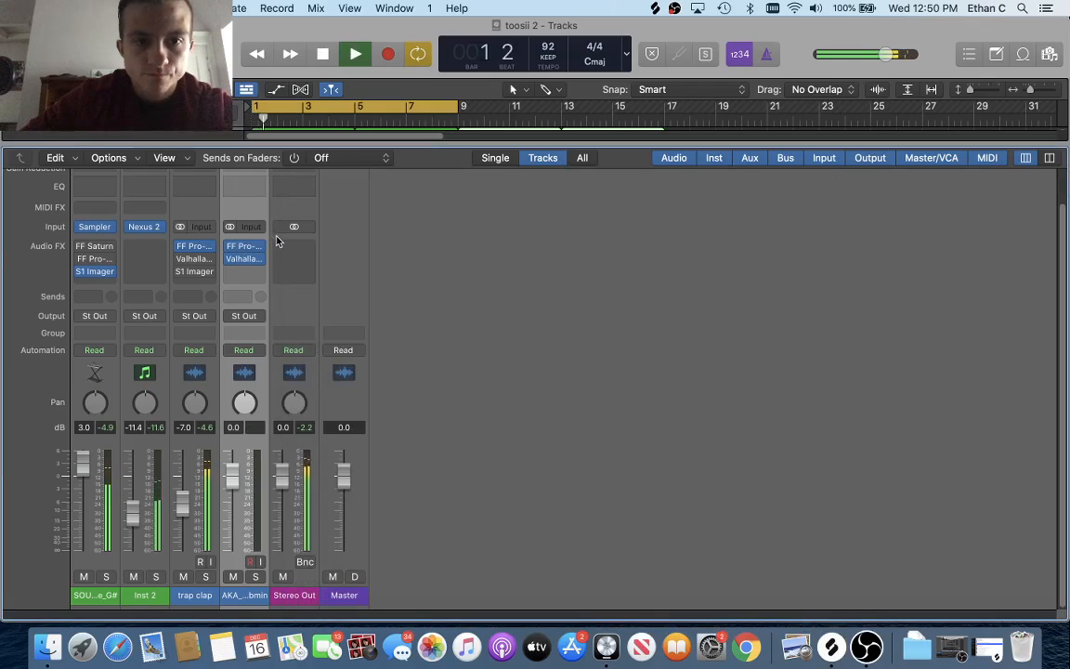
key(space)
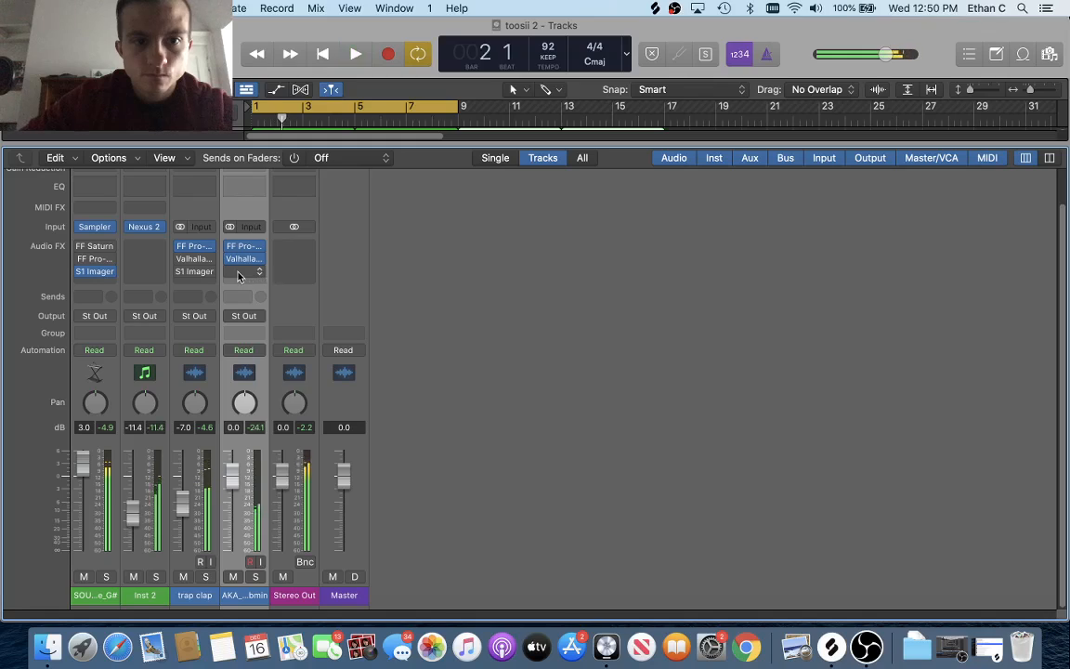
Insert the stereo S1 Imager on the AKA_BLOCK vocal track, load the wide setting preset and close the plug-in.
click(239, 275)
mouse_move(326, 342)
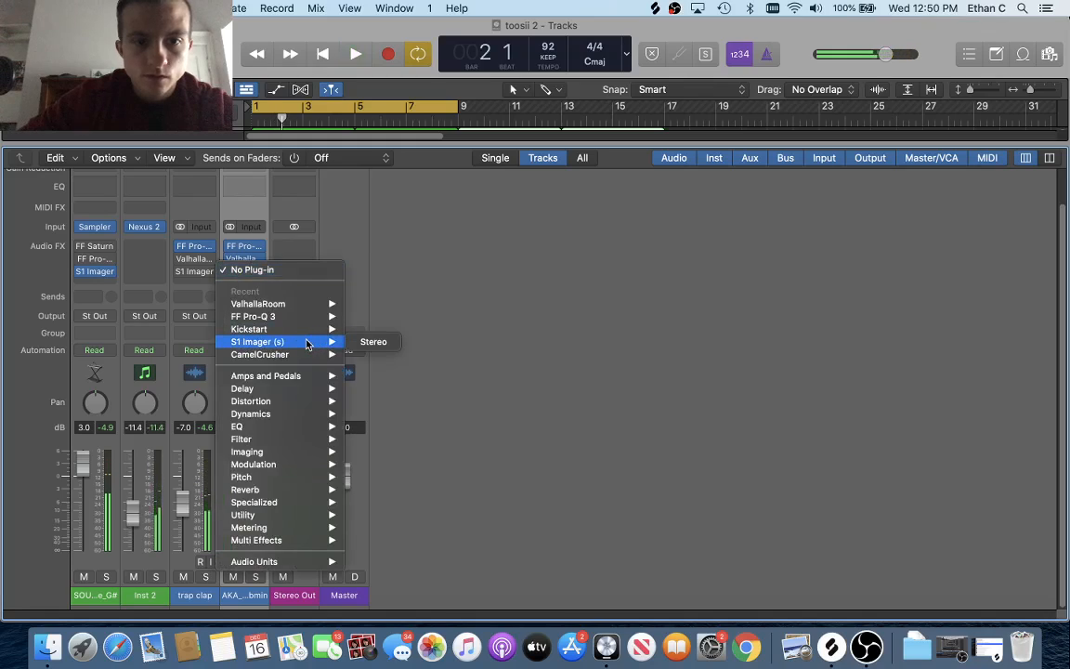
click(373, 341)
click(422, 232)
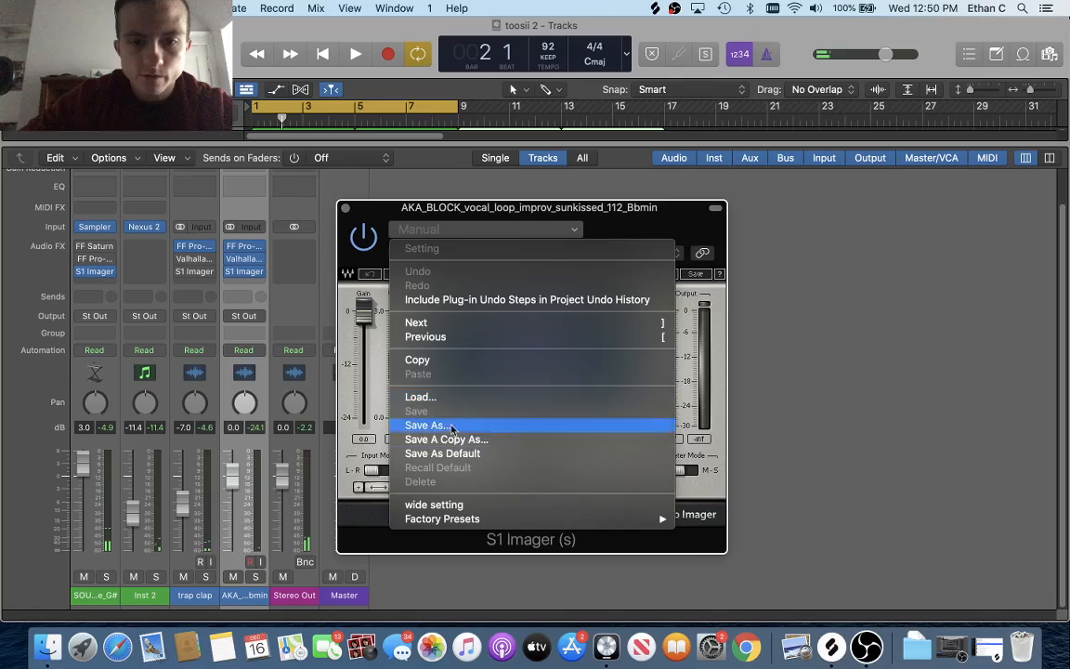
click(434, 504)
click(345, 207)
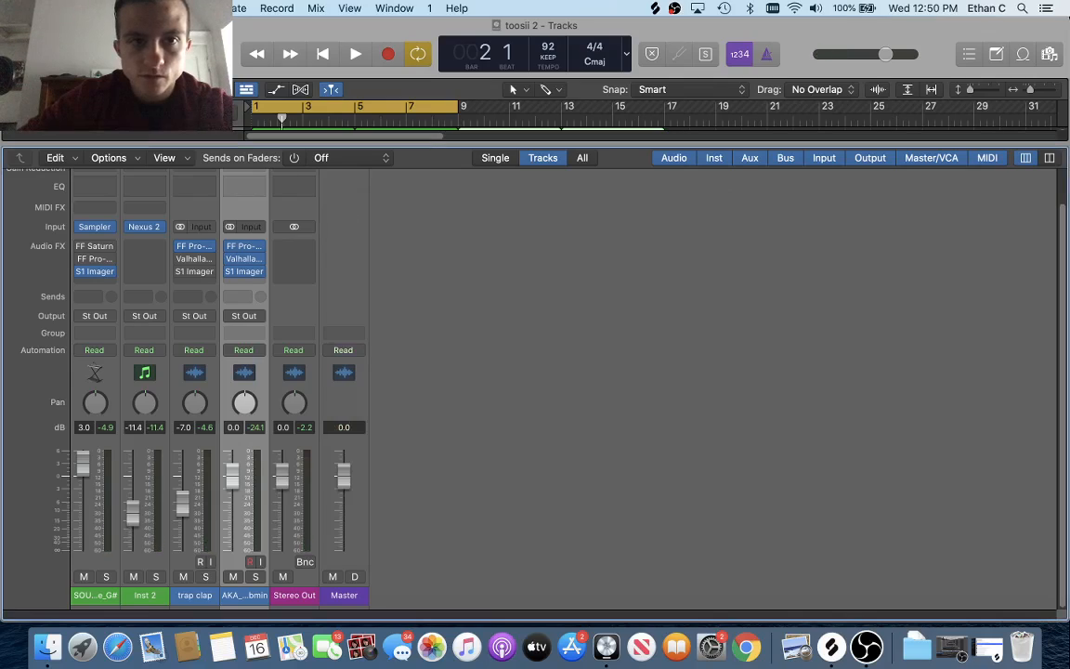
Play the beat with the processed vocal and inspect the S1 Imager's width settings on the vocal track.
key(x)
key(space)
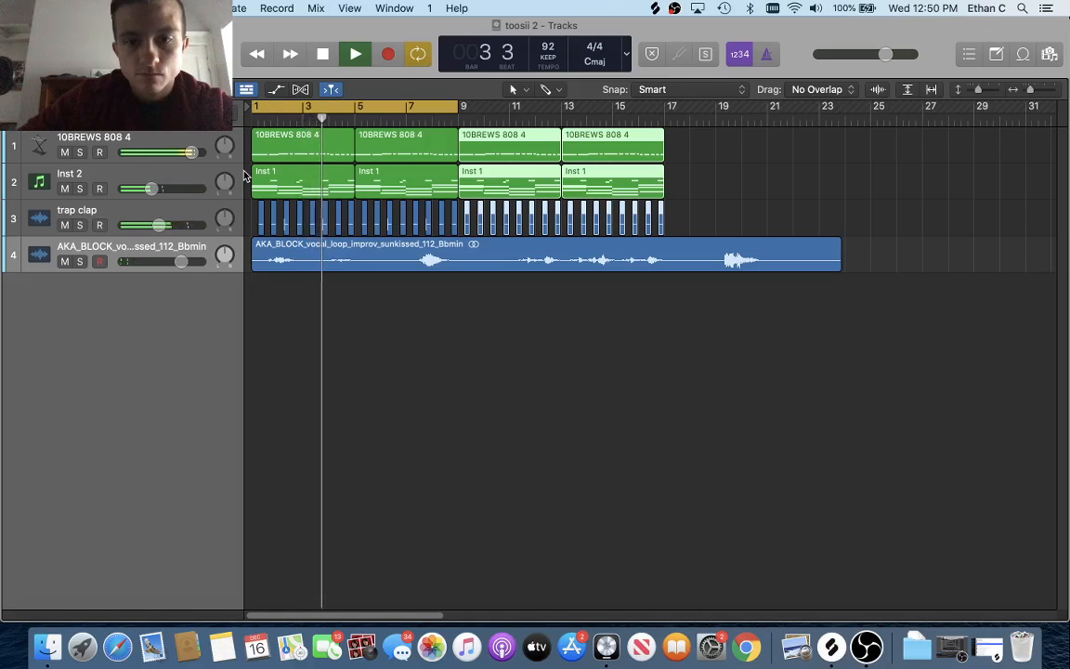
key(x)
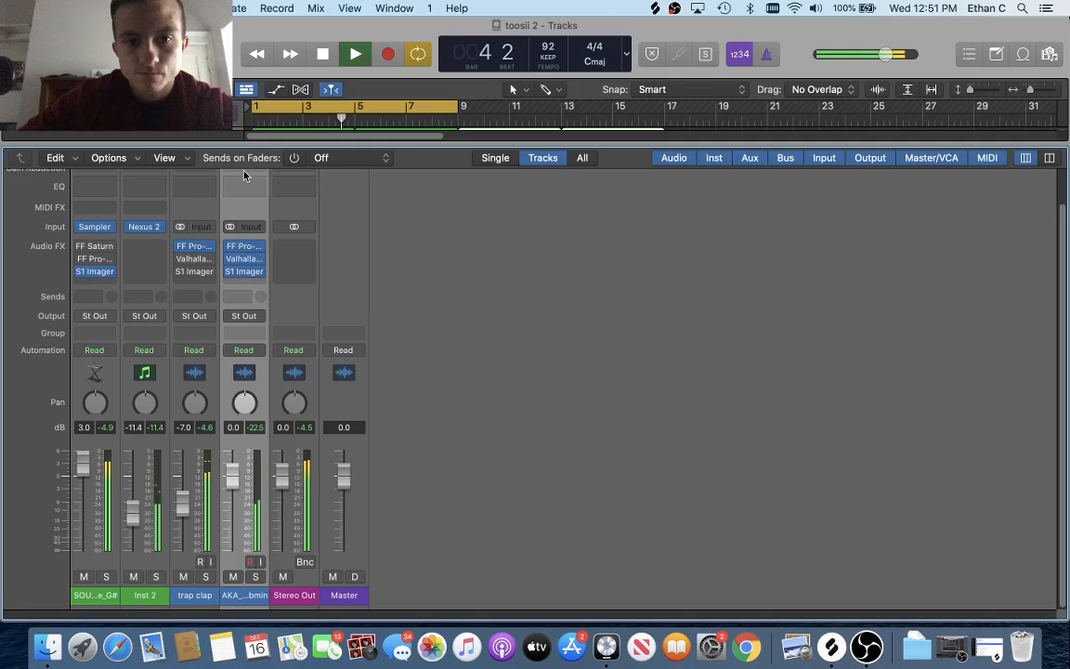
click(243, 272)
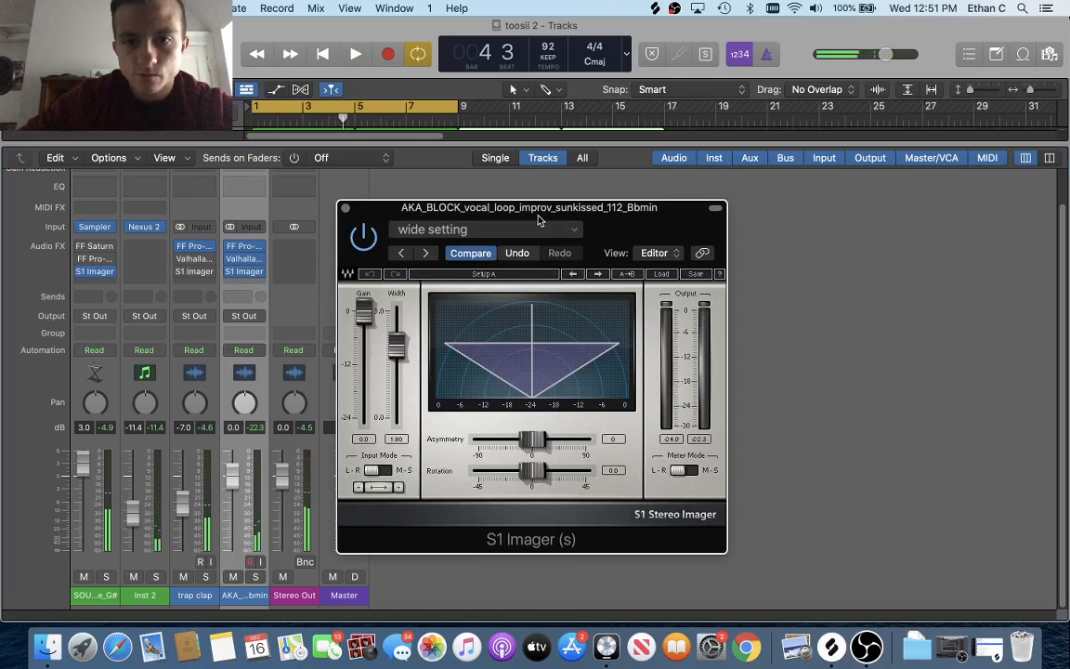
drag(533, 206, 493, 185)
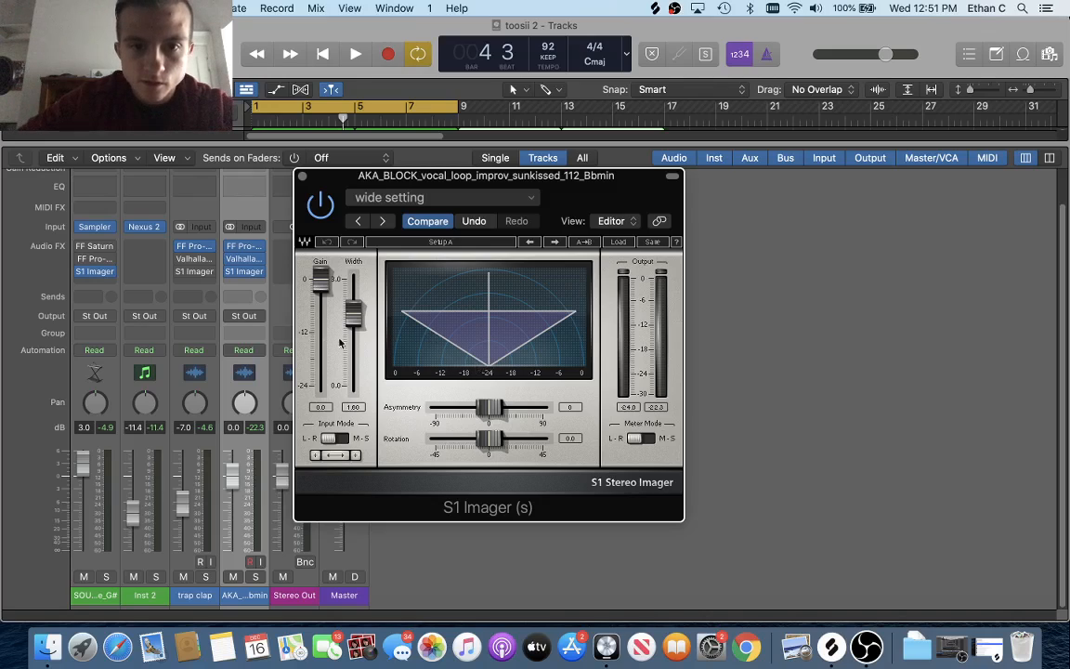
drag(334, 185, 320, 162)
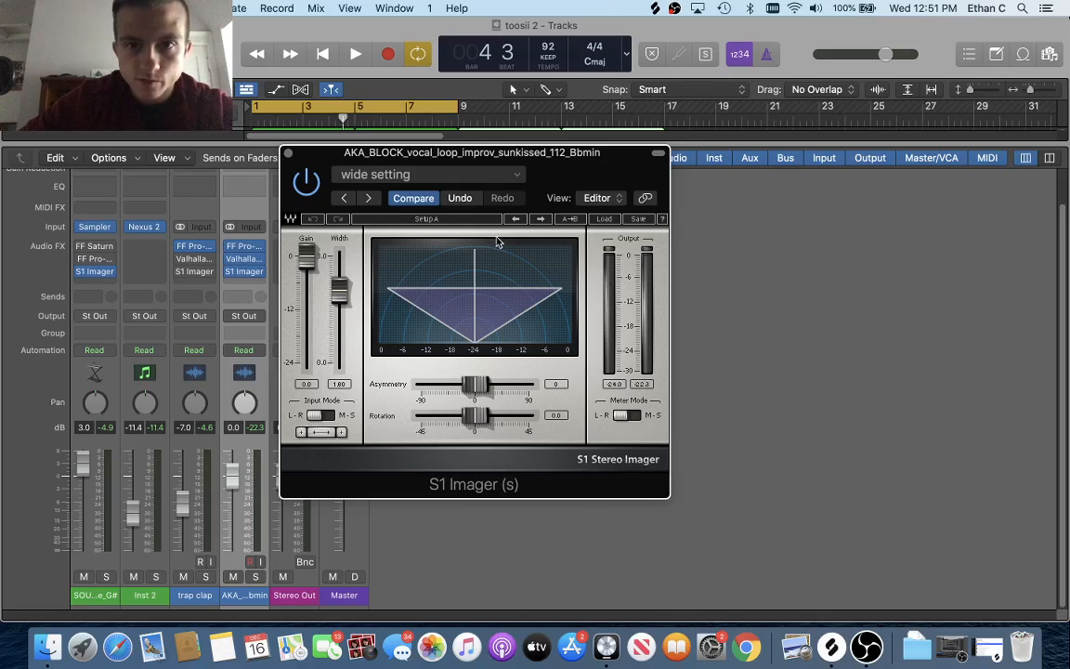
drag(583, 169, 708, 218)
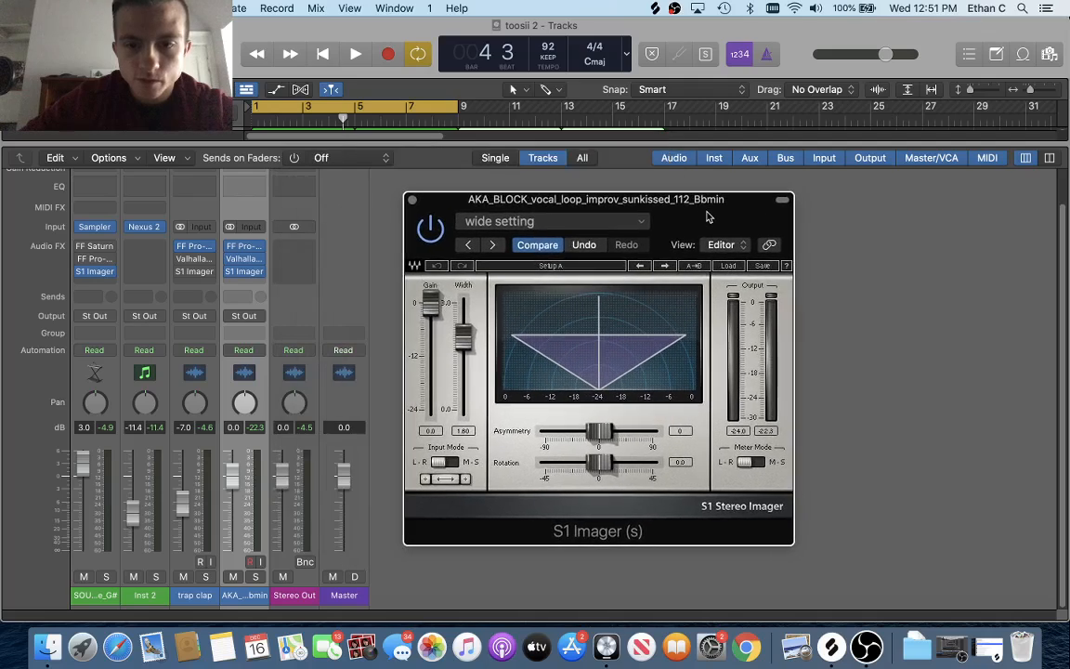
click(413, 202)
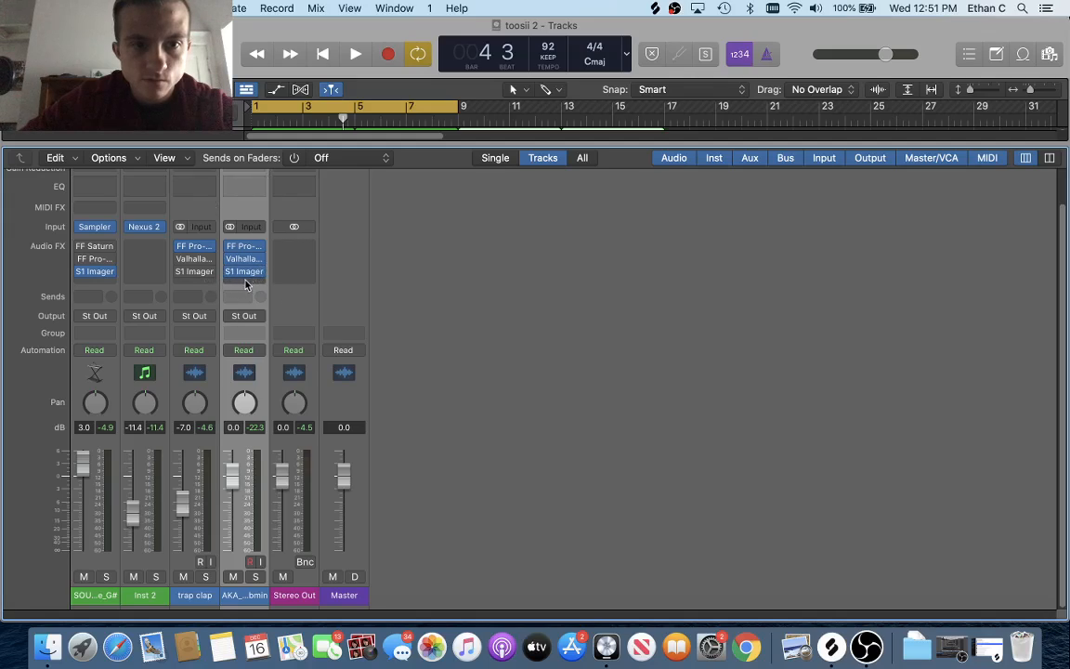
key(x)
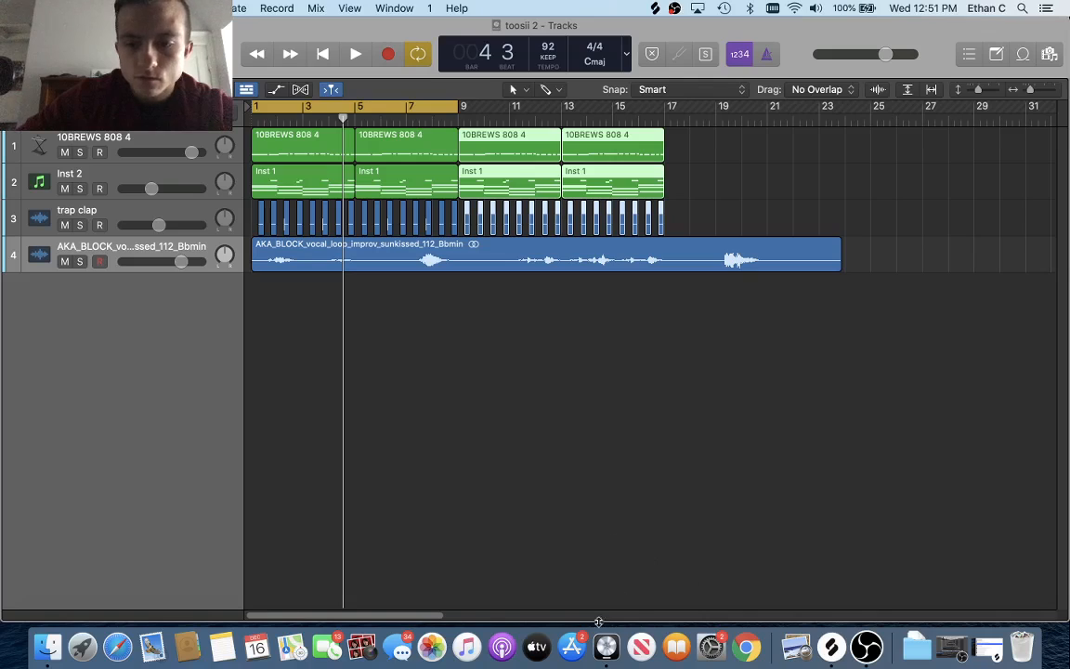
Switch to Splice, browse the Percussion samples under Instruments and audition the shaker loops.
click(830, 645)
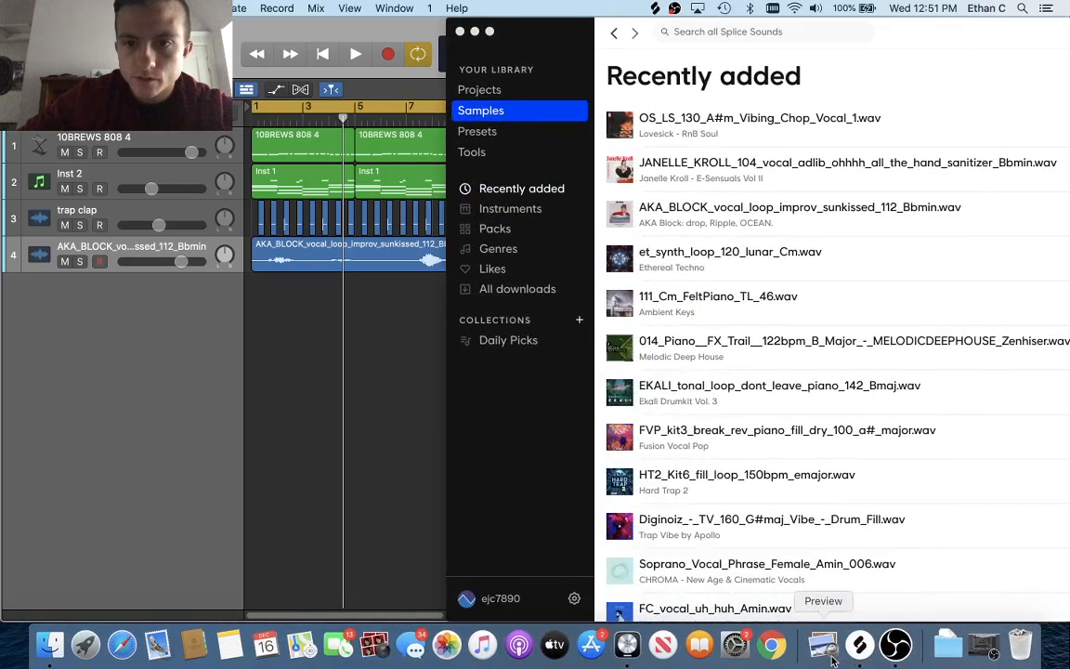
click(501, 212)
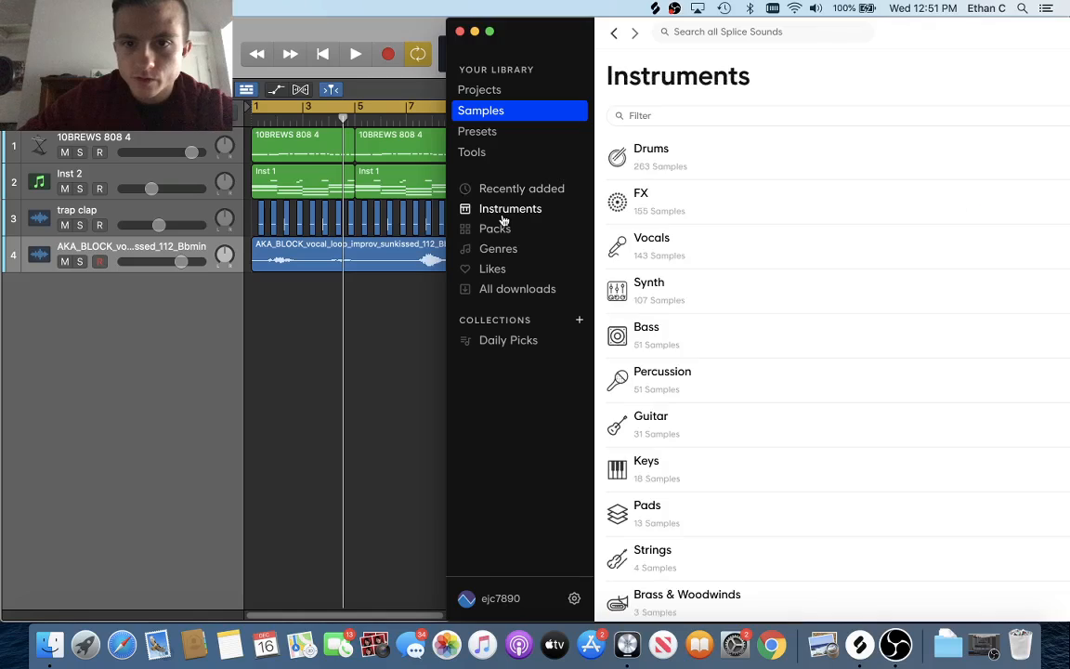
scroll(686, 288, down, 1)
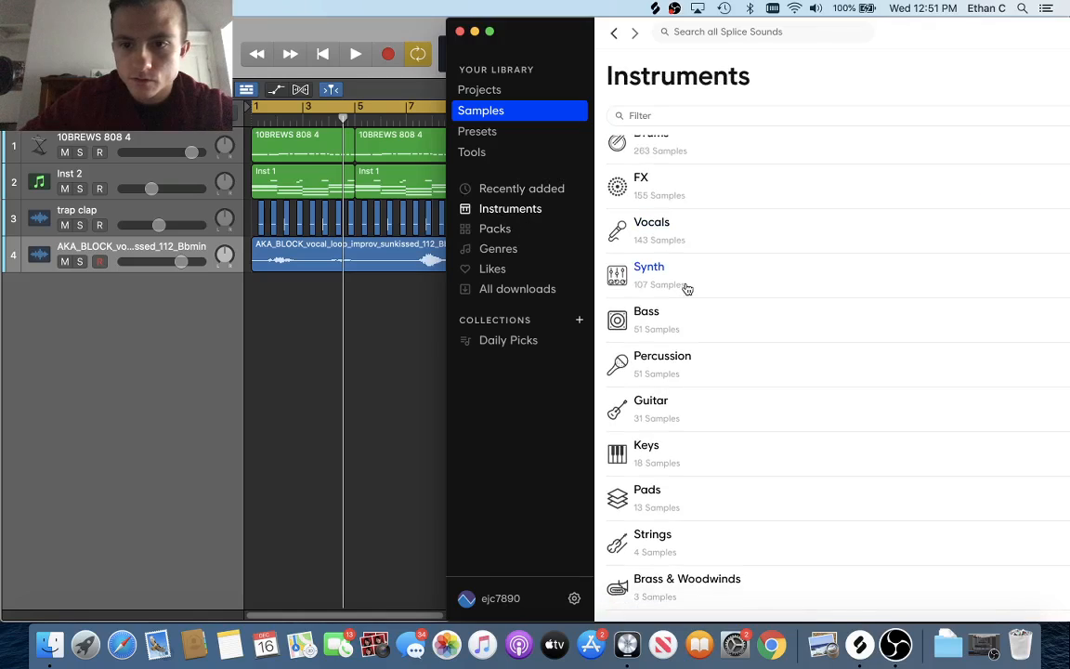
click(670, 364)
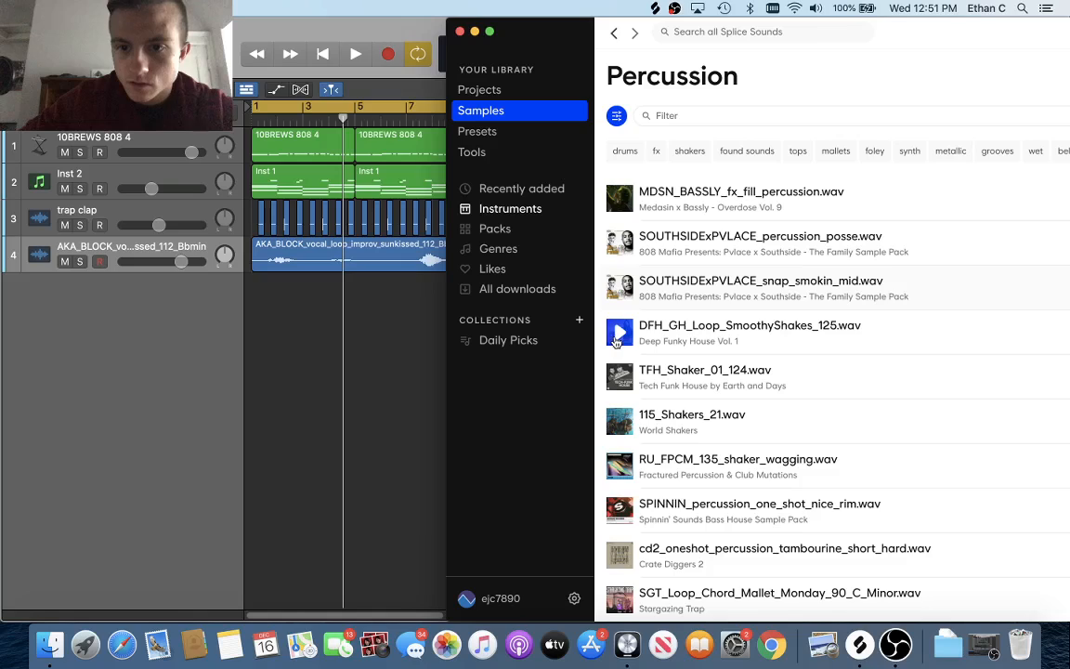
click(620, 425)
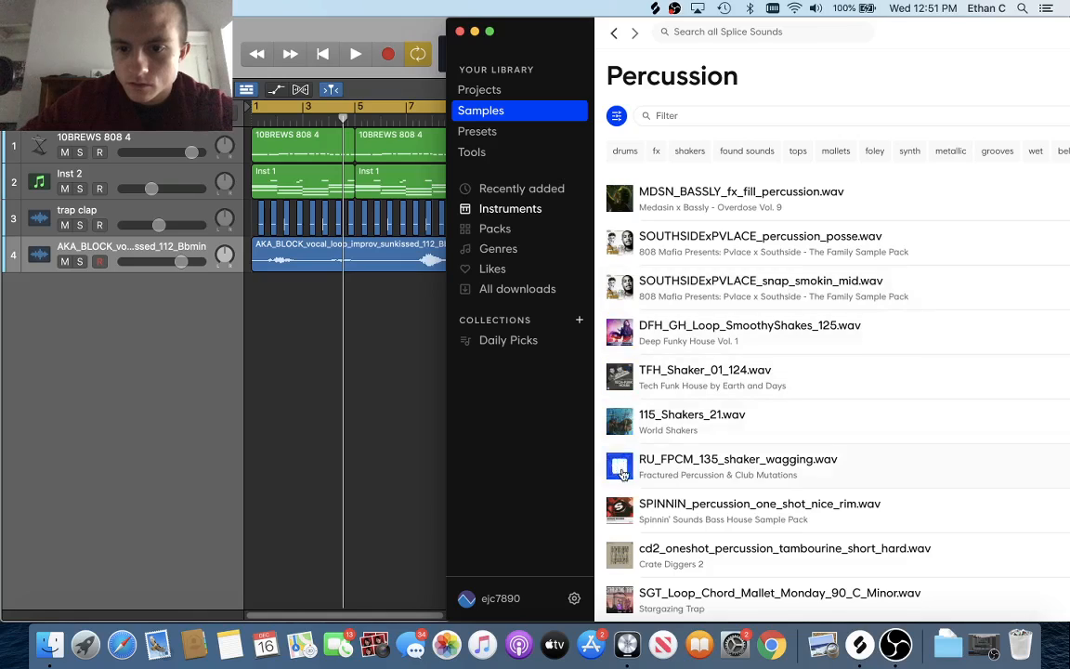
Audition the one-shots and loops in the library's Percussion sample list.
scroll(622, 446, down, 5)
scroll(625, 390, down, 3)
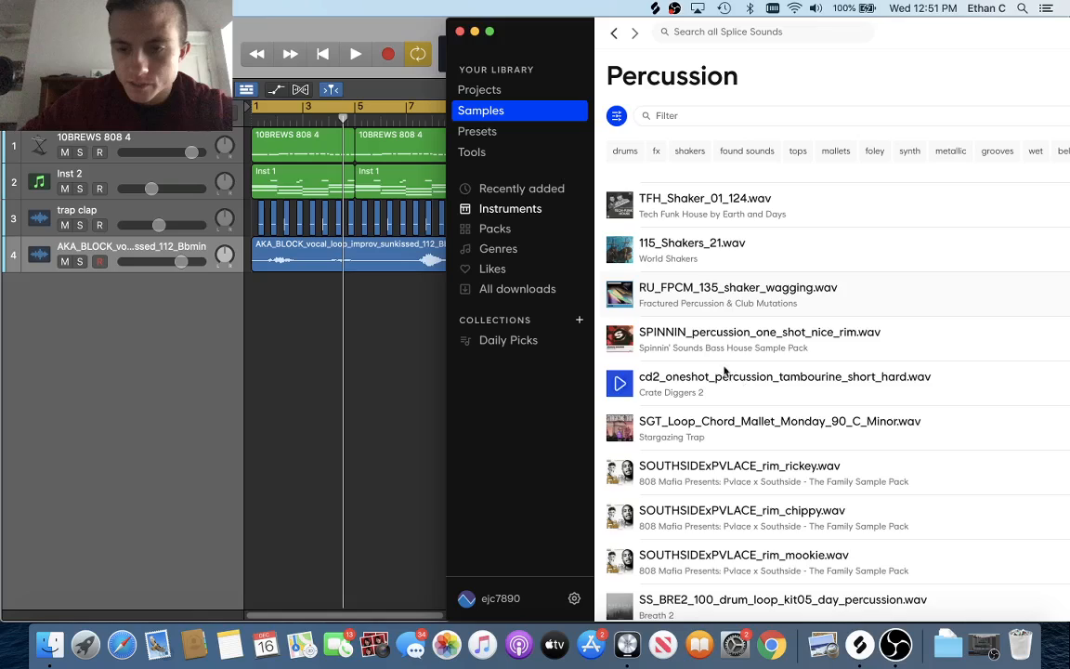
scroll(740, 362, down, 1)
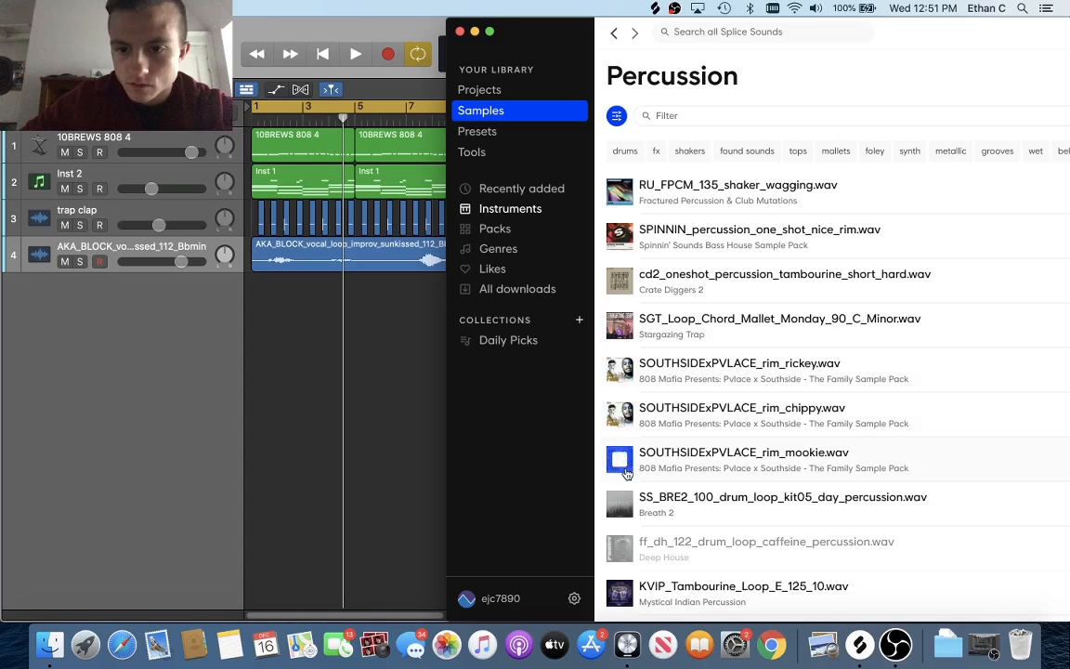
scroll(625, 464, down, 3)
click(620, 464)
scroll(625, 472, down, 4)
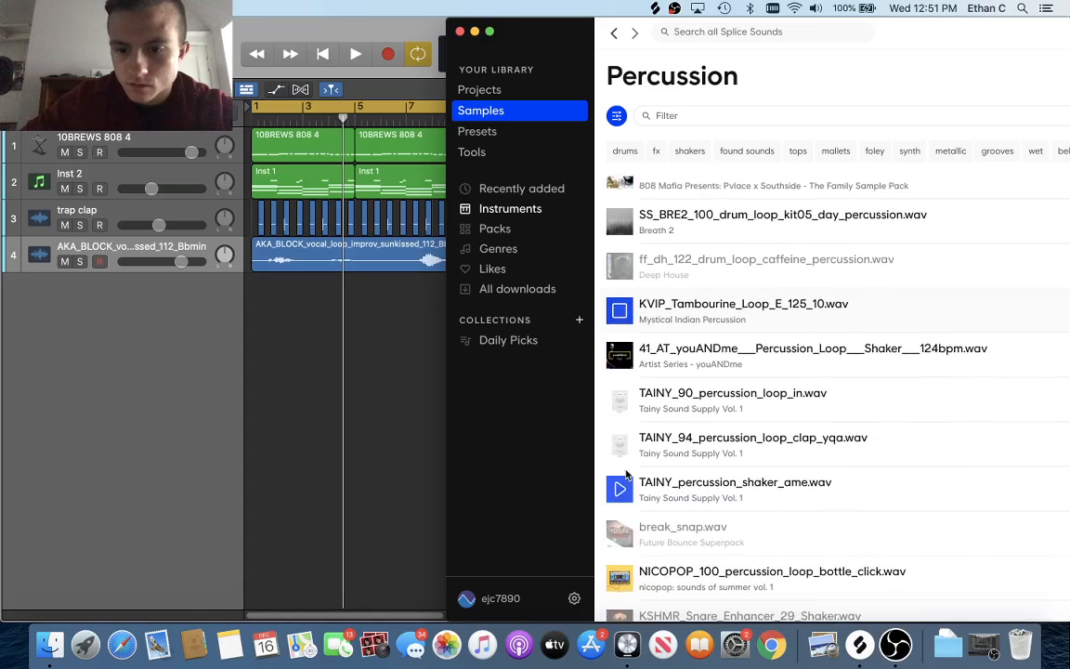
scroll(625, 469, up, 4)
Open the 808 Mafia Presents: Pvlace x Southside - The Family Sample Pack and filter its samples by percussion.
click(677, 345)
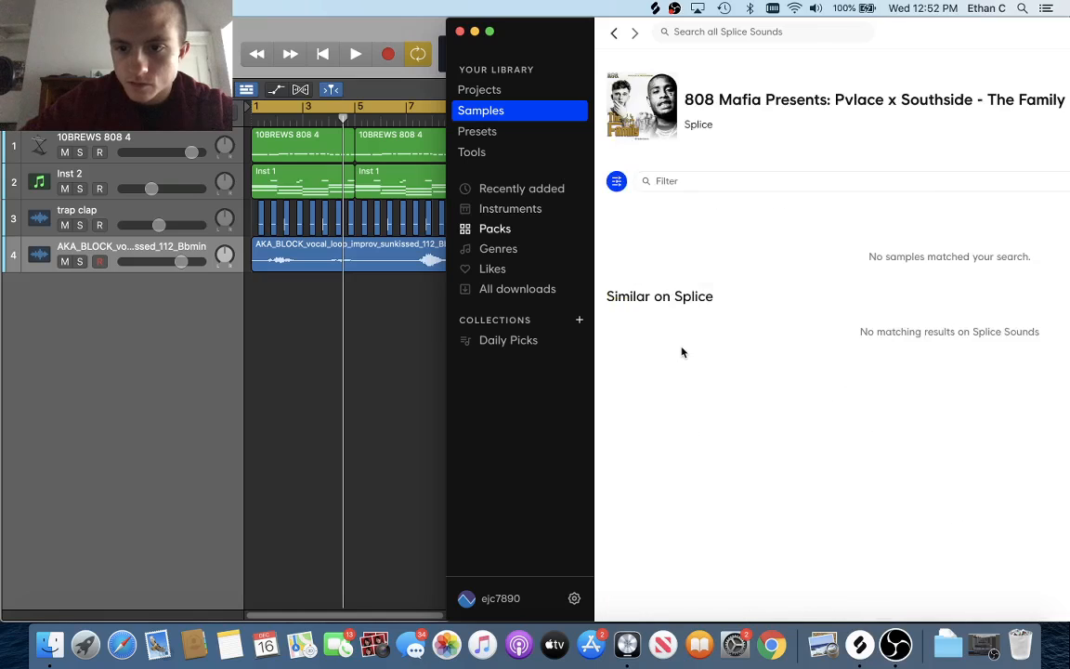
drag(621, 62, 451, 51)
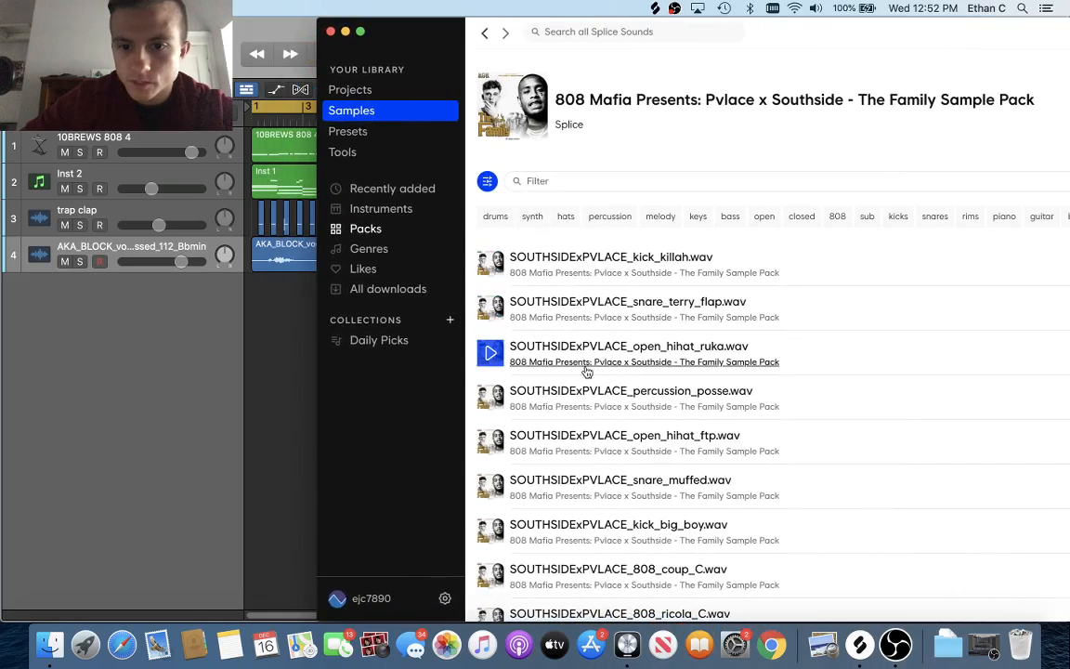
scroll(590, 369, down, 4)
scroll(595, 369, up, 4)
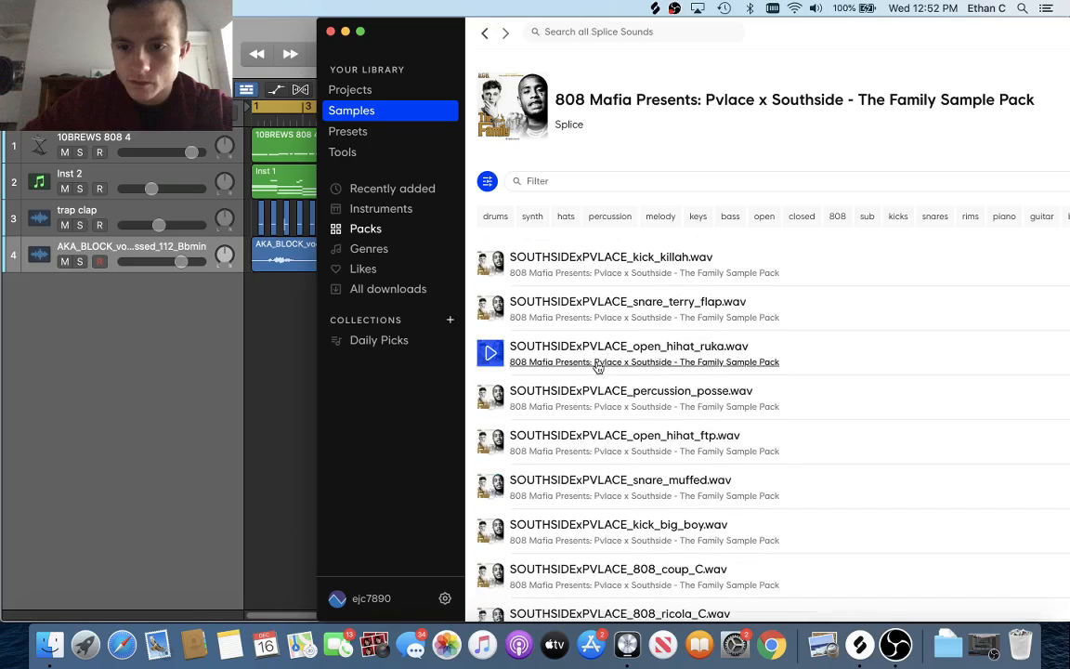
click(612, 224)
Audition the pack's percussion, rim and snap samples listed under Similar on Splice.
scroll(614, 351, down, 4)
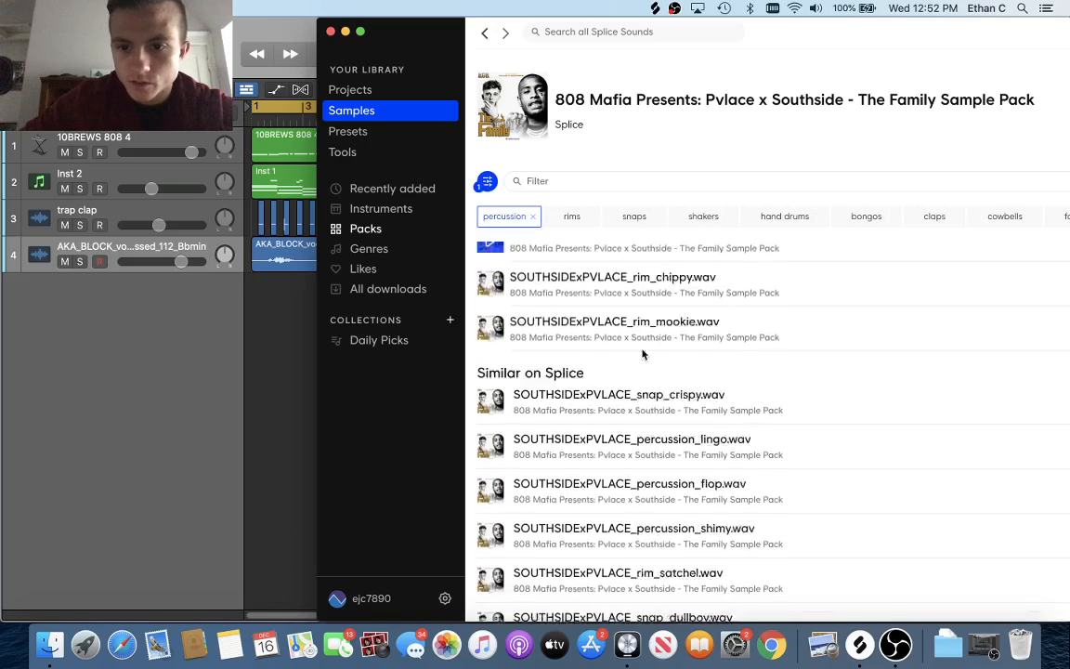
scroll(641, 355, up, 4)
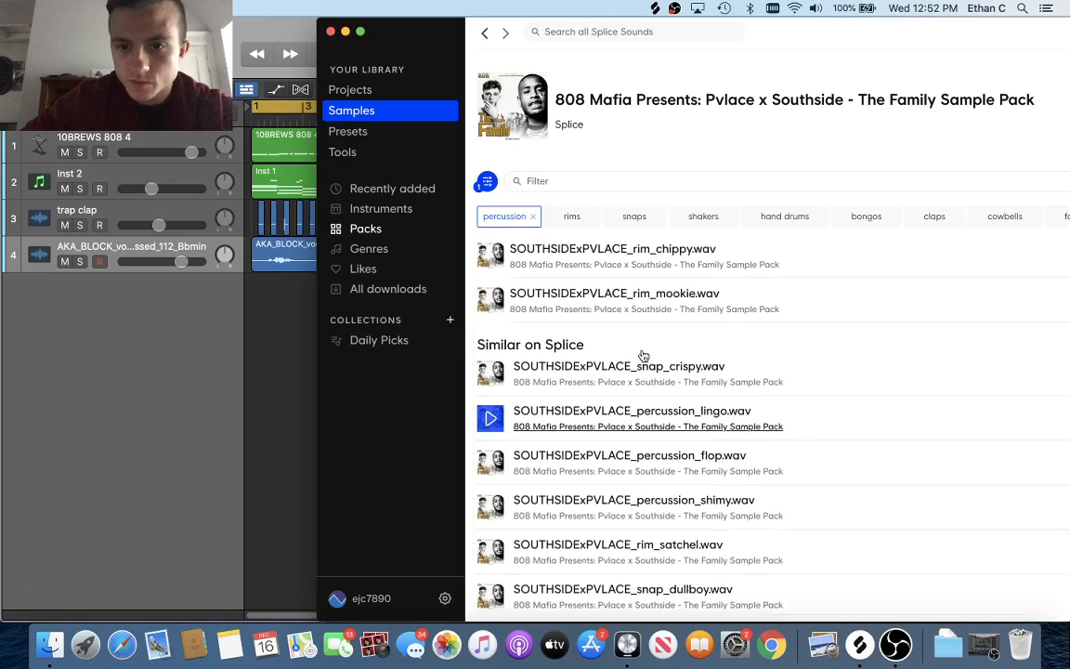
scroll(640, 354, down, 4)
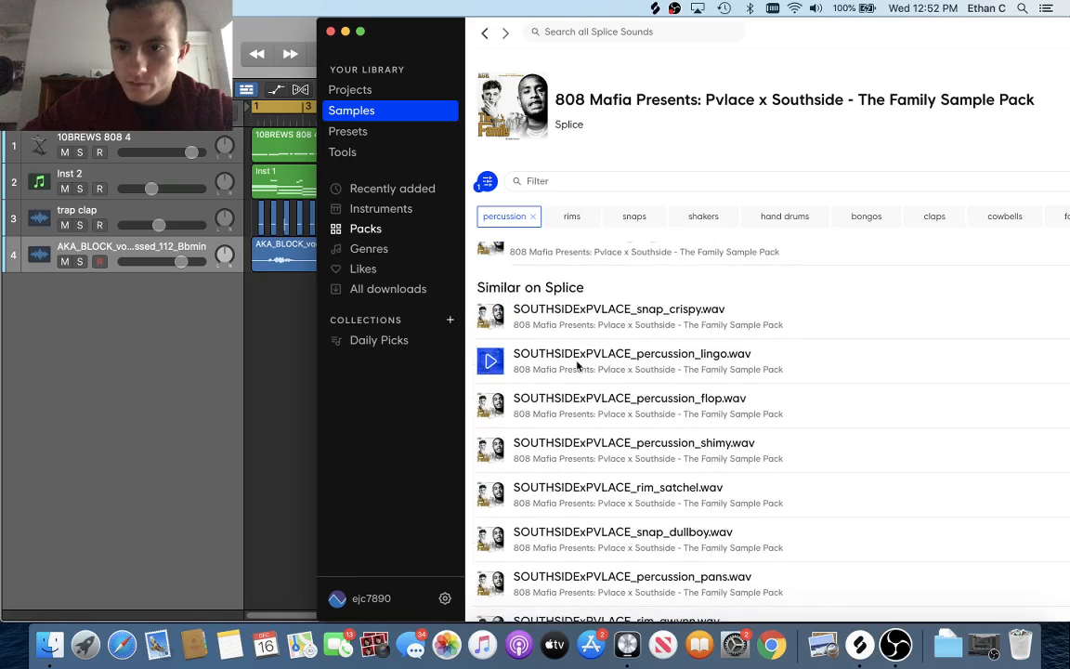
scroll(493, 412, down, 1)
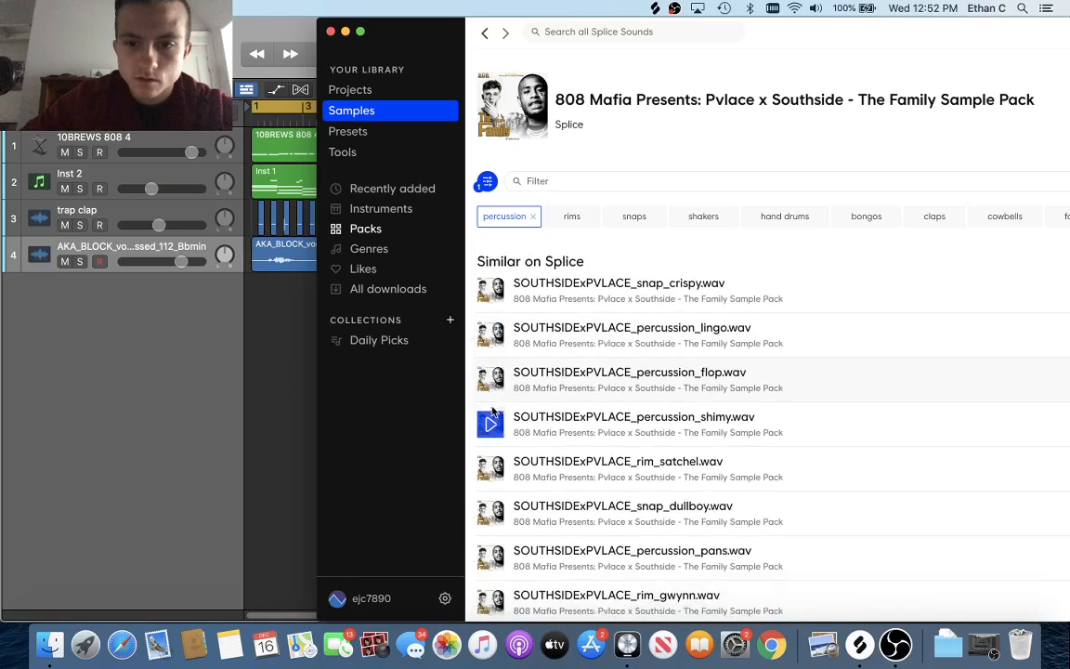
scroll(494, 412, down, 1)
scroll(492, 449, down, 4)
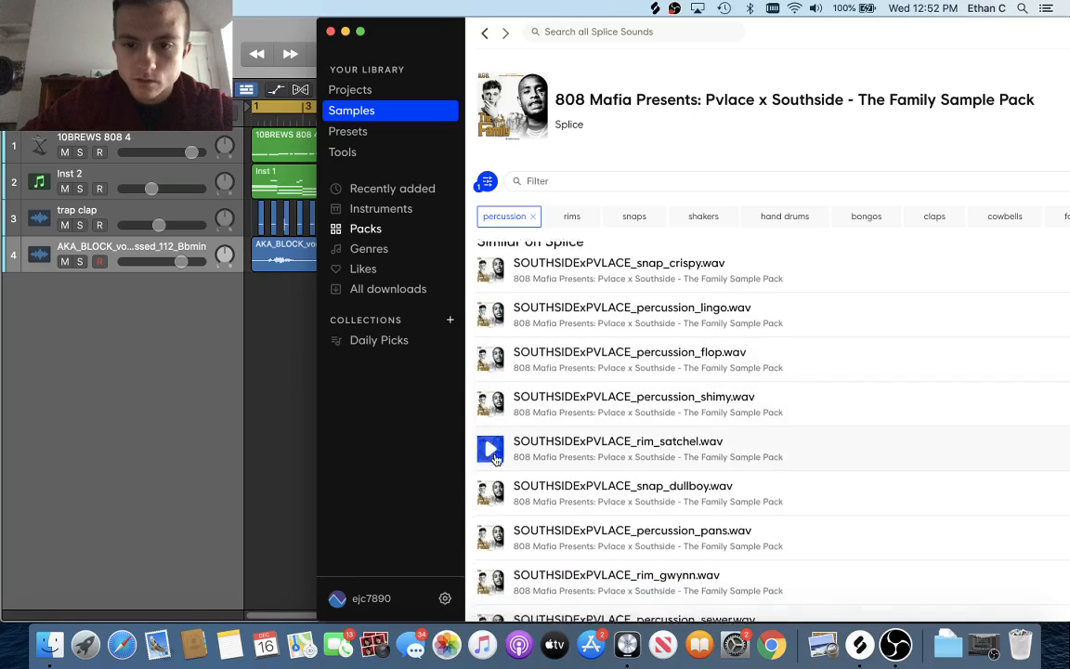
scroll(493, 446, down, 1)
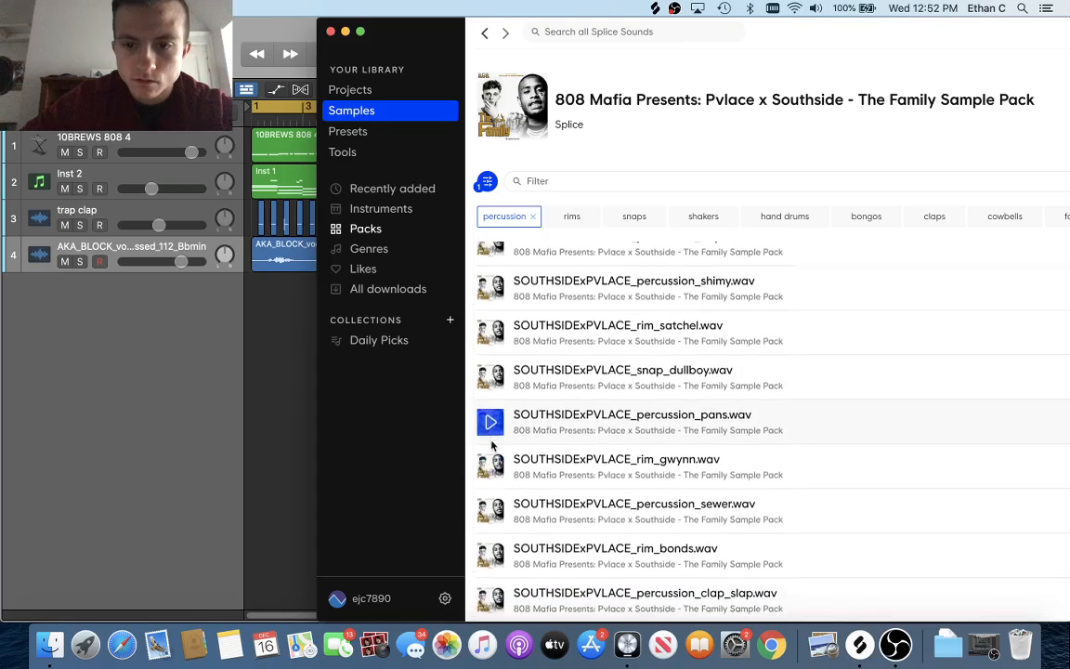
scroll(490, 432, down, 3)
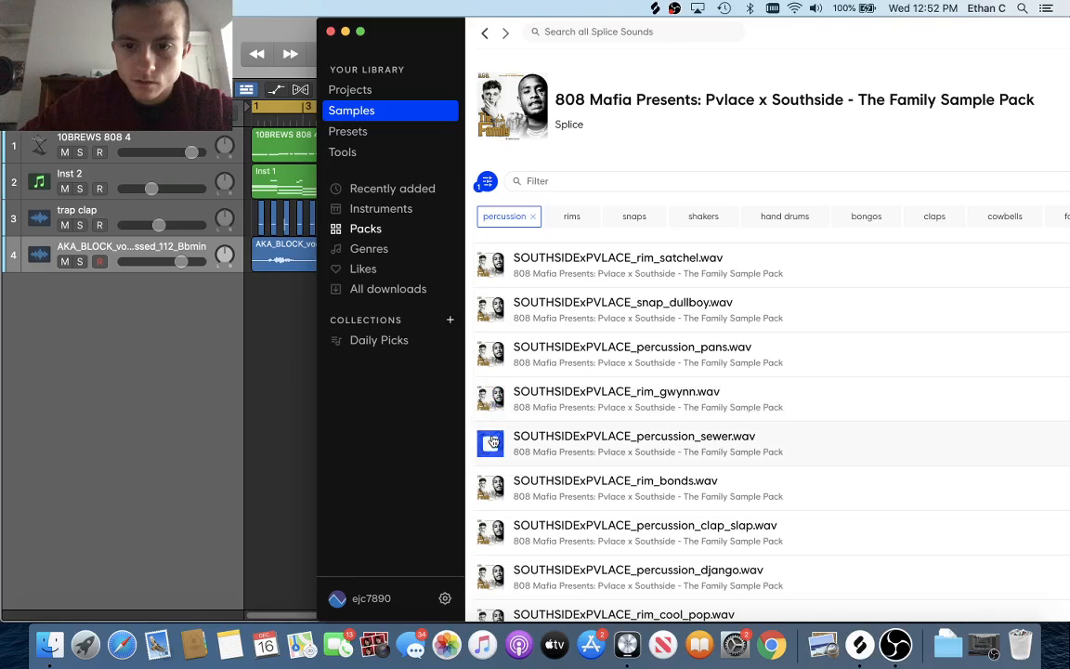
scroll(490, 444, down, 2)
scroll(491, 444, down, 2)
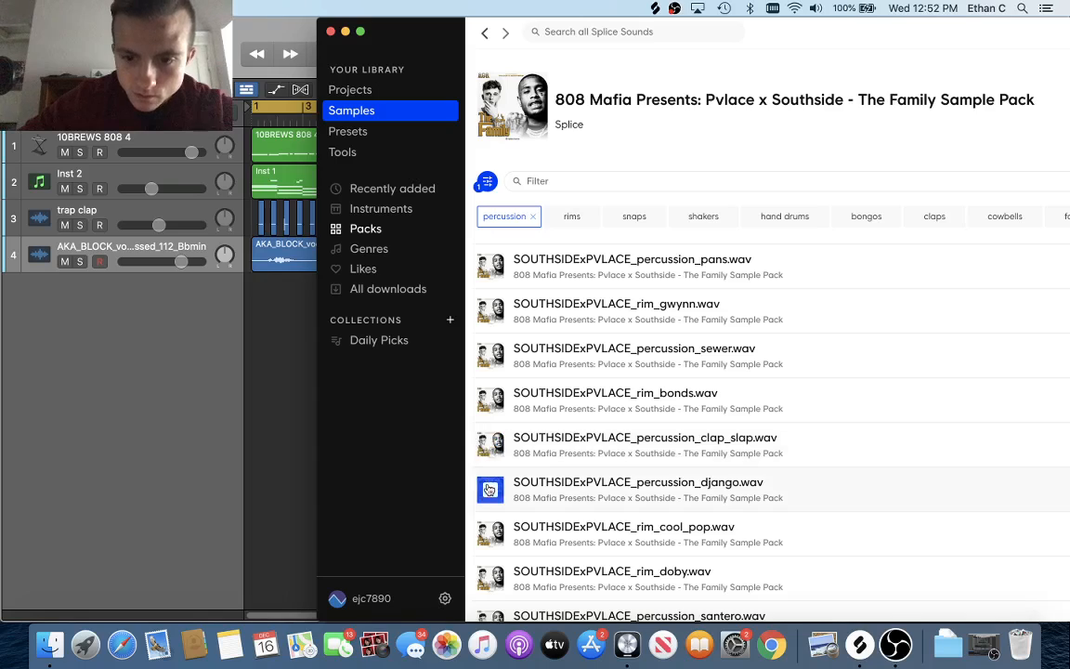
scroll(494, 529, down, 3)
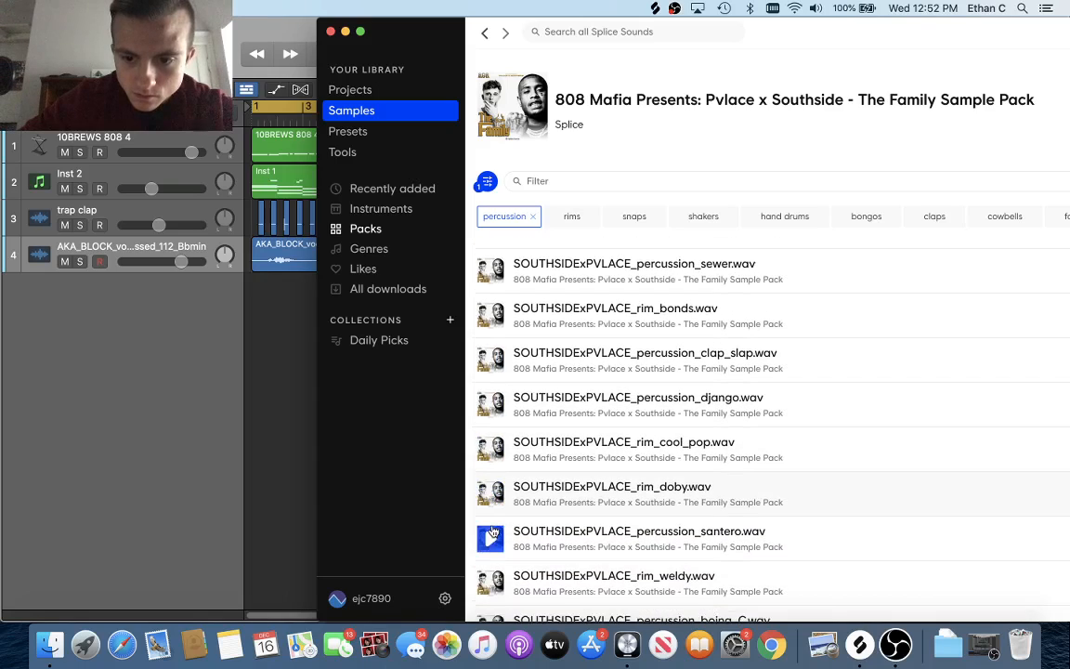
scroll(492, 533, down, 3)
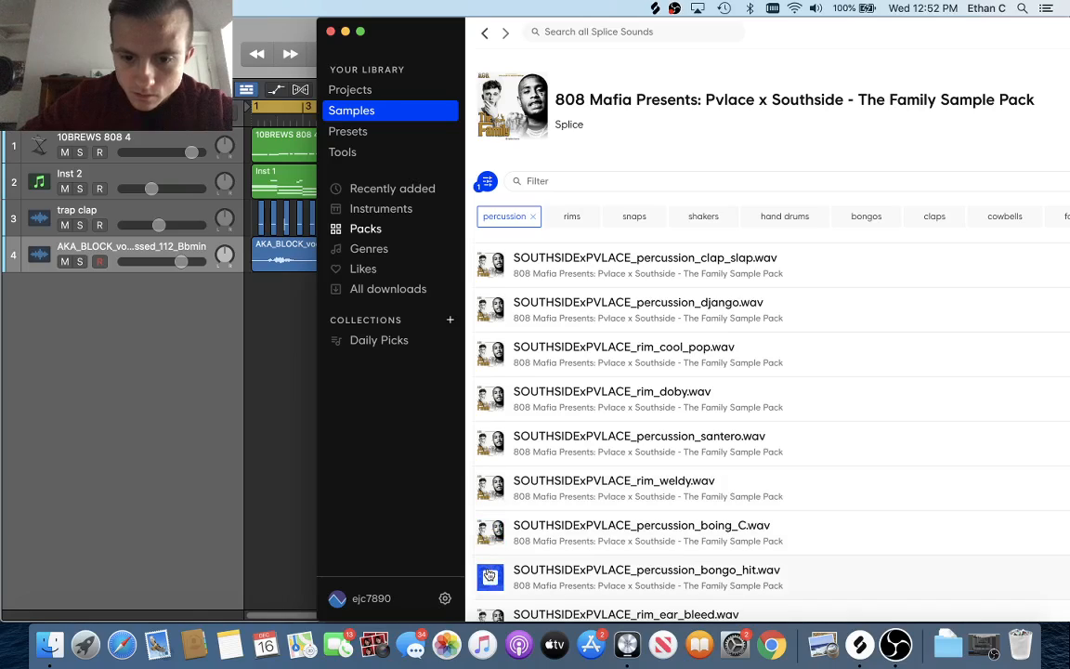
Preview SOUTHSIDExPVLACE_percussion_boing_C.wav and look through the neighbouring samples with the project tracks in view.
drag(425, 47, 564, 46)
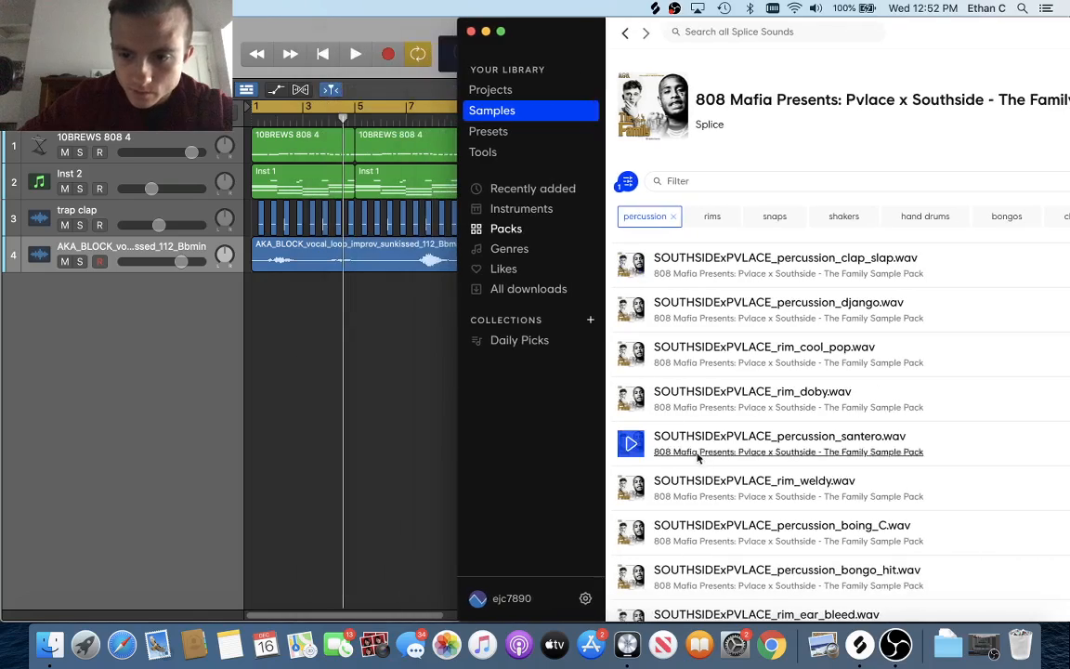
click(633, 536)
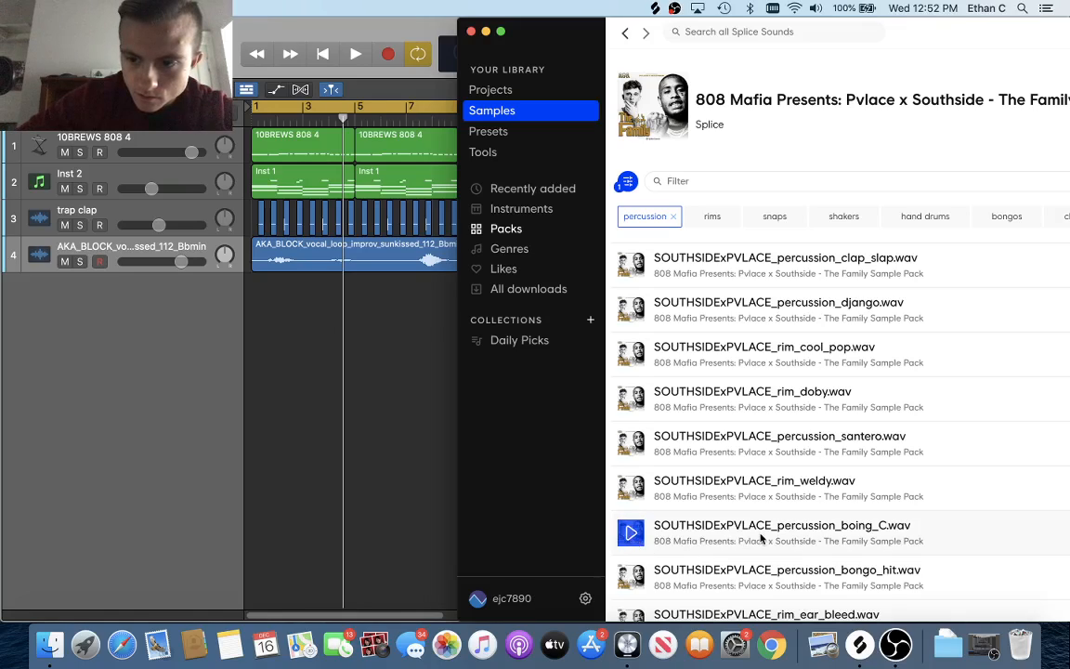
scroll(759, 537, down, 3)
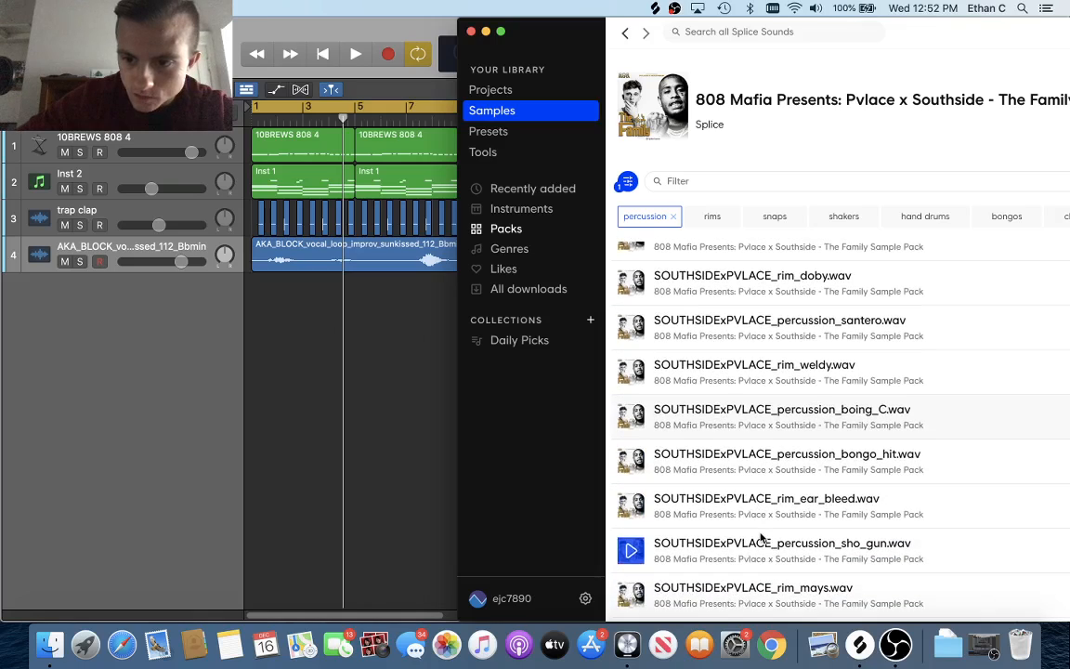
scroll(762, 537, down, 1)
scroll(650, 464, up, 2)
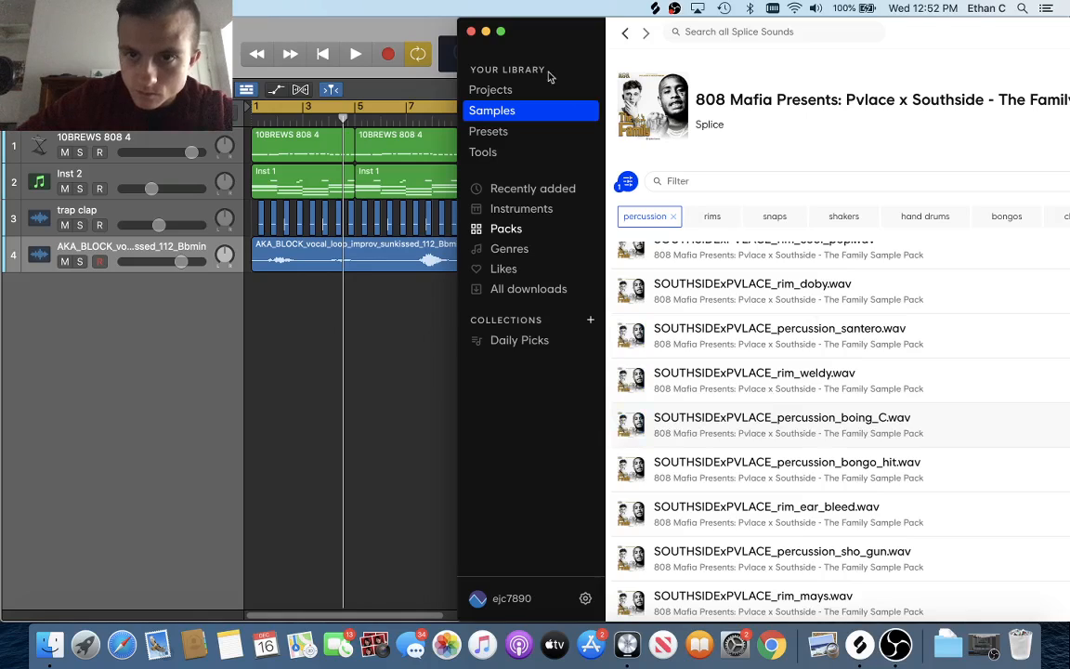
Get SOUTHSIDExPVLACE_percussion_boing_C.wav for 1 credit and place it on a new track at bar 5 of the Logic Pro project.
drag(551, 31, 312, 4)
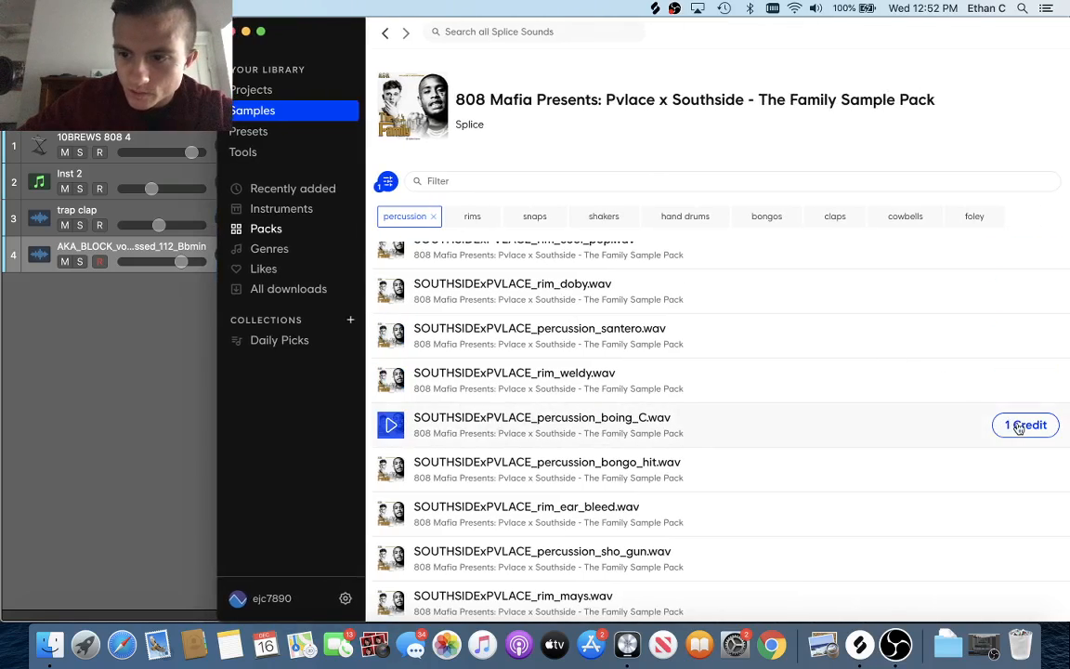
click(1019, 425)
drag(557, 32, 768, 50)
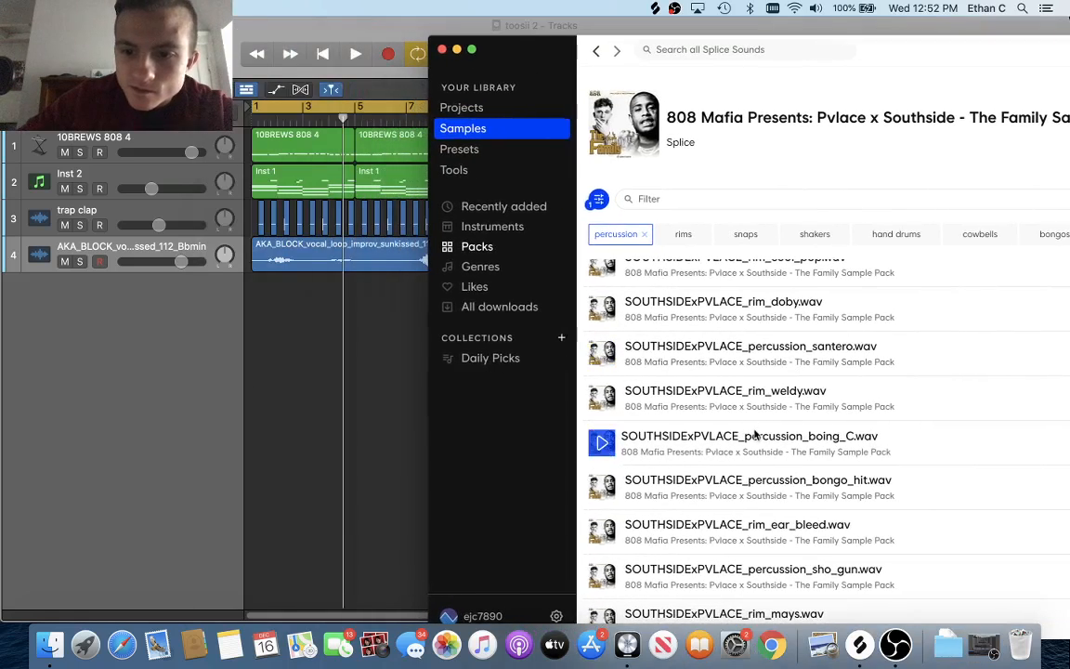
drag(753, 434, 359, 295)
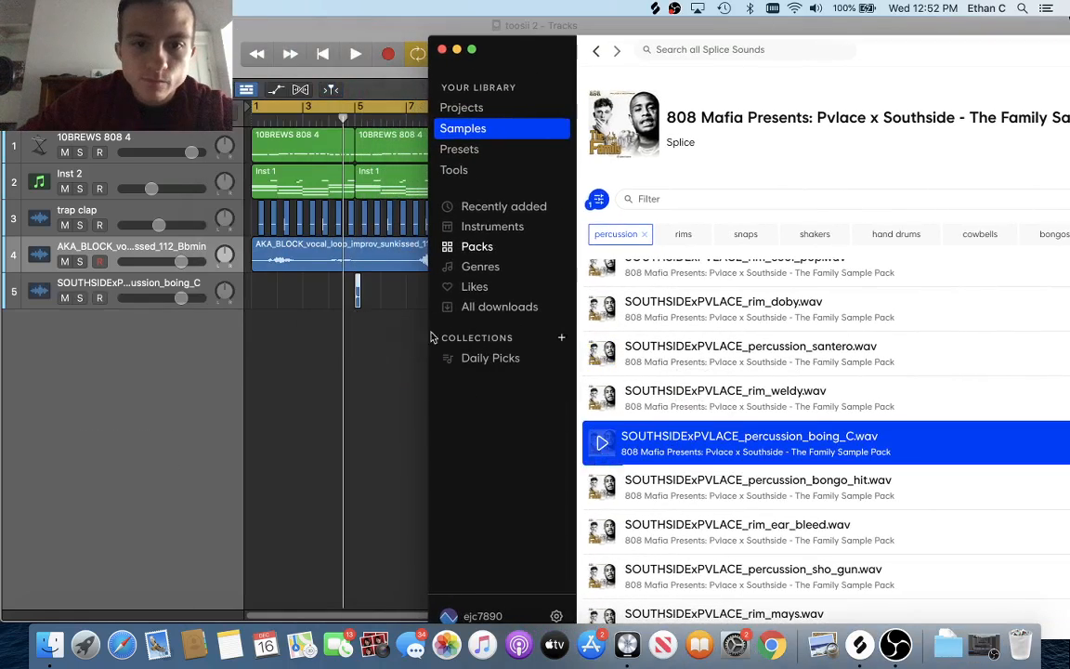
click(442, 50)
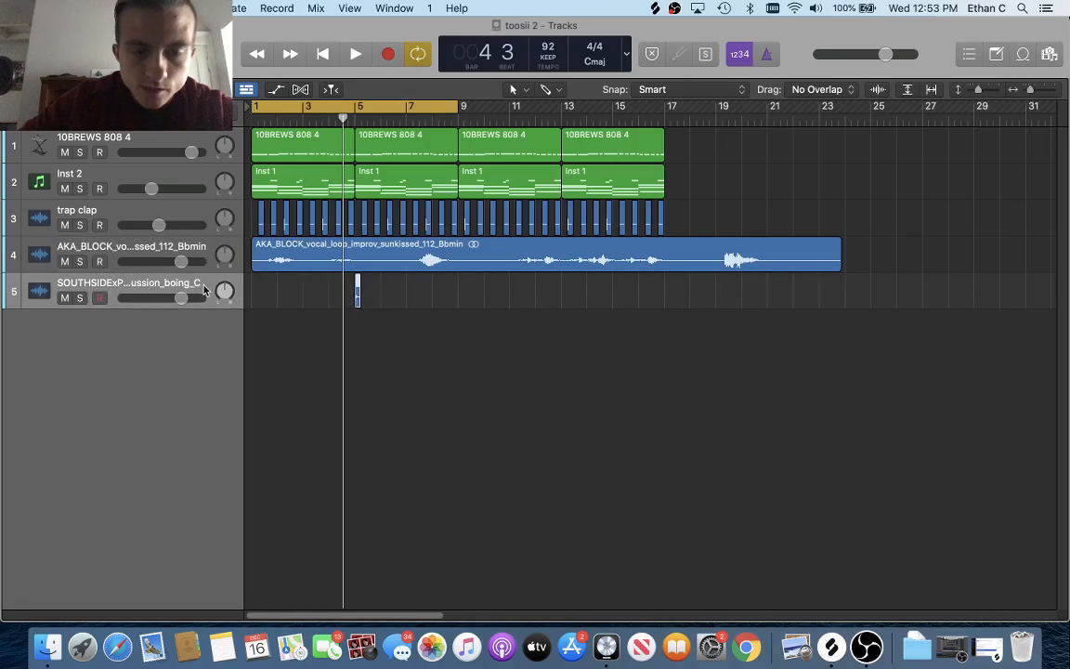
Insert a Pitch Shifter effect on the channel strip of the boing_C percussion track.
key(x)
click(286, 247)
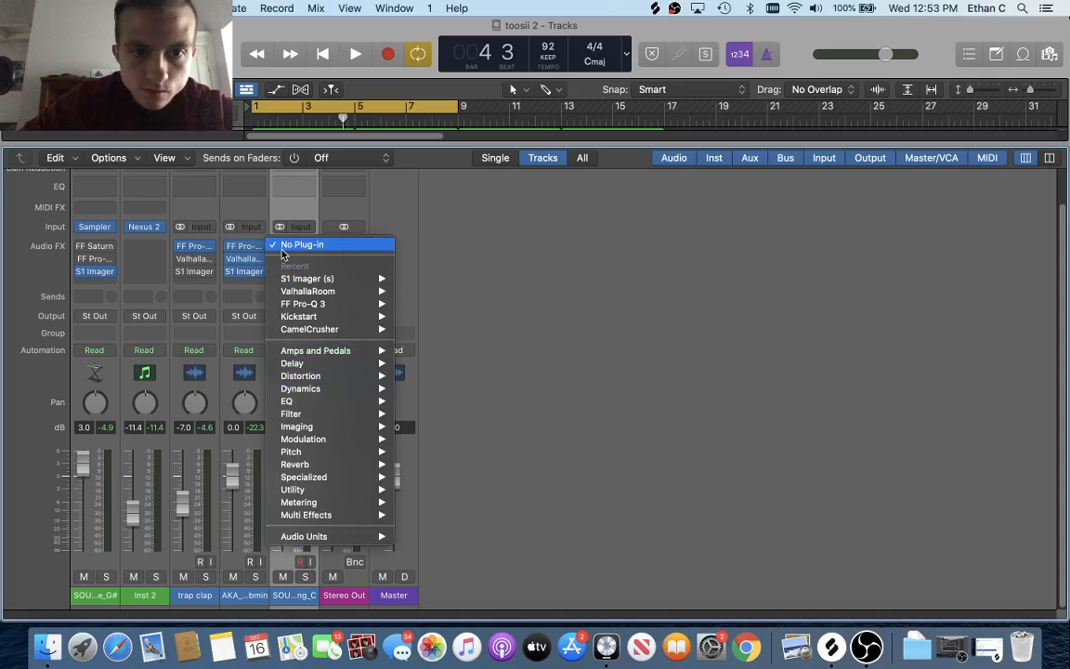
mouse_move(362, 284)
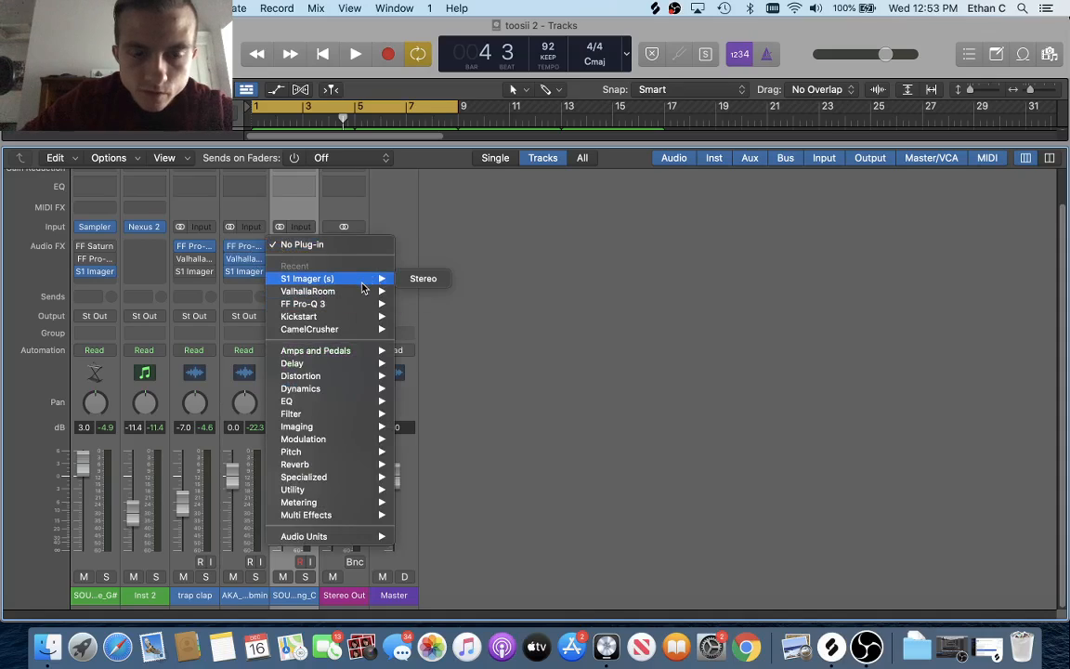
mouse_move(348, 451)
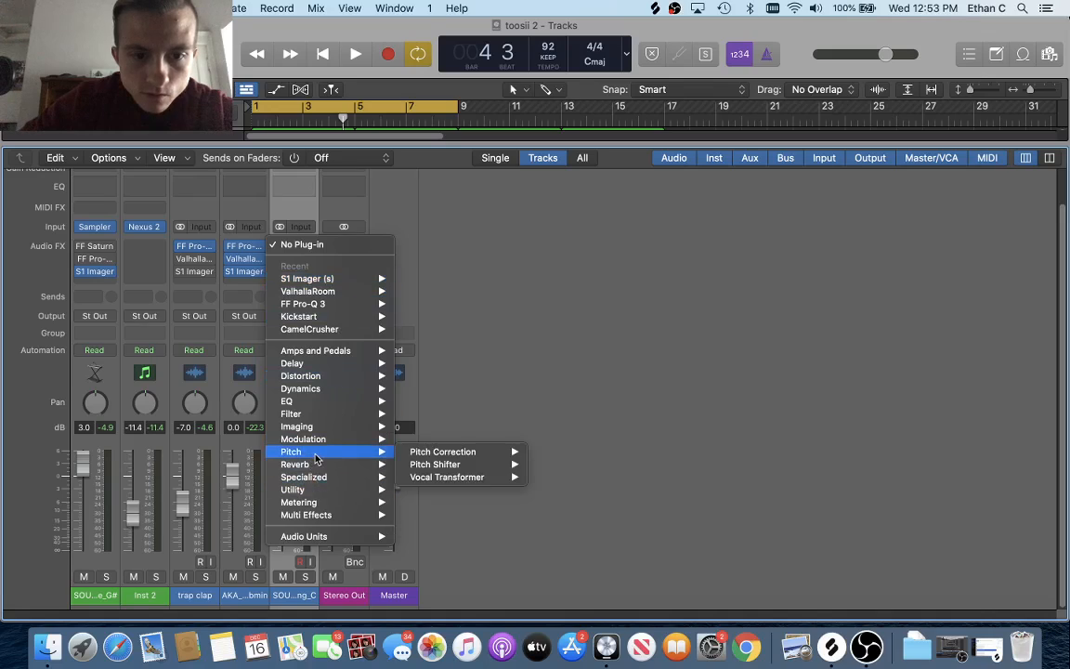
mouse_move(506, 464)
click(542, 466)
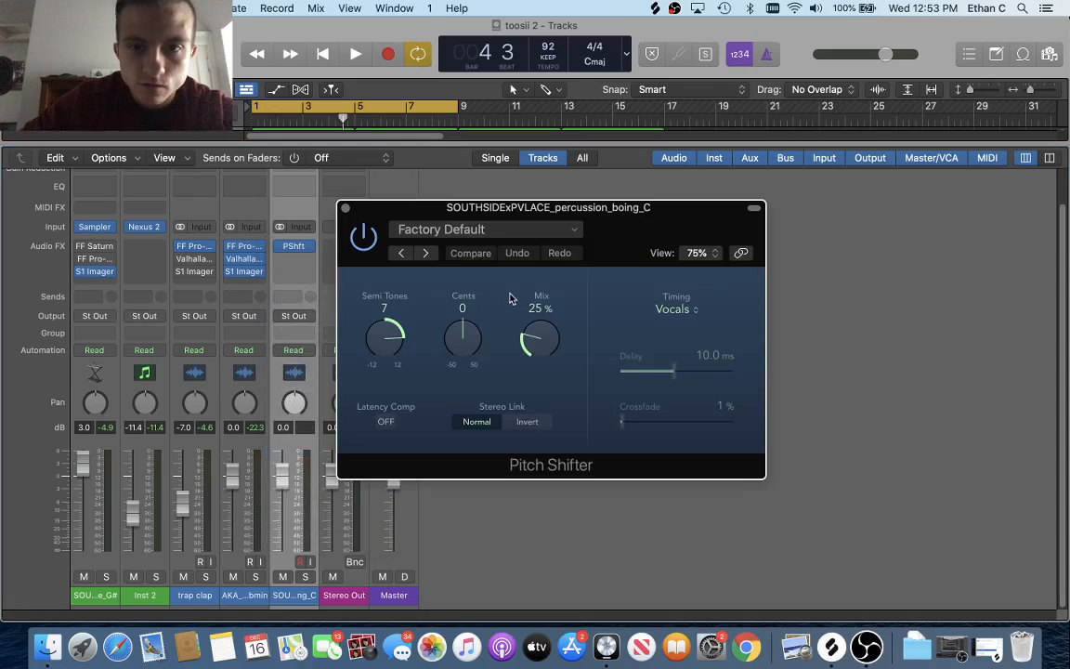
Set the Pitch Shifter to 100 % mix, Drums timing and -2 semitones, and return to the arrangement.
drag(546, 356, 546, 122)
click(676, 309)
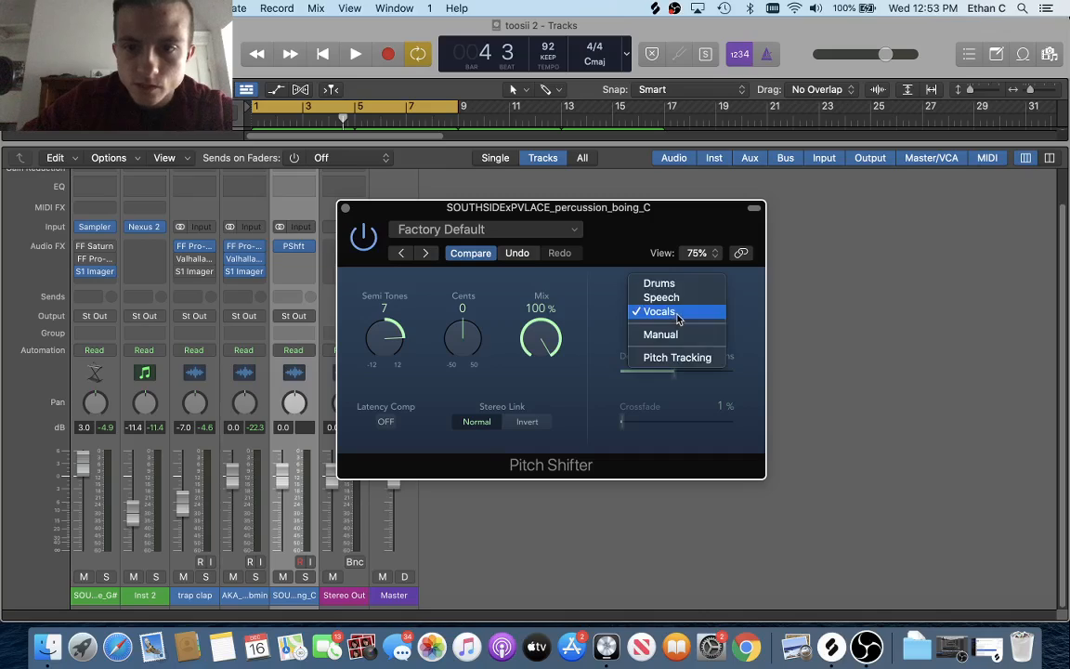
click(657, 282)
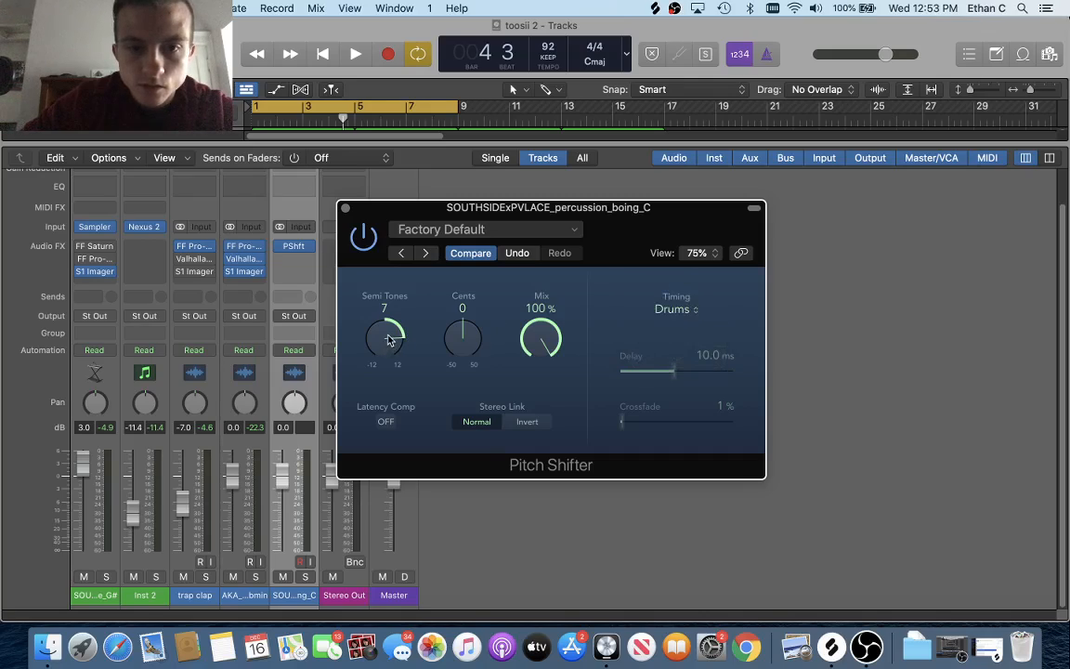
drag(391, 336, 361, 392)
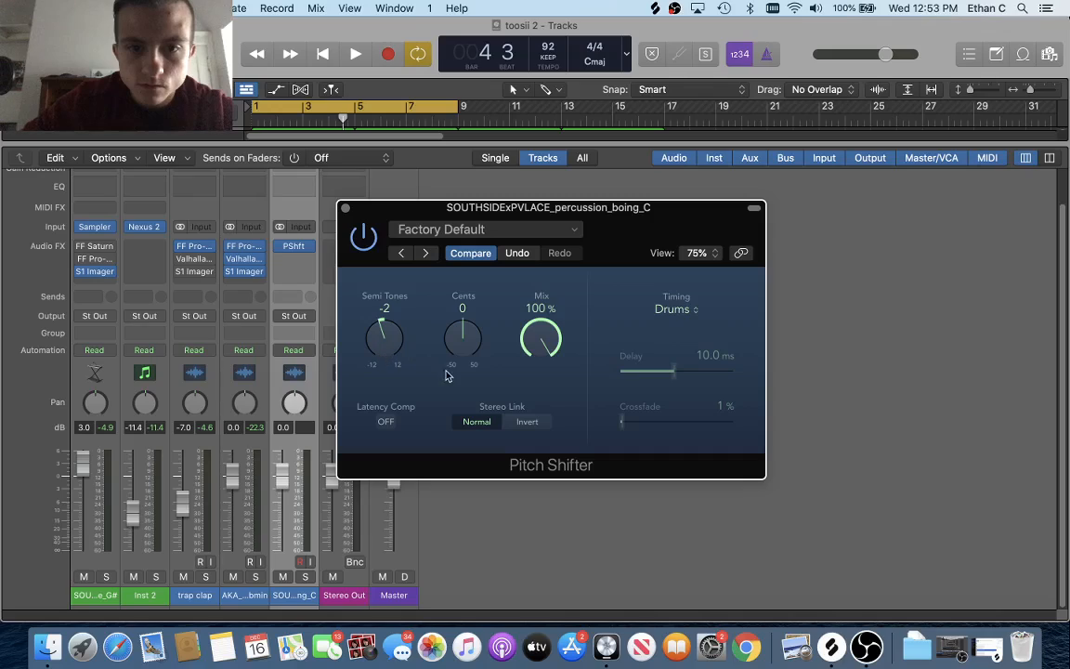
click(346, 209)
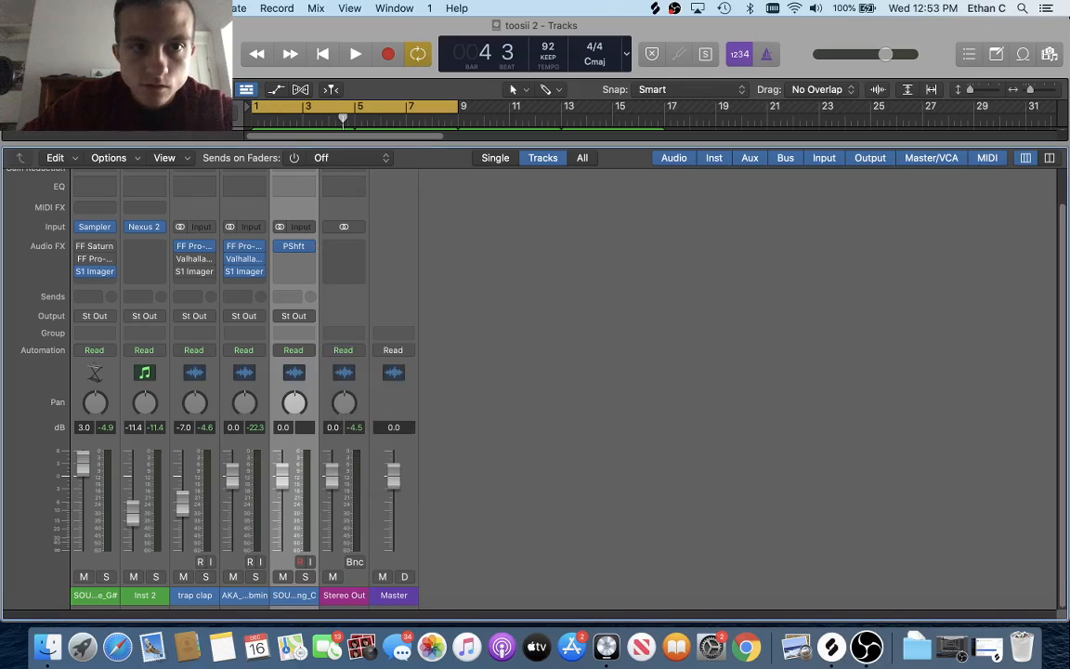
key(x)
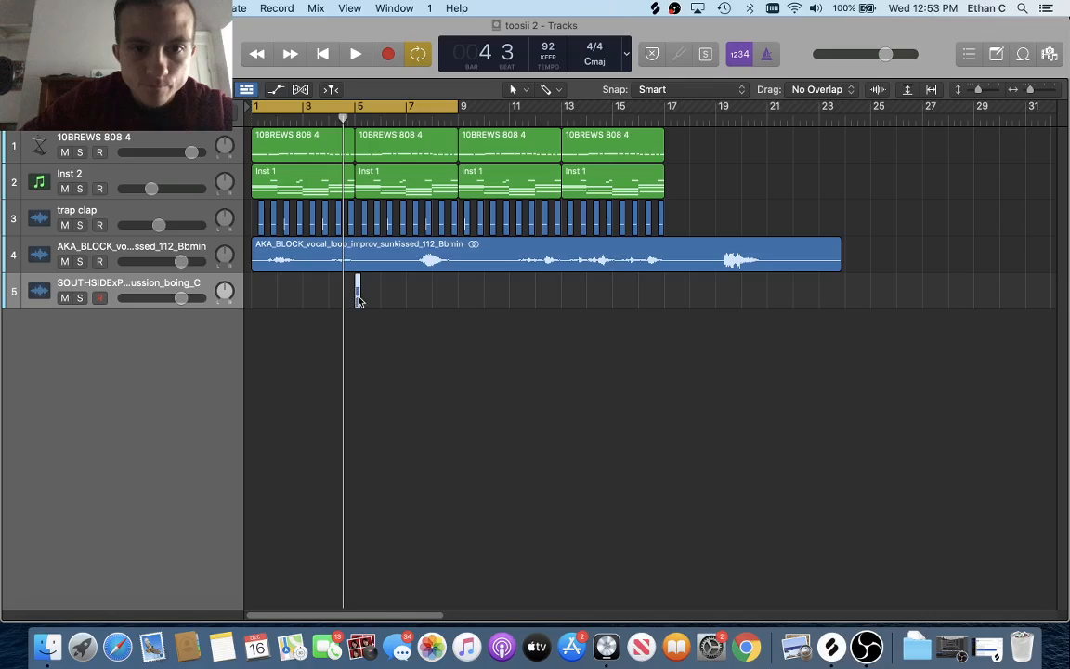
Move the boing_C percussion region from bar 5 to the second half of bar 1.
drag(359, 299, 301, 302)
scroll(275, 302, up, 5)
scroll(278, 302, left, 2)
scroll(295, 303, right, 1)
Play the arrangement from the start to hear the boing_C percussion hit in bar 1.
key(Return)
key(space)
key(space)
key(Return)
key(space)
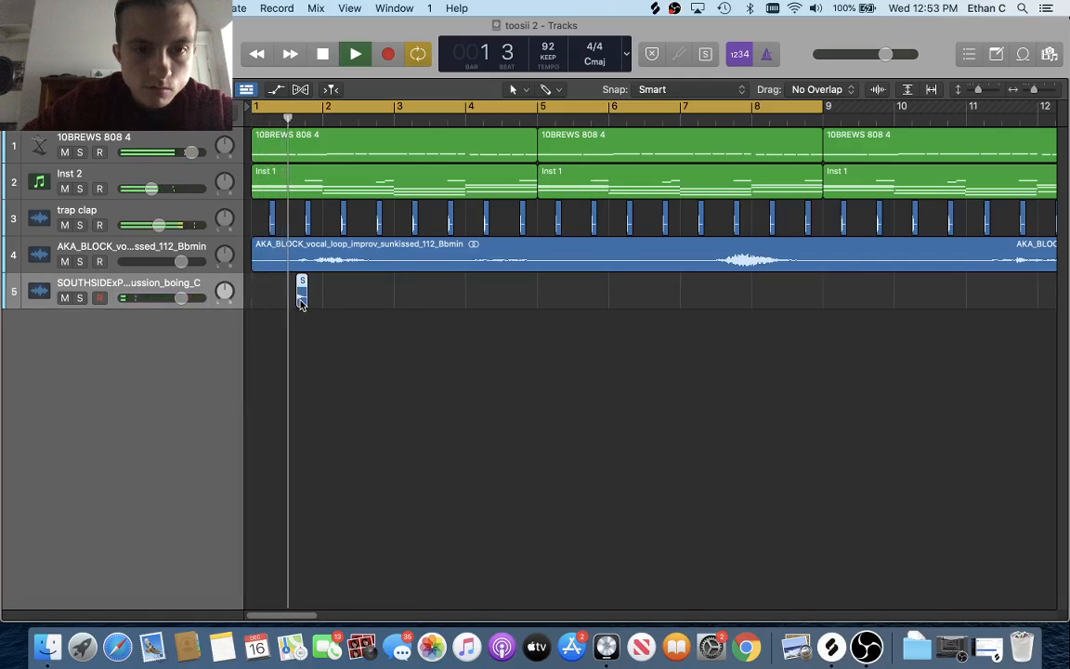
key(space)
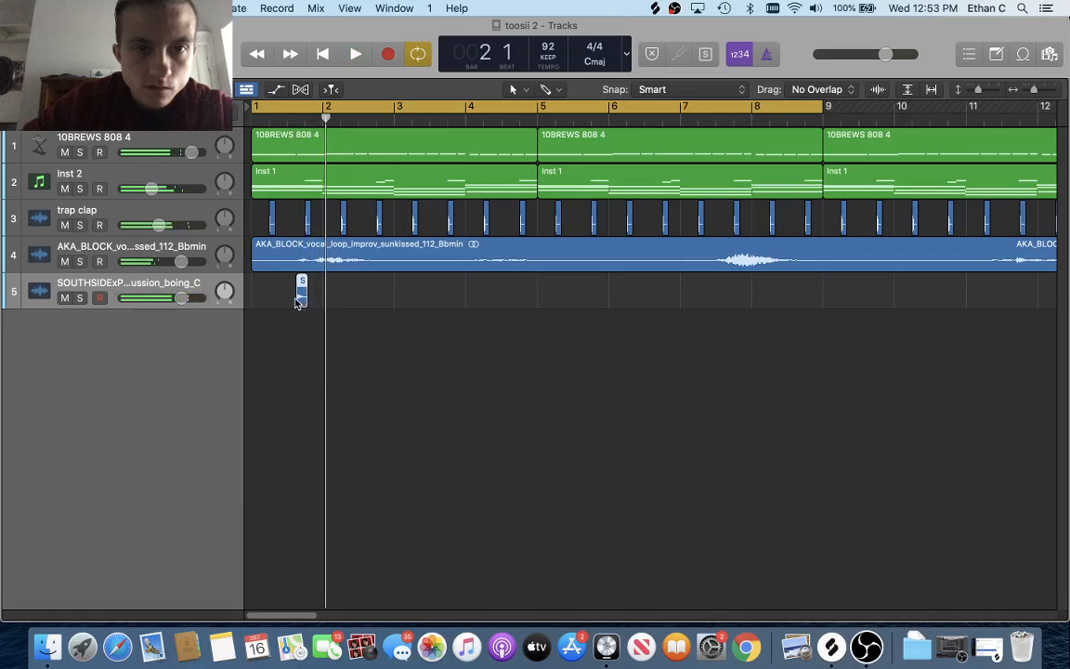
Try the boing_C region at several positions in bar 1, down to its first beat, playing the arrangement at each position.
drag(296, 303, 291, 304)
key(Return)
key(space)
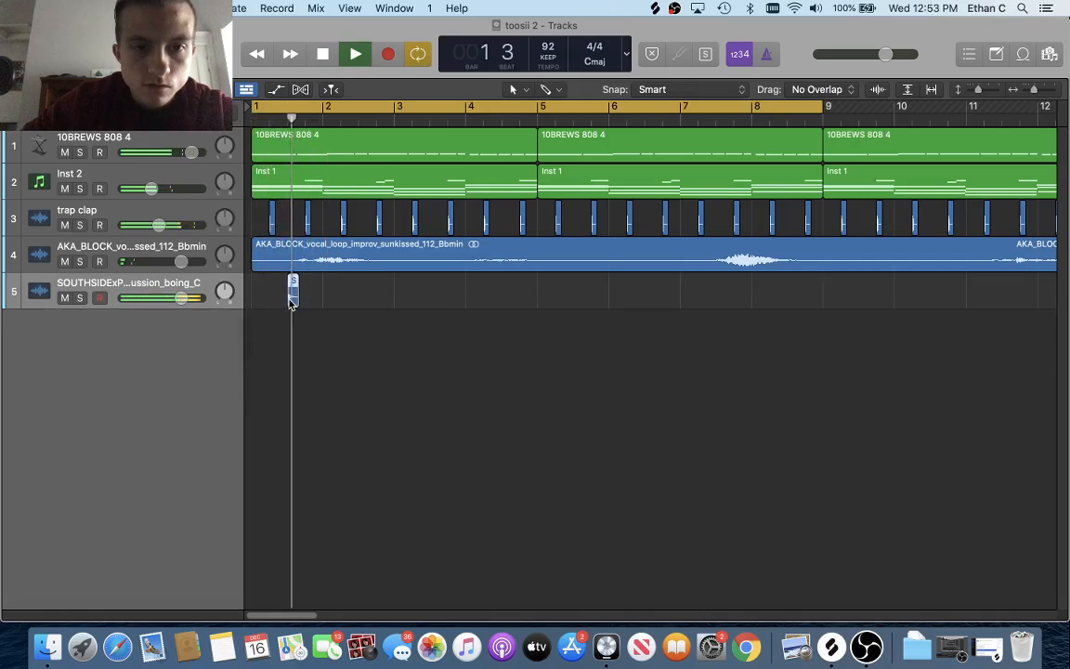
drag(300, 302, 300, 301)
key(space)
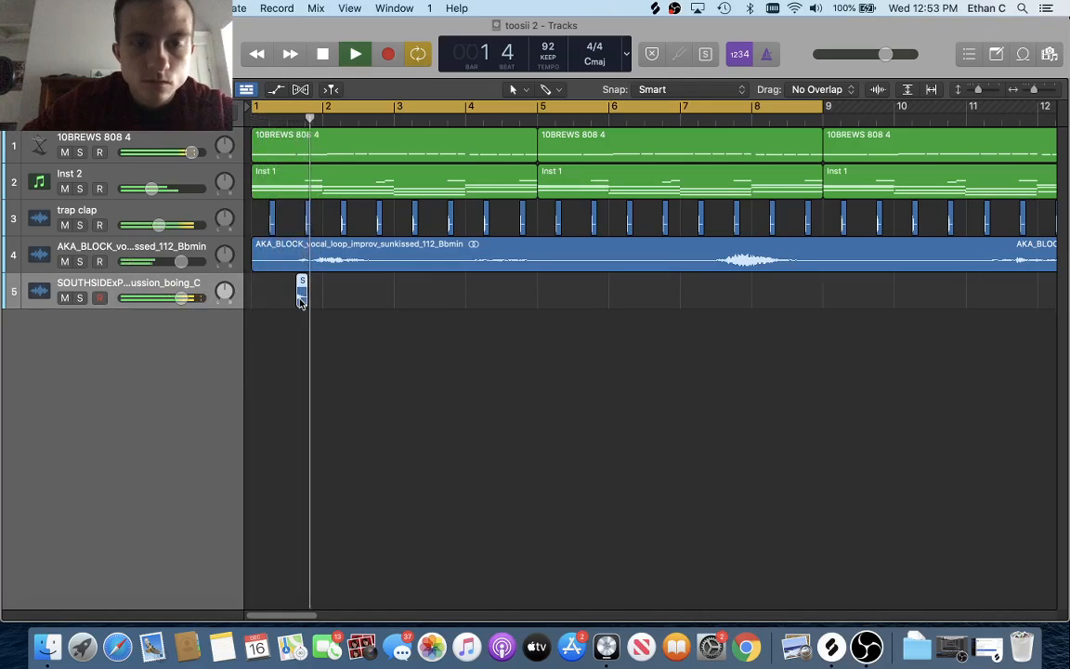
drag(297, 302, 266, 302)
key(space)
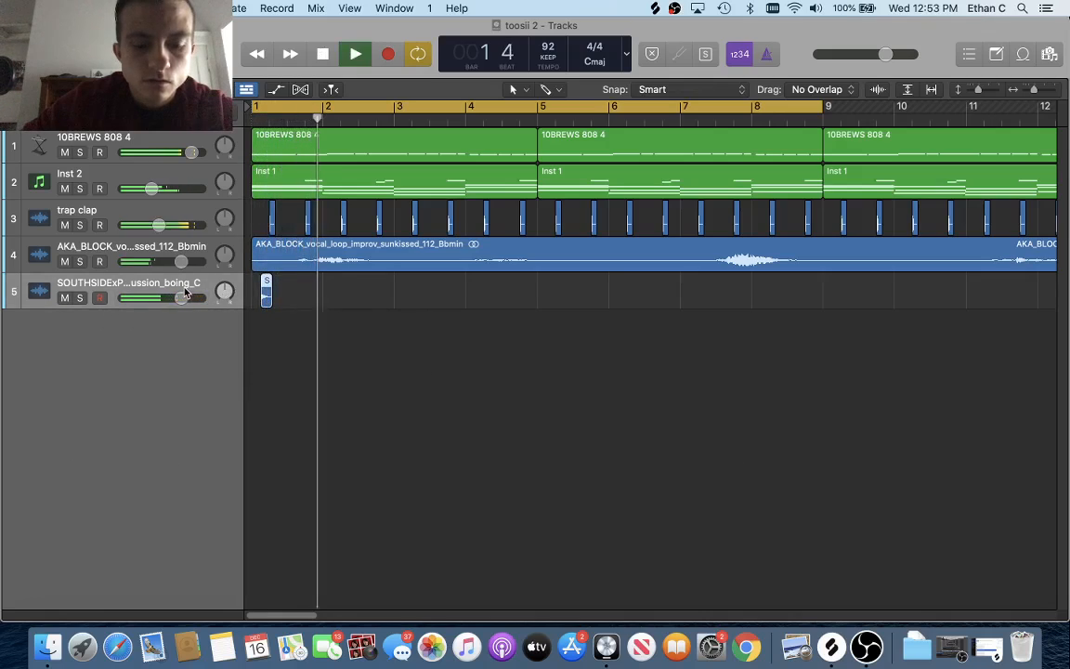
key(space)
Add FF Pro-Q 3 to the boing_C track's channel strip after the Pitch Shifter and load its "low cut" preset.
key(x)
click(298, 261)
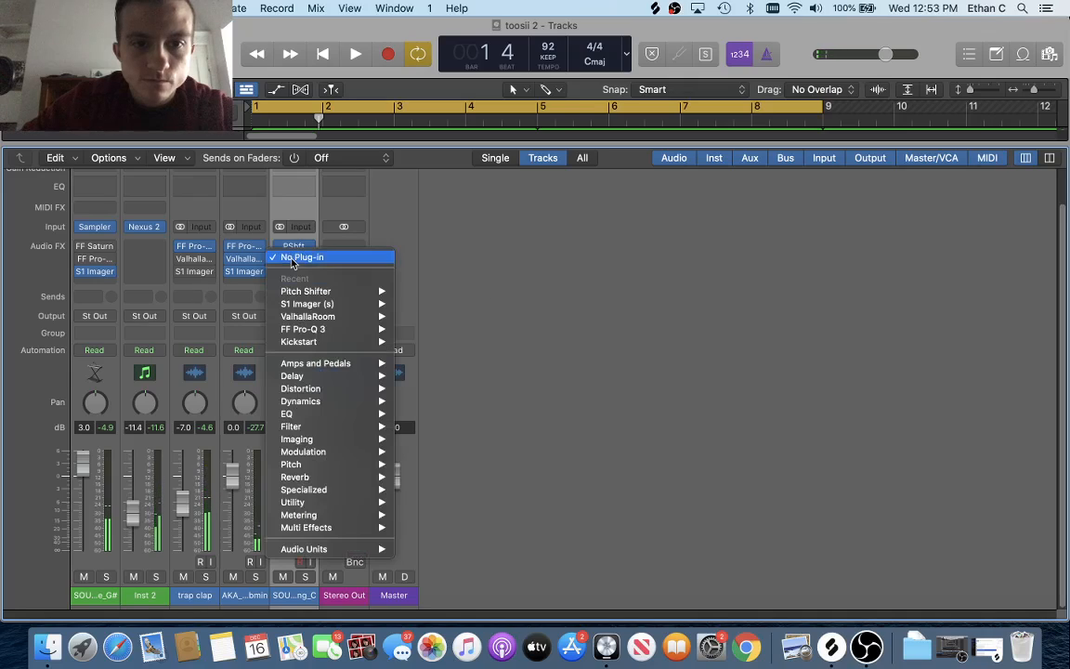
click(579, 303)
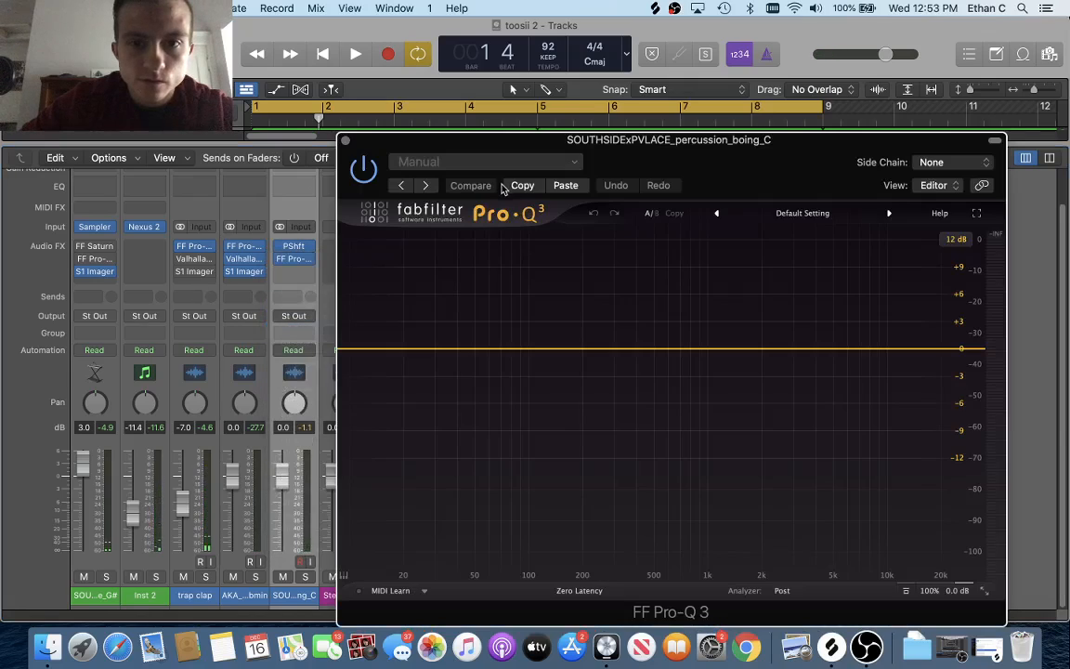
click(453, 164)
click(415, 451)
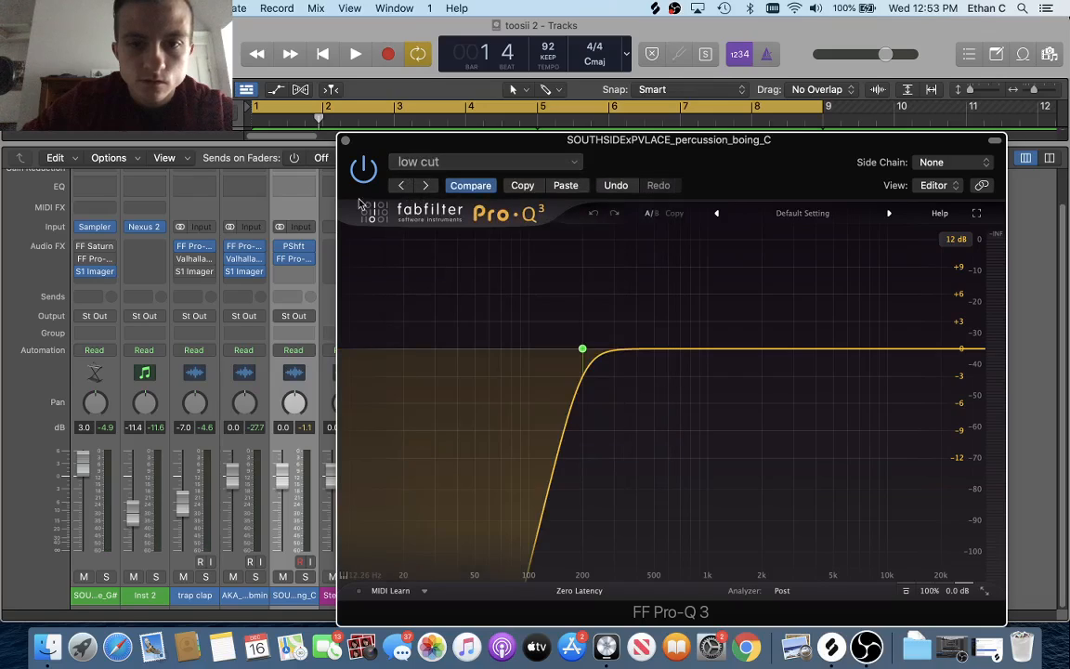
click(345, 141)
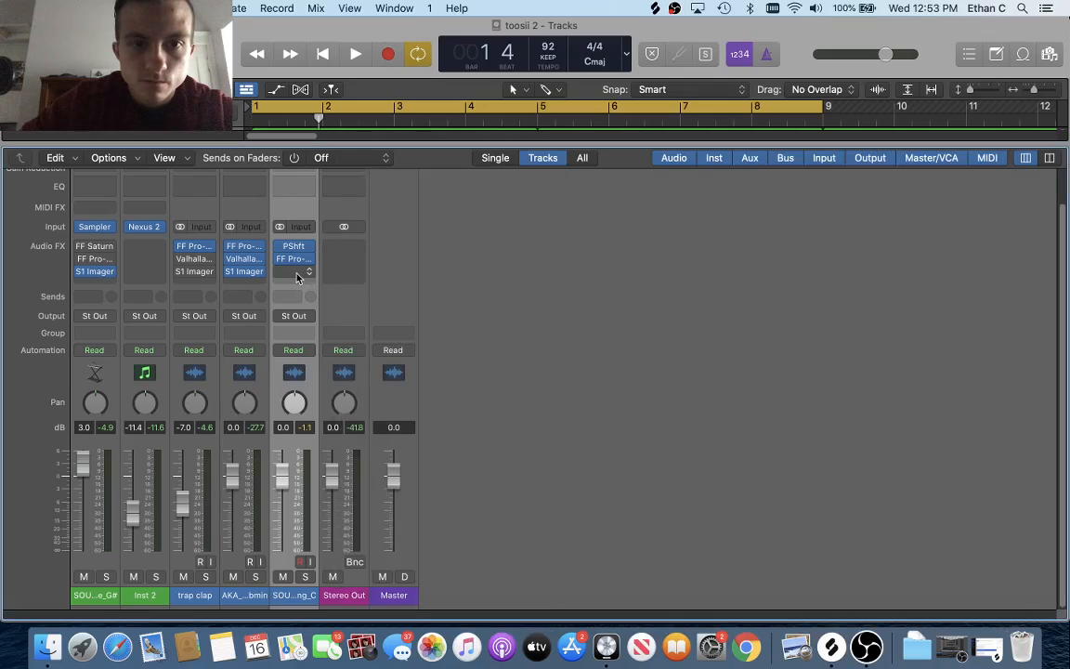
Add a stereo ValhallaRoom reverb to the boing_C channel strip and load the "clap reverb" user preset.
click(292, 275)
mouse_move(360, 350)
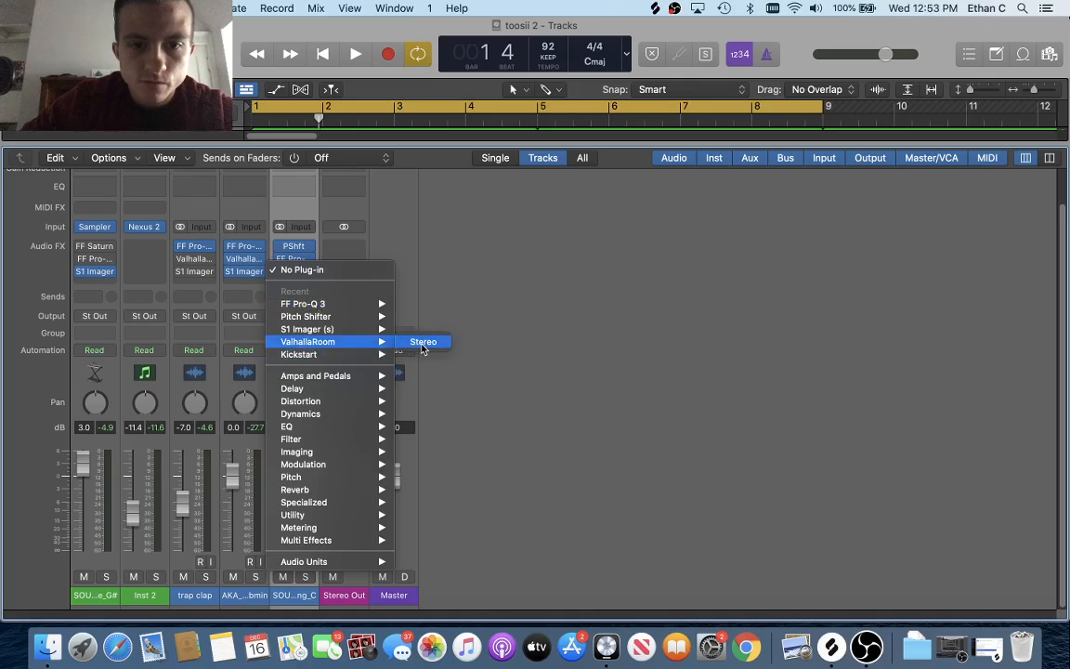
click(422, 342)
click(729, 540)
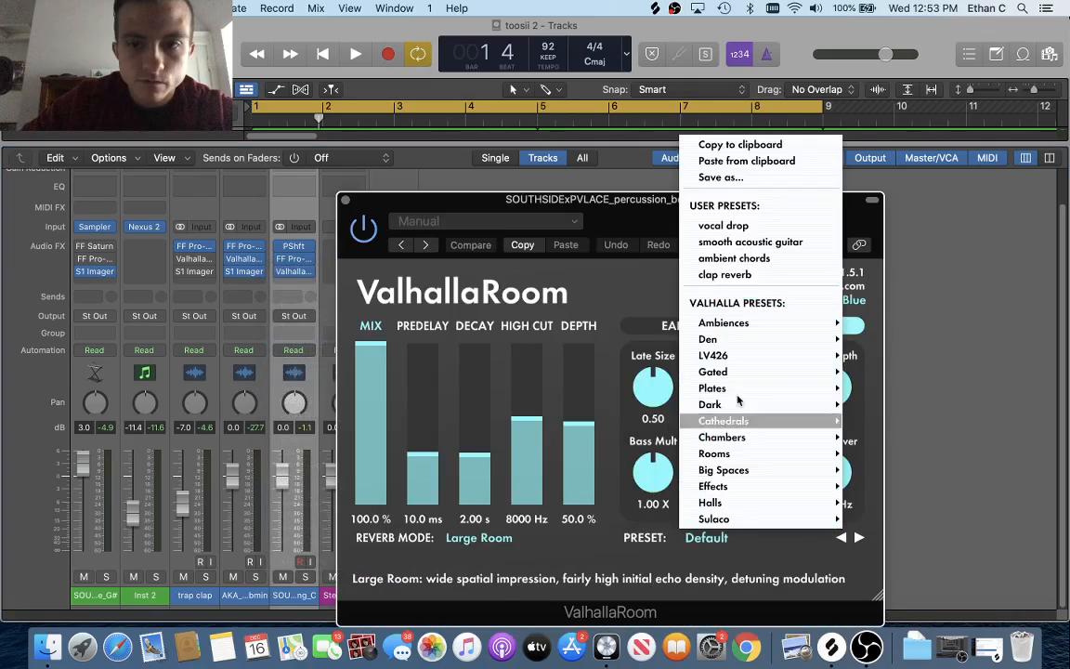
click(724, 274)
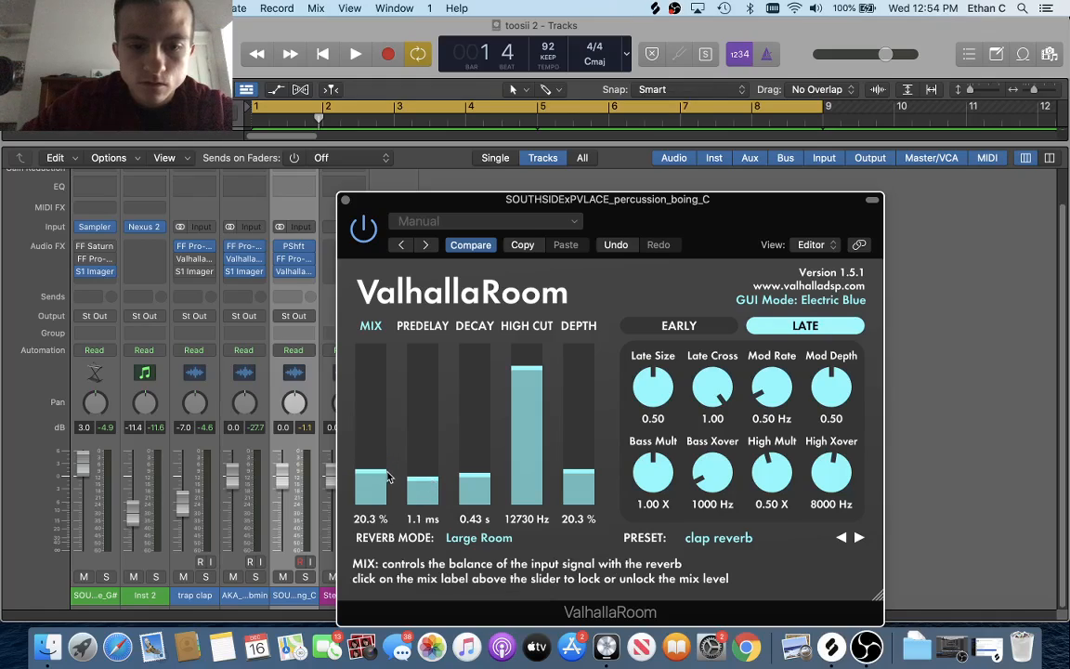
click(345, 200)
Play bar 1 repeatedly to compare the boing_C hit with the ValhallaRoom reverb bypassed and enabled.
key(space)
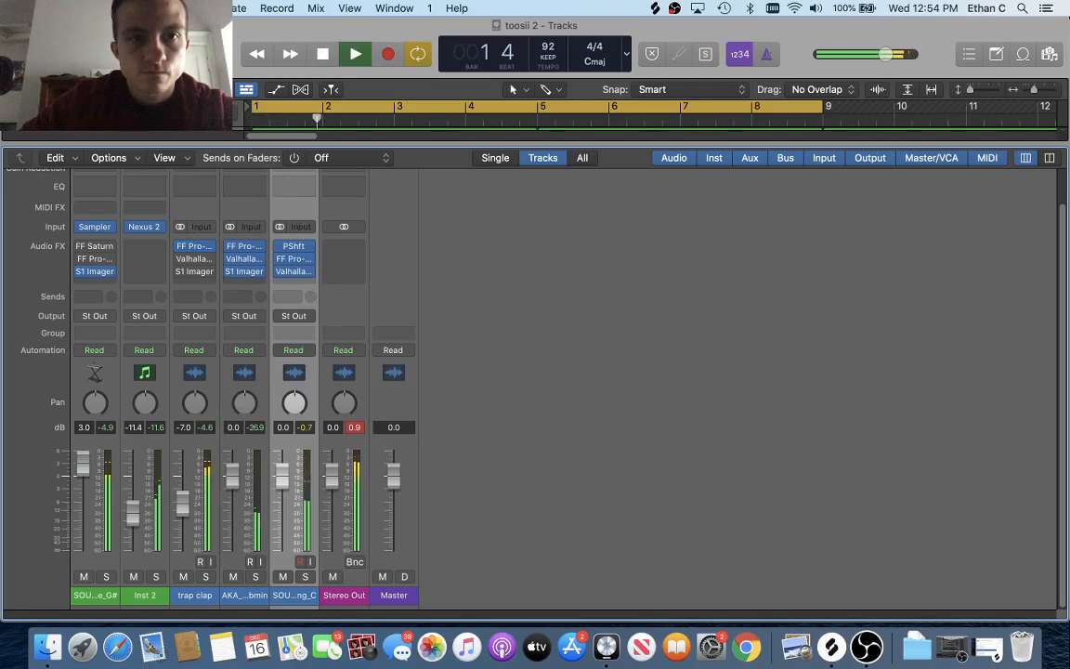
key(x)
key(Return)
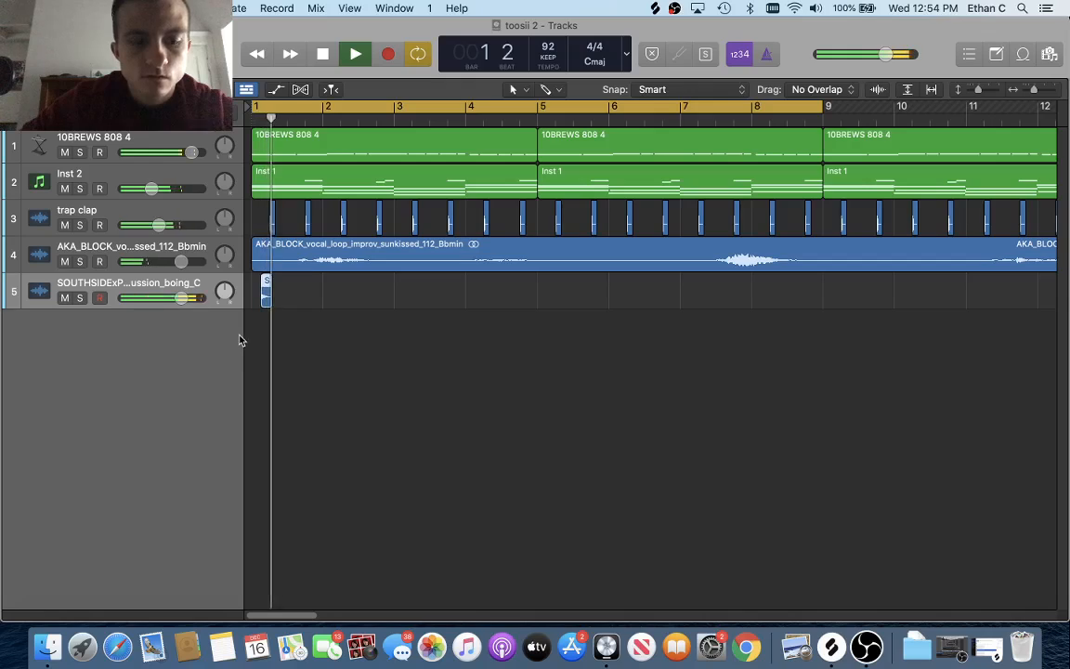
key(space)
key(x)
key(space)
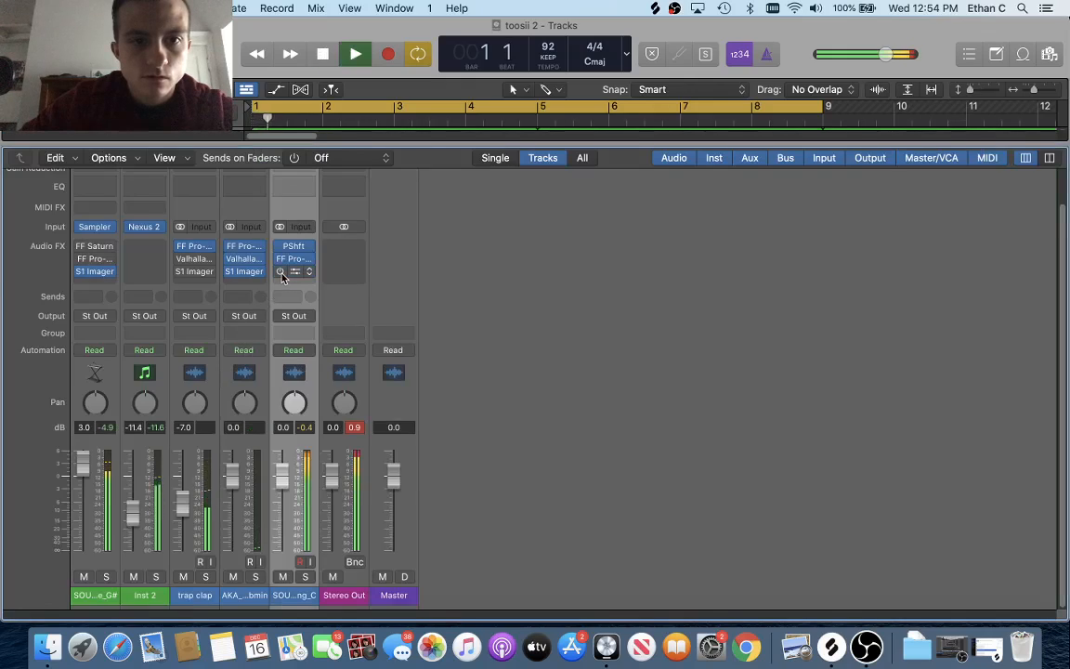
key(space)
key(Return)
key(space)
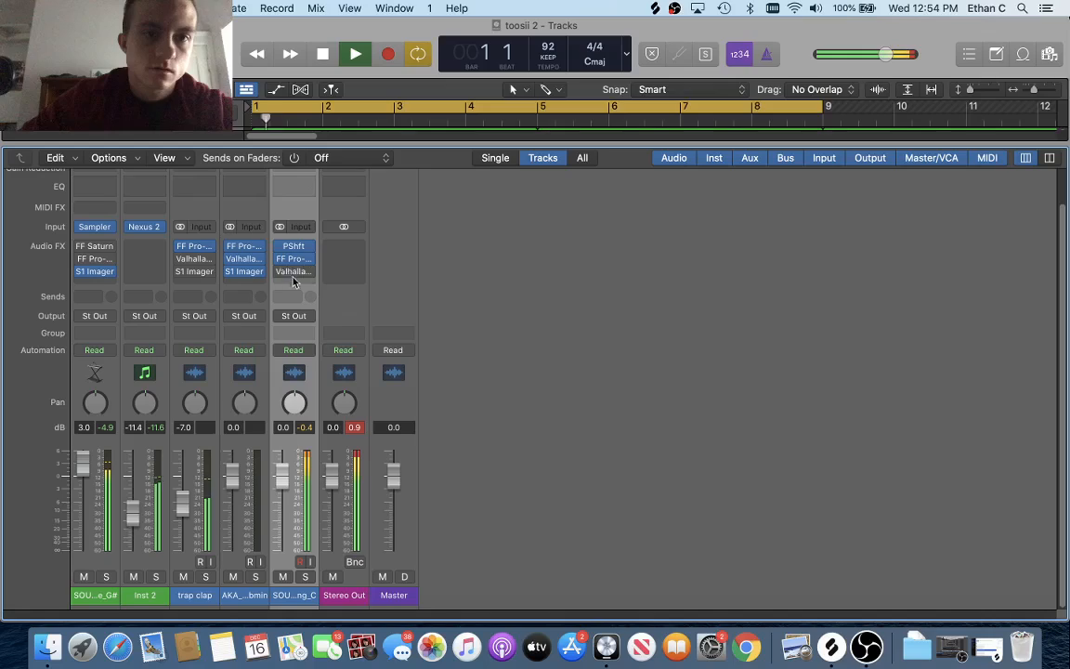
key(space)
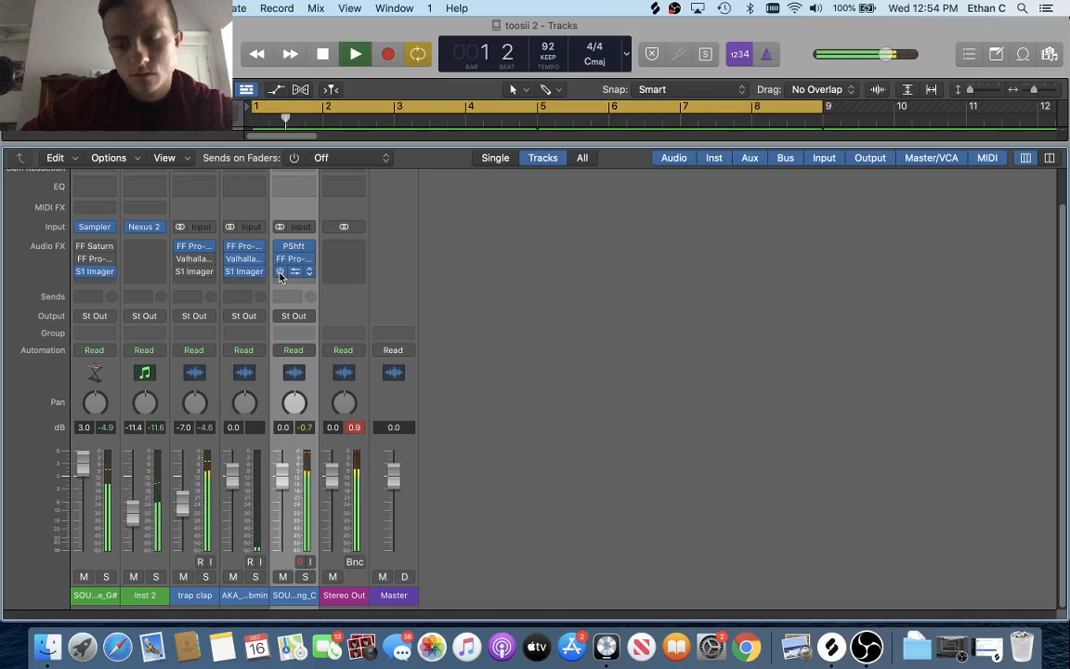
Back in the arrangement, shift the boing_C region one sixteenth later, near the first clap of bar 1, and play it.
key(x)
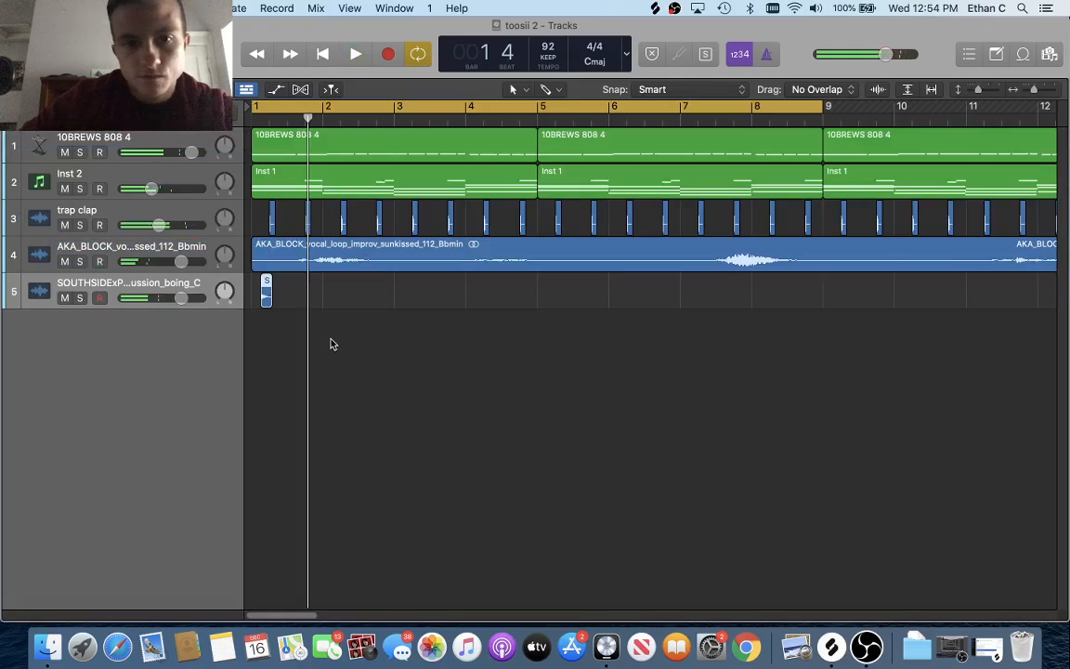
key(super+Right)
key(super+Right)
key(super+Right)
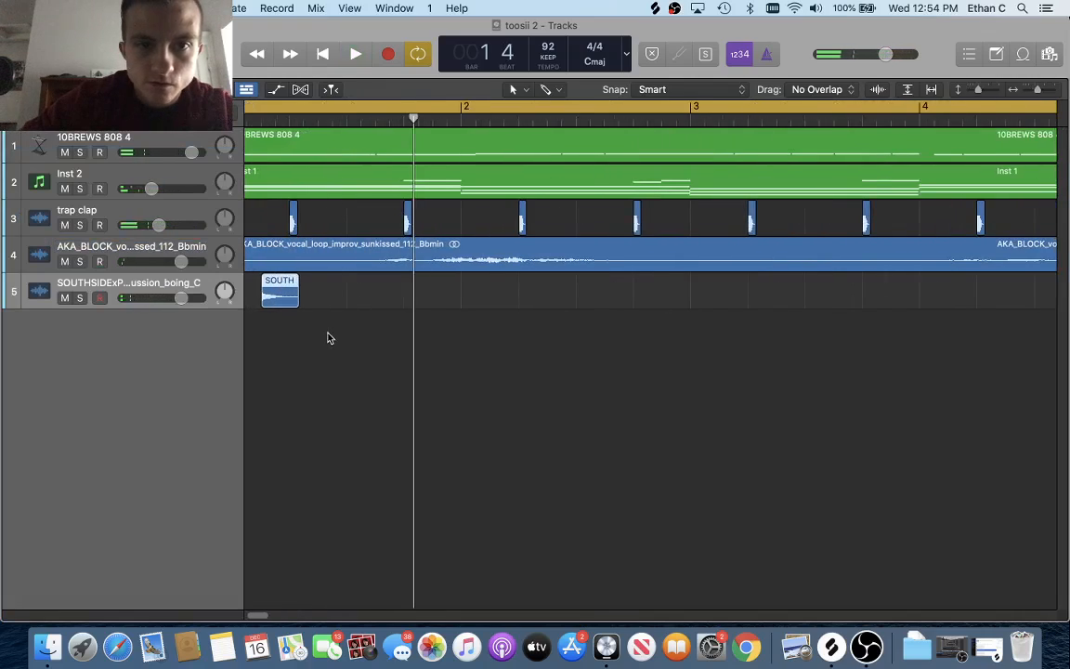
key(super+Left)
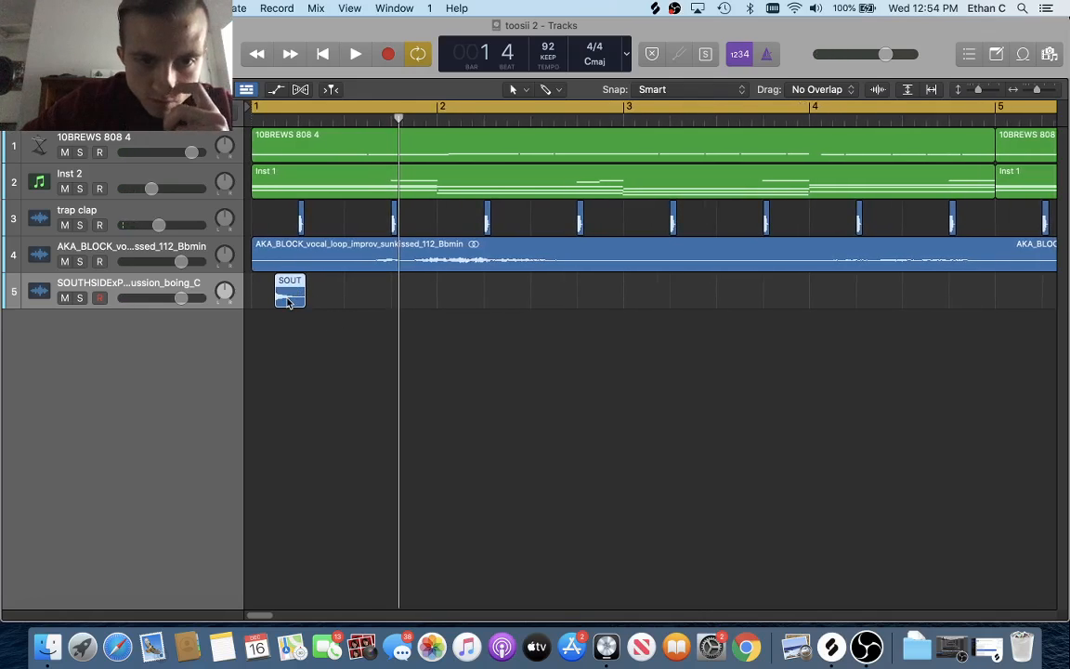
drag(289, 301, 297, 305)
key(space)
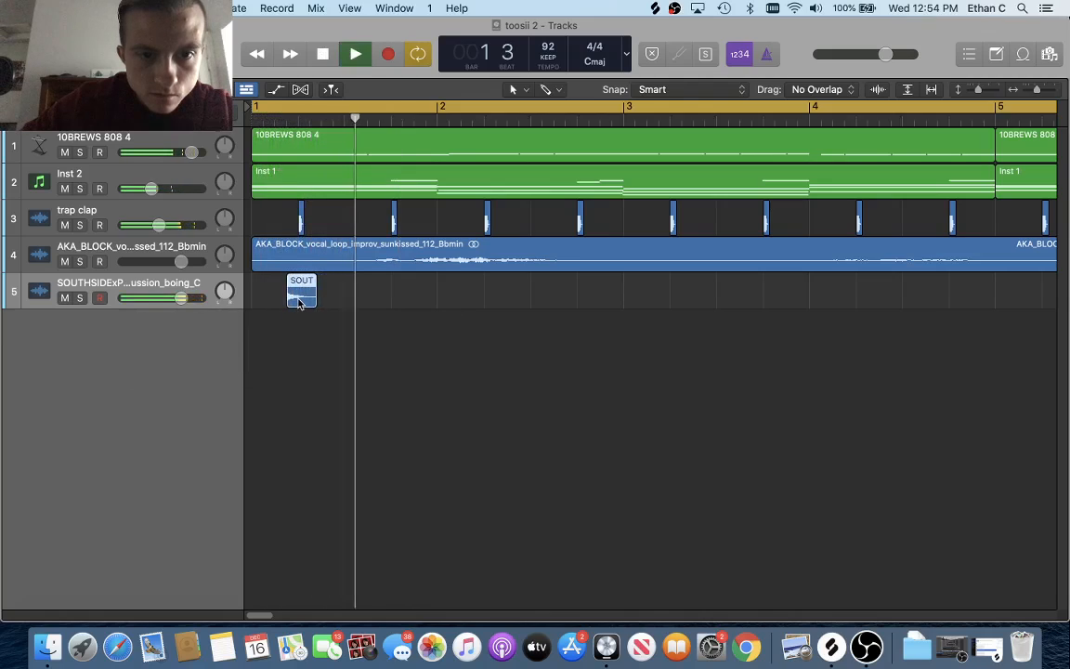
key(space)
key(space)
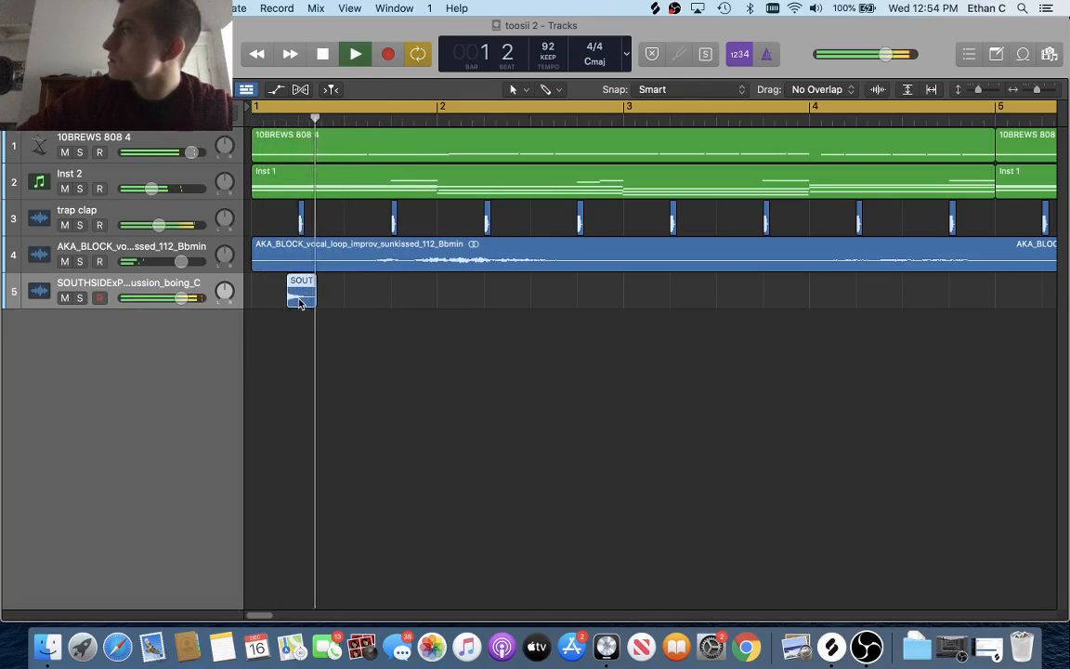
key(space)
Try the boing_C region at the second clap of bar 1 and play from the start.
drag(300, 299, 390, 304)
key(space)
key(space)
key(space)
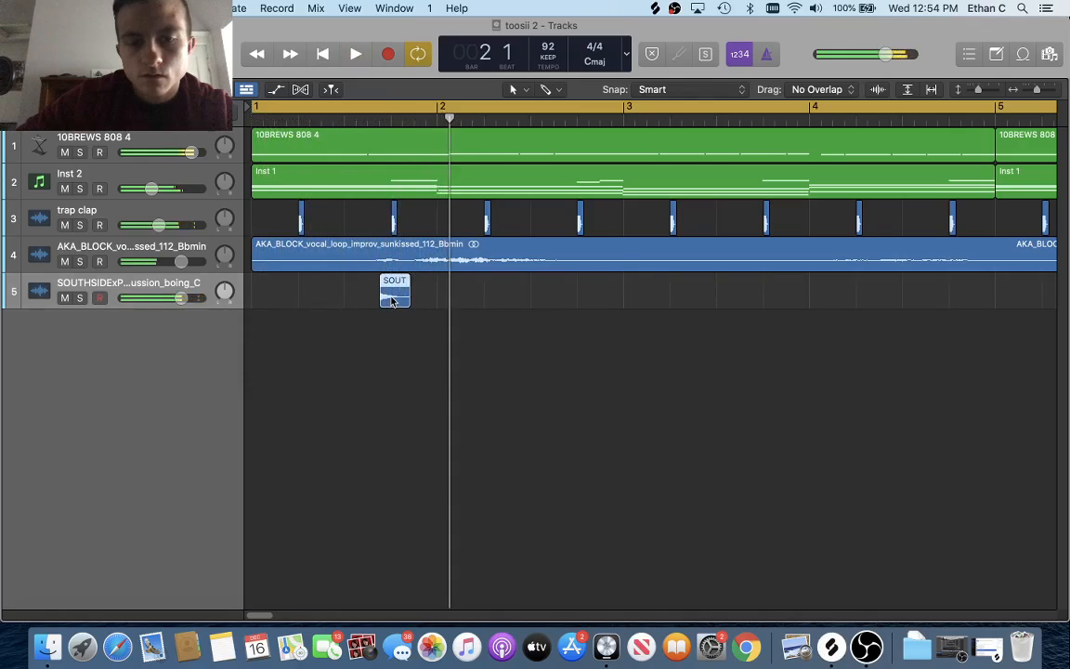
key(space)
Try the boing_C region an eighth note earlier, just ahead of the second clap of bar 1, and play it.
drag(390, 302, 371, 302)
key(space)
key(space)
key(space)
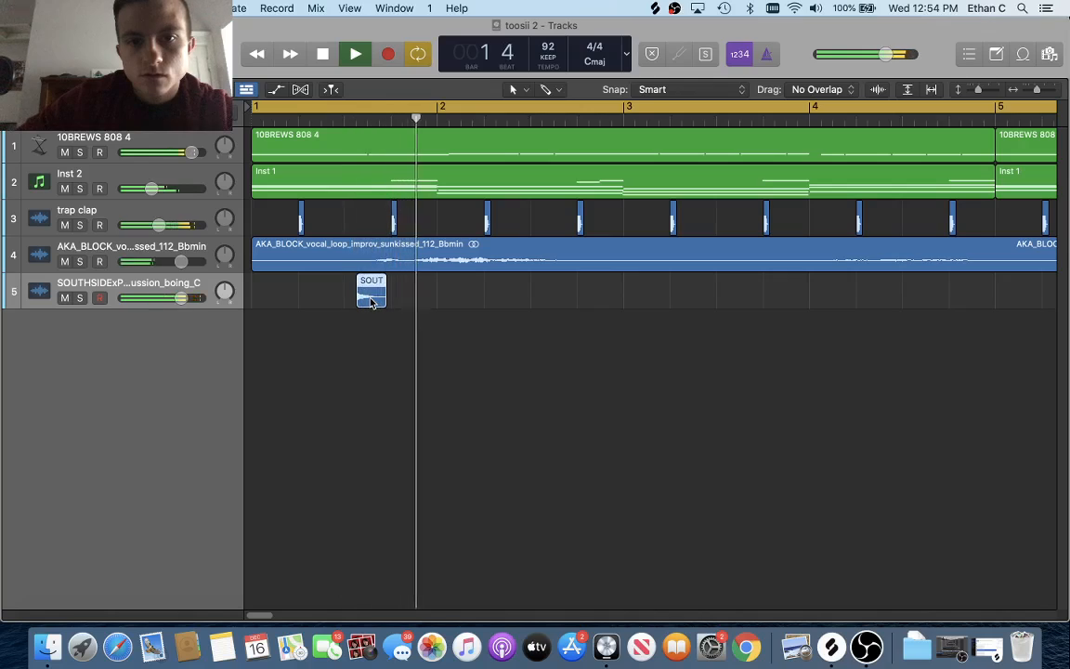
key(space)
key(space)
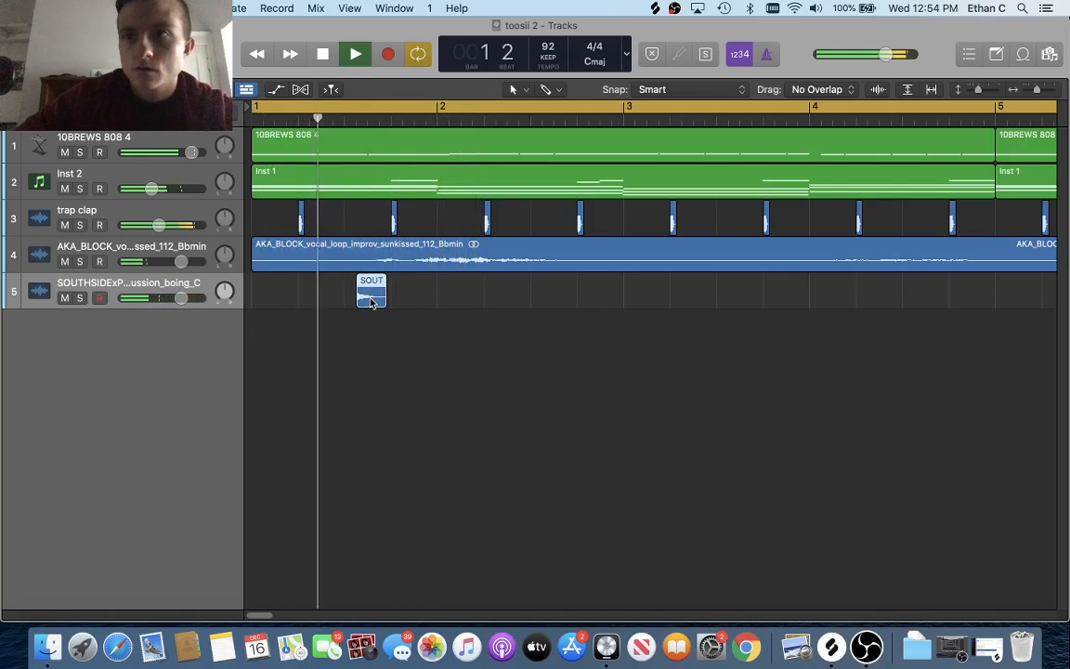
key(space)
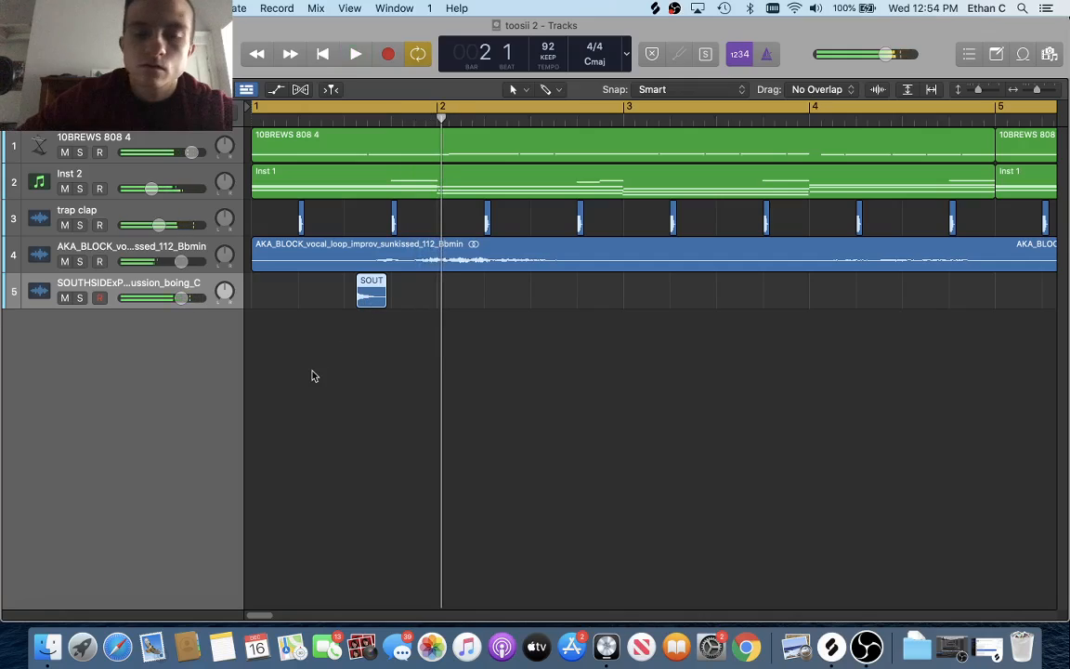
drag(312, 372, 394, 299)
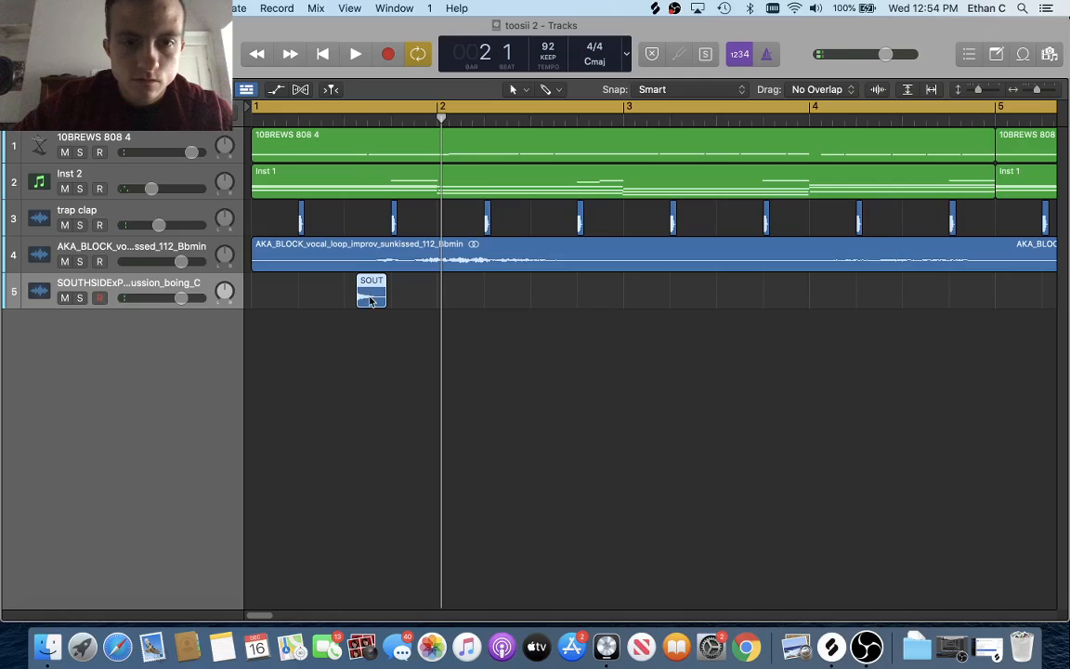
Try the boing_C region one sixteenth after the start of bar 1 and play it.
drag(370, 300, 280, 290)
key(space)
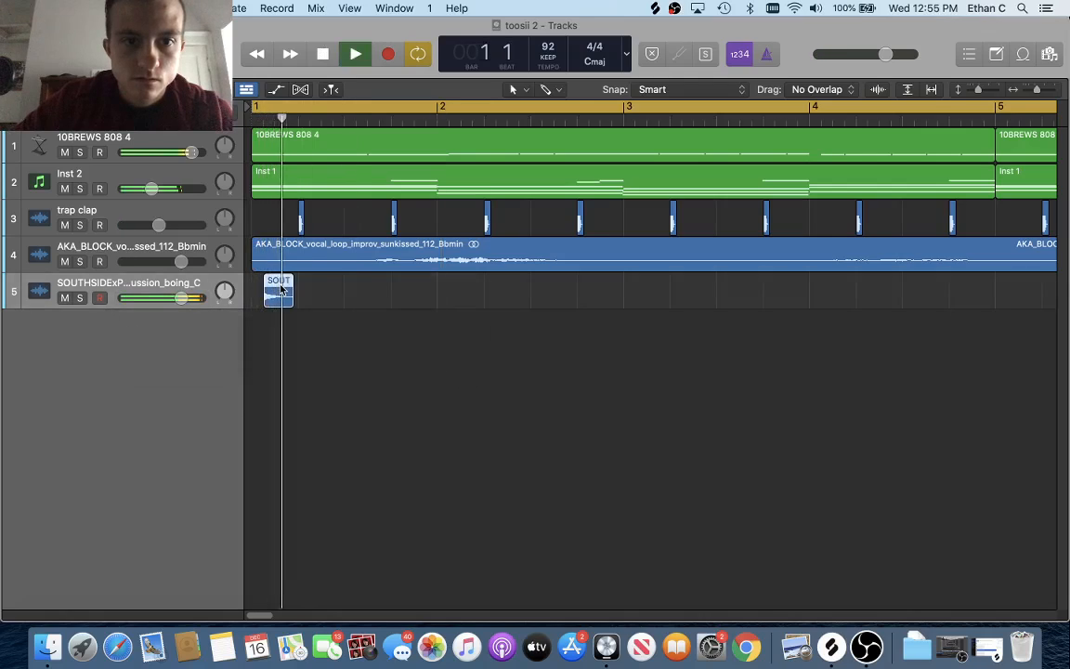
key(space)
key(space)
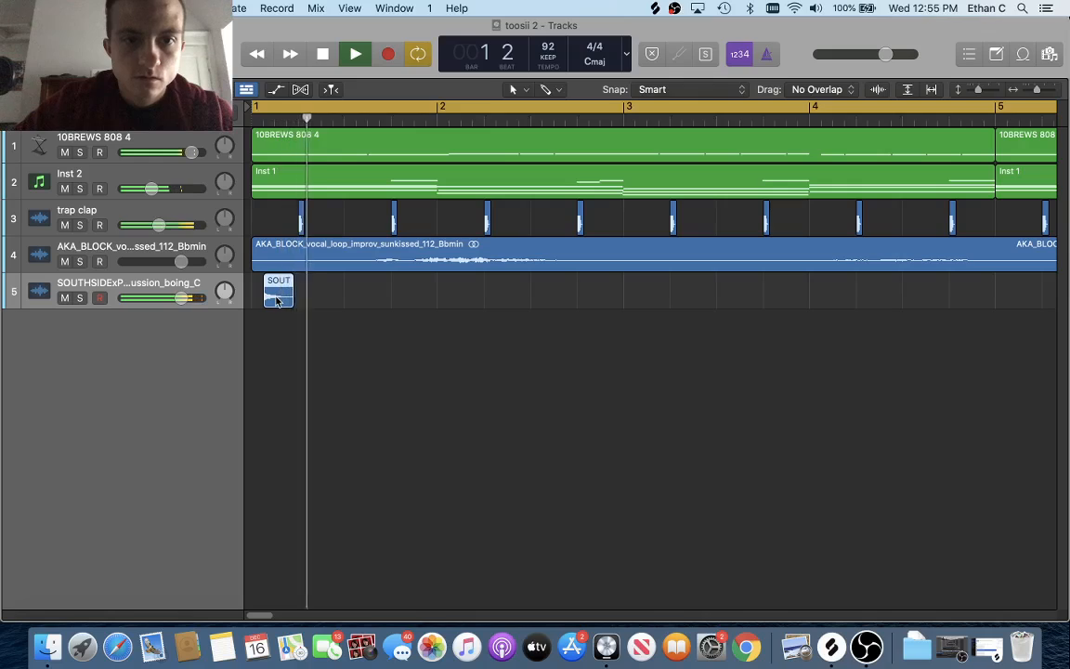
Return the boing_C region to just before the first clap of bar 1 and replay the opening bars.
drag(276, 300, 297, 301)
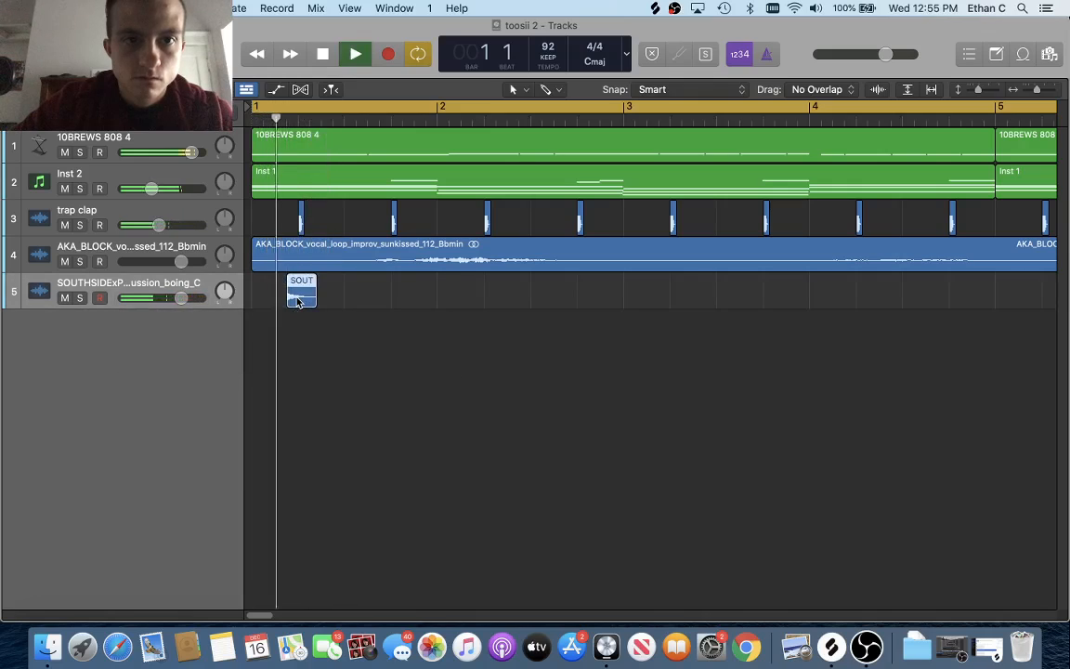
key(space)
key(space)
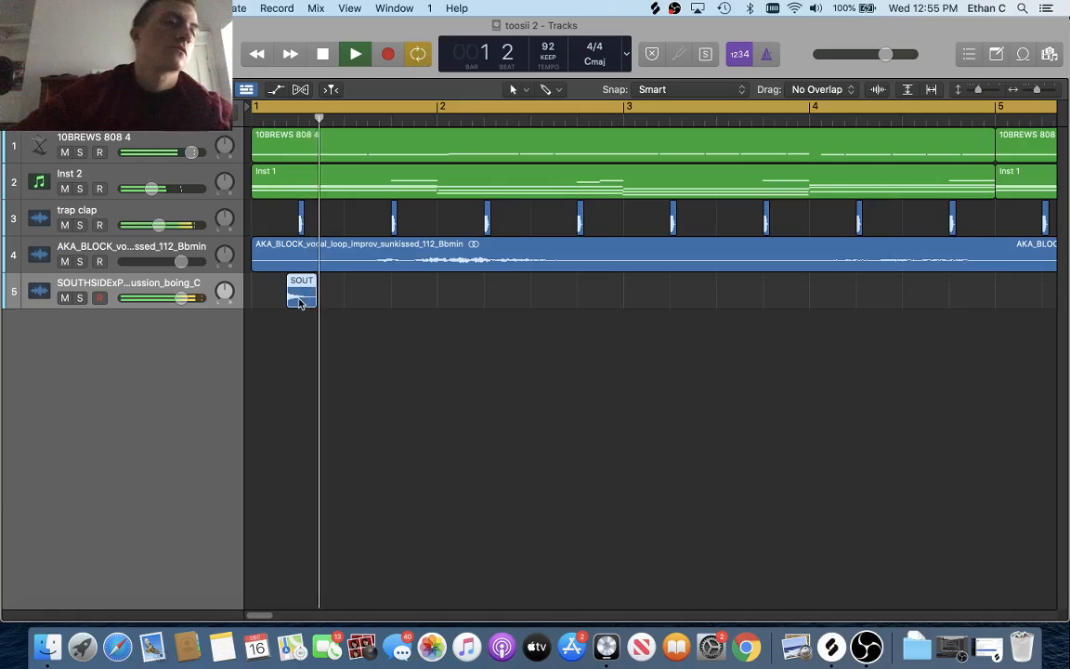
mouse_move(299, 303)
mouse_down()
mouse_move(275, 298)
mouse_move(275, 310)
mouse_move(306, 303)
mouse_up()
key(space)
key(space)
key(space)
key(space)
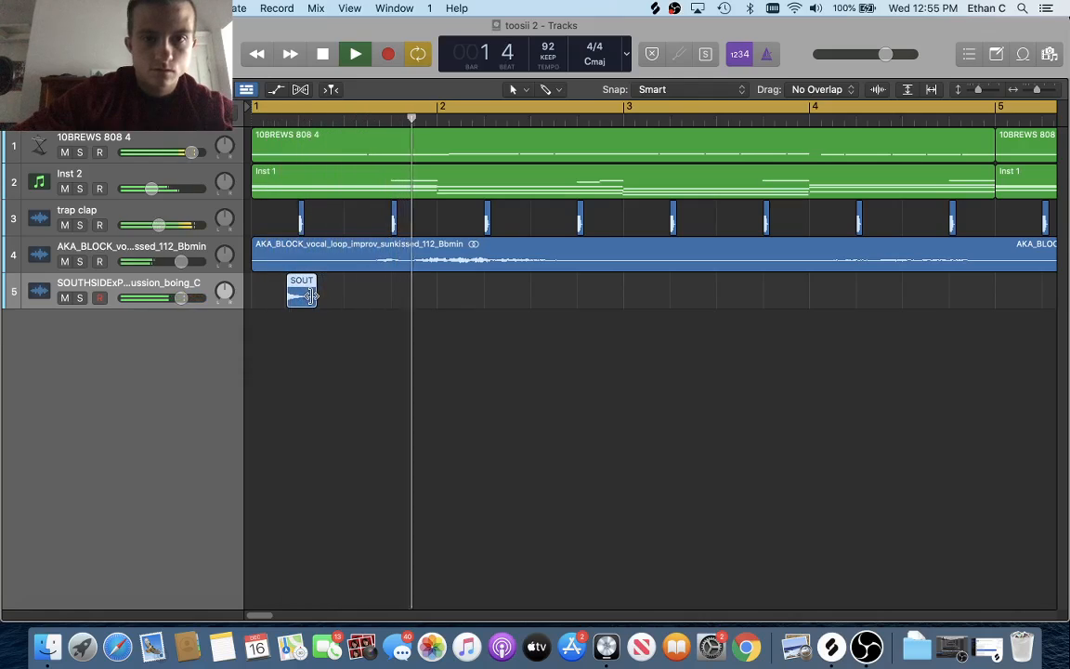
key(space)
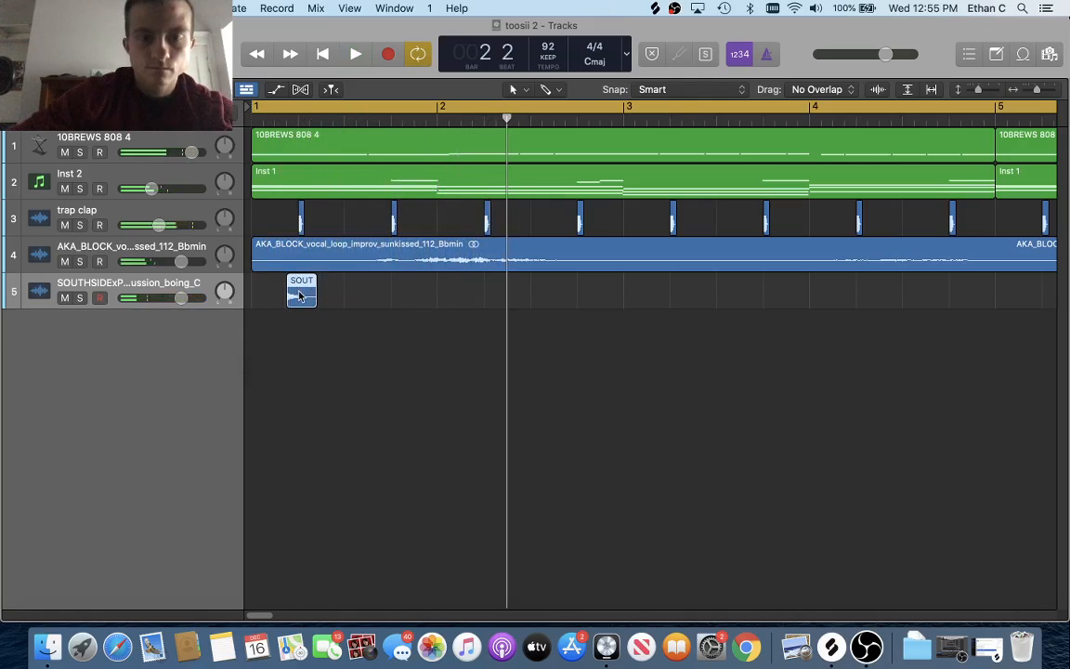
Try the boing_C region once more in the third beat of bar 1, ahead of the second clap, and play it.
drag(301, 295, 371, 293)
key(space)
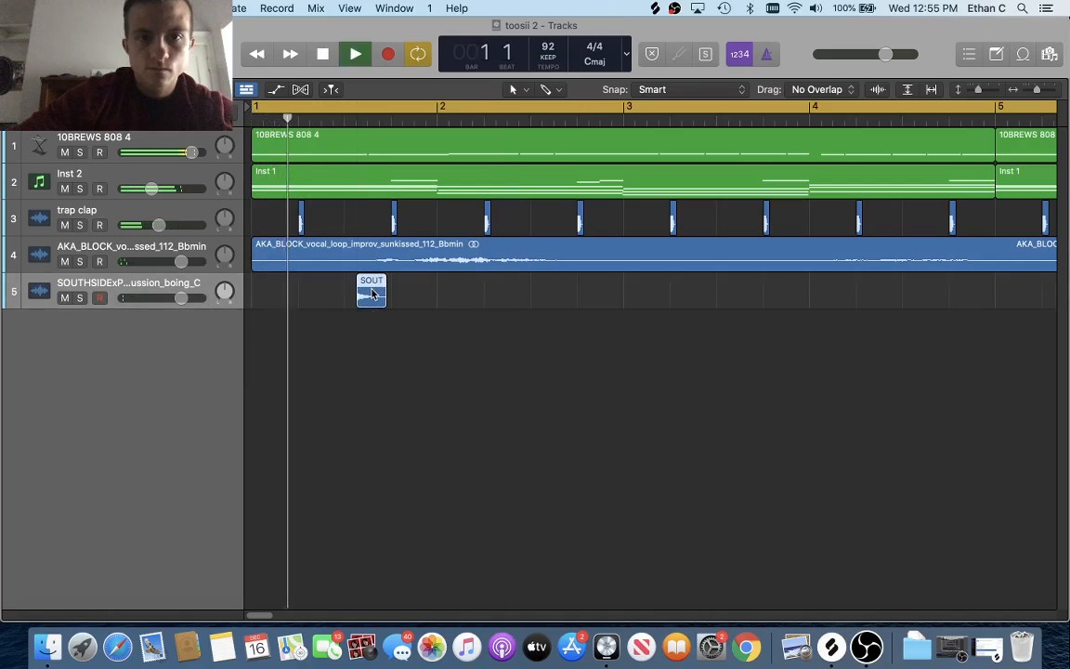
key(space)
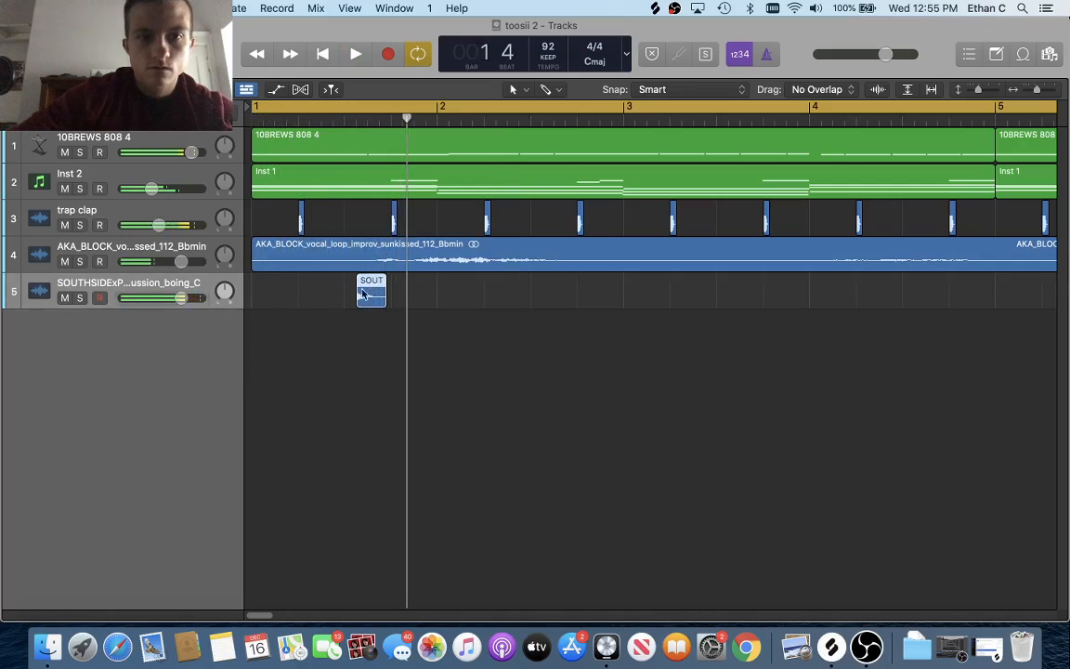
Place the boing_C region at position 1 1 4 1, by the first clap of bar 1, and play it repeatedly.
drag(372, 294, 301, 291)
key(space)
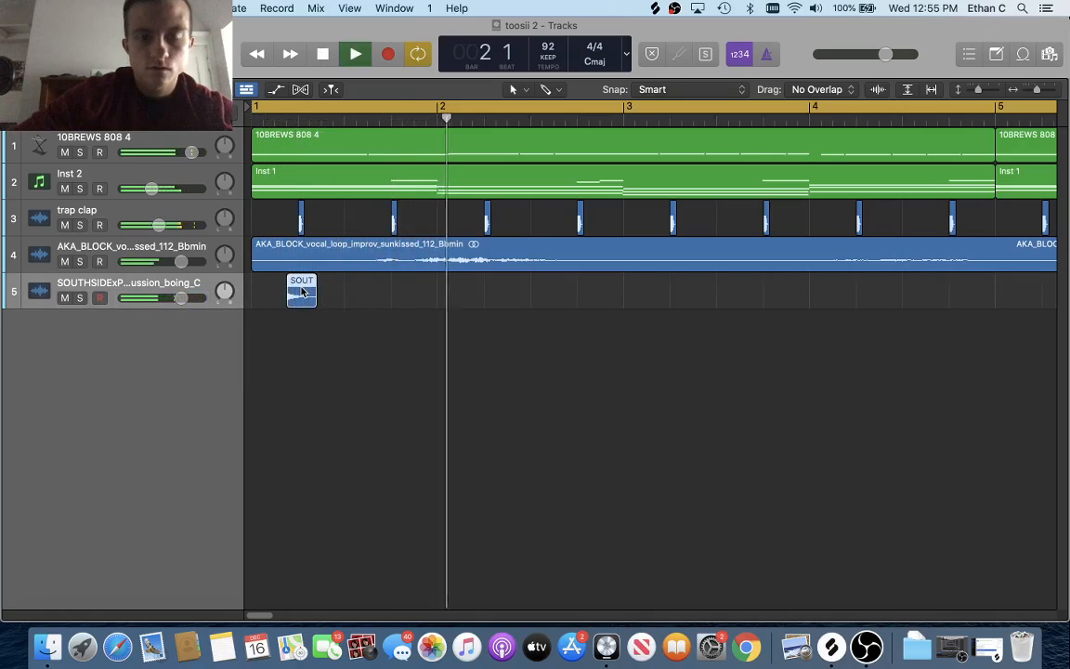
key(space)
mouse_move(303, 292)
mouse_down()
mouse_move(281, 296)
mouse_move(307, 293)
mouse_up()
key(space)
key(space)
key(space)
key(space)
key(space)
key(space)
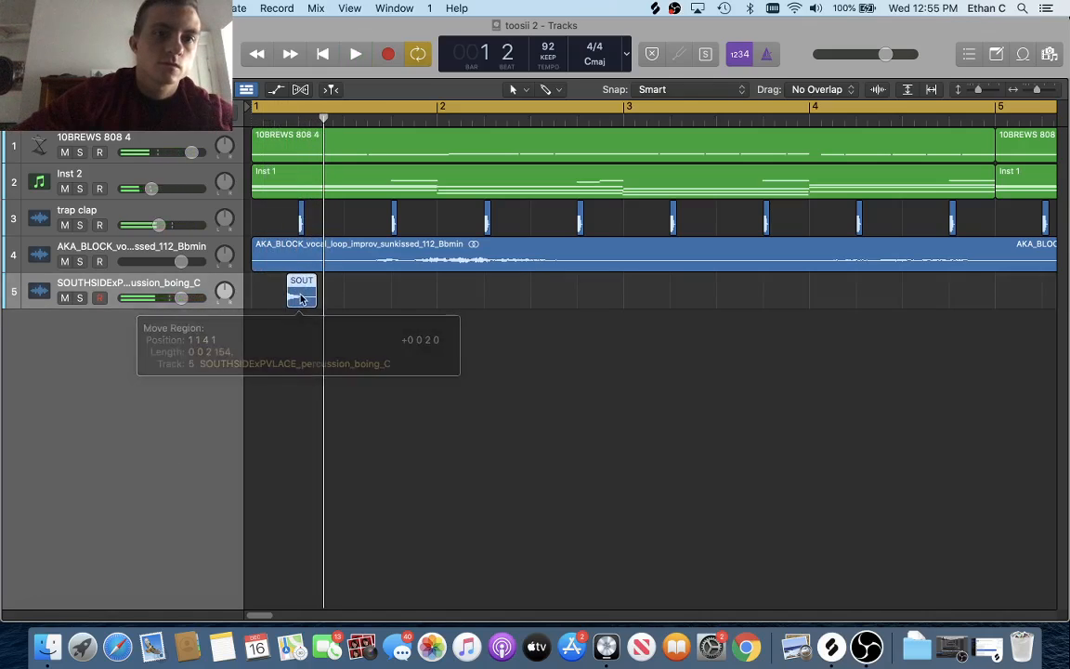
Play bar 1 from the start of the boing_C region.
click(288, 117)
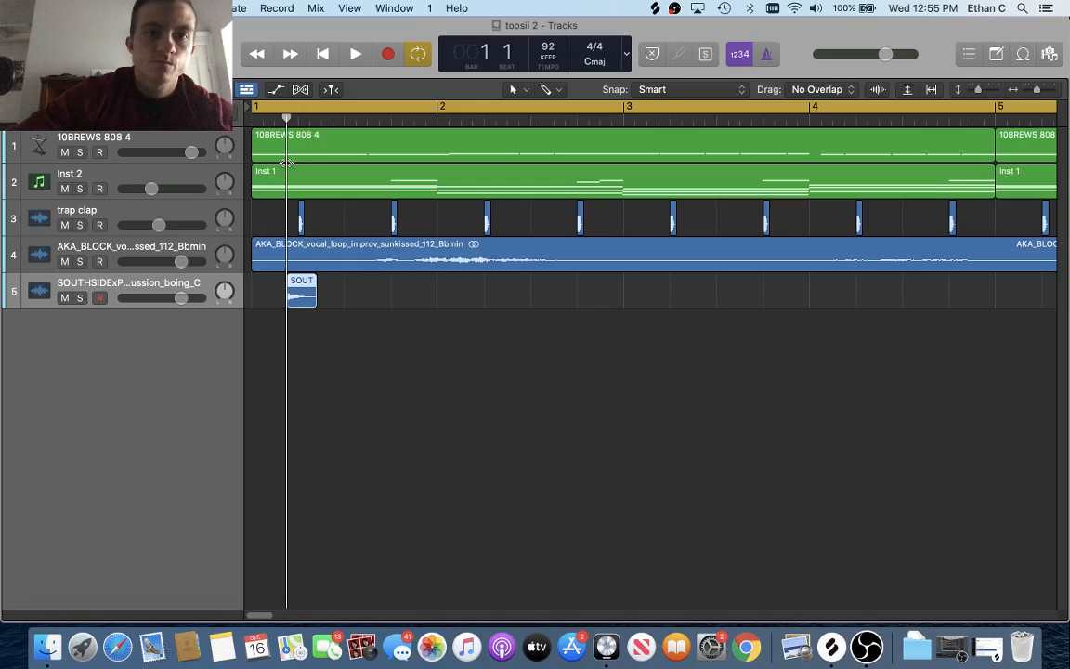
key(space)
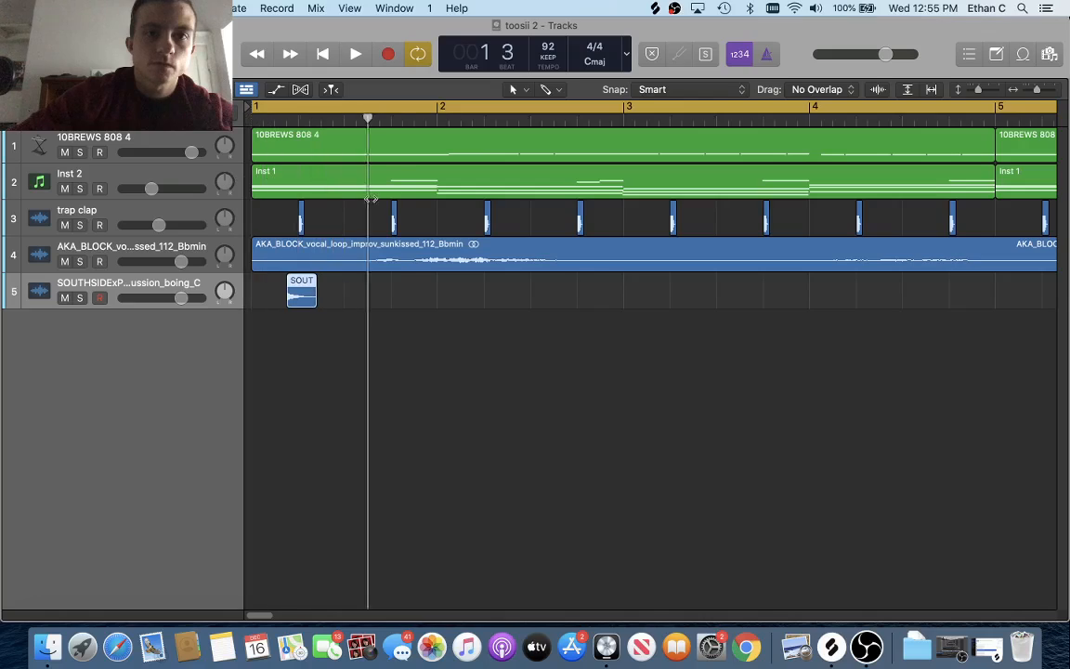
key(space)
Paste a copy of the boing_C region just before the first clap of bar 2 and play it.
mouse_move(285, 198)
mouse_down()
mouse_move(332, 201)
mouse_move(260, 208)
mouse_move(296, 210)
mouse_move(287, 215)
mouse_up()
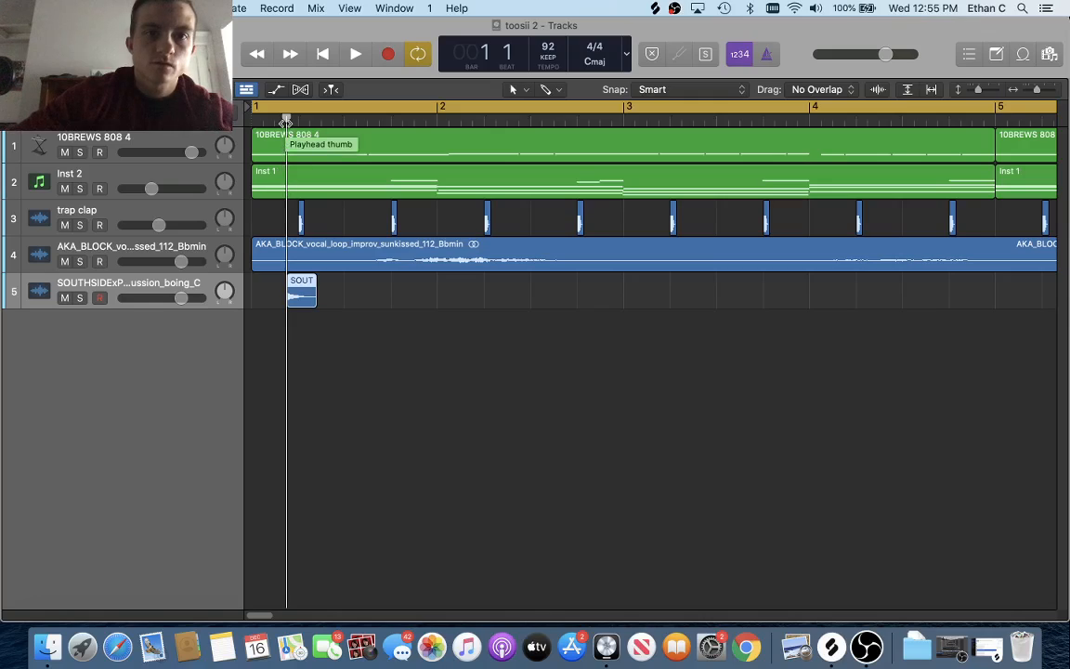
drag(286, 122, 293, 140)
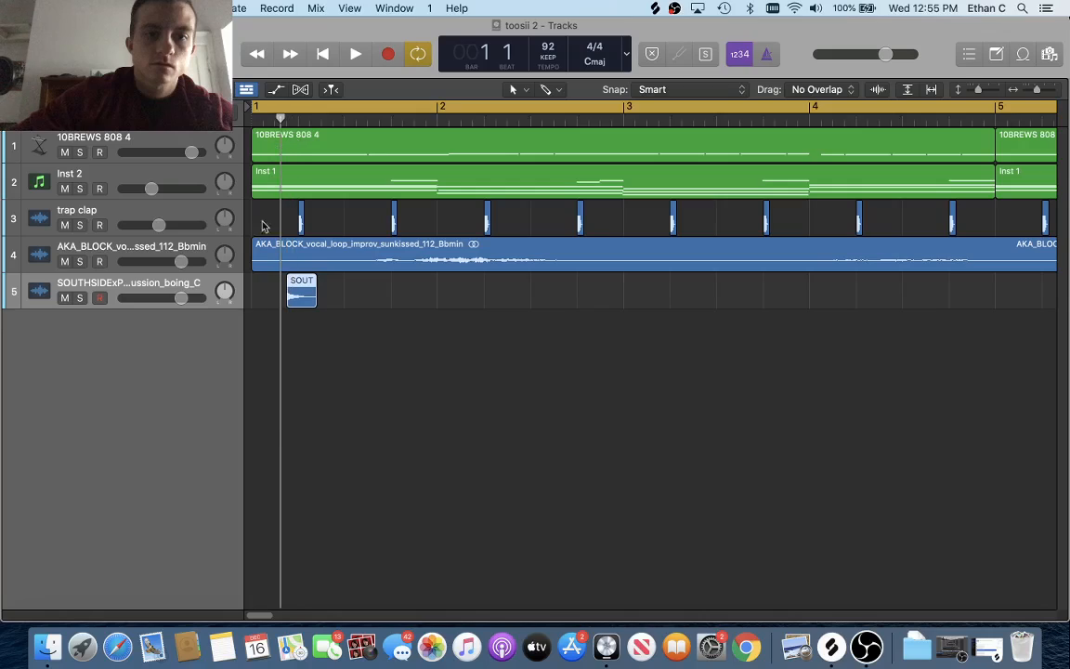
drag(264, 418, 361, 309)
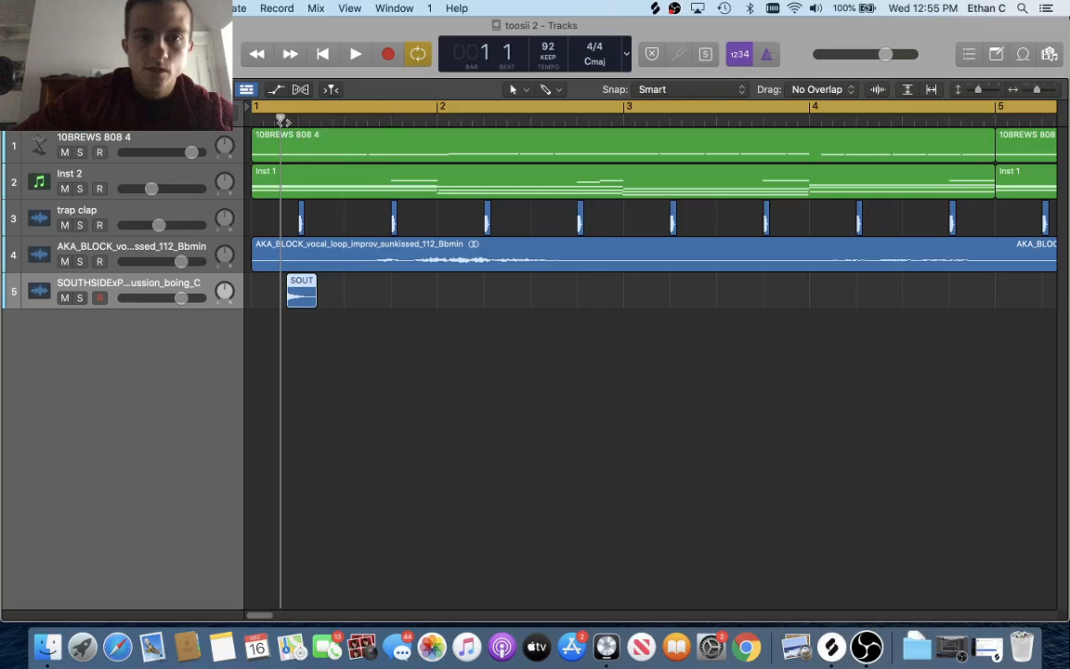
drag(283, 122, 473, 203)
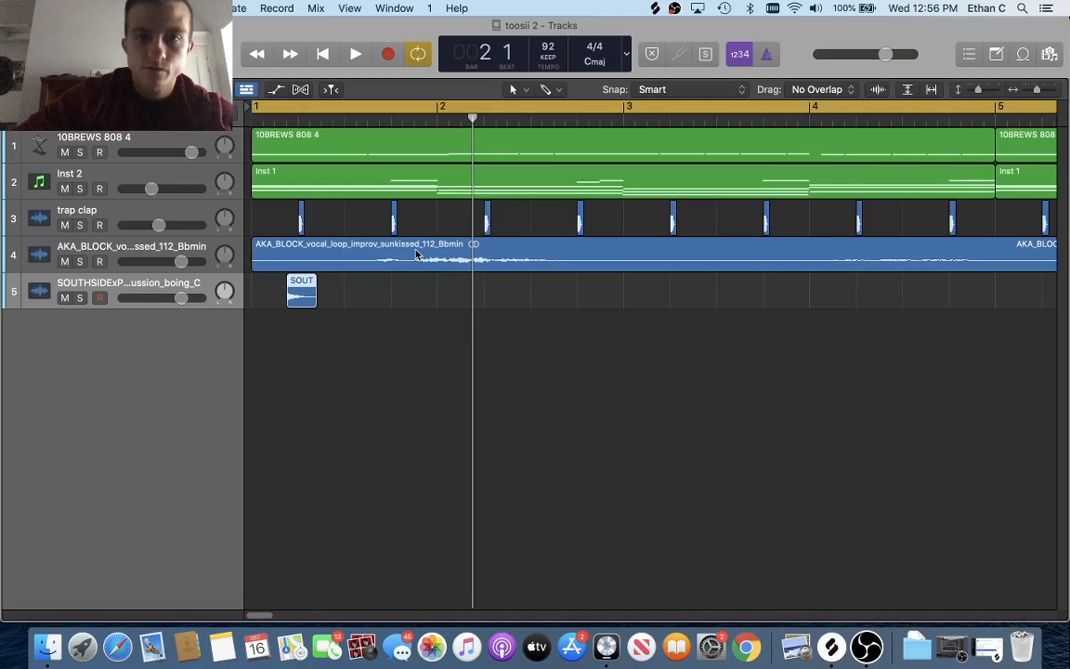
key(super+v)
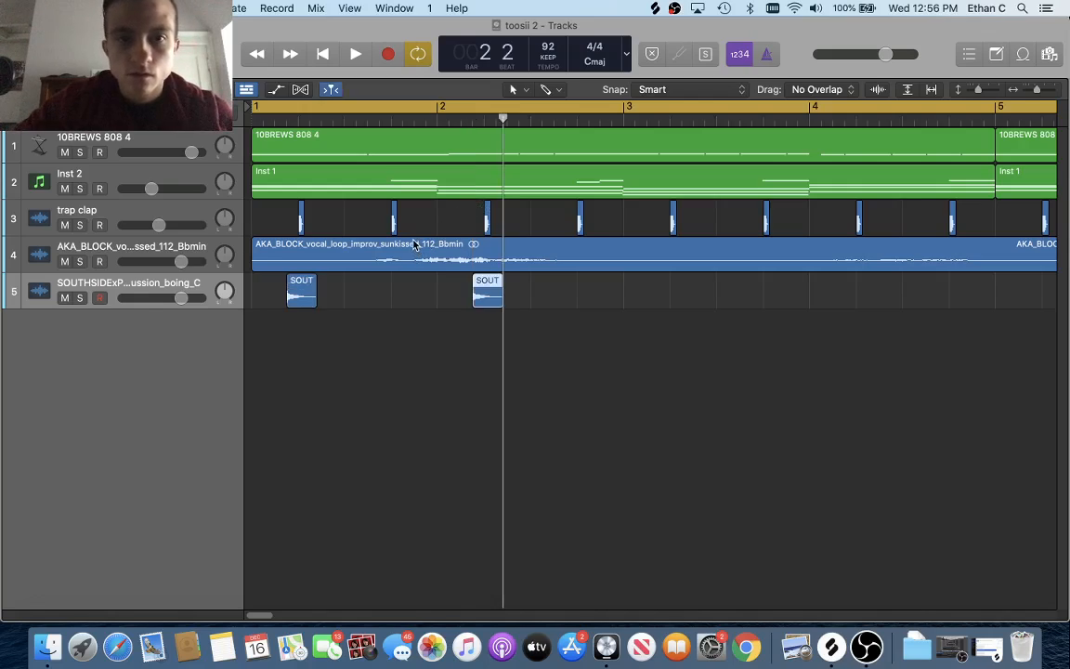
key(space)
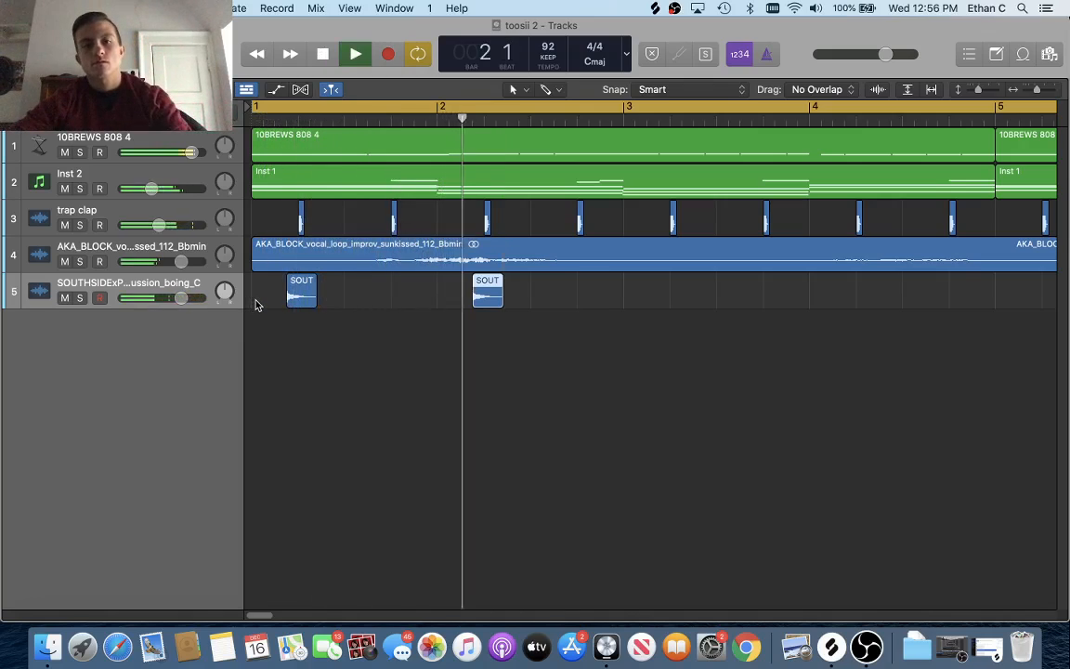
key(space)
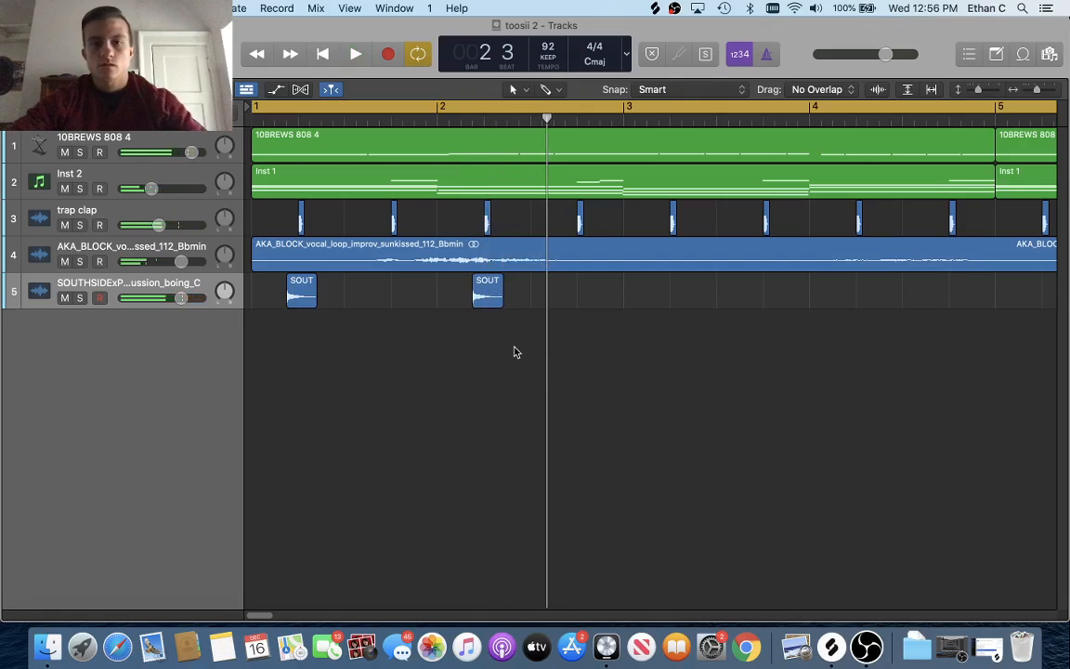
Move the copied boing_C region from bar 2 to just before the first clap of bar 3 and play it.
key(super+Left)
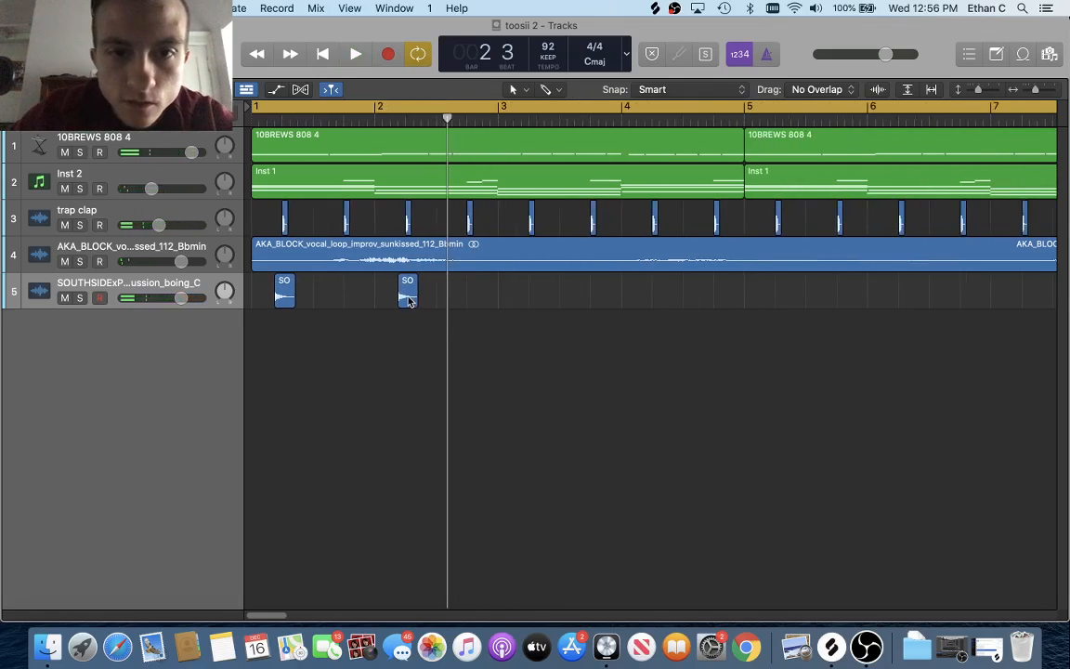
drag(409, 300, 529, 313)
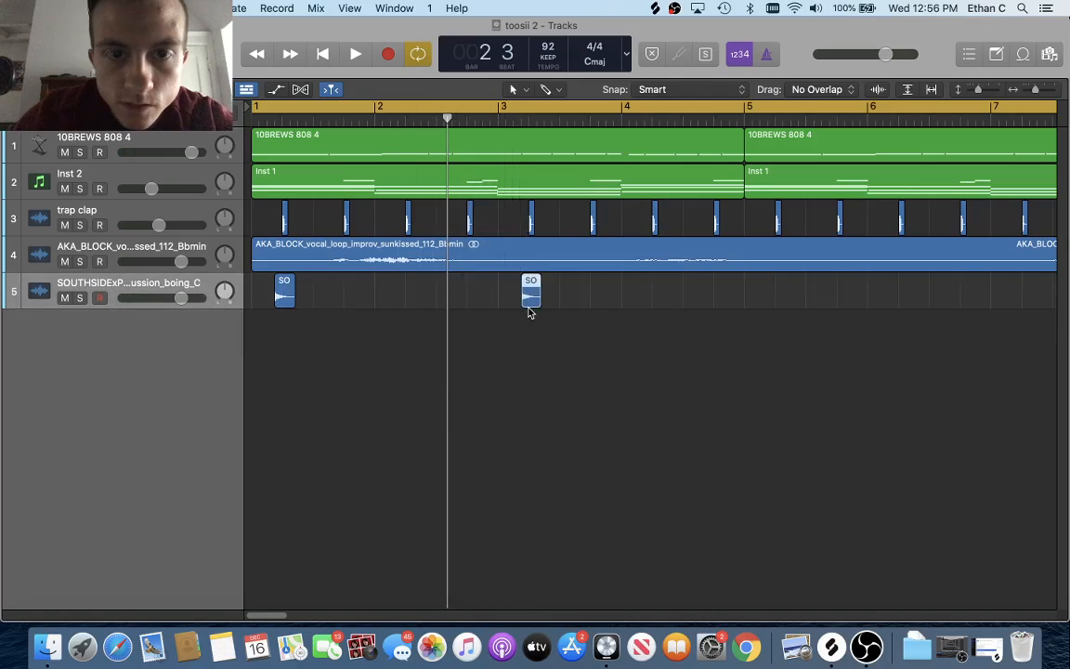
key(space)
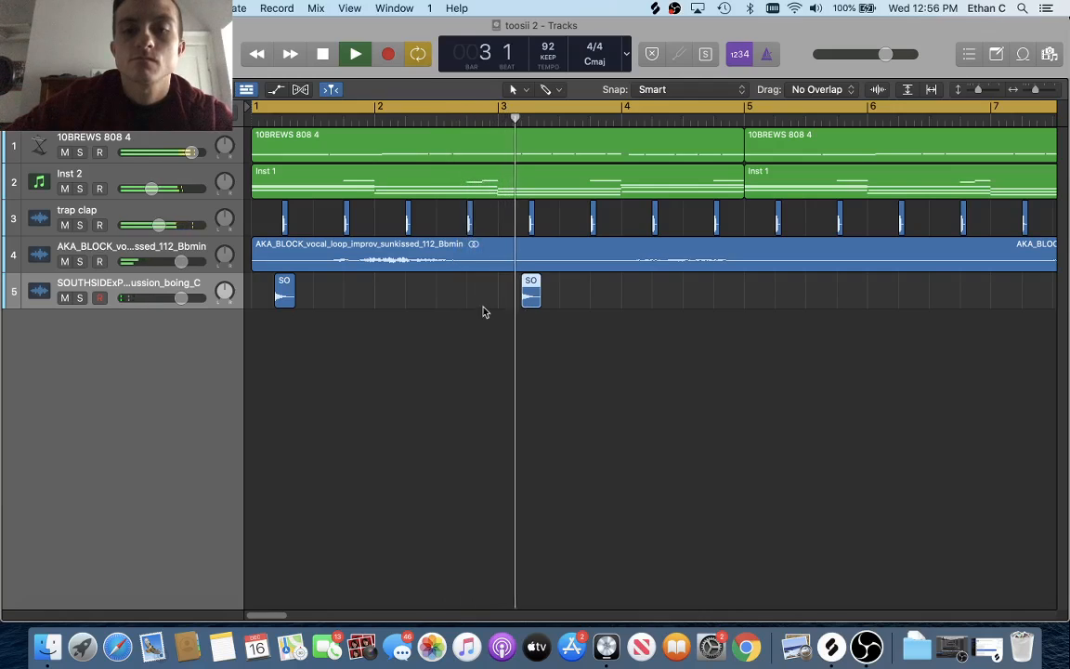
key(space)
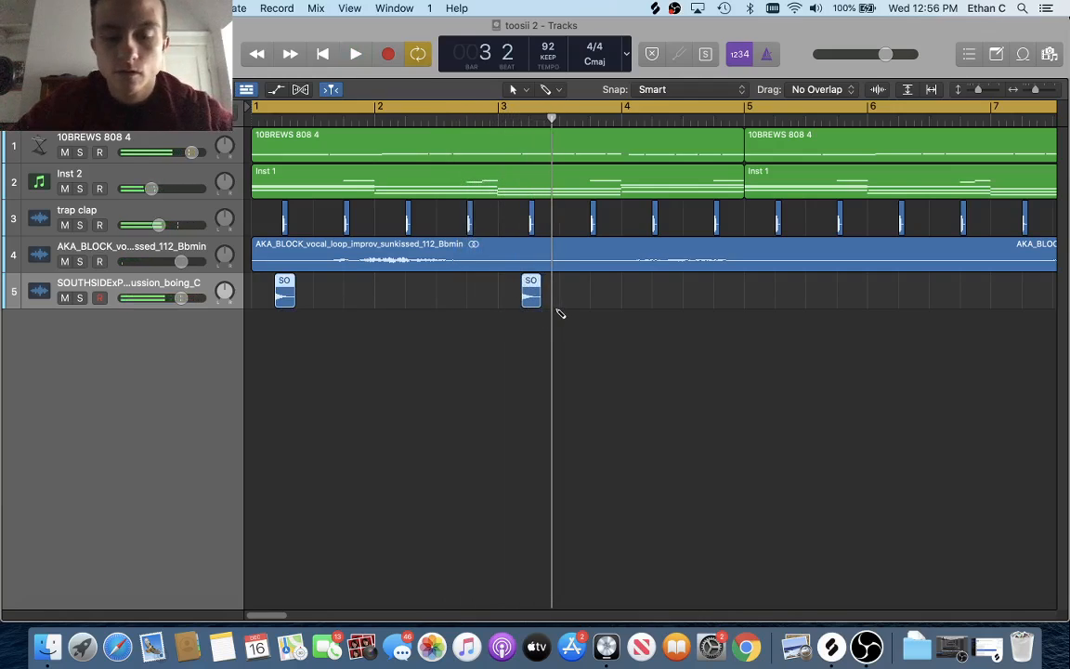
Paste the two boing_C regions at the matching spots in bars 5 and 7.
drag(599, 122, 769, 147)
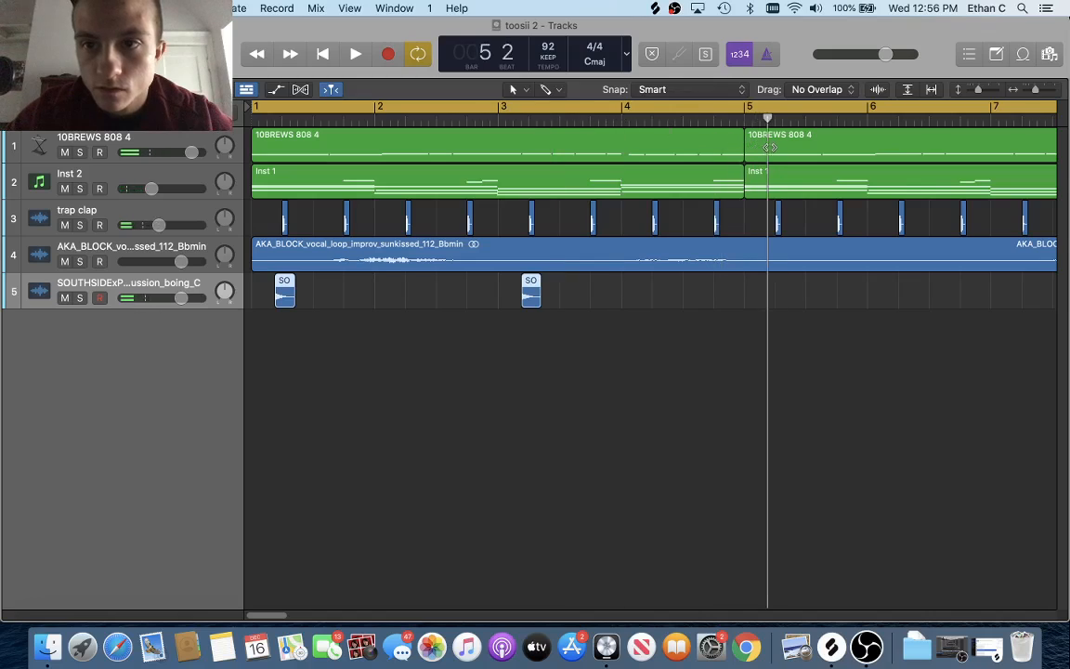
key(super+v)
scroll(690, 272, down, 5)
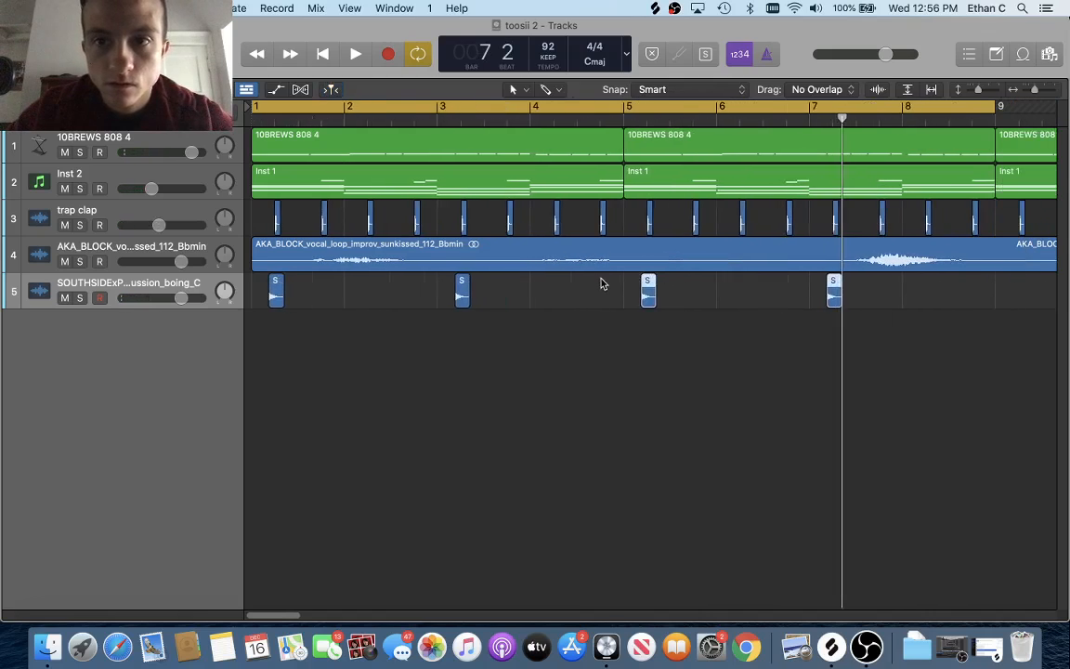
Duplicate all four boing_C regions at the matching spots in bars 9, 11, 13 and 15.
drag(251, 325, 643, 301)
click(759, 121)
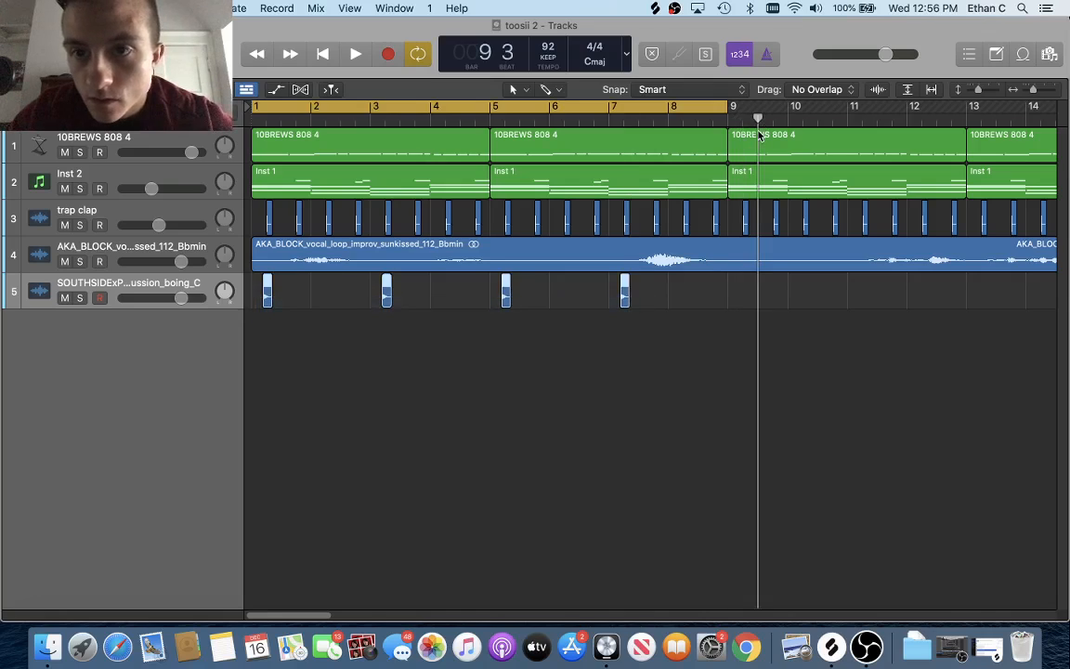
scroll(759, 135, up, 5)
scroll(757, 134, right, 14)
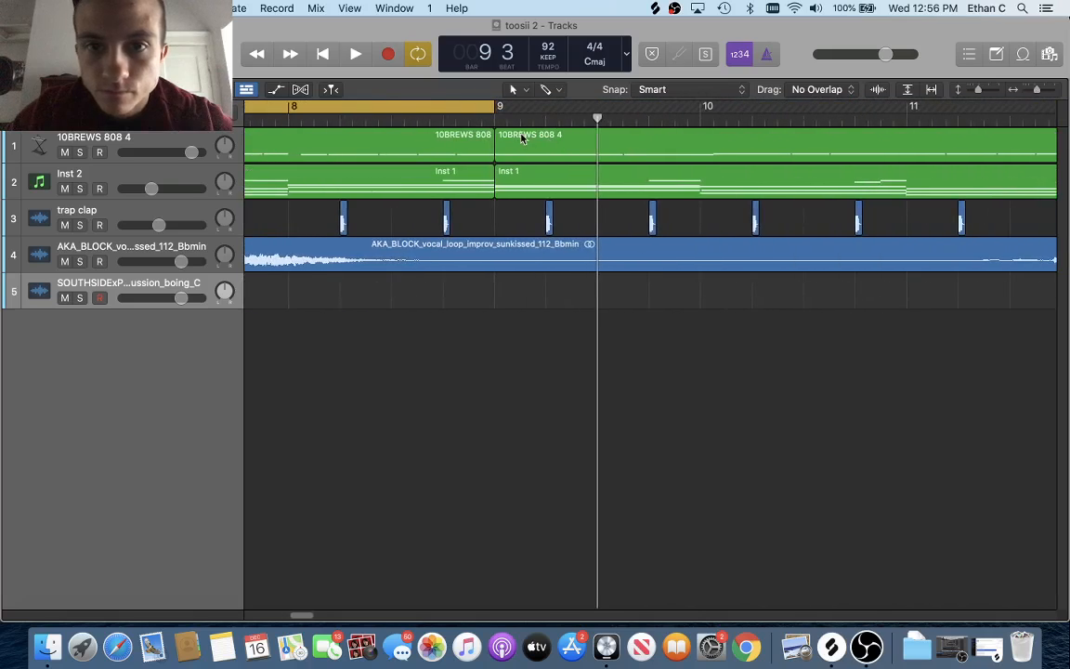
drag(520, 122, 533, 127)
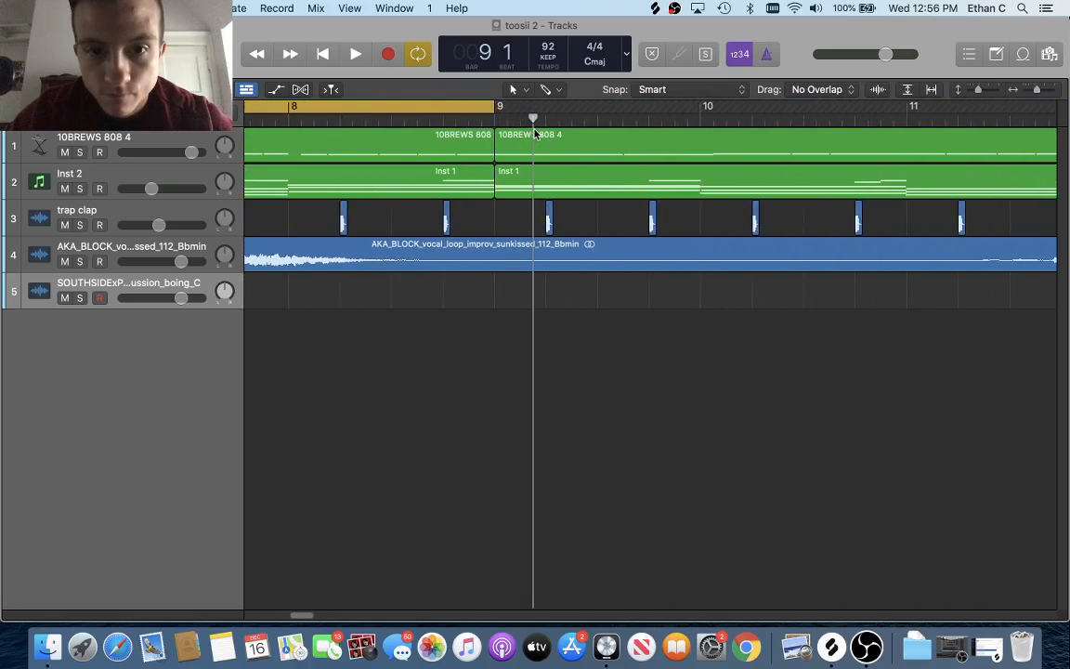
key(super+v)
scroll(536, 135, right, 10)
scroll(535, 136, down, 5)
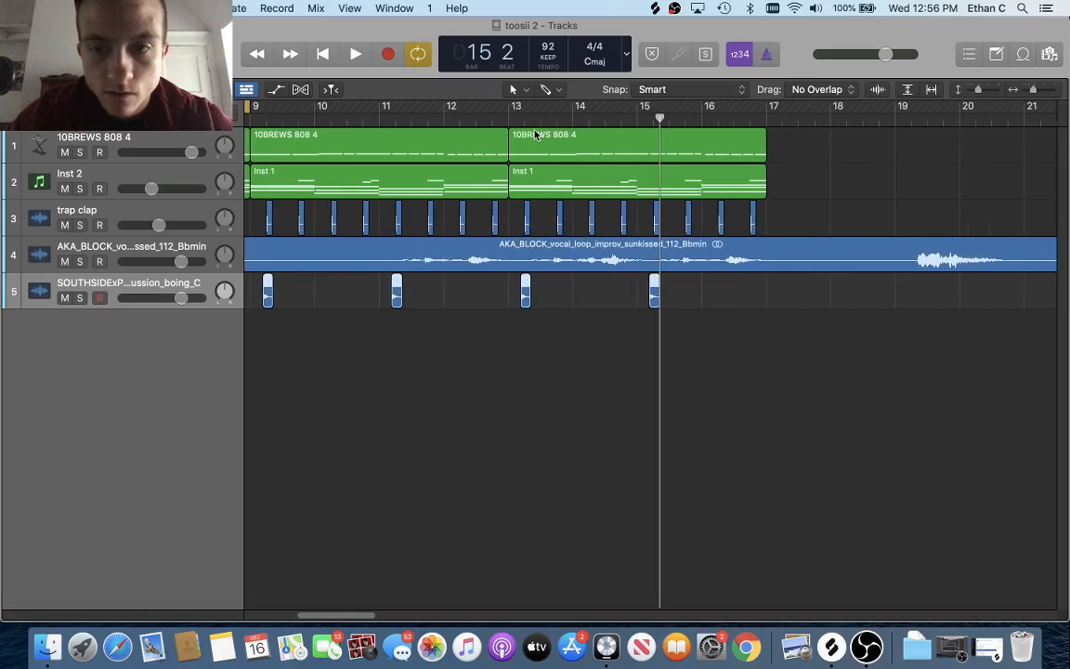
Examine the whole arrangement up to bar 17 and check the regions on each track in turn.
scroll(535, 135, left, 10)
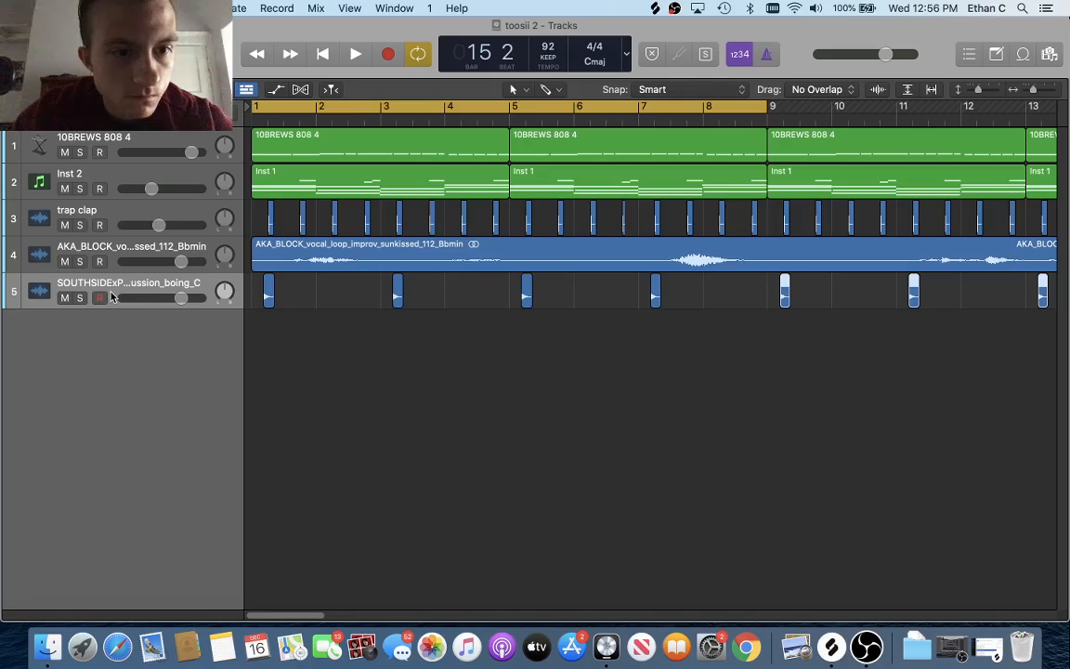
key(super+Left)
key(super+Left)
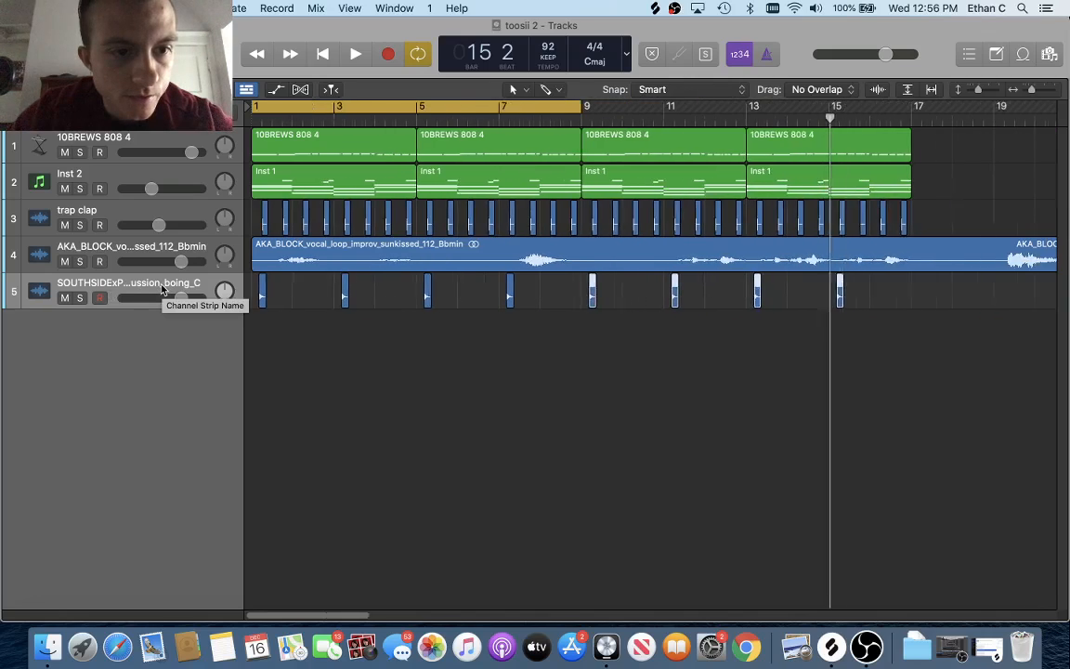
key(super+Right)
key(super+Right)
key(super+Left)
key(super+Left)
key(super+Left)
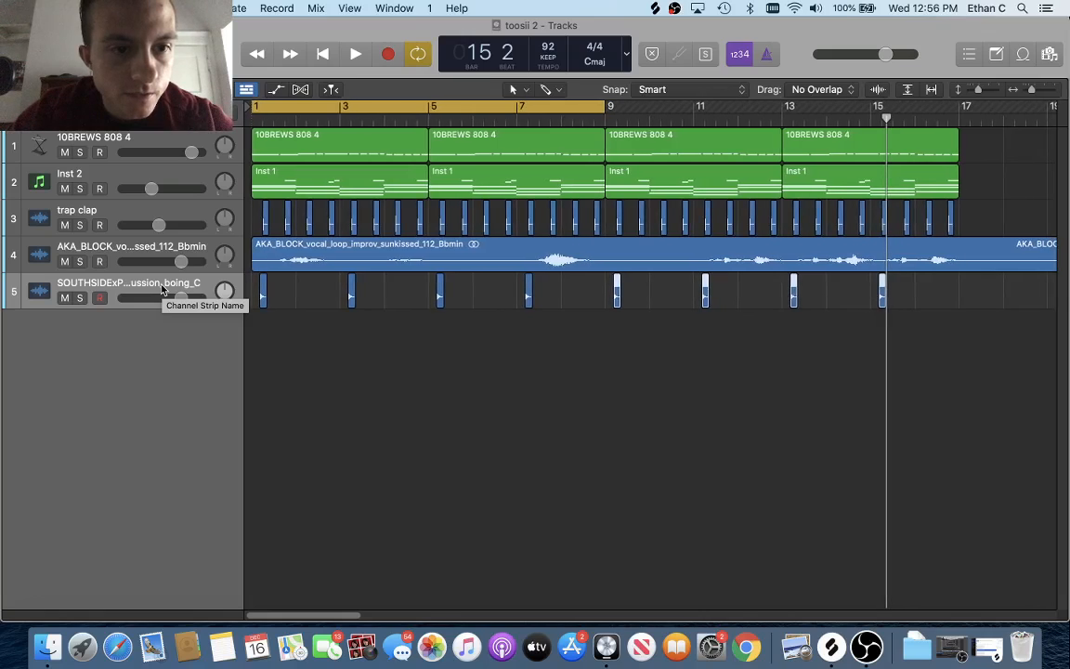
click(135, 249)
click(120, 215)
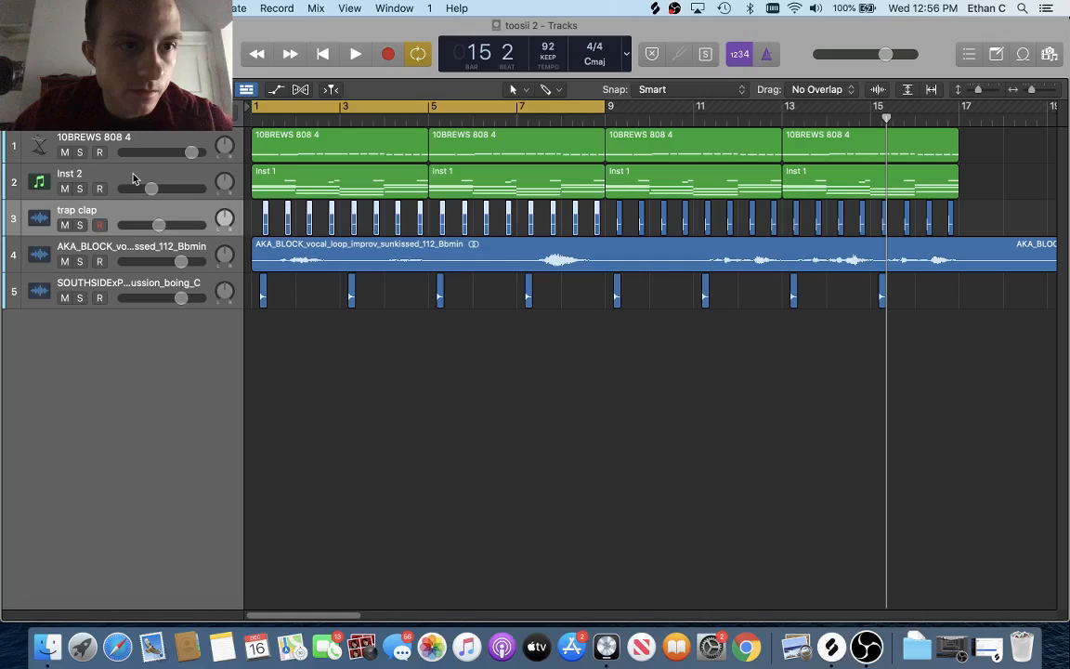
click(133, 178)
click(134, 138)
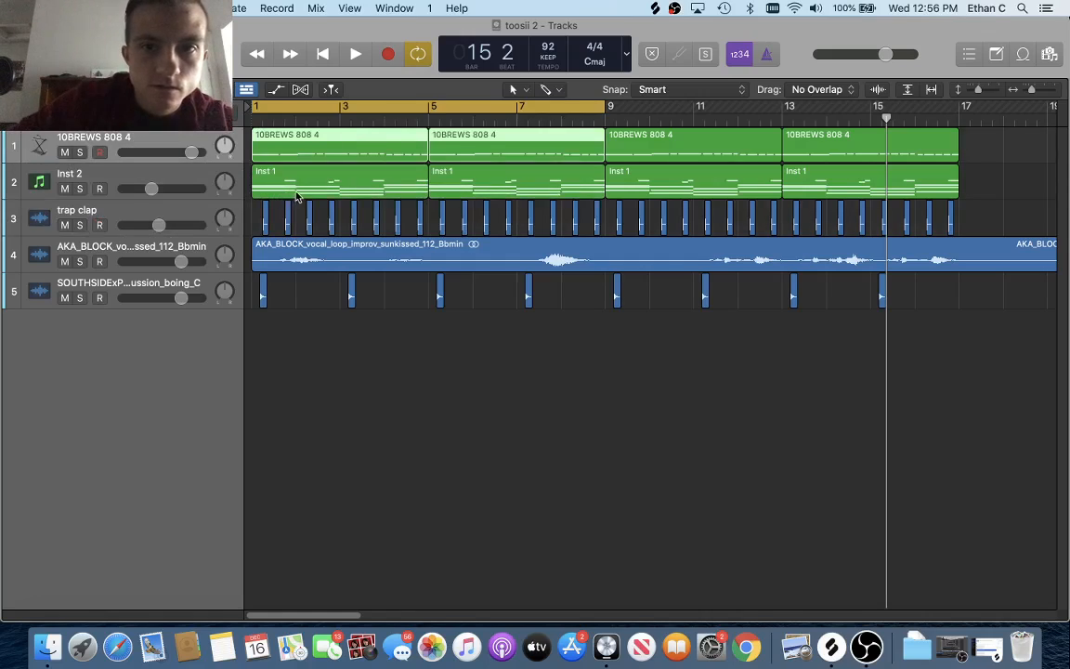
Play the arrangement and check the boing_C track's volume against the other tracks.
key(space)
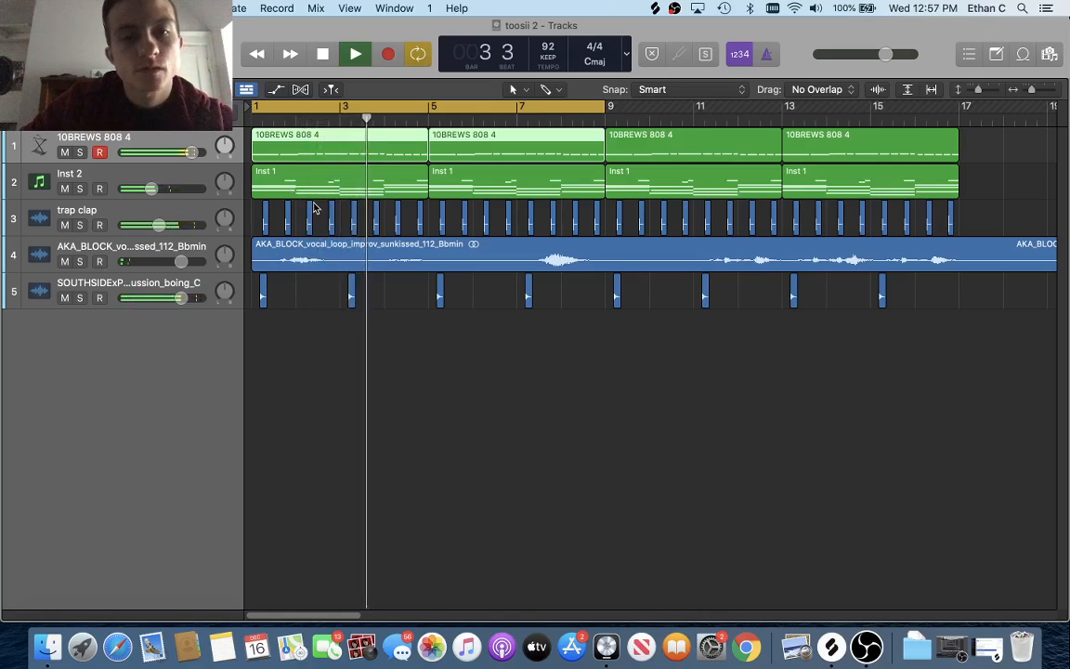
click(182, 299)
key(space)
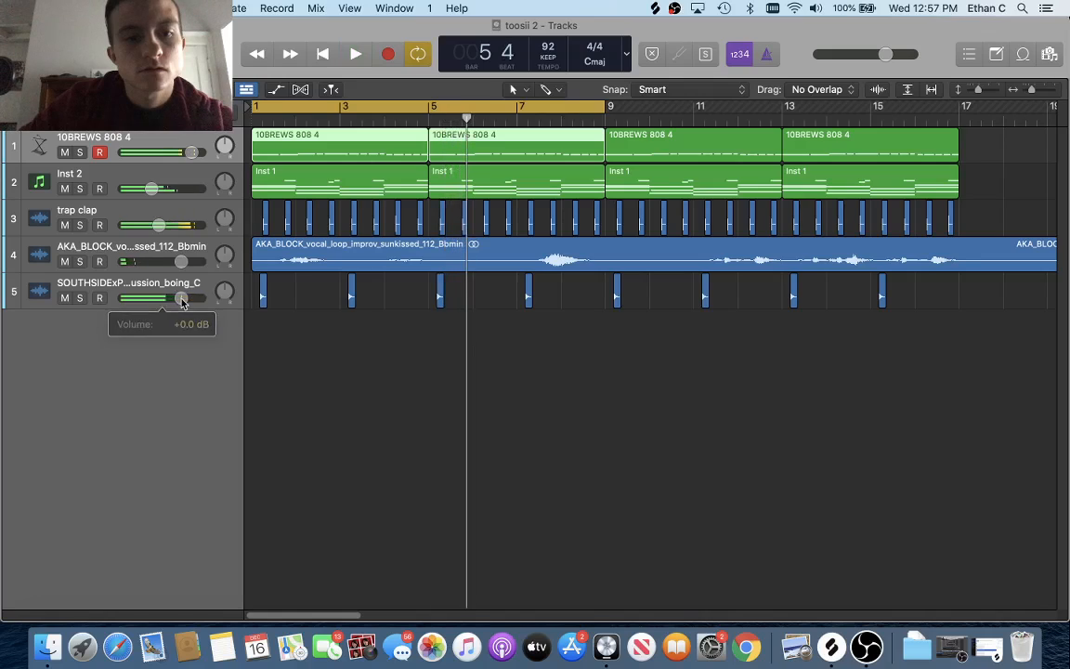
Switch to Splice and filter the Drums instrument samples to kicks.
click(831, 646)
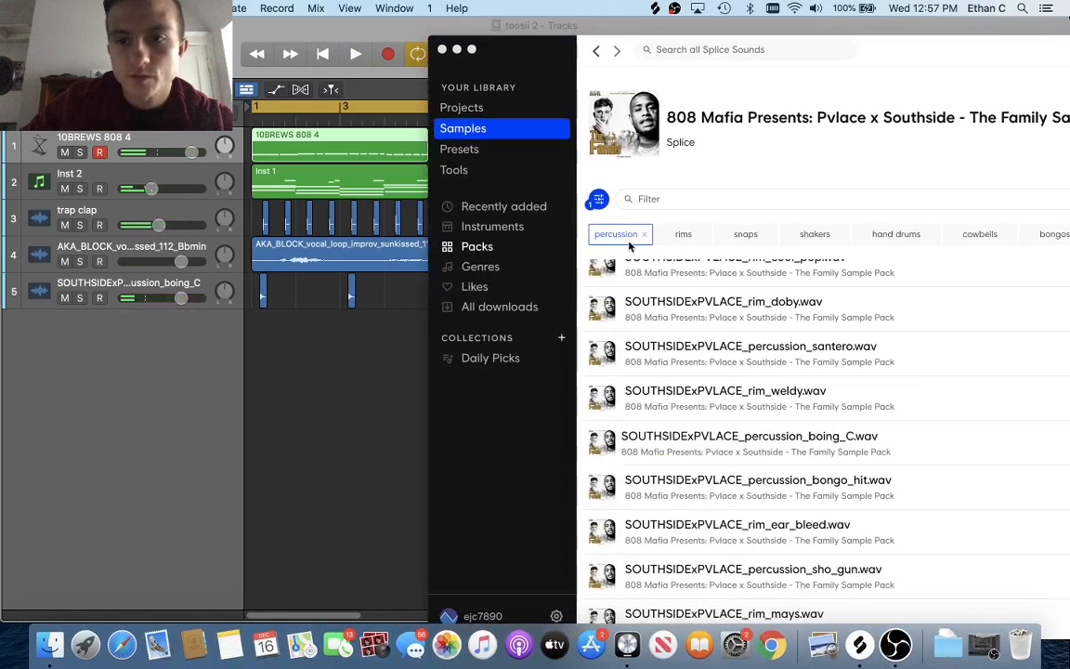
click(650, 439)
click(492, 226)
click(640, 178)
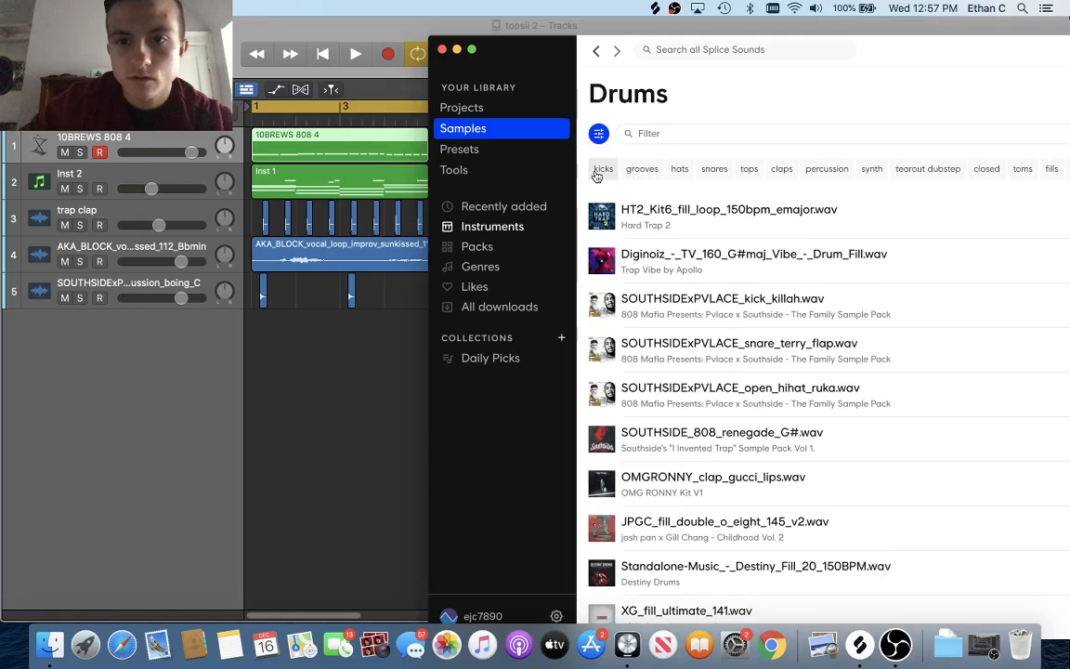
click(606, 172)
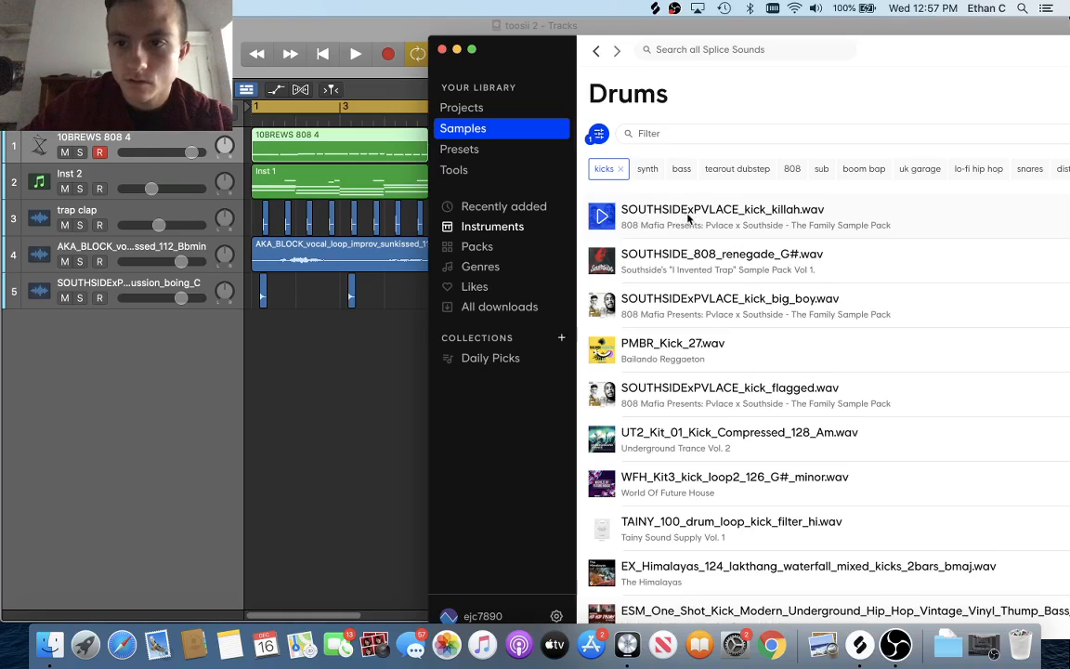
Add SOUTHSIDExPVLACE_kick_killah.wav as a track directly below 10BREWS 808 4, with its region at the start of bar 1.
drag(743, 217, 320, 327)
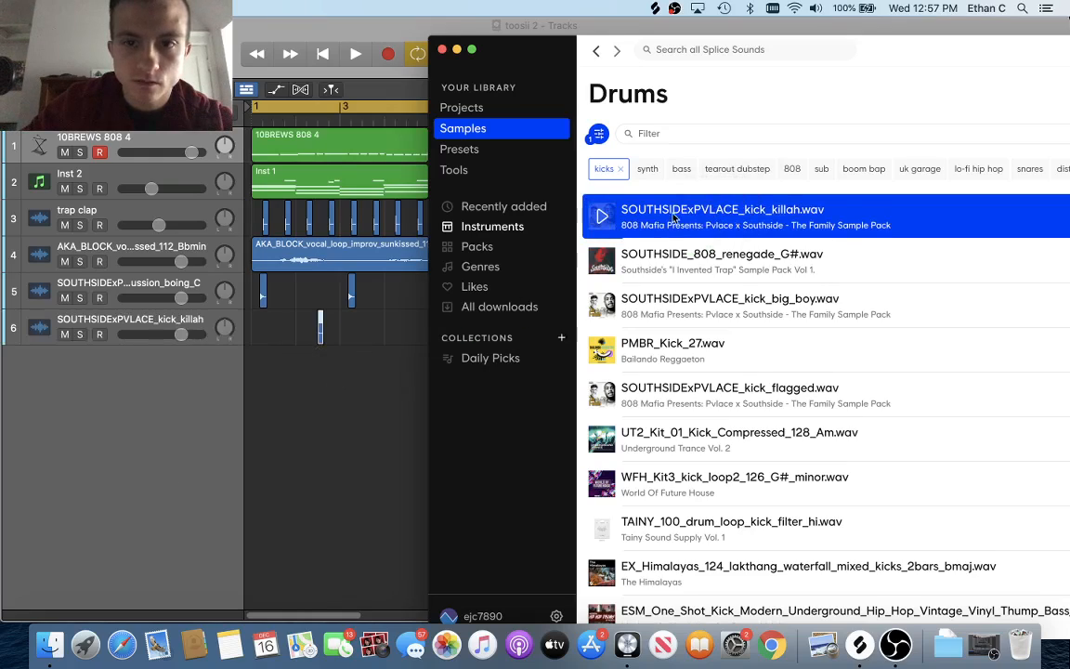
click(457, 50)
drag(320, 332, 248, 345)
drag(191, 318, 202, 181)
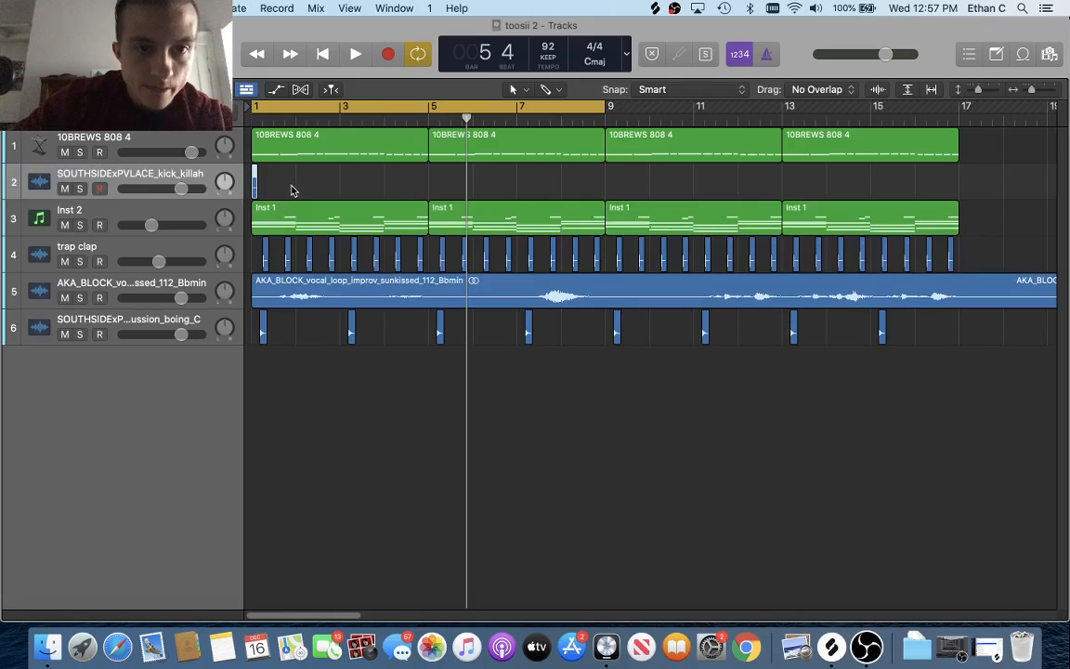
Try pasting the clipboard regions onto the kick_killah track in the third beat of bar 1, and undo the paste.
key(super+Right)
key(super+Right)
key(super+Right)
key(super+Right)
key(super+Right)
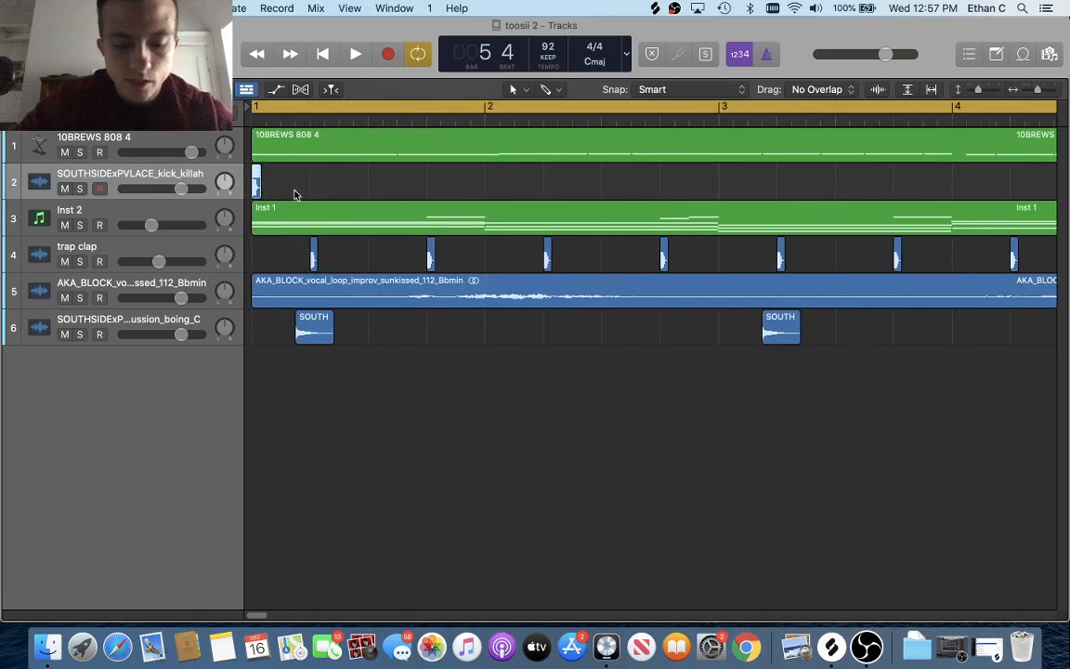
drag(358, 121, 396, 121)
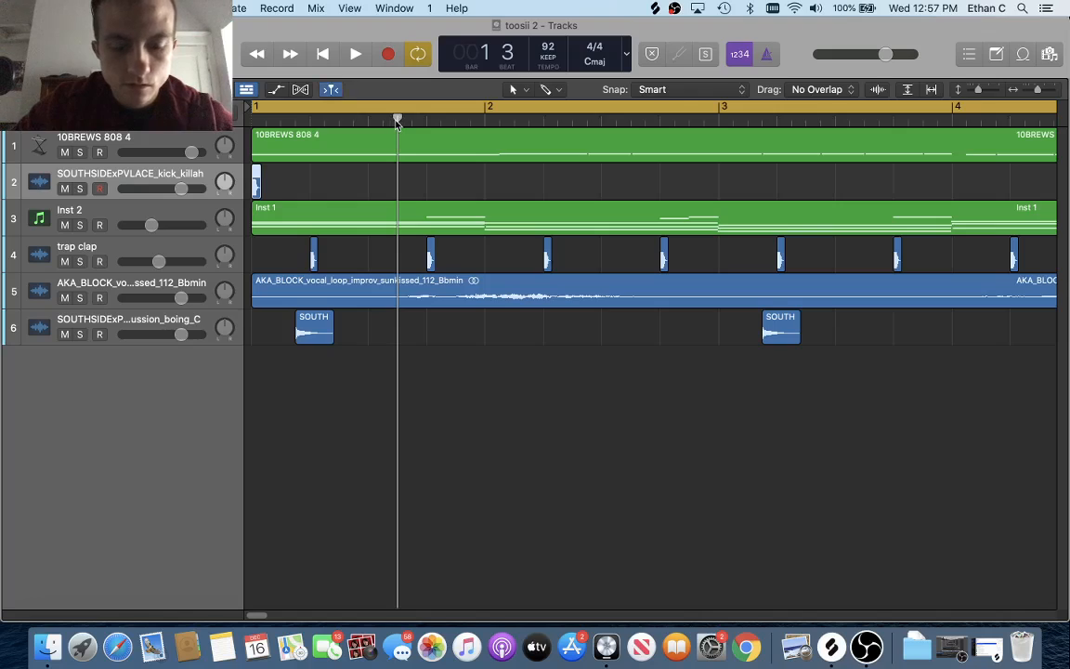
key(super+v)
key(super+Left)
key(super+Left)
key(super+Left)
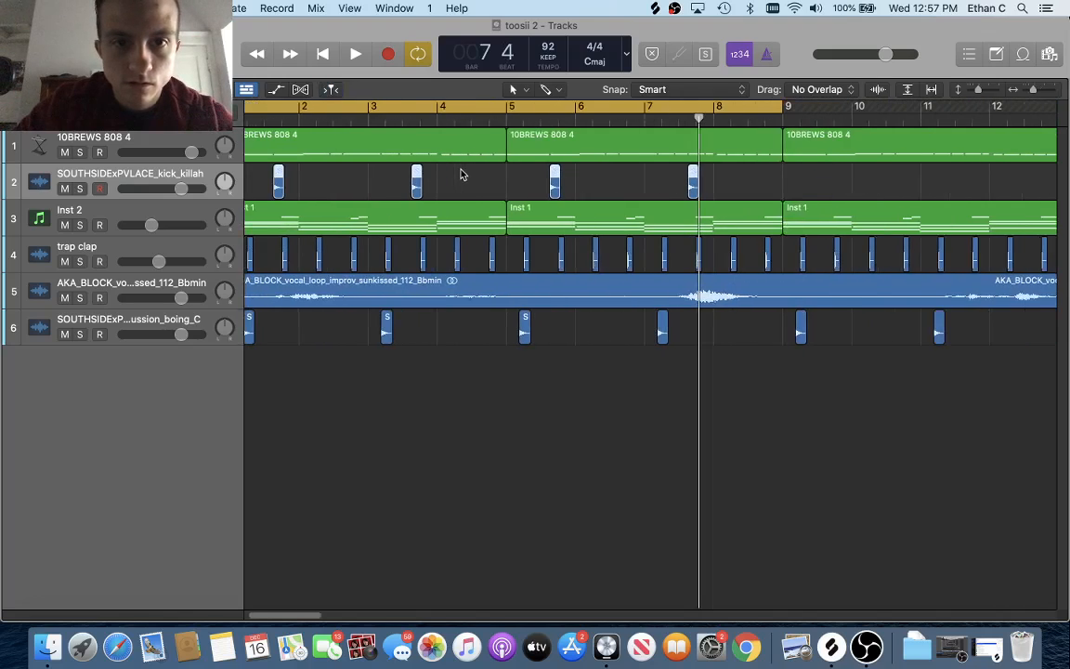
key(super+z)
scroll(459, 172, left, 3)
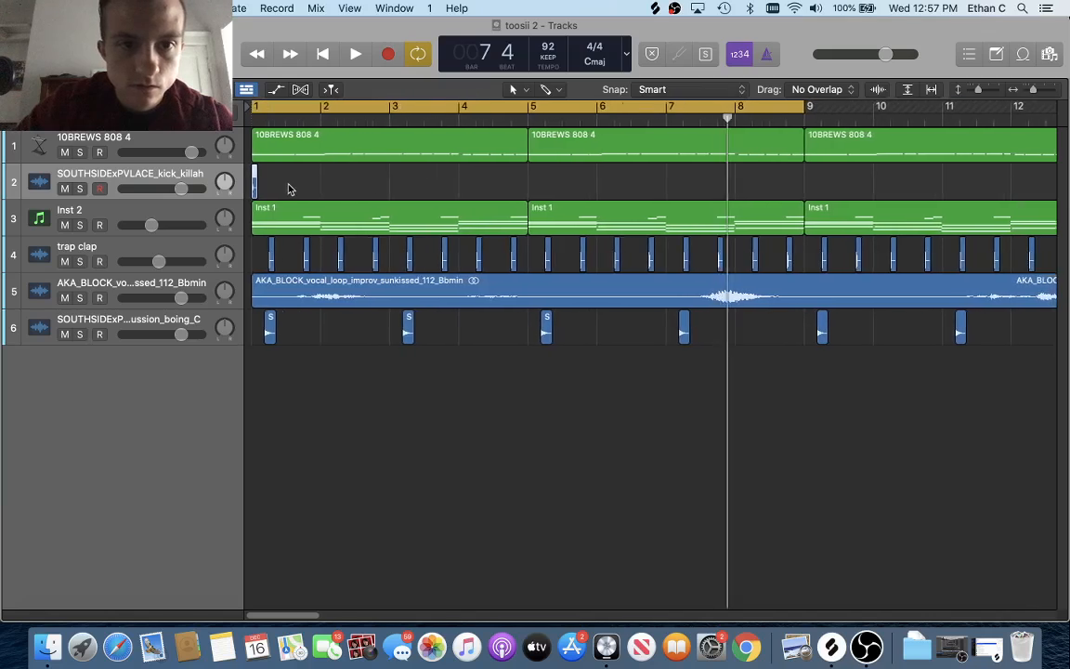
Paste four copies of the kick region onto the kick_killah track across bars 1 and 2, each in line with an 808 note.
key(super+Right)
key(super+Right)
key(super+Right)
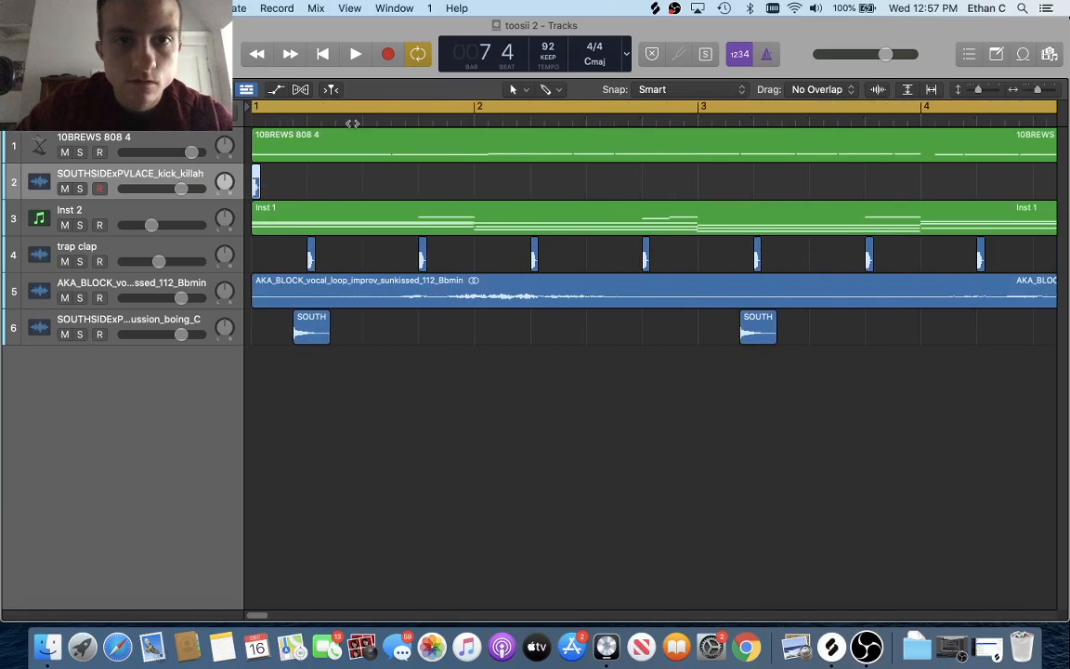
drag(375, 121, 385, 123)
key(super+v)
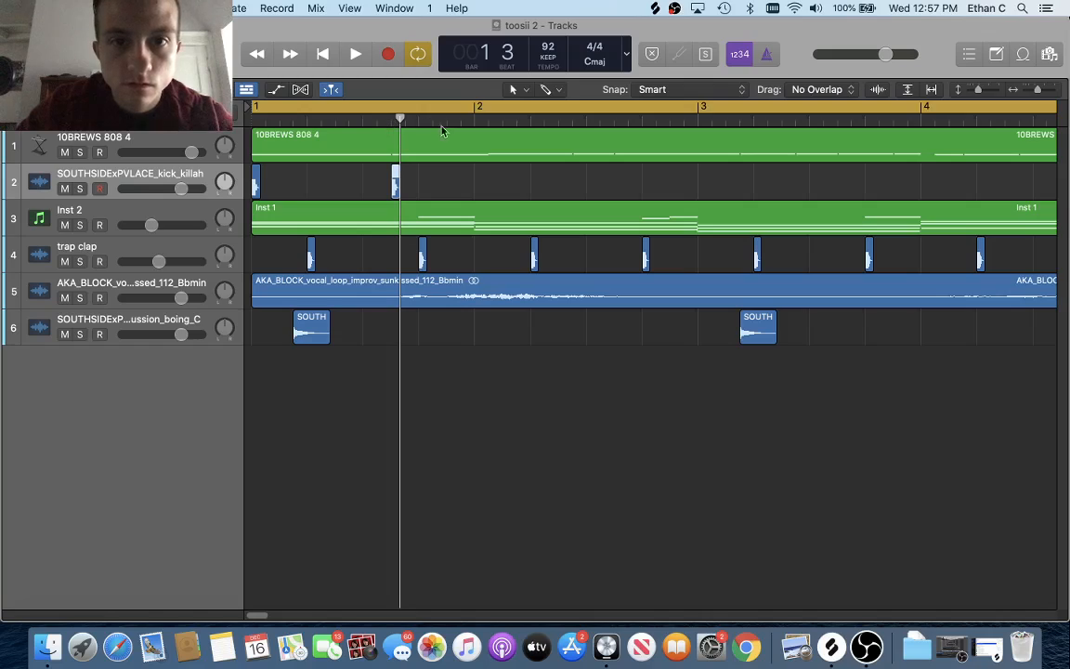
click(488, 119)
key(super+v)
click(515, 119)
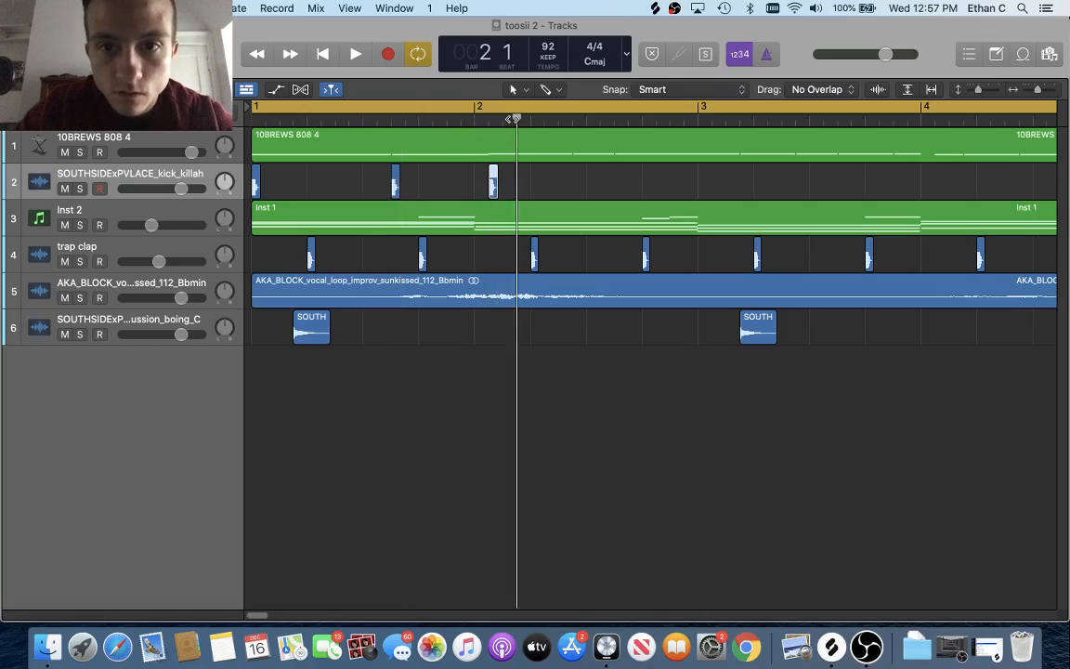
click(571, 119)
key(super+v)
click(613, 121)
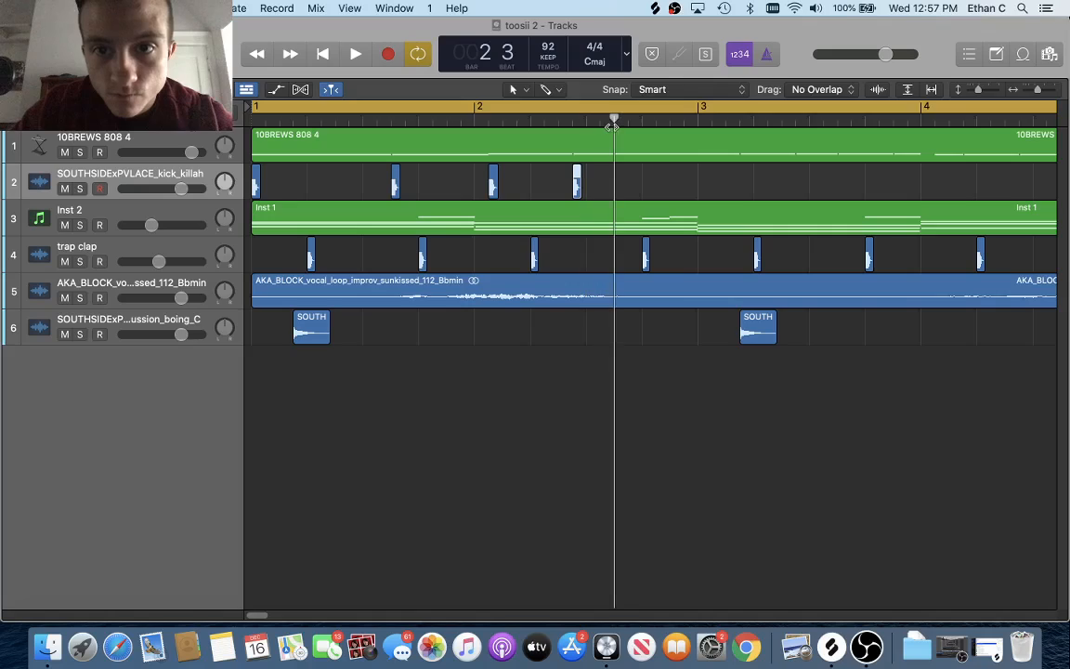
key(super+v)
Play the arrangement from bar 1 into bar 3 to check the kick placement against the 808.
key(Return)
key(space)
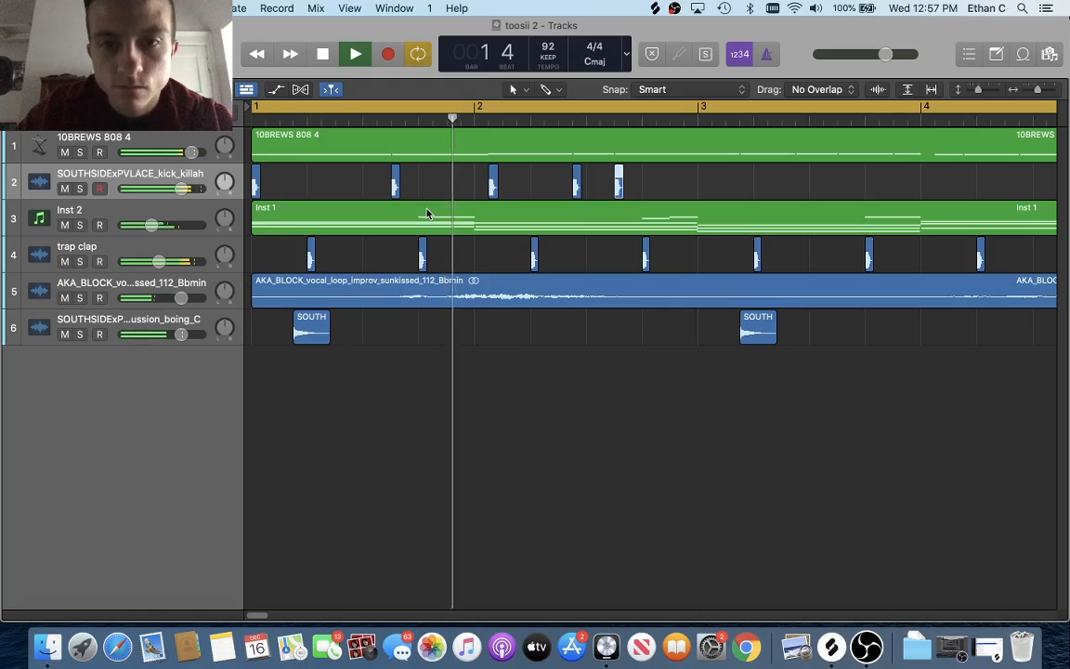
scroll(425, 213, right, 3)
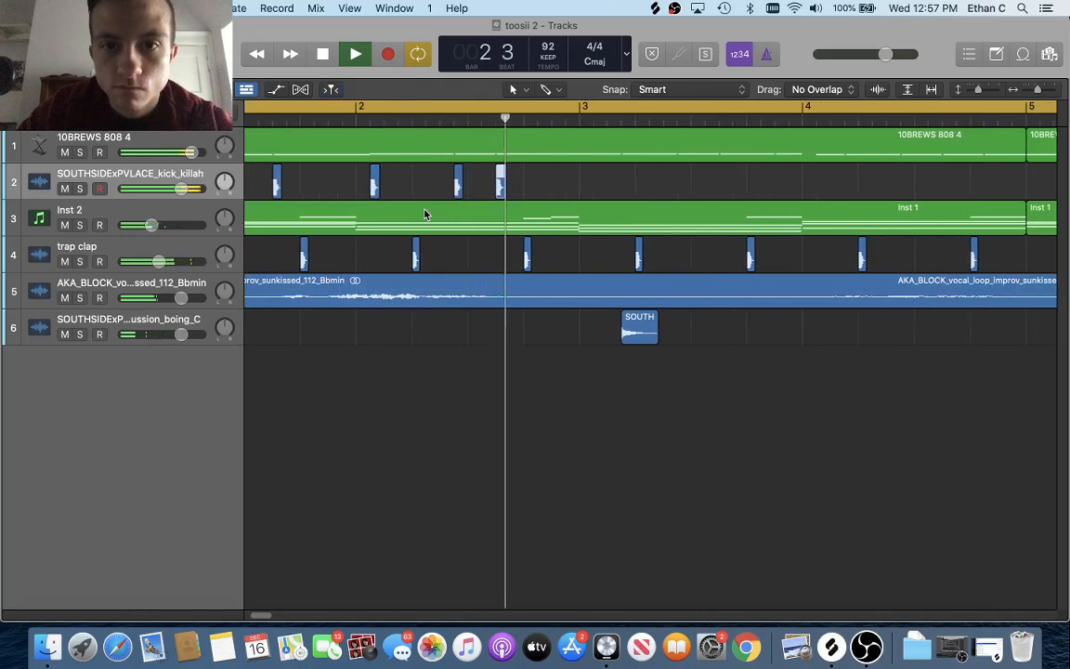
scroll(516, 211, right, 2)
key(space)
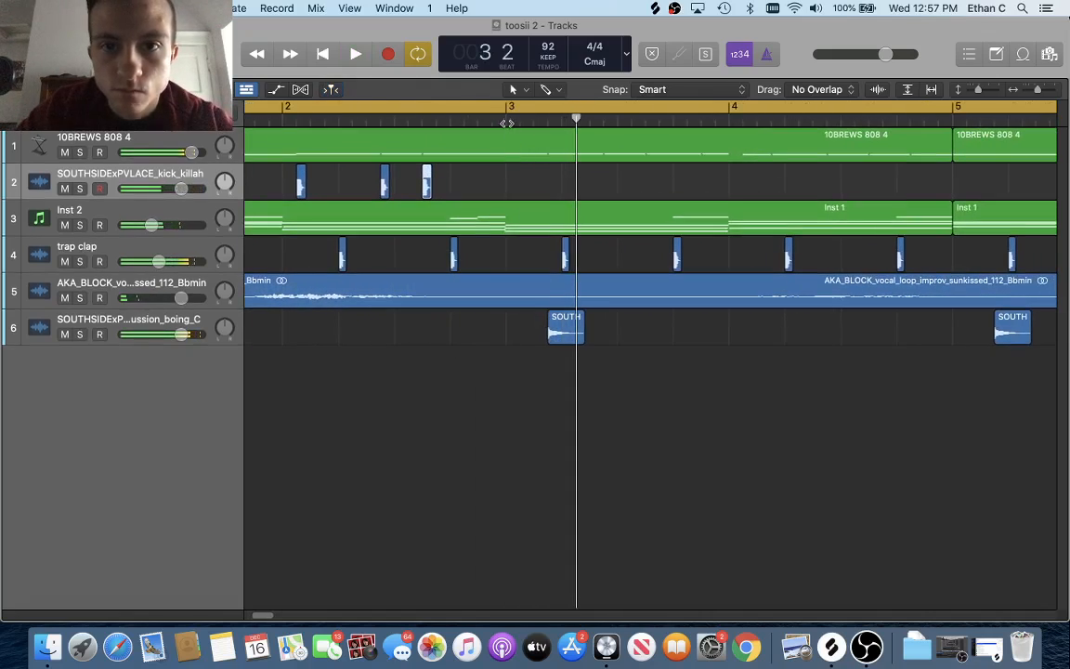
Copy the five kick regions from bars 1 and 2 and paste them starting at bar 3.
scroll(458, 180, down, 5)
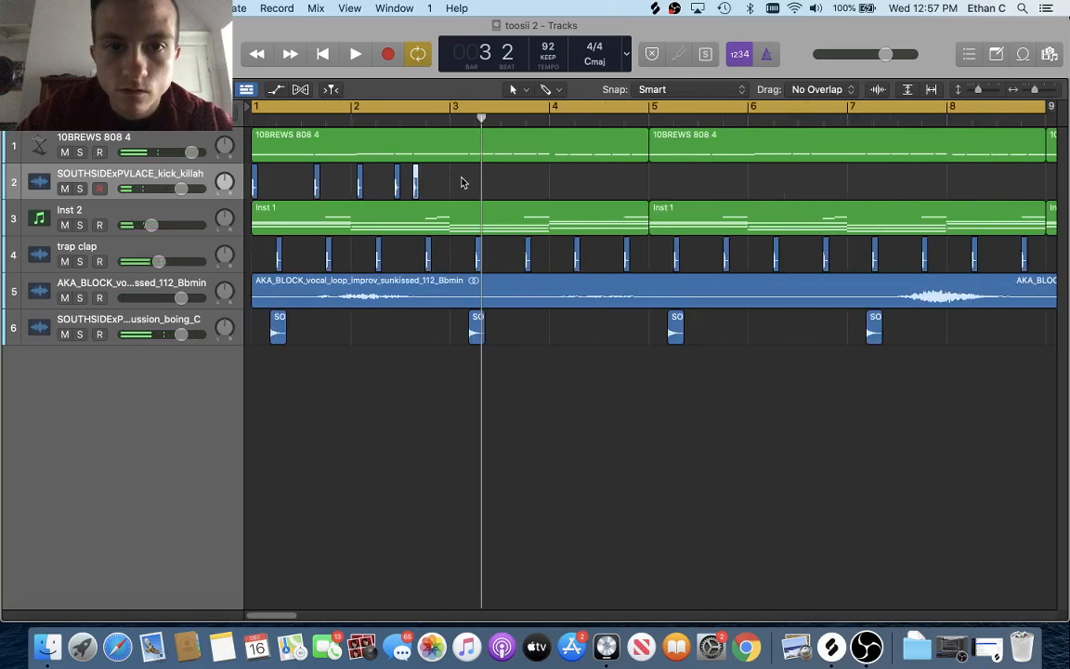
drag(458, 179, 234, 180)
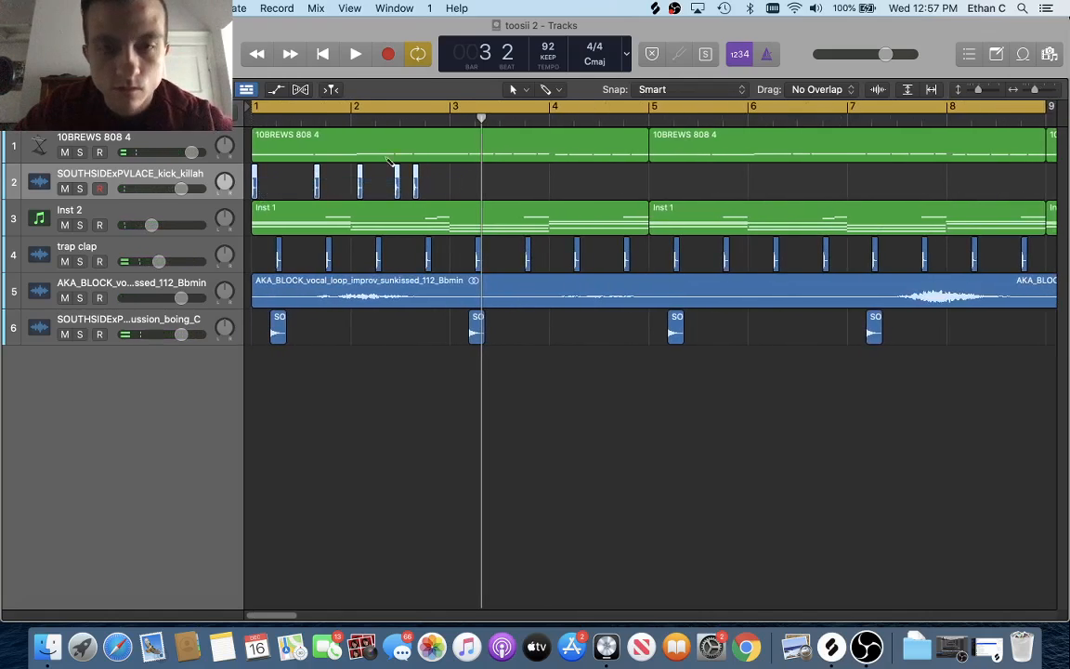
click(444, 124)
key(super+v)
scroll(492, 135, up, 5)
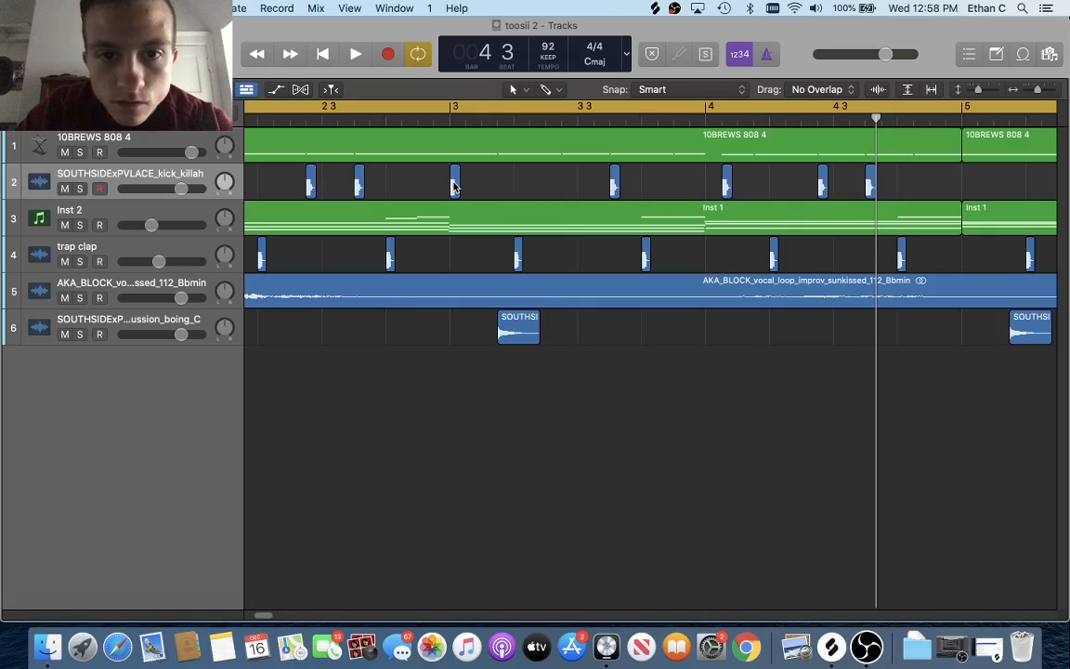
Paste five extra copies of a single kick region within bars 3 and 4, in line with the remaining 808 notes.
click(455, 183)
click(485, 130)
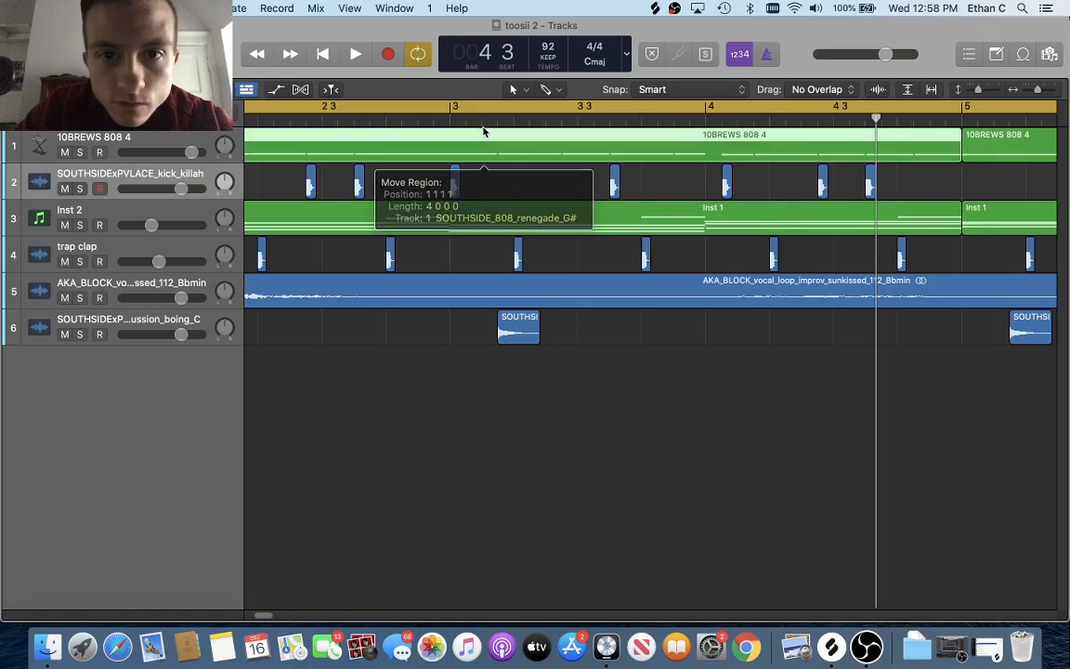
click(497, 121)
key(super+v)
drag(508, 120, 594, 120)
key(super+v)
scroll(562, 146, right, 3)
key(super+v)
scroll(555, 124, right, 4)
key(super+v)
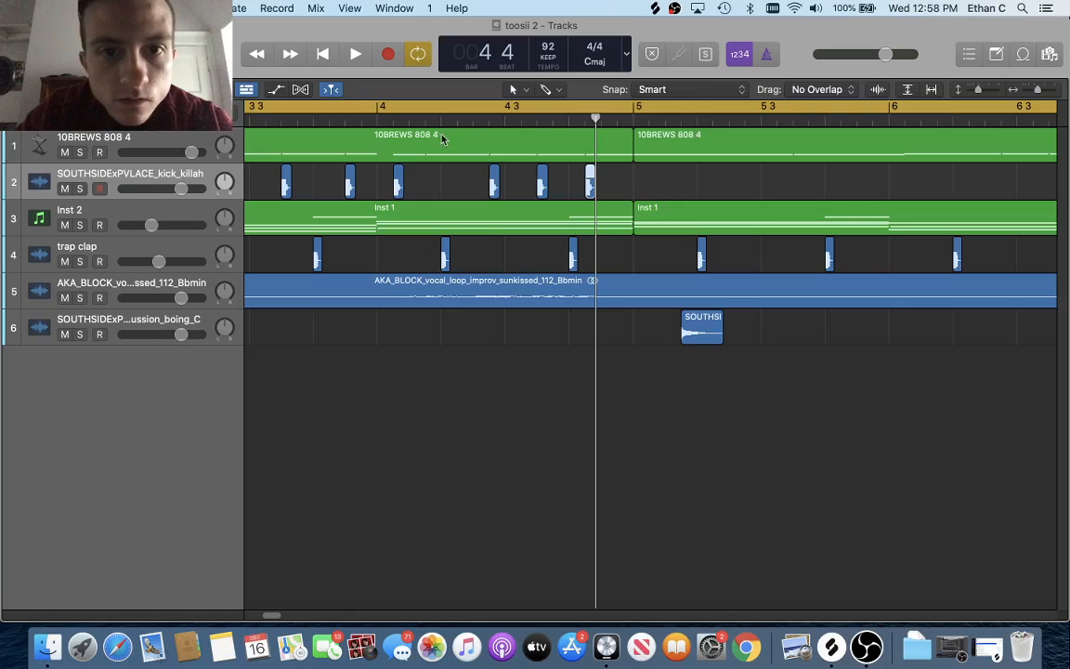
drag(415, 121, 433, 120)
key(super+v)
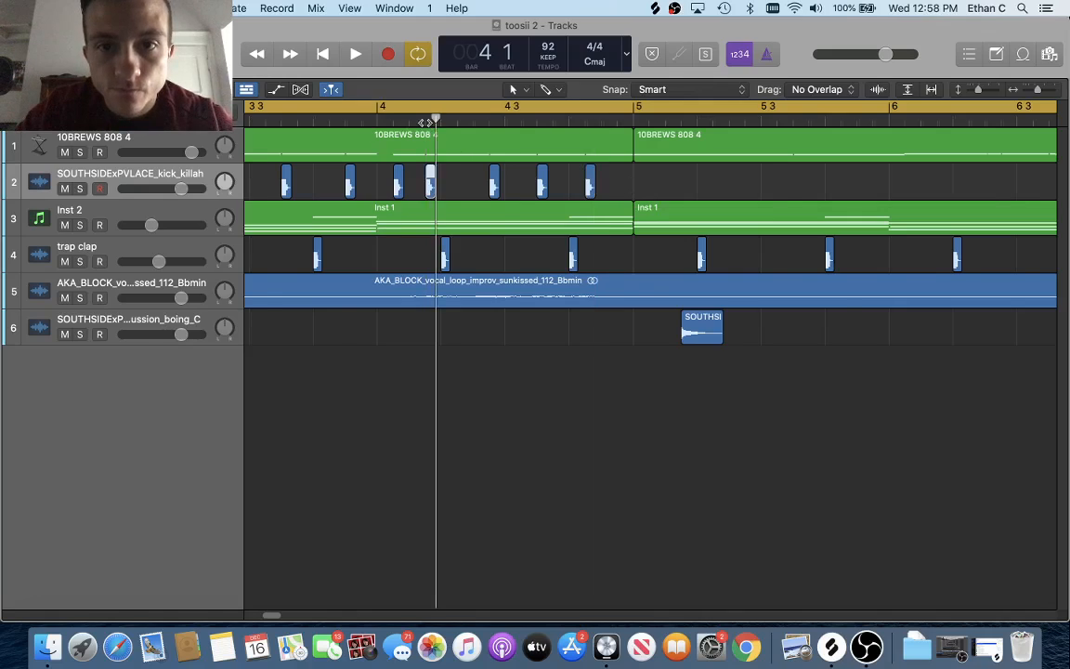
Solo the kick_killah and 10BREWS 808 4 tracks and play bars 1 to 4, repeating the section around bars 3 and 4.
key(space)
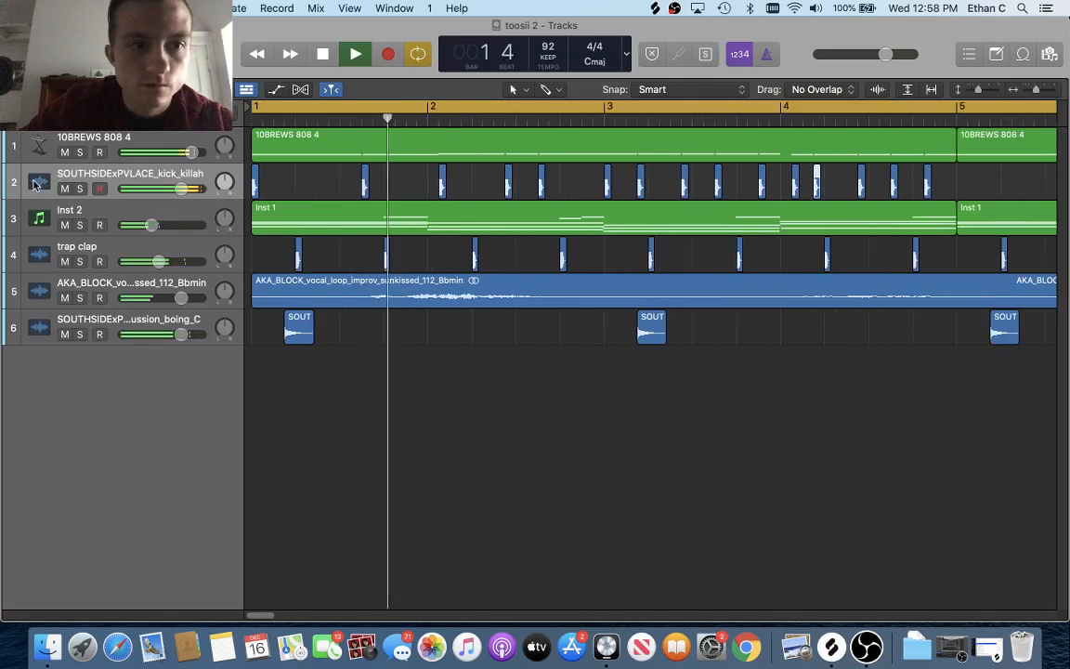
click(80, 188)
click(80, 152)
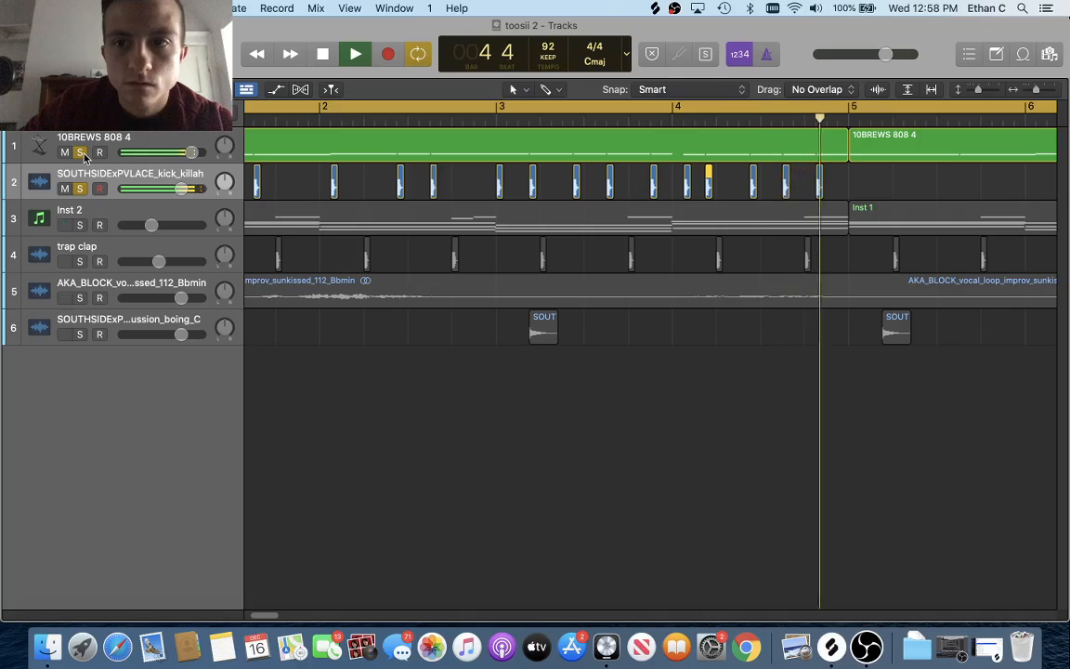
click(569, 118)
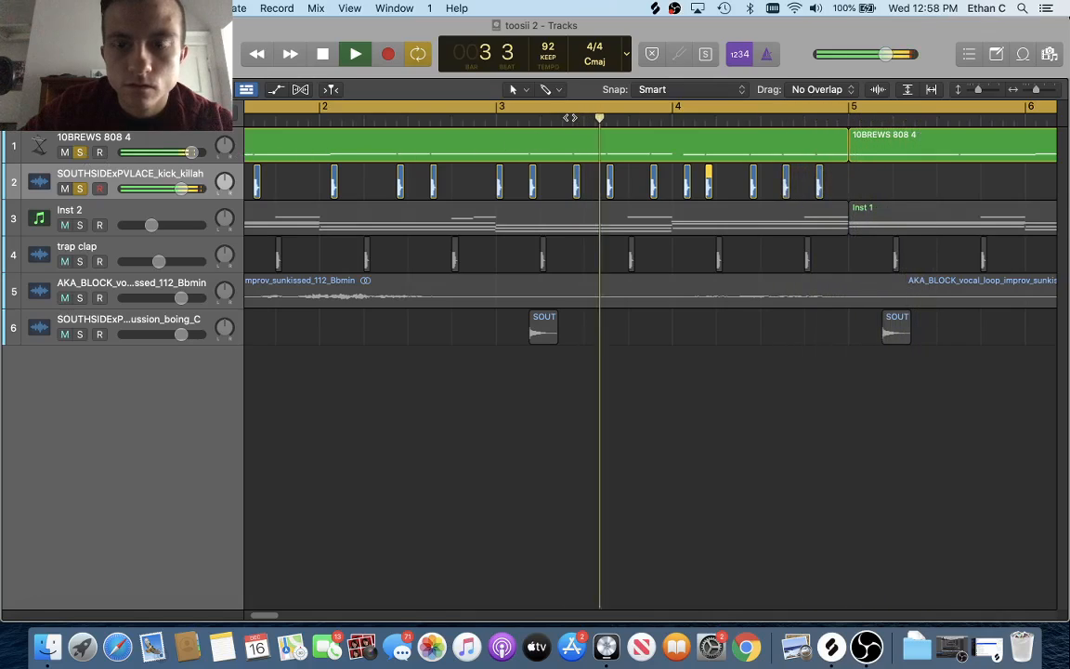
click(566, 144)
key(space)
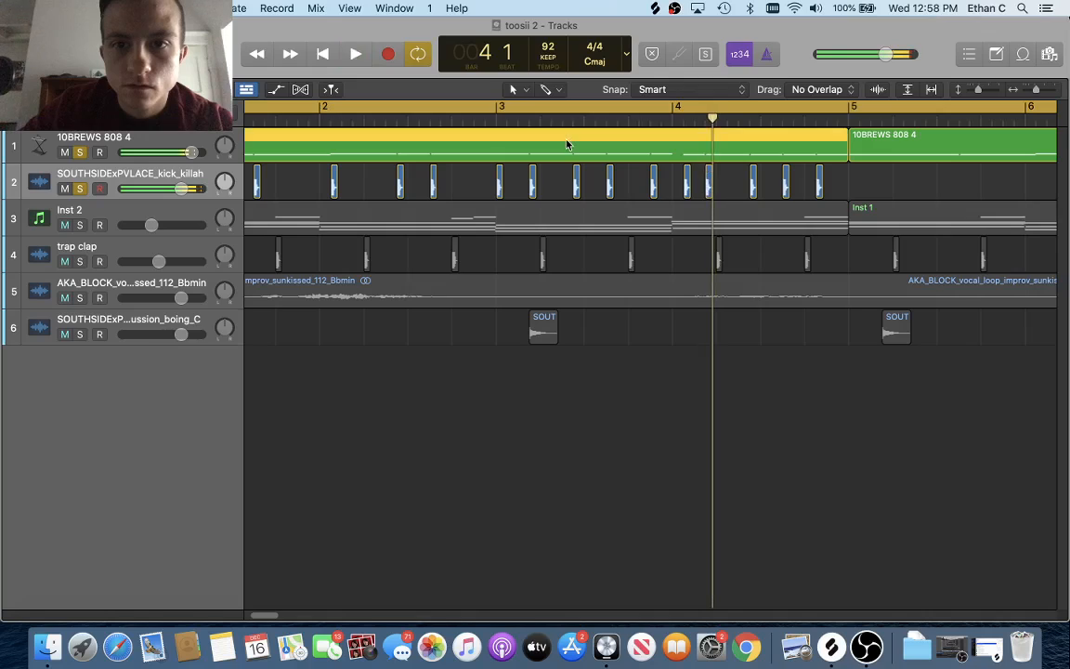
Lengthen the last bar 3 note in the first 10BREWS 808 4 region so it reaches the first note of bar 4.
double_click(566, 143)
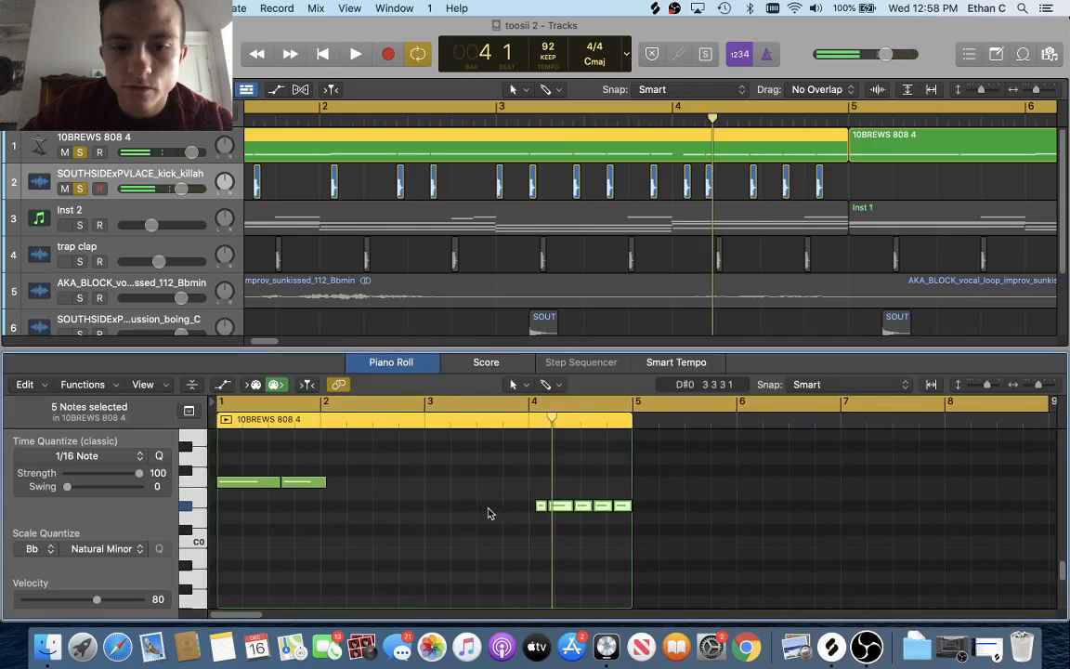
scroll(487, 515, up, 5)
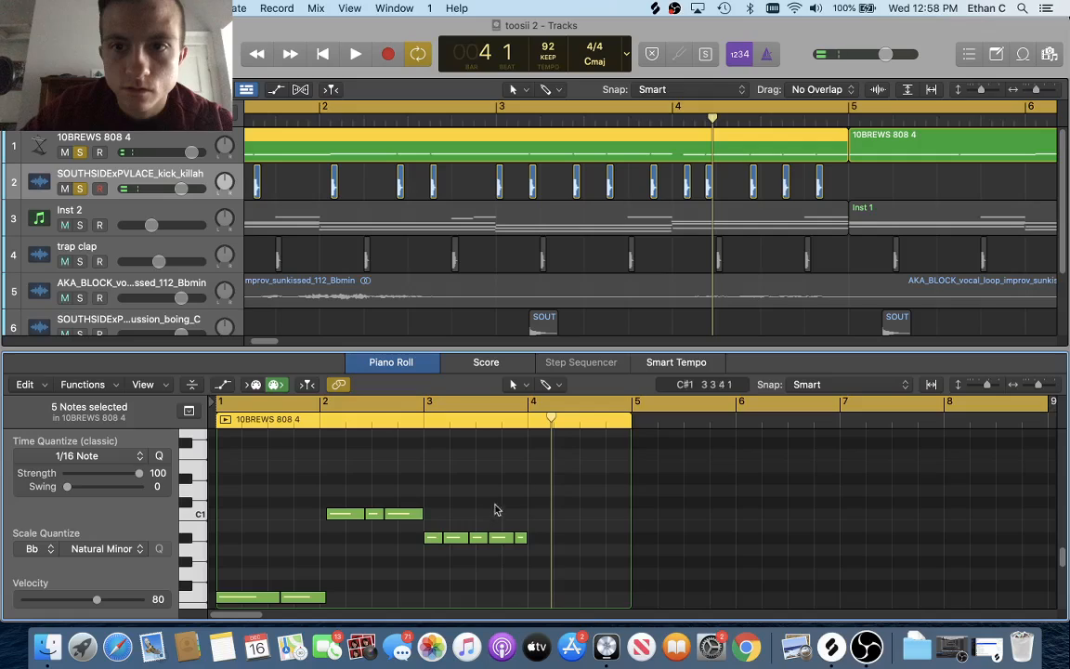
scroll(616, 499, down, 2)
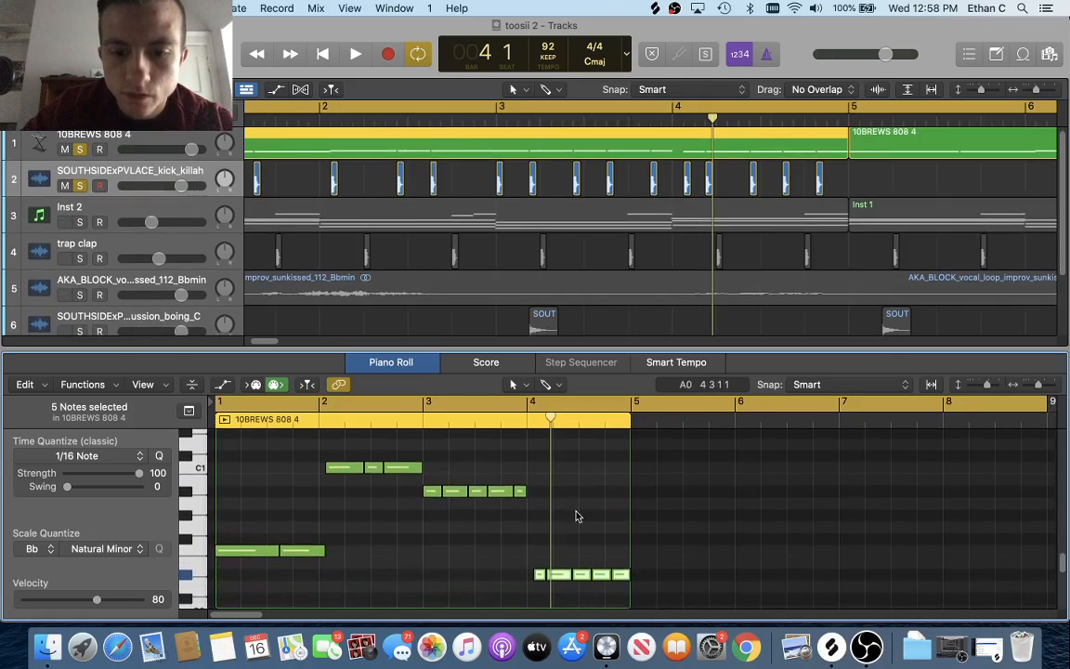
click(525, 506)
drag(526, 490, 530, 490)
scroll(573, 520, down, 3)
scroll(572, 518, up, 3)
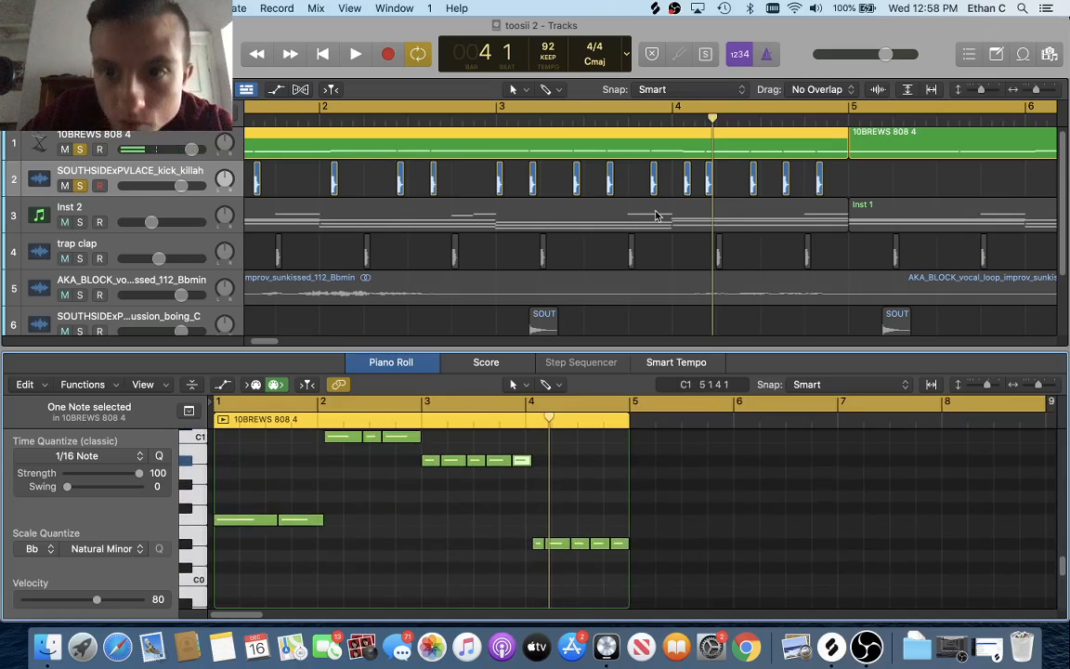
Delete the three 10BREWS 808 4 regions after bar 5, keeping only the first one.
scroll(656, 218, down, 4)
scroll(656, 218, down, 5)
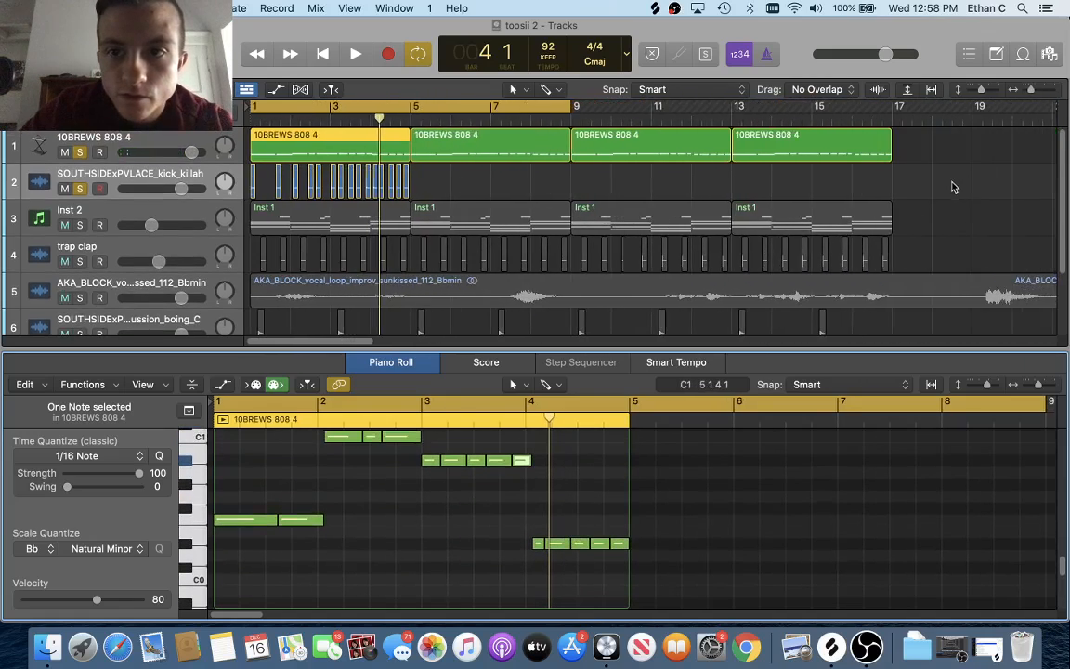
drag(939, 152, 514, 155)
right_click(514, 154)
click(339, 151)
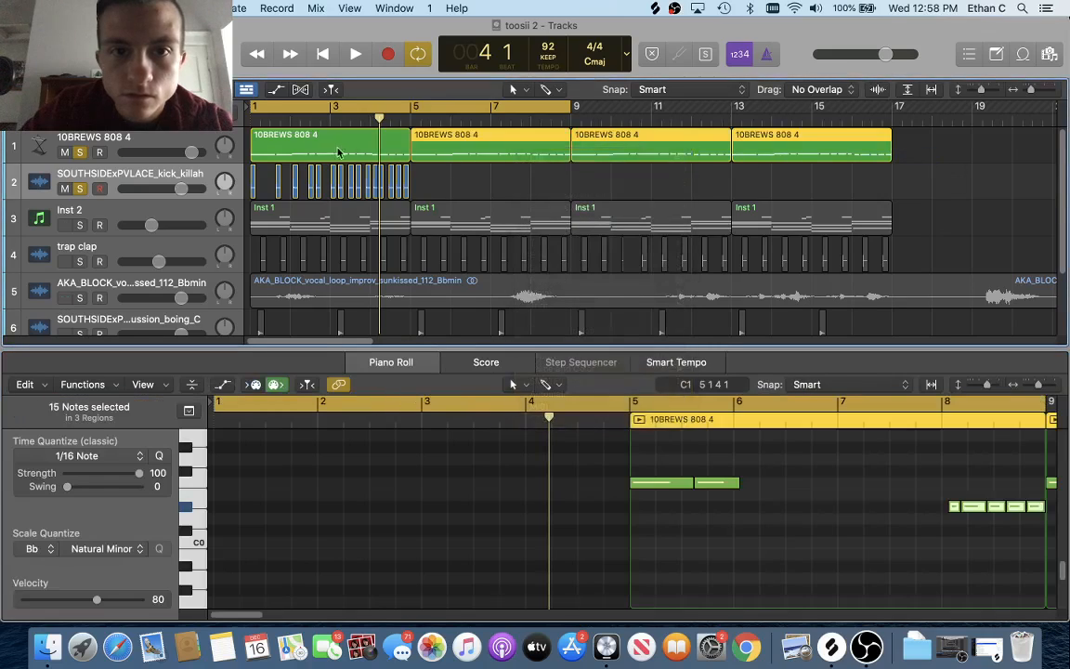
key(Delete)
Try pasting the first 808 region alone at bar 5, and undo the paste.
click(317, 148)
click(418, 120)
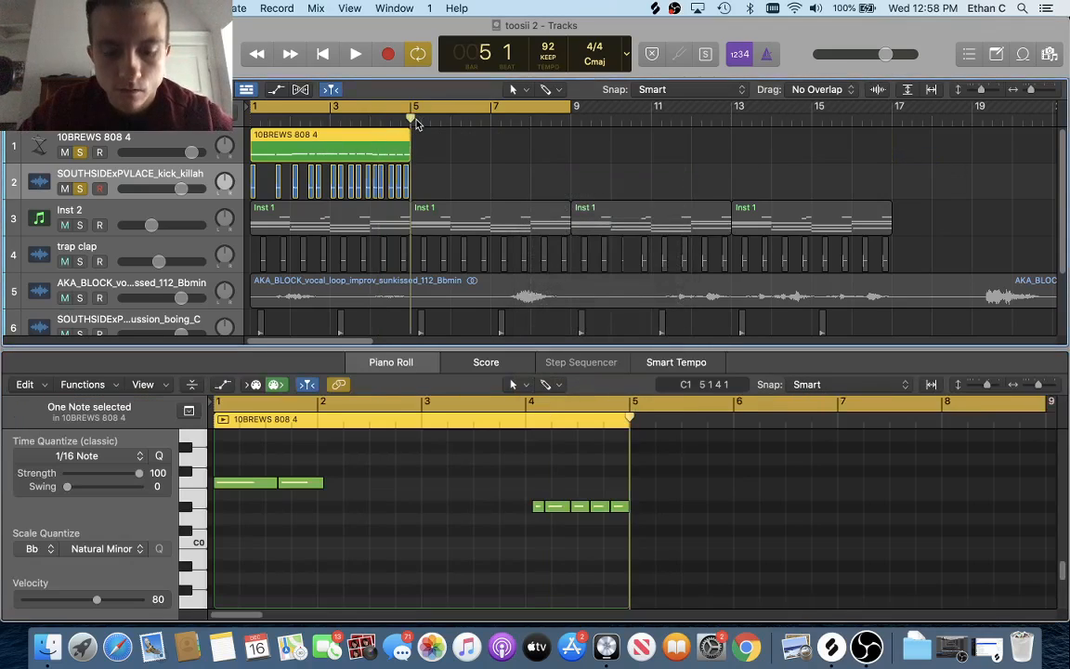
key(super+v)
drag(487, 173, 487, 153)
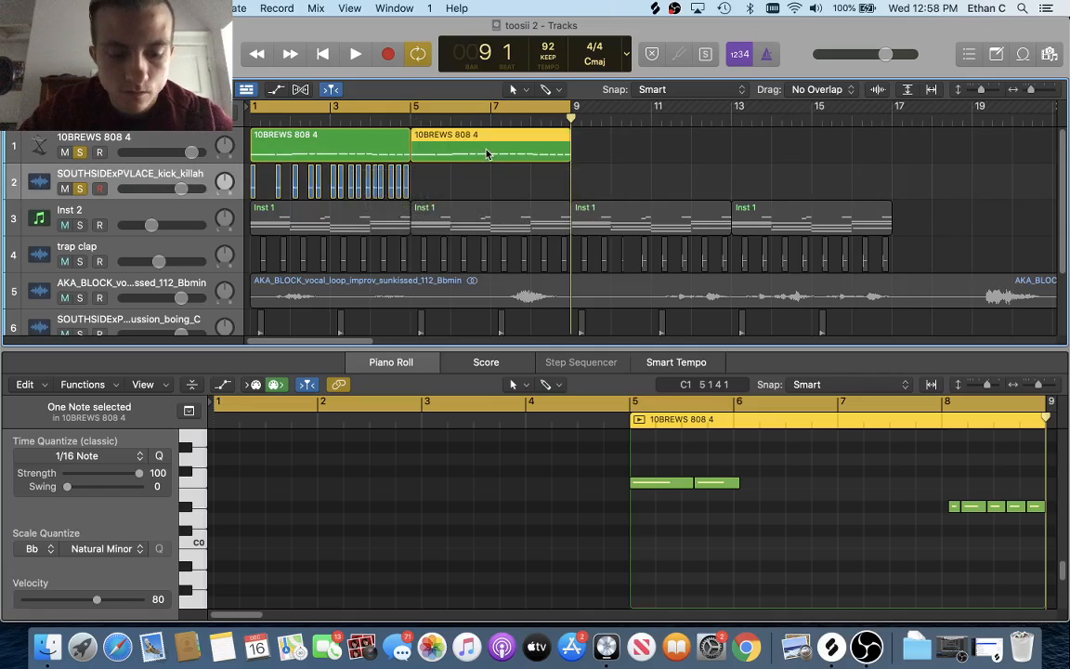
key(super+z)
key(super+z)
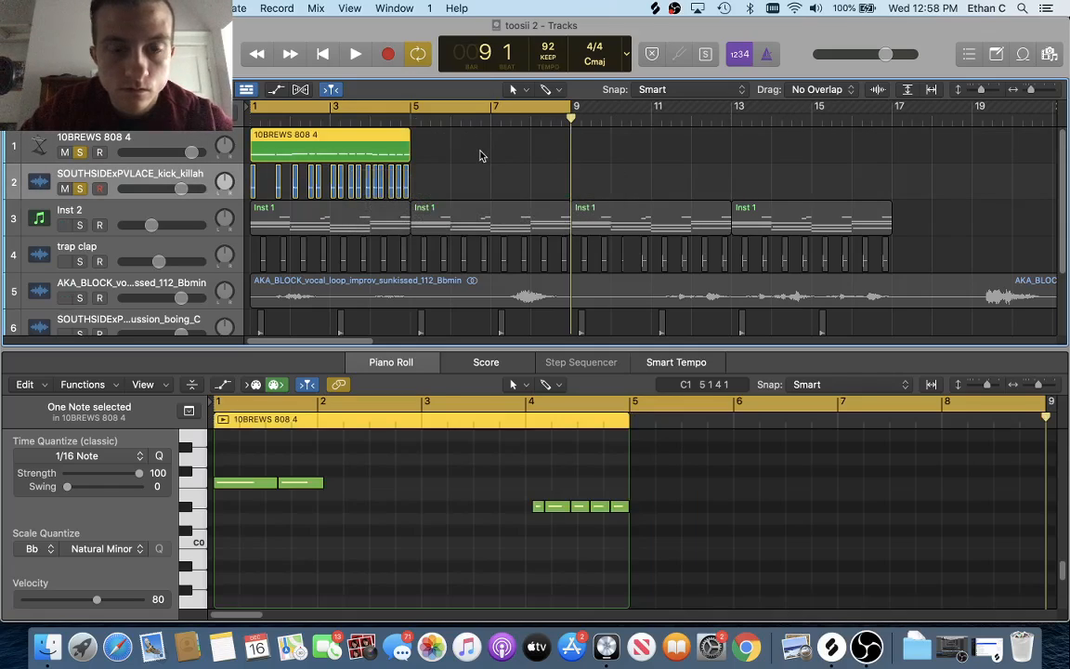
Copy the first 808 region together with all kick regions in bars 1 to 4 and paste them at bar 5.
drag(473, 145, 254, 182)
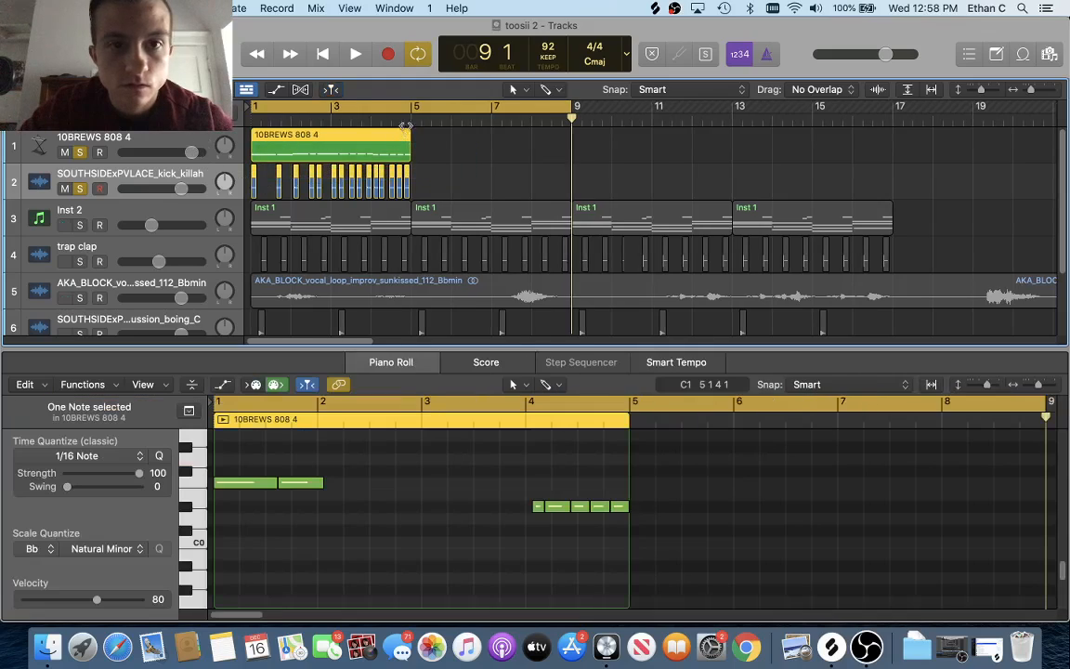
click(412, 119)
key(super+v)
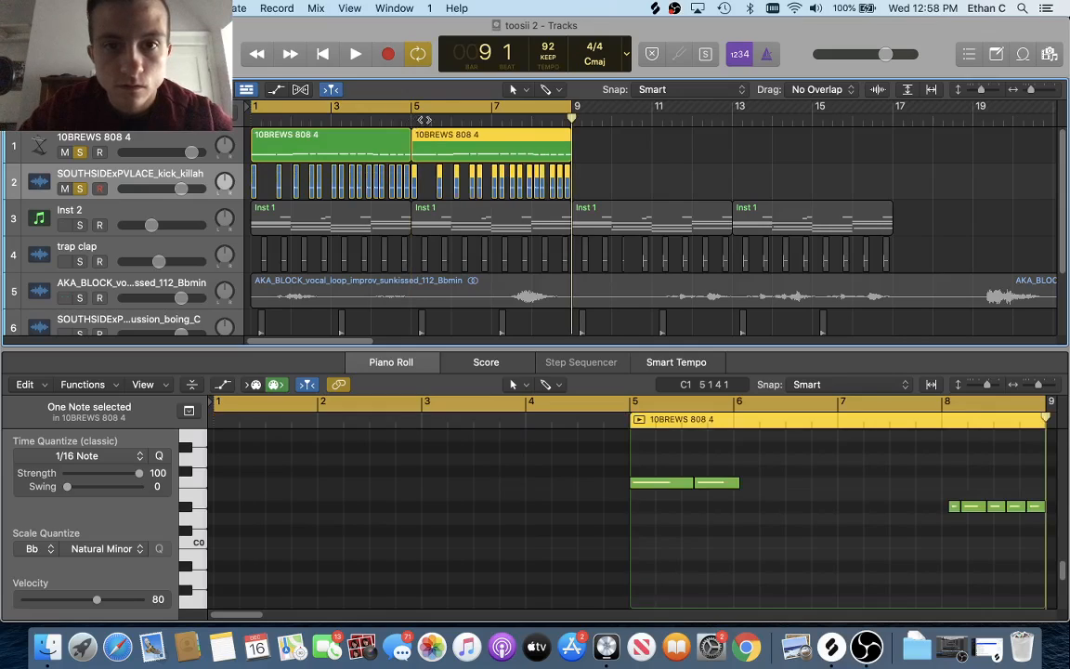
Duplicate the 808 and kick regions of bars 1 to 8 at bar 9, and play from the beginning.
drag(572, 136, 251, 186)
key(super+c)
key(super+v)
key(Return)
key(space)
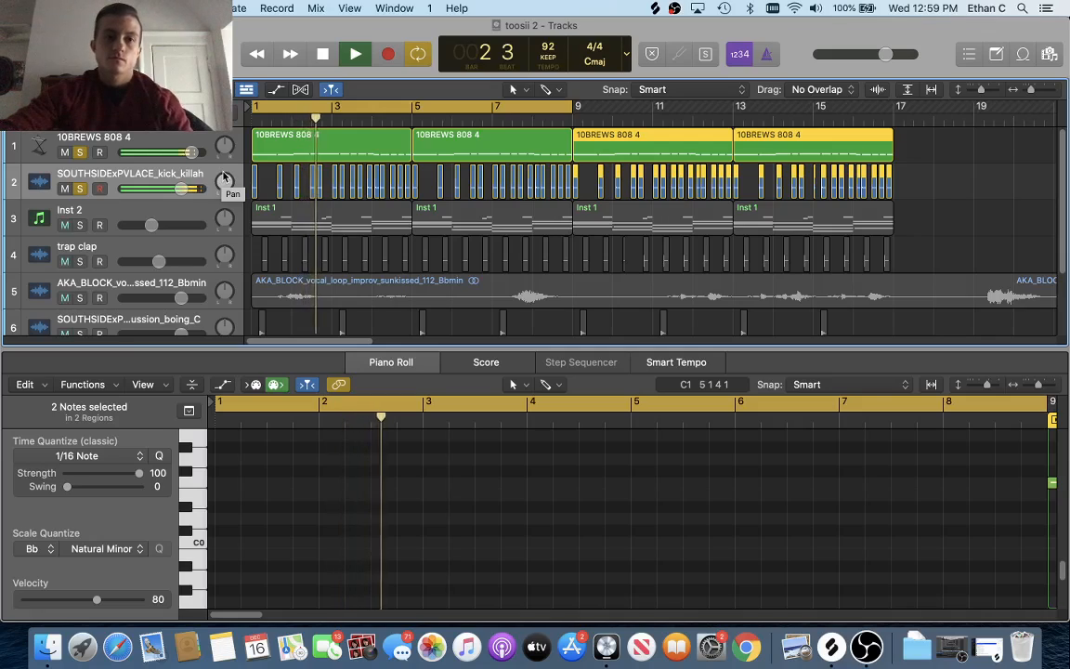
Add the S1 Imager (s) plug-in to the kick_killah channel, set its Width to 0.00, stop playback and close the plug-in window.
key(x)
click(133, 246)
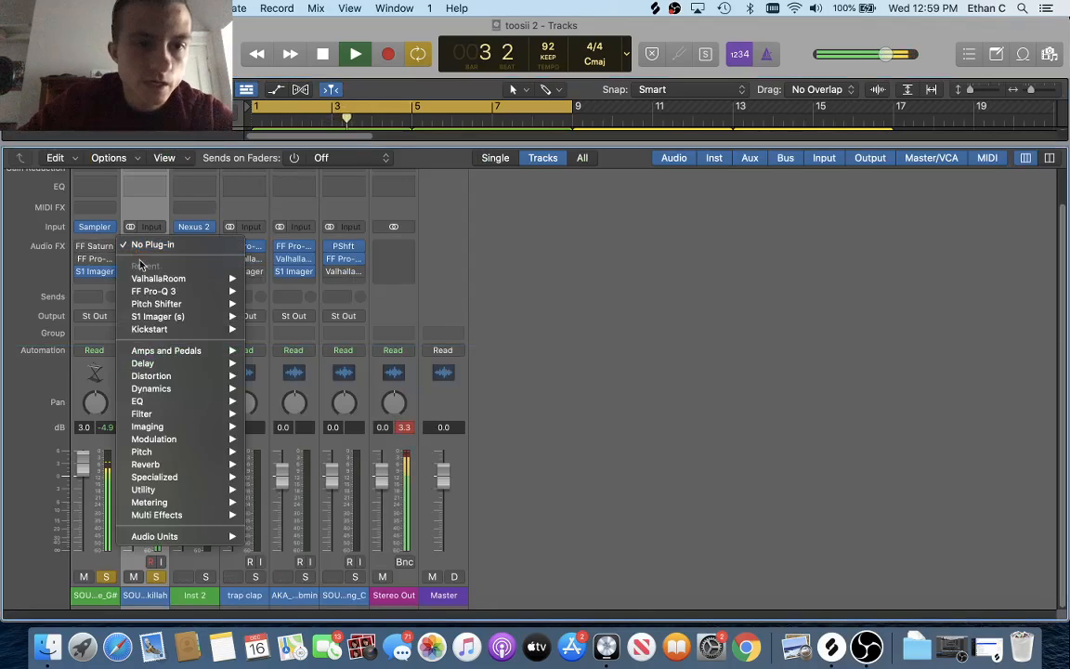
mouse_move(186, 316)
click(279, 316)
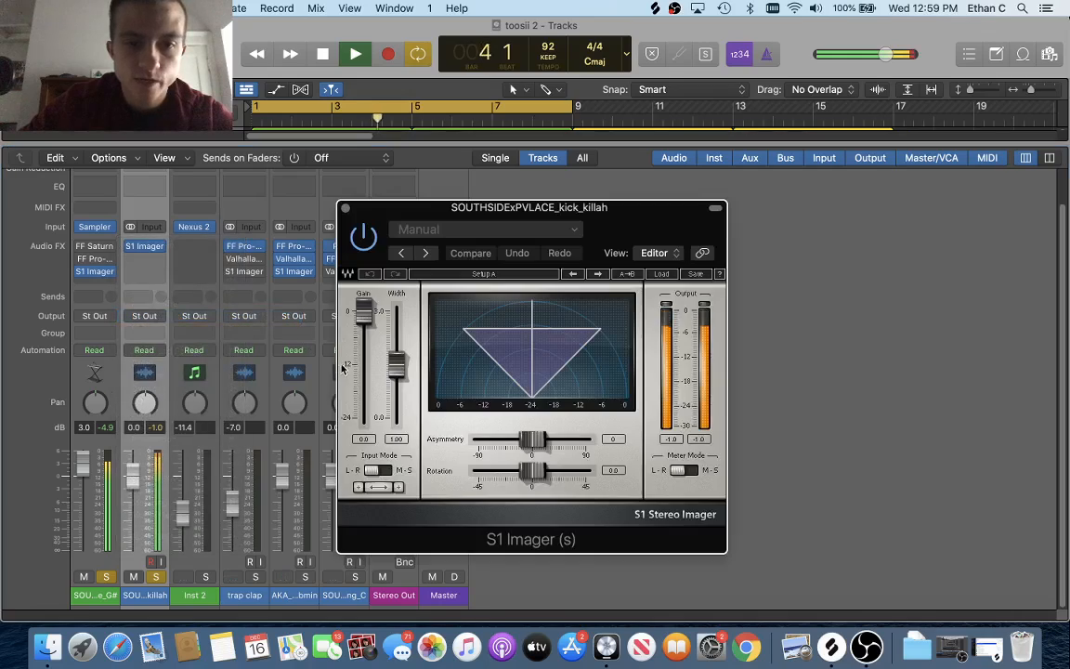
drag(400, 368, 398, 423)
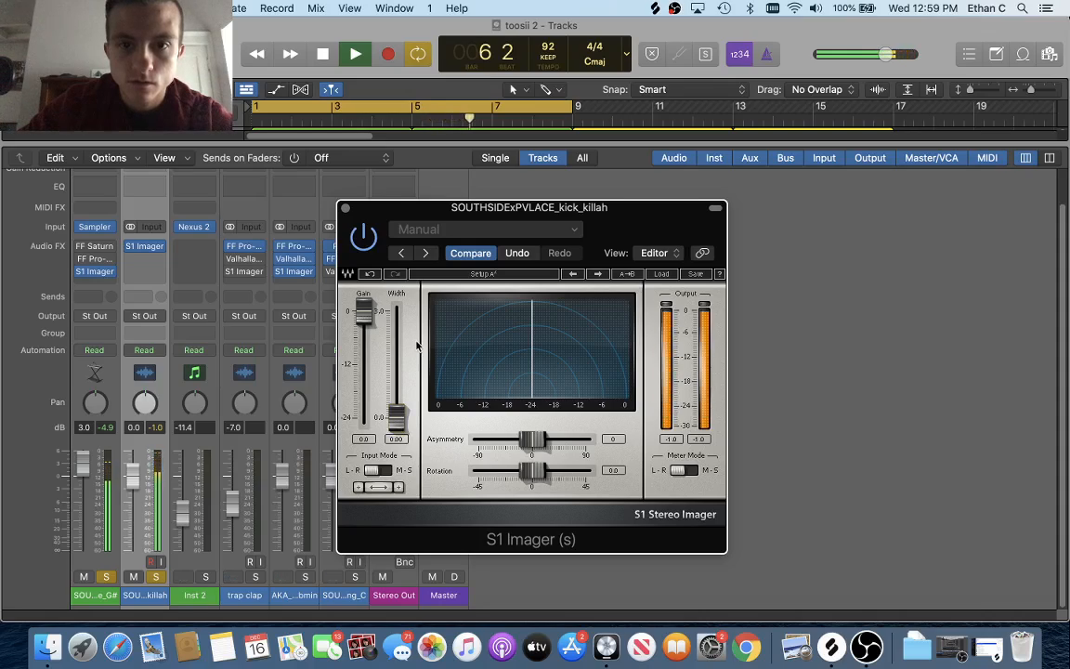
click(345, 208)
key(space)
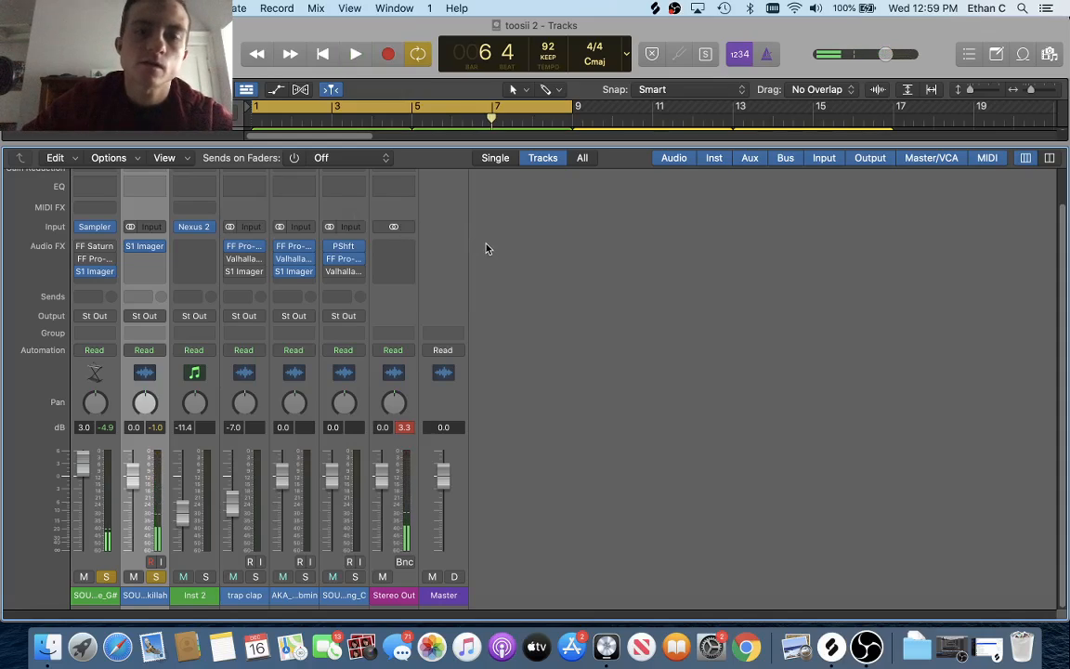
click(144, 246)
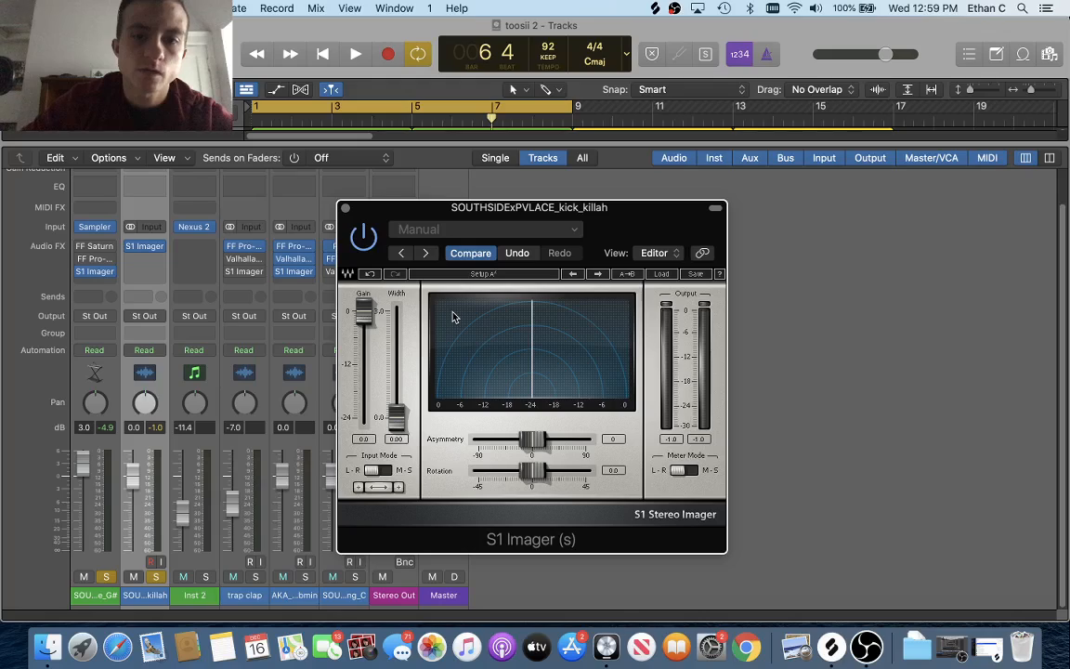
key(super+w)
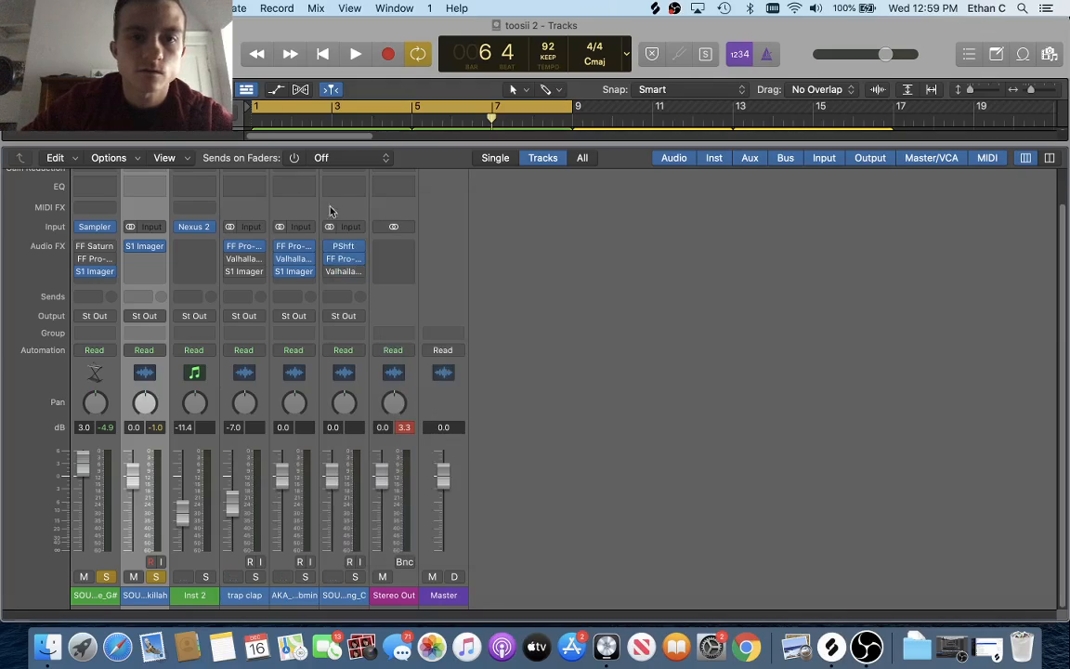
Play the soloed 808 and kick from the beginning, and unsolo both tracks to hear the full beat.
key(x)
key(space)
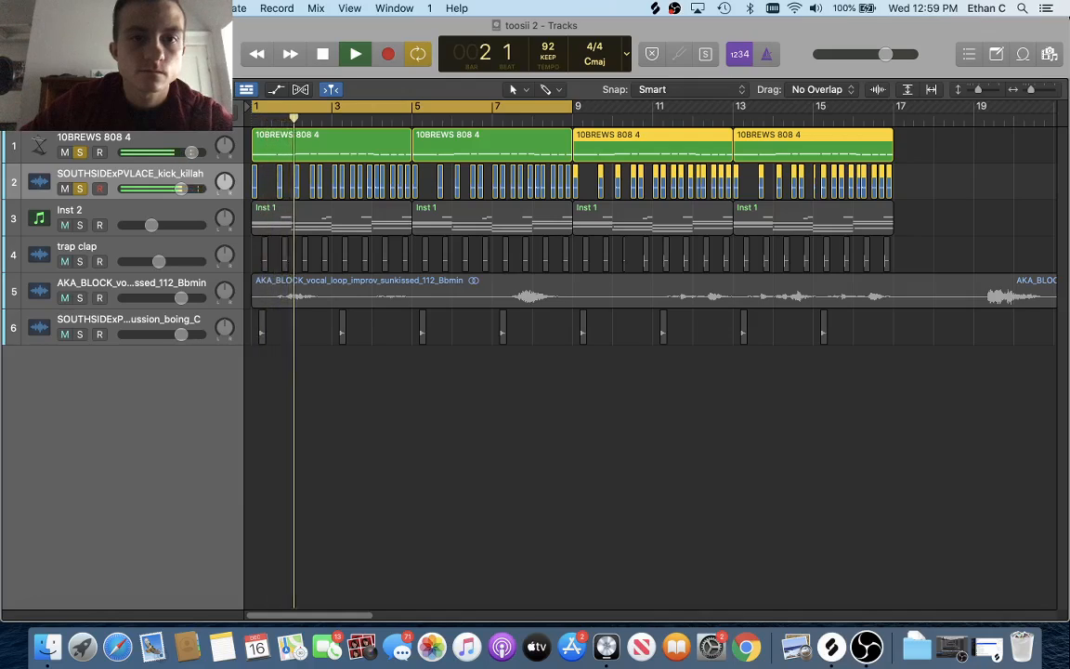
key(space)
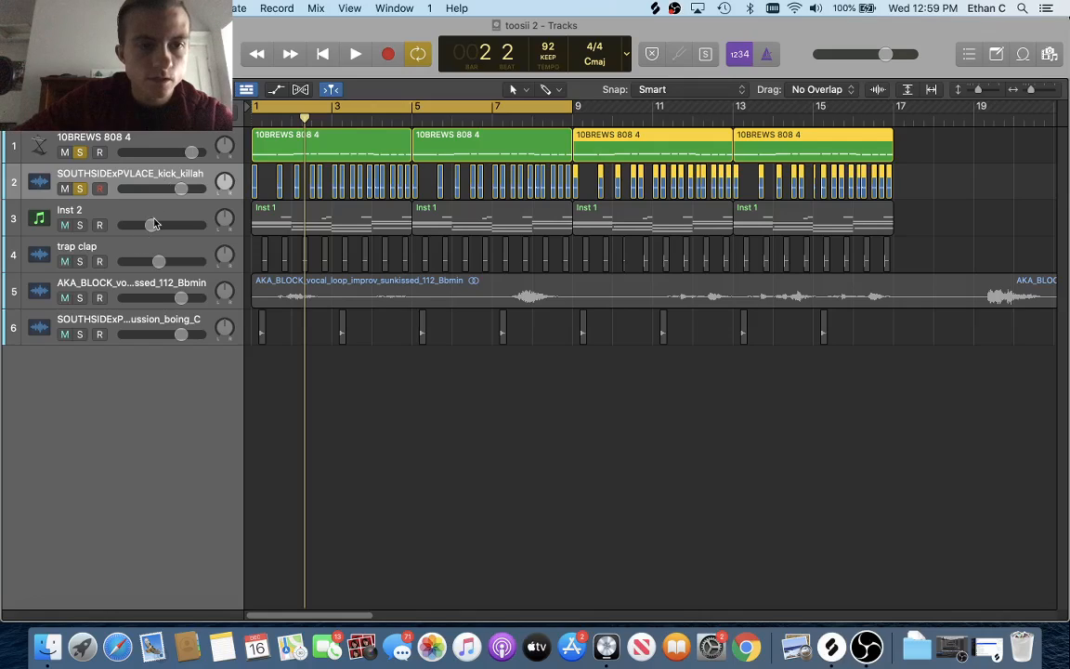
key(space)
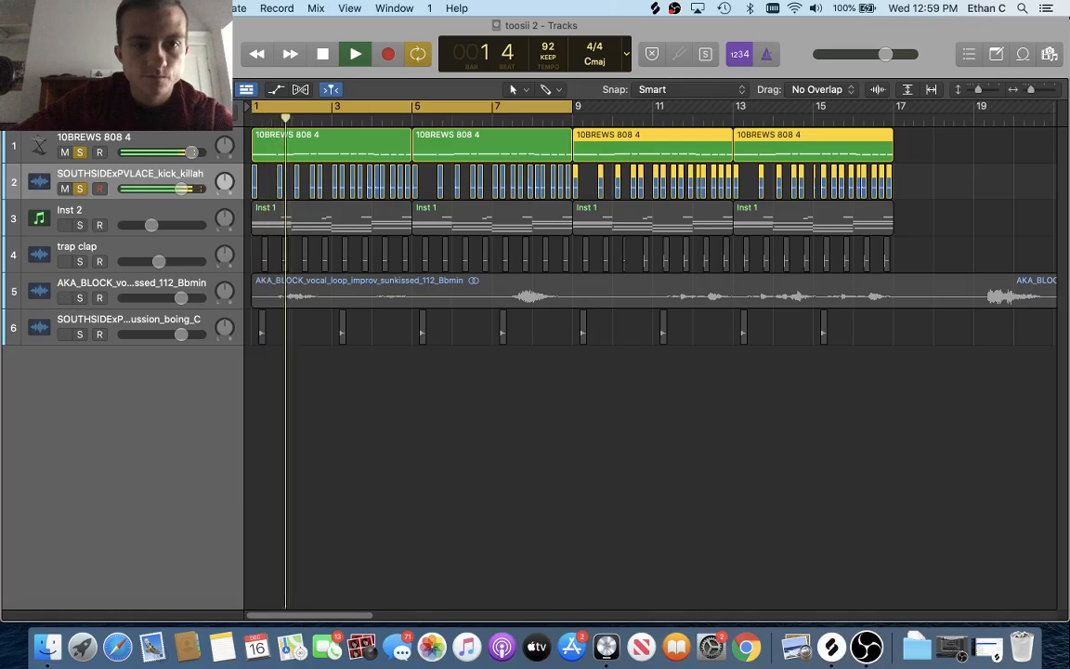
key(space)
key(super+a)
key(space)
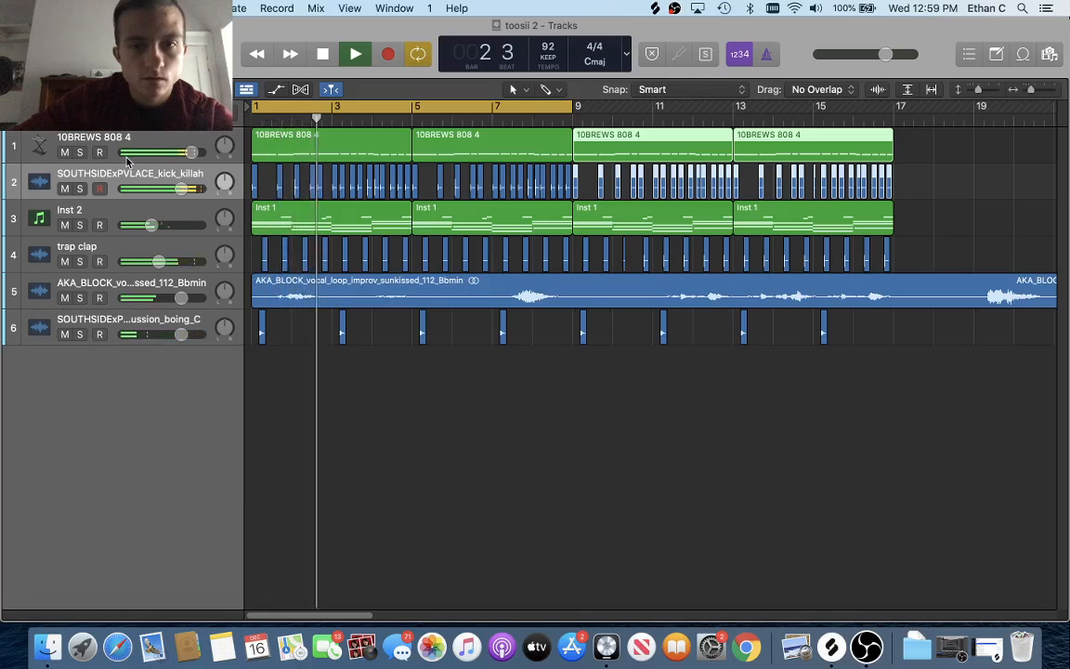
key(space)
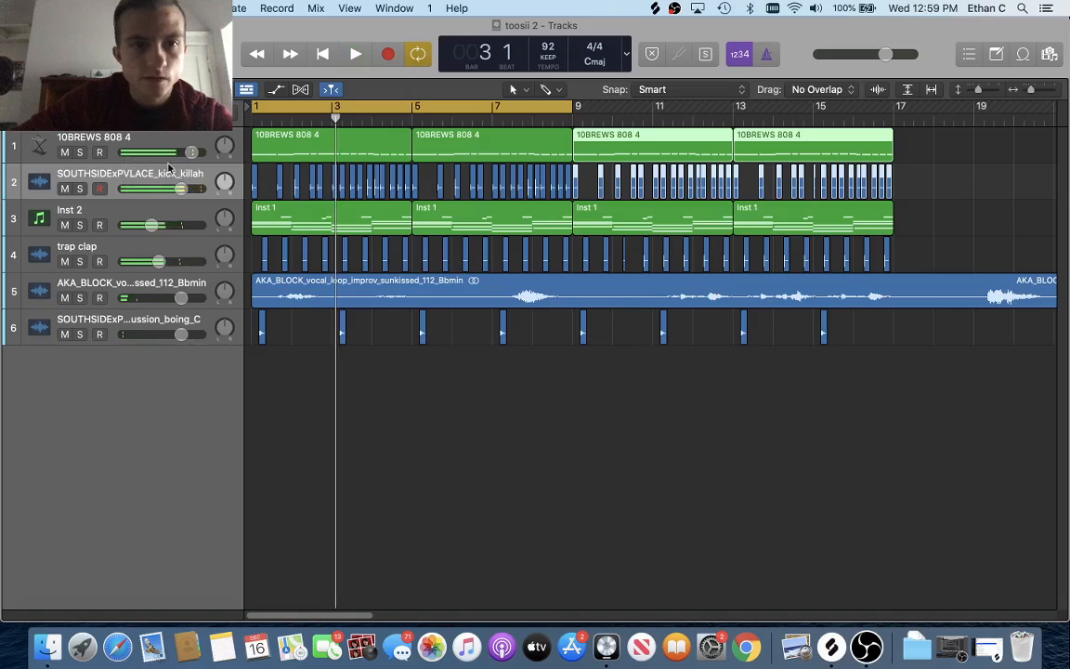
Create a new track with duplicate settings from the 10BREWS 808 4 track.
click(119, 136)
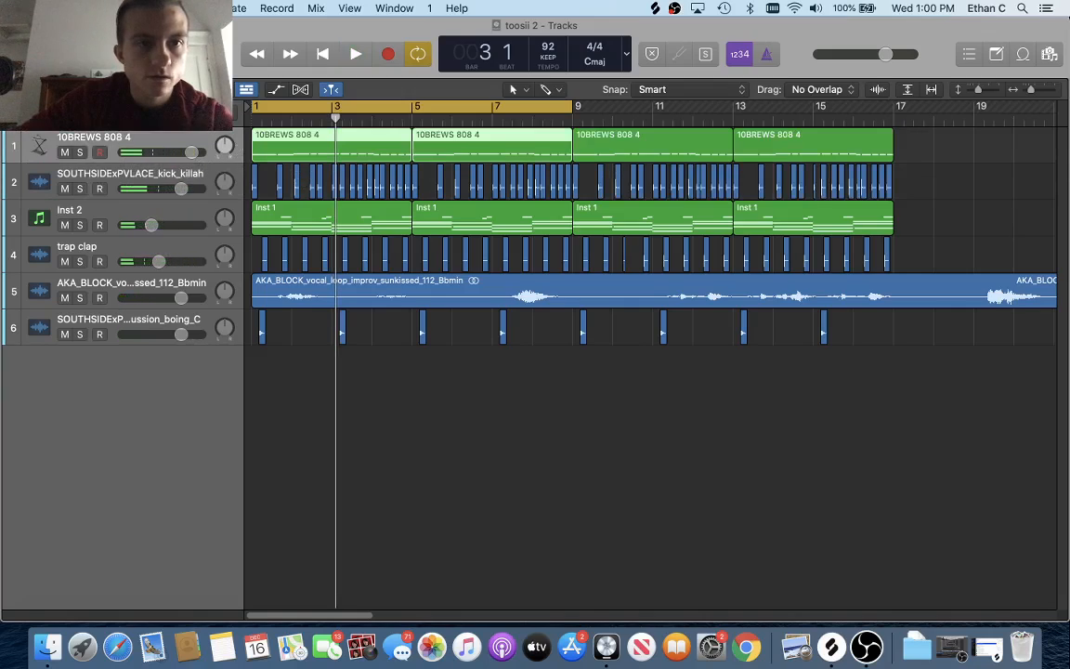
click(160, 8)
mouse_move(353, 110)
click(512, 95)
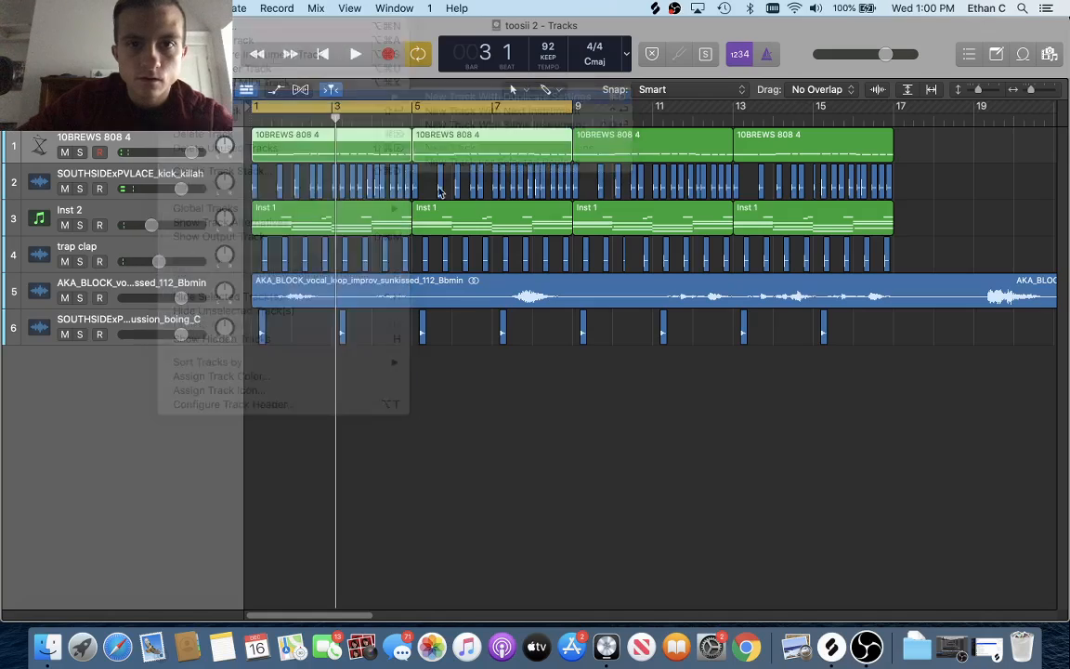
Load the 10BREWS HAT 2 channel strip setting on the duplicated channel and check its FF Pro-Q 3 low cut.
key(x)
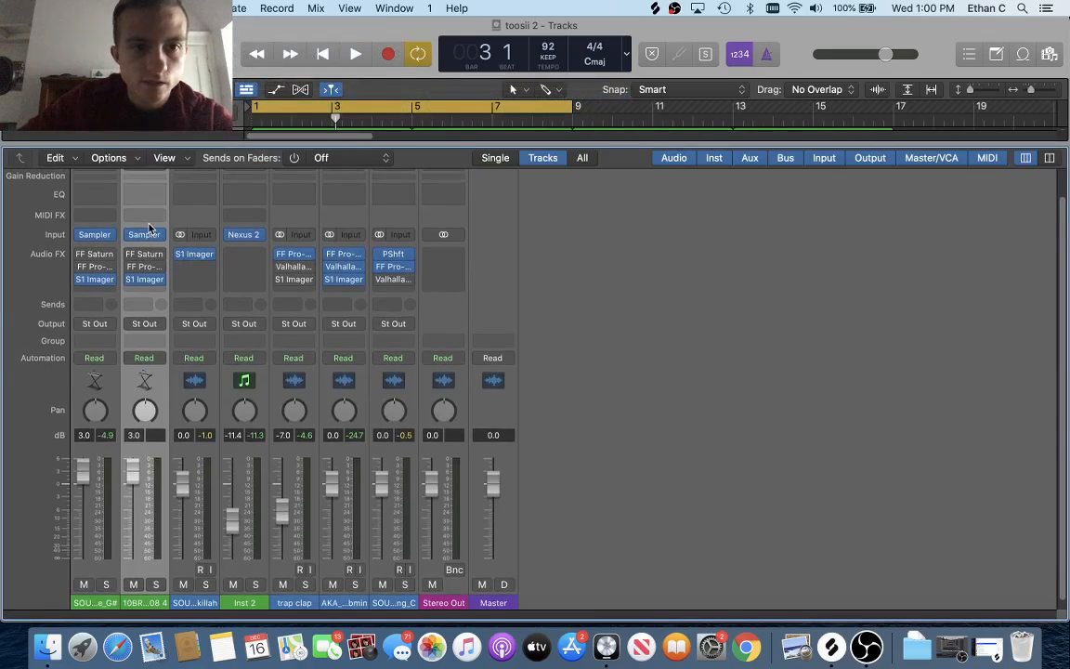
click(142, 185)
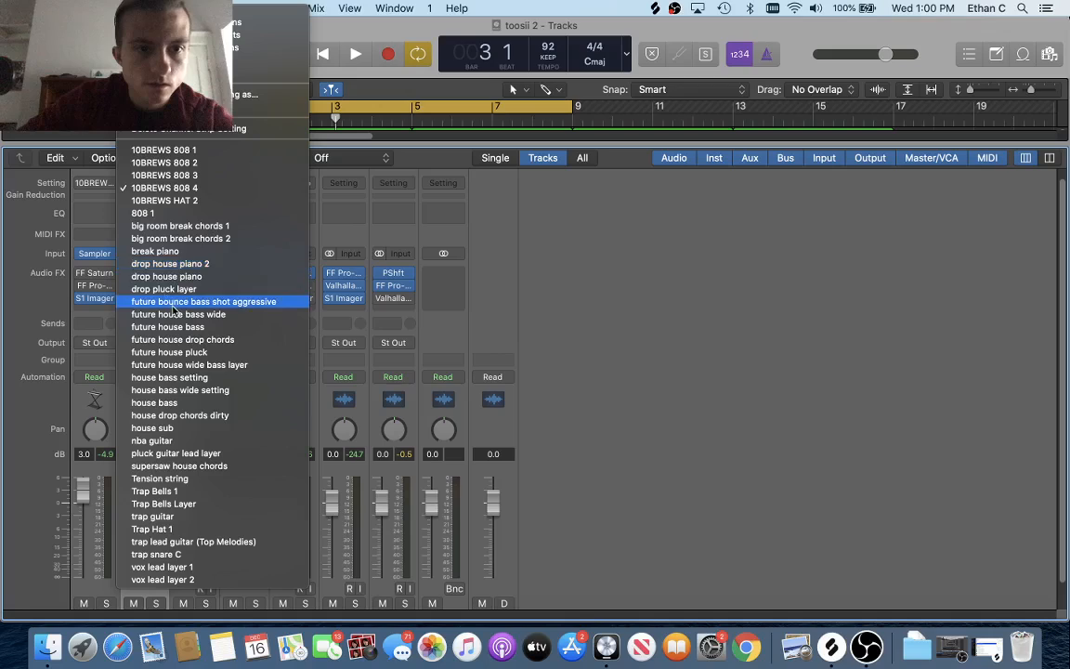
click(177, 202)
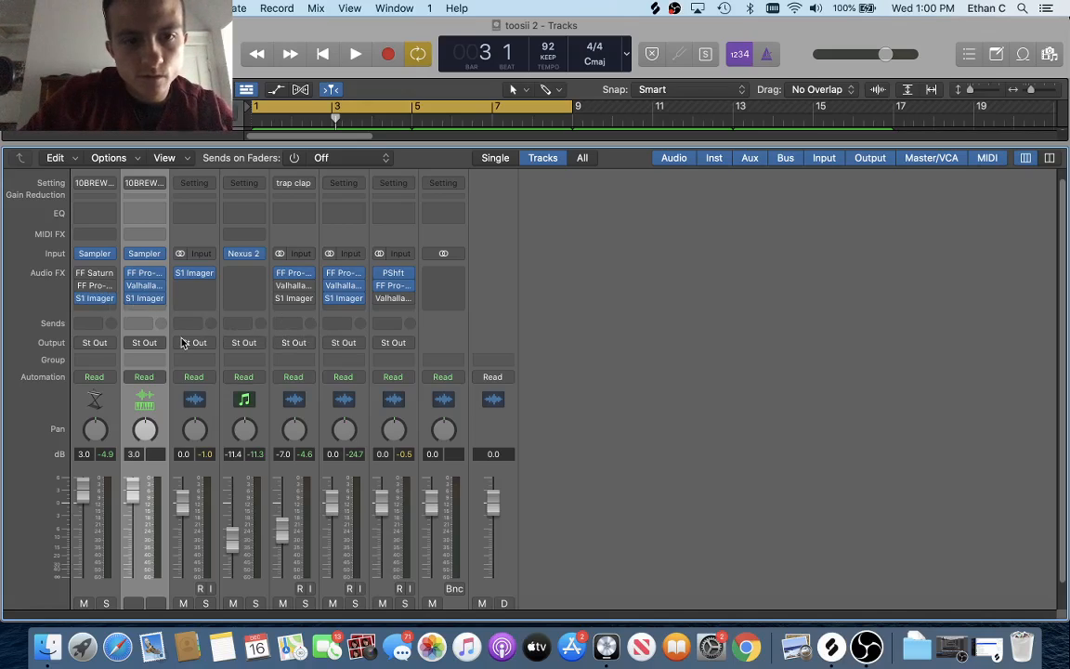
click(144, 276)
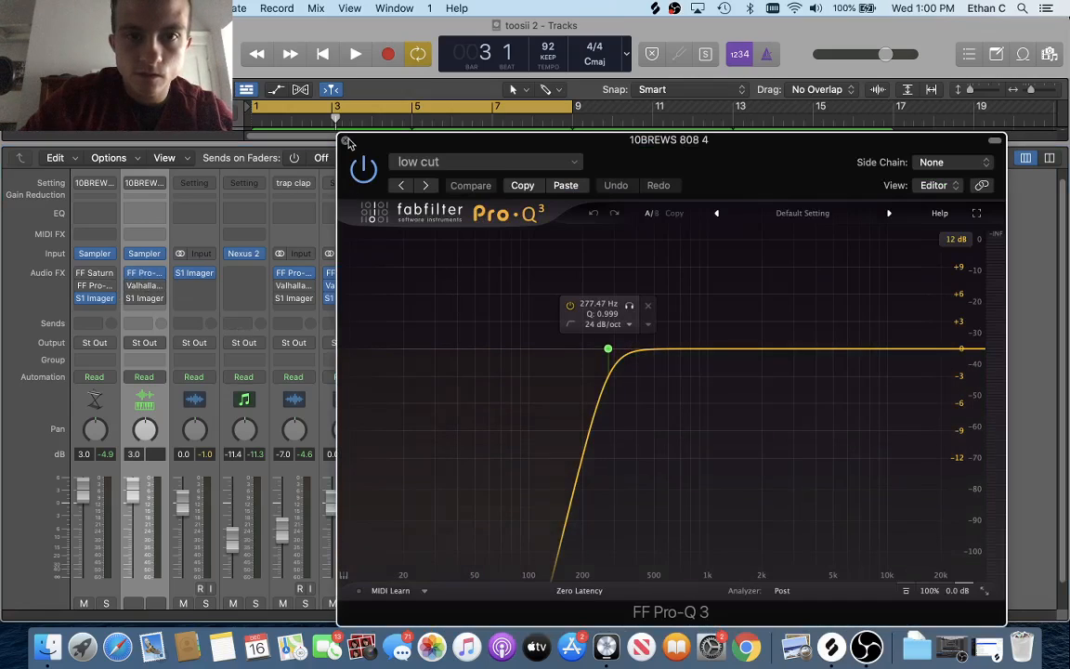
click(345, 142)
Create a two-bar MIDI region at bar 1 on the duplicated track and loop it until bar 17.
key(x)
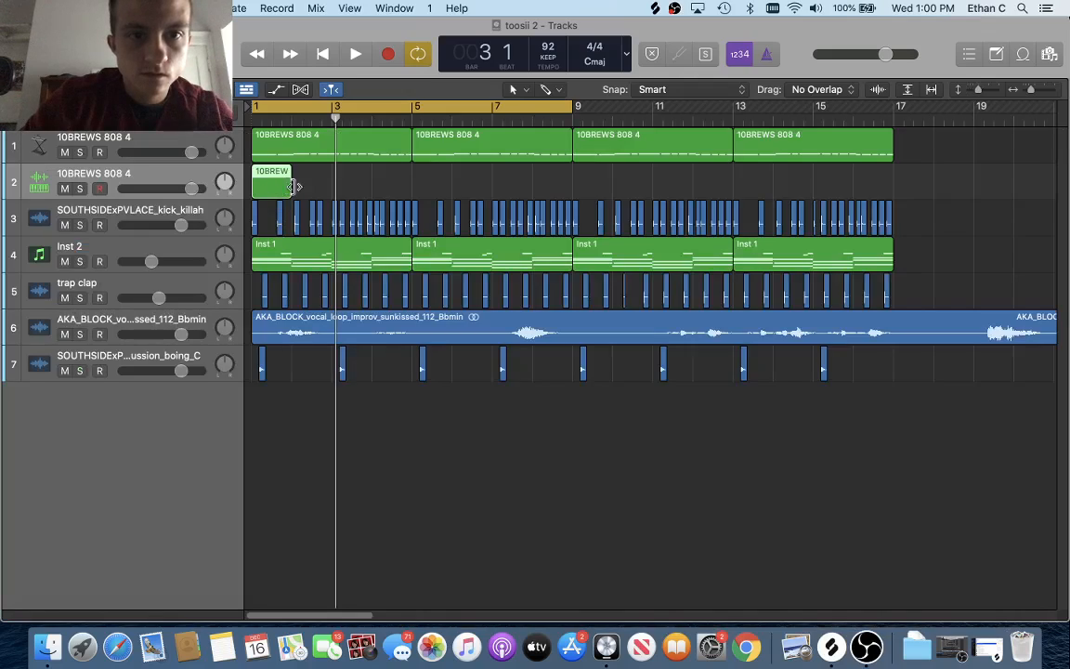
drag(294, 186, 892, 200)
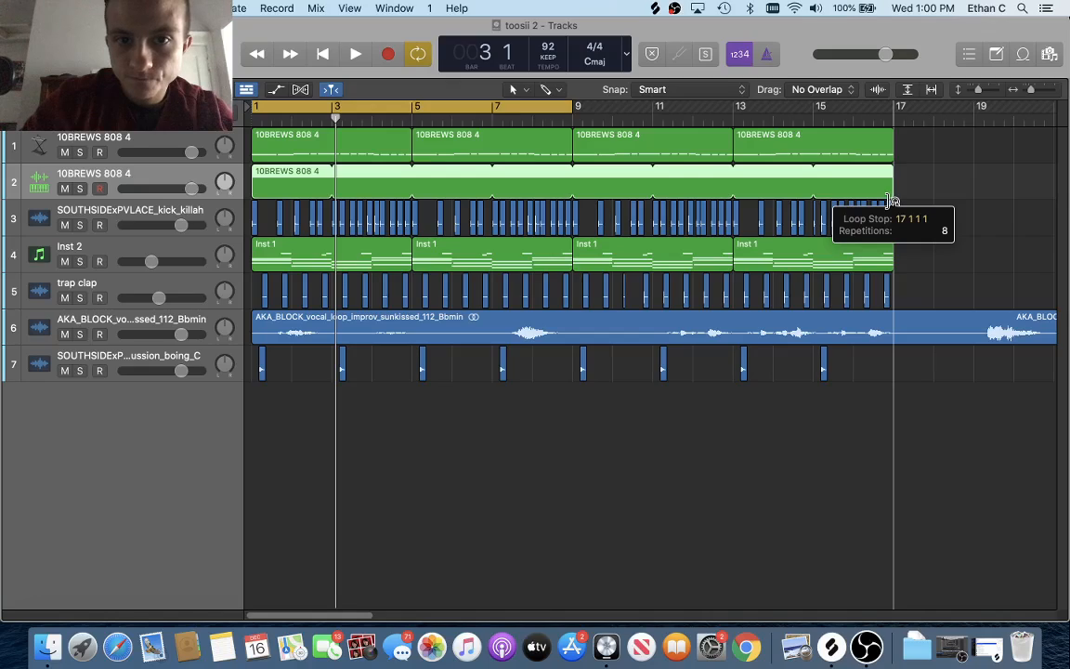
drag(892, 201, 891, 201)
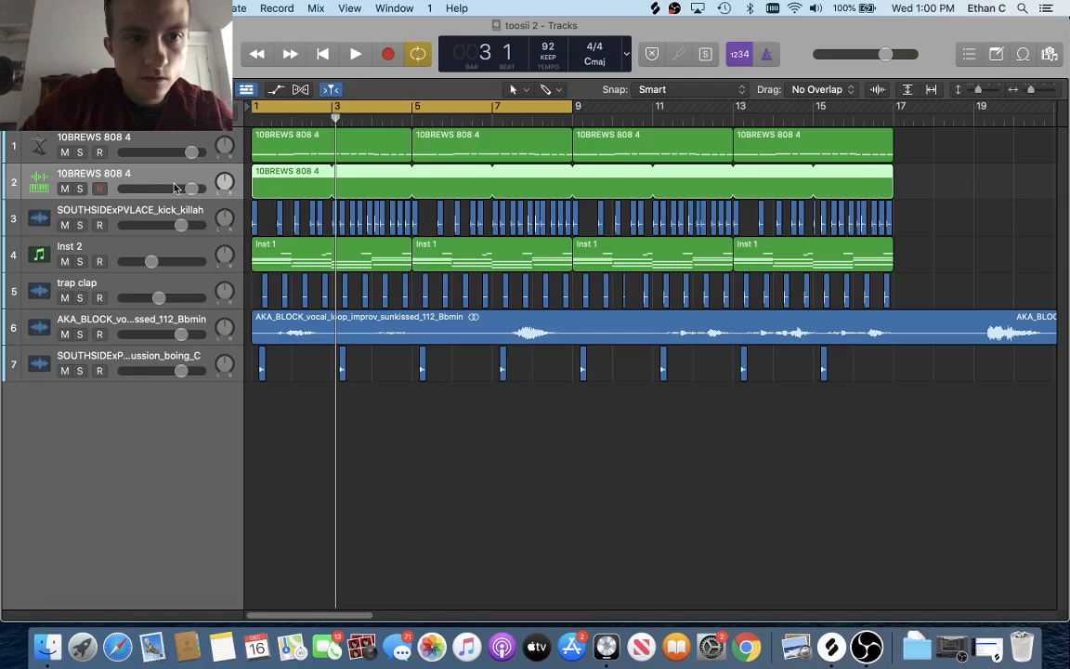
Reselect the 10BREWS HAT 2 setting on the duplicated channel, check its Sampler mapping and return to the arrangement.
key(x)
click(147, 191)
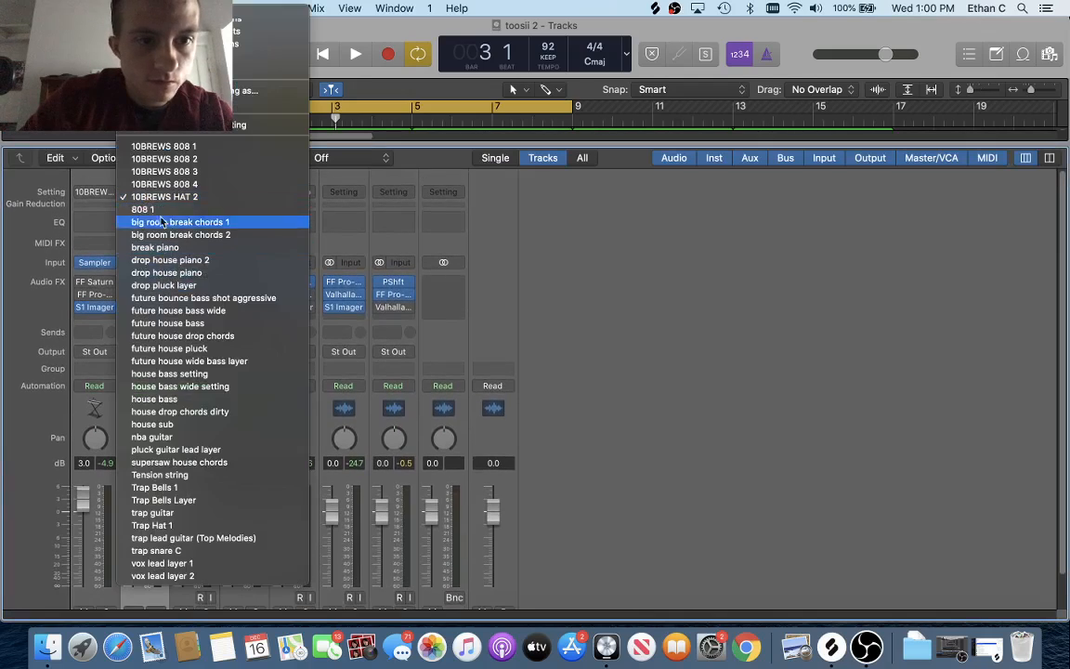
click(191, 200)
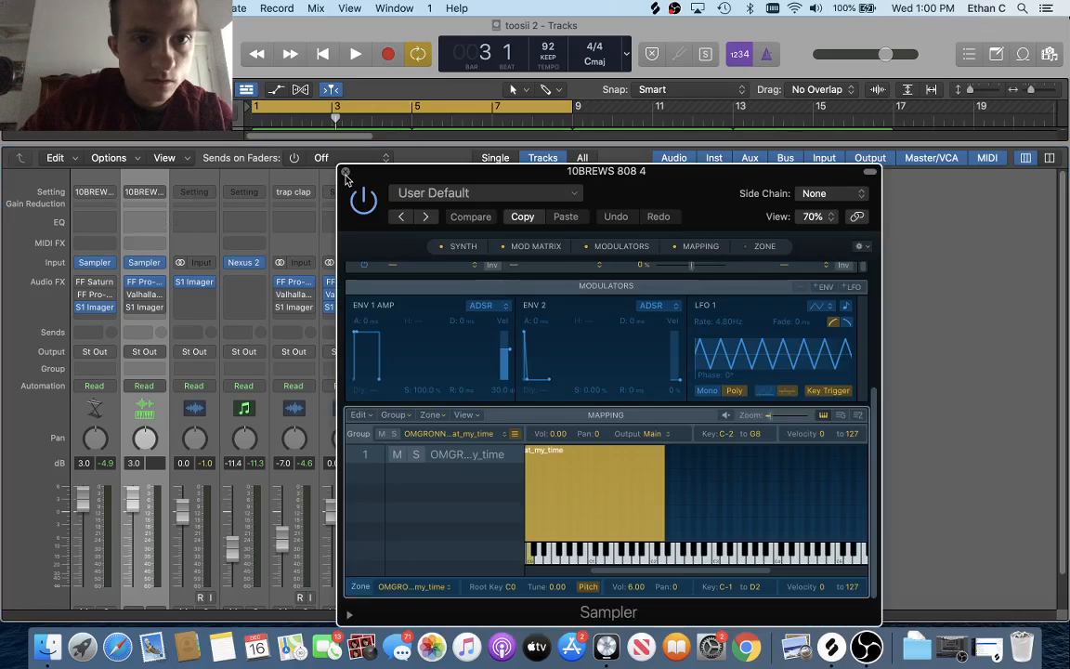
click(346, 173)
key(x)
Open the hat region in the Piano Roll, find the sample's pitch and add a first note on A#-1 in bar 1.
double_click(284, 183)
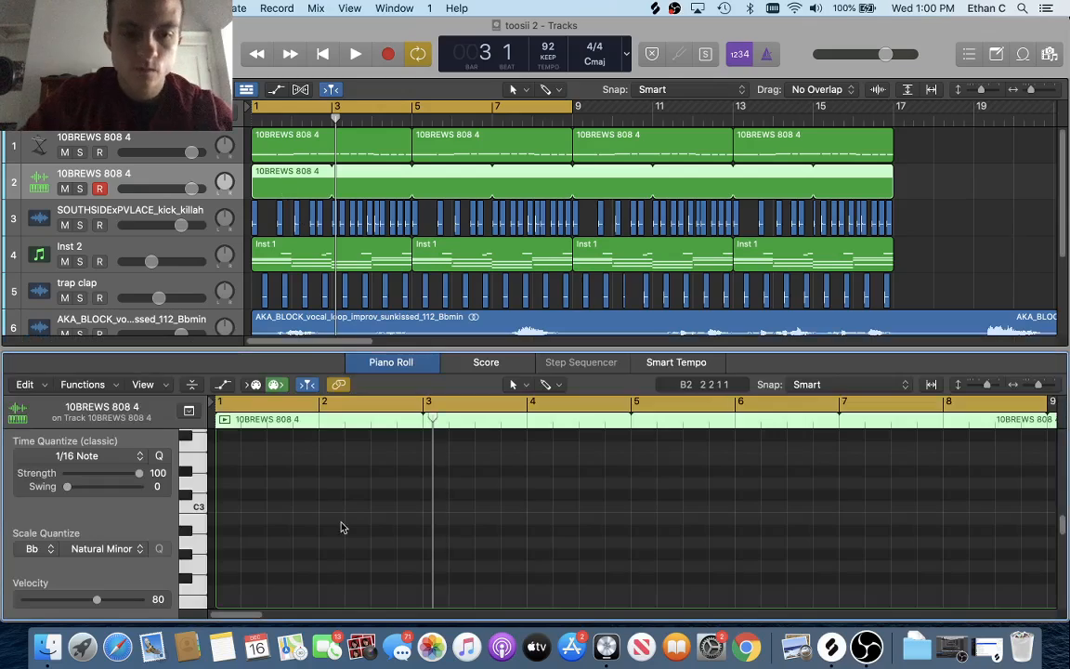
scroll(311, 518, down, 4)
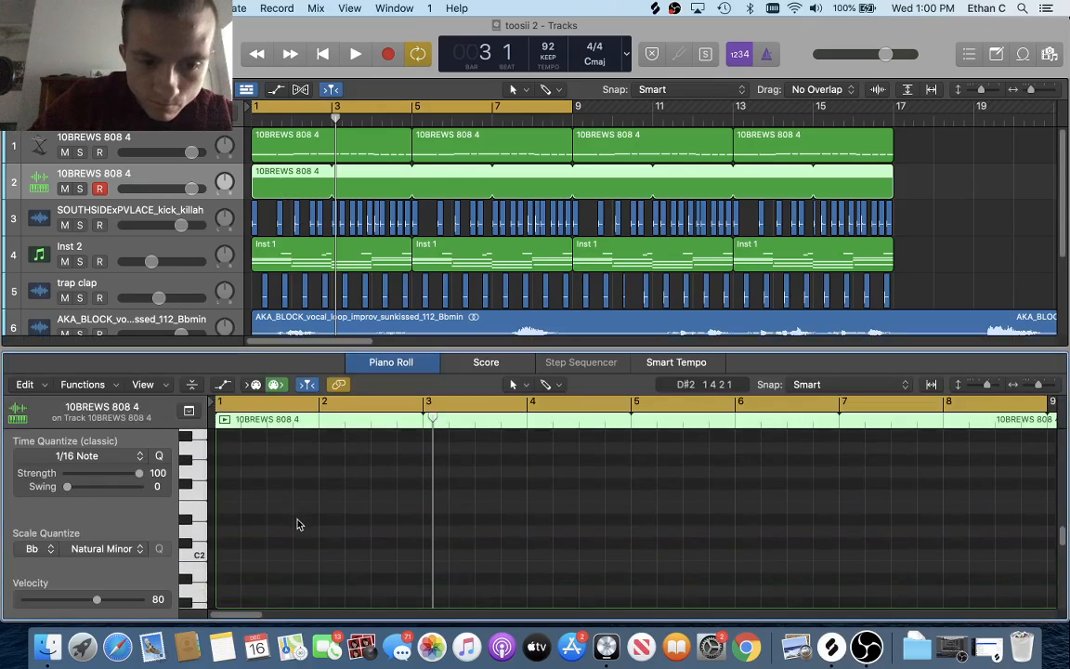
scroll(278, 531, down, 2)
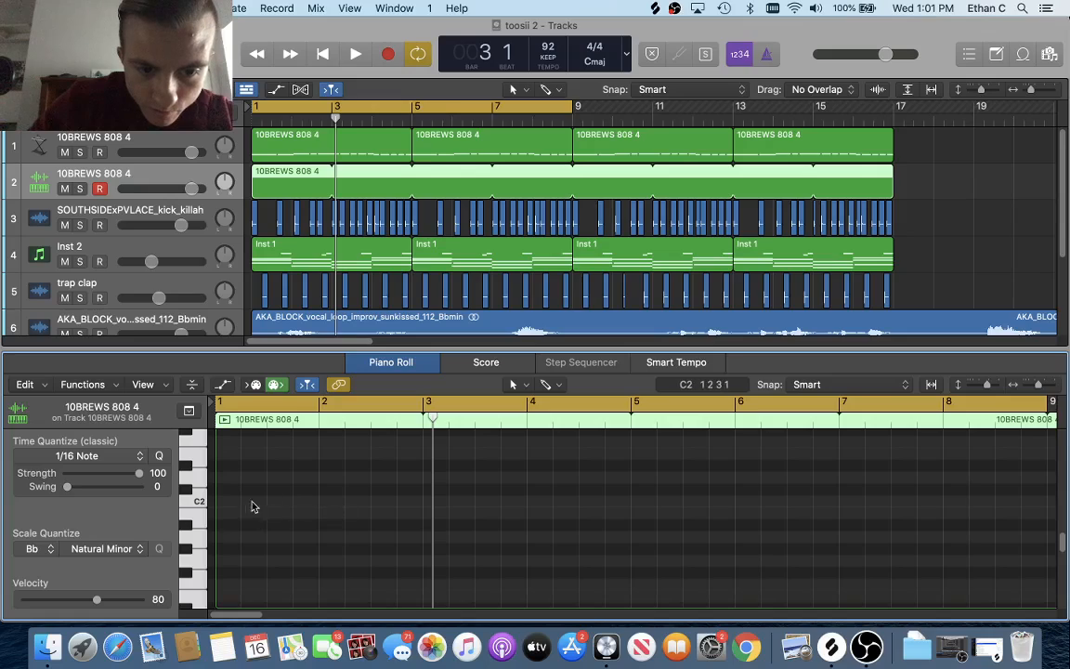
scroll(315, 509, down, 5)
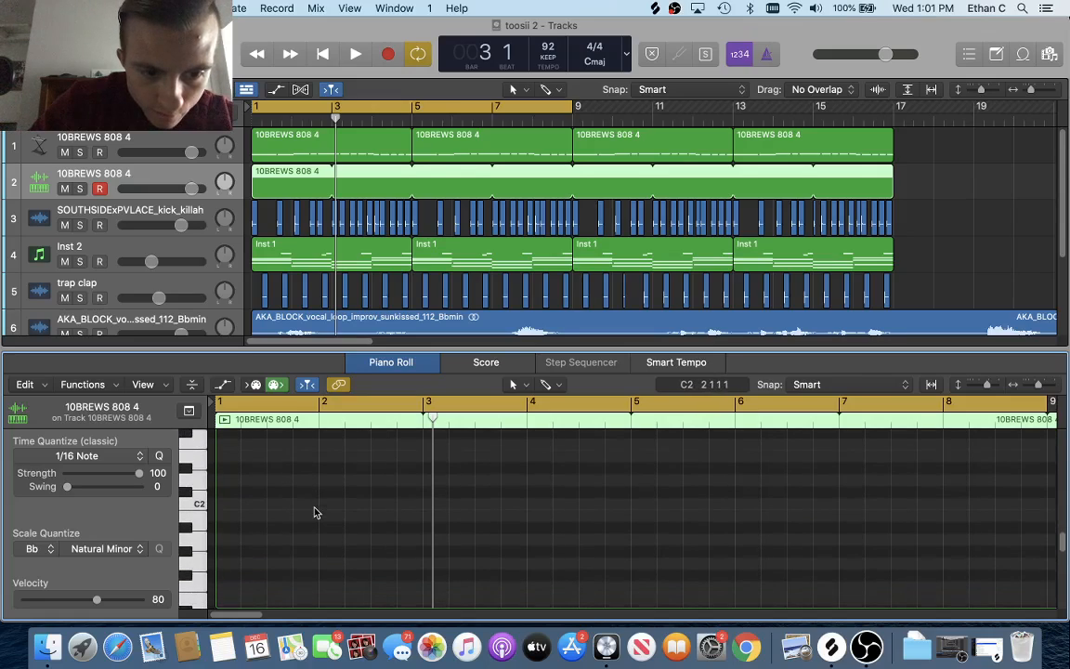
scroll(314, 511, down, 2)
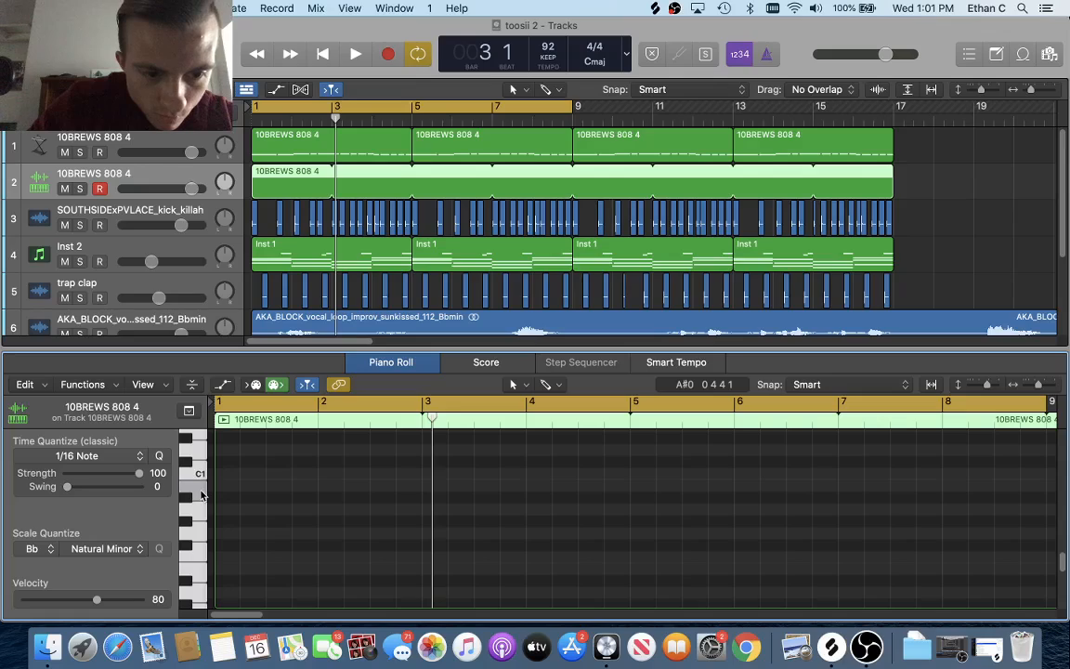
scroll(205, 494, down, 2)
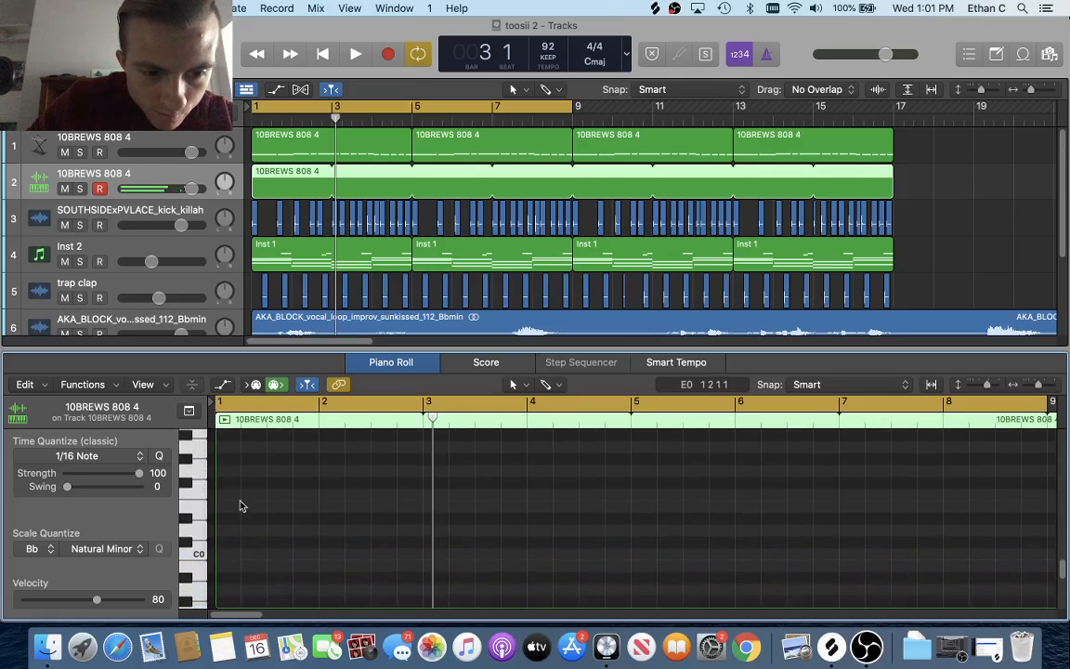
scroll(237, 503, down, 2)
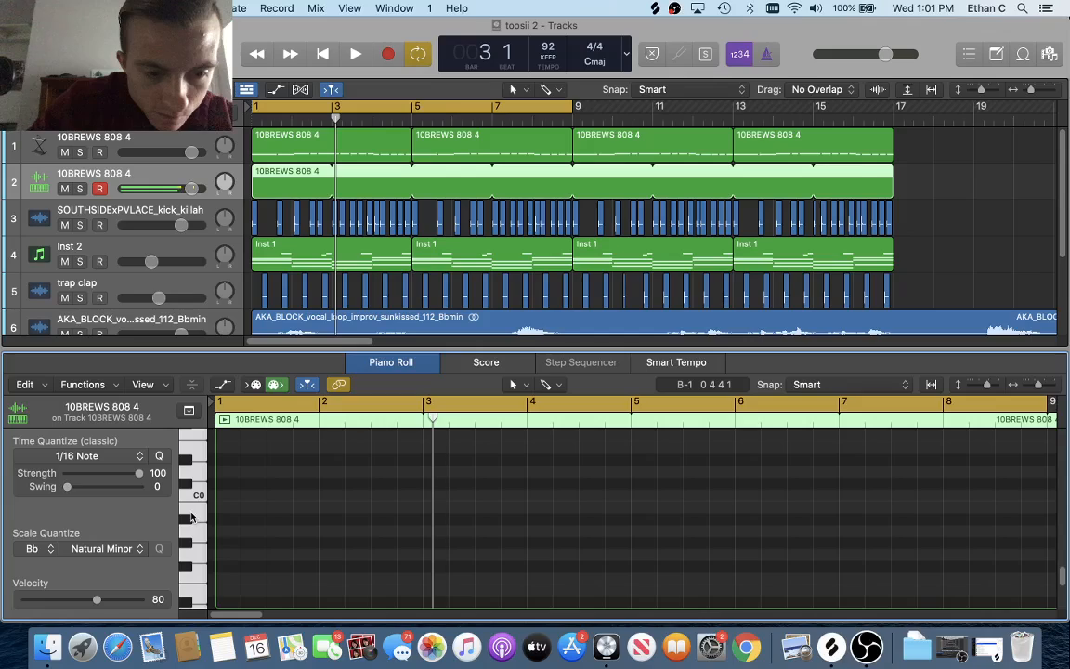
scroll(186, 522, down, 2)
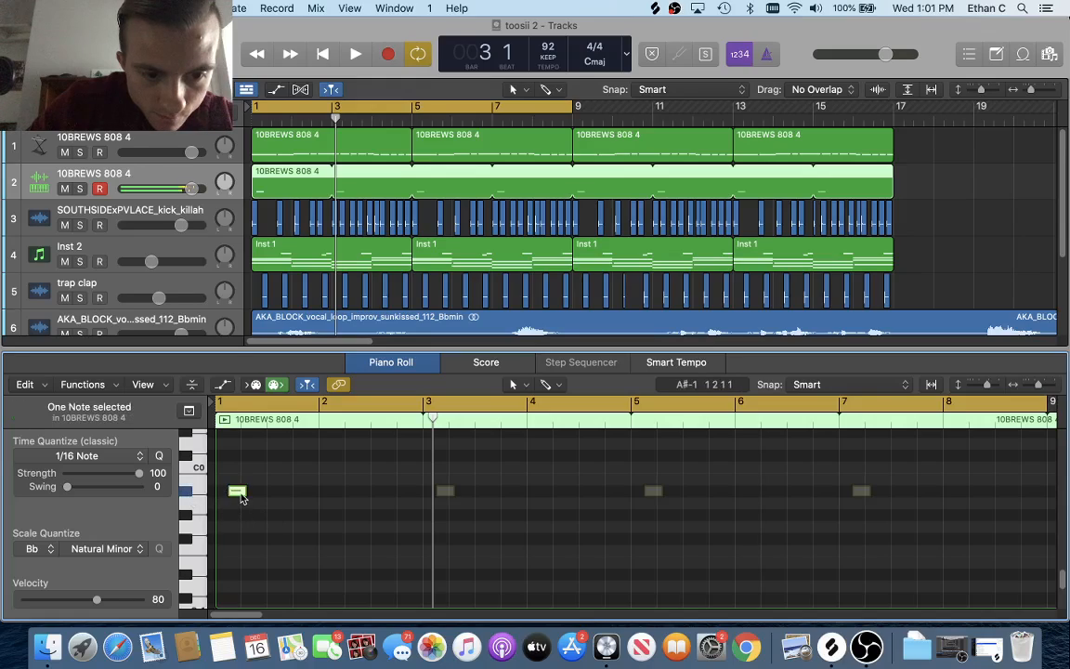
Fill bar 1 with four quarter notes on A#-1 and play the hat pattern.
drag(240, 495, 302, 494)
click(251, 490)
click(283, 494)
click(310, 493)
key(space)
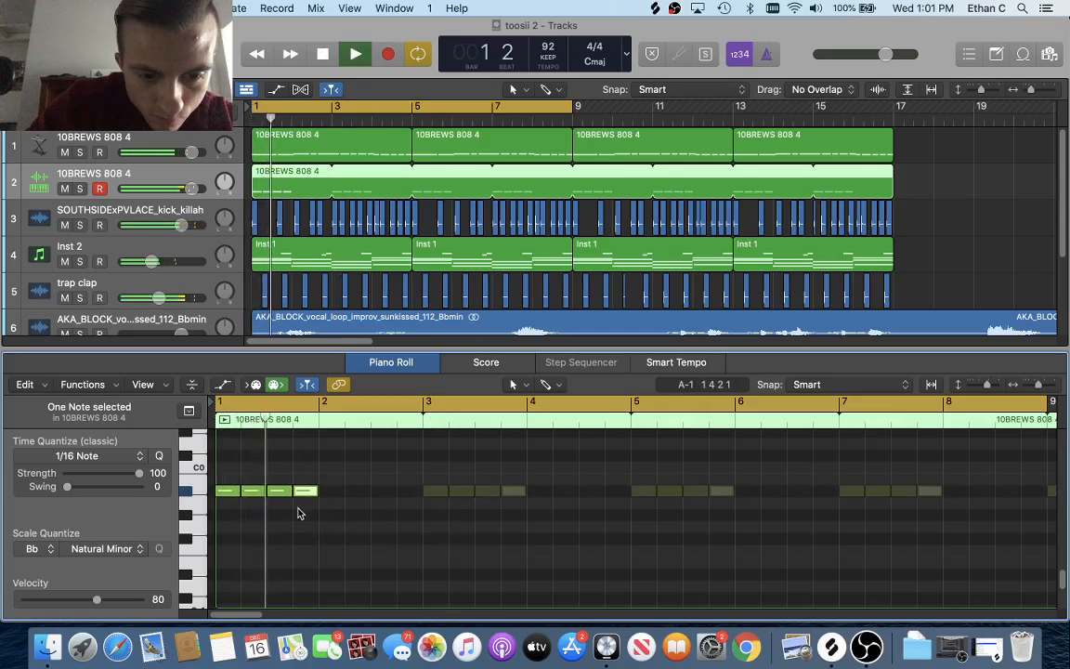
key(space)
Shorten the four hat notes to eighth notes, paste copies into the gaps of bar 1 and play the pattern.
scroll(295, 511, up, 5)
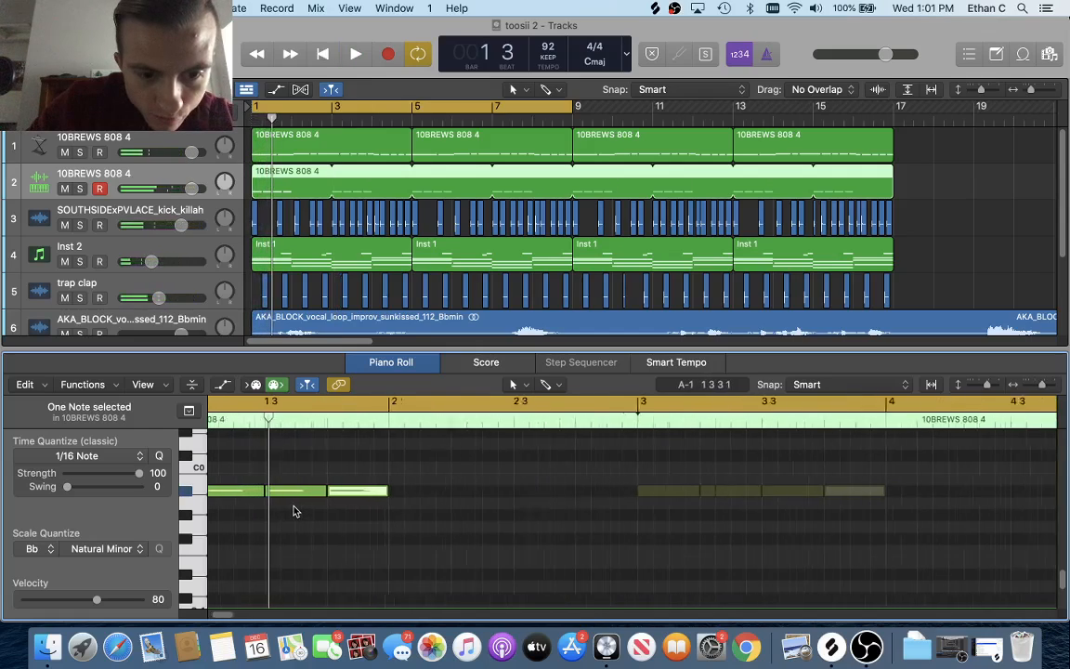
scroll(295, 510, left, 3)
drag(253, 472, 418, 524)
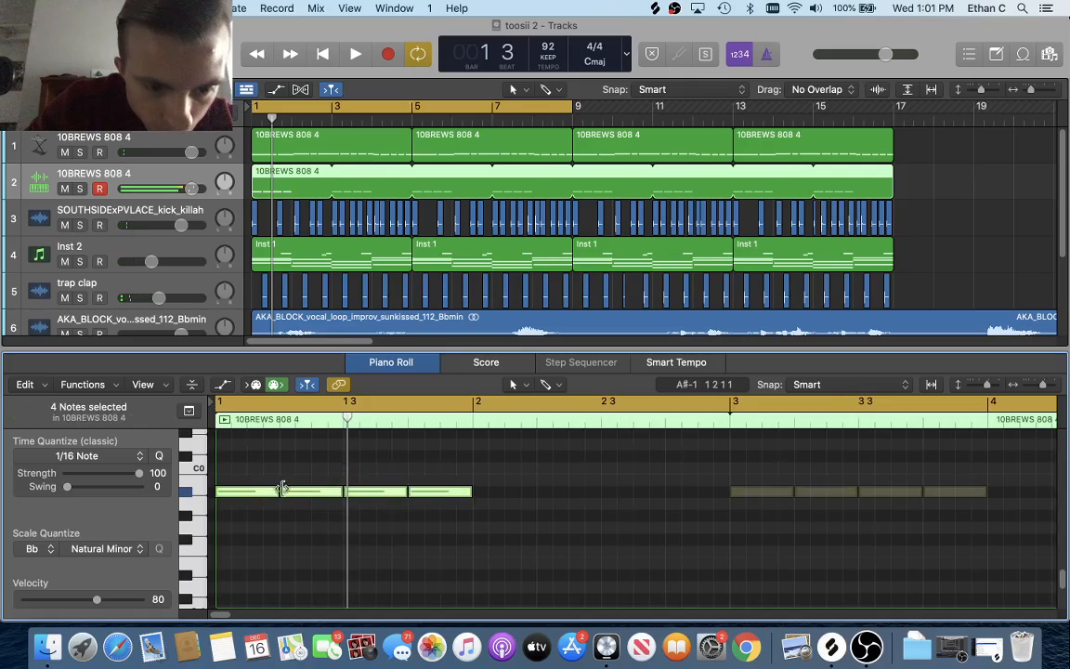
drag(282, 489, 442, 549)
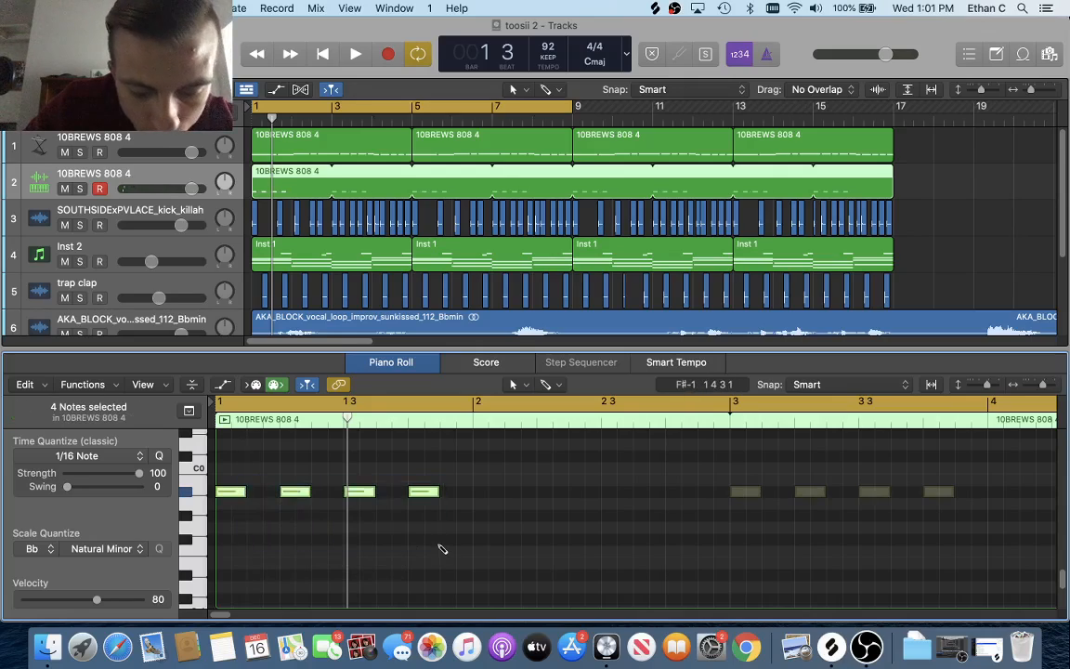
click(247, 425)
key(super+v)
key(space)
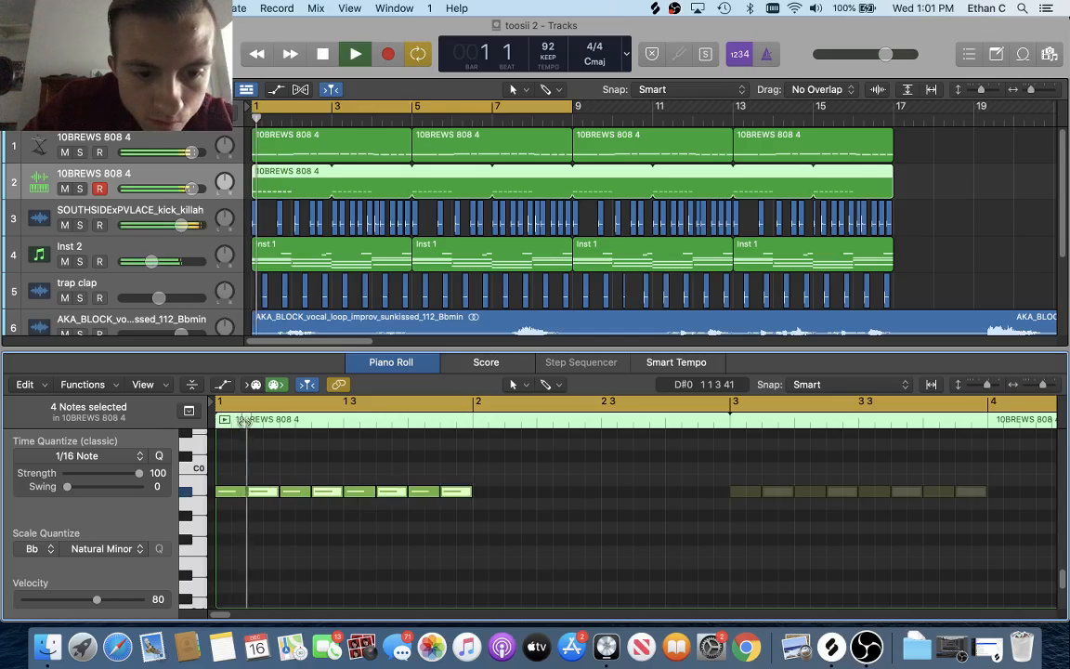
key(space)
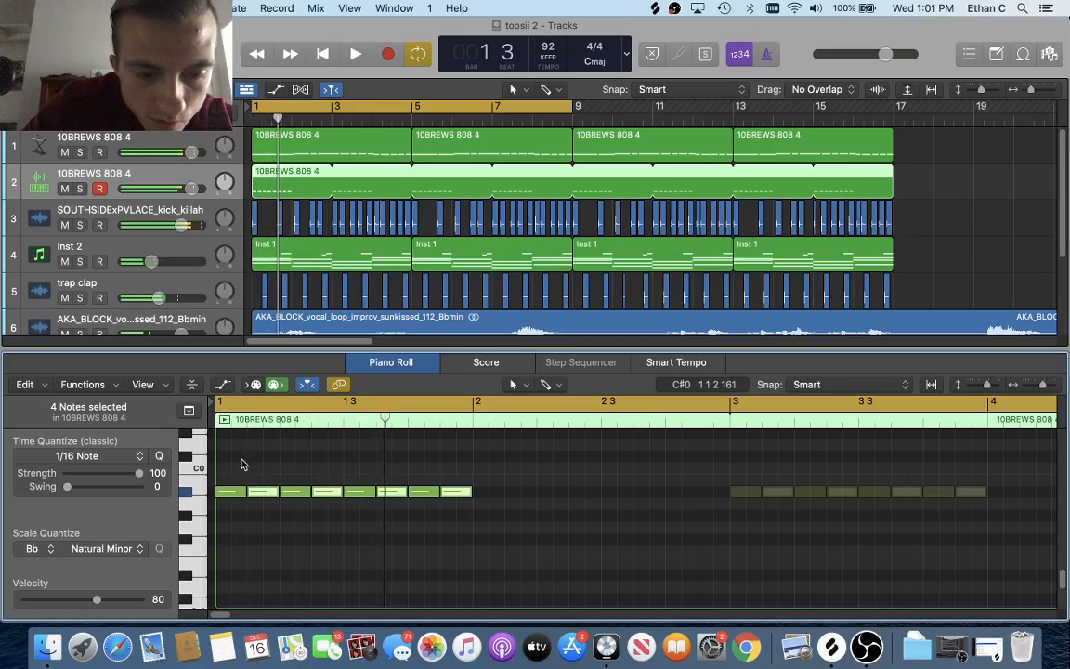
Shorten all eight hat notes to sixteenths, paste copies to fill bar 1 with sixteen notes and play the pattern.
key(super+a)
drag(251, 491, 230, 491)
key(Return)
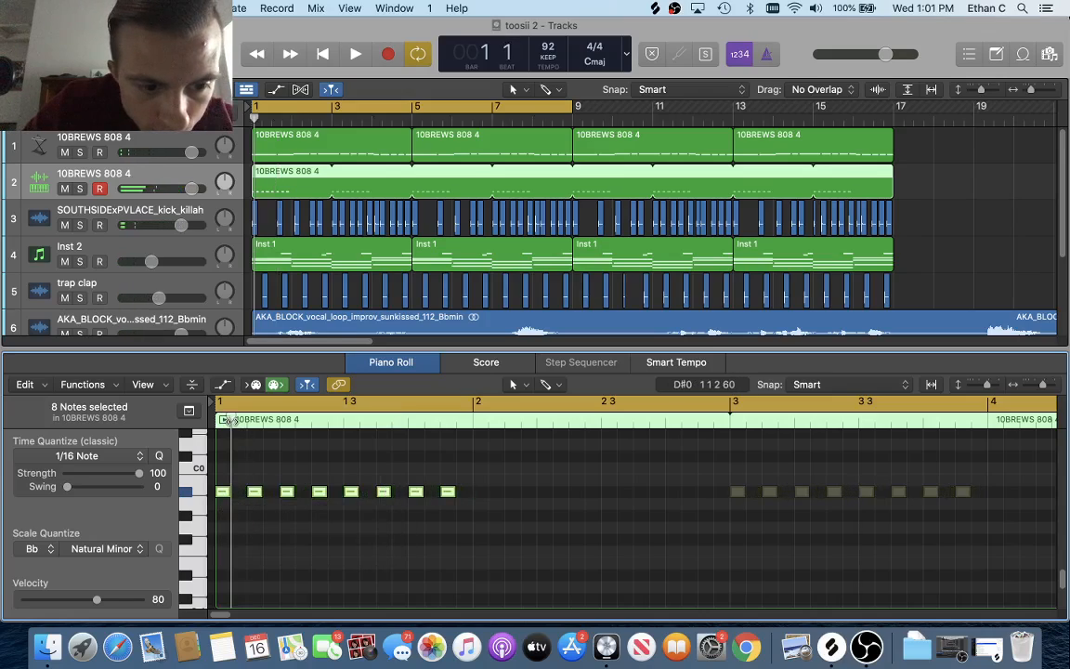
key(space)
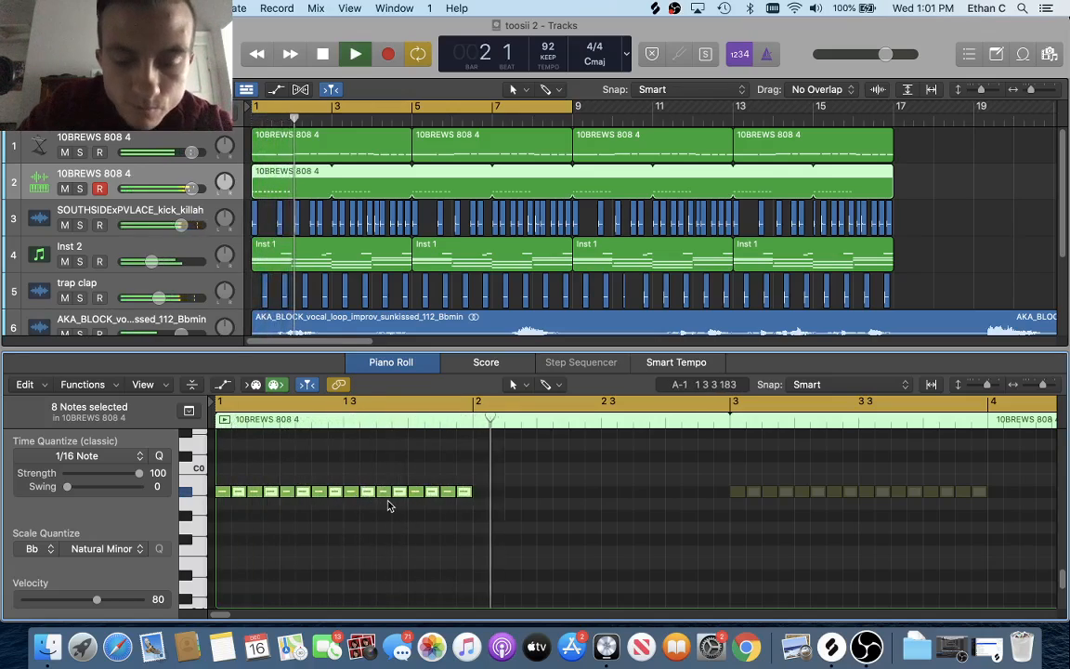
key(space)
click(370, 530)
scroll(368, 530, up, 3)
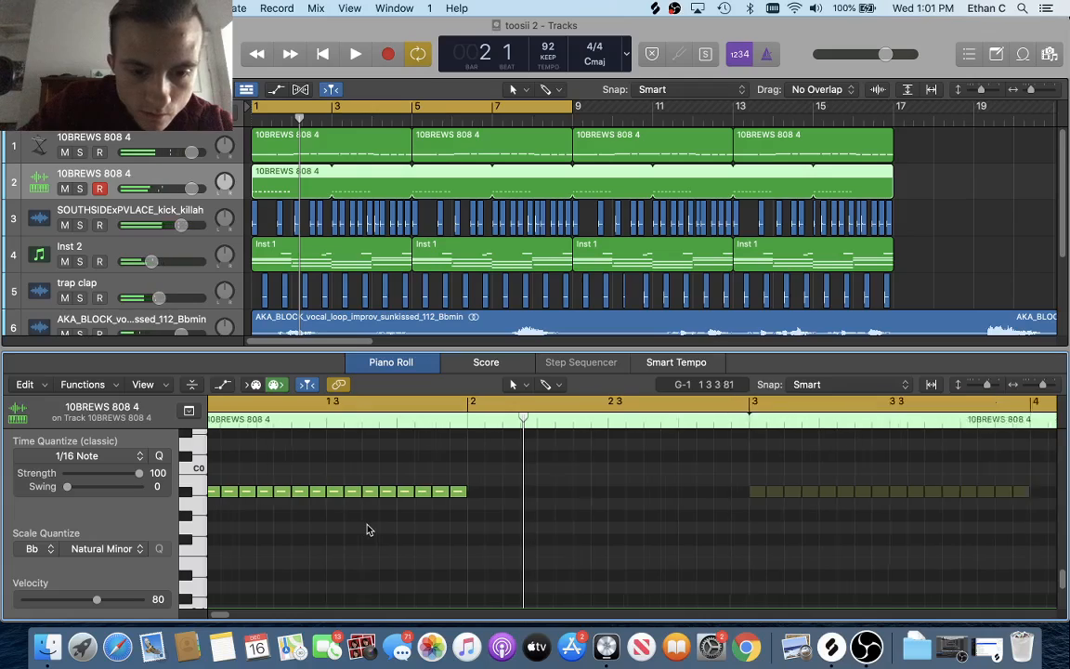
scroll(367, 529, up, 4)
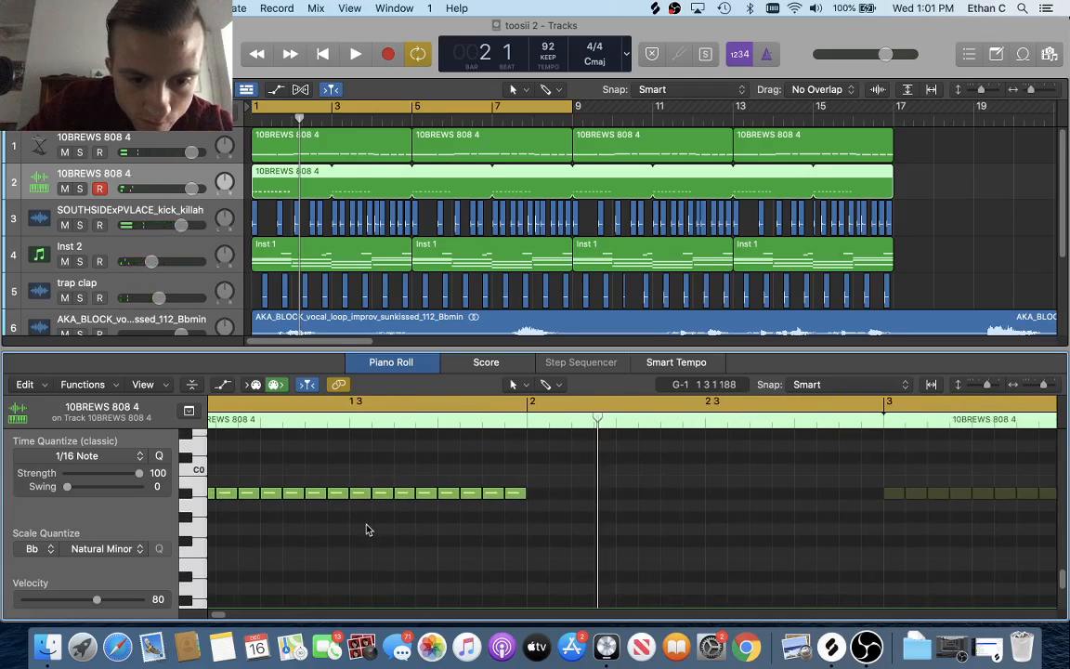
key(space)
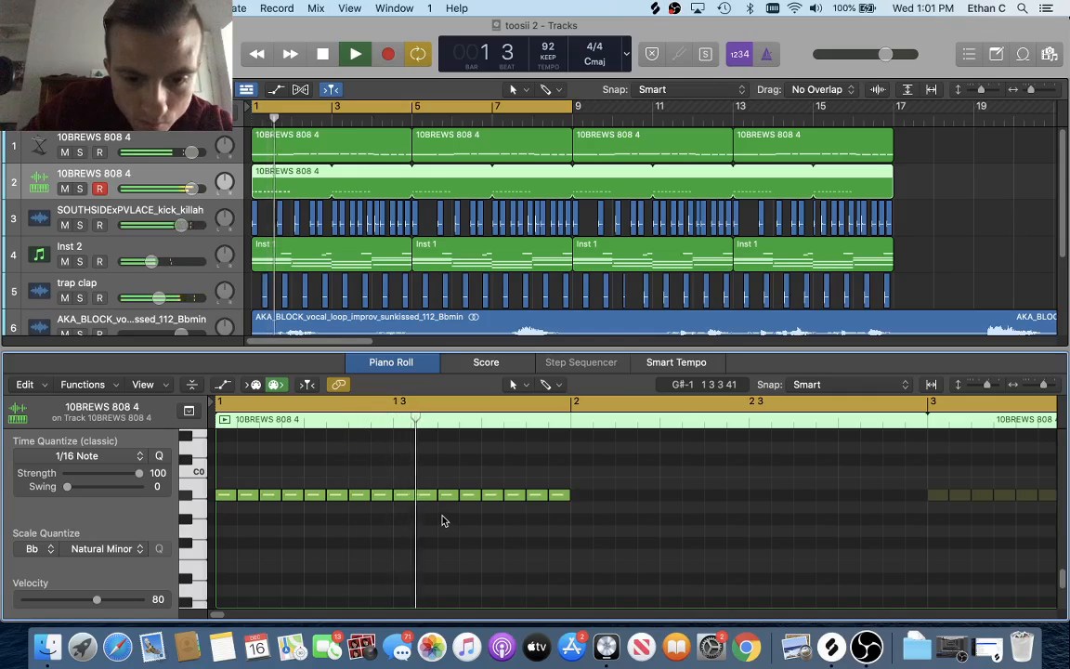
Shorten the hat note on beat 4 of bar 1 to a 32nd note, paste a copy into the gap and play the pattern.
key(space)
key(space)
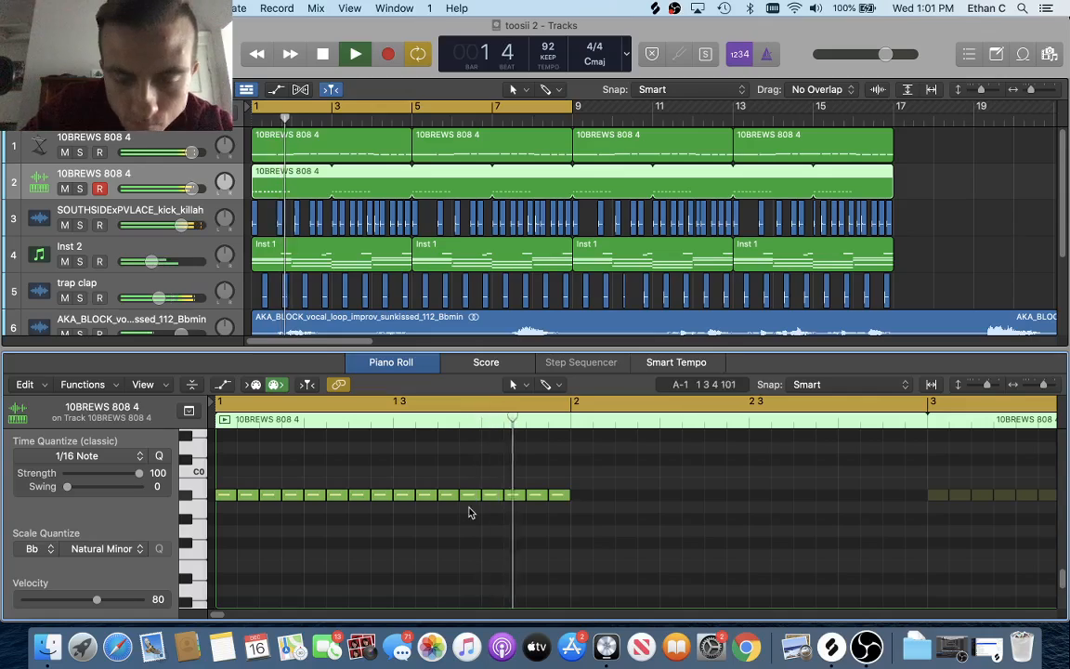
key(space)
key(super+Right)
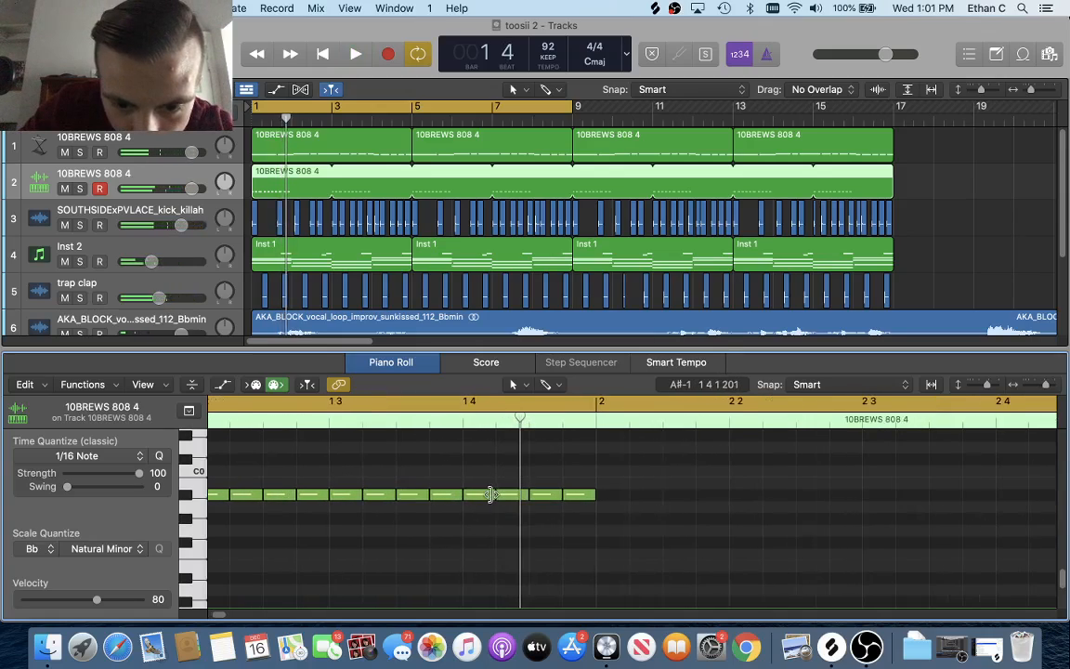
drag(492, 494, 477, 494)
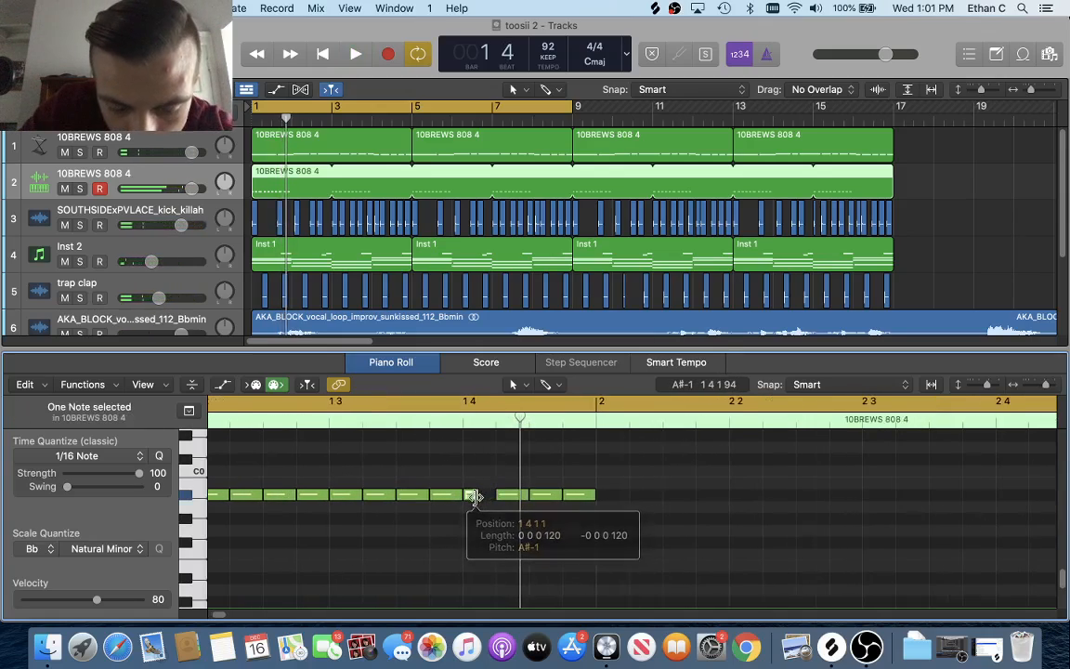
click(480, 420)
key(space)
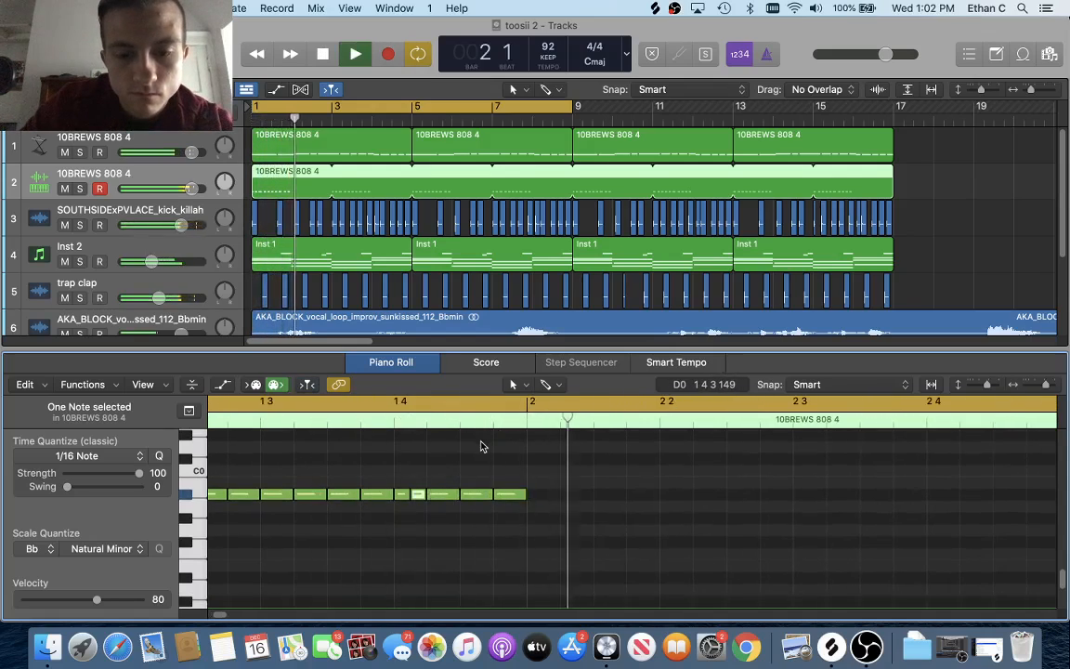
key(space)
key(Return)
key(space)
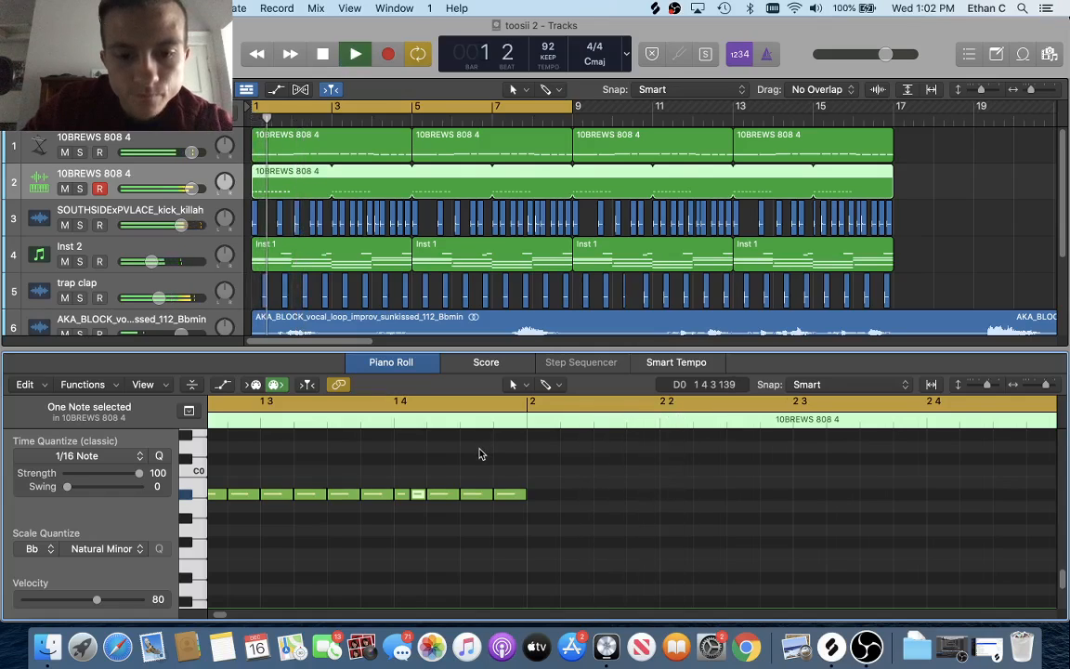
key(super+Left)
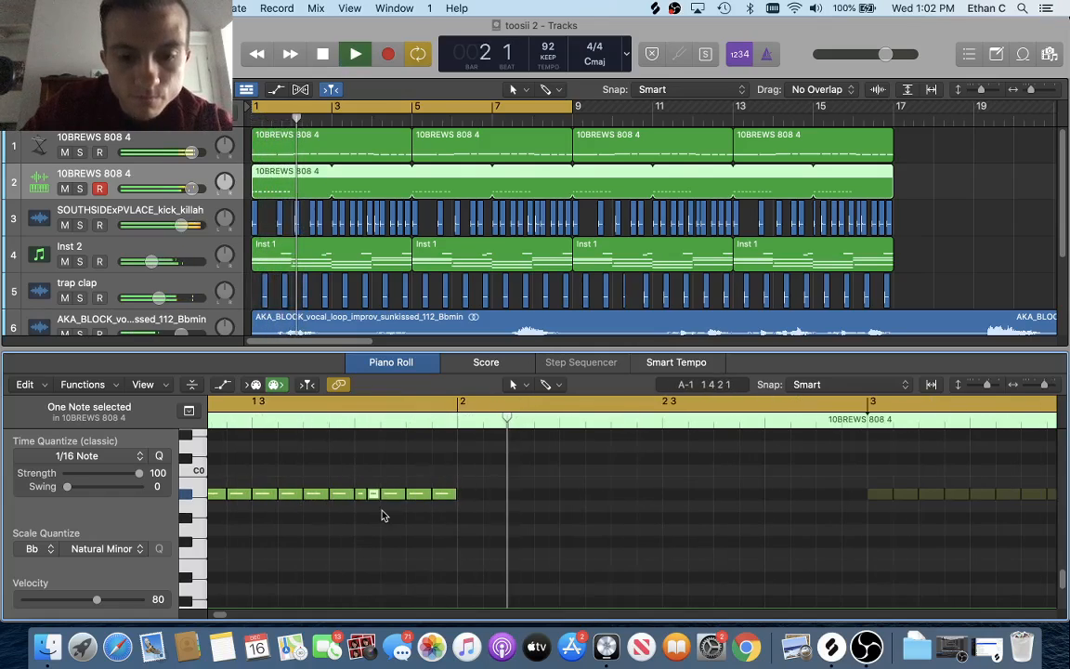
key(space)
Select all 17 hat notes of bar 1 and repeat them into bar 2.
scroll(382, 513, left, 5)
drag(236, 478, 673, 574)
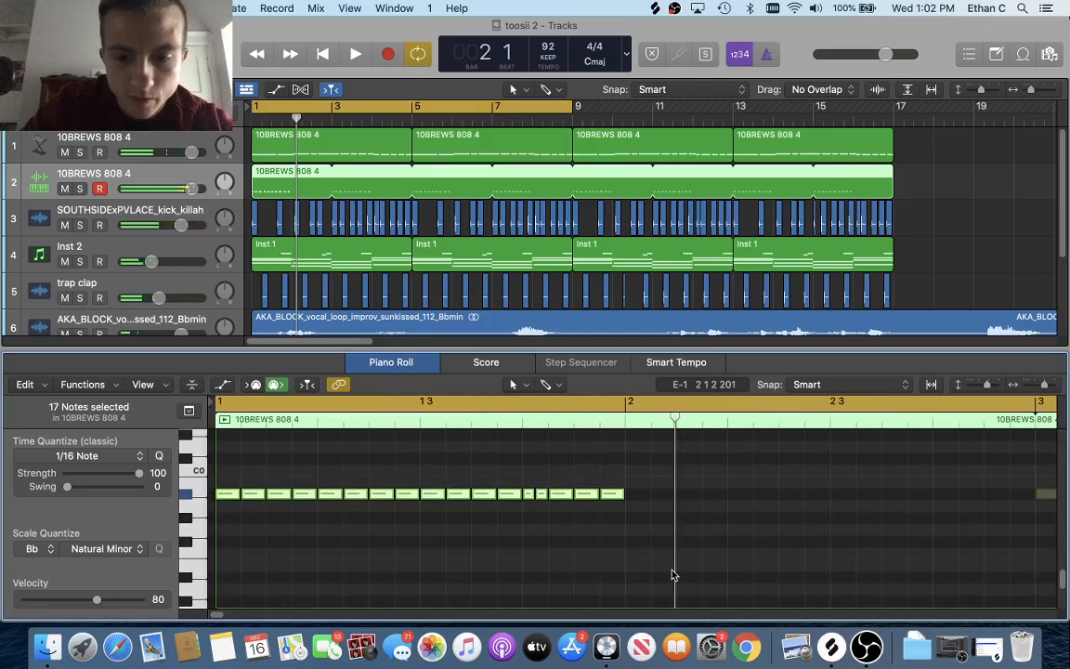
key(super+r)
scroll(665, 570, right, 7)
click(447, 532)
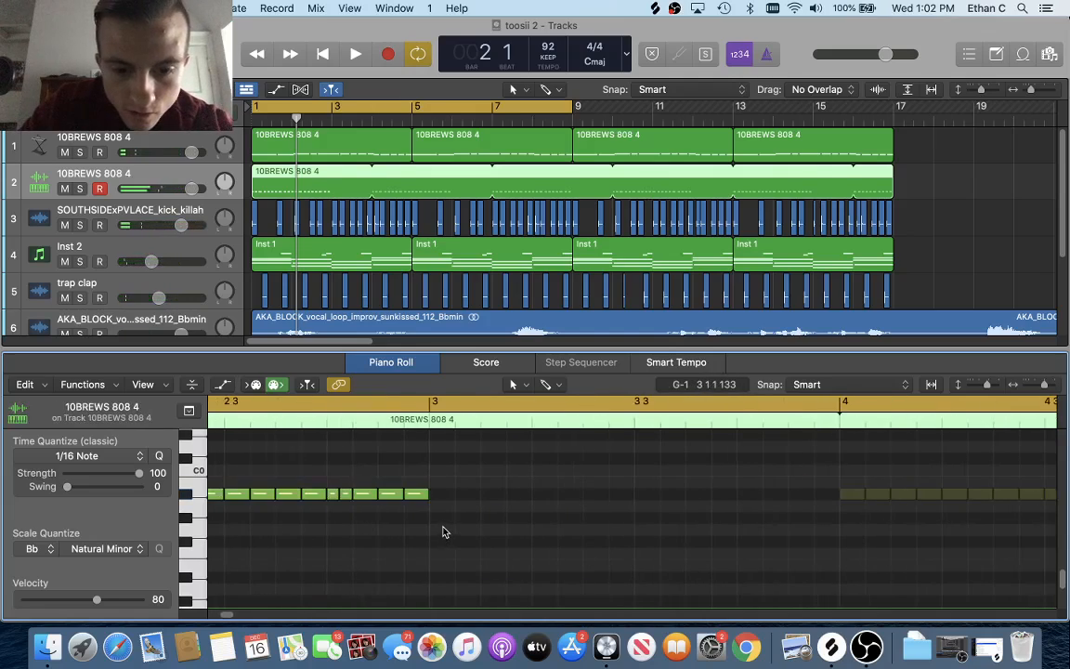
Shorten the last two hat notes of bar 2 to 32nd notes and paste copies into the gaps.
key(super+Right)
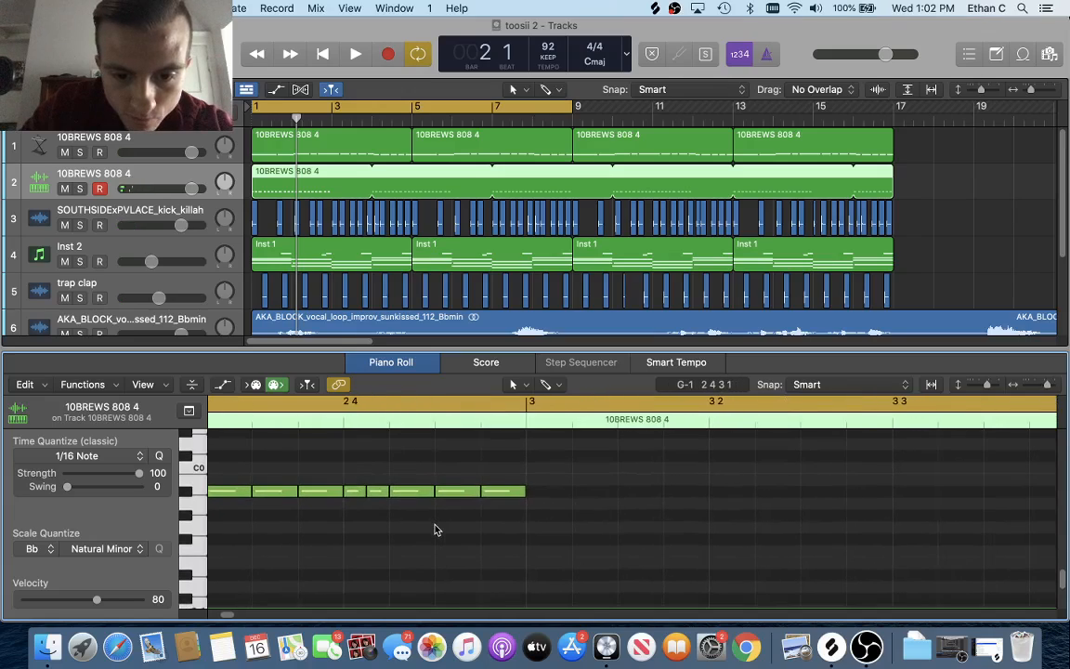
drag(436, 531, 418, 490)
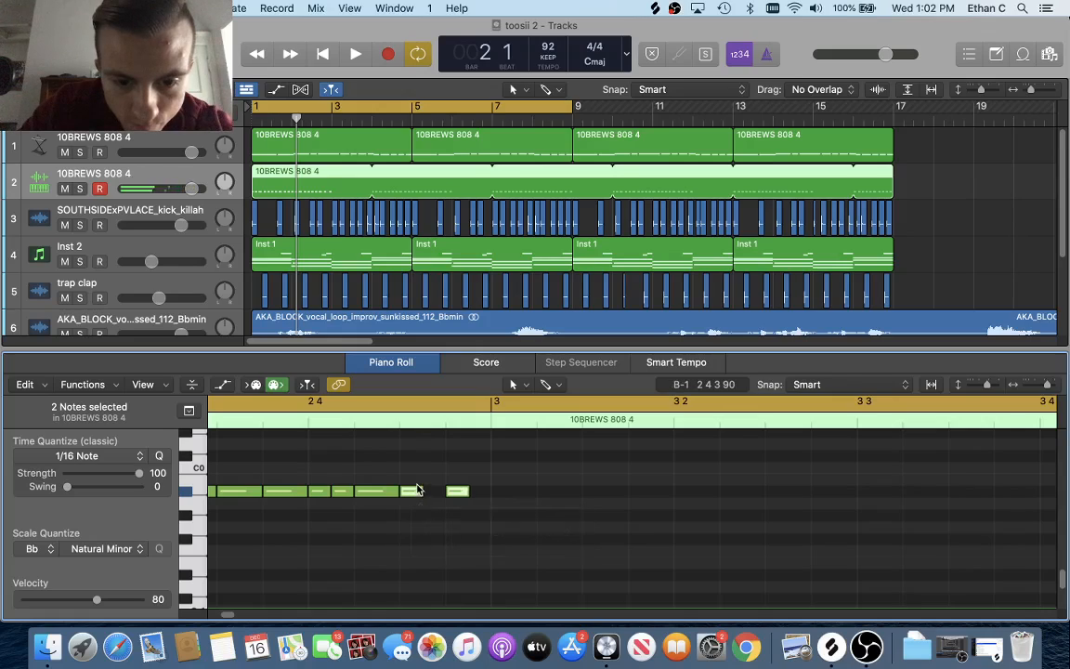
right_click(463, 494)
click(483, 280)
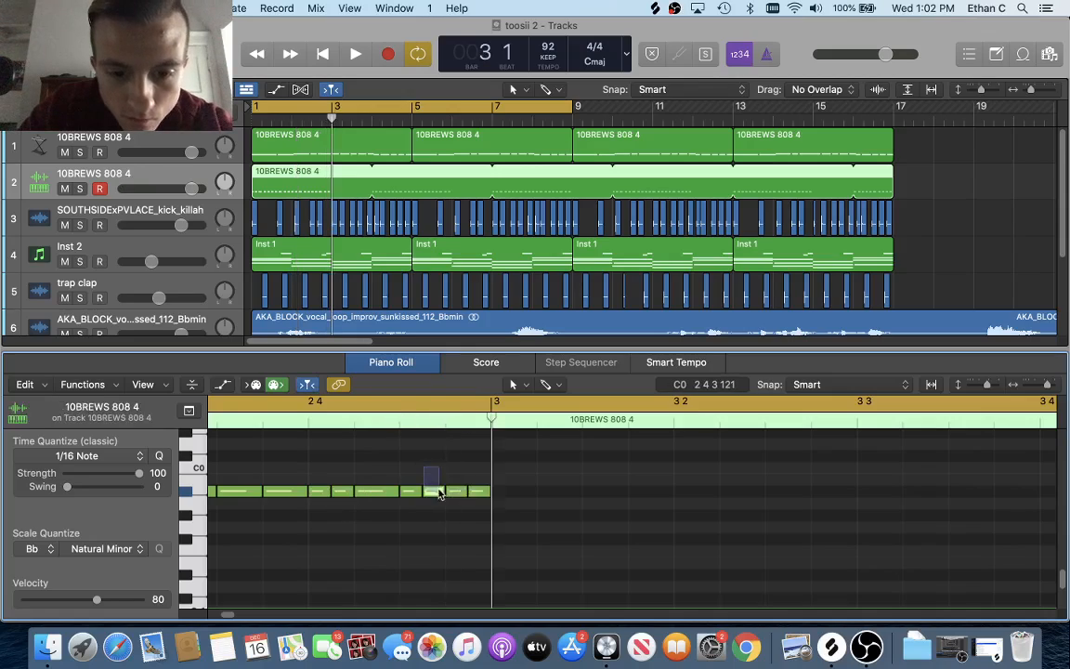
Shorten the last four hat notes of bar 2 to 64th notes and paste copies between them to form a roll.
drag(440, 494, 408, 501)
click(413, 423)
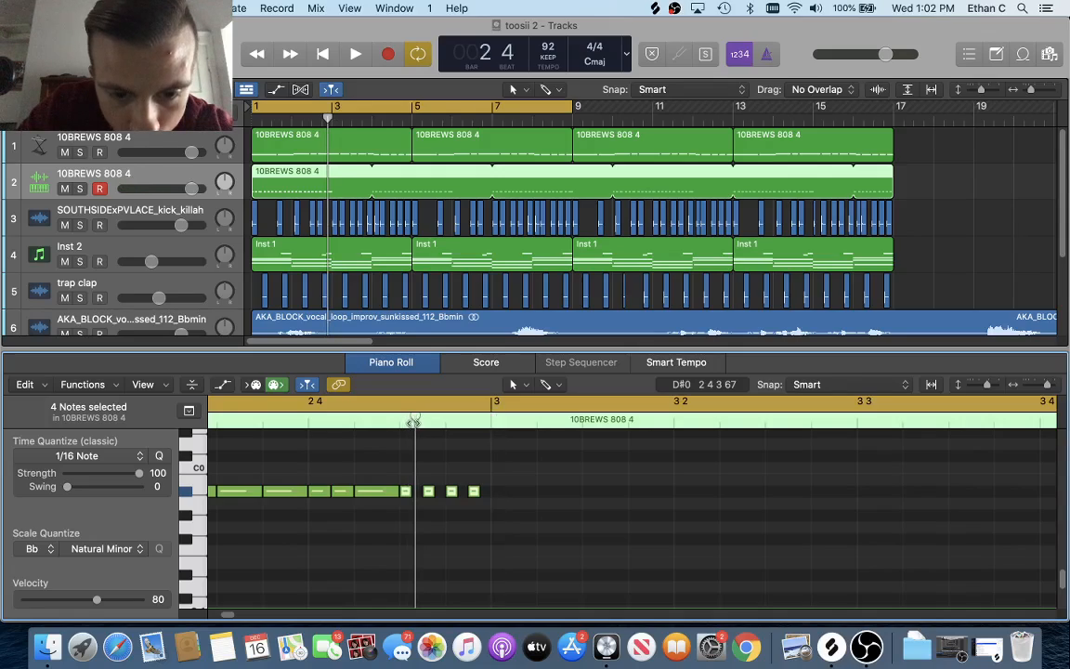
key(super+Right)
key(super+Right)
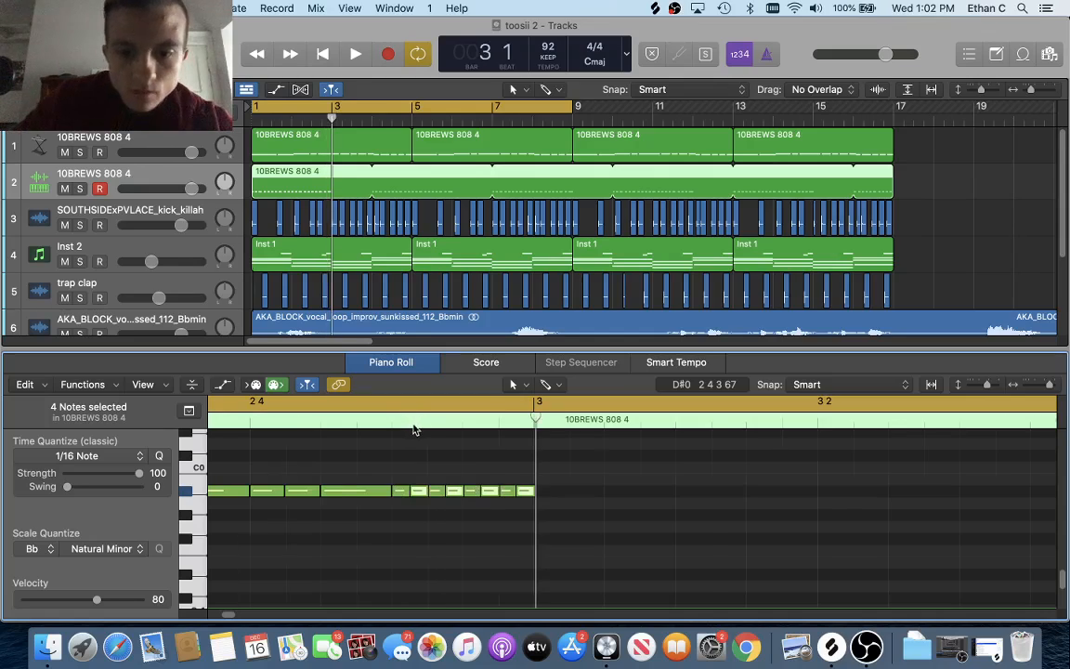
Play the two-bar hat pattern through the closing roll to check how it sounds.
key(super+Left)
key(super+Left)
key(space)
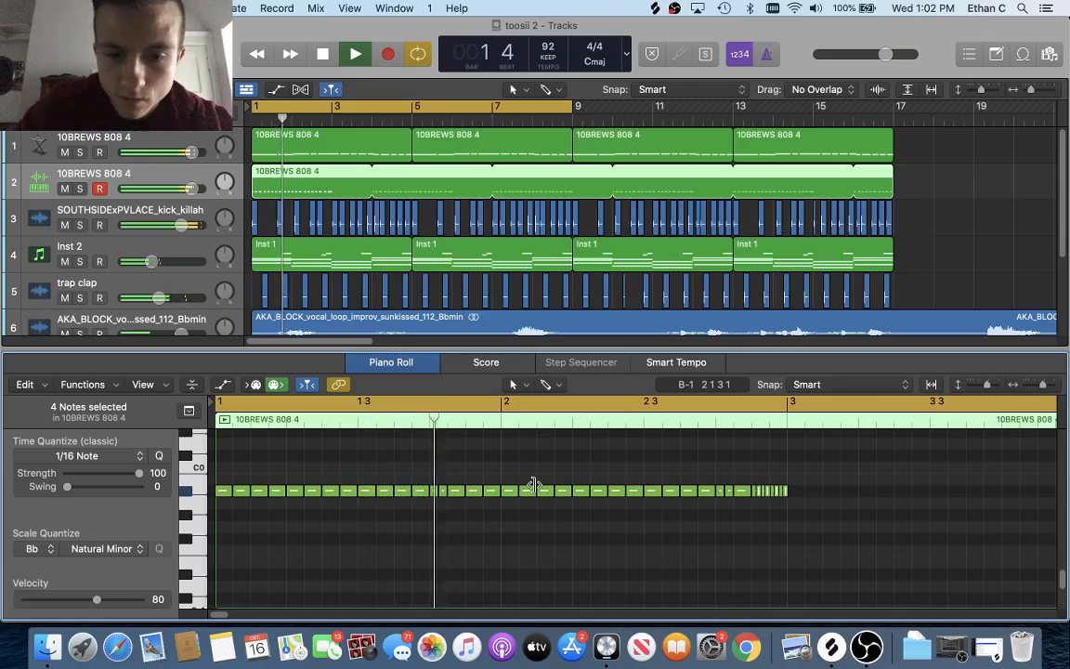
scroll(534, 484, right, 4)
scroll(561, 509, right, 2)
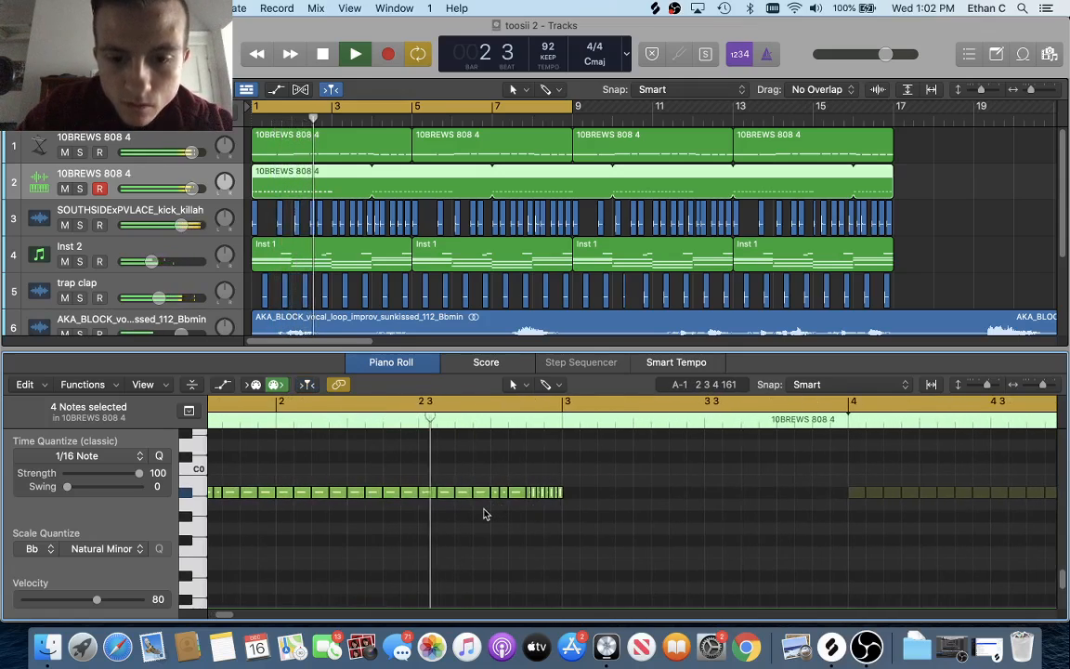
key(space)
scroll(501, 511, left, 3)
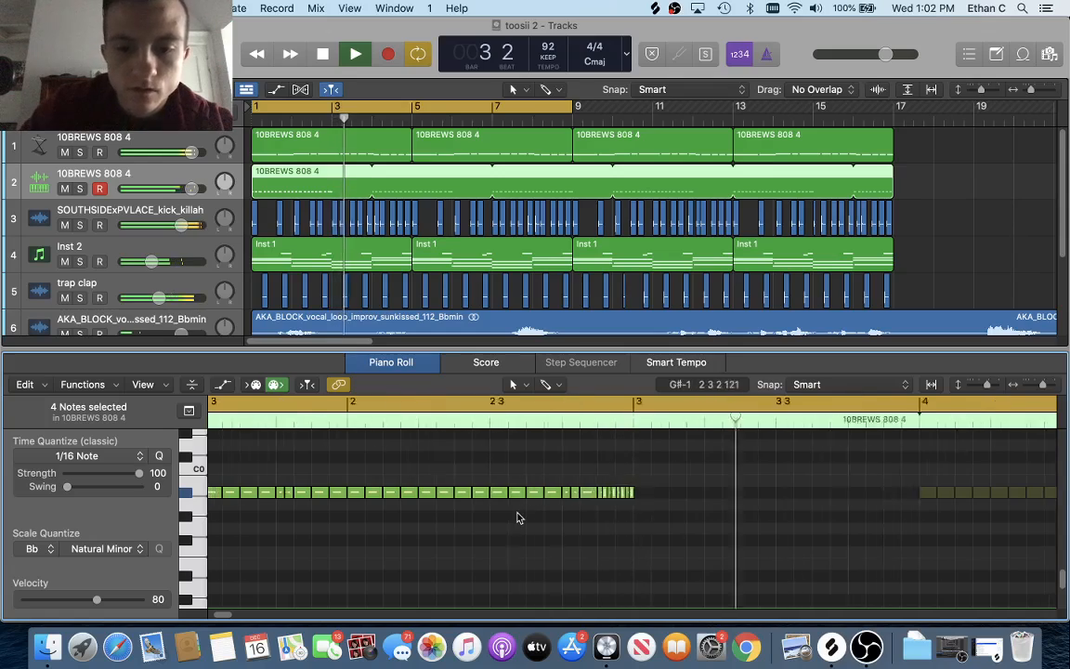
scroll(364, 520, down, 3)
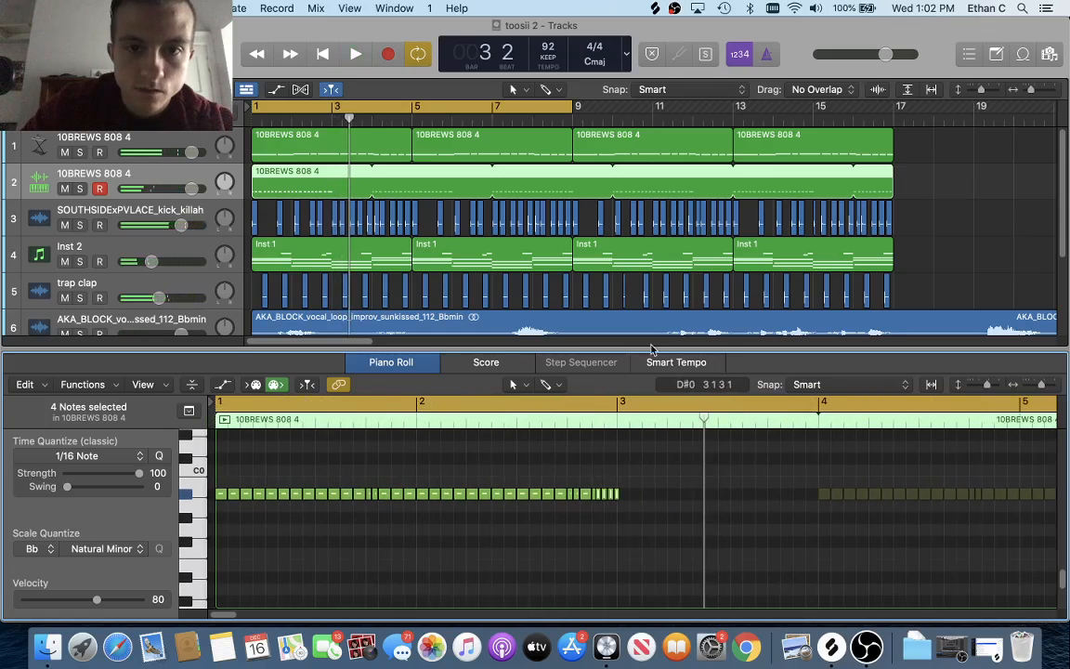
Shorten the looped hat region to two bars, play the beat and close the note editor.
drag(367, 193, 356, 193)
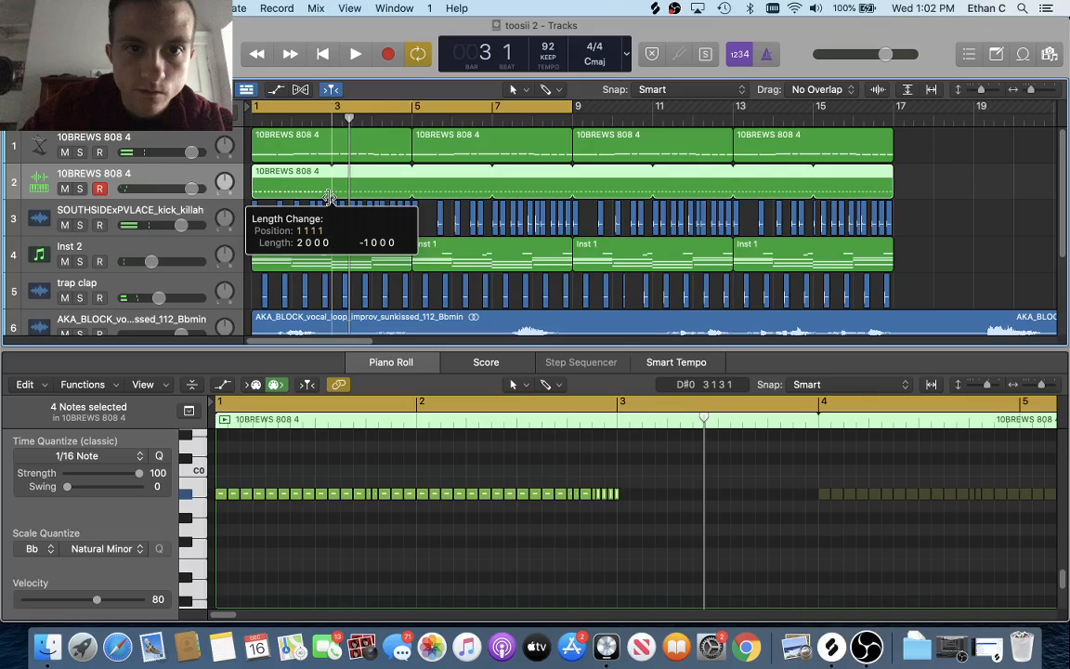
key(space)
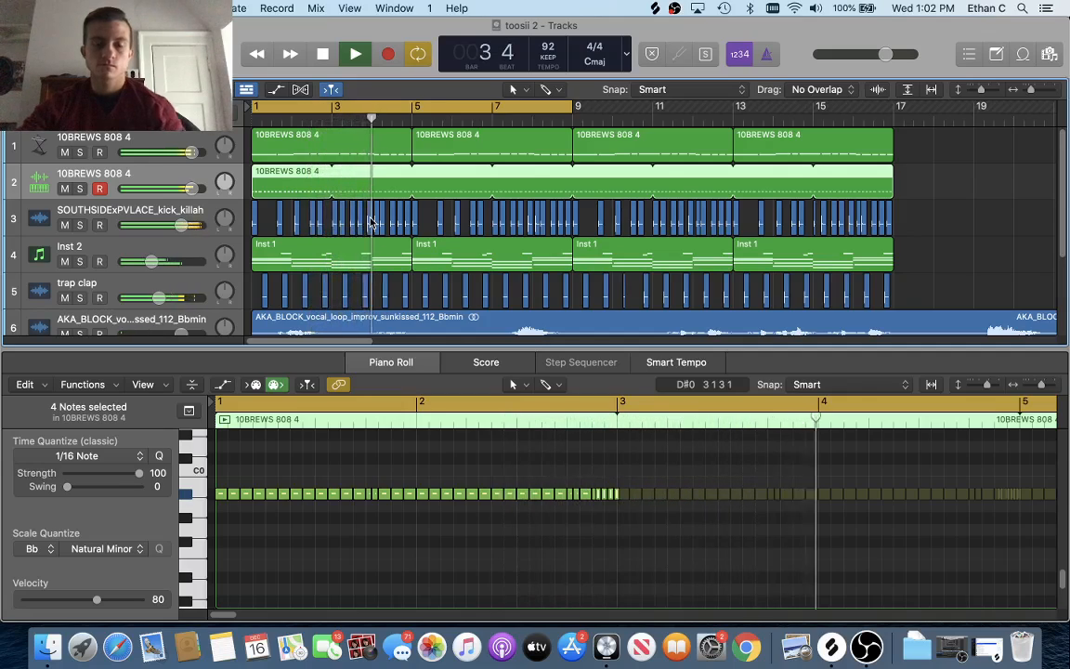
key(e)
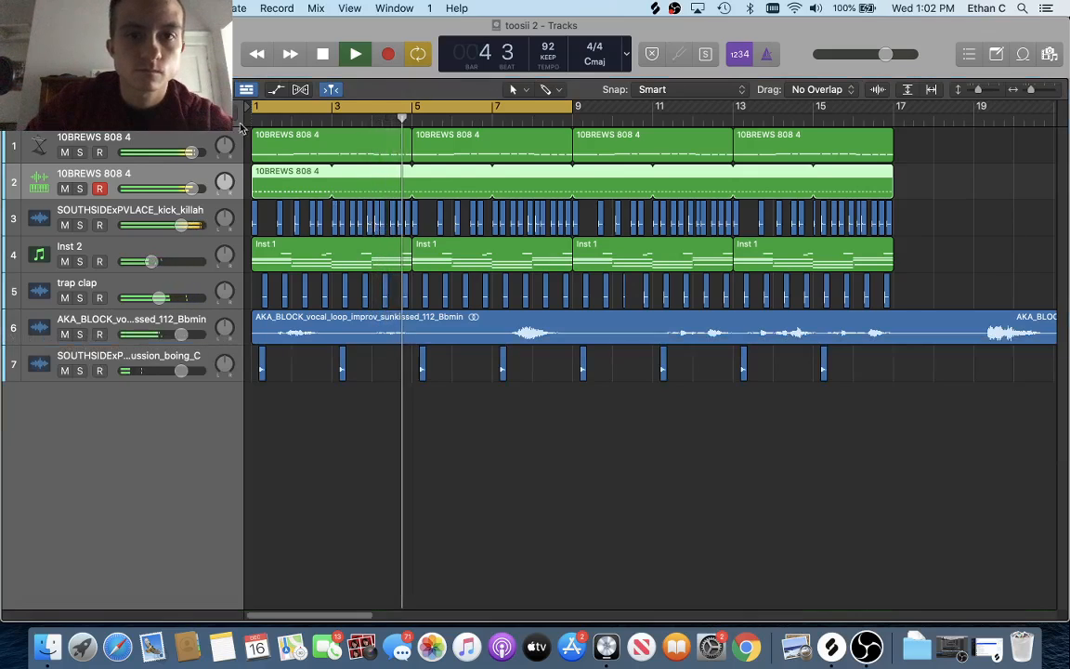
scroll(313, 191, down, 5)
scroll(313, 191, up, 3)
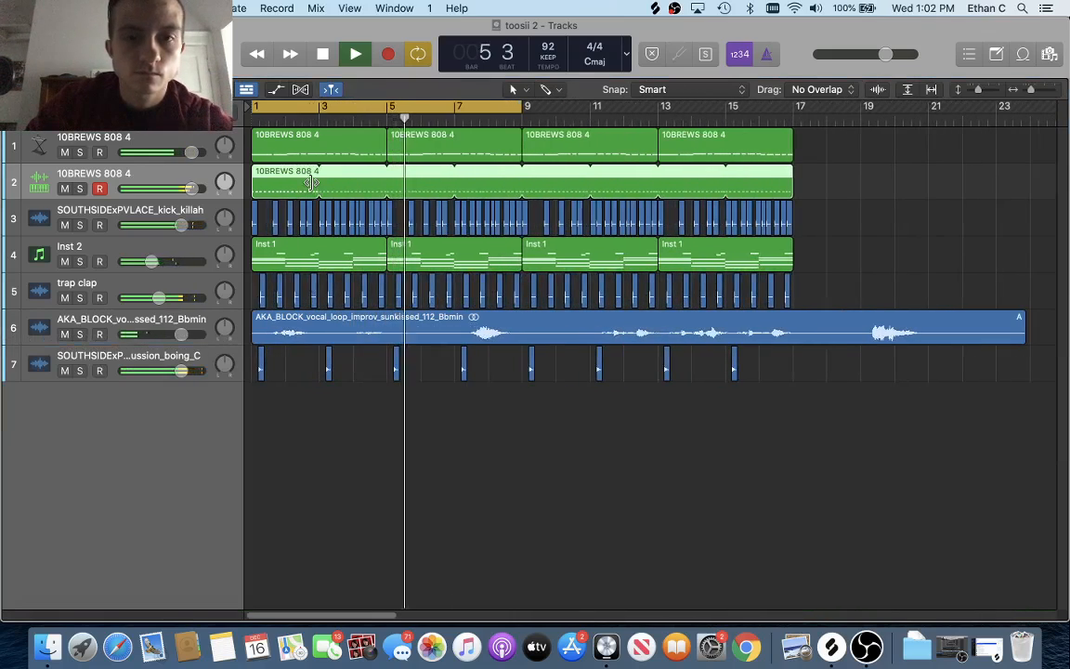
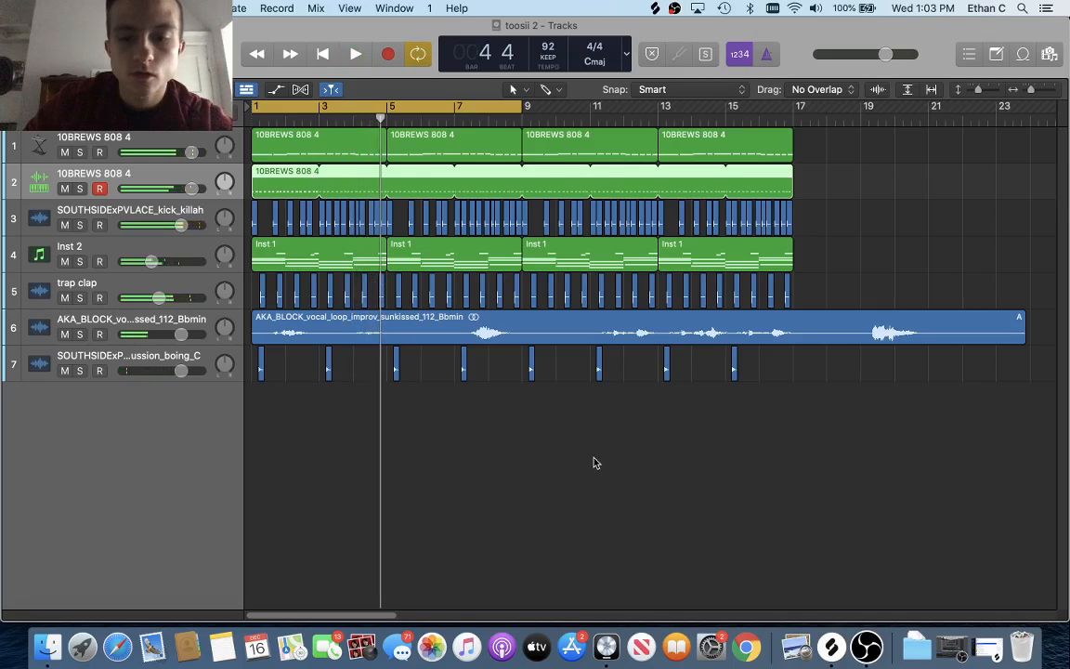
Switch to Splice, filter the drum samples by hats instead of kicks and add SOUTHSIDExPVLACE_open_hihat_swoll.wav to the Logic project as a new track.
click(831, 647)
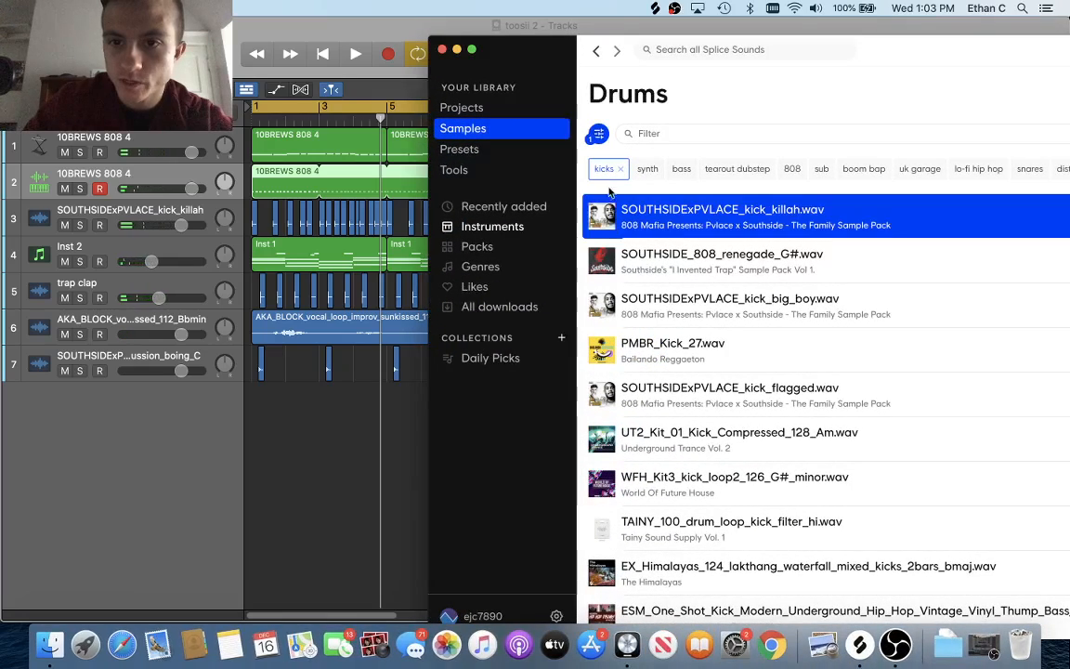
click(620, 169)
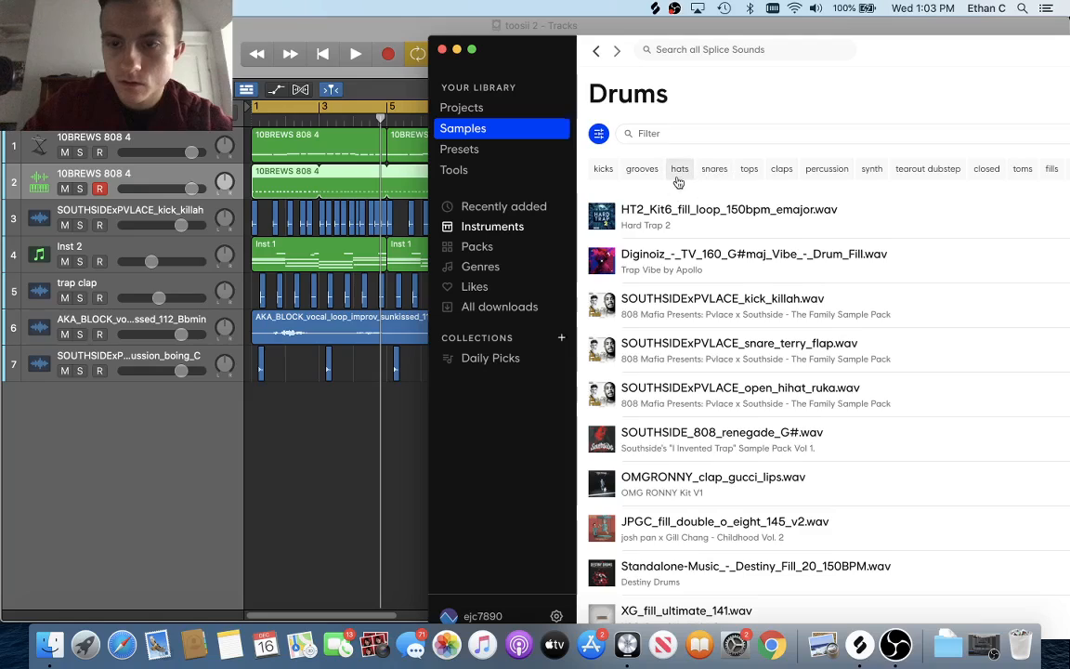
click(677, 169)
scroll(599, 204, down, 1)
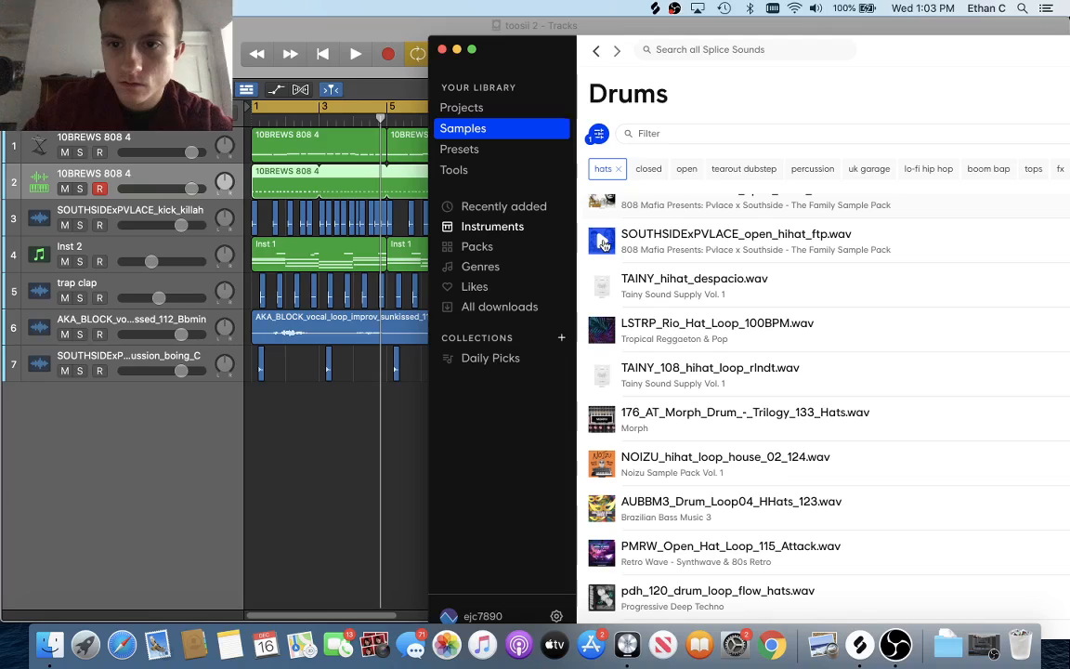
scroll(605, 258, down, 5)
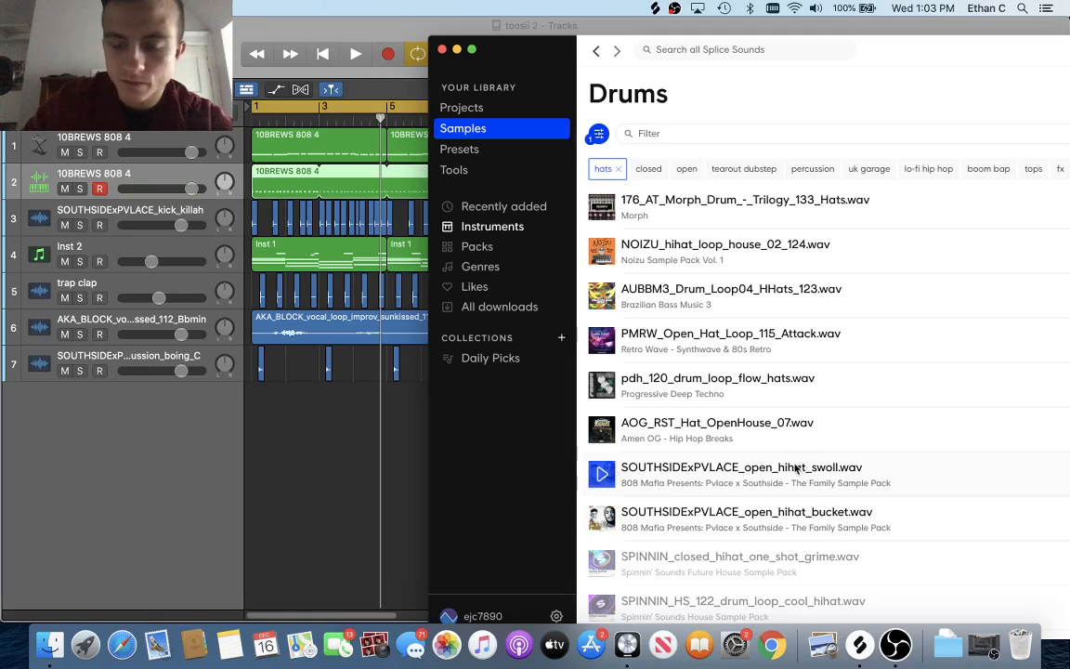
drag(849, 483, 324, 401)
click(455, 50)
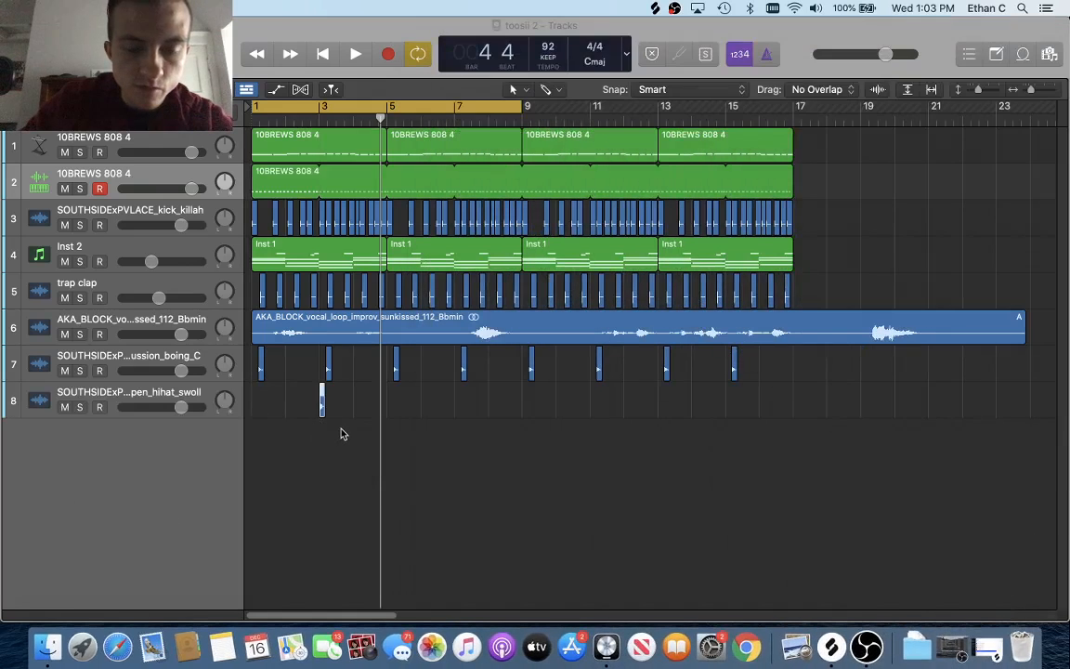
Move the open hi-hat sample to beat 3 of bar 1 and play the beat.
scroll(317, 445, up, 5)
scroll(318, 443, left, 8)
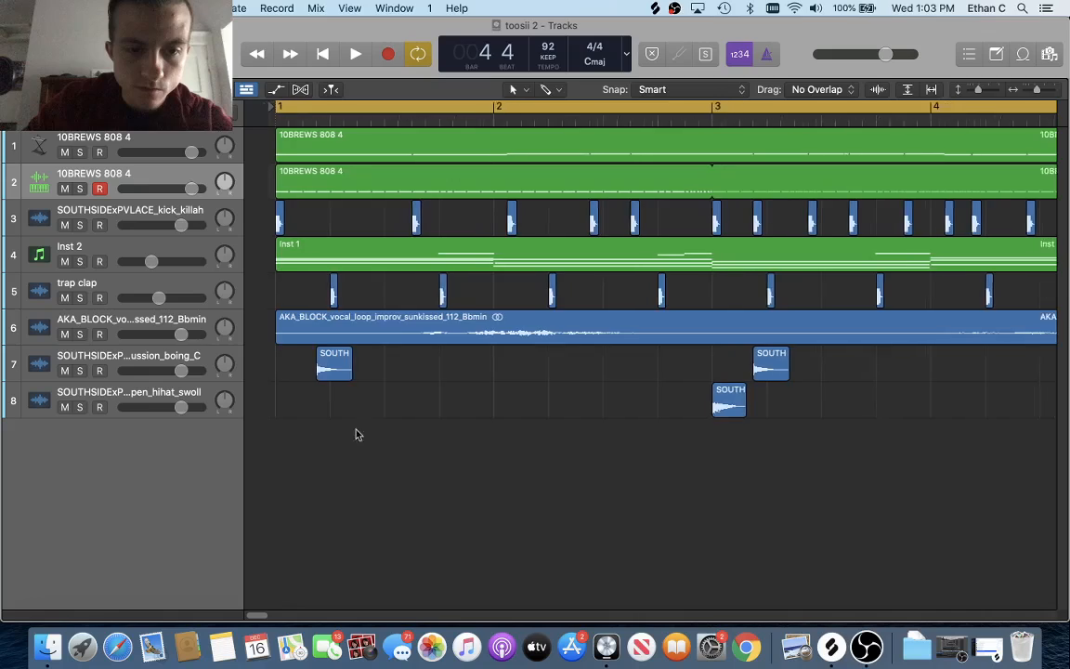
drag(341, 393, 382, 399)
key(space)
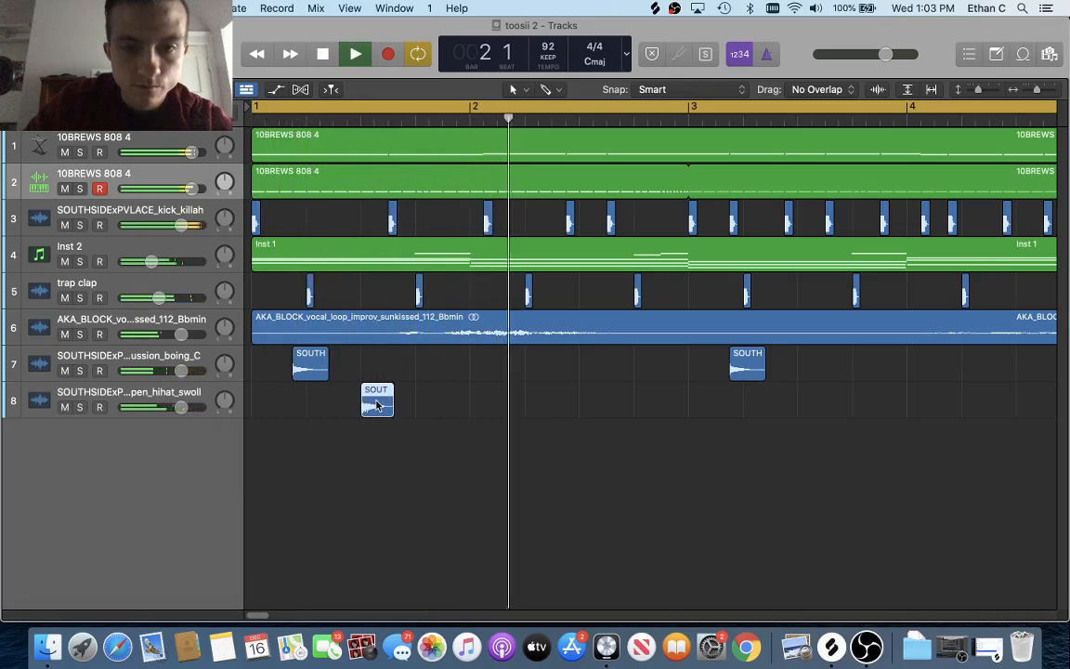
click(346, 469)
key(space)
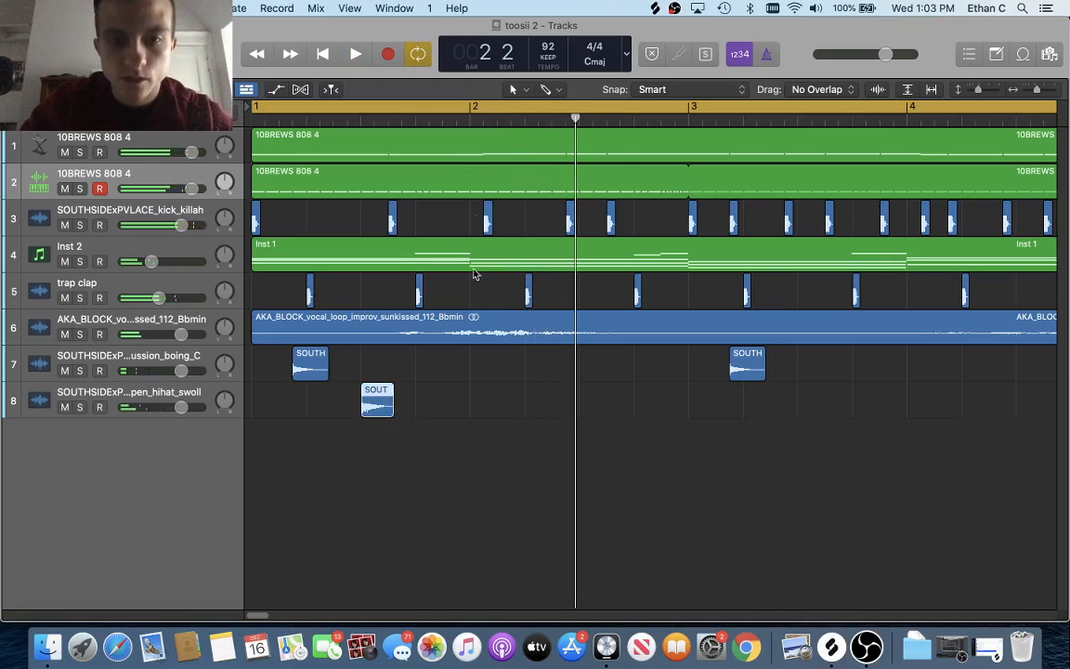
Paste a copy of the open hi-hat at beat 3 of bar 2 on its track and play the result.
click(456, 118)
click(578, 118)
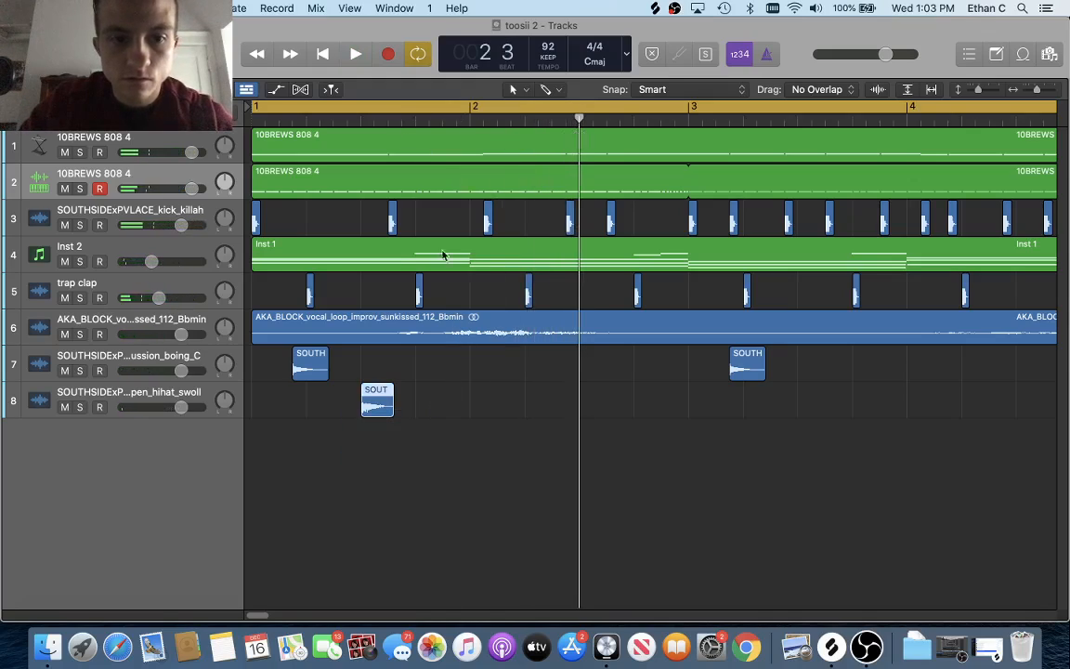
click(156, 393)
key(super+v)
key(space)
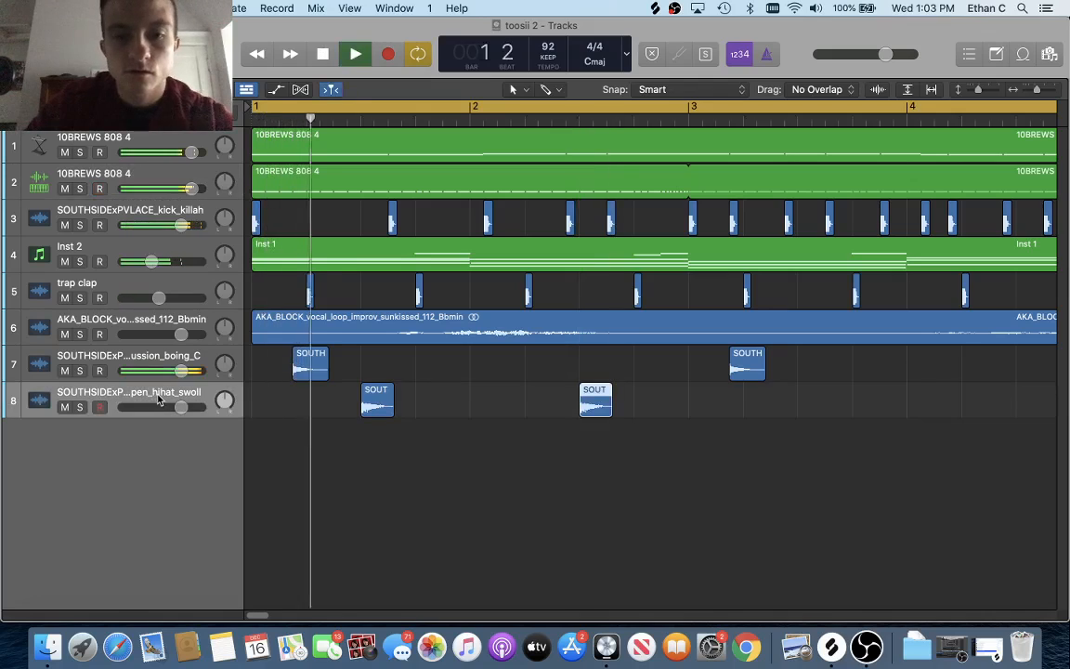
scroll(306, 438, down, 5)
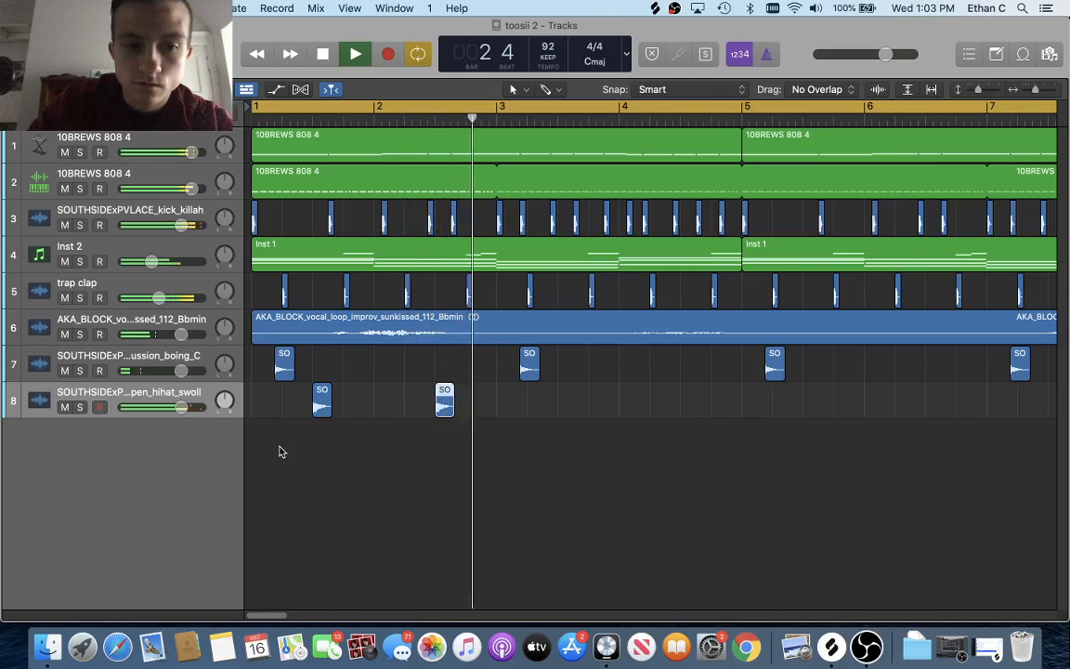
key(space)
Load the "open hat trap" channel strip setting on the open hi-hat track in the mixer.
key(x)
click(442, 192)
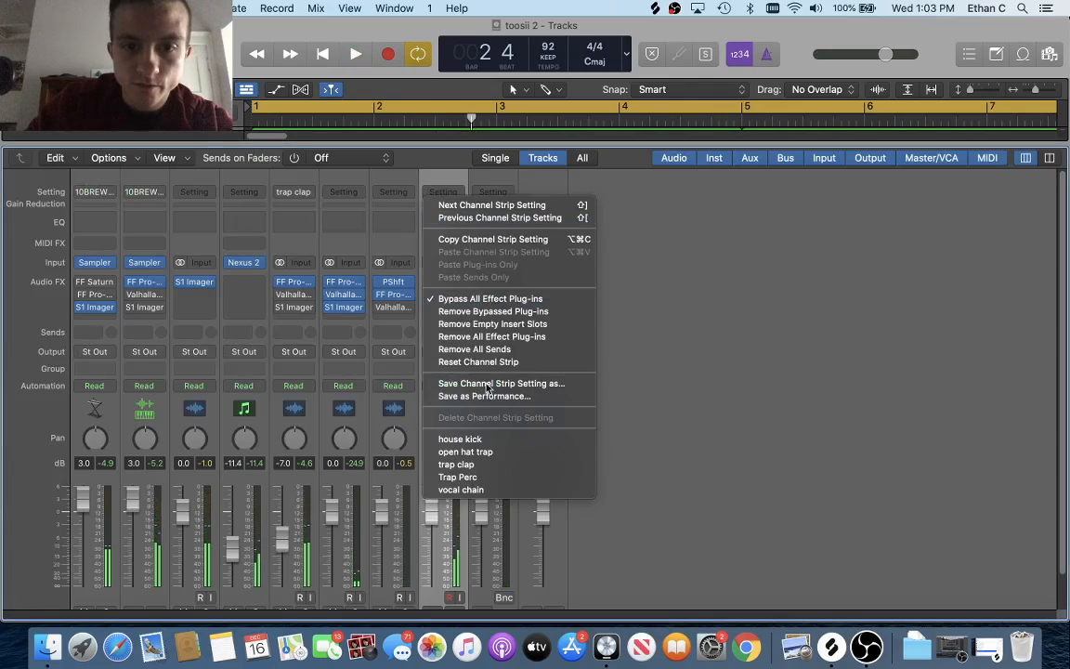
click(464, 451)
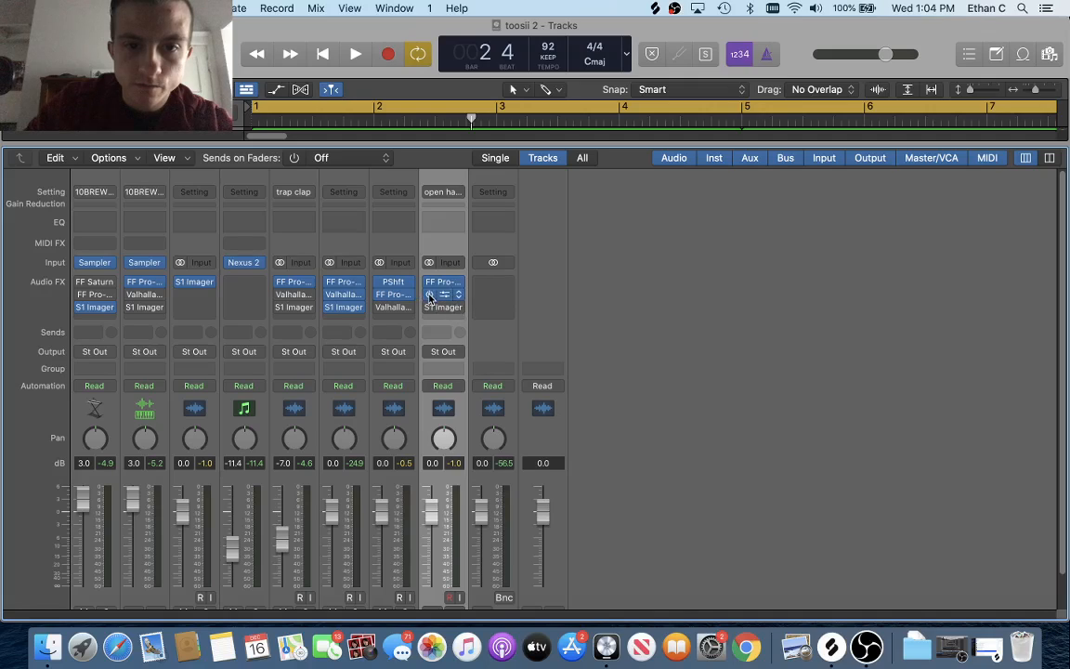
Inspect the FF Pro-Q 3 low cut curve on the open hat trap track, and close the plug-in and mixer.
click(443, 285)
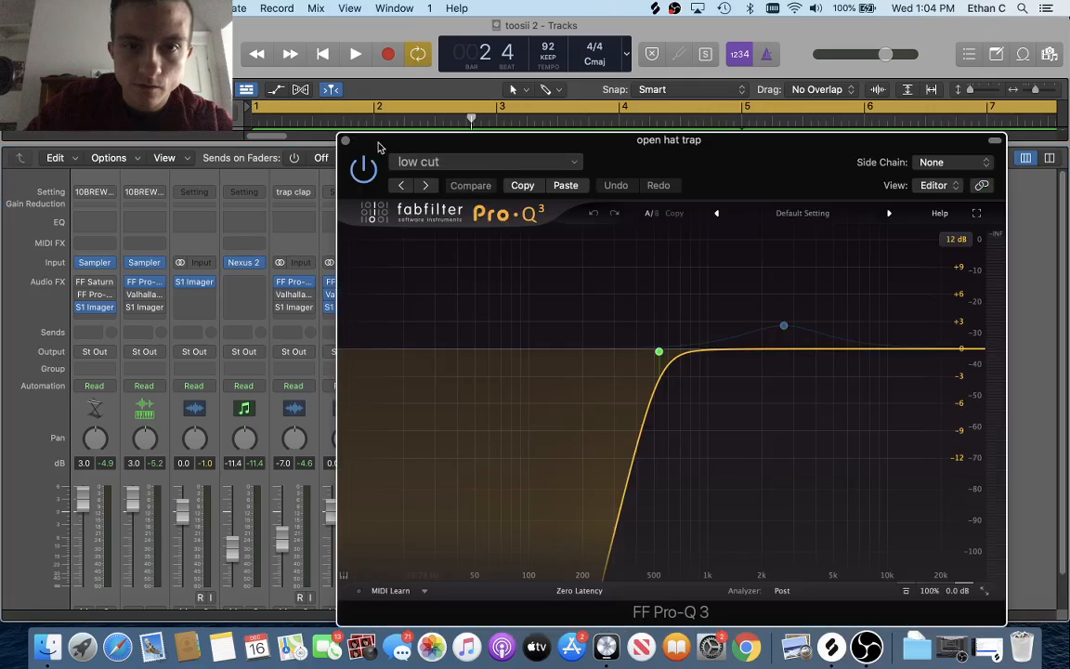
click(345, 142)
key(x)
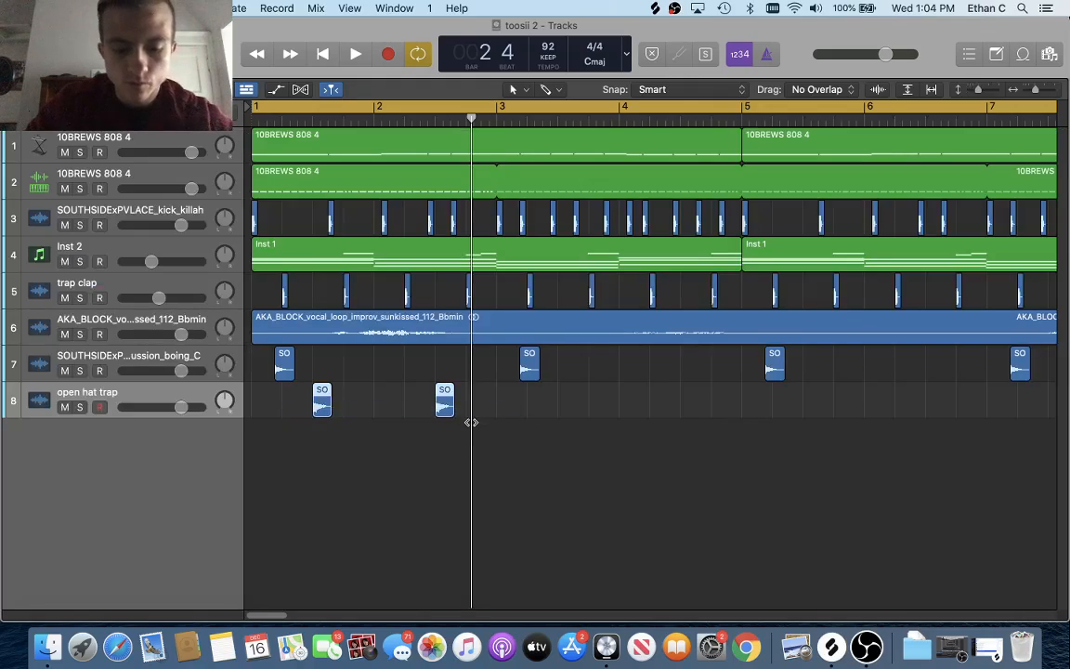
Paste the two open hi-hats at beat 3 of bars 3 and 4, and lower the open hat trap track's volume during playback.
click(561, 121)
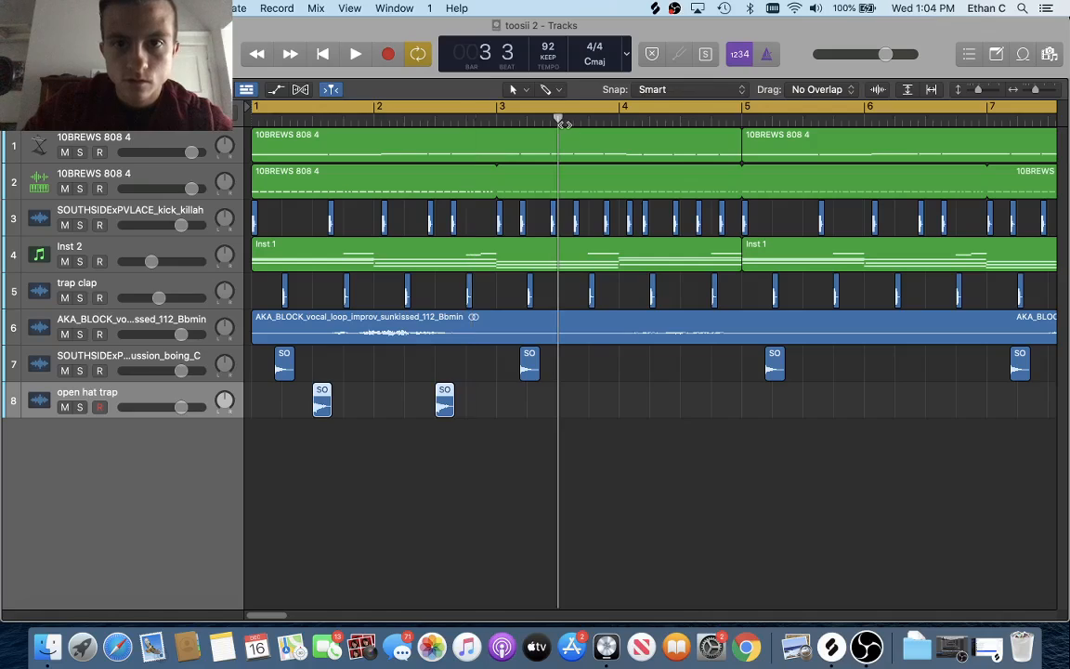
key(super+v)
key(space)
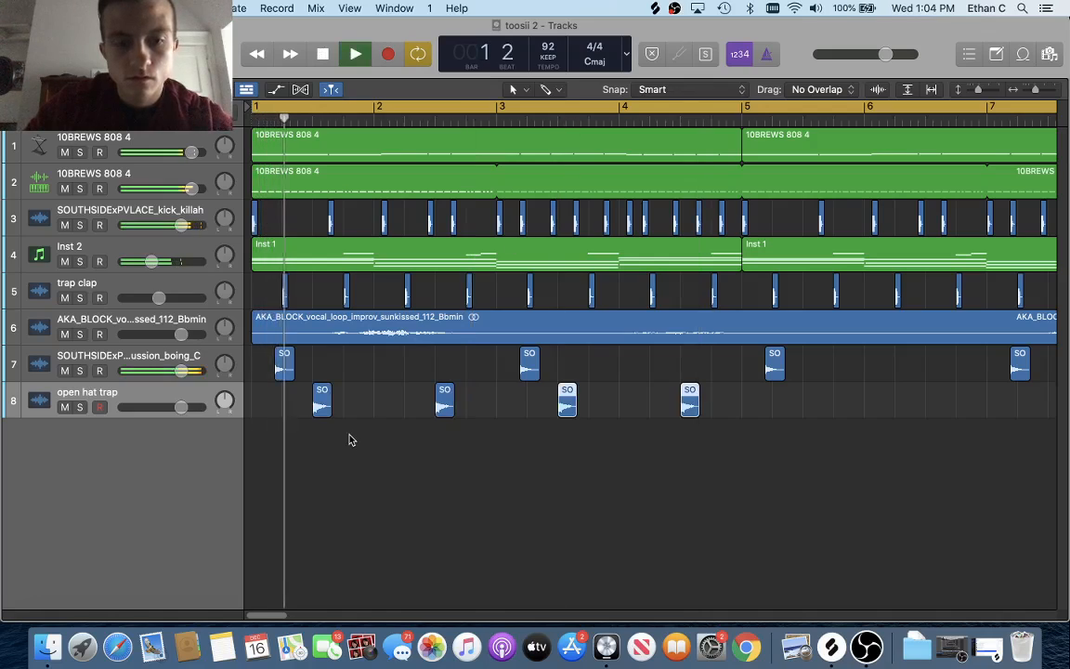
mouse_move(181, 407)
mouse_down()
mouse_move(139, 407)
mouse_move(170, 406)
mouse_up()
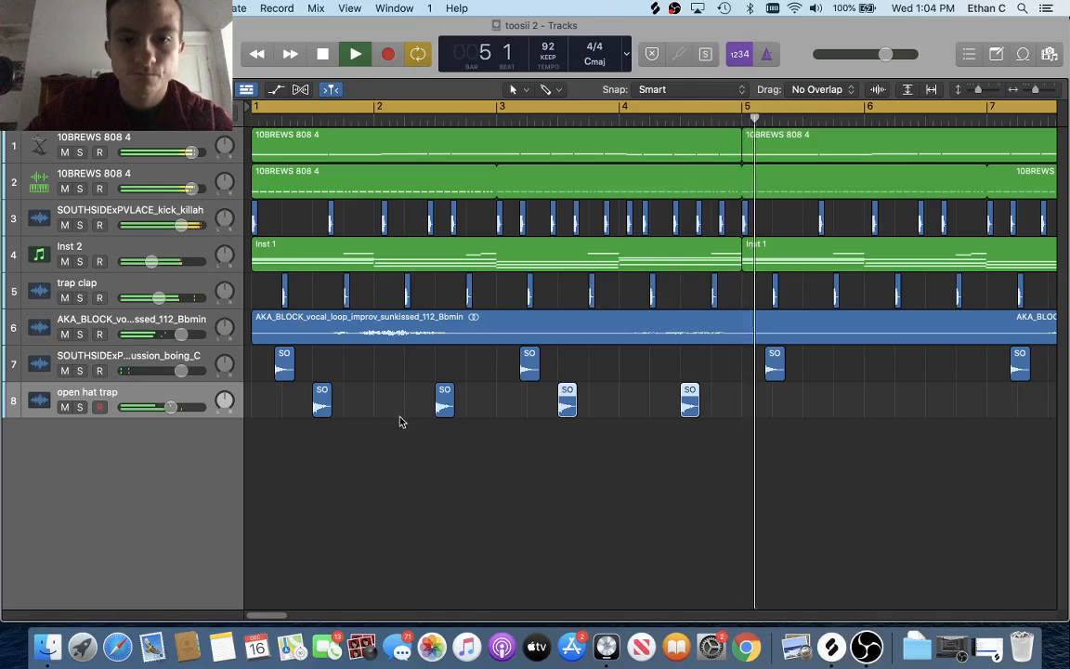
key(space)
Copy the bar 2 open hi-hat to the second half of beat 4 in bar 2 and play from the start.
drag(399, 430, 457, 401)
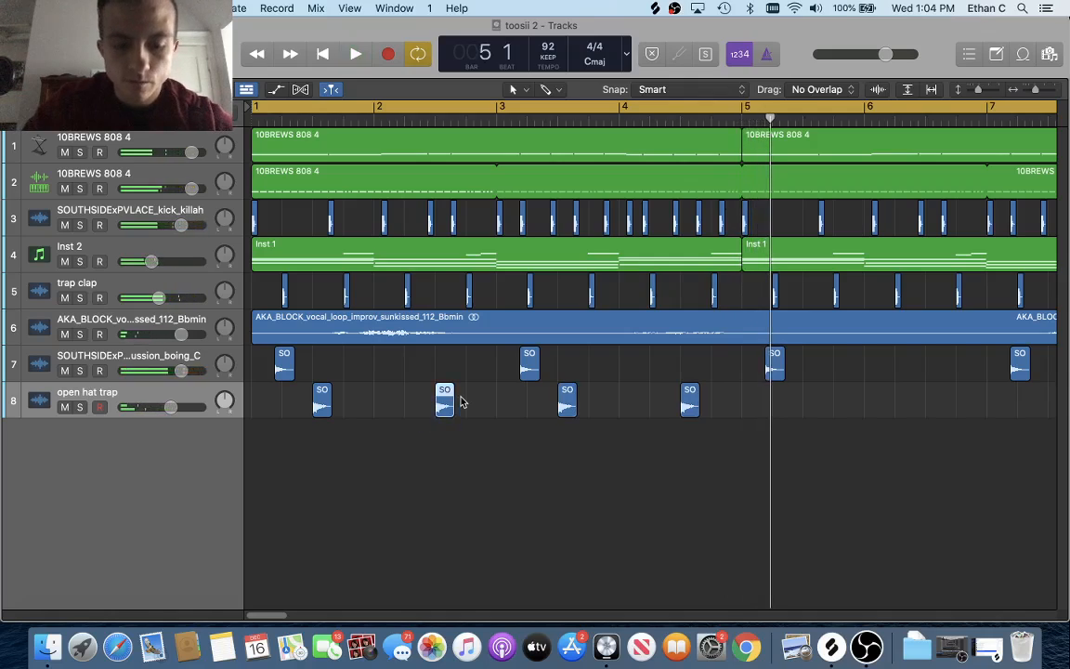
drag(383, 116, 481, 145)
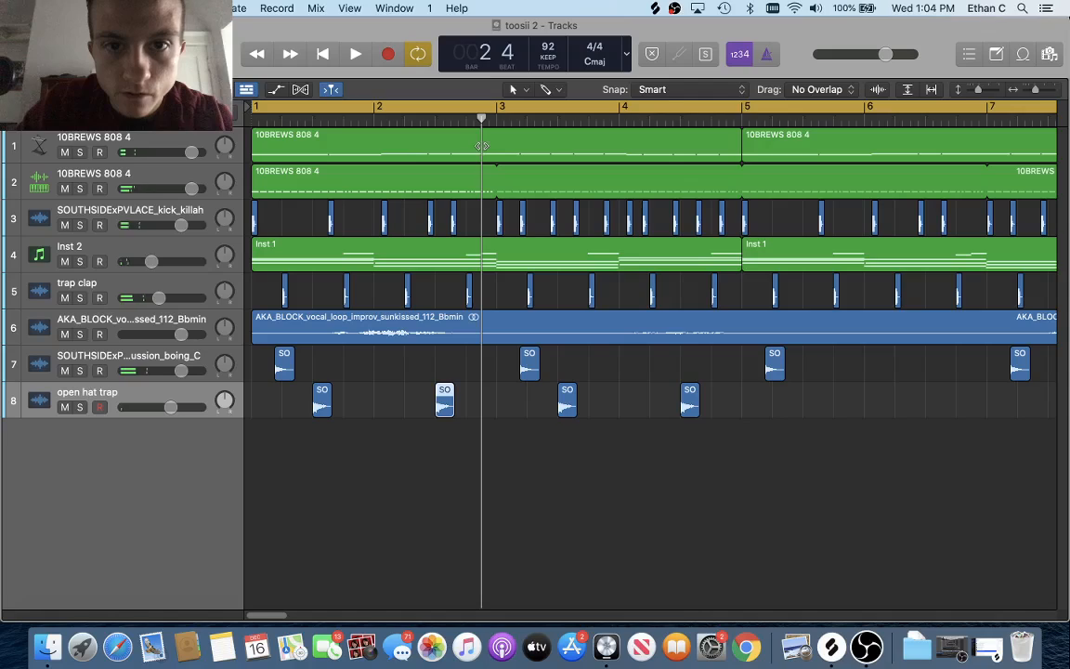
key(super+v)
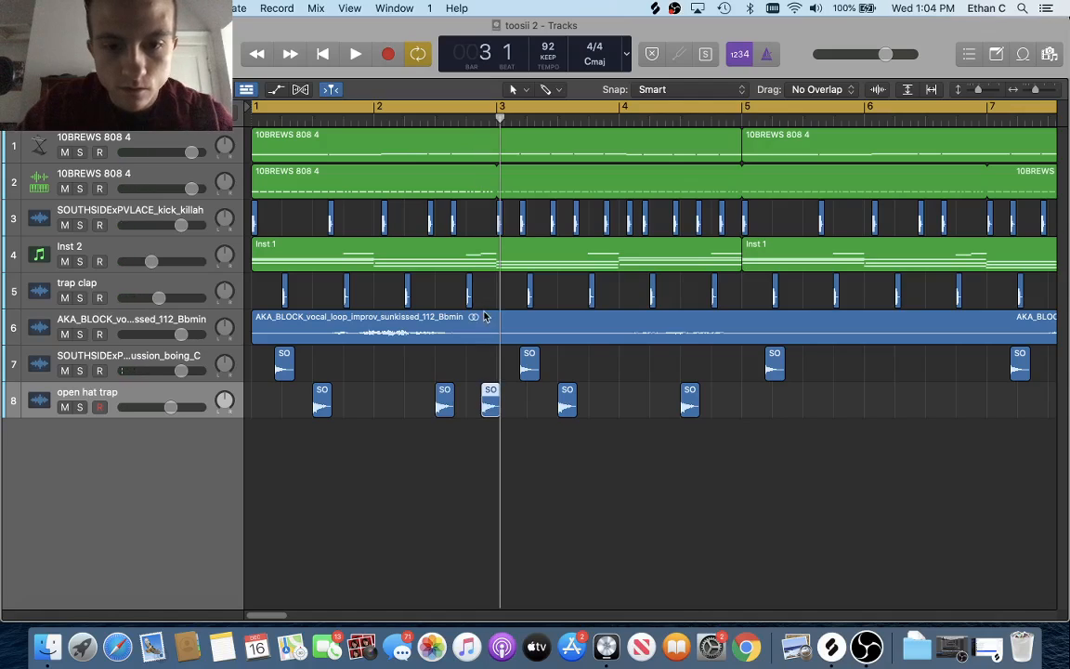
key(Return)
key(space)
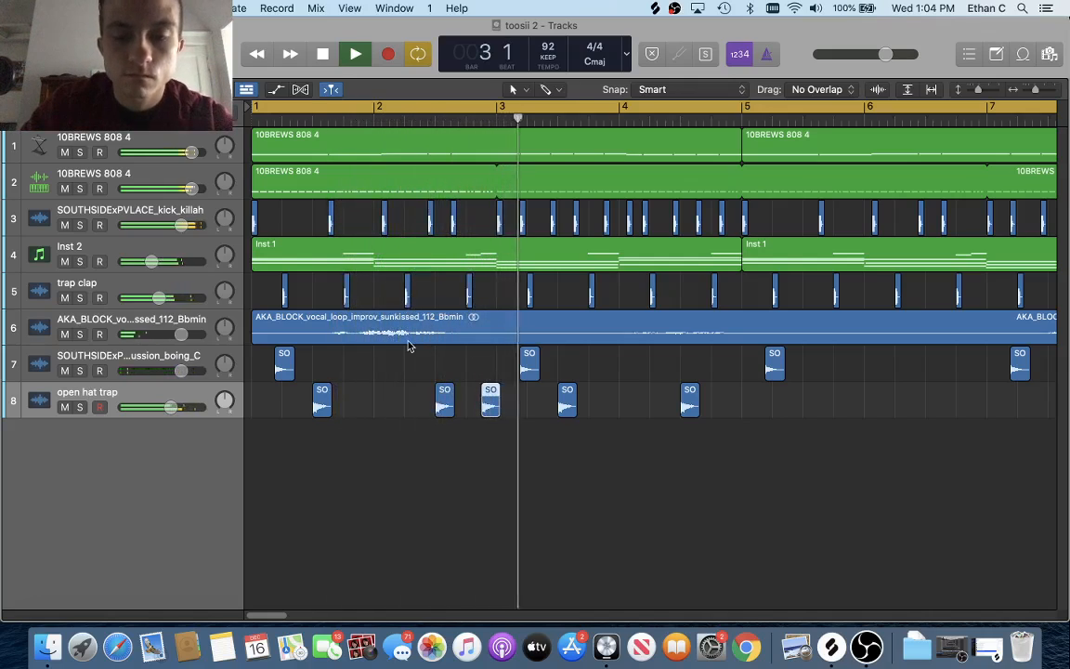
Try moving the extra open hi-hat slightly earlier in bar 2 and play the result.
key(space)
drag(490, 411, 483, 410)
key(space)
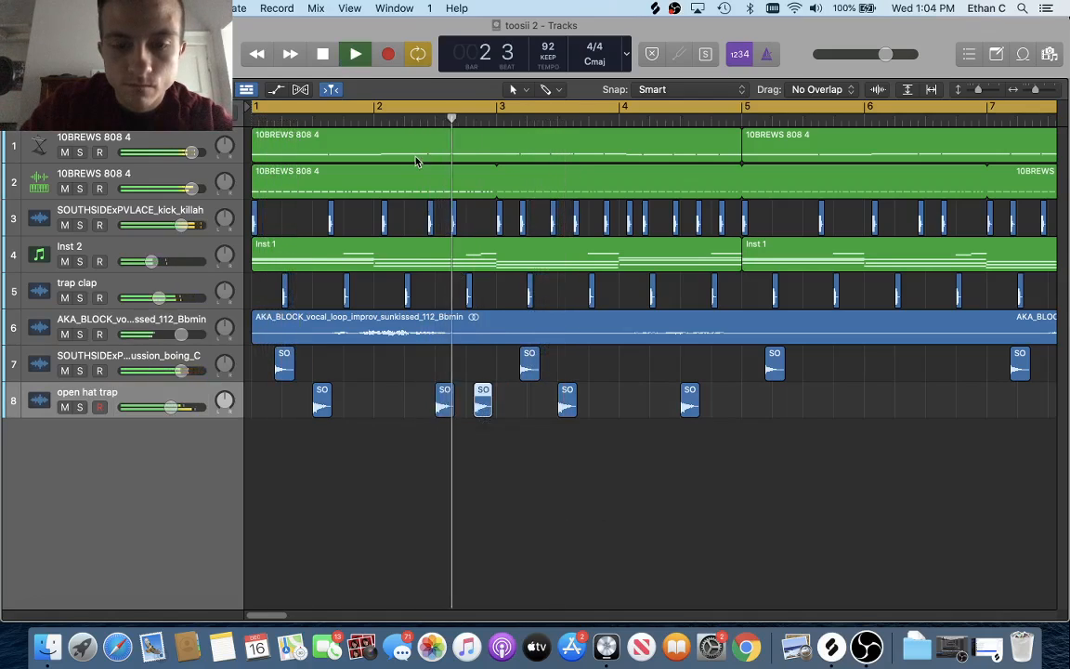
key(space)
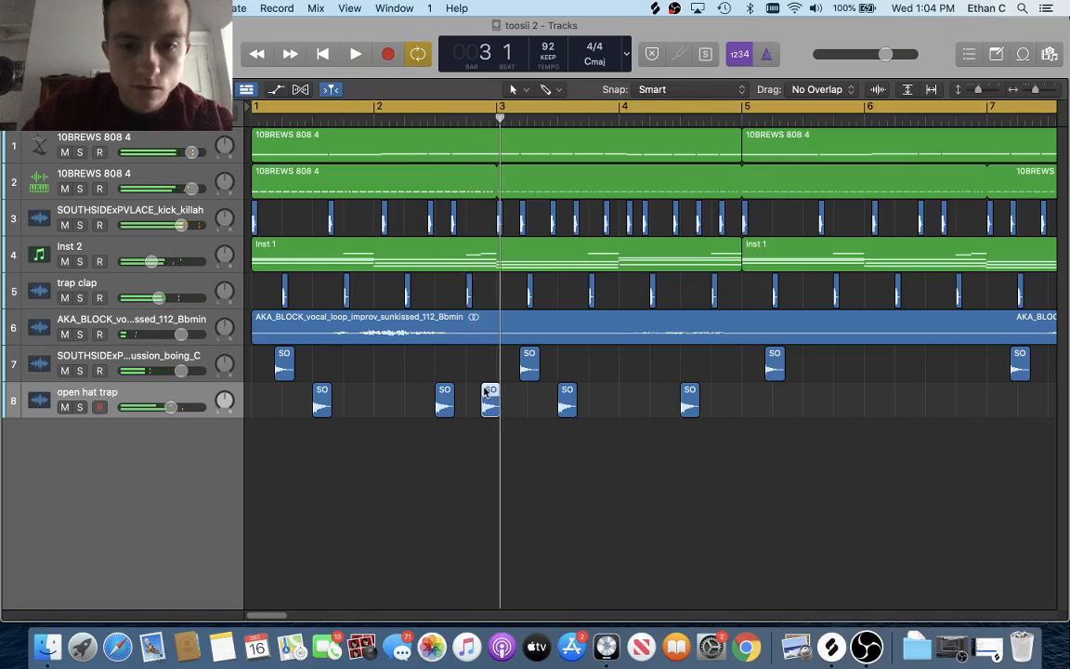
drag(487, 390, 495, 411)
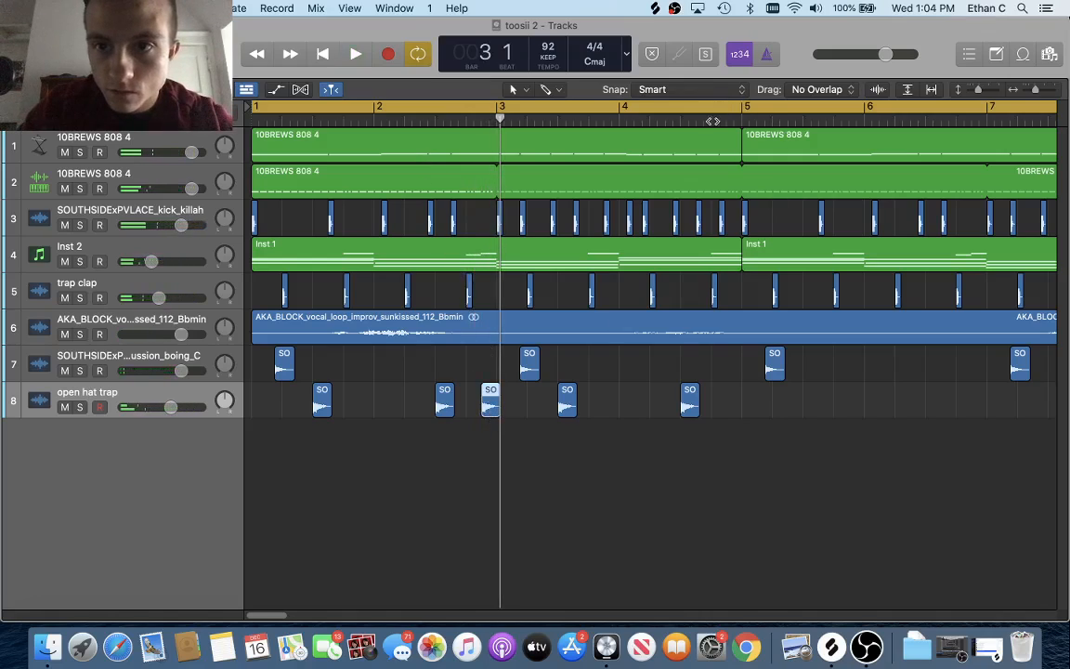
Paste the extra open hi-hat in the second half of beat 4 of bar 4, and repeat the four-bar open hi-hat pattern across bars 5 to 8.
click(726, 117)
key(super+v)
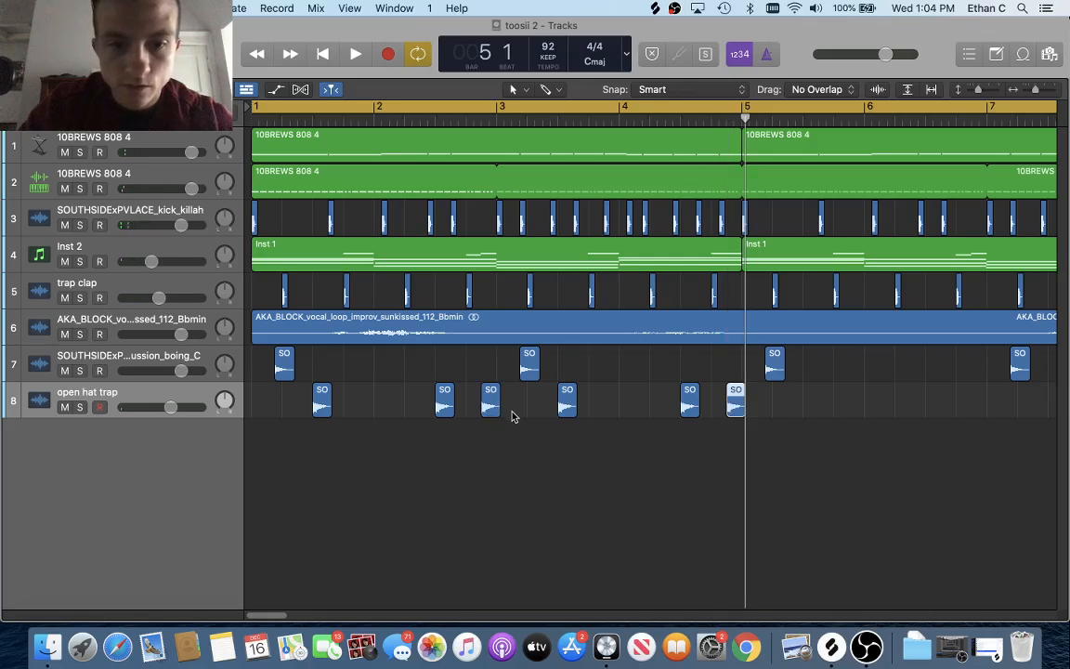
key(super+Left)
key(super+Left)
key(super+Left)
key(super+Left)
drag(264, 430, 596, 416)
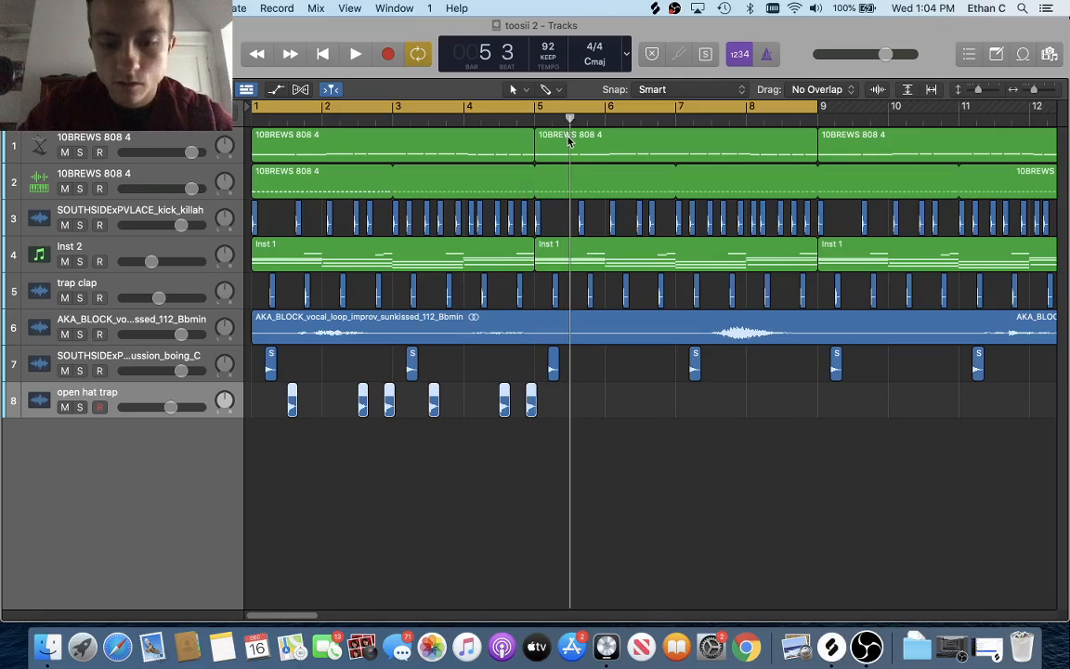
key(super+v)
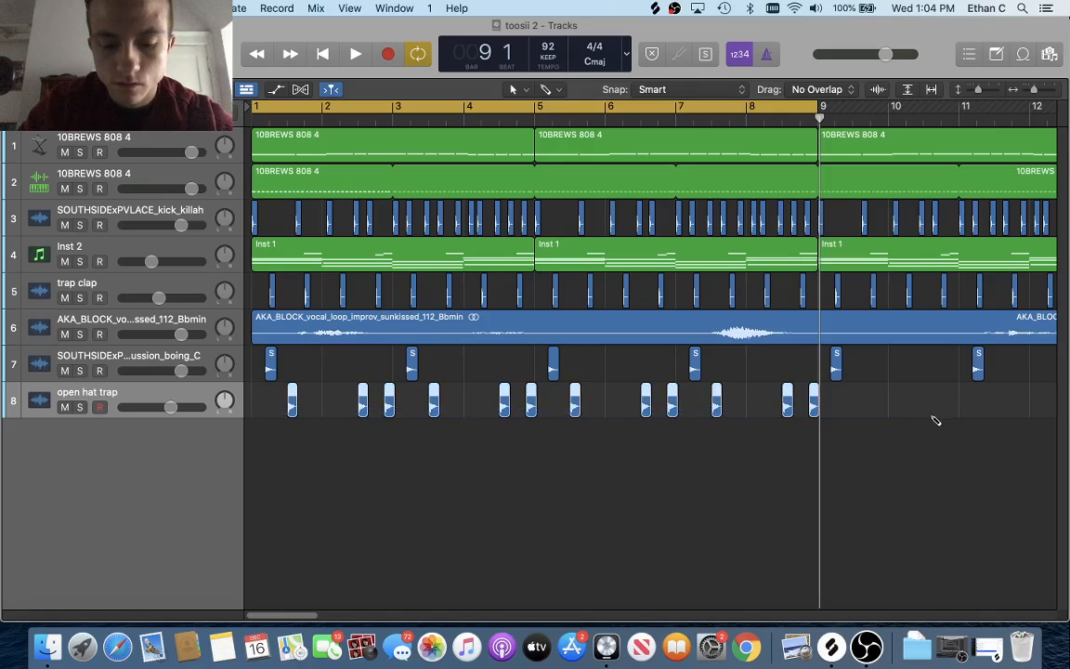
Paste the open hi-hat pattern from bar 9 so it fills the track through bar 16.
scroll(934, 419, right, 5)
drag(606, 119, 635, 132)
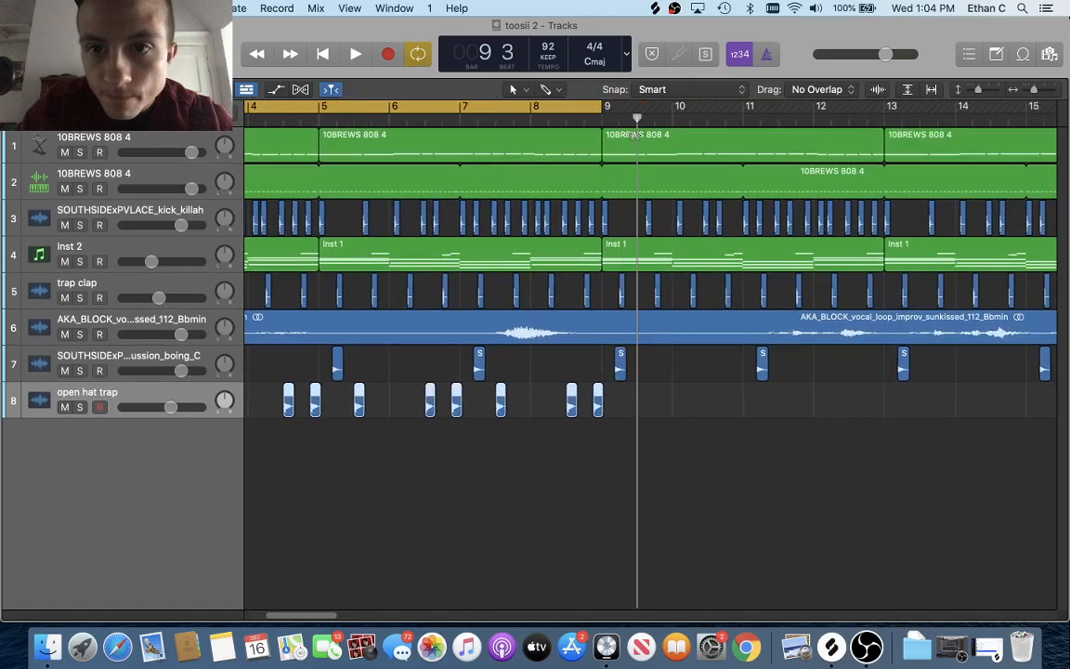
key(super+v)
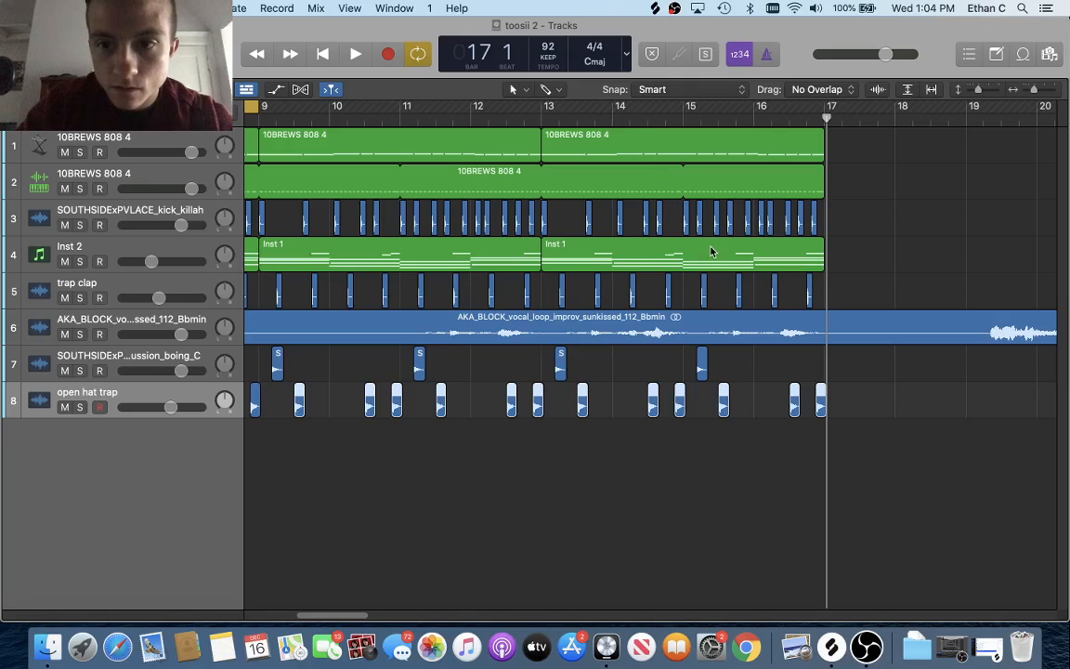
key(super+Left)
key(super+Left)
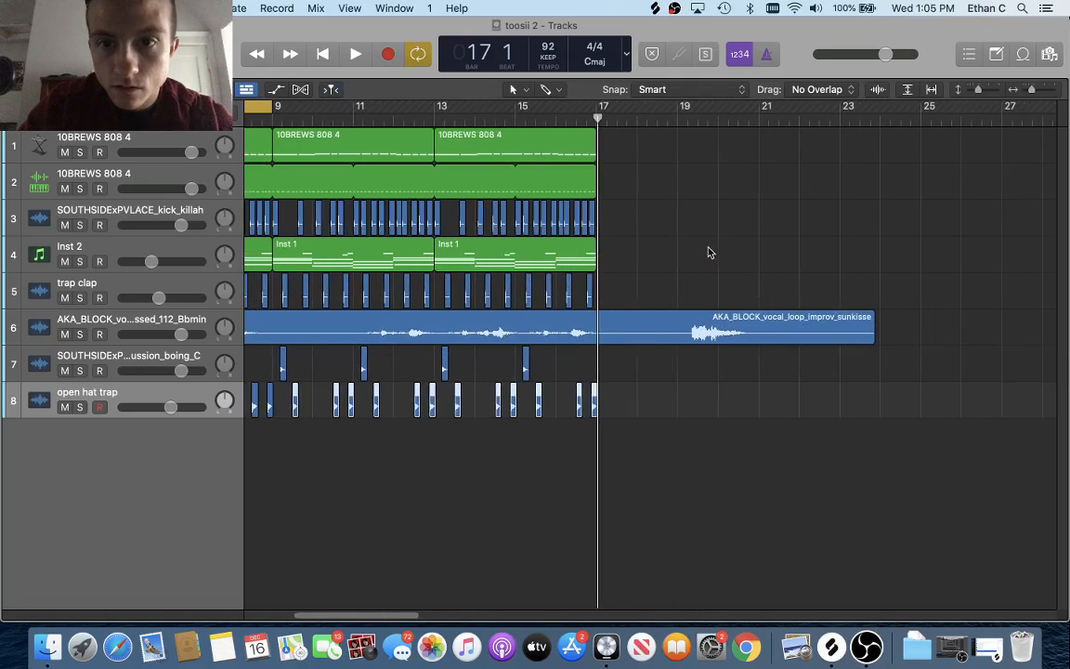
scroll(707, 252, left, 10)
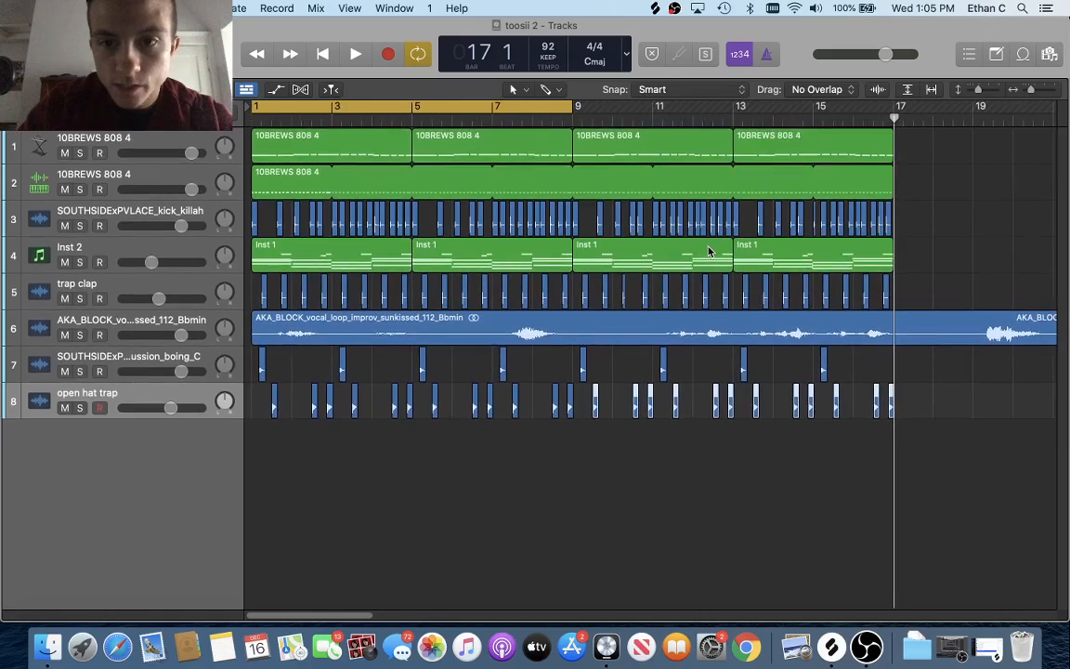
Turn off cycle mode and split the vocal loop region at bar 17 with the Scissors Tool.
click(423, 56)
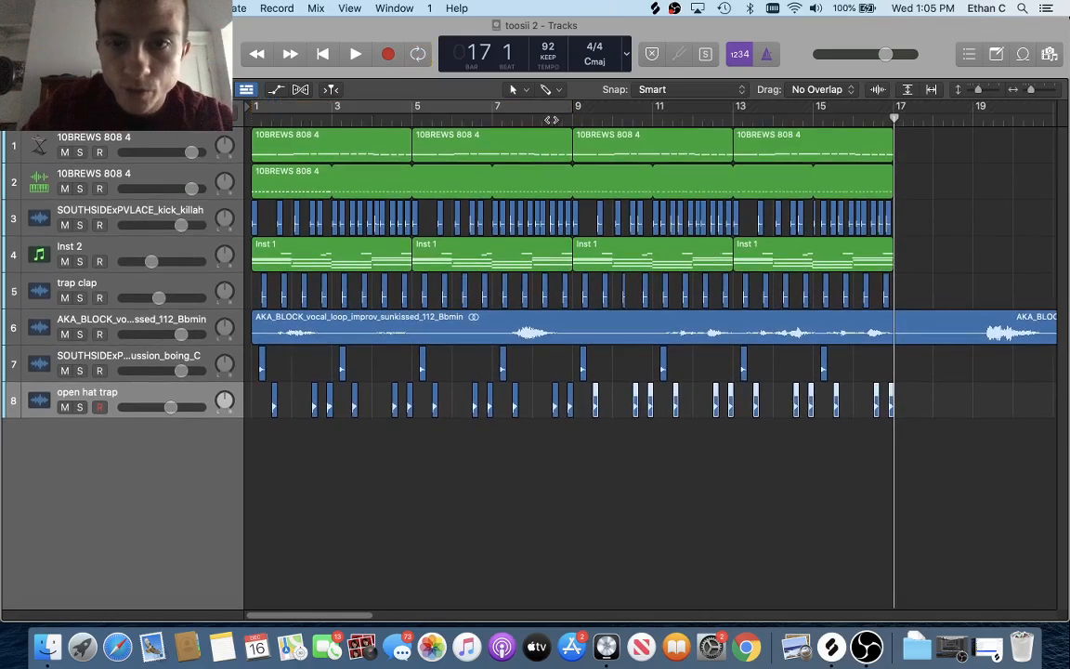
scroll(545, 126, down, 5)
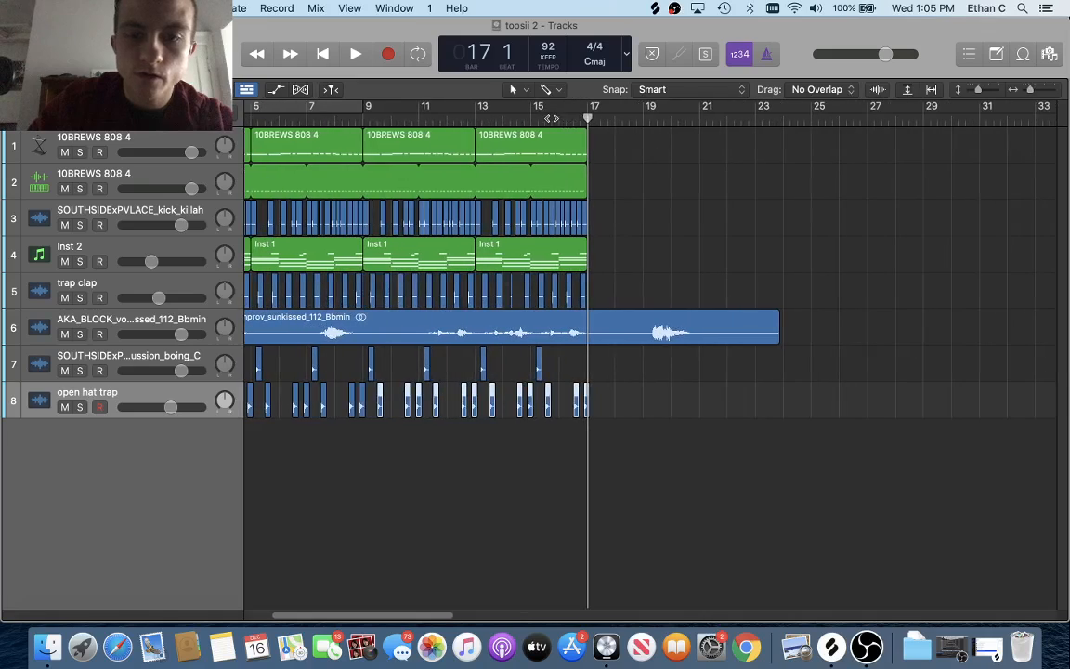
scroll(592, 282, left, 3)
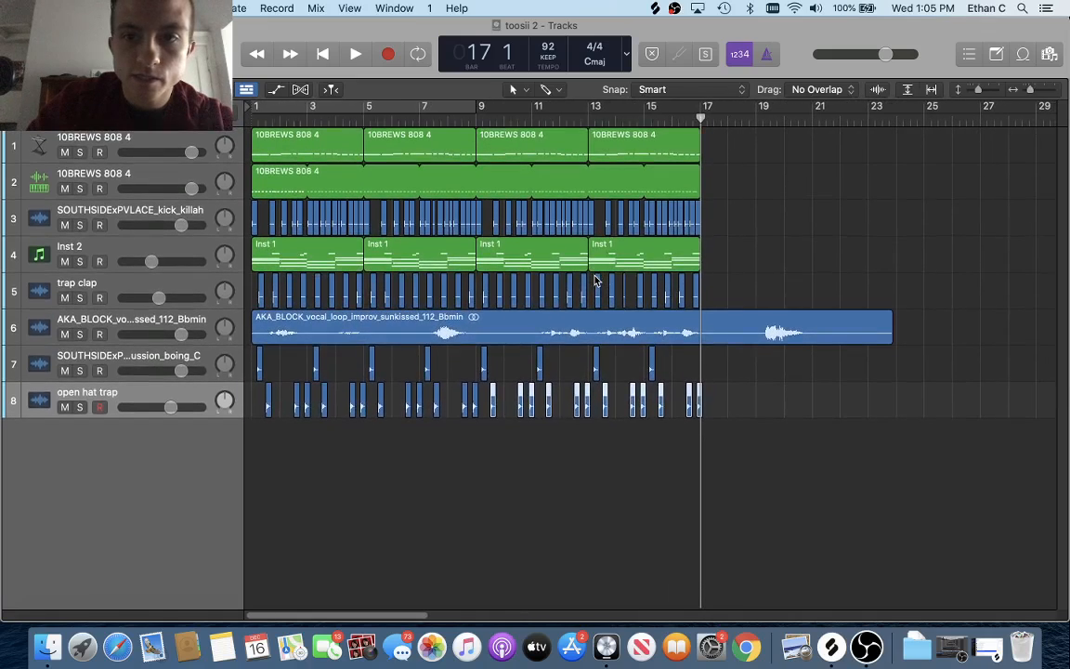
click(552, 93)
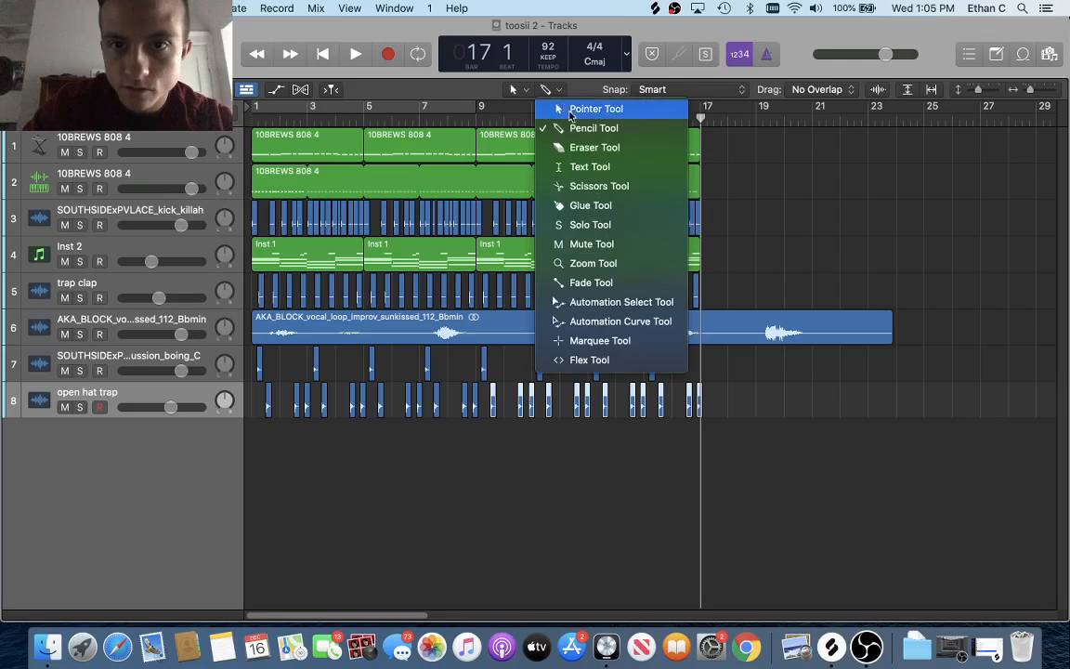
click(713, 302)
click(702, 334)
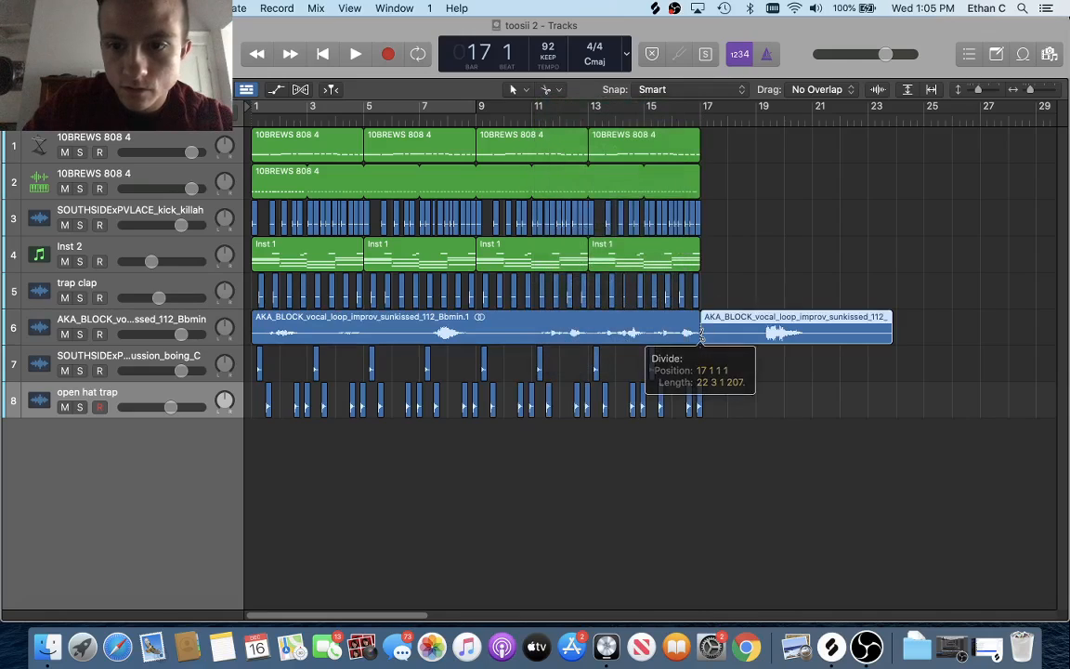
Separate the leftover vocal piece from the rest of the arrangement, play it and delete it.
drag(770, 334, 801, 336)
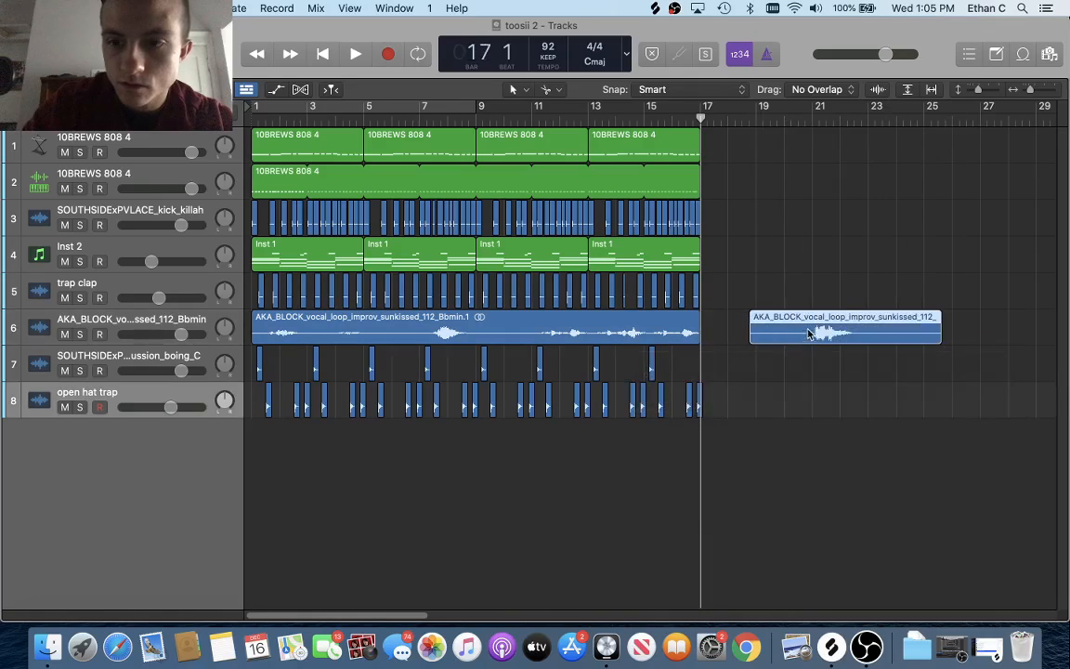
key(space)
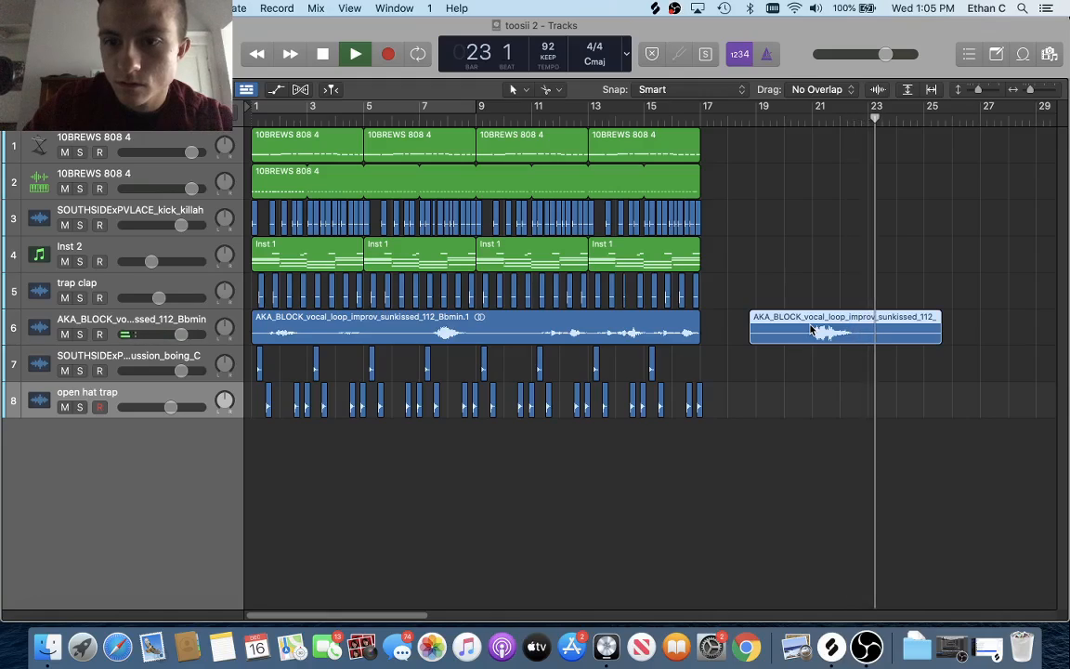
key(space)
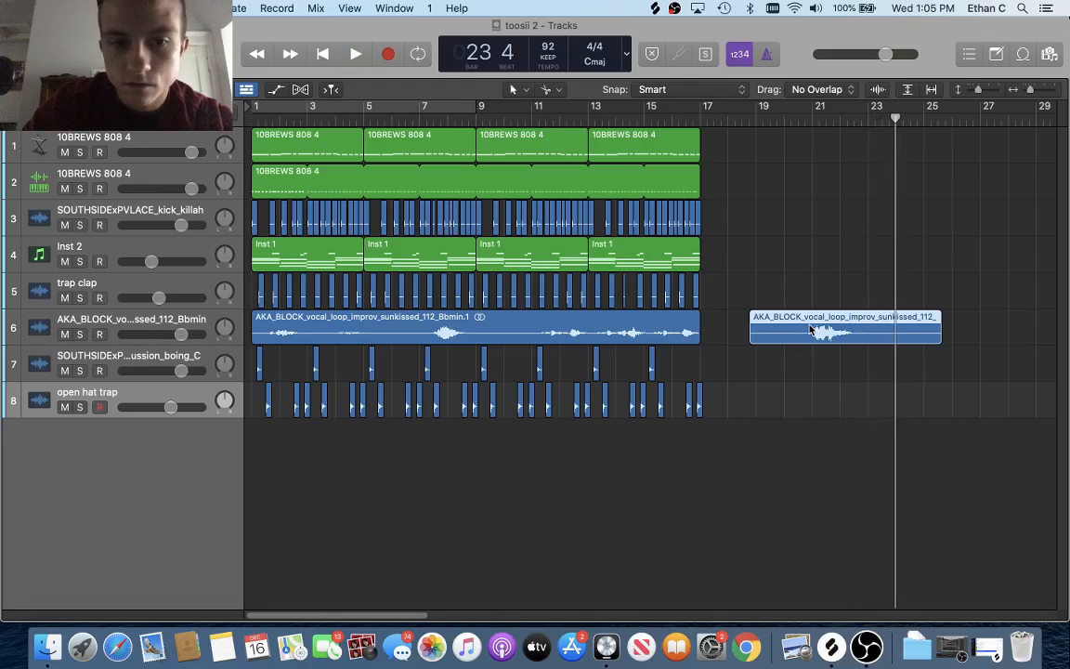
right_click(798, 330)
click(822, 331)
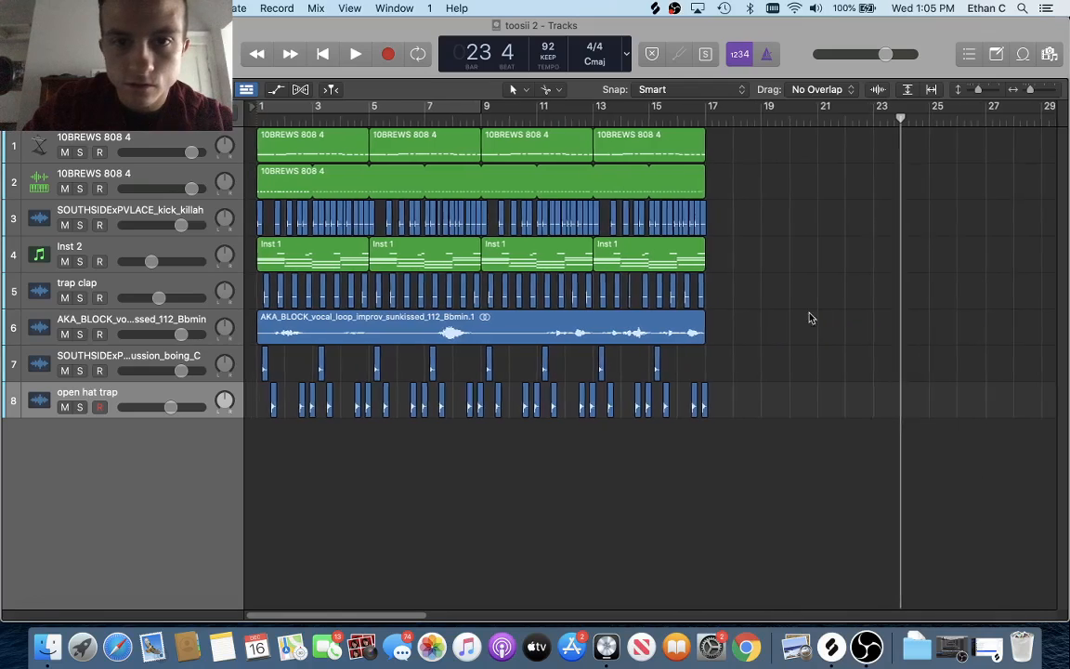
Select every region in the project and move the whole arrangement to start at bar 17.
key(super+a)
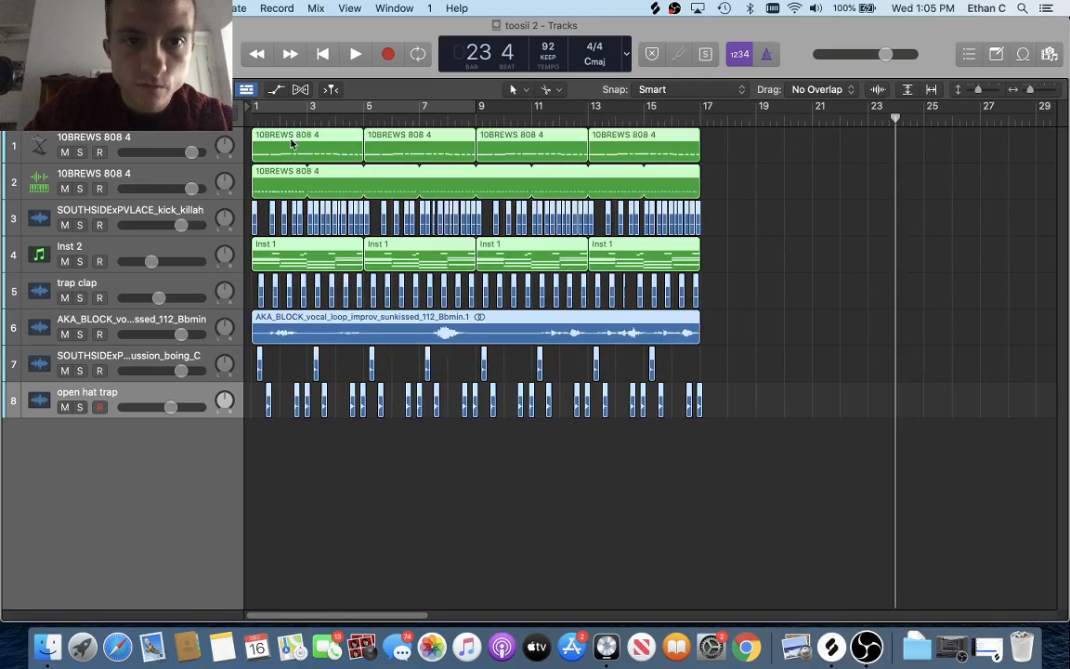
drag(290, 144, 630, 149)
scroll(630, 149, right, 3)
scroll(630, 149, left, 3)
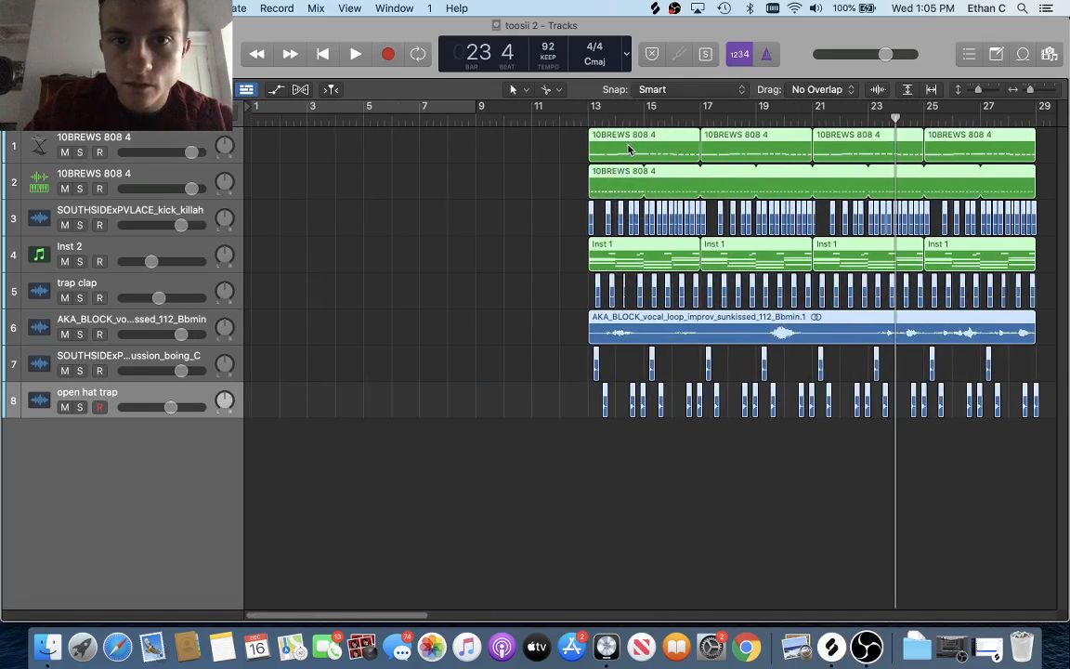
scroll(623, 153, right, 4)
drag(543, 154, 648, 160)
scroll(648, 161, left, 4)
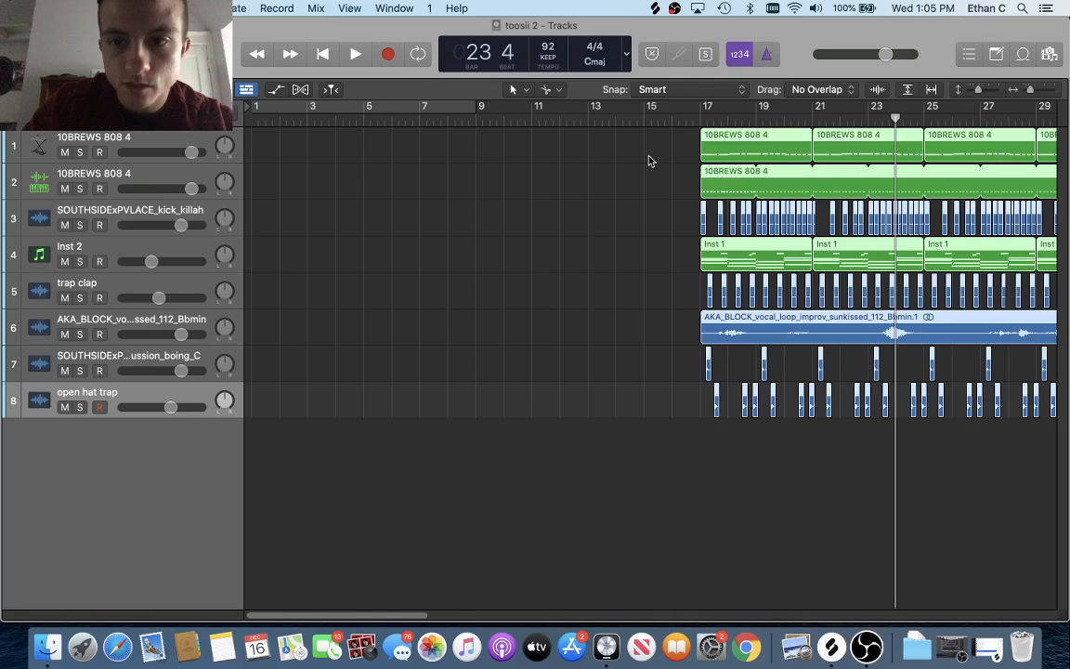
scroll(648, 161, right, 10)
Move the vocal loop track directly below Inst 2, and paste copies of the Inst 2 and vocal loop regions at bar 1.
click(170, 260)
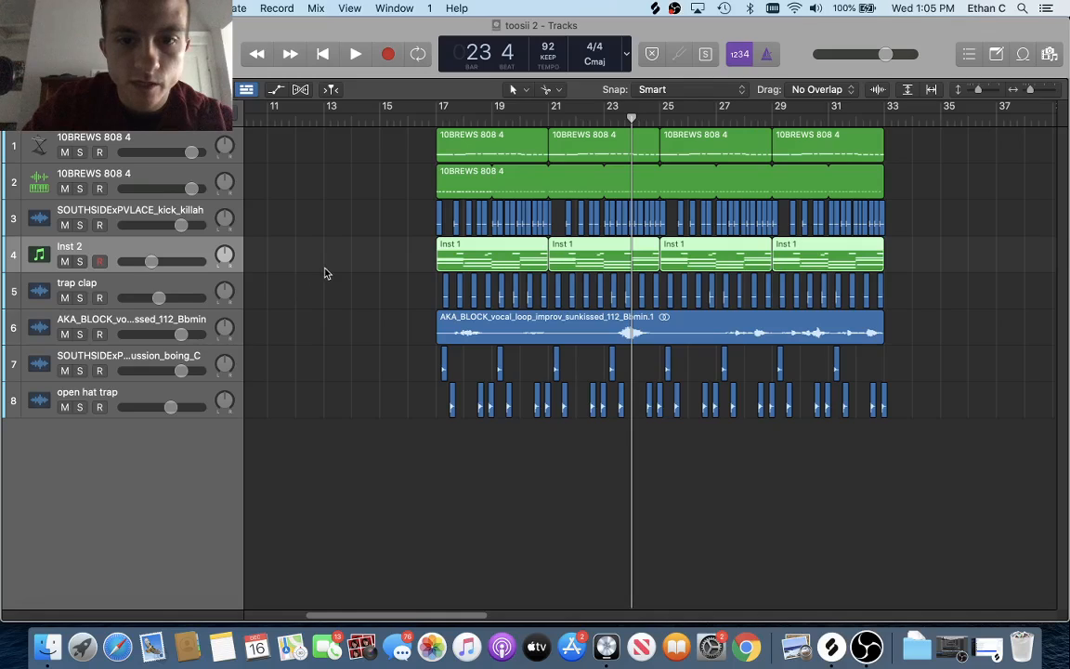
drag(185, 321, 248, 290)
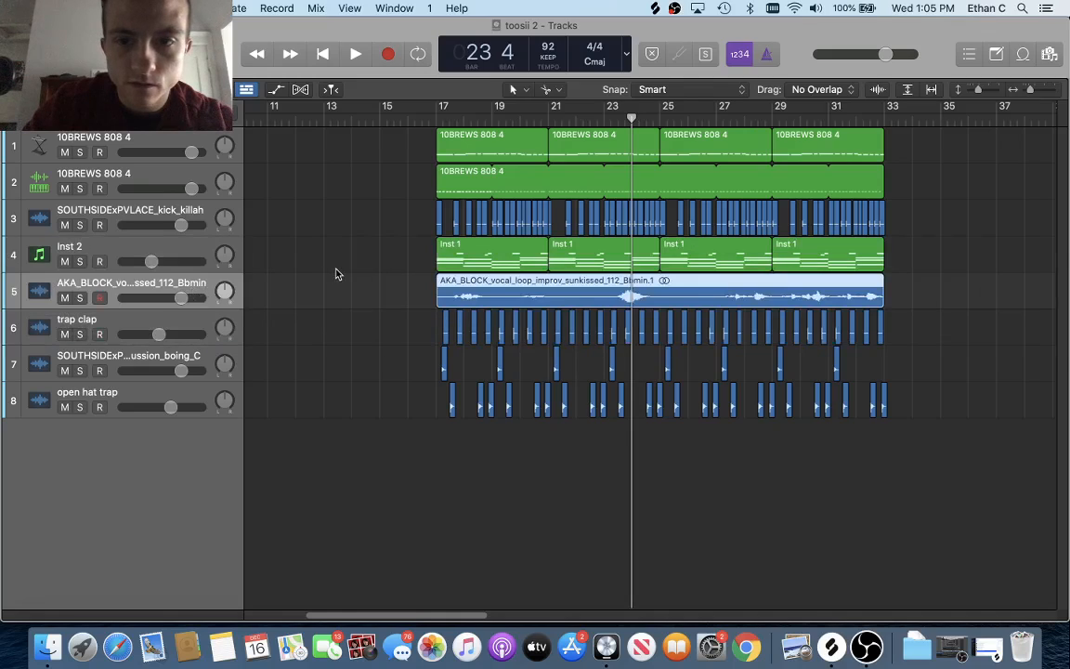
key(super+Left)
drag(355, 261, 850, 284)
key(super+c)
scroll(423, 184, left, 5)
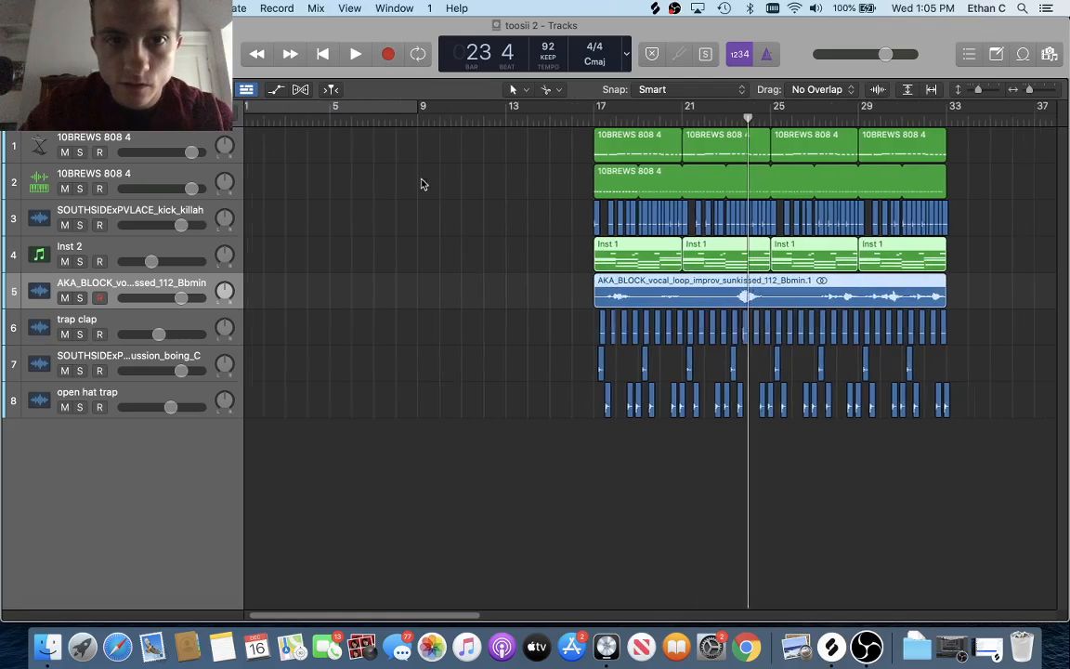
click(255, 117)
key(super+v)
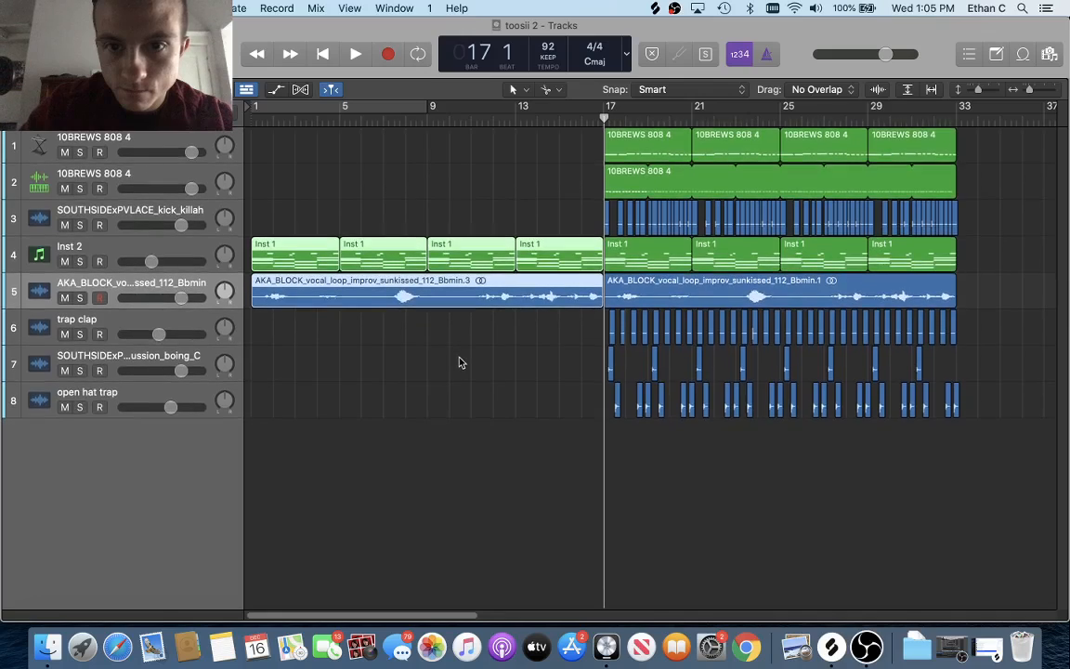
Play the melody-and-vocal intro from bar 1, and stop with the playhead at bar 9.
click(184, 142)
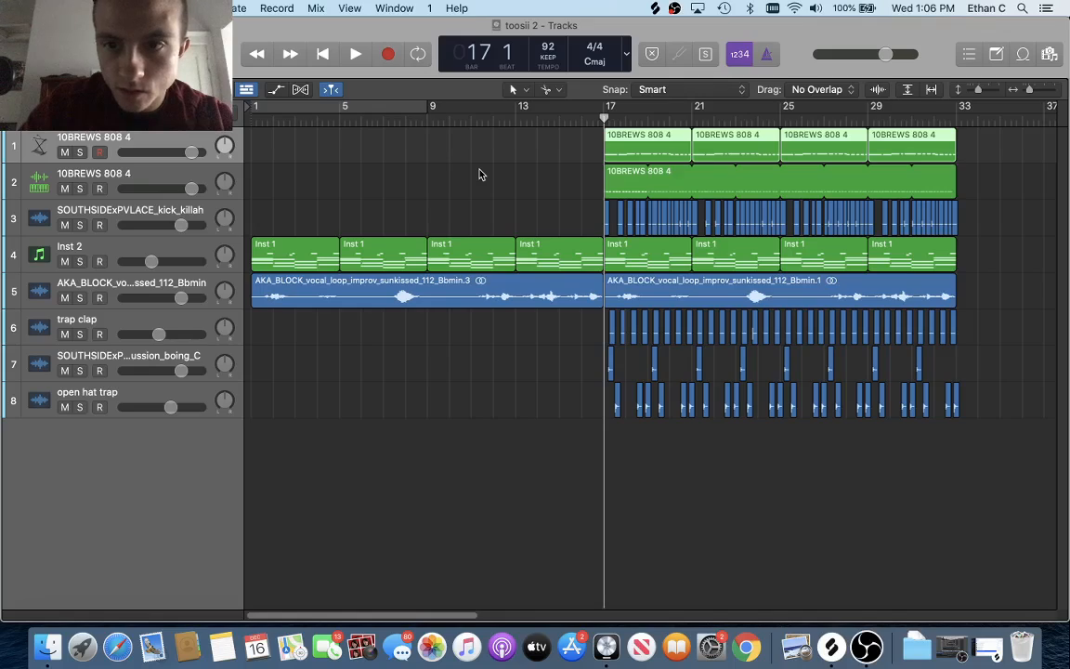
click(175, 165)
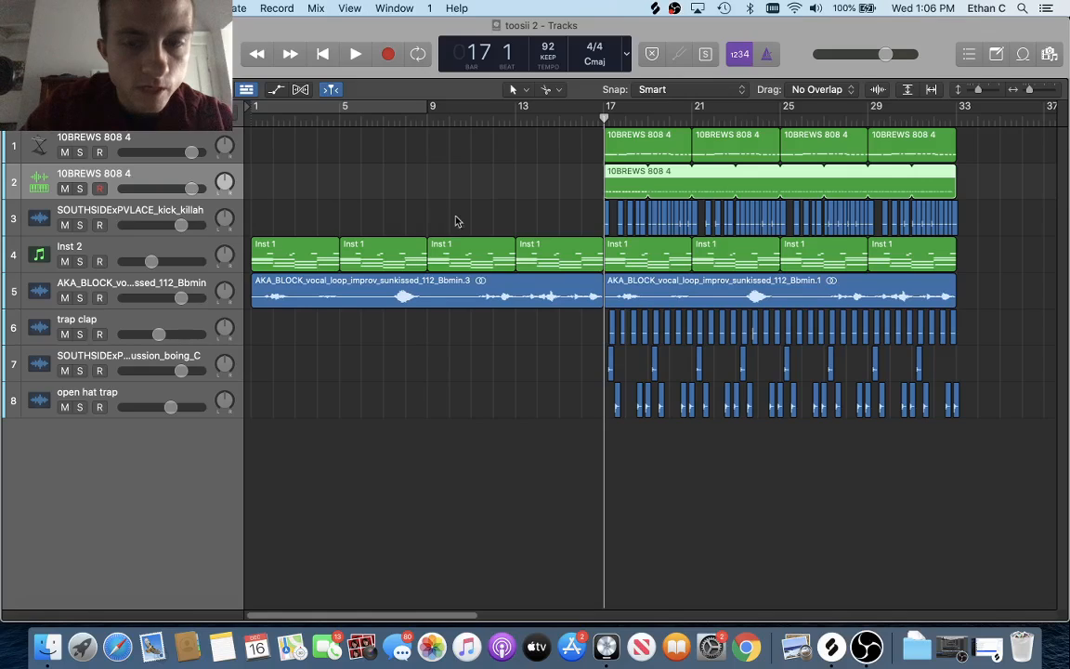
drag(435, 120, 239, 220)
key(space)
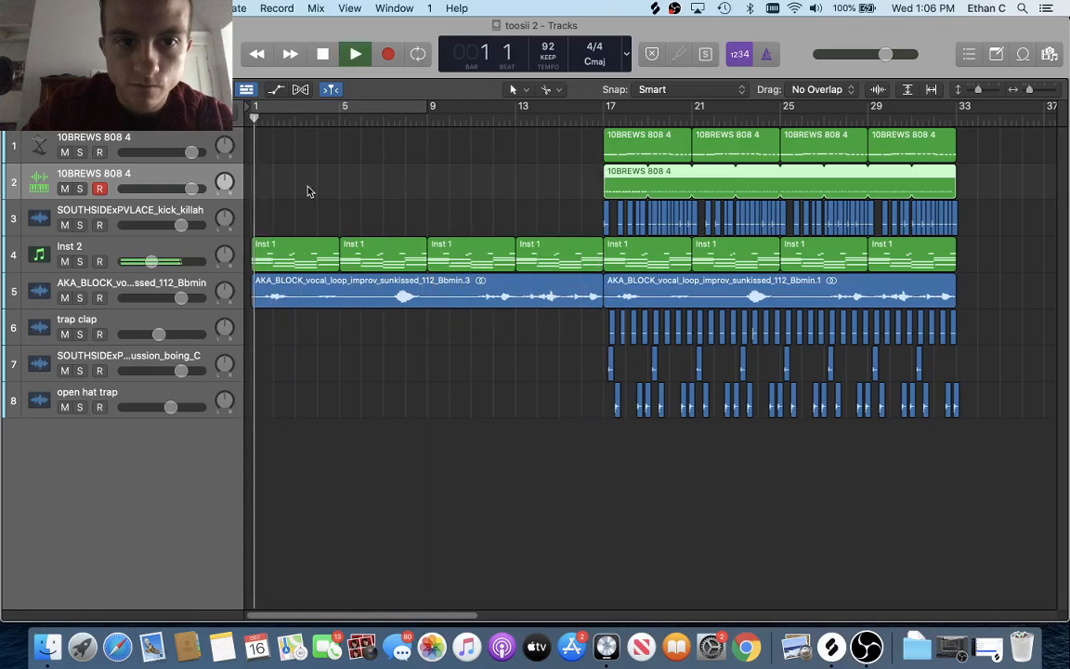
click(406, 118)
click(425, 122)
key(space)
Split the long 10BREWS 808 4 region on track 2 at bars 21 and 25 with the Scissors Tool.
scroll(490, 172, right, 5)
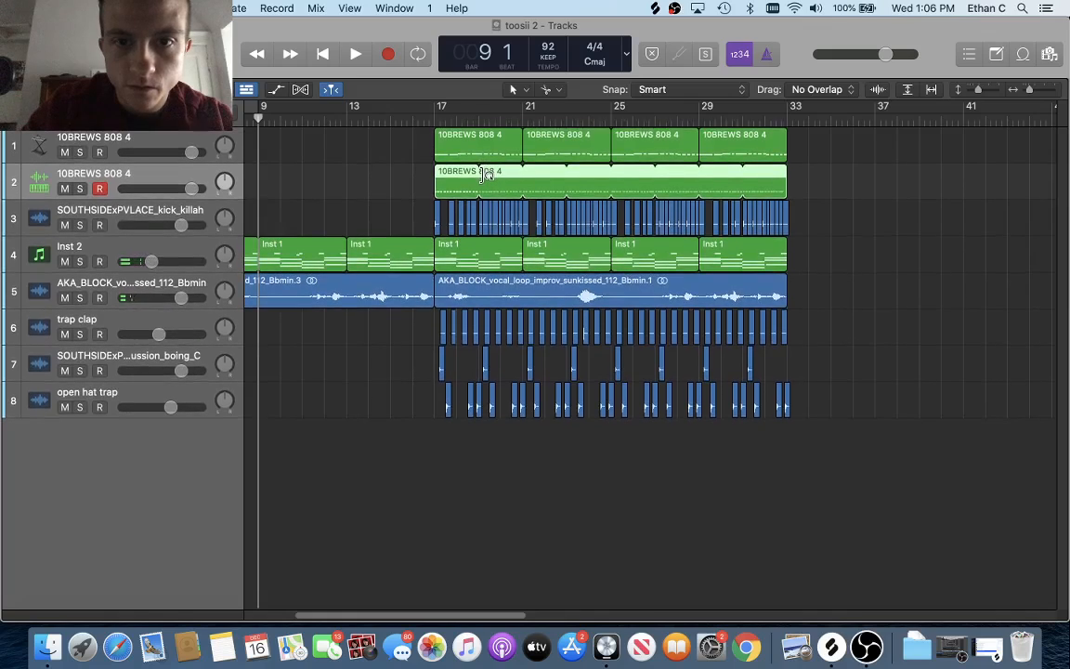
scroll(485, 175, left, 3)
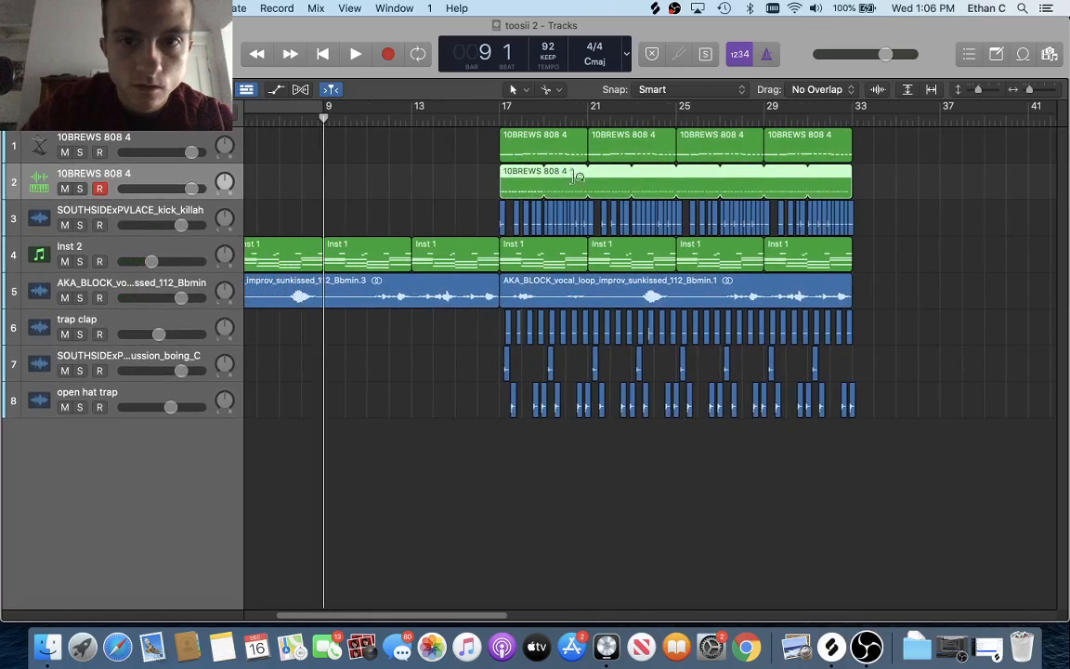
click(546, 91)
click(588, 186)
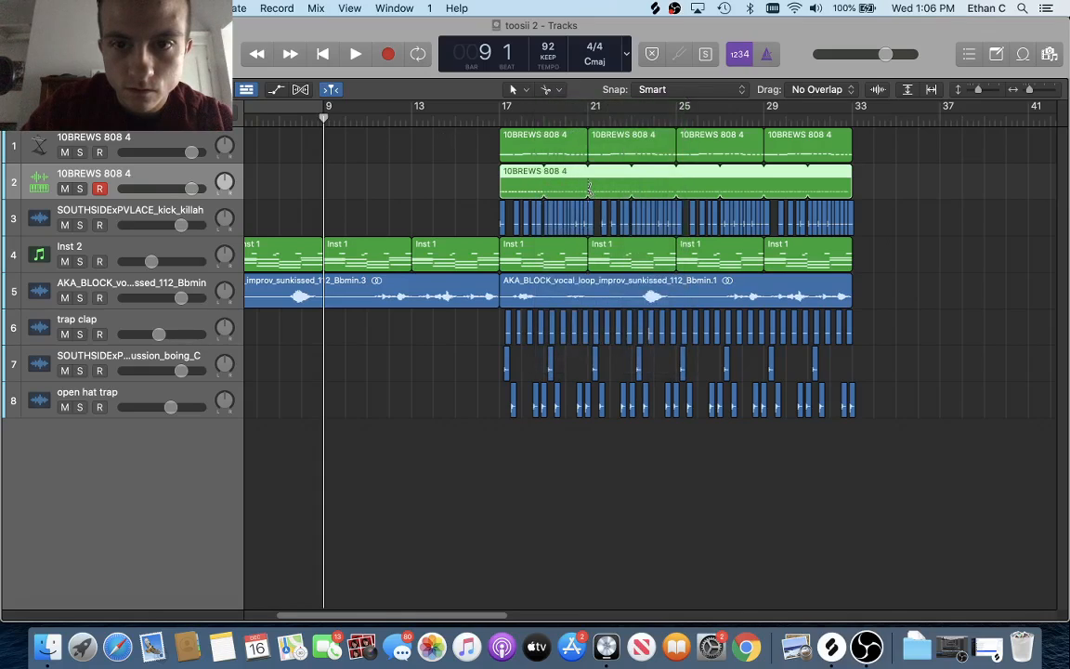
super+click(588, 187)
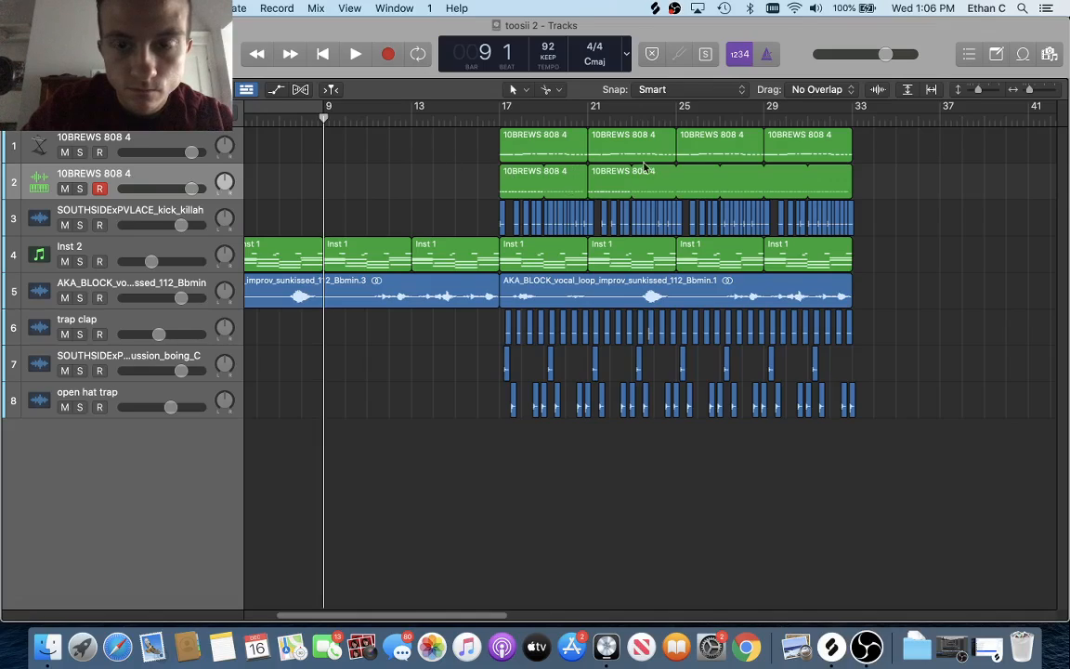
click(677, 185)
super+click(678, 185)
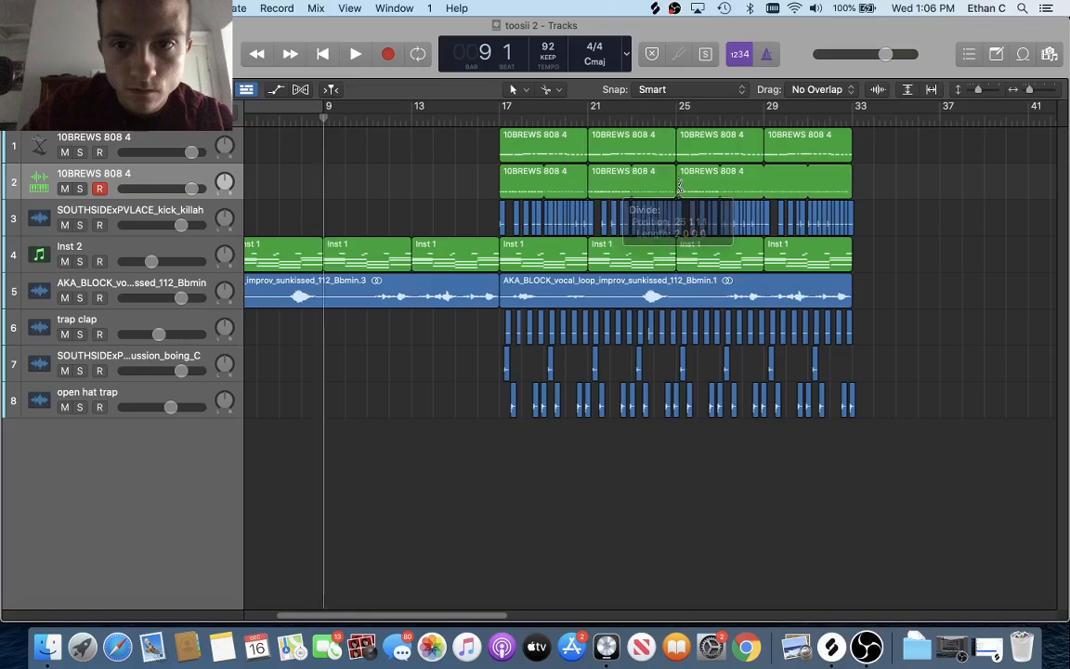
Copy the 808 and kick regions on tracks 1 to 3 from bars 17 to 25 and paste them at bar 9.
click(194, 144)
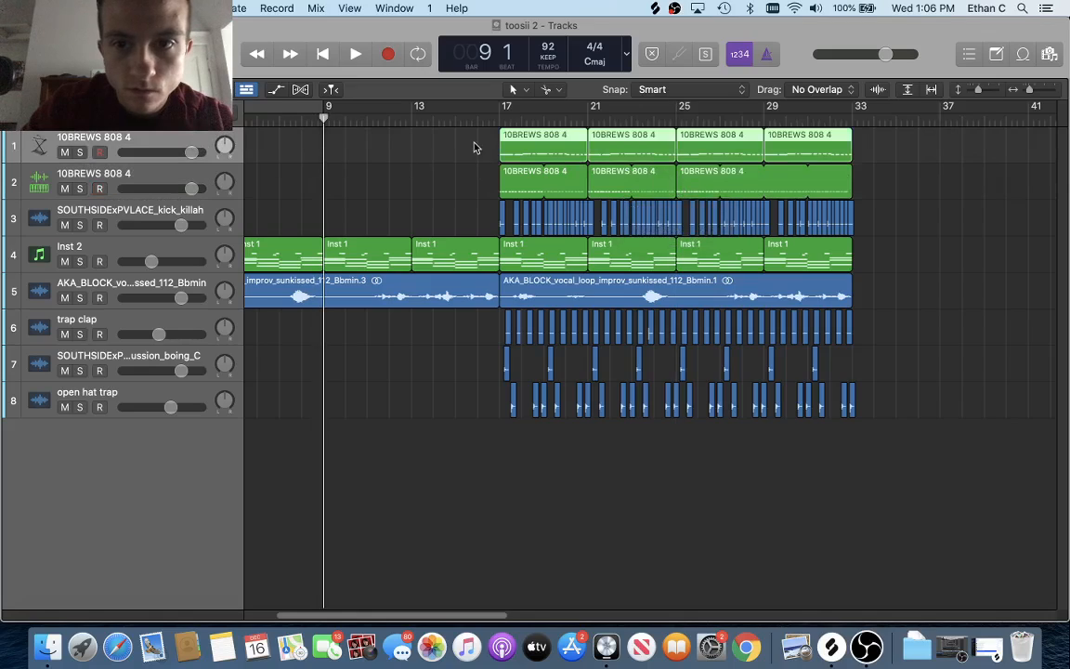
drag(473, 147, 609, 213)
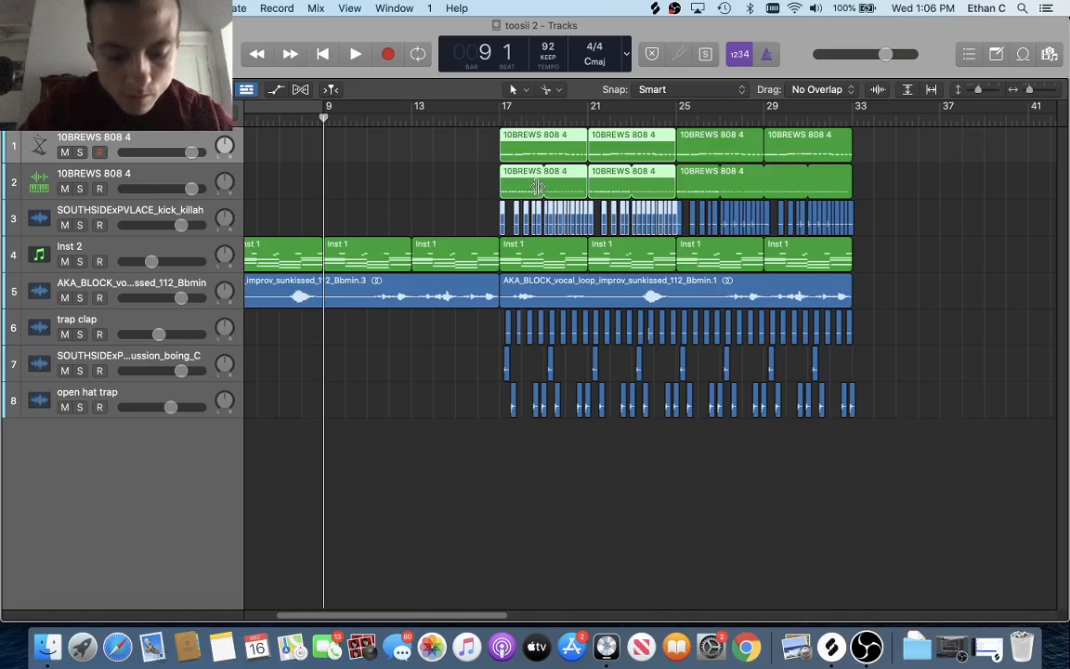
key(super+v)
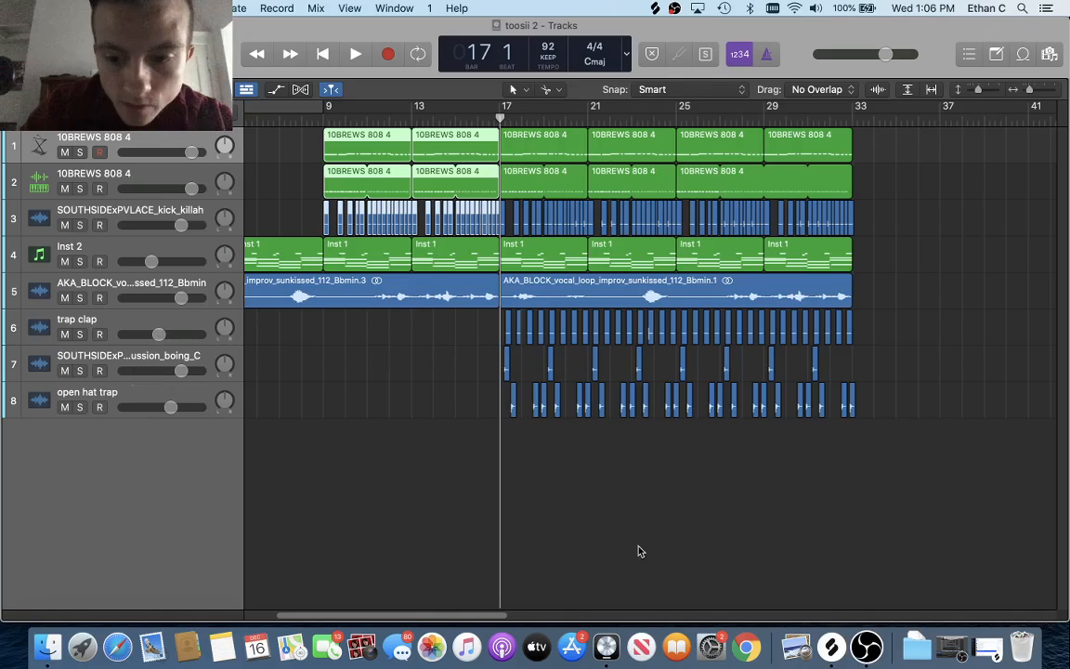
Switch to Splice, filter the drum samples by snares instead of hats, and add SOUTHSIDExPVLACE_snare_muffed to the Logic project as a new track.
click(831, 645)
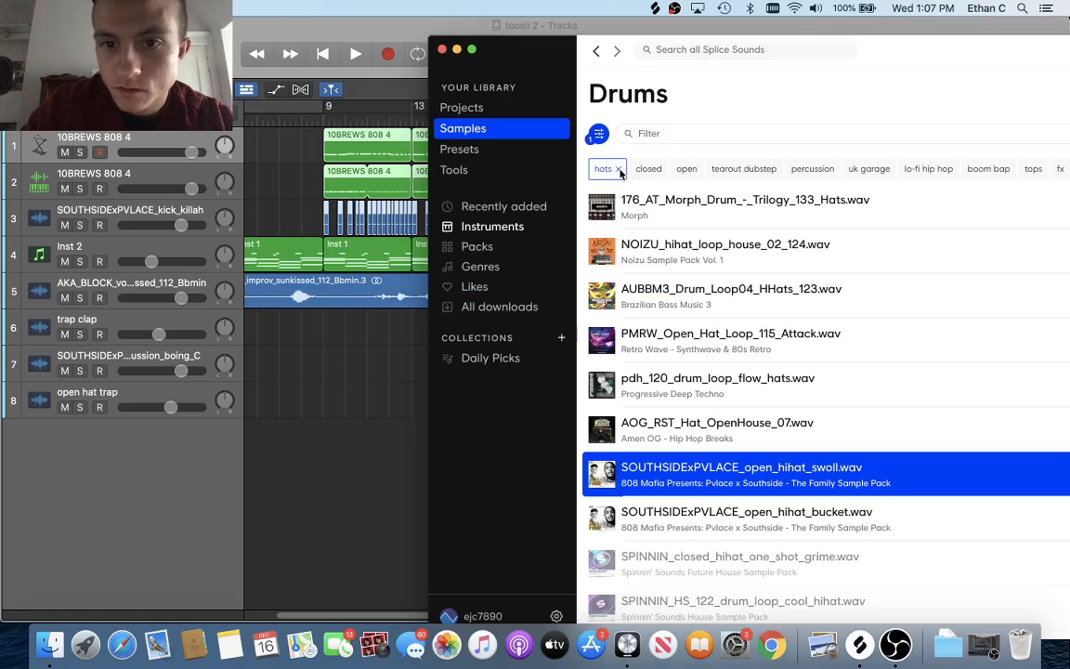
click(492, 227)
click(624, 169)
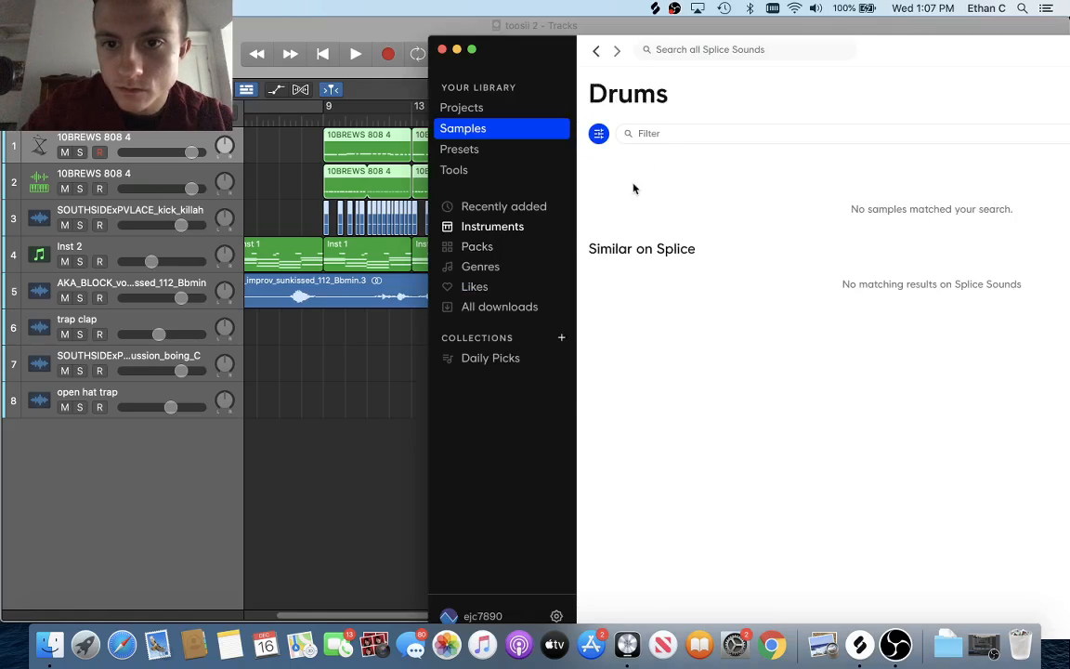
click(714, 169)
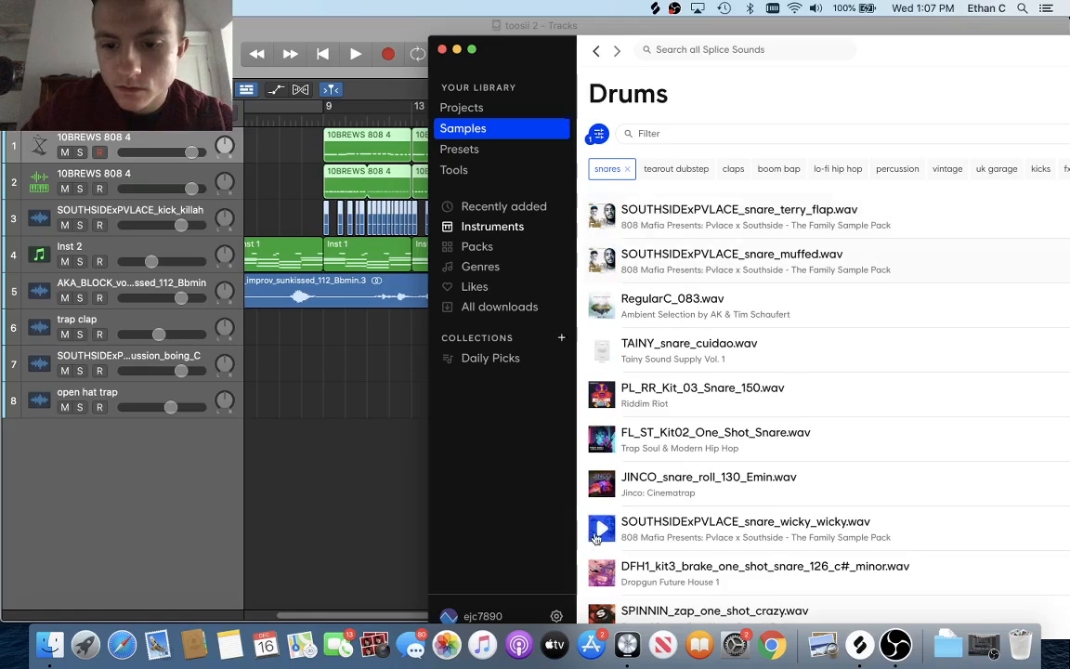
drag(604, 262, 359, 431)
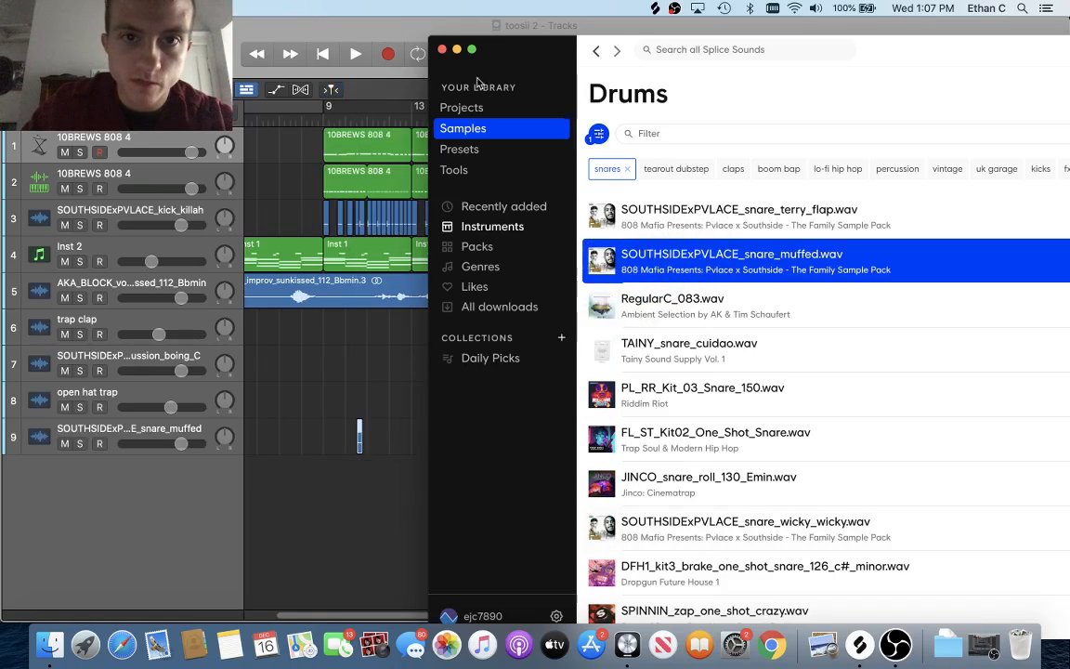
click(457, 50)
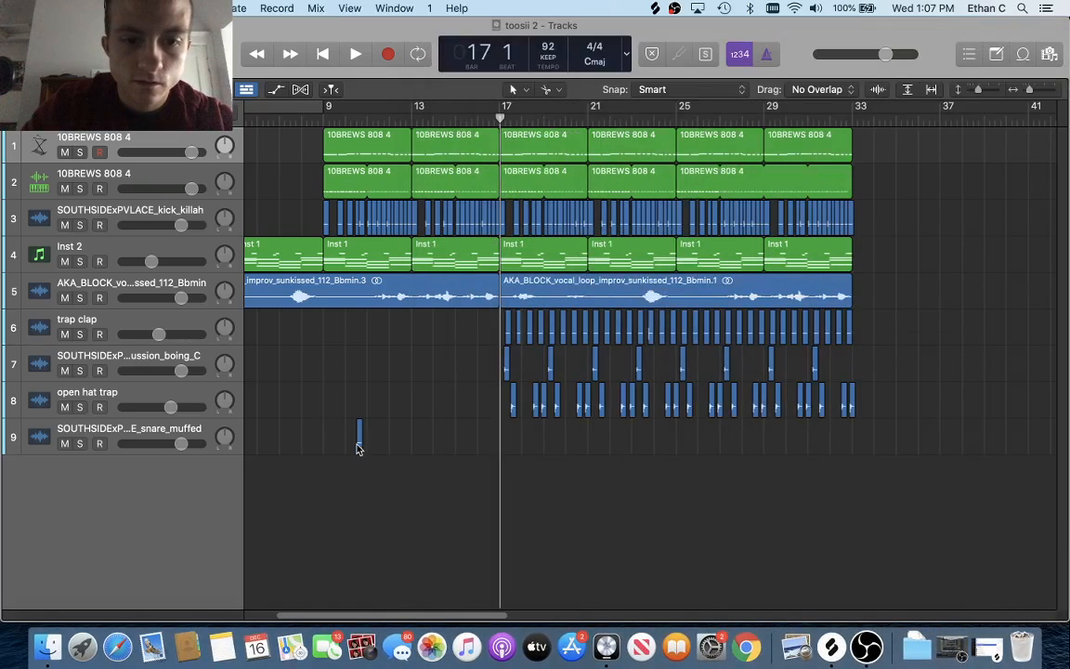
Move the muffed snare region to beat 2 of bar 9.
scroll(357, 462, up, 5)
scroll(363, 464, left, 10)
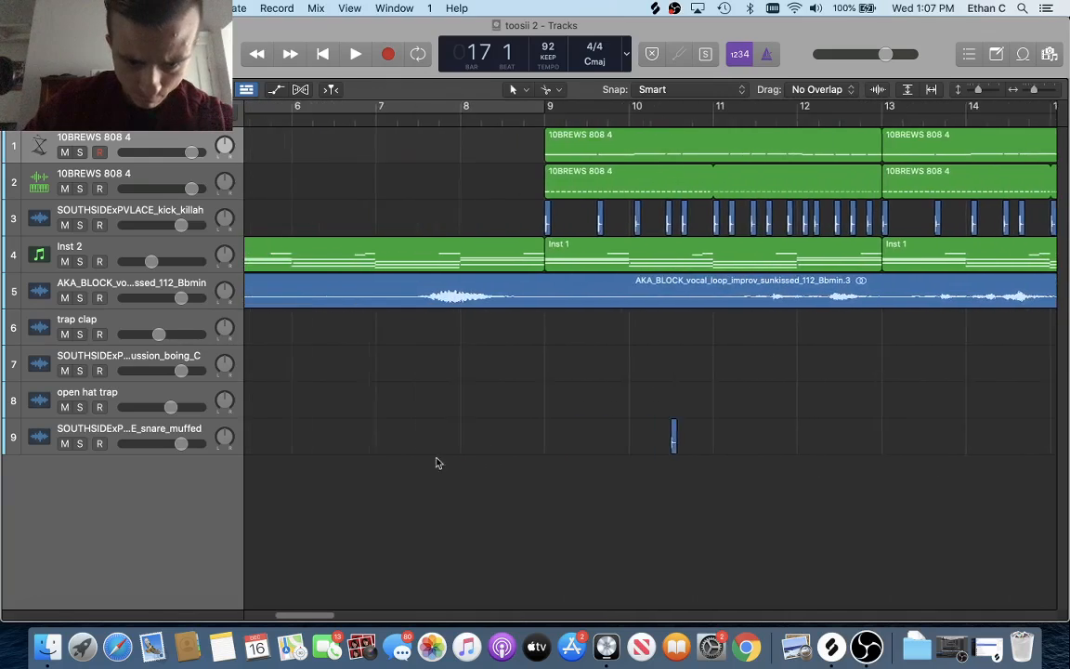
scroll(437, 462, right, 2)
drag(584, 434, 497, 438)
scroll(398, 453, right, 5)
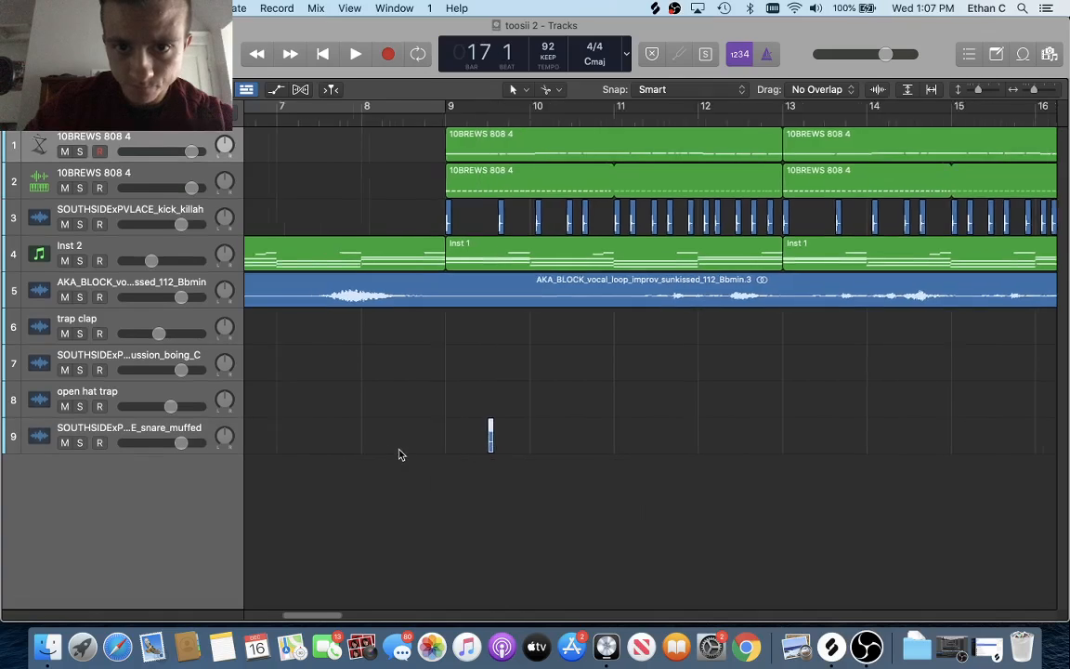
click(181, 441)
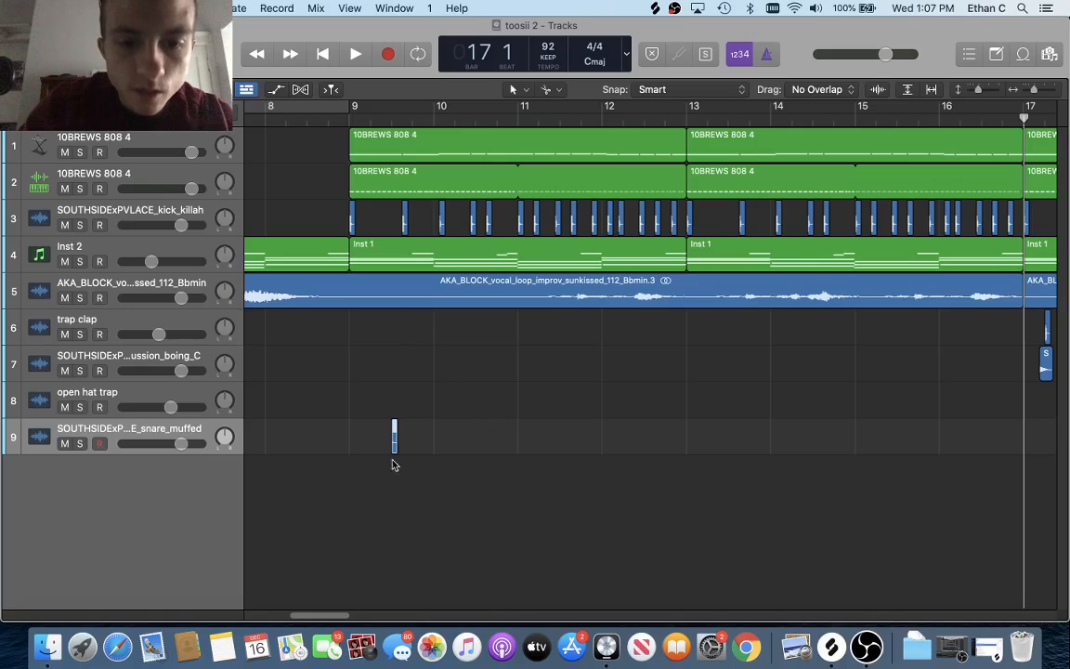
mouse_move(393, 449)
mouse_down()
mouse_move(363, 448)
mouse_move(373, 448)
mouse_up()
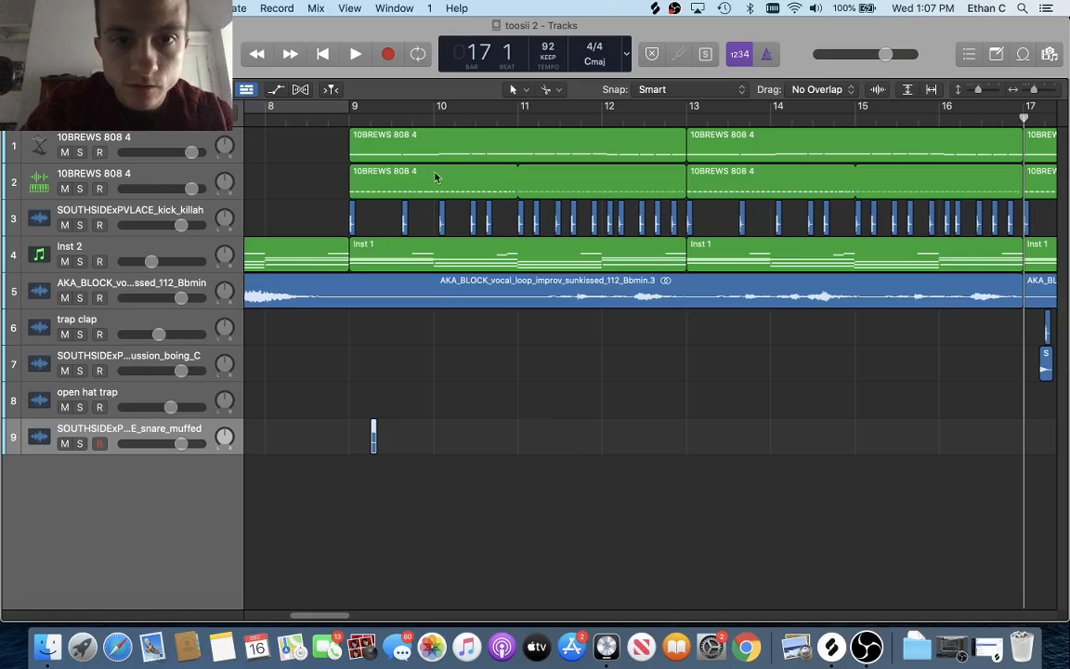
Paste copies of the muffed snare so that it hits on beats 2 and 4 through bar 12.
click(414, 122)
key(super+v)
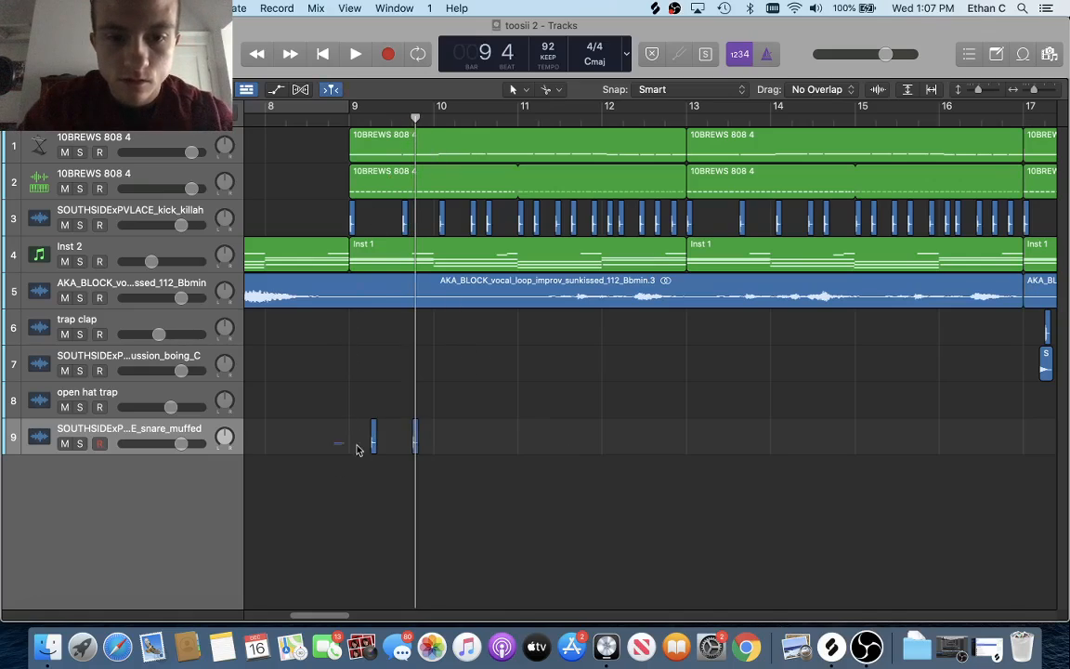
key(super+v)
key(super+v)
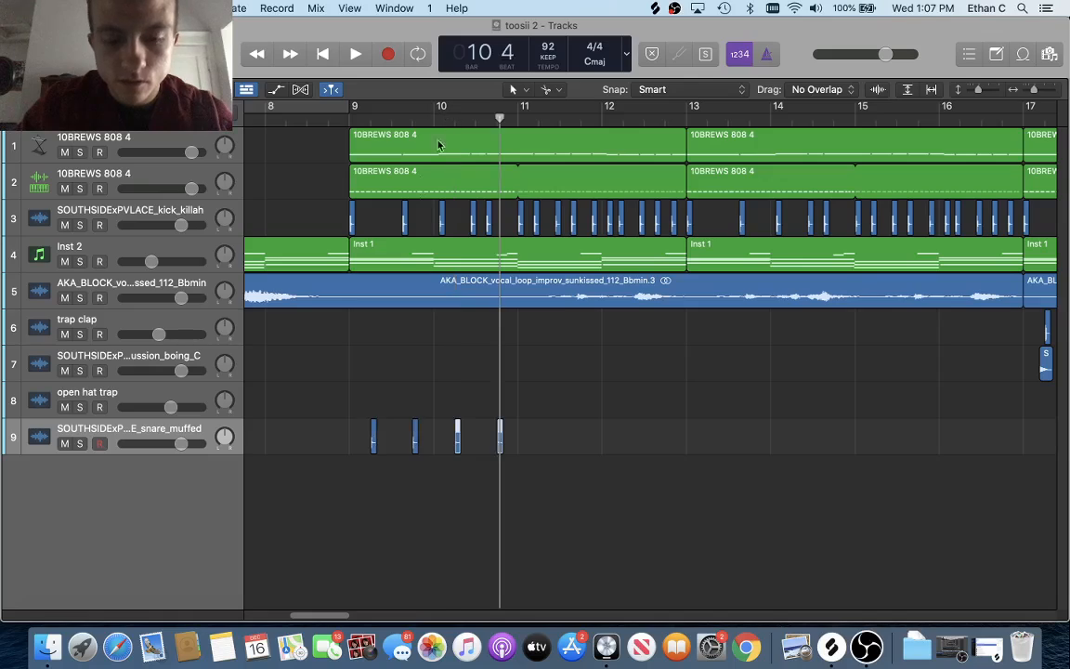
key(super+v)
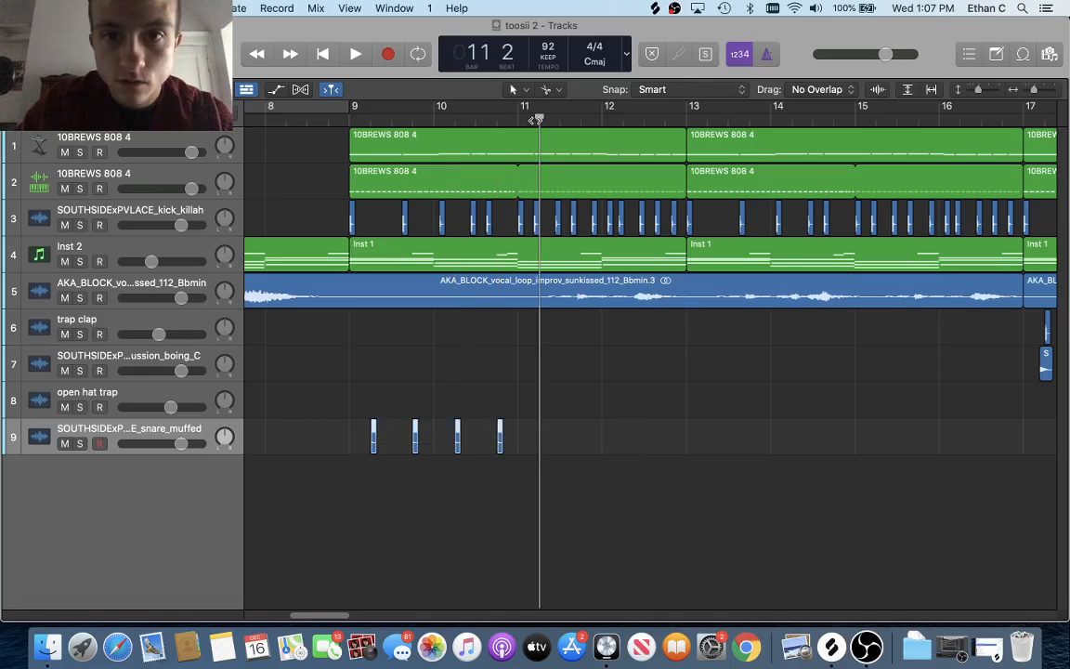
key(super+v)
key(super+v)
key(super+v)
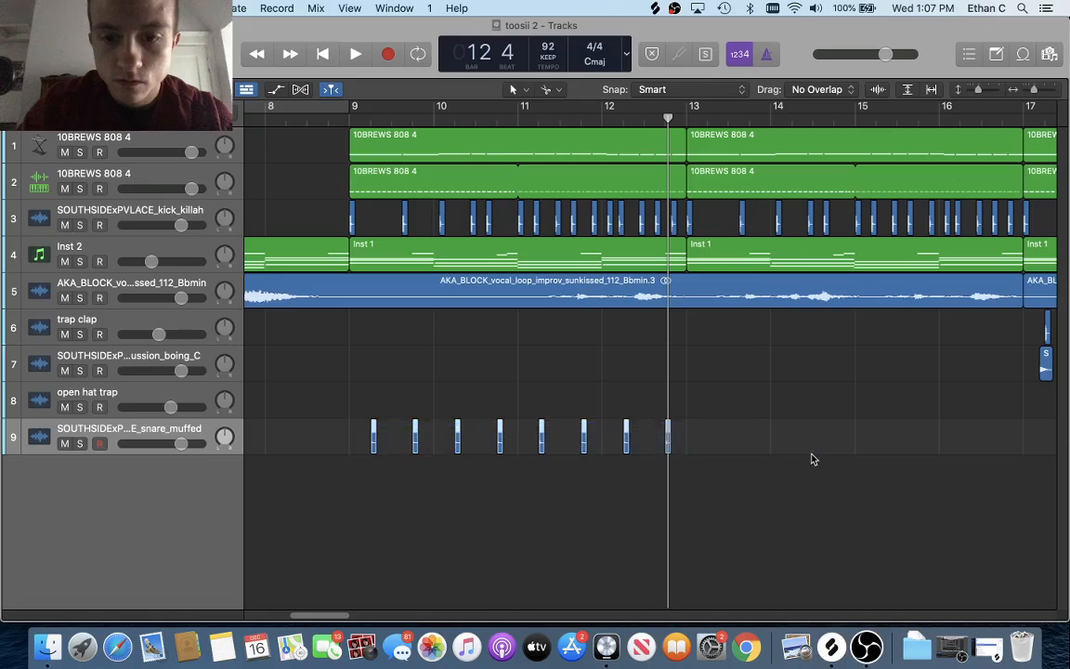
Paste the eight-hit snare pattern from beat 2 of bar 13 to fill bars 13 to 16.
drag(668, 120, 707, 125)
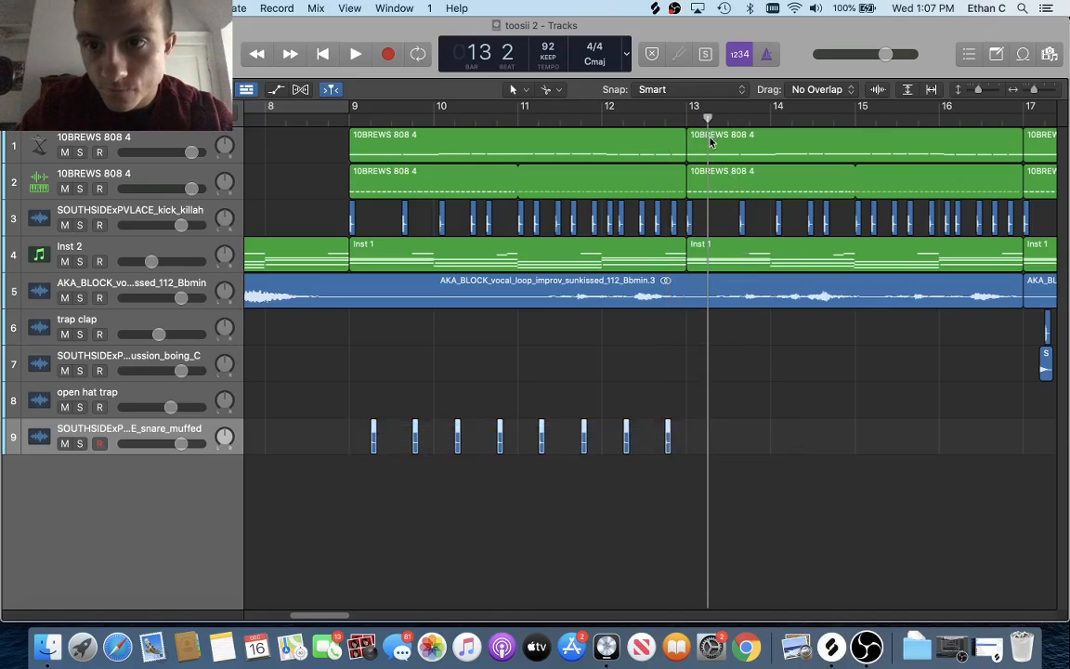
key(super+v)
key(super+v)
key(super+v)
key(super+v)
key(super+v)
key(super+v)
key(super+v)
key(super+v)
scroll(668, 241, down, 8)
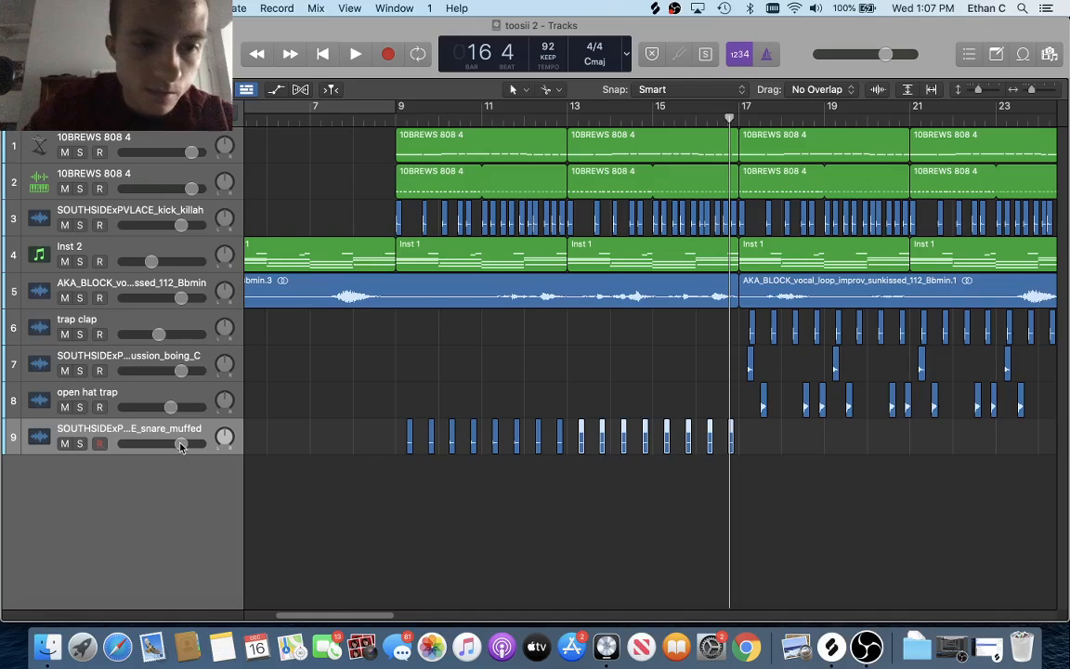
Check the snare track in the mixer and play the arrangement from bar 9 to hear the new snare pattern.
key(x)
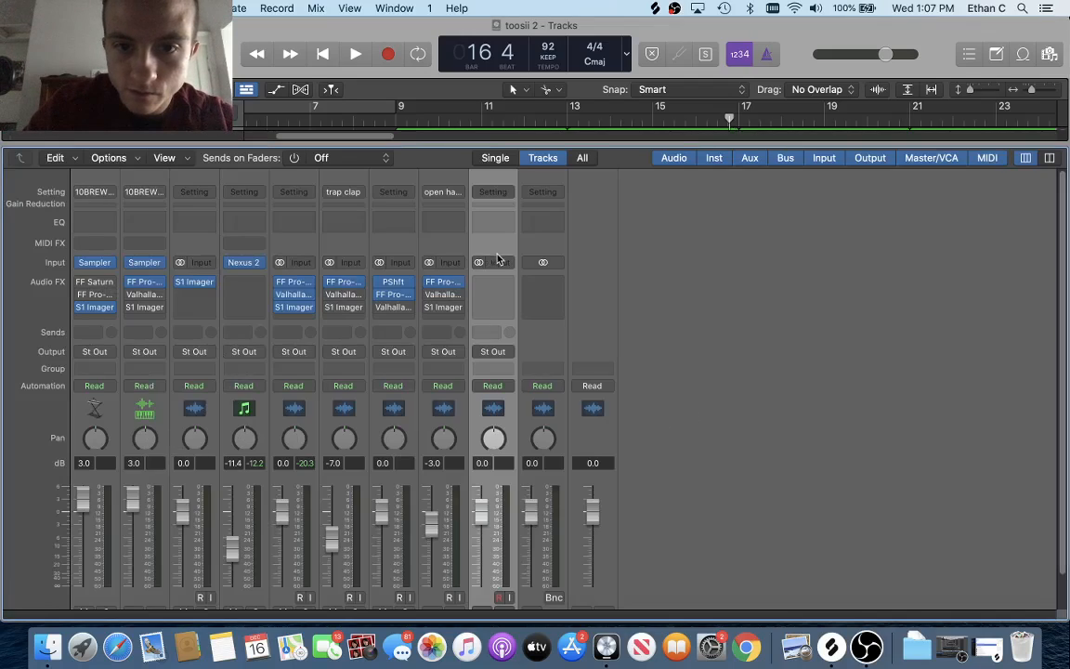
key(x)
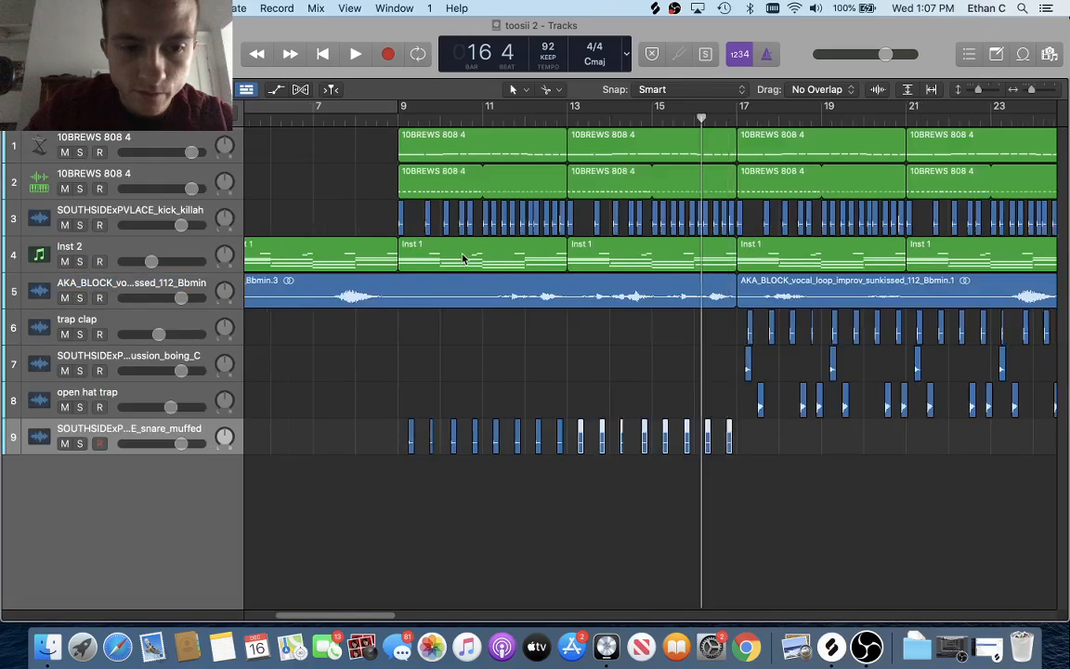
key(super+Left)
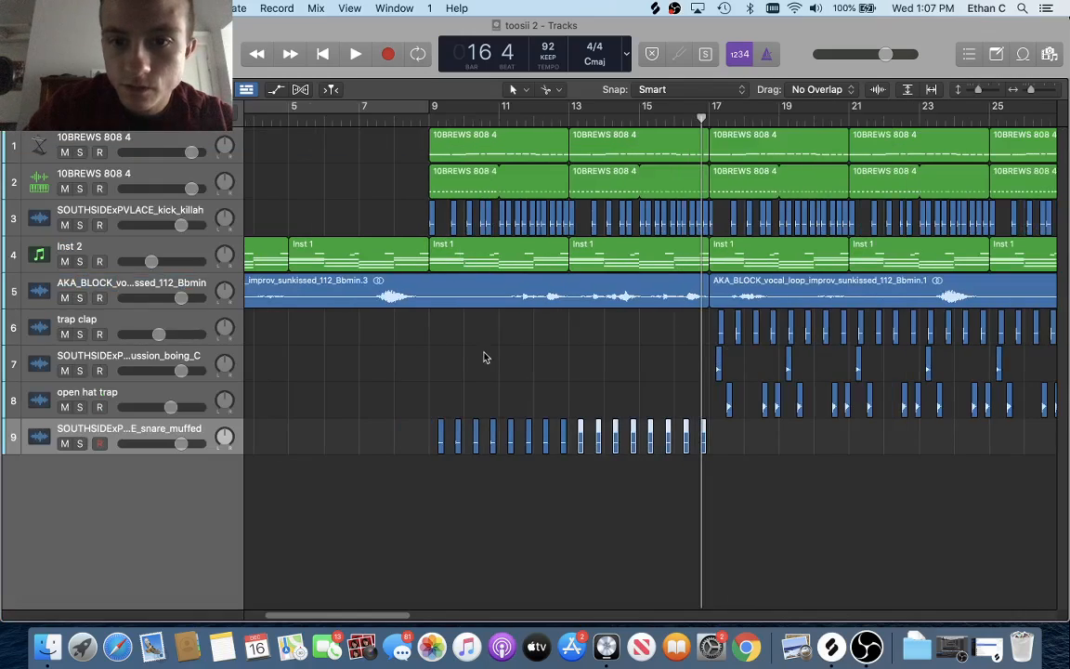
key(space)
click(412, 118)
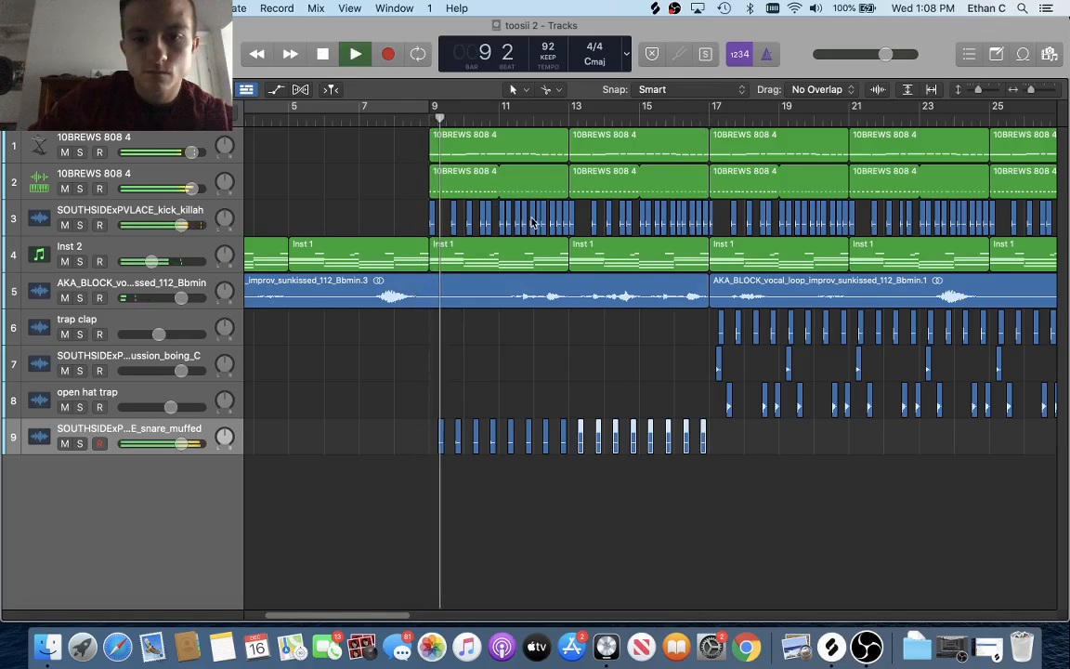
Set the cycle range to bars 9 through 13 and play the loop to hear the snare pattern.
key(super+Right)
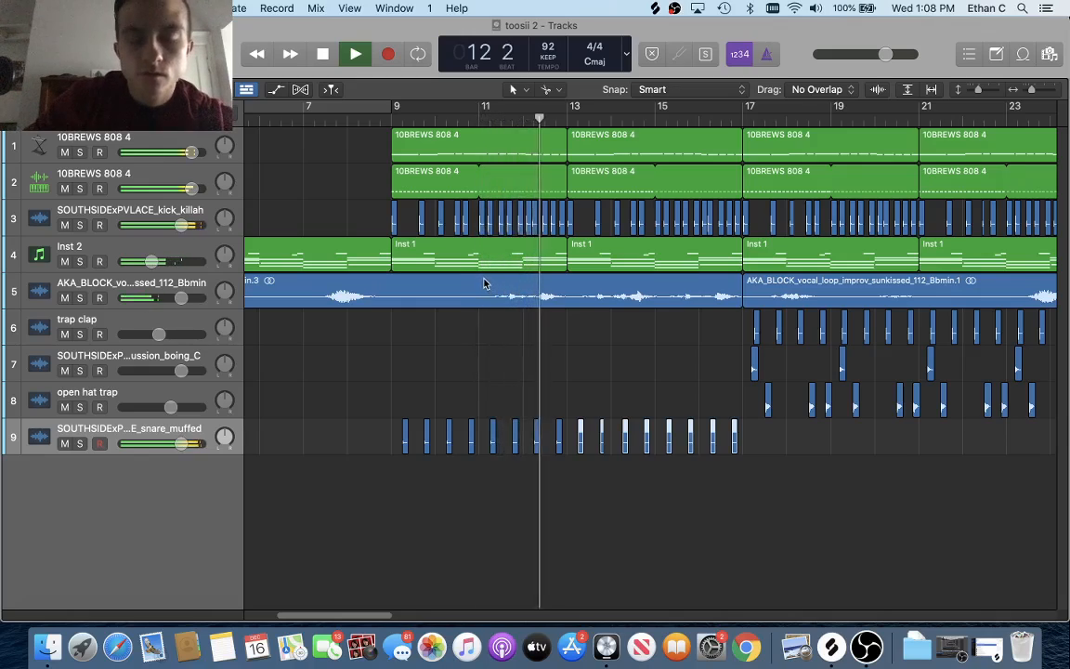
key(space)
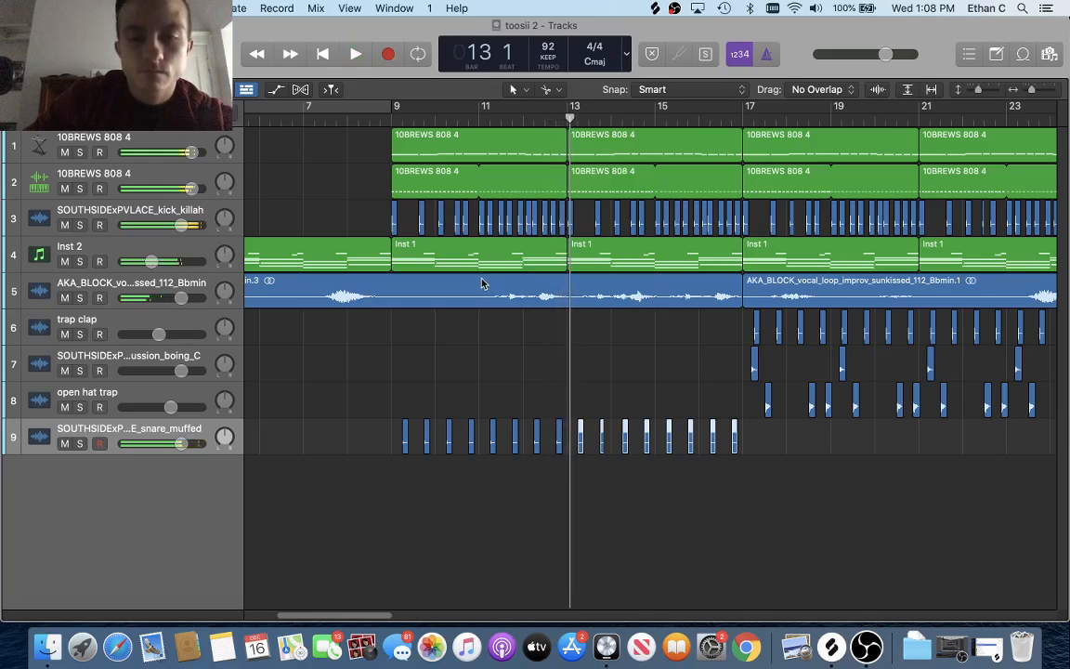
key(super+Right)
key(super+Right)
scroll(481, 283, left, 5)
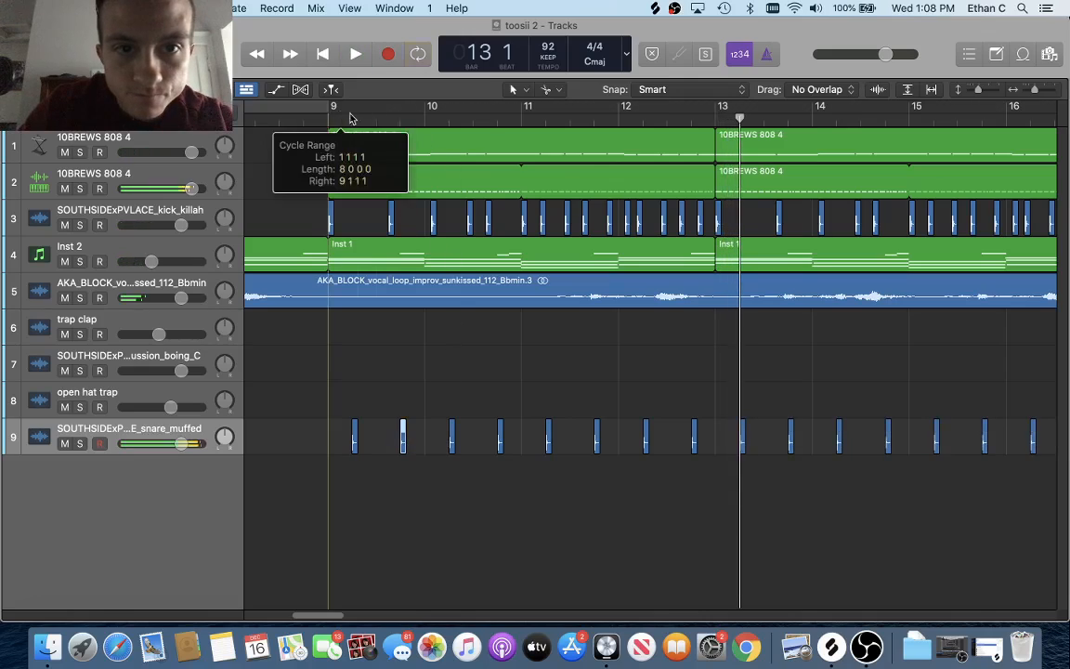
drag(351, 114, 716, 114)
key(space)
key(super+Right)
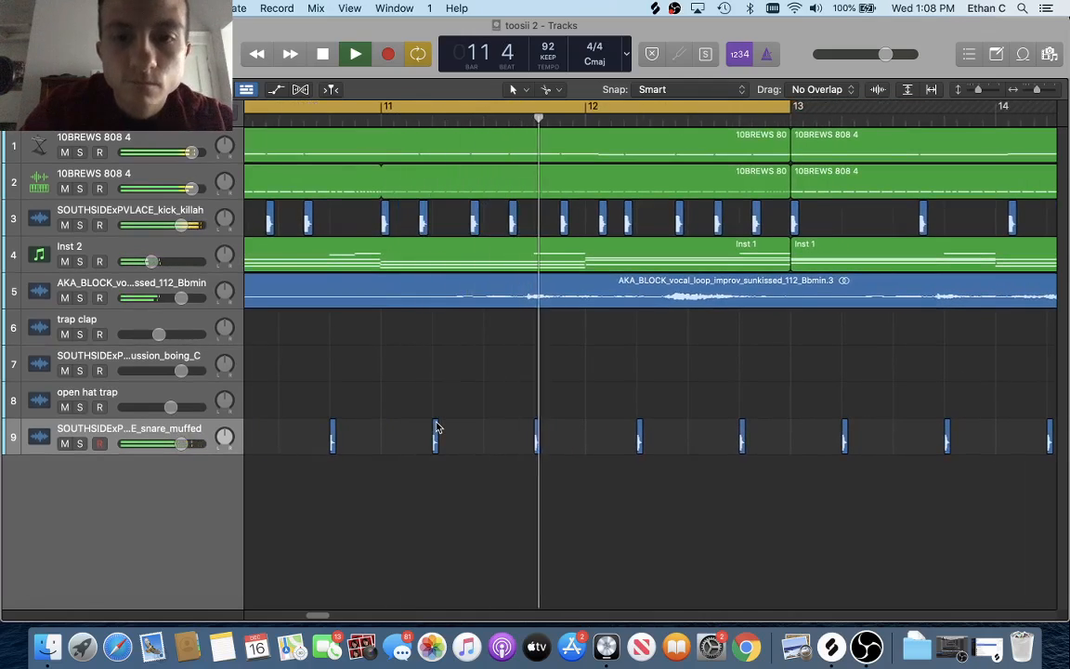
key(space)
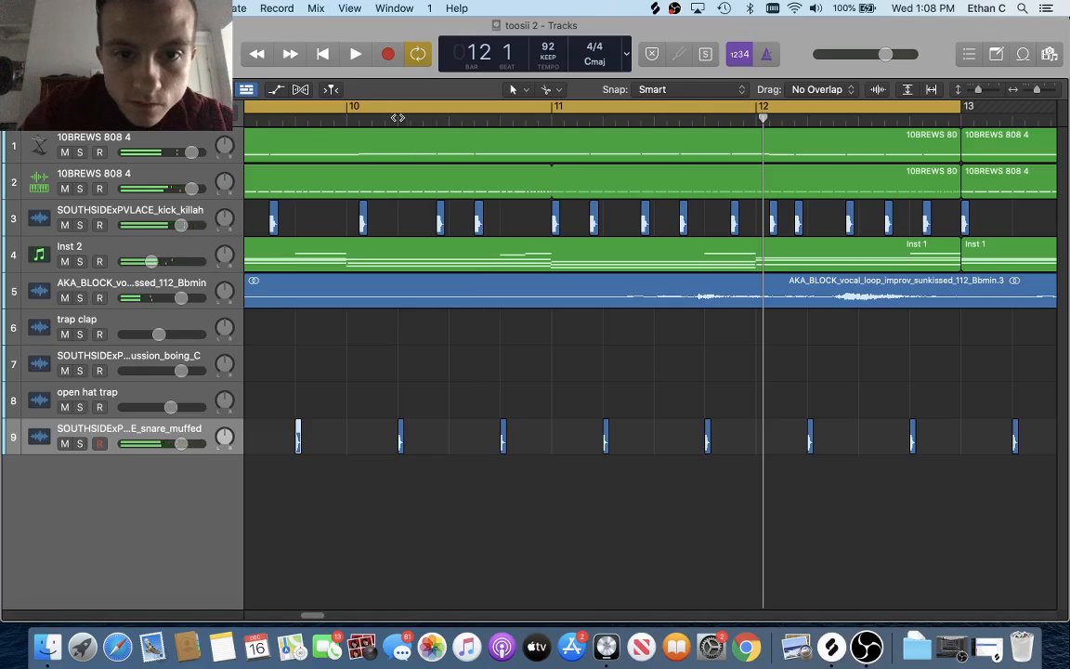
Paste an extra snare hit in bar 10 on the snare_muffed track, move it to position 10 3 2 1, and audition it.
drag(367, 121, 451, 123)
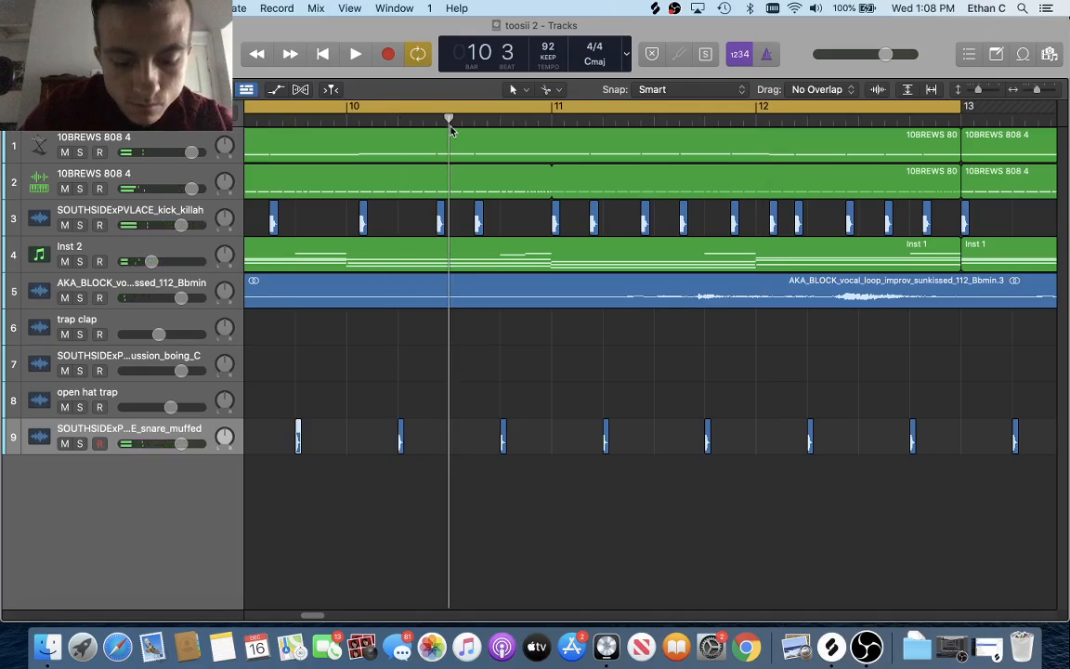
key(super+v)
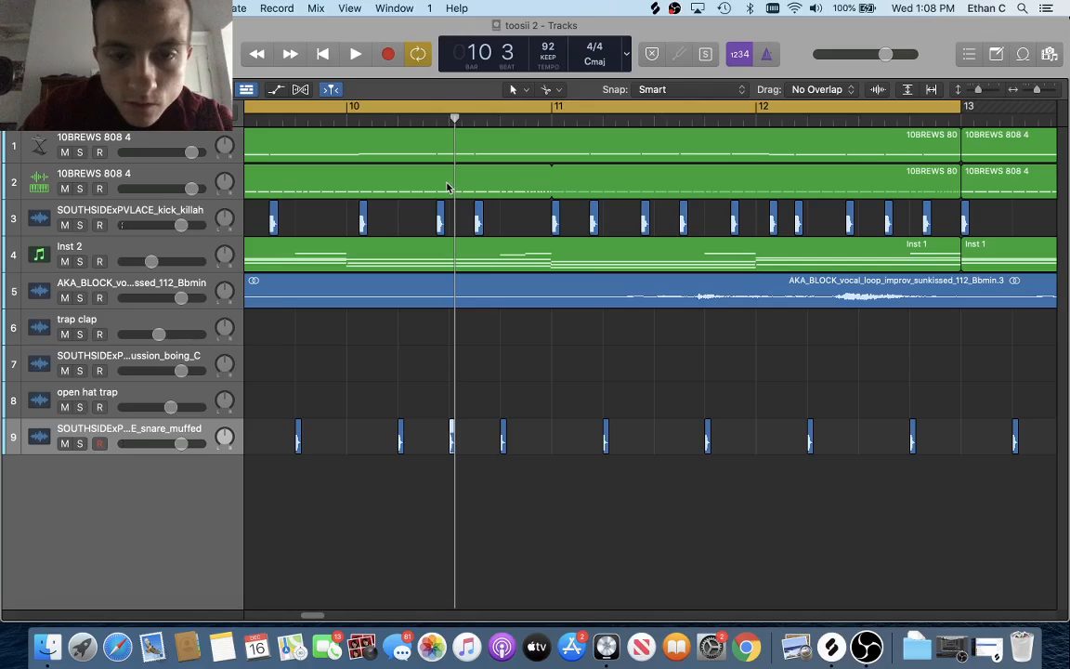
drag(450, 435, 459, 436)
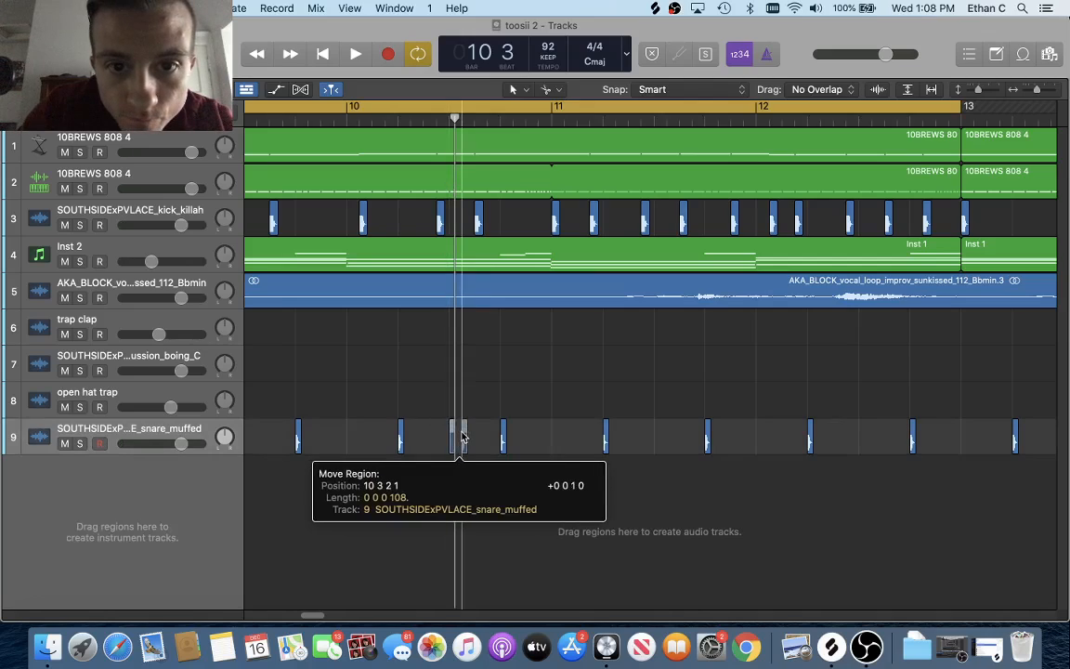
key(space)
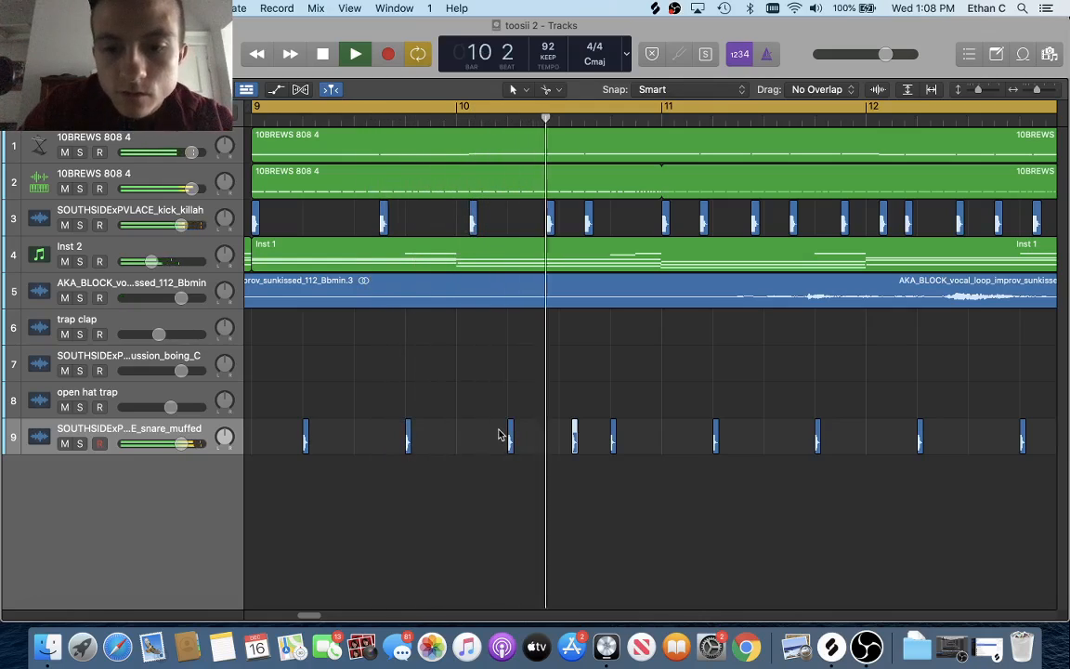
key(space)
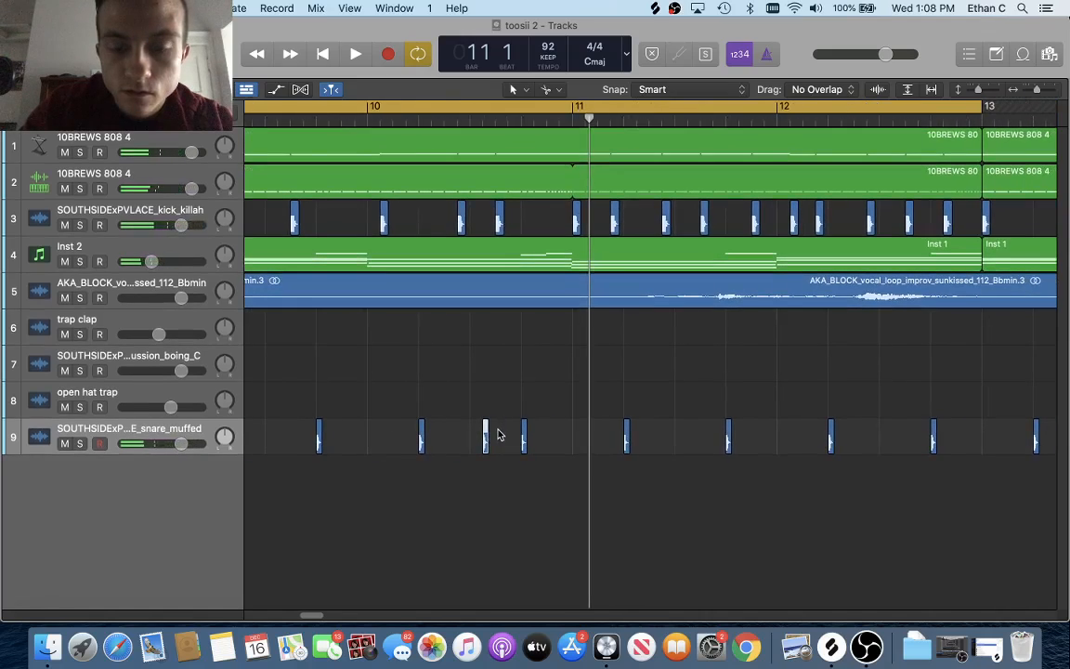
Paste another extra snare hit just after beat 3 of bar 12 on the snare_muffed track.
click(483, 122)
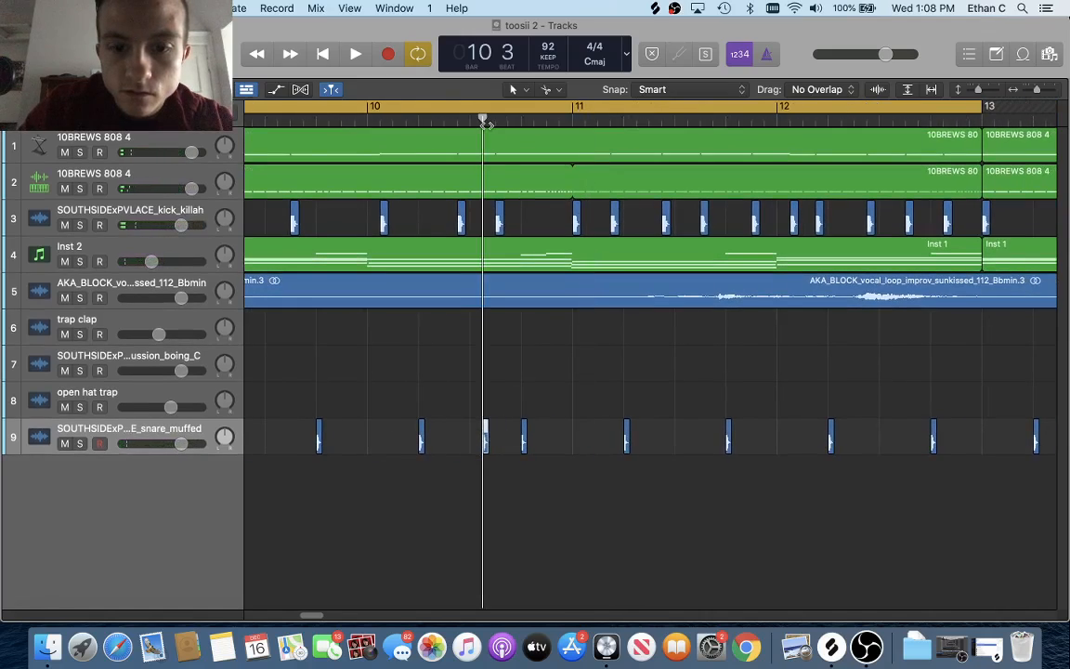
scroll(580, 206, left, 3)
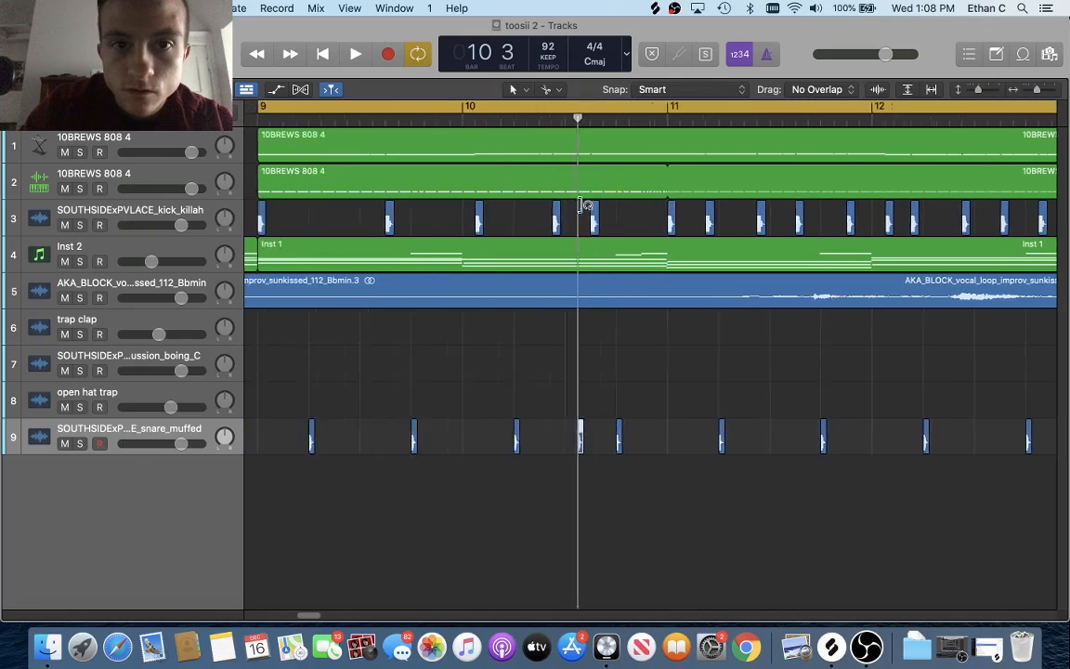
scroll(581, 208, right, 5)
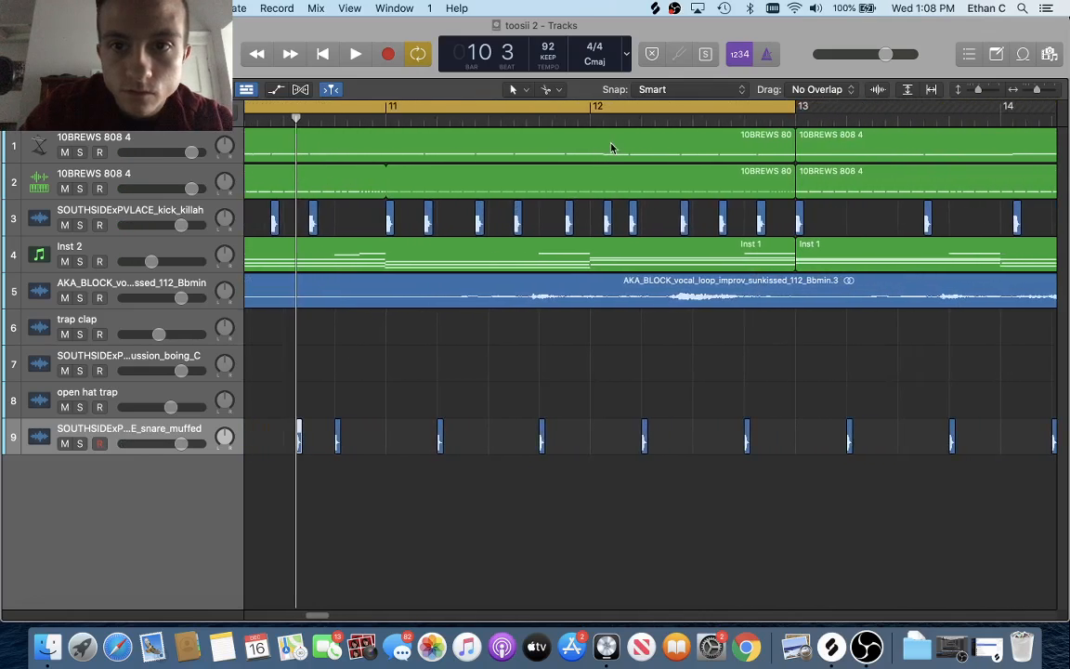
scroll(612, 161, left, 2)
scroll(614, 148, right, 2)
click(649, 118)
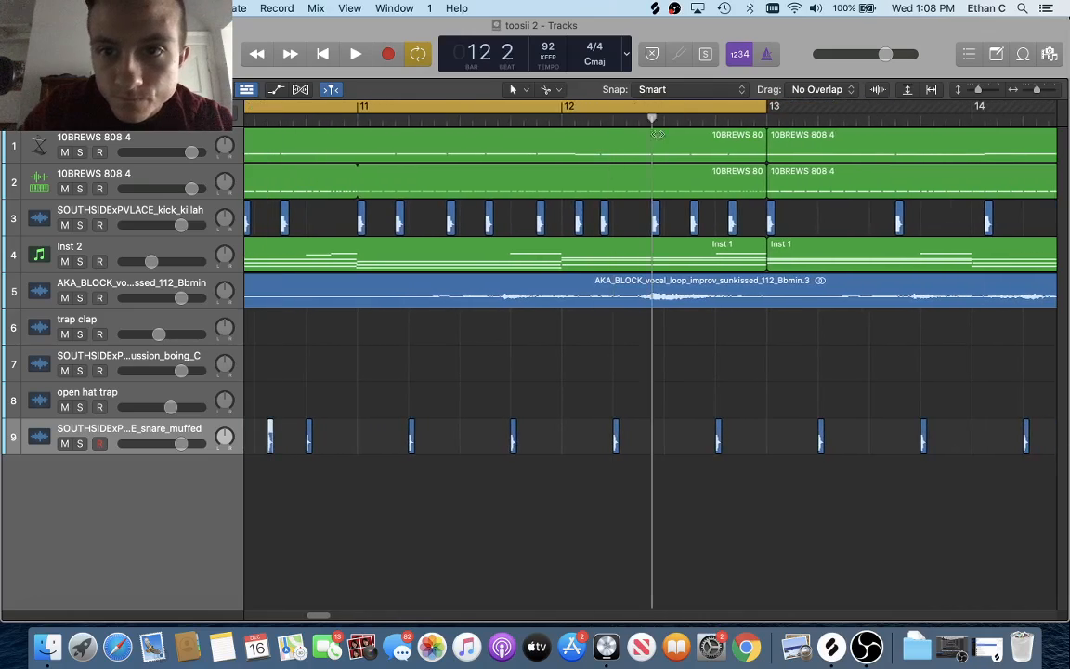
click(677, 118)
key(super+v)
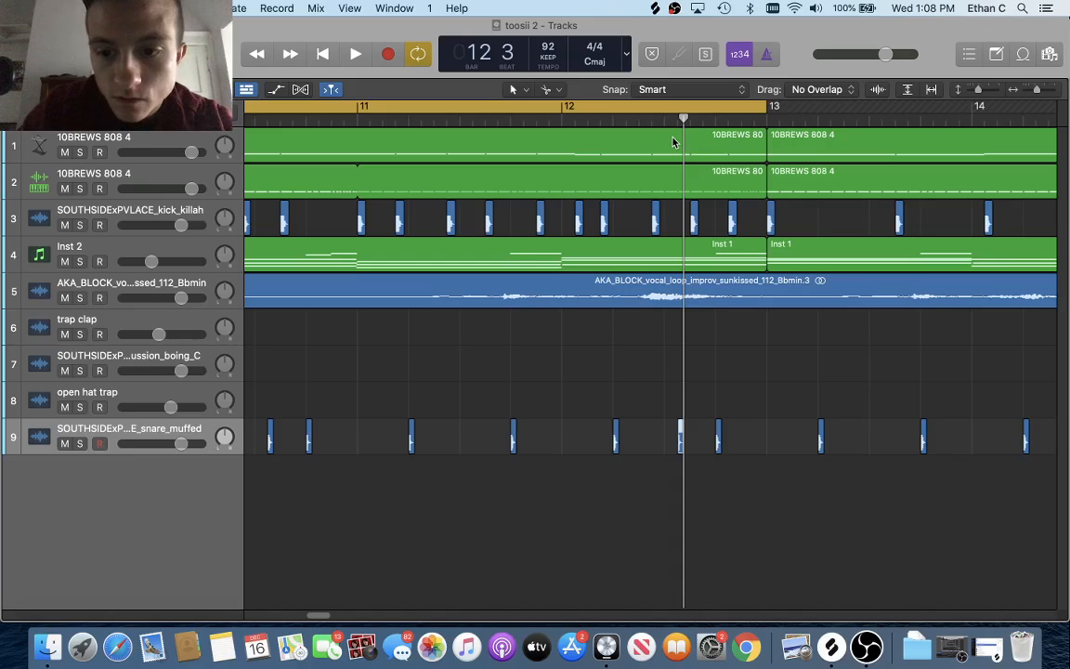
Delete all the snare regions from bar 13 to bar 17 on the snare_muffed track.
scroll(641, 307, right, 8)
scroll(571, 411, down, 5)
scroll(542, 462, down, 2)
scroll(547, 461, left, 4)
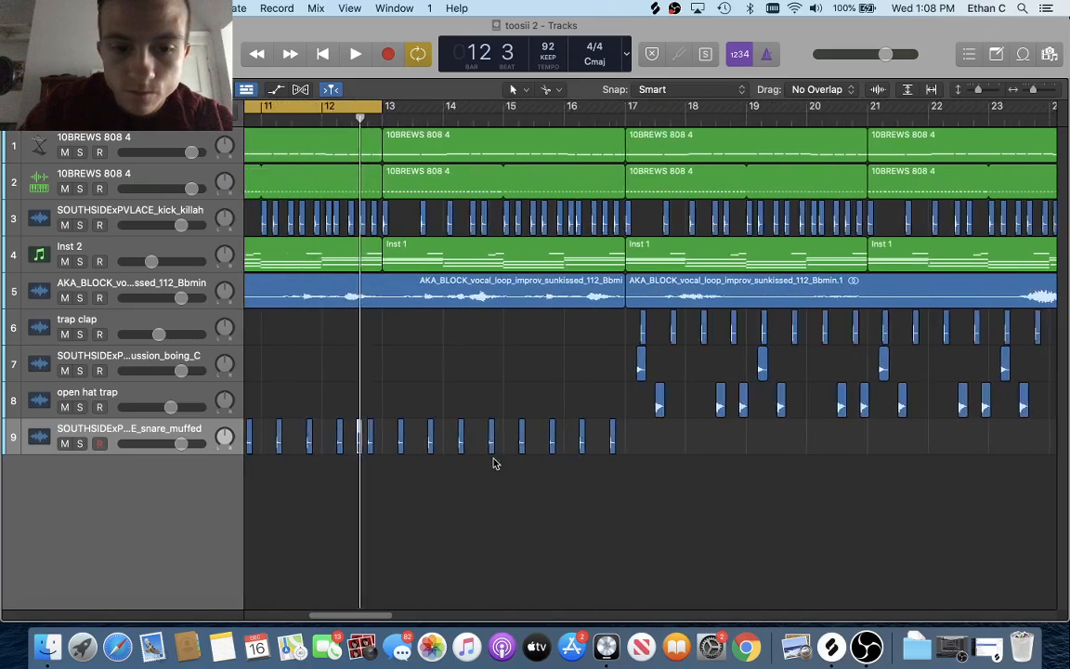
scroll(489, 448, up, 6)
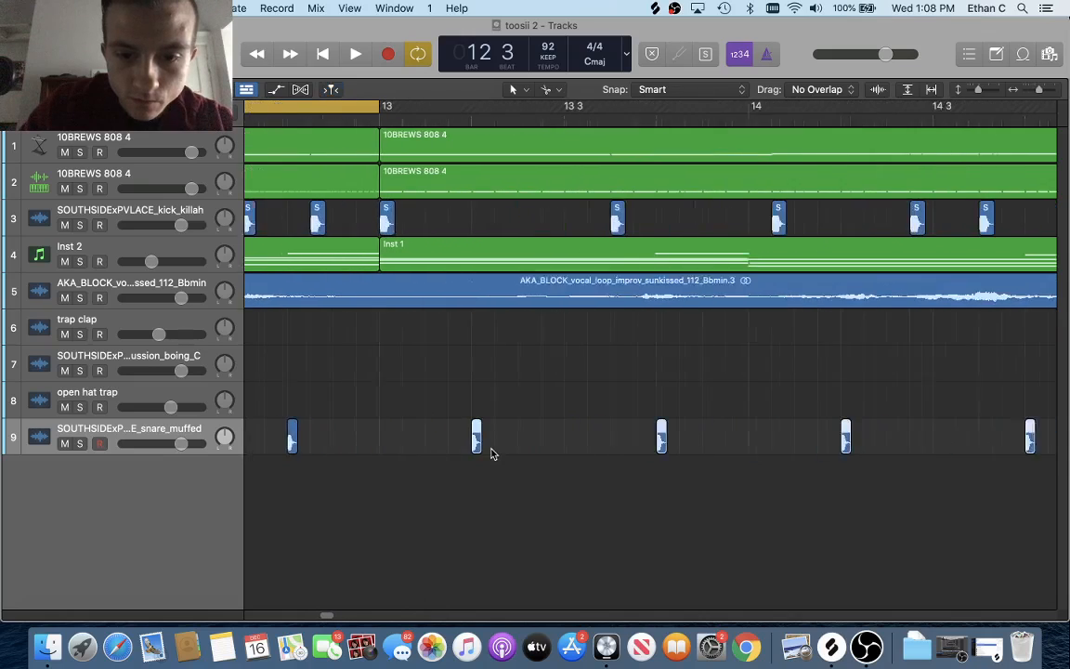
right_click(483, 438)
click(525, 357)
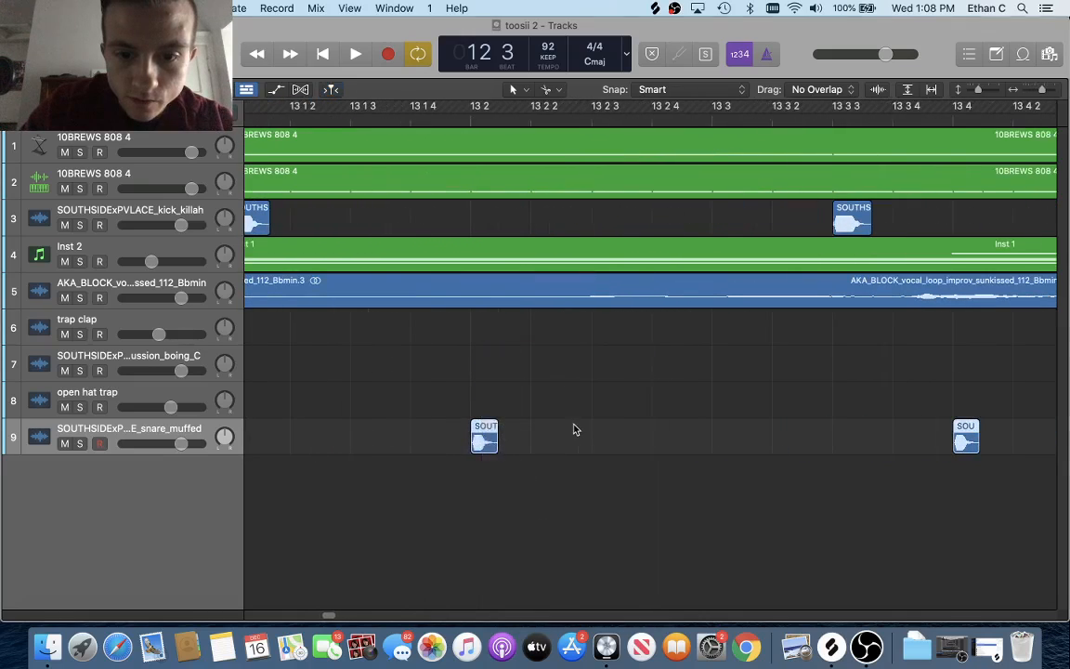
scroll(574, 429, down, 6)
scroll(571, 428, left, 8)
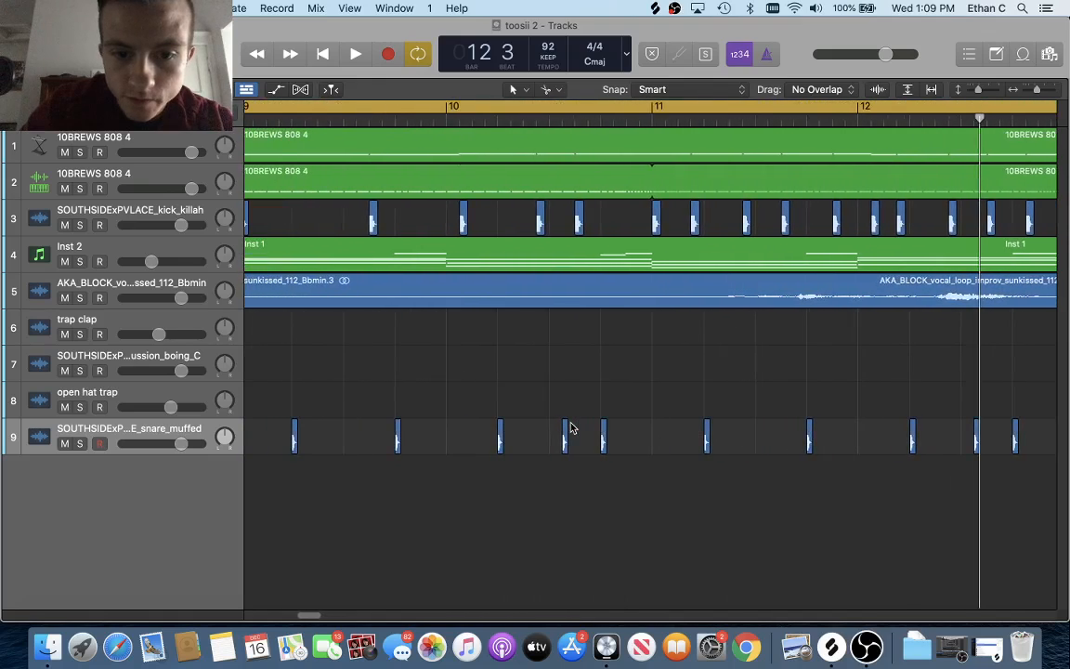
Play the bar 9 to 13 loop and replay bar 10 to check the added snare hits.
key(space)
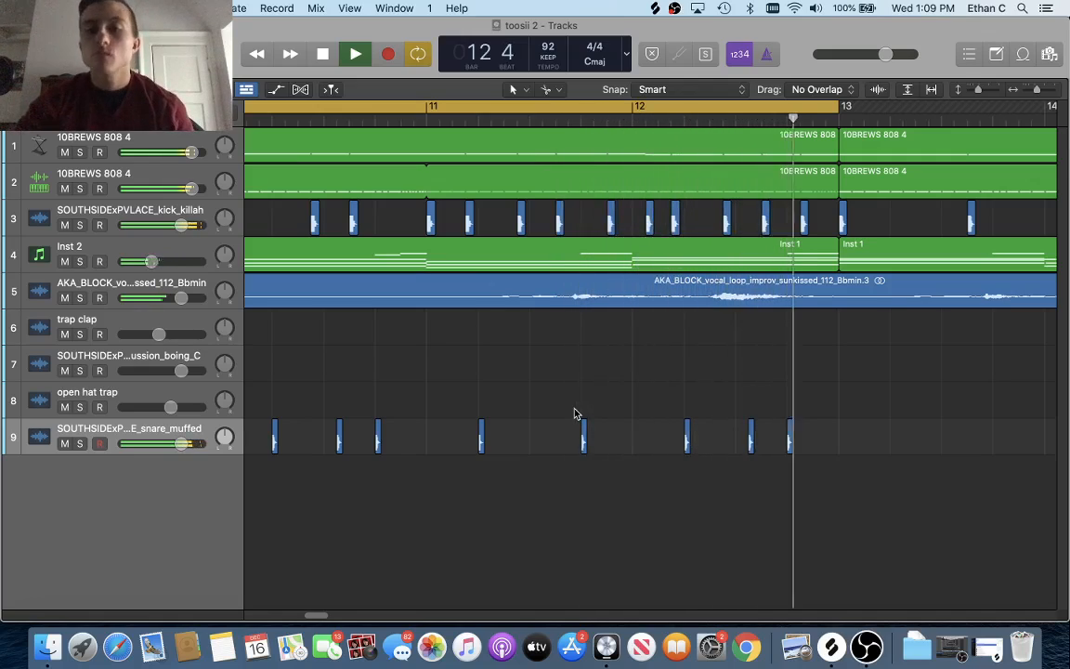
click(742, 117)
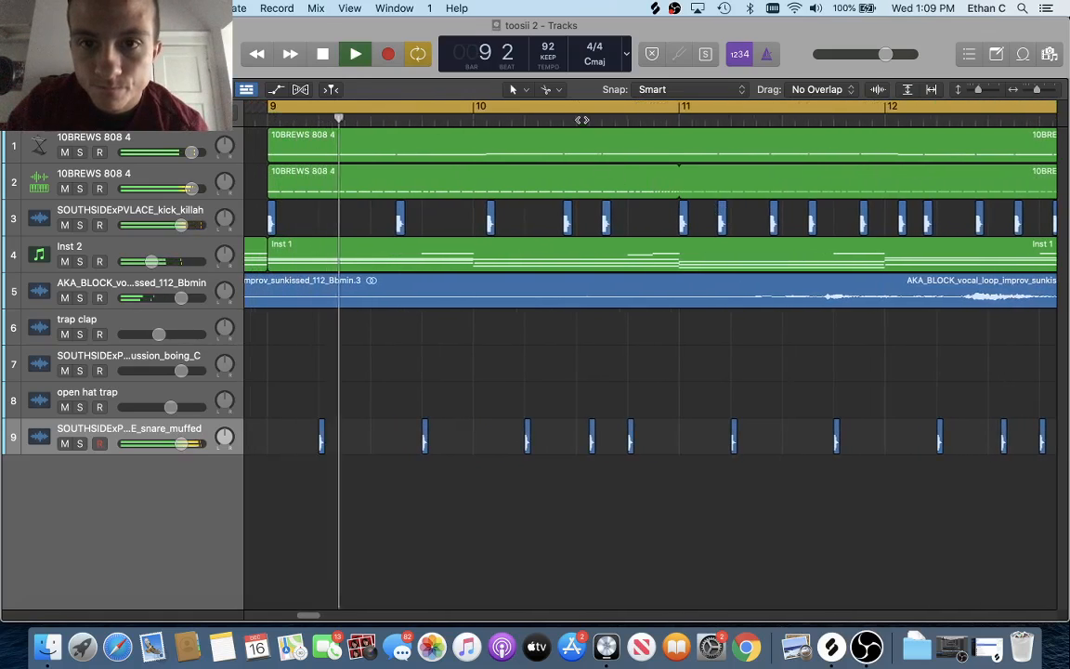
click(583, 120)
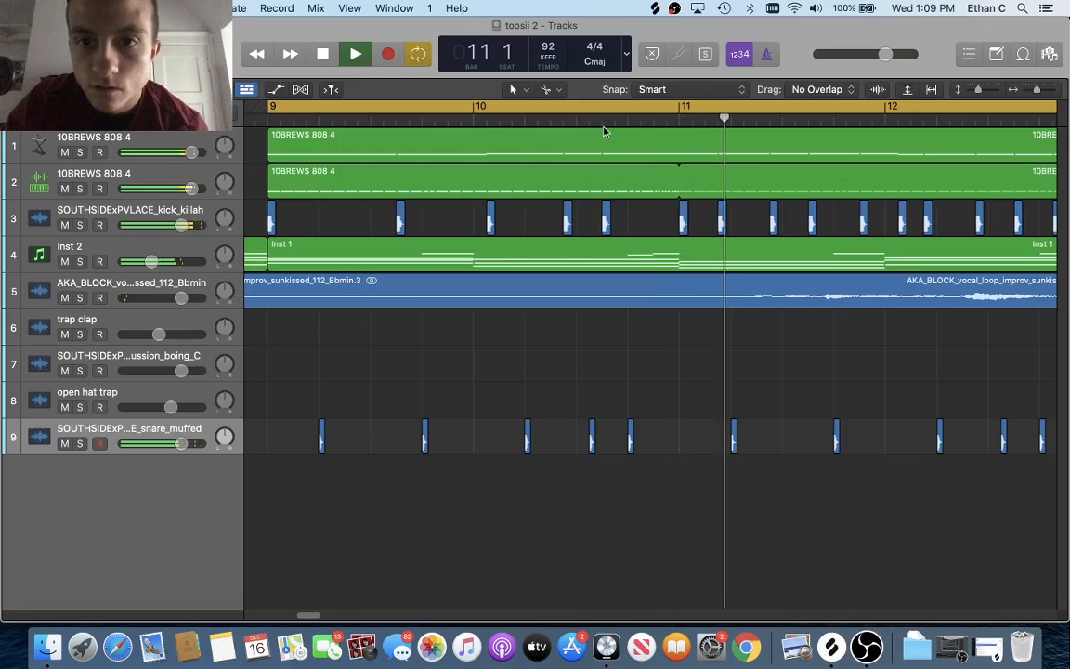
key(space)
Try an additional snare hit in beat 4 of bar 10 and audition it in the loop.
drag(633, 121, 655, 133)
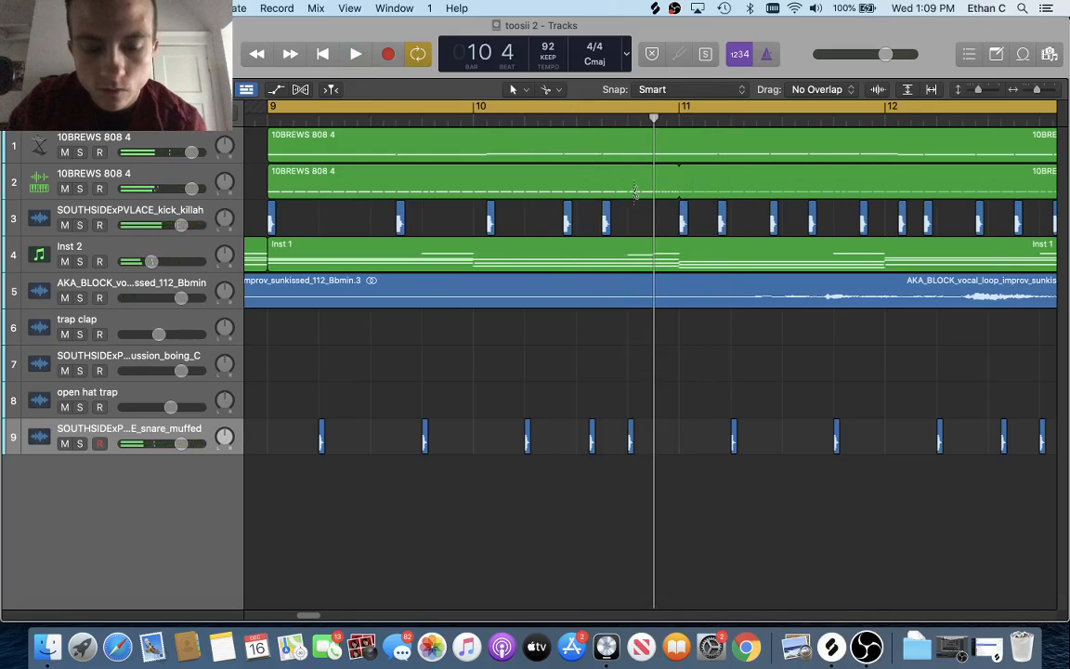
key(super+v)
key(super+z)
scroll(622, 311, left, 4)
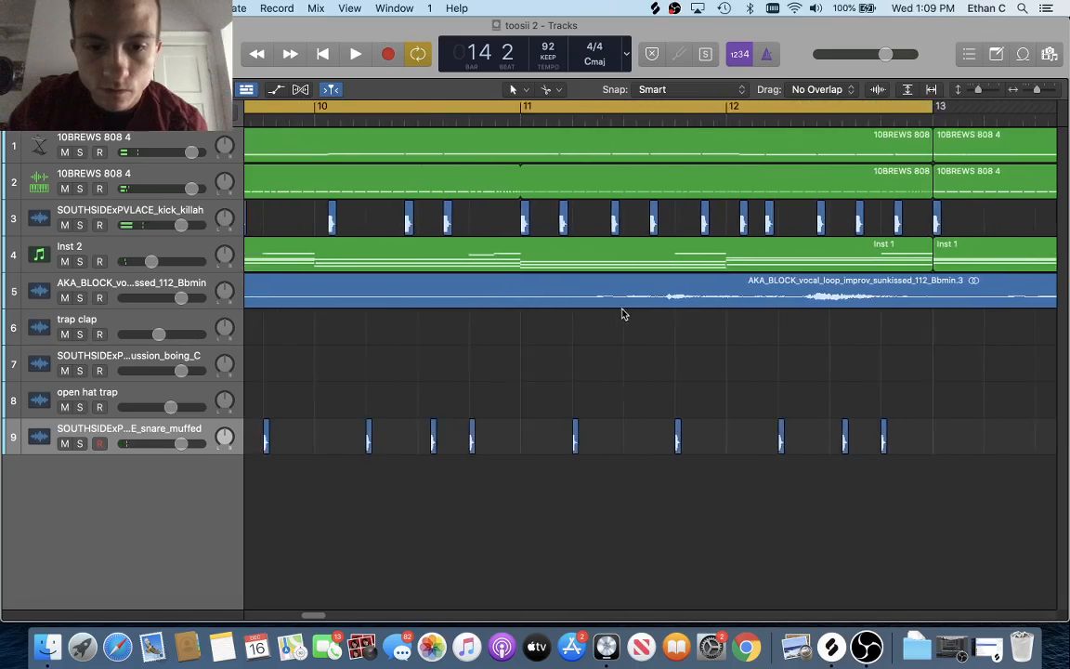
scroll(568, 359, left, 5)
scroll(558, 422, right, 2)
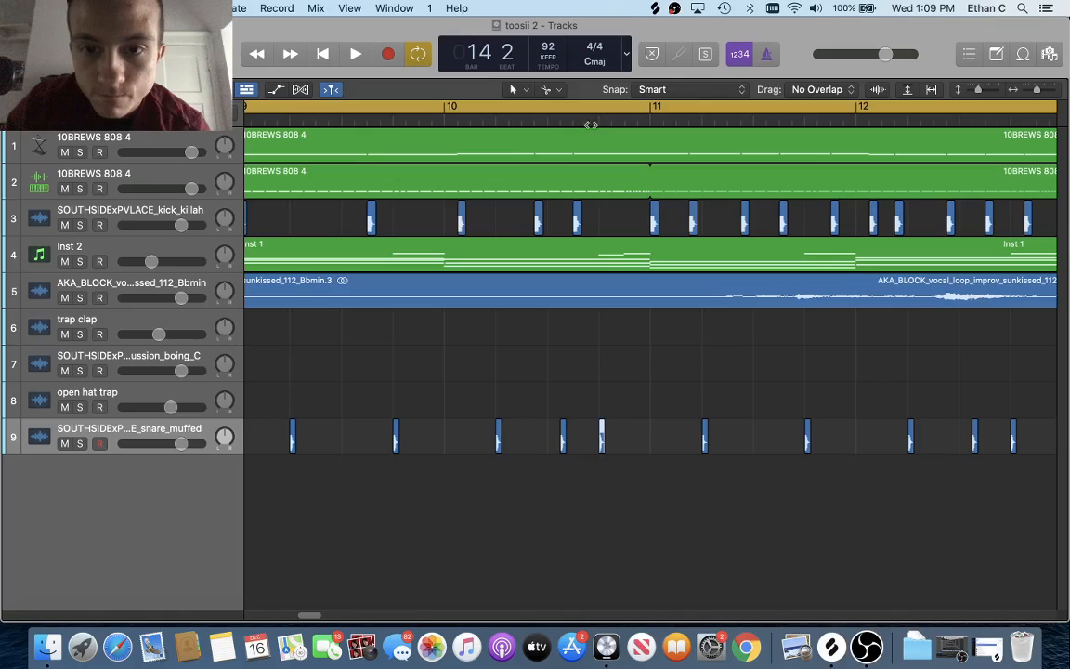
drag(590, 124, 624, 130)
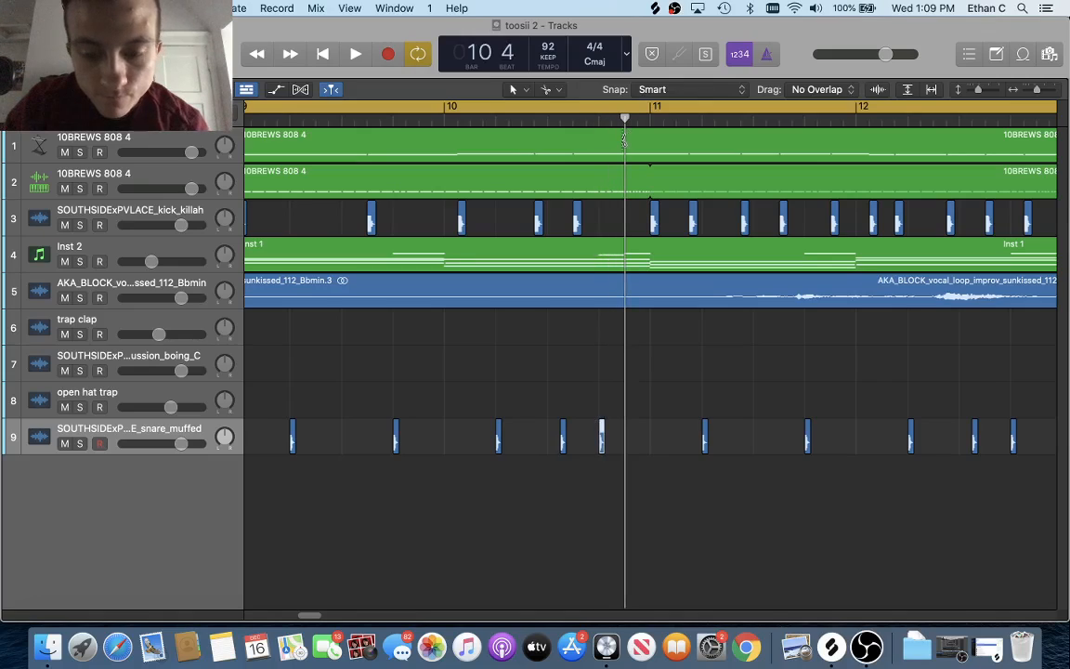
key(space)
click(548, 122)
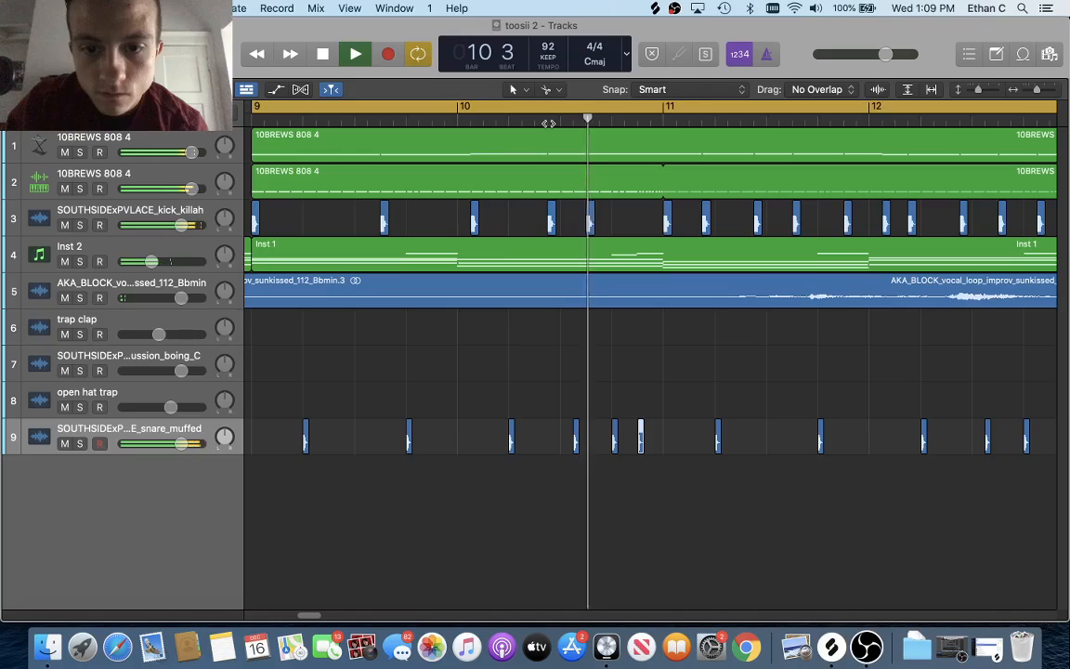
key(space)
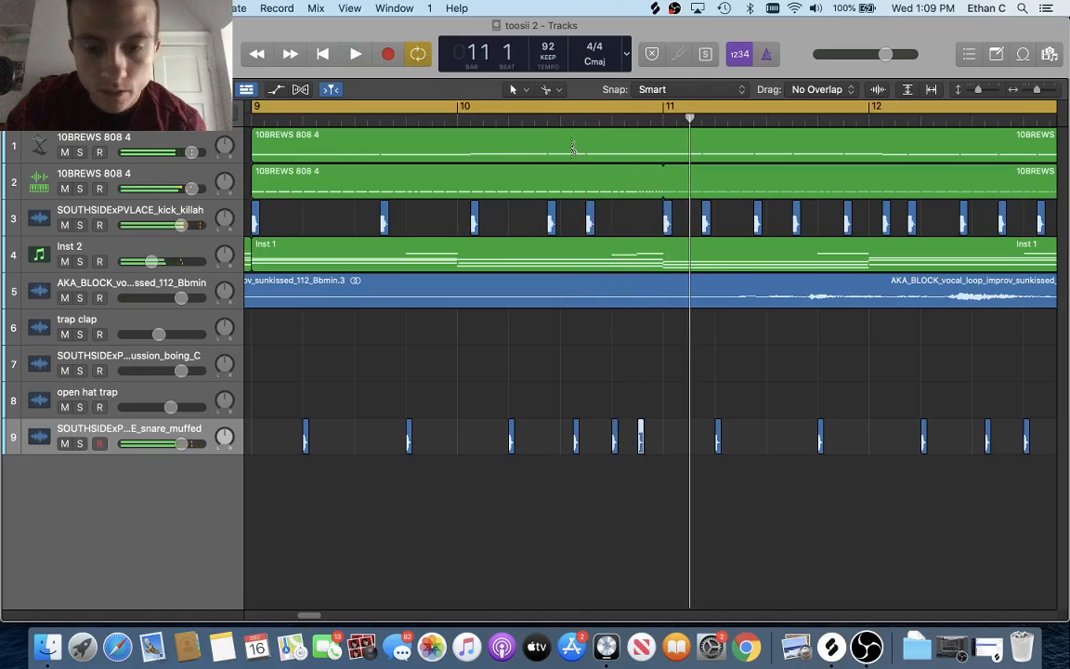
Play the looped section, replaying from bars 10 and 11, to evaluate the snare rhythm.
key(space)
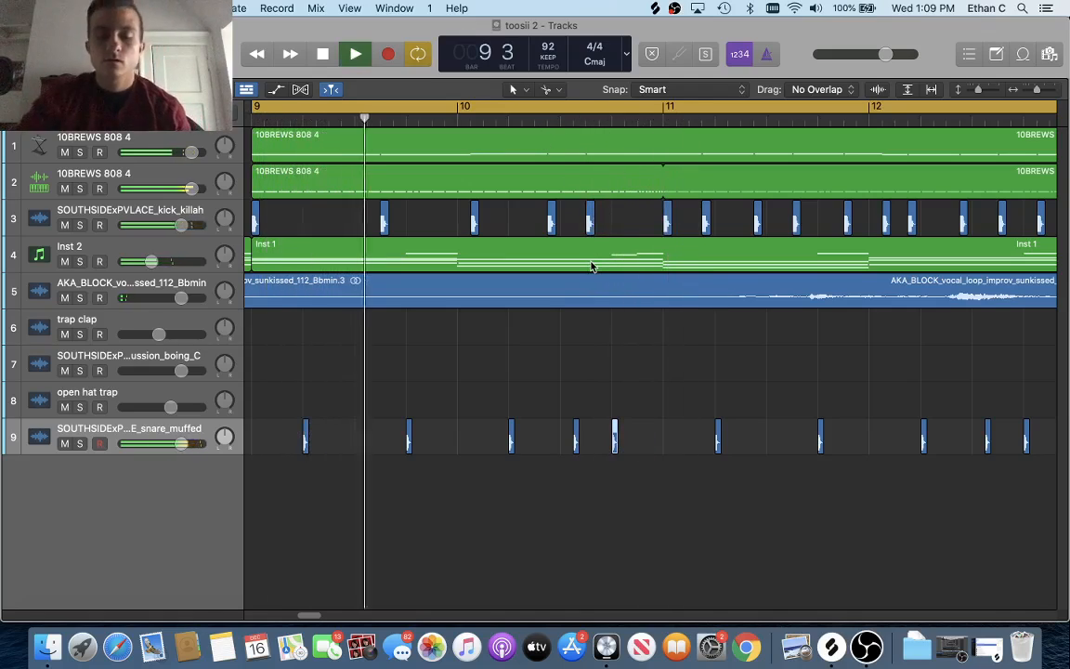
key(super+Left)
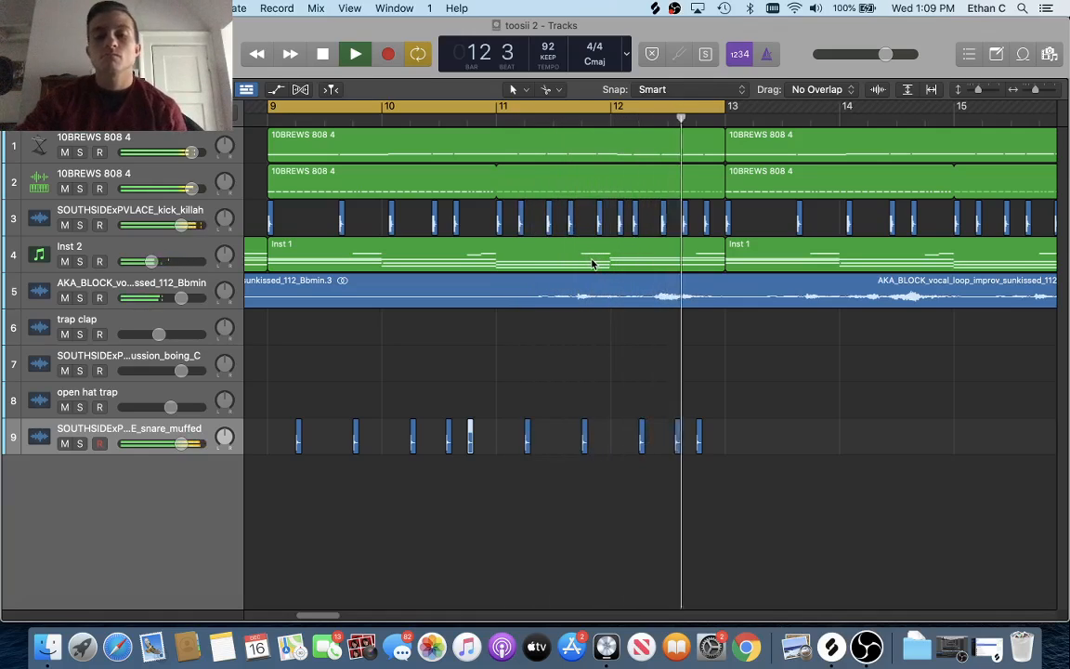
click(516, 123)
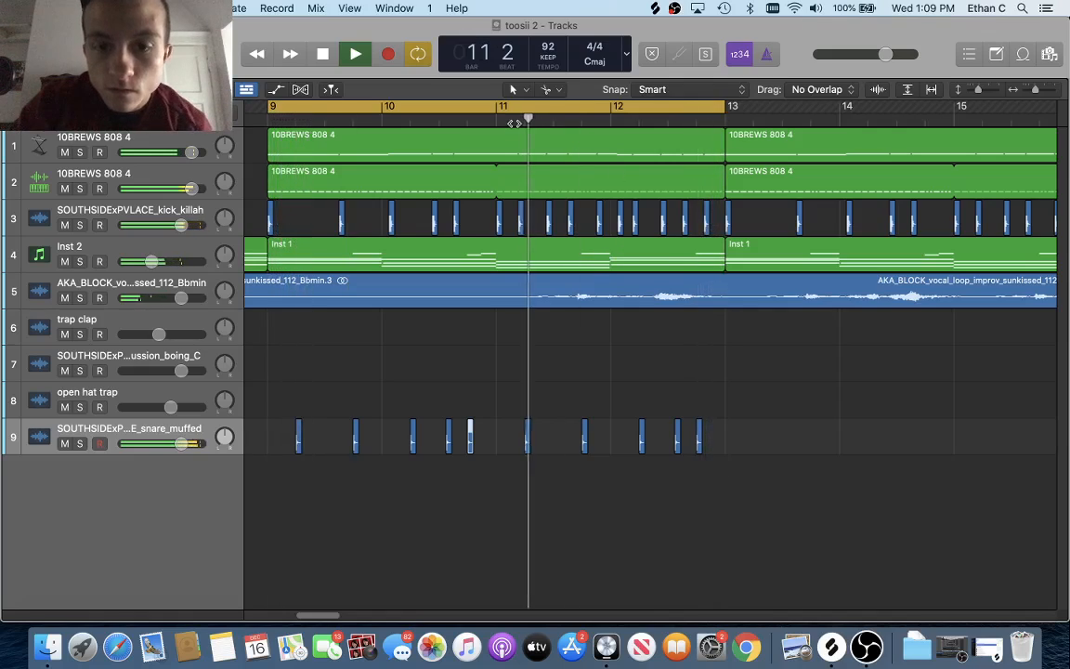
click(480, 123)
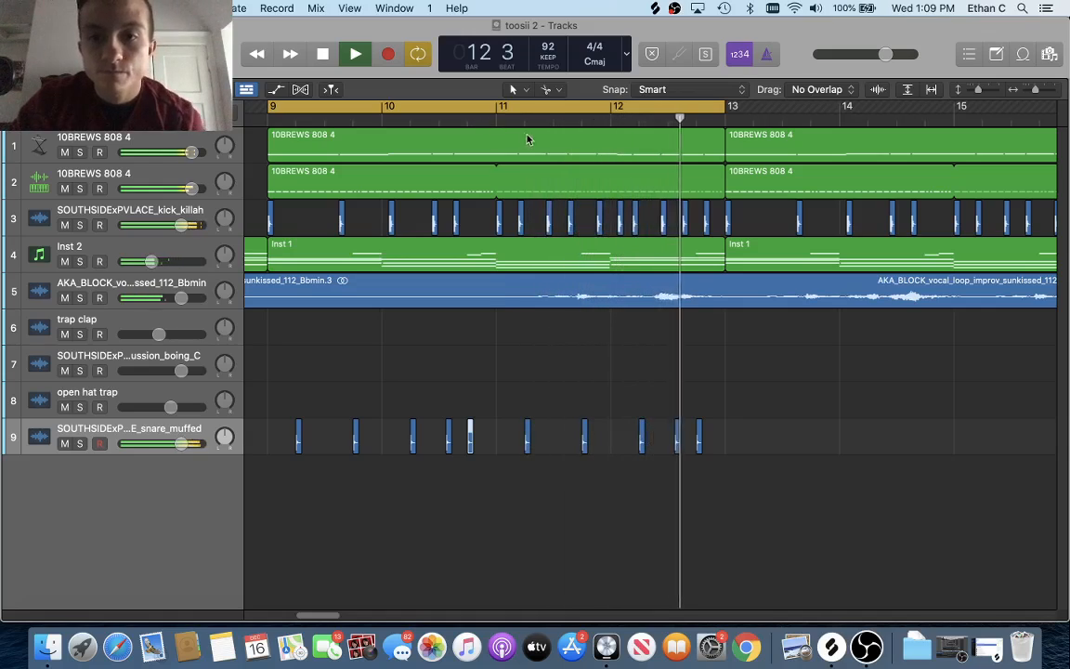
key(space)
Paste the copied snare hit just after beat 3 of bar 11 and play back the loop.
drag(624, 124, 447, 157)
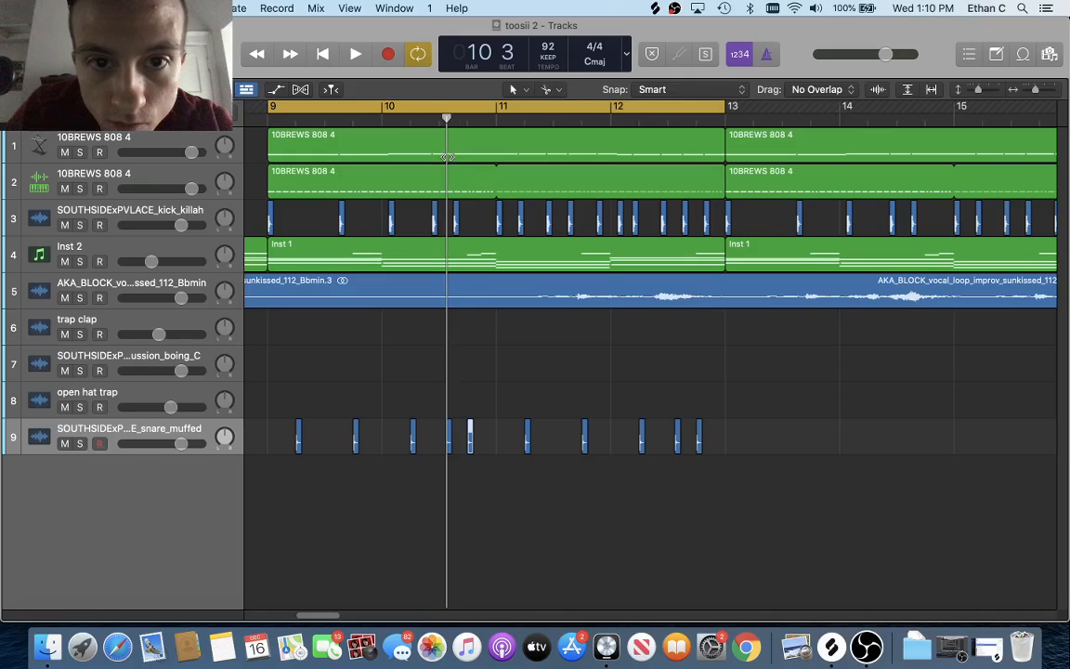
drag(446, 157, 558, 189)
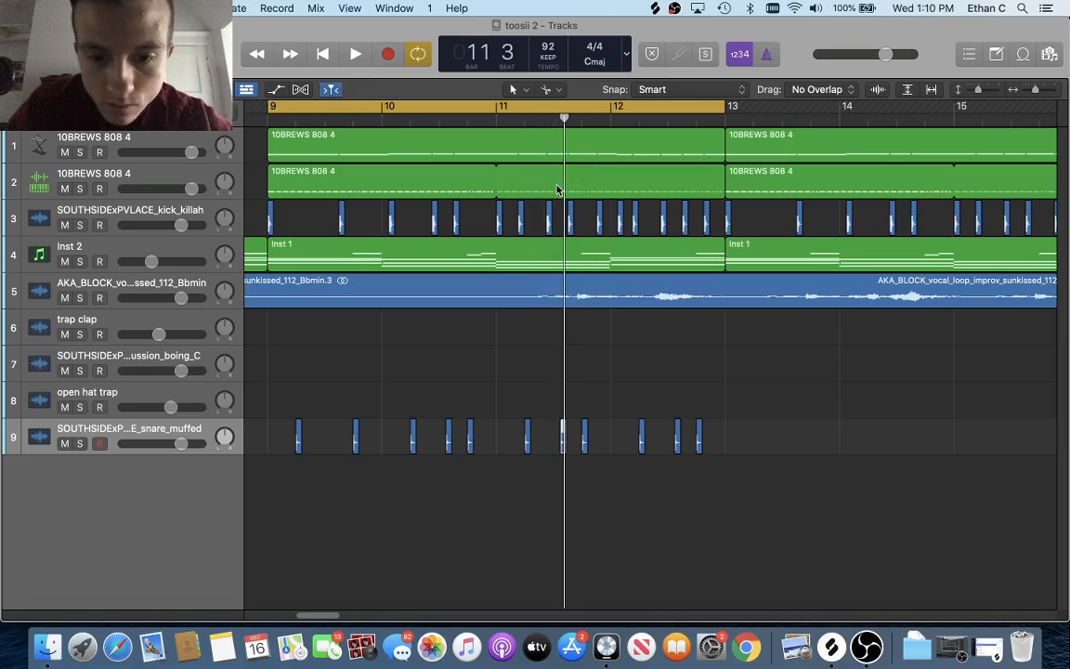
key(space)
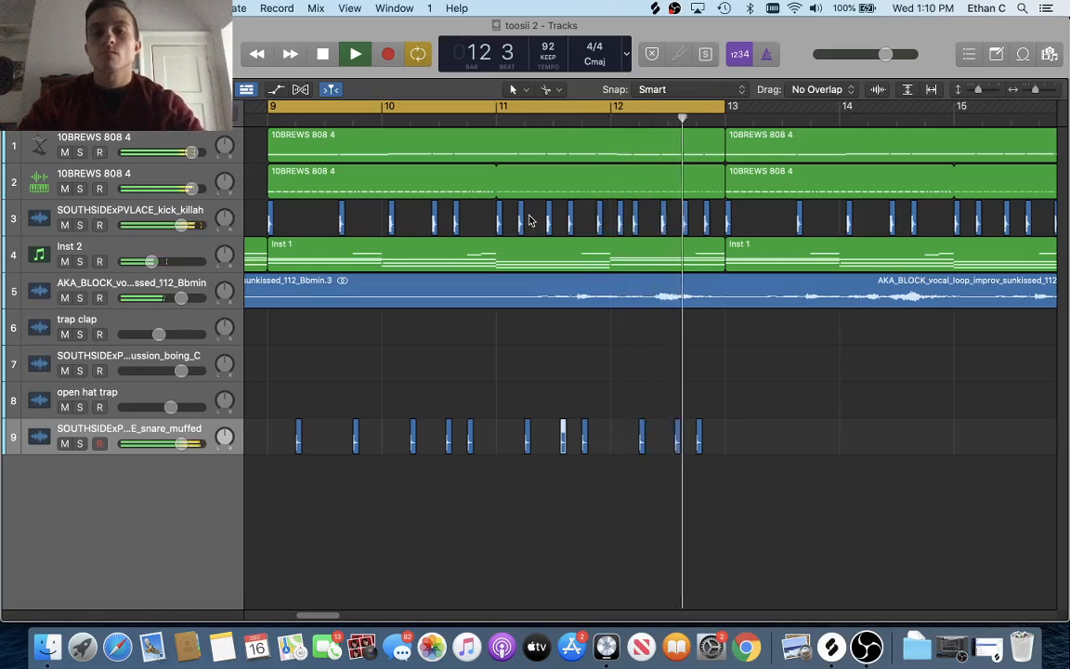
Copy all snare hits from bars 9 to 13 and paste them as the same pattern in bars 13 to 17.
key(space)
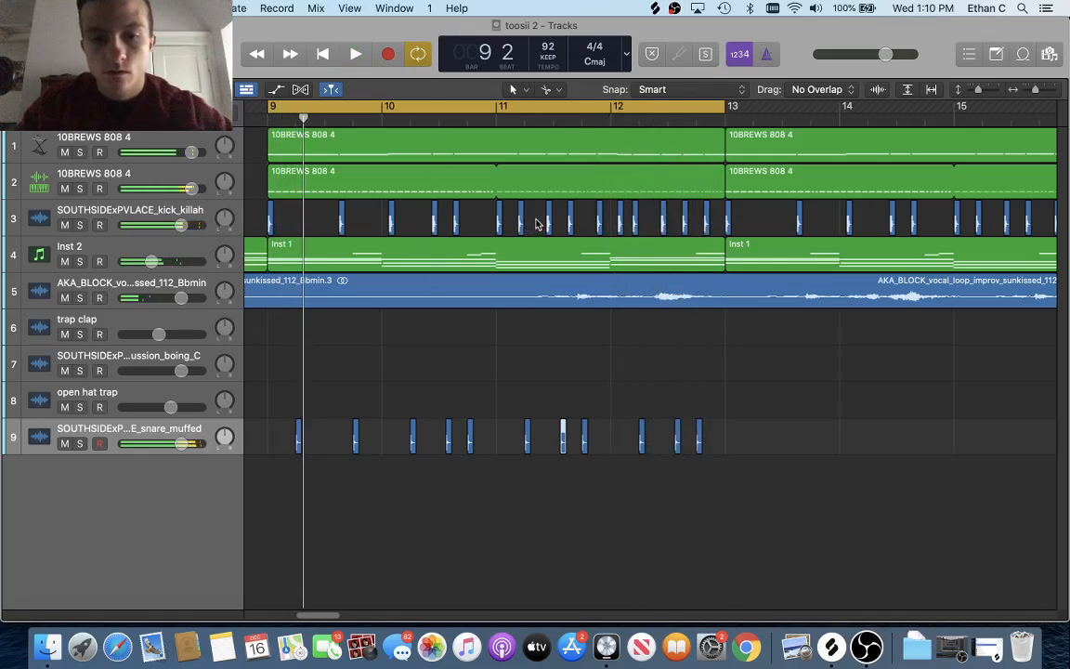
scroll(399, 447, down, 1)
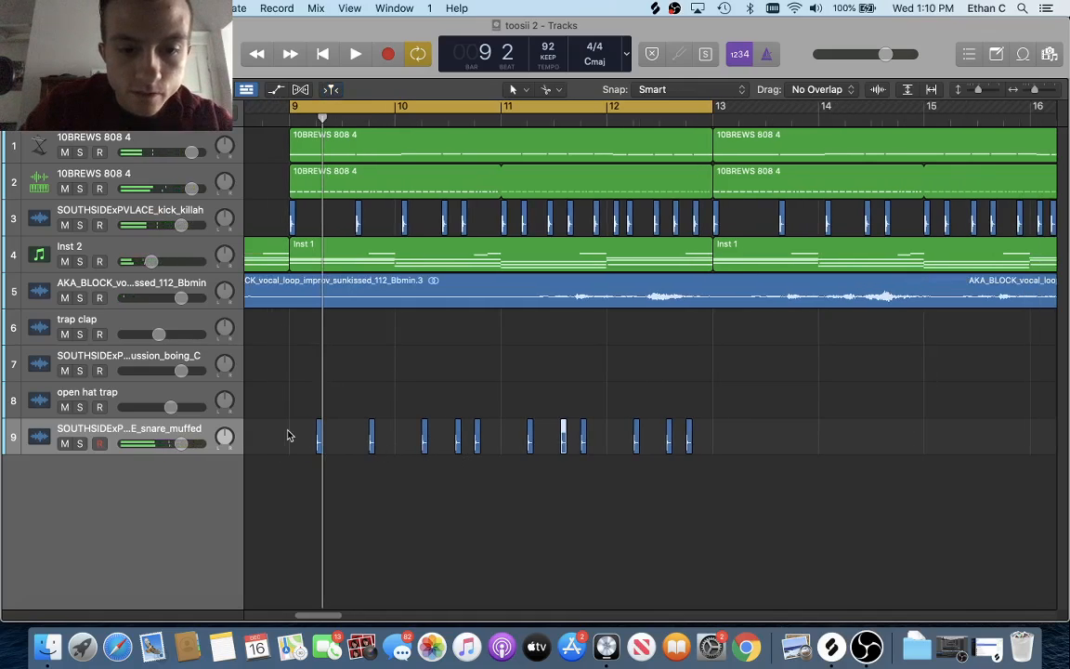
drag(287, 429, 871, 437)
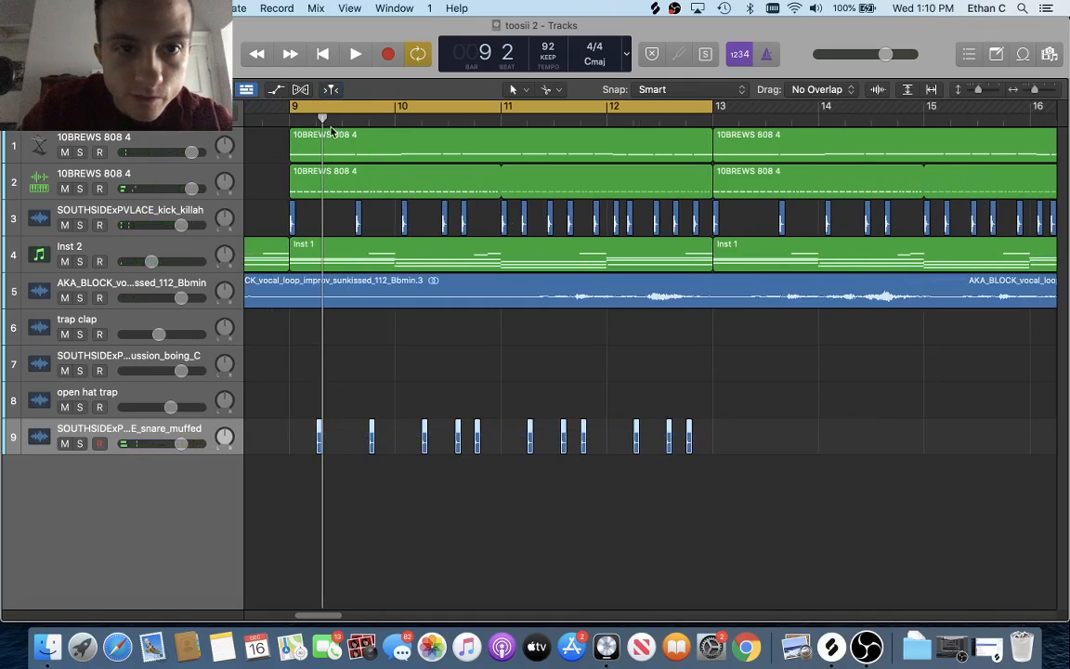
drag(323, 120, 307, 145)
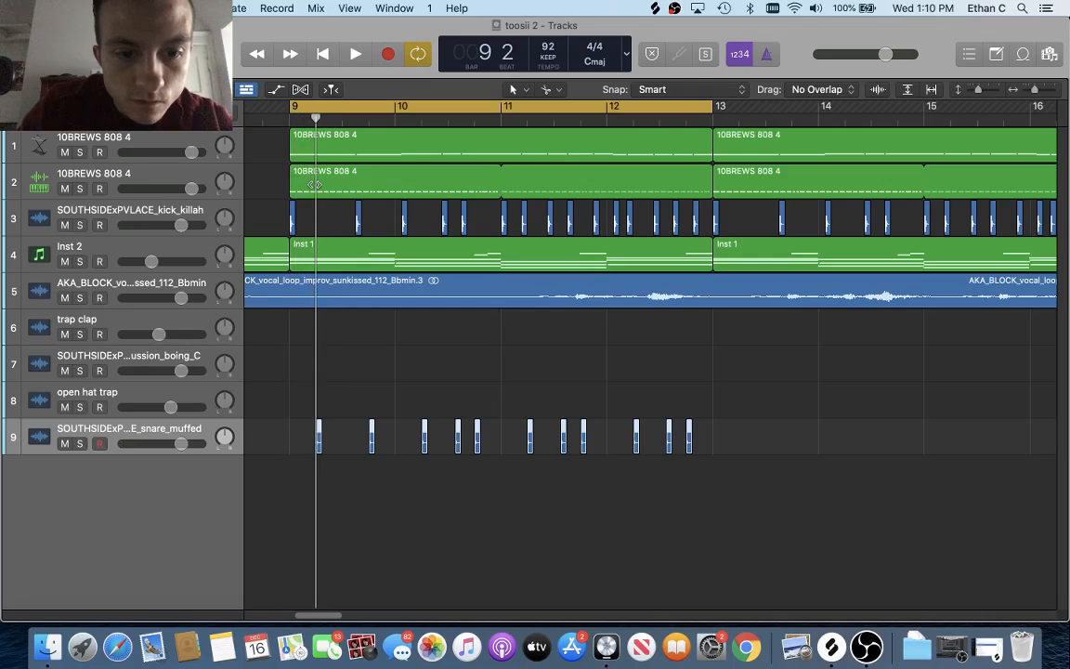
drag(315, 185, 589, 195)
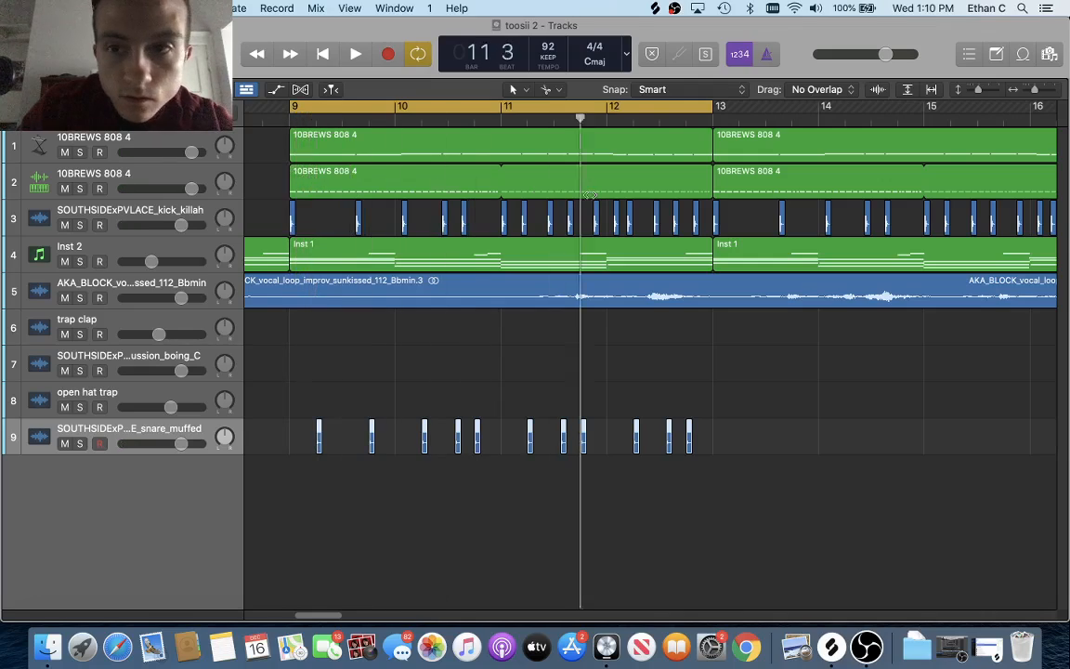
key(super+v)
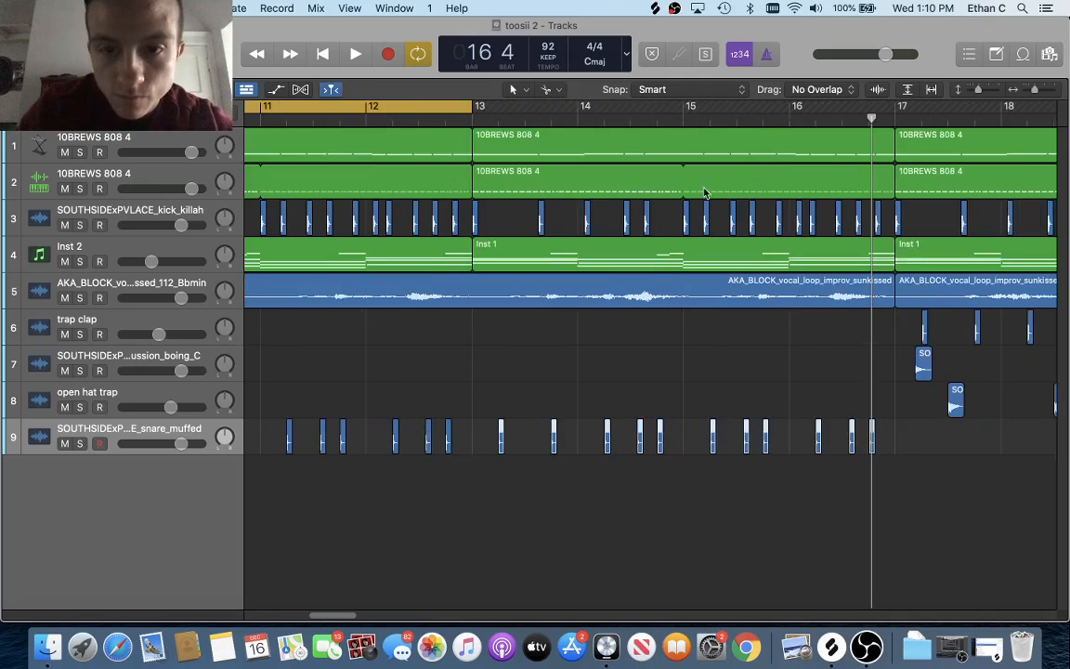
Extend the cycle range to bar 17, play it, and raise the two 808 tracks to 5.0 and 4.0 dB.
scroll(467, 155, down, 5)
drag(492, 109, 650, 198)
key(space)
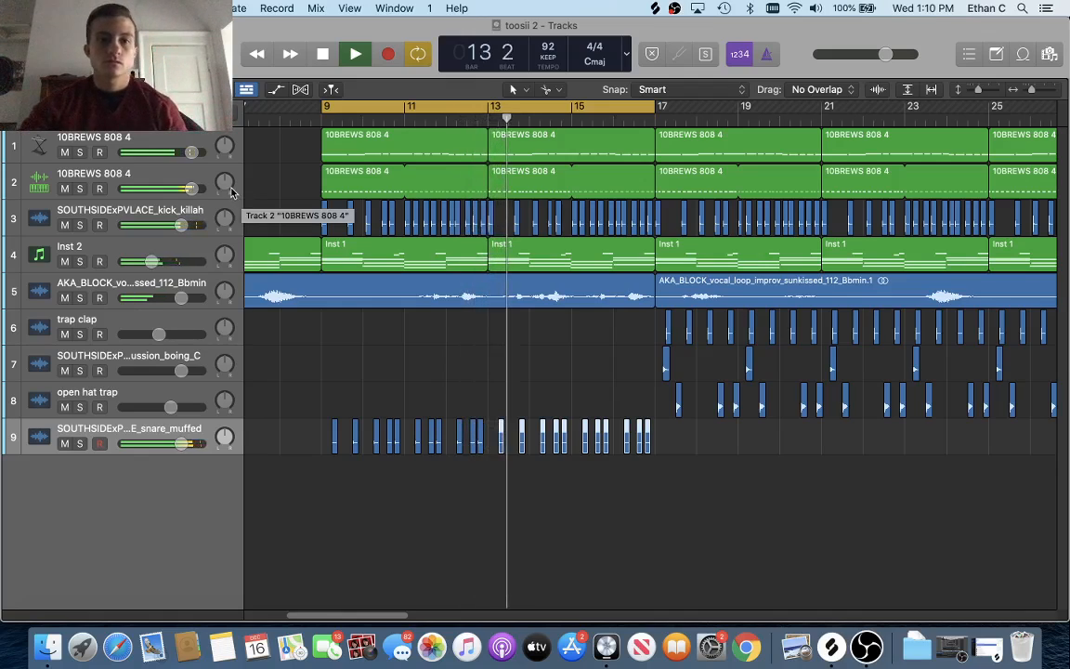
drag(191, 153, 195, 190)
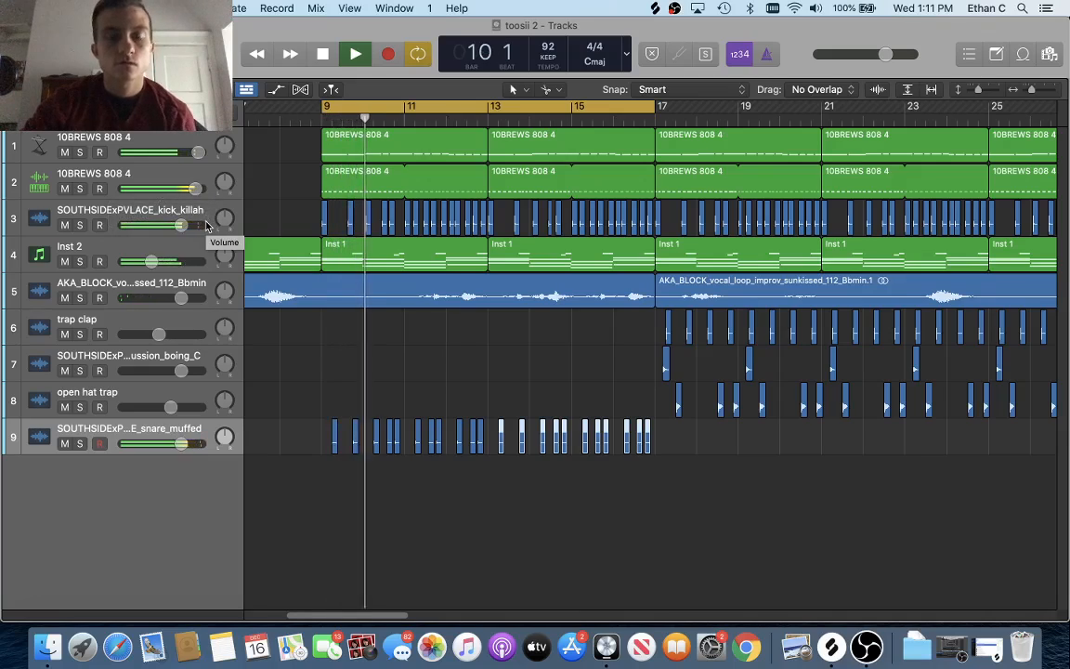
Insert FF Pro-Q 3 as the first audio effect on the Inst 2 track and load its low cut preset.
click(160, 246)
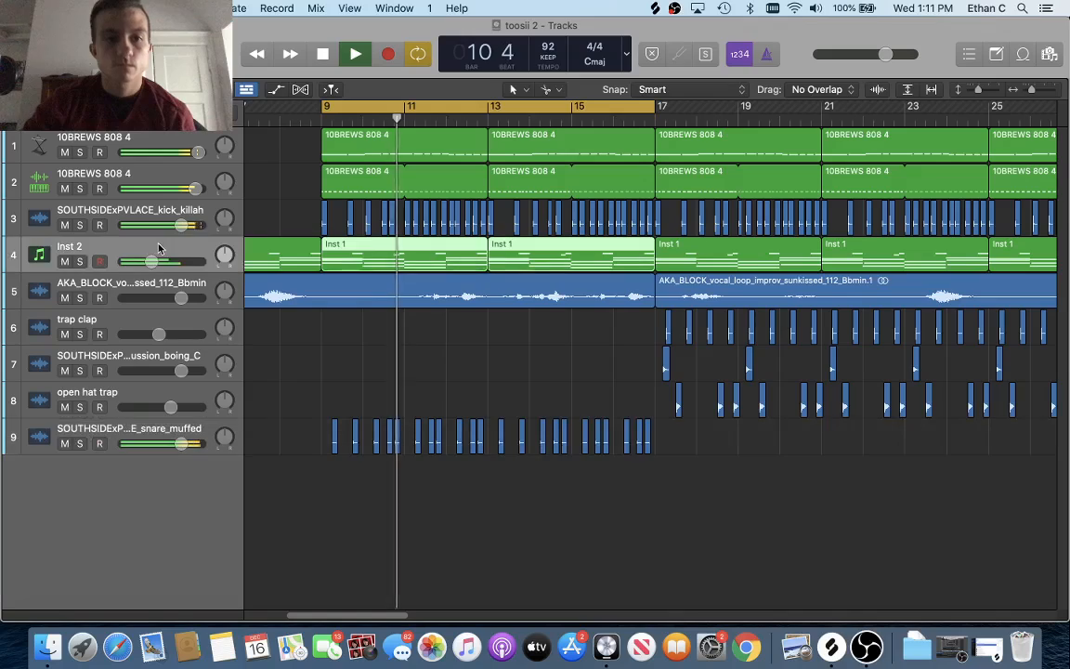
key(x)
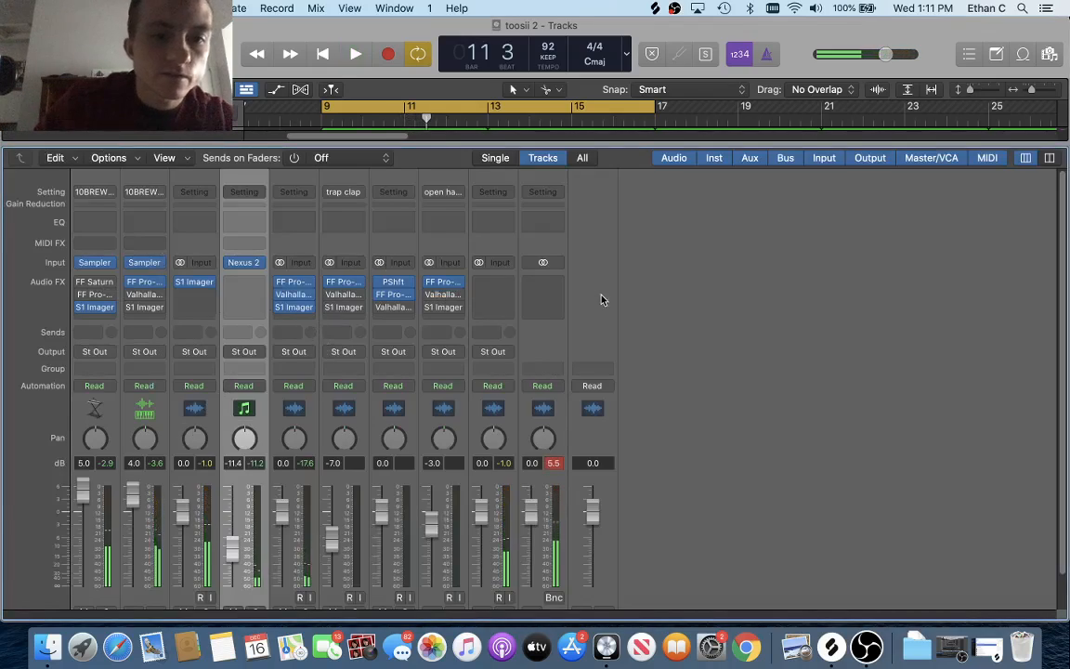
click(247, 290)
mouse_move(298, 345)
click(368, 341)
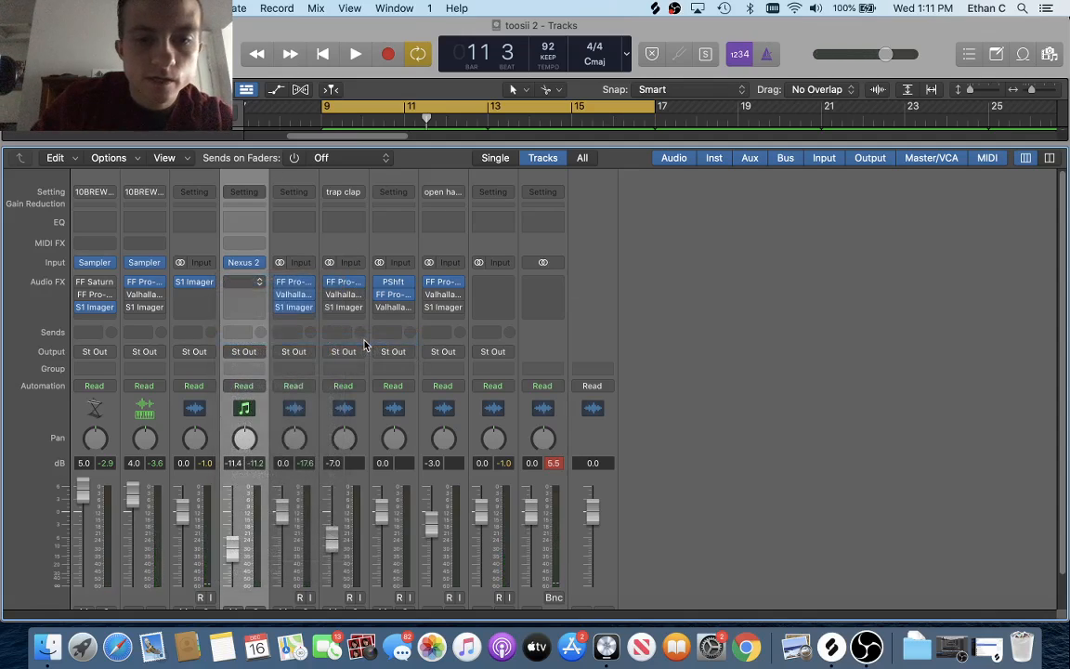
click(441, 158)
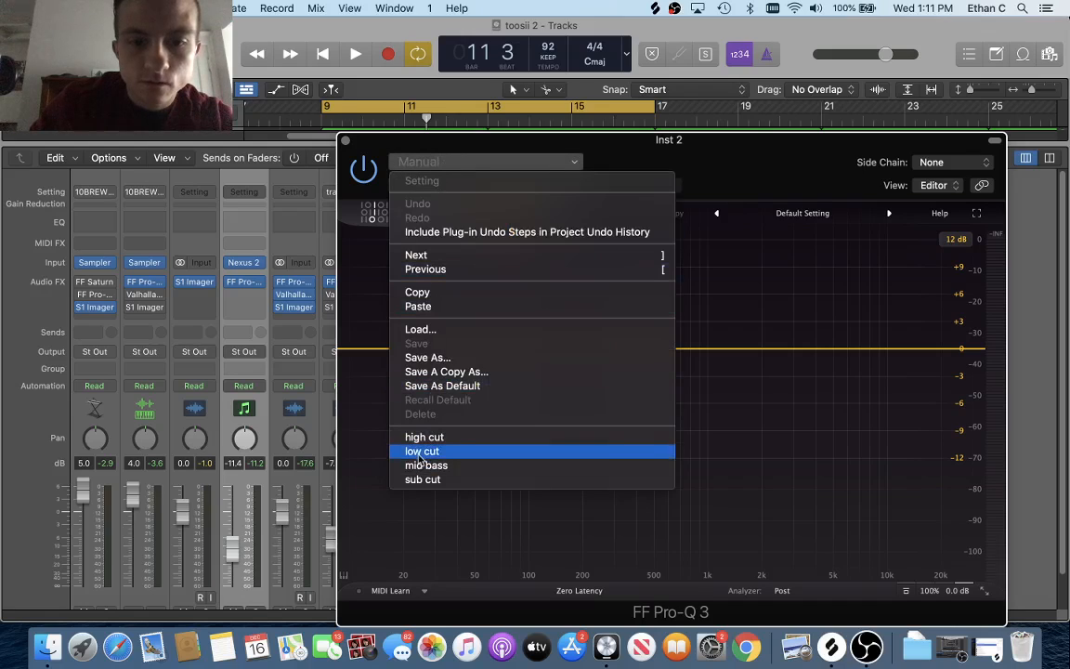
click(422, 408)
Add a 12 dB/oct high cut band at about 2990 Hz to the Inst 2 equalizer and audition it.
key(space)
key(space)
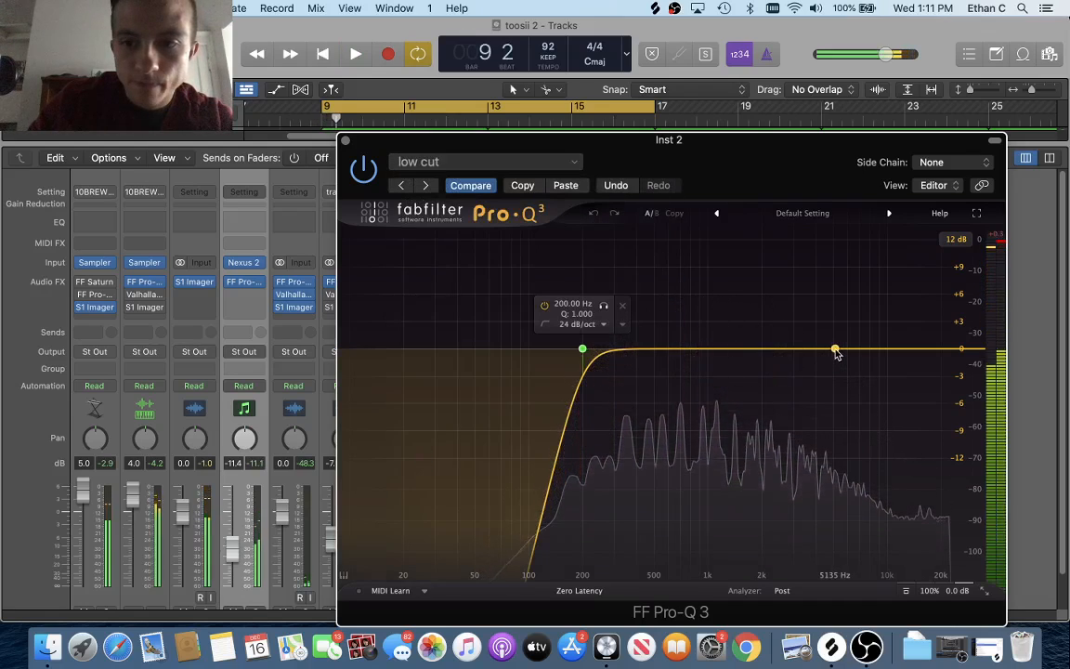
click(835, 349)
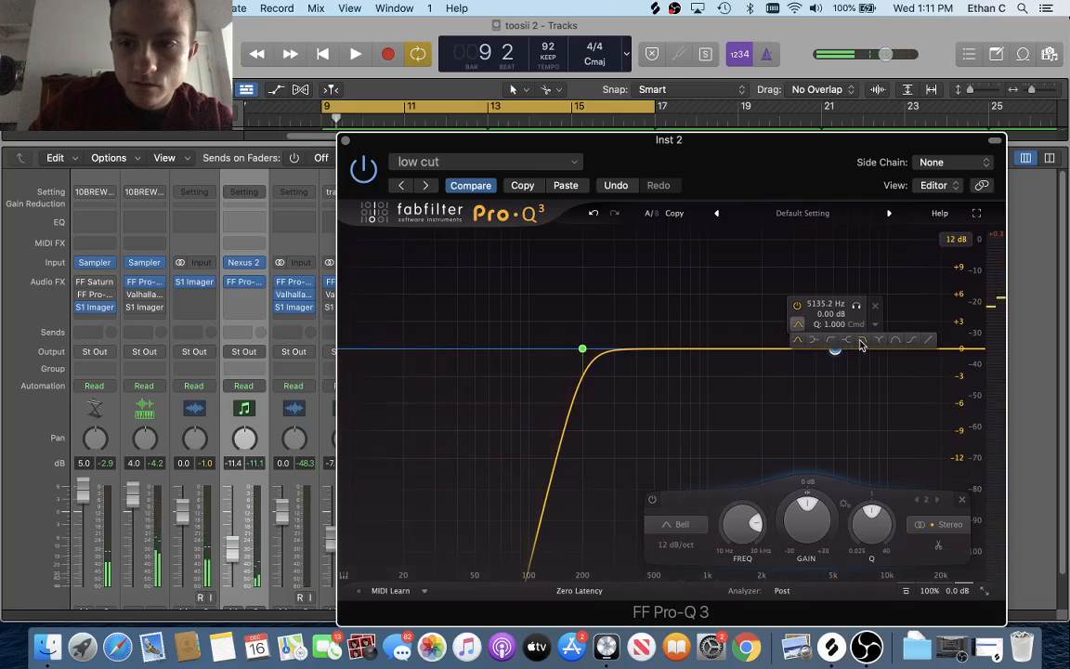
click(862, 341)
drag(834, 349, 795, 347)
key(space)
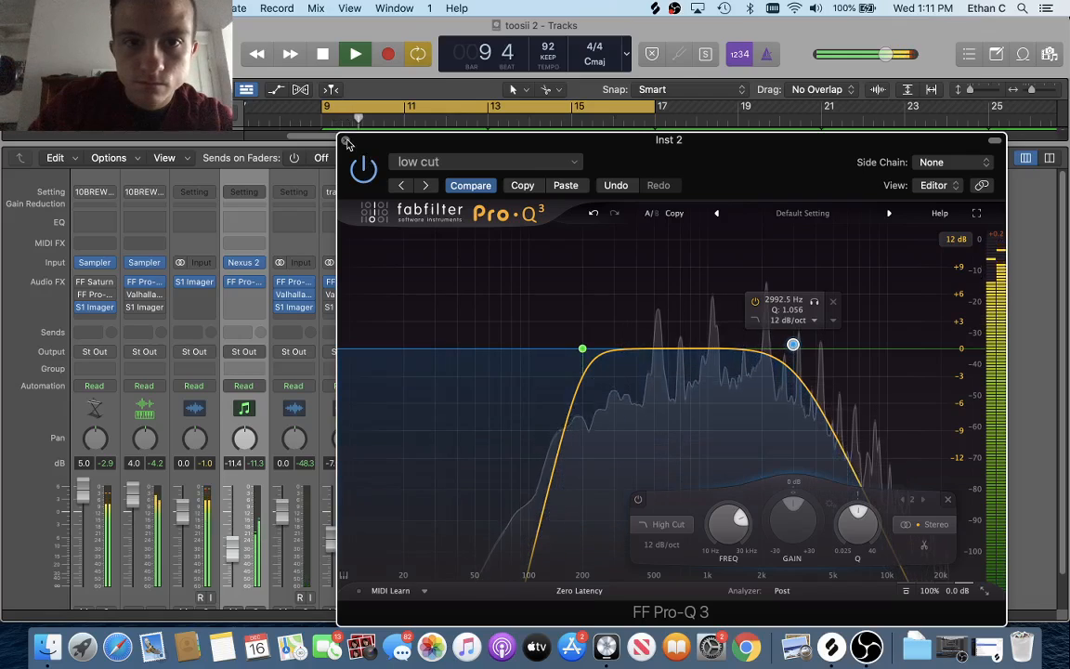
key(space)
click(345, 139)
Insert the CamelCrusher distortion plug-in after the equalizer on the Inst 2 channel.
click(236, 299)
mouse_move(294, 370)
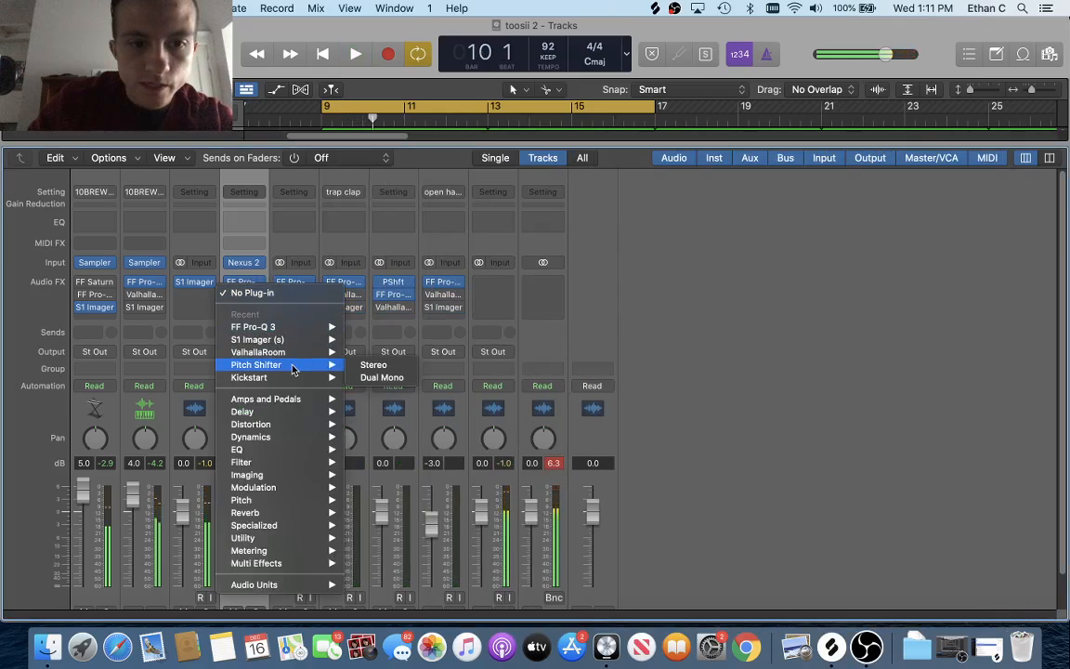
mouse_move(316, 583)
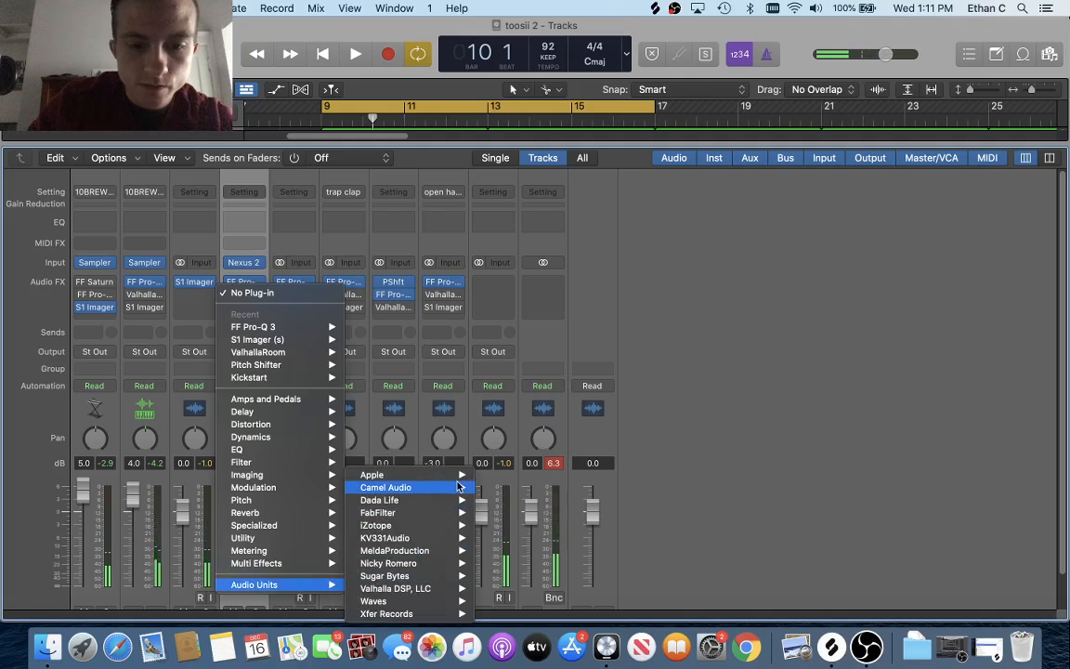
mouse_move(441, 486)
mouse_move(526, 487)
click(626, 488)
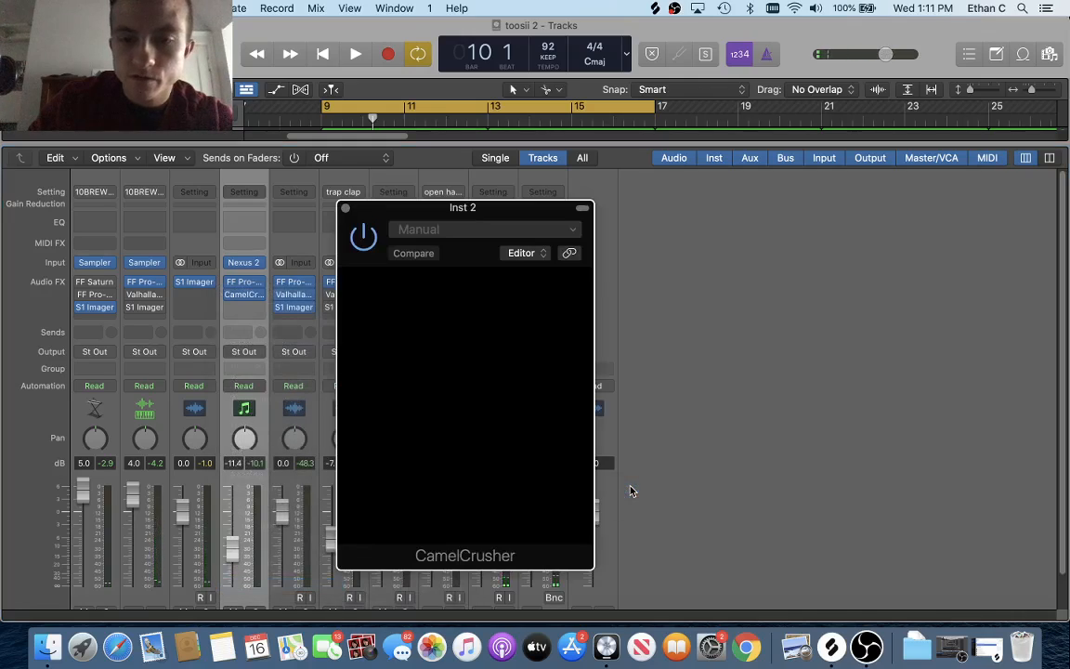
drag(414, 240, 407, 162)
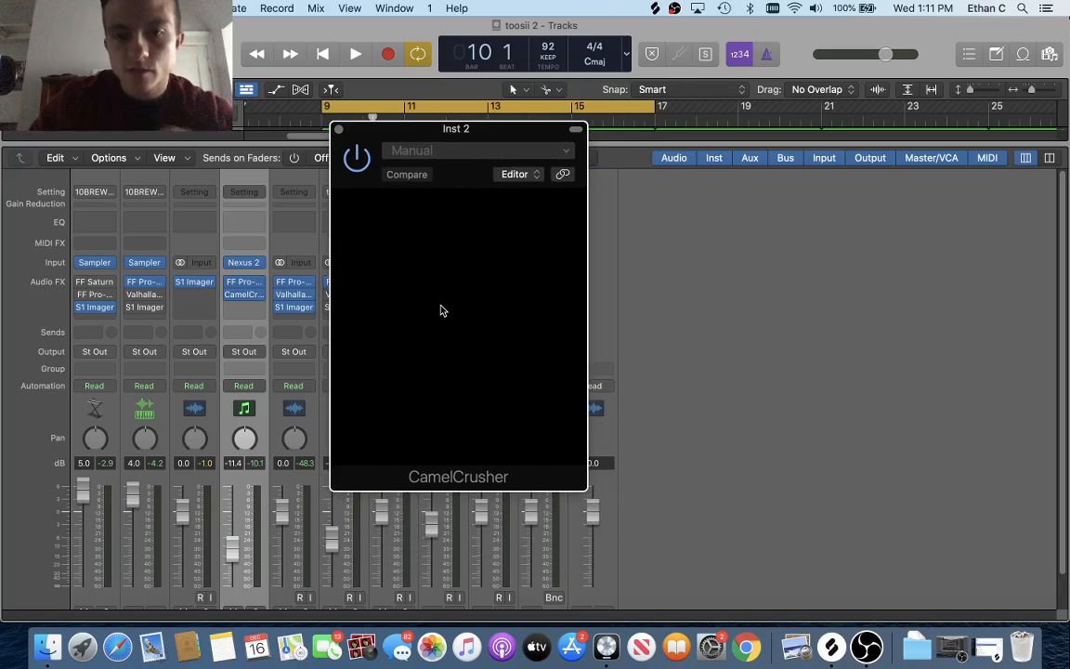
Load the British Clean factory preset in CamelCrusher and close the plug-in.
click(465, 151)
mouse_move(432, 427)
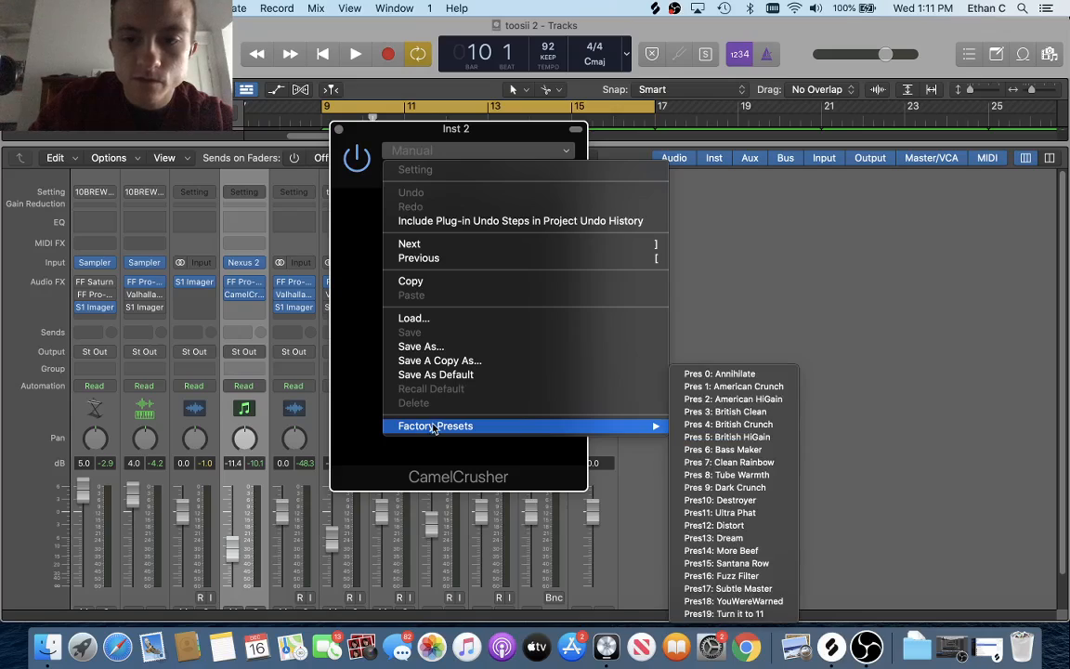
click(743, 412)
drag(340, 132, 290, 176)
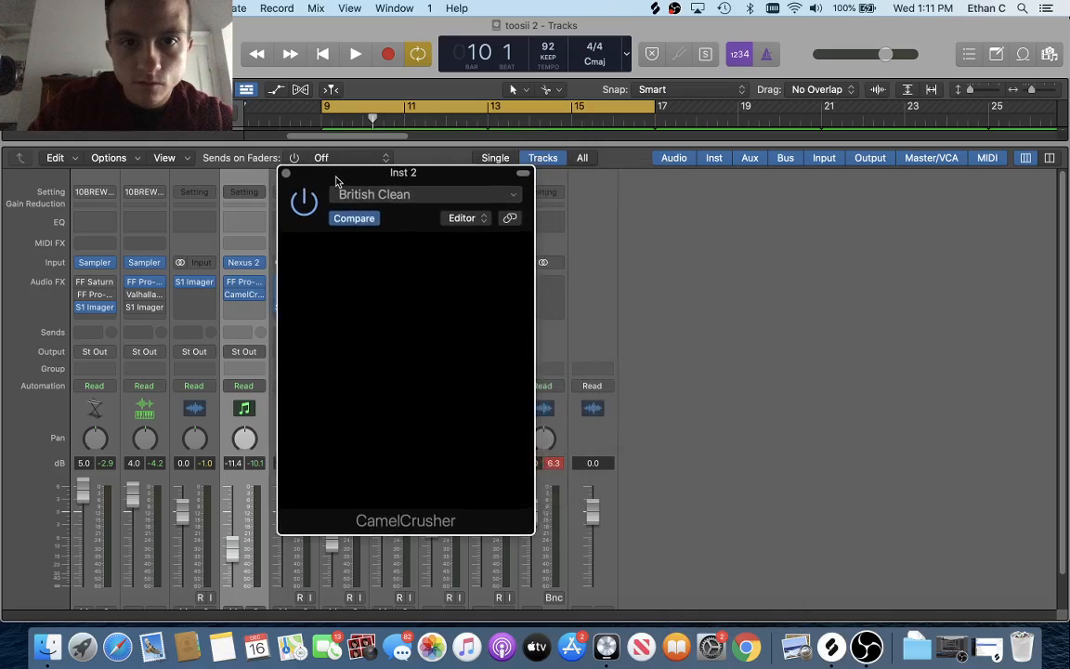
click(289, 175)
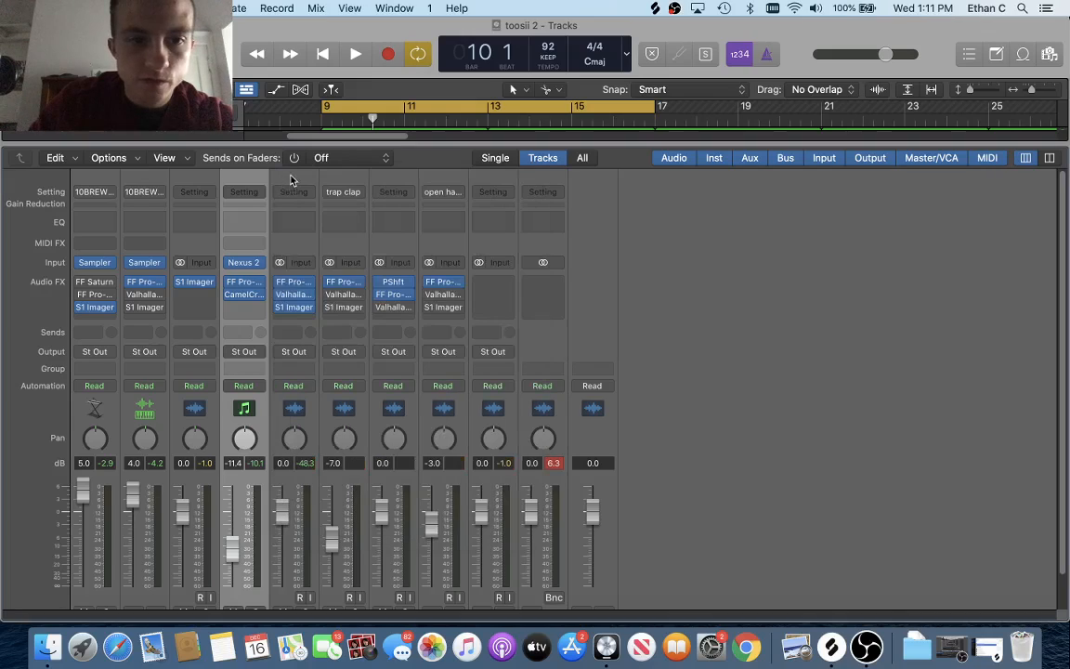
Play the loop from bar 9 to evaluate how CamelCrusher affects the Inst 2 sound in the mix.
click(243, 294)
click(246, 222)
key(space)
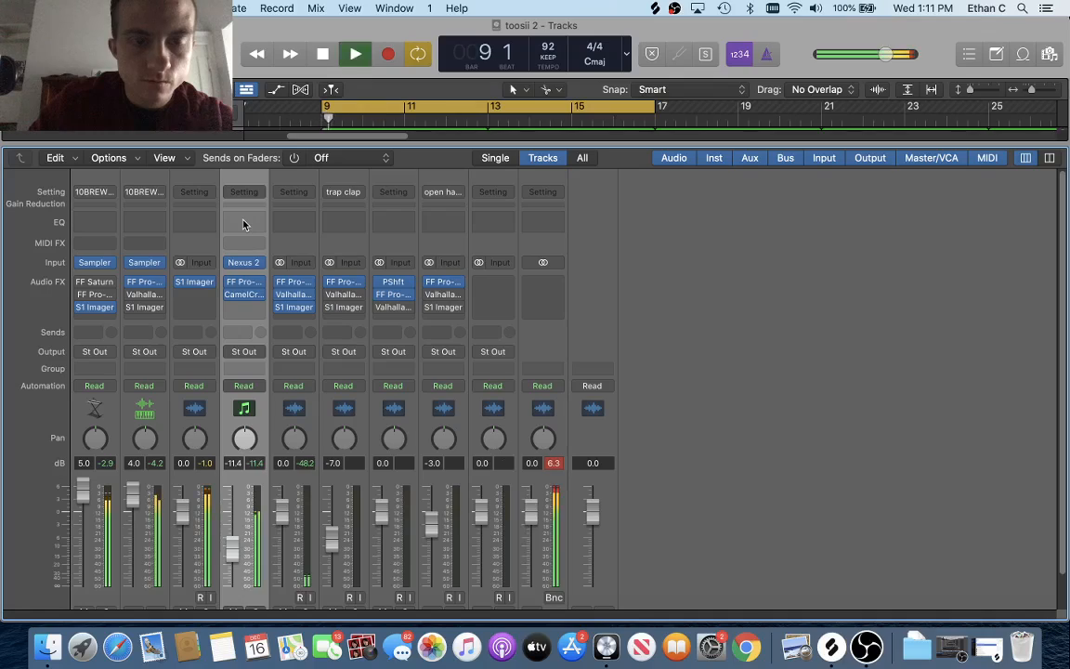
key(space)
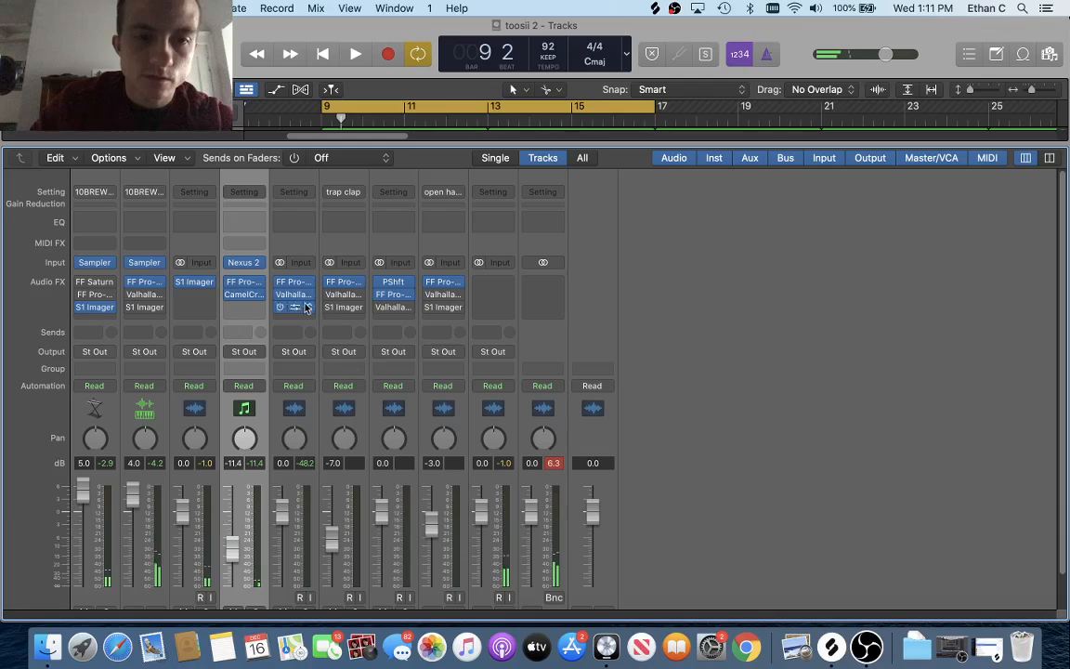
key(space)
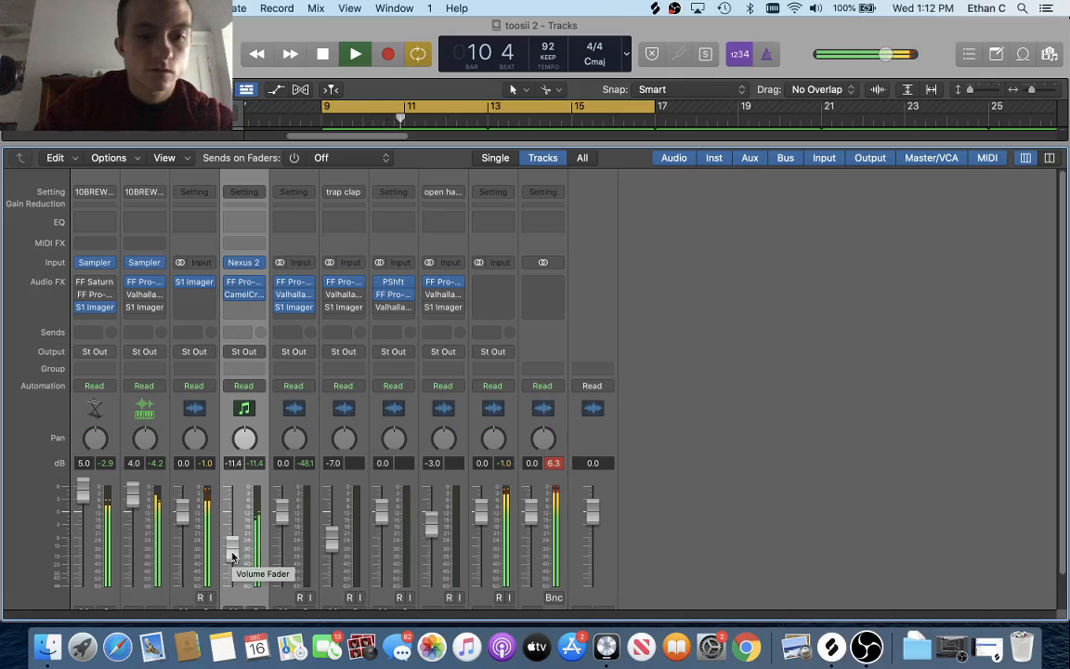
key(space)
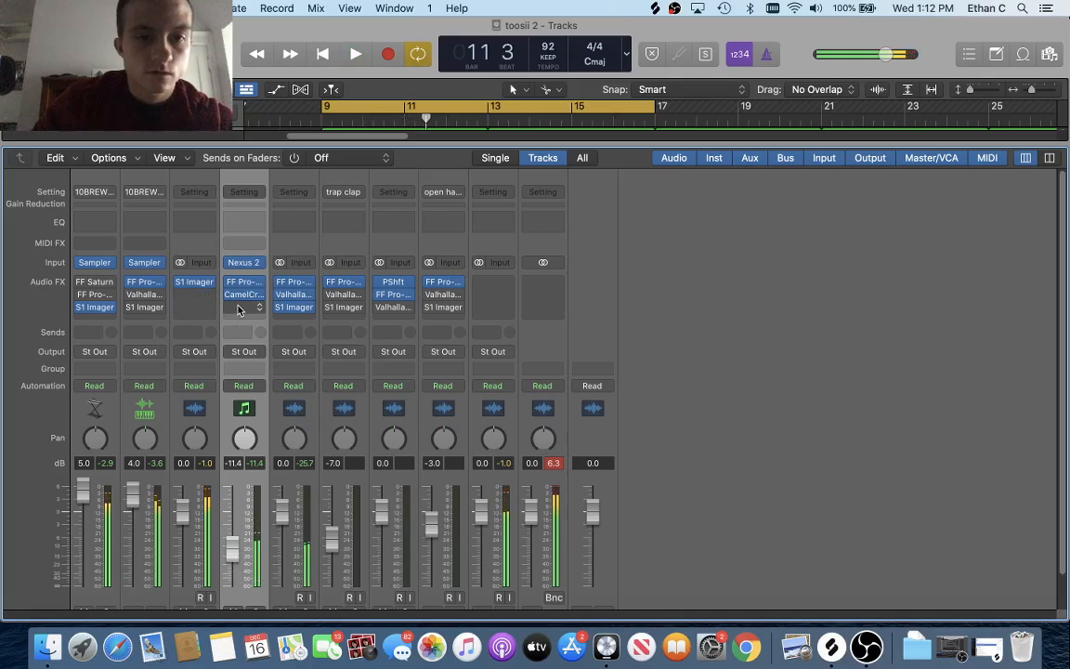
Insert a second FF Pro-Q 3 after CamelCrusher on Inst 2 and load its low cut preset.
click(243, 306)
click(515, 381)
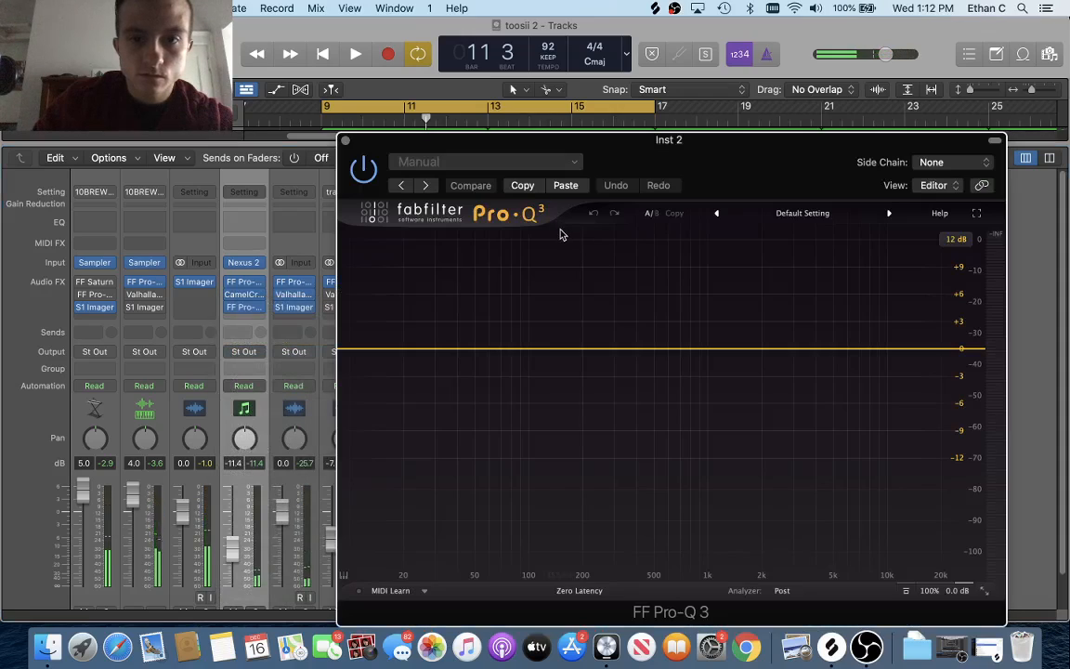
click(417, 161)
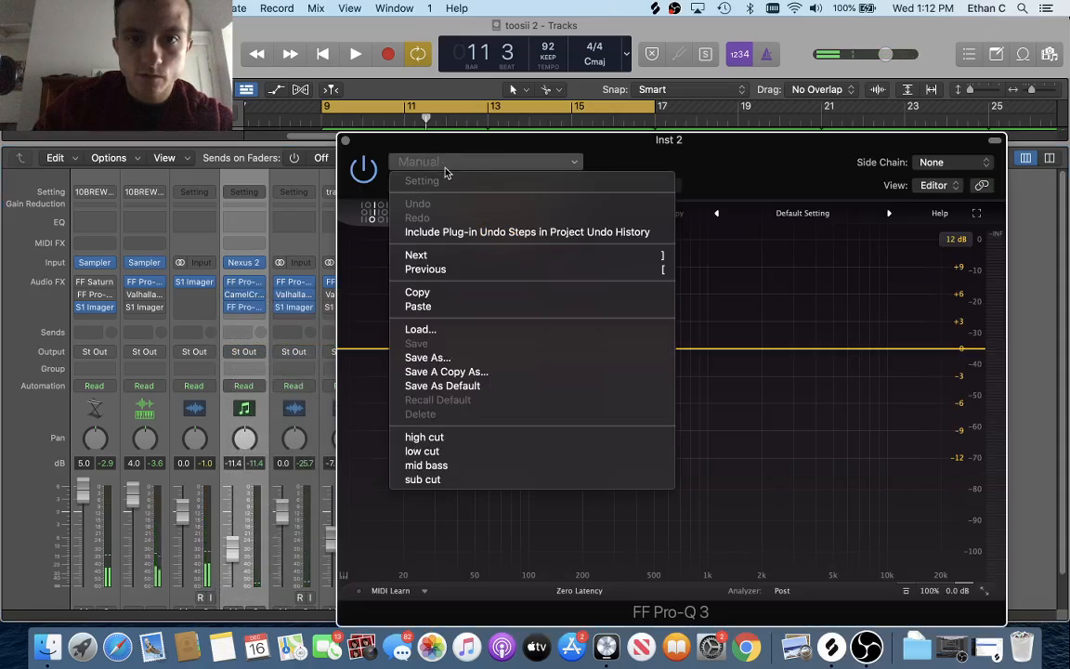
click(482, 454)
Add a 12 dB/oct high cut band to the second equalizer during playback and settle it at about 2210 Hz.
key(space)
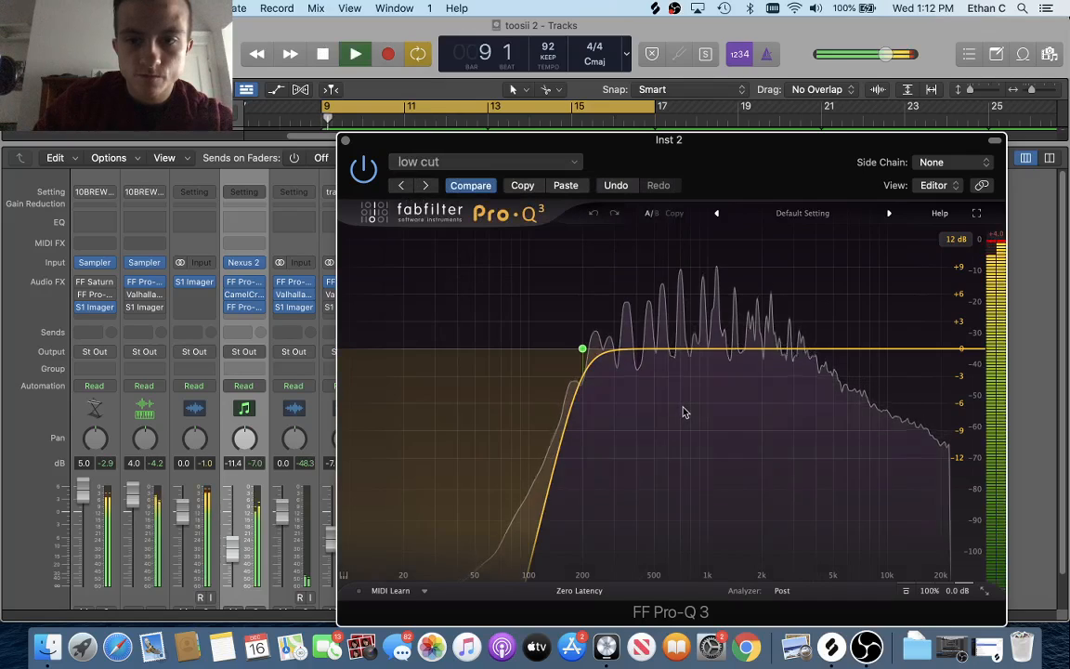
click(831, 350)
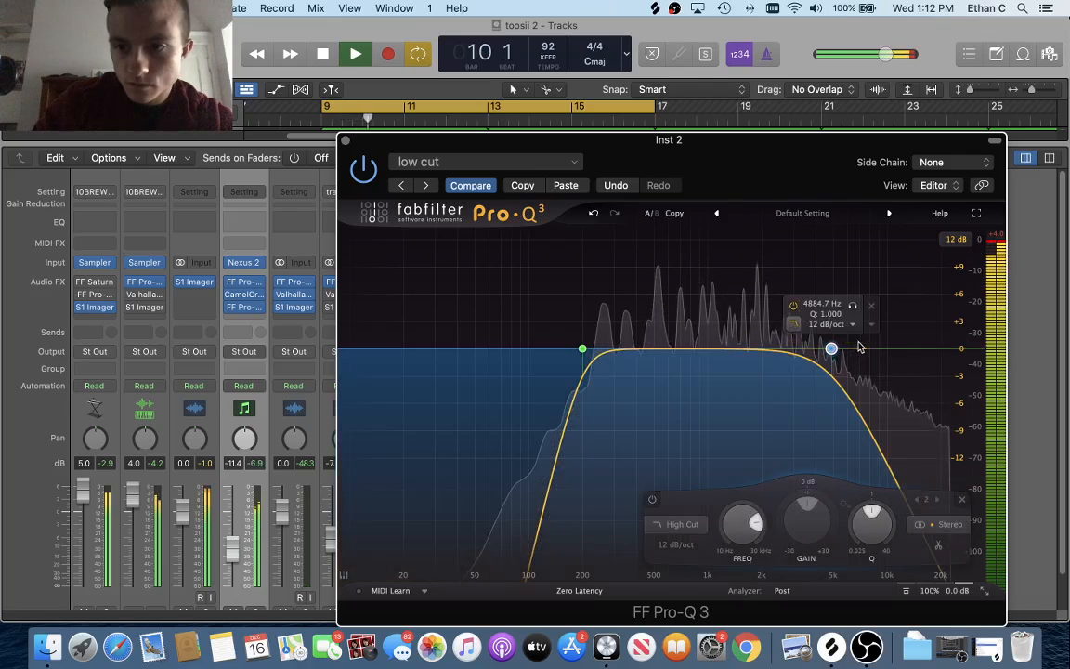
drag(831, 350, 714, 345)
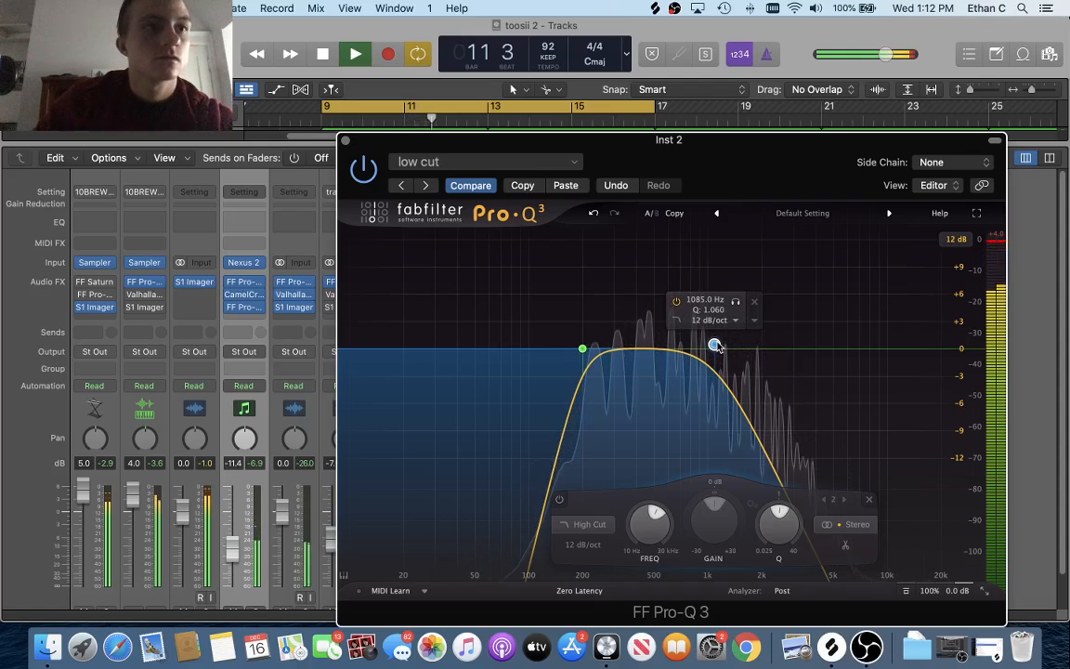
drag(714, 345, 770, 346)
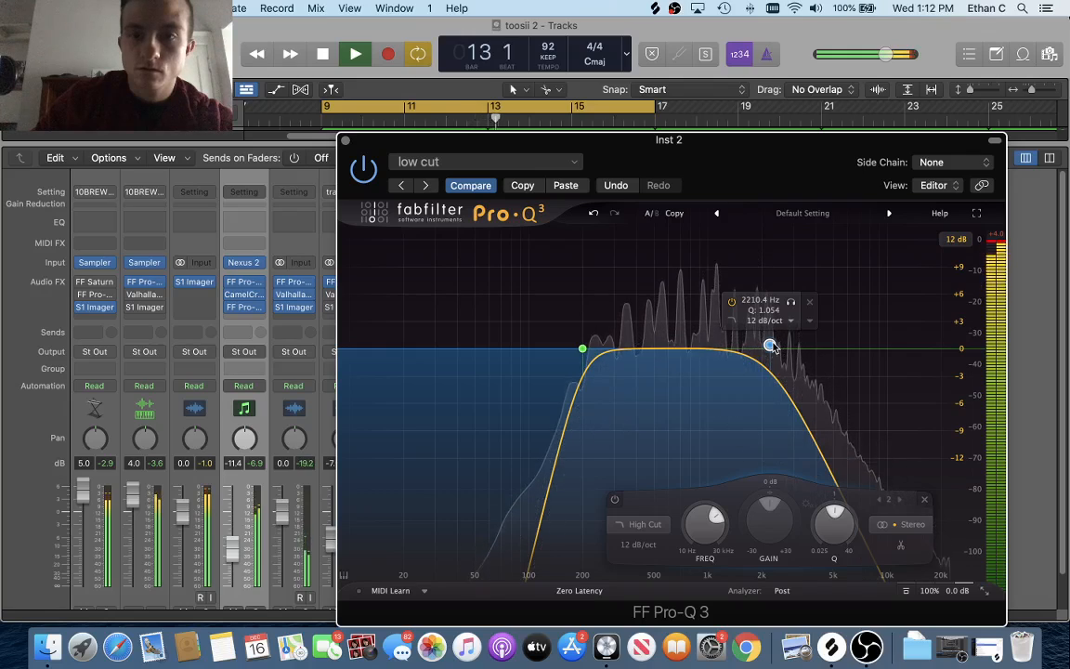
click(345, 141)
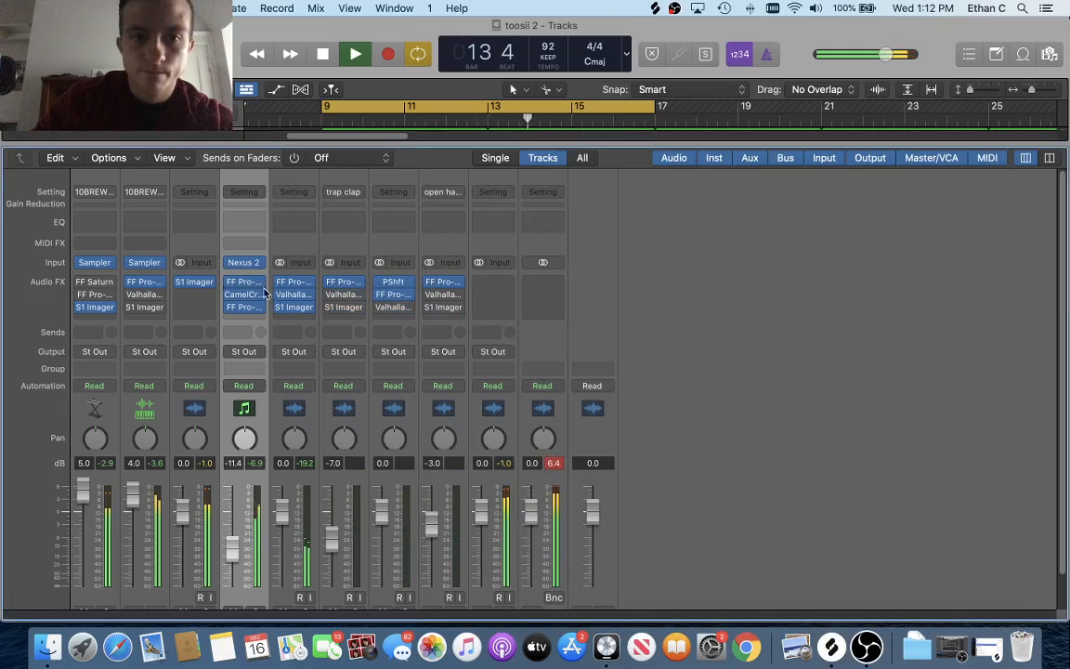
Insert a ValhallaRoom reverb after the second equalizer on Inst 2, load the ambient chords preset, and briefly audition it.
click(246, 263)
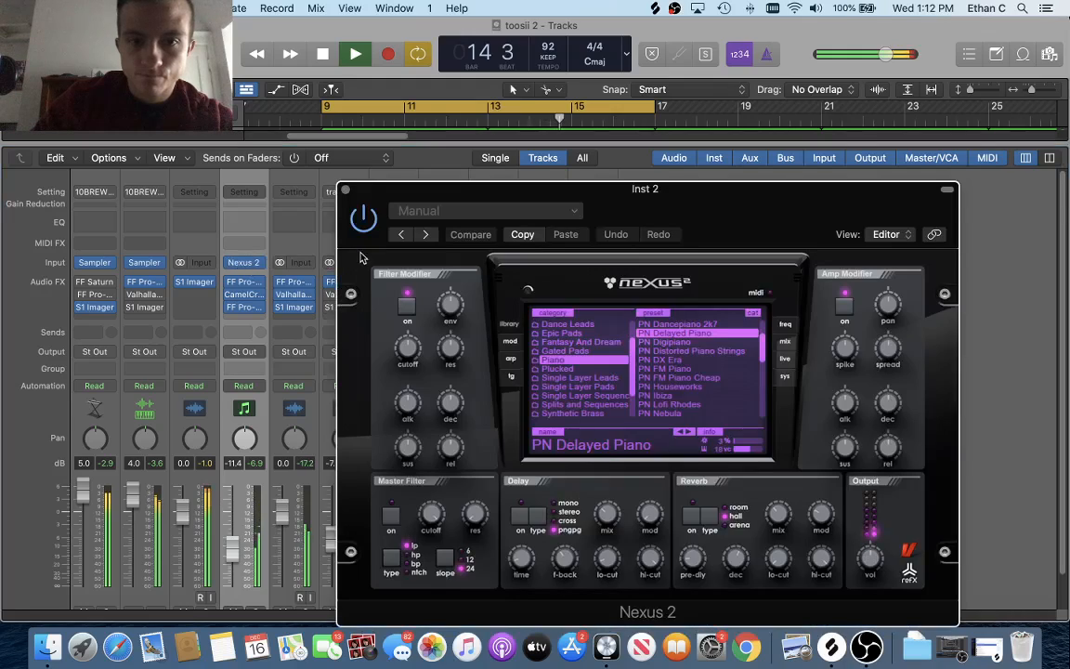
click(345, 192)
key(space)
click(244, 320)
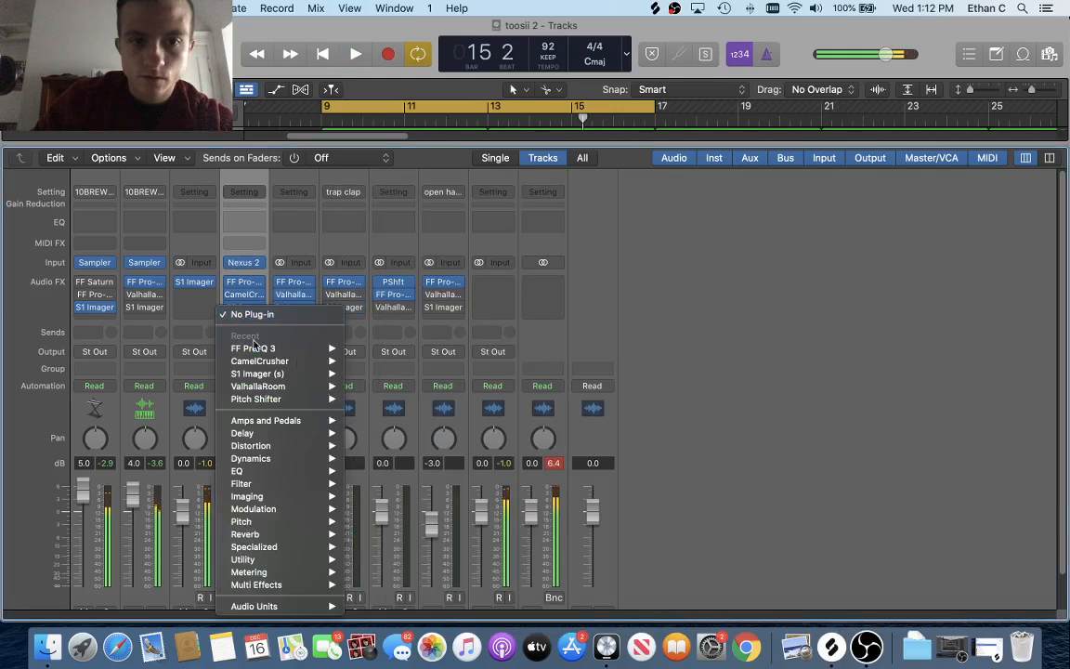
click(356, 386)
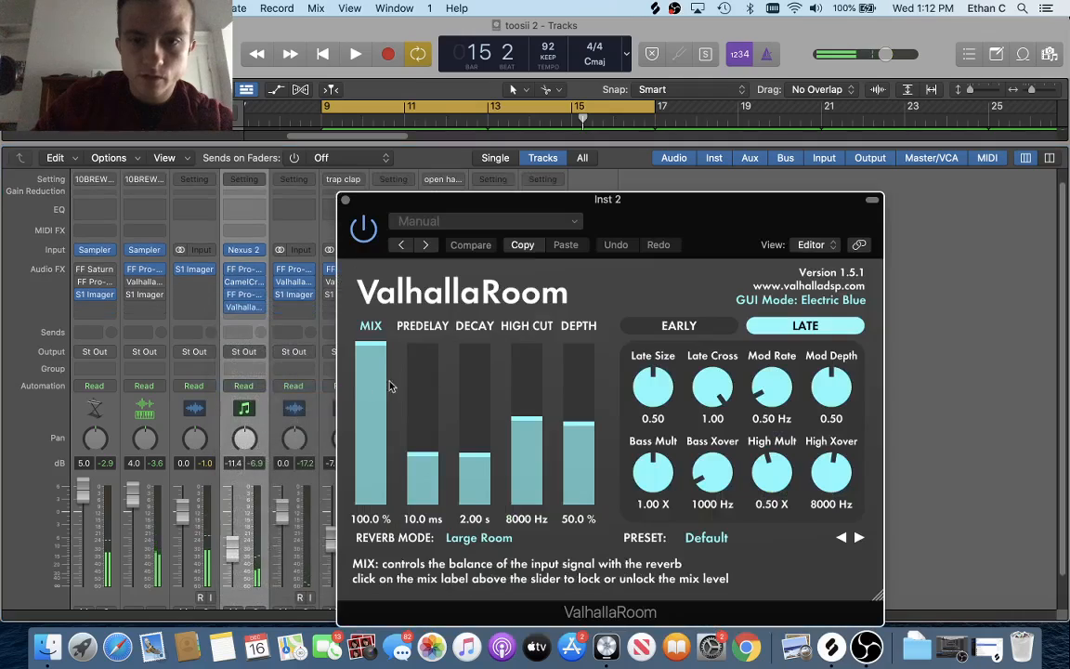
drag(703, 220, 551, 133)
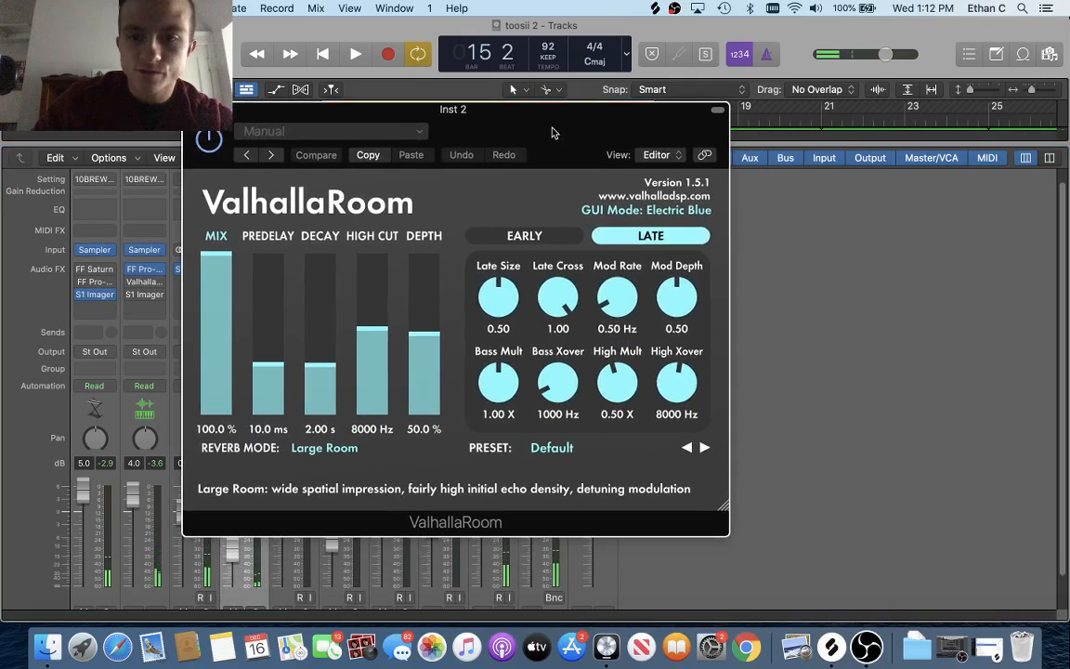
click(548, 448)
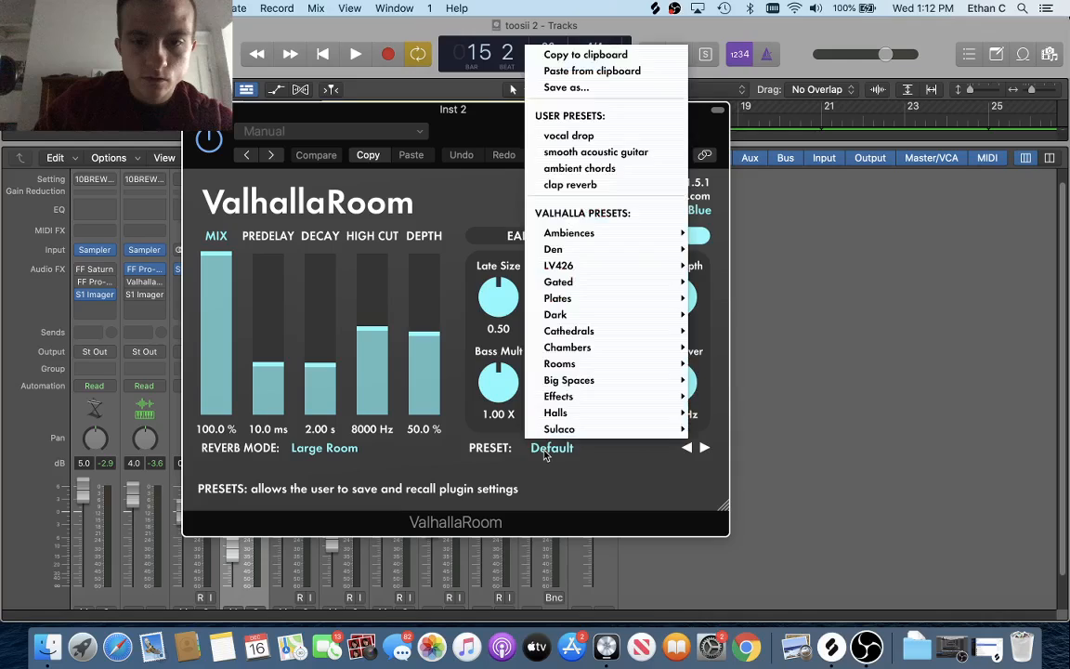
click(558, 177)
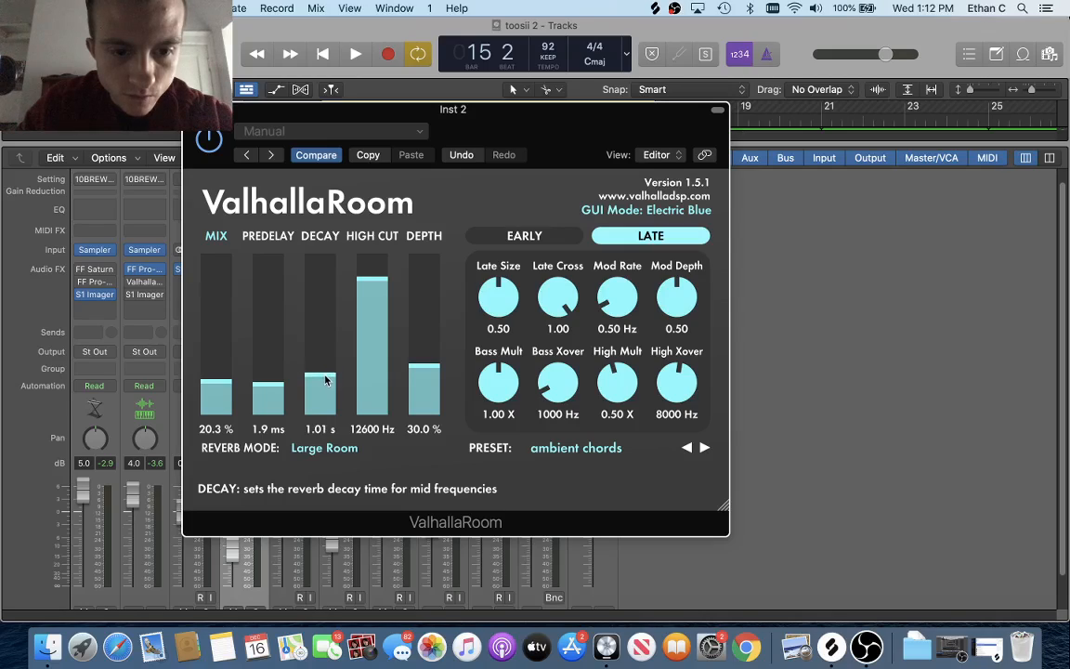
key(space)
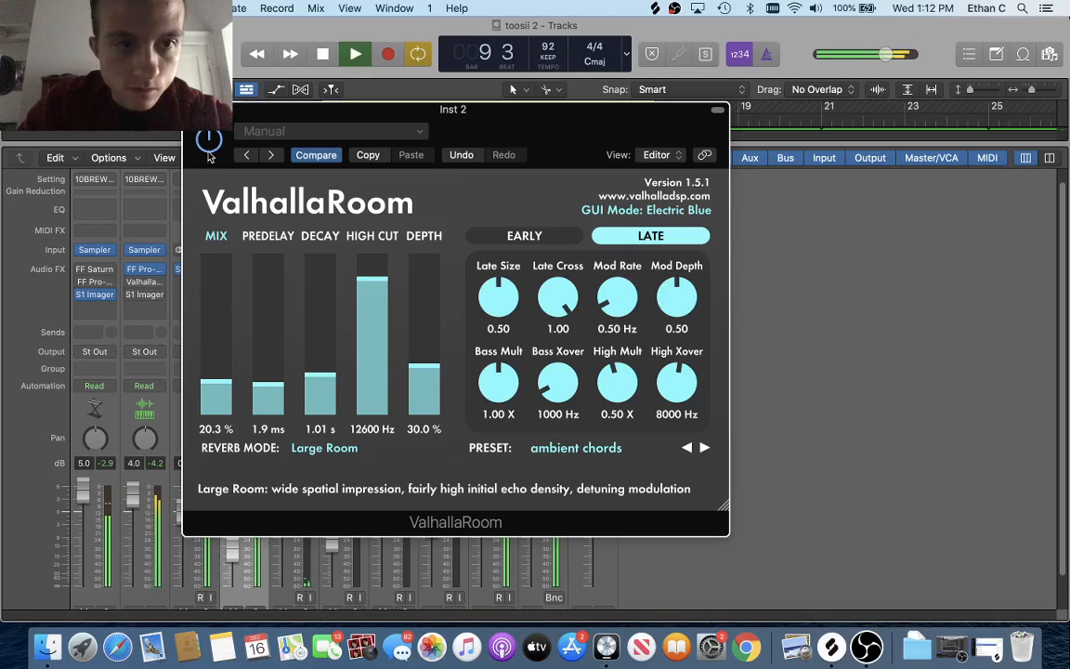
click(193, 109)
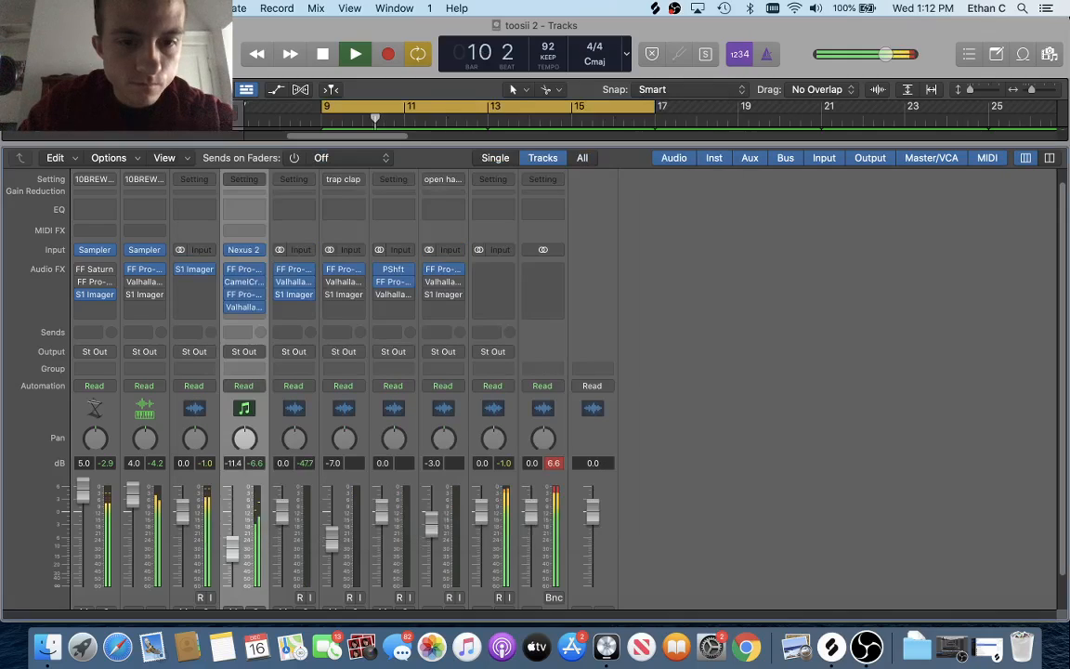
Add a stereo S1 Imager after the reverb on Inst 2 and load the wide setting preset.
key(space)
click(240, 322)
mouse_move(297, 389)
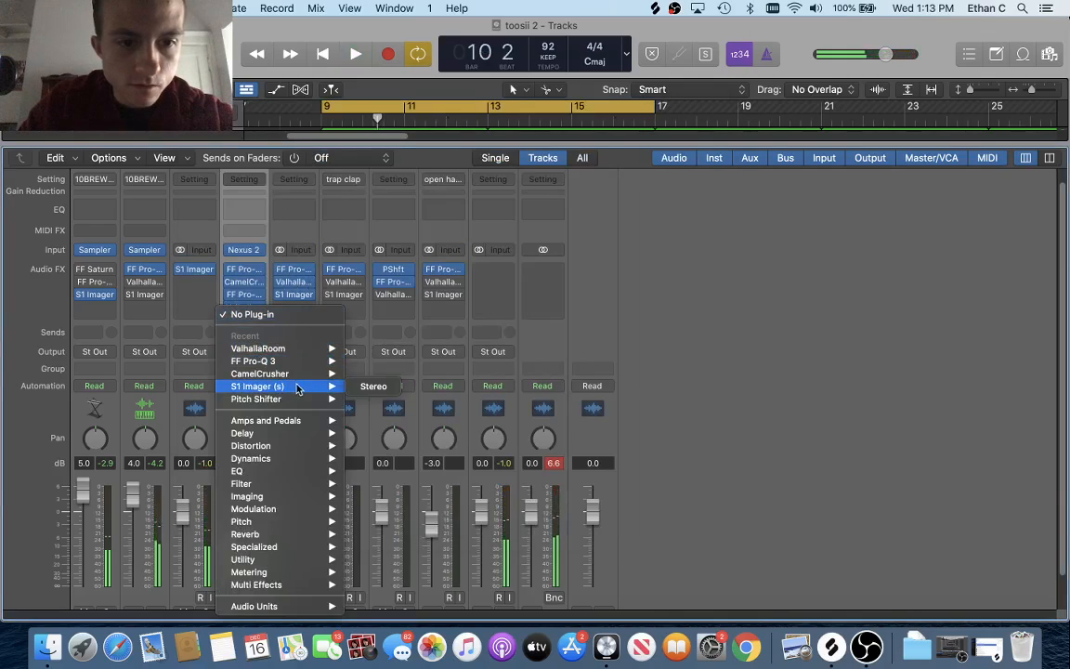
click(373, 386)
click(422, 227)
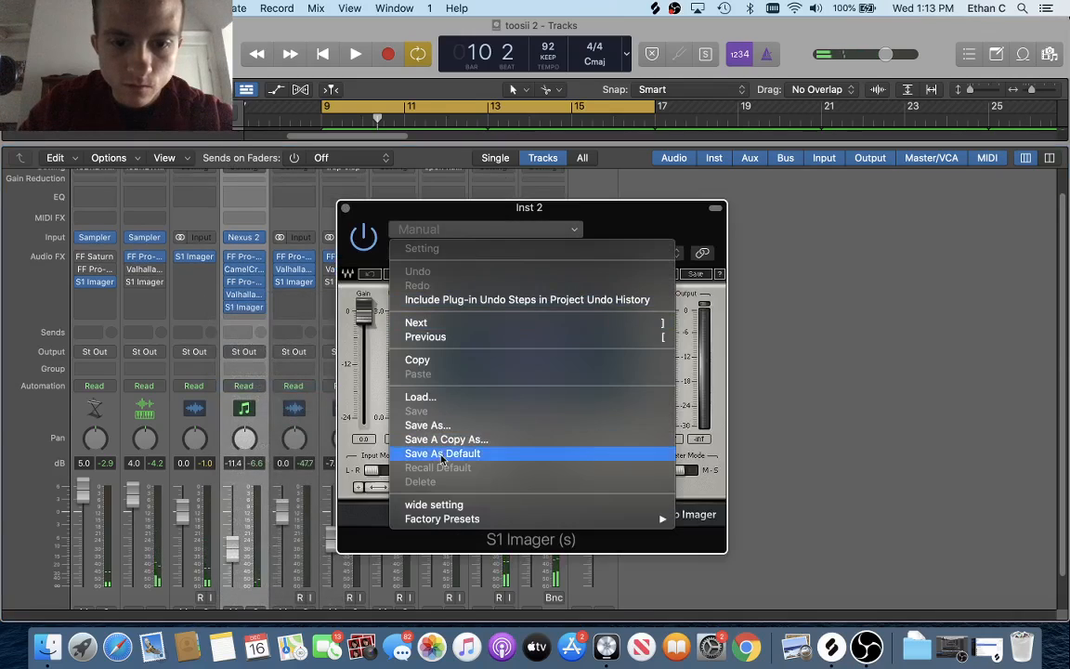
click(440, 504)
click(345, 207)
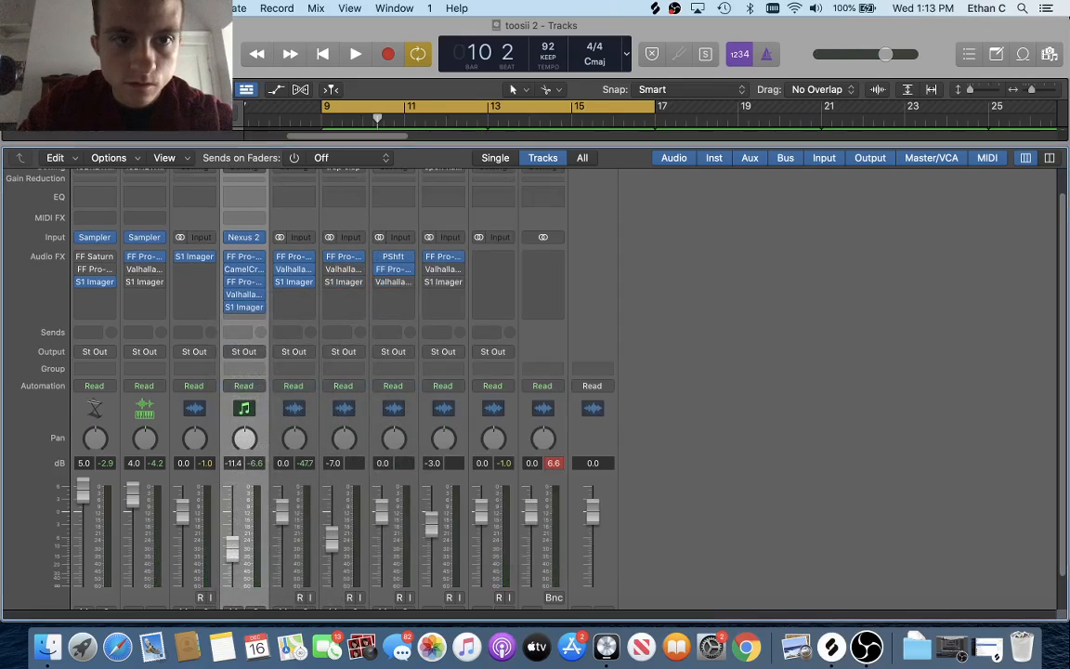
Return to the arrangement without the mixer and lower the Inst 2 track volume slightly during playback.
key(space)
key(x)
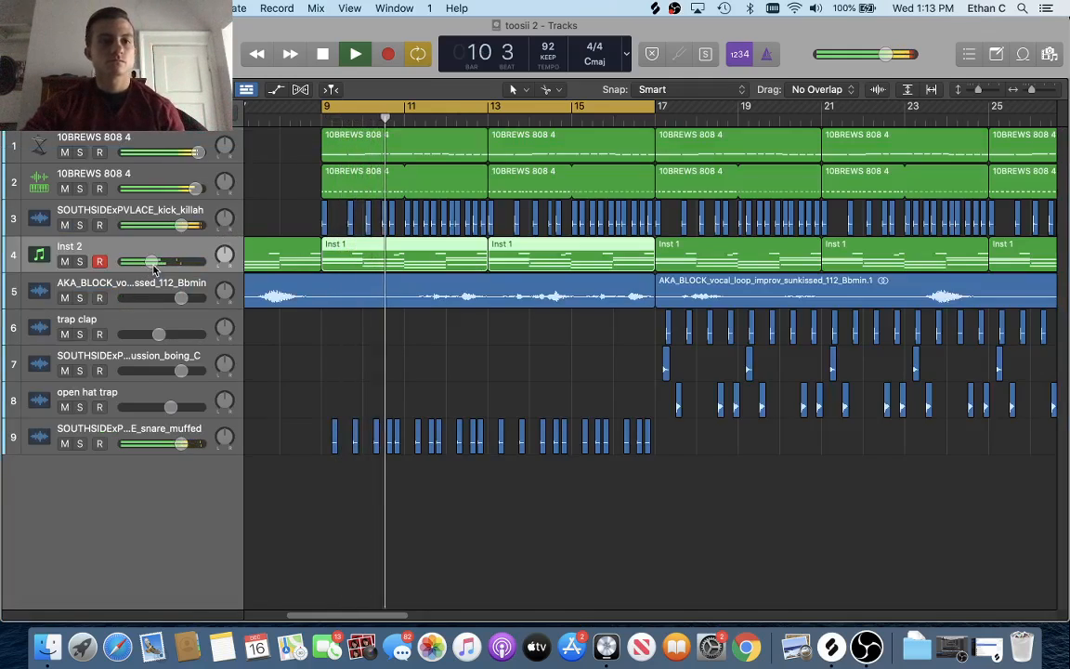
drag(154, 266, 145, 263)
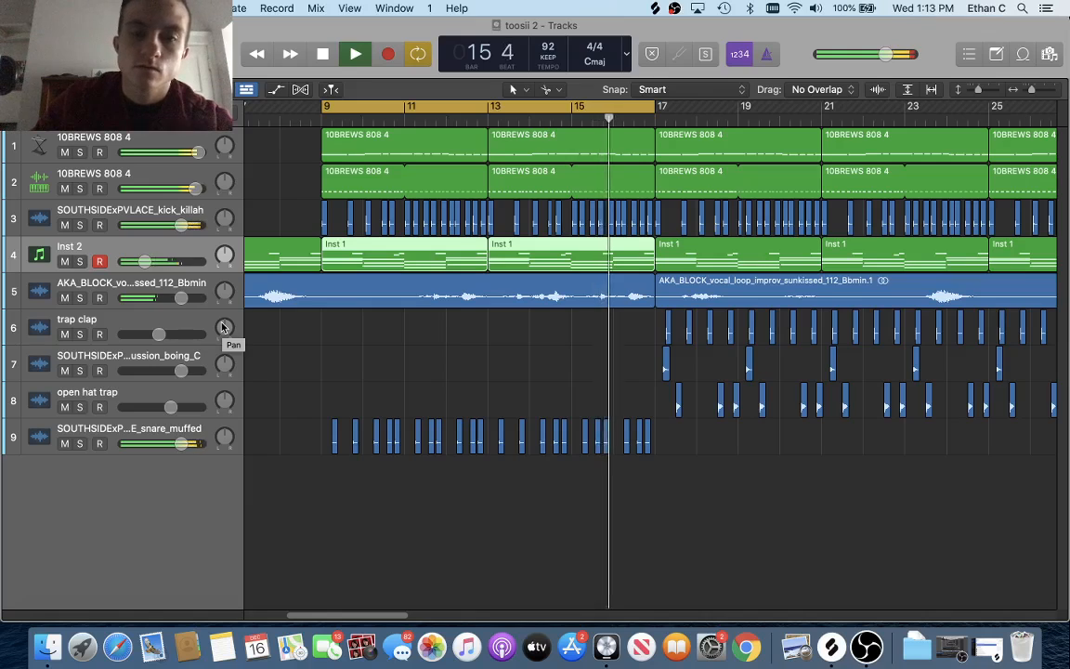
Extend the cycle range back to bar 1 and play the arrangement through the intro and first drum section.
scroll(473, 310, down, 5)
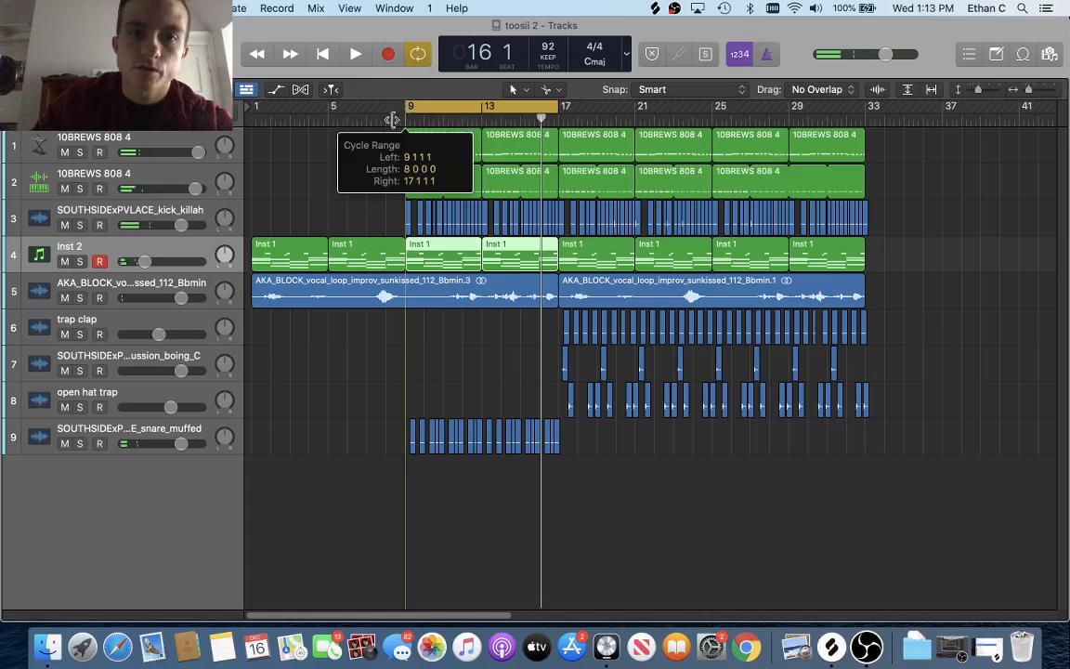
drag(397, 112, 248, 172)
key(space)
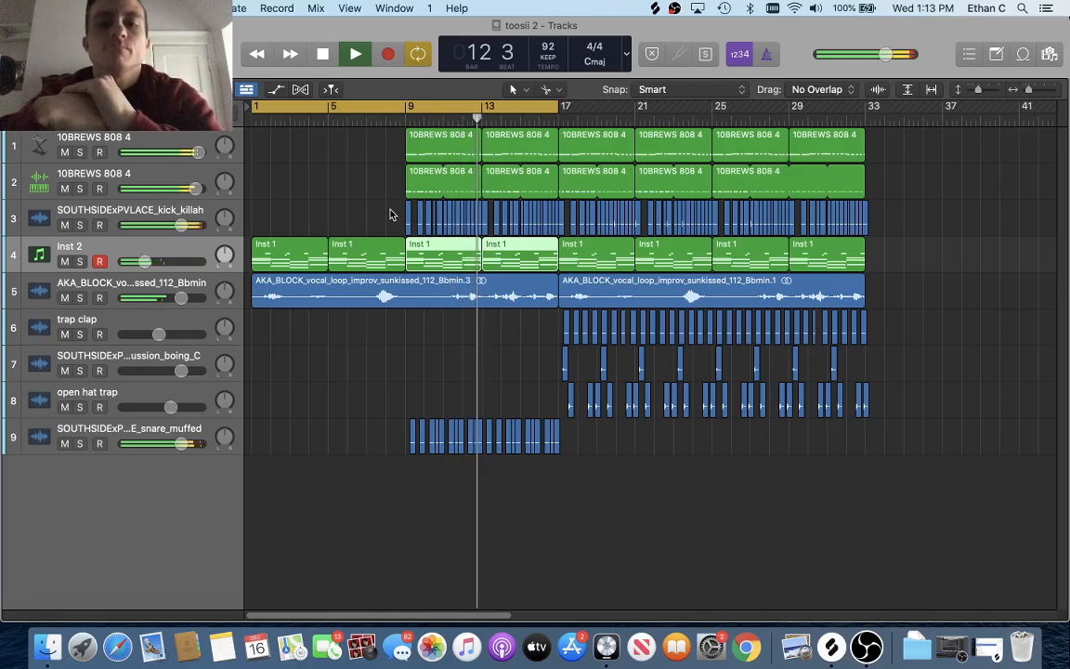
key(space)
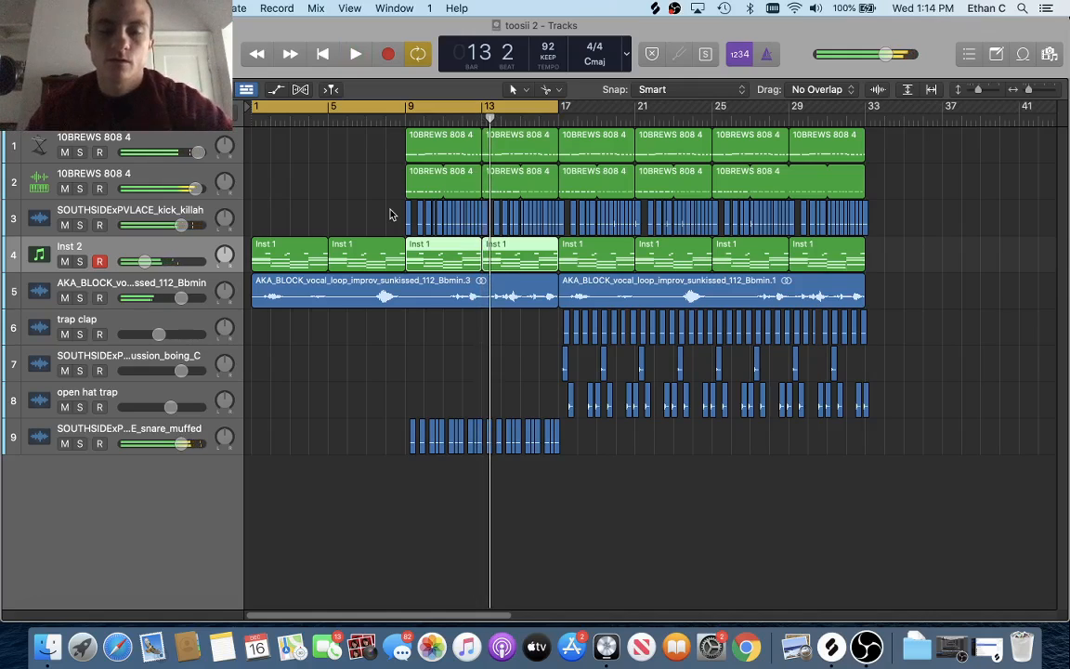
Move the cycle range to start at bar 17 and delete the kick hits within bar 17.
drag(421, 115, 743, 176)
scroll(650, 267, up, 10)
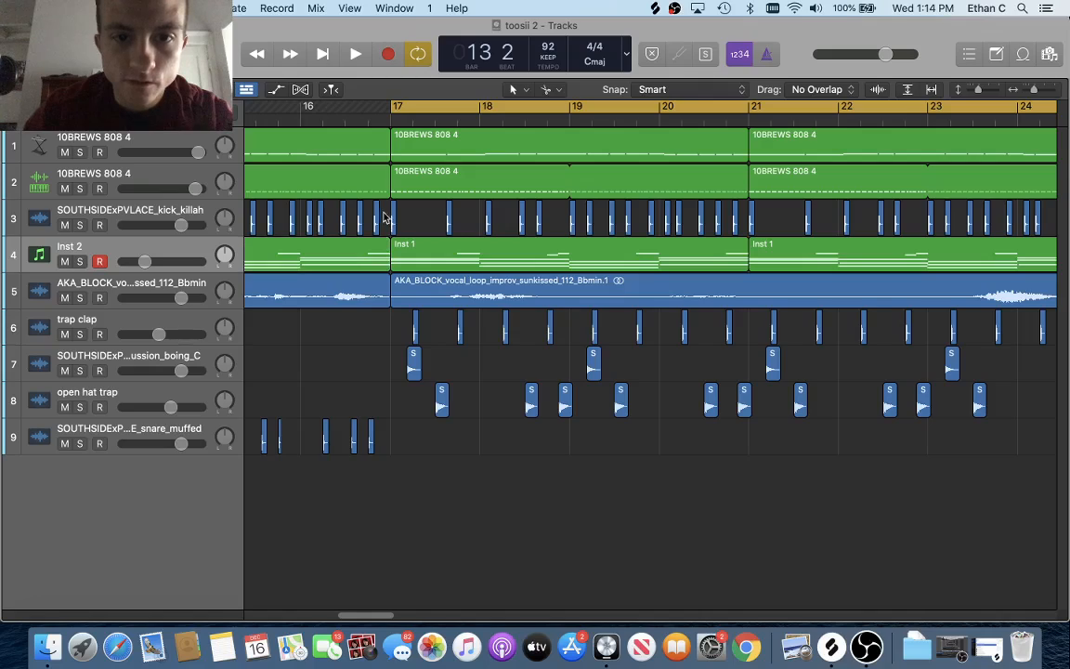
drag(384, 214, 472, 228)
right_click(449, 228)
click(464, 232)
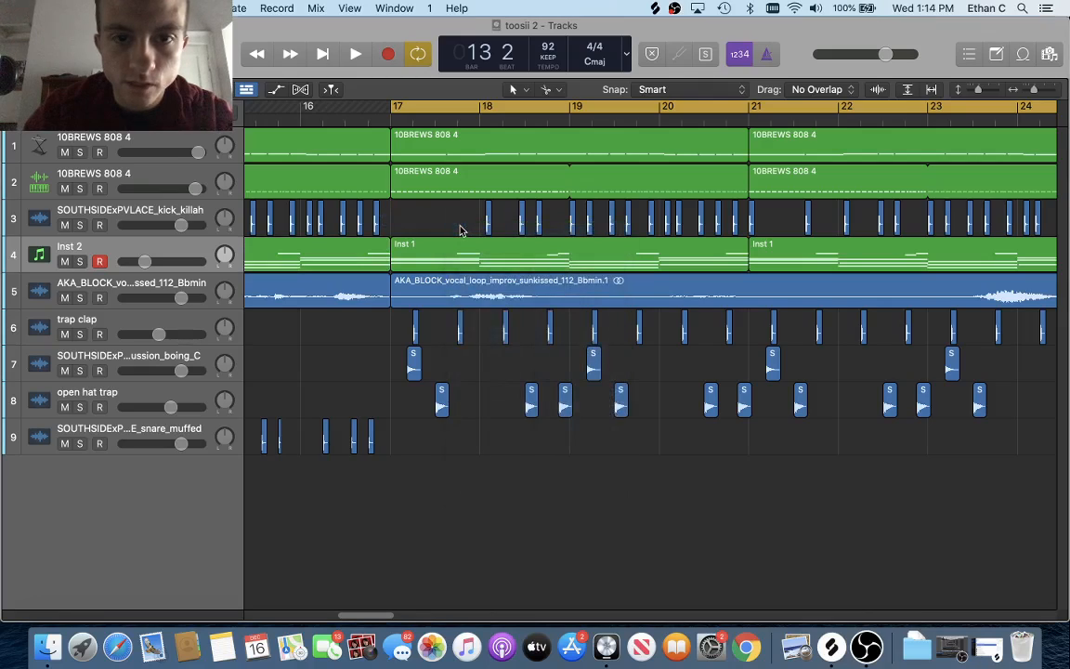
Split the track 2 808 region at bar 19 and trim both 808 tracks' bar 17 regions to start at bar 18.
click(567, 191)
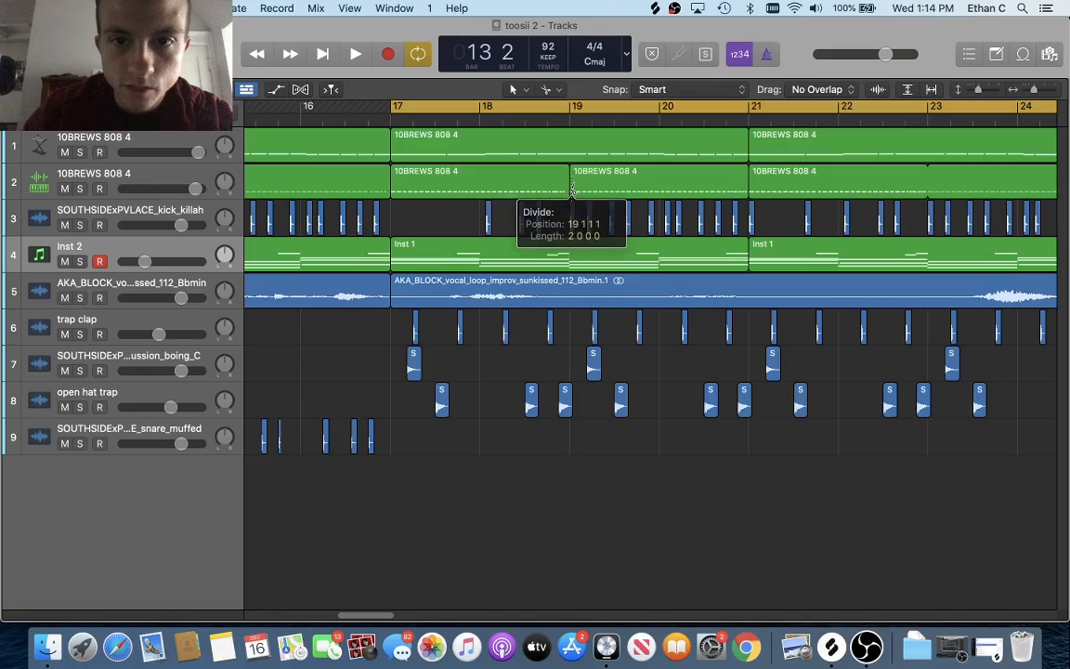
drag(394, 188, 480, 190)
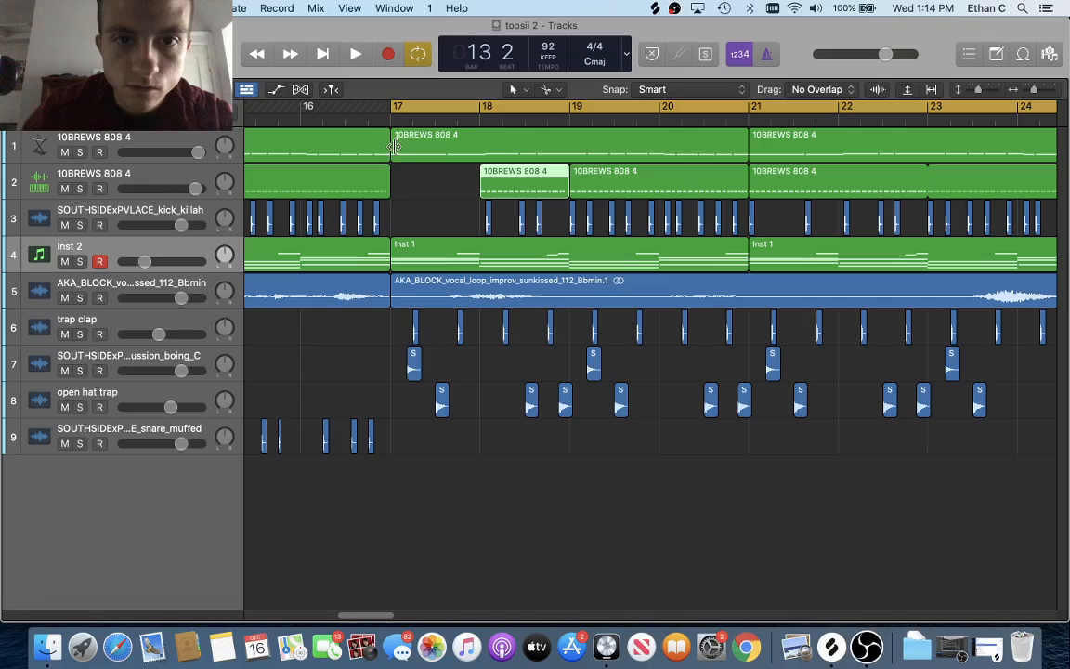
drag(395, 144, 481, 144)
Delete the trap clap, percussion and open hat hits within bar 17.
drag(366, 329, 459, 341)
right_click(461, 340)
click(480, 343)
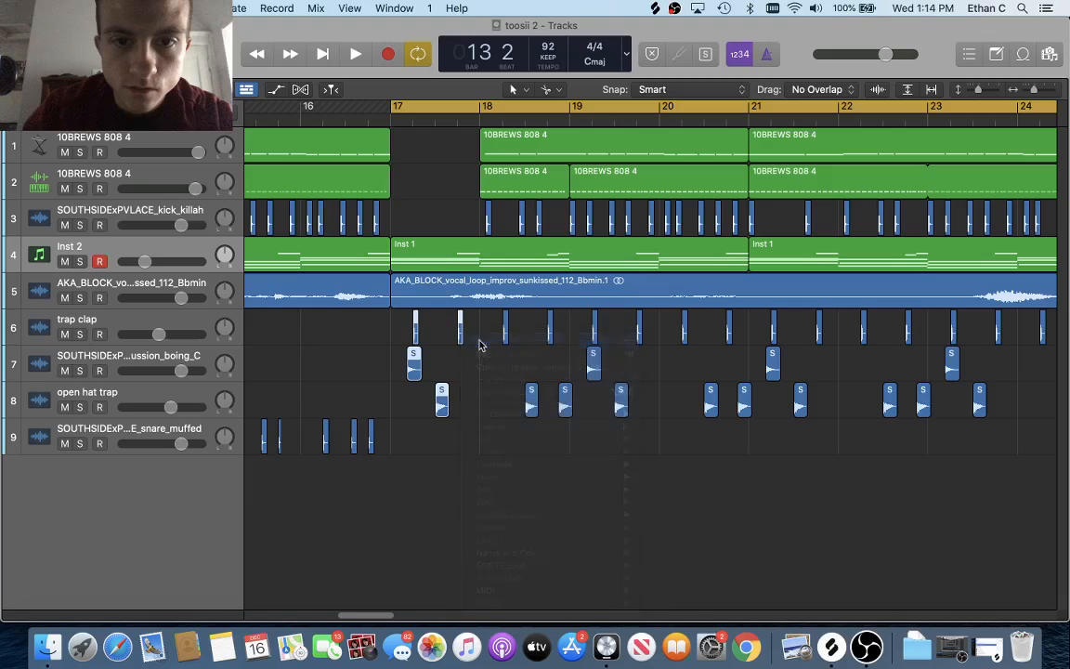
key(super+Left)
key(super+Left)
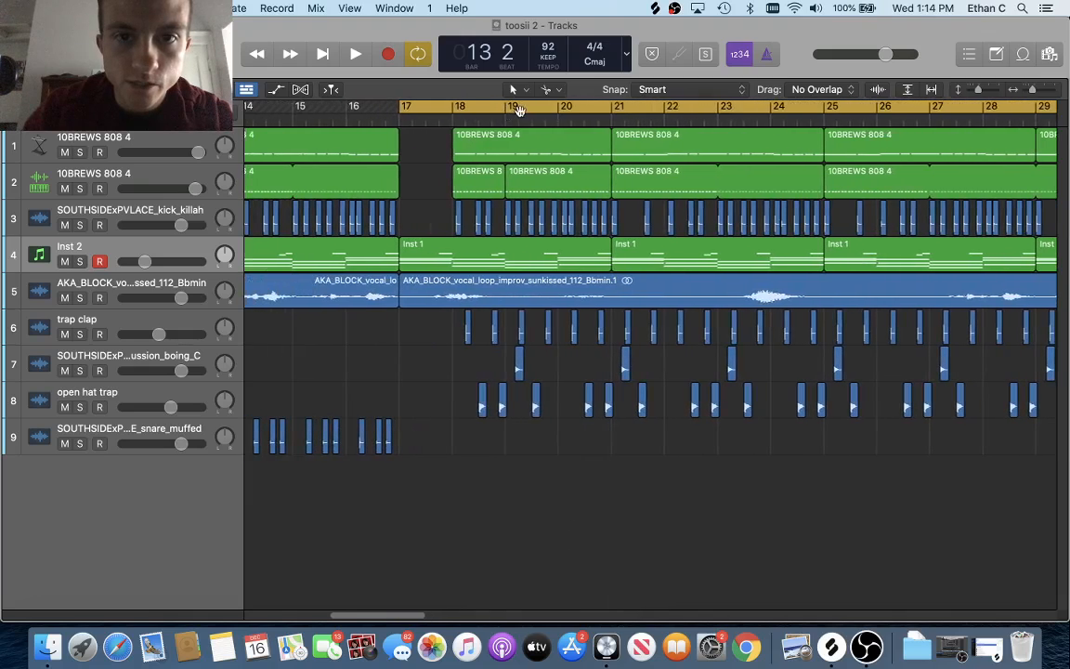
Set the cycle range to bars 13 through 21 and play it to check the drum dropout at bar 17.
drag(520, 108, 413, 123)
scroll(413, 125, left, 3)
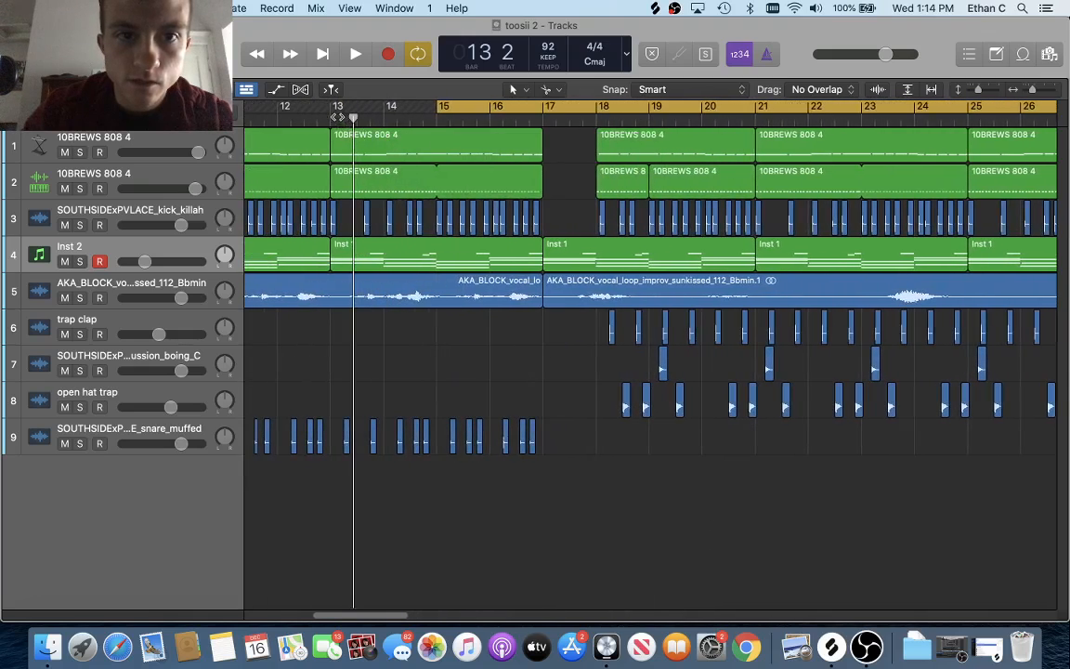
drag(338, 113, 763, 190)
key(space)
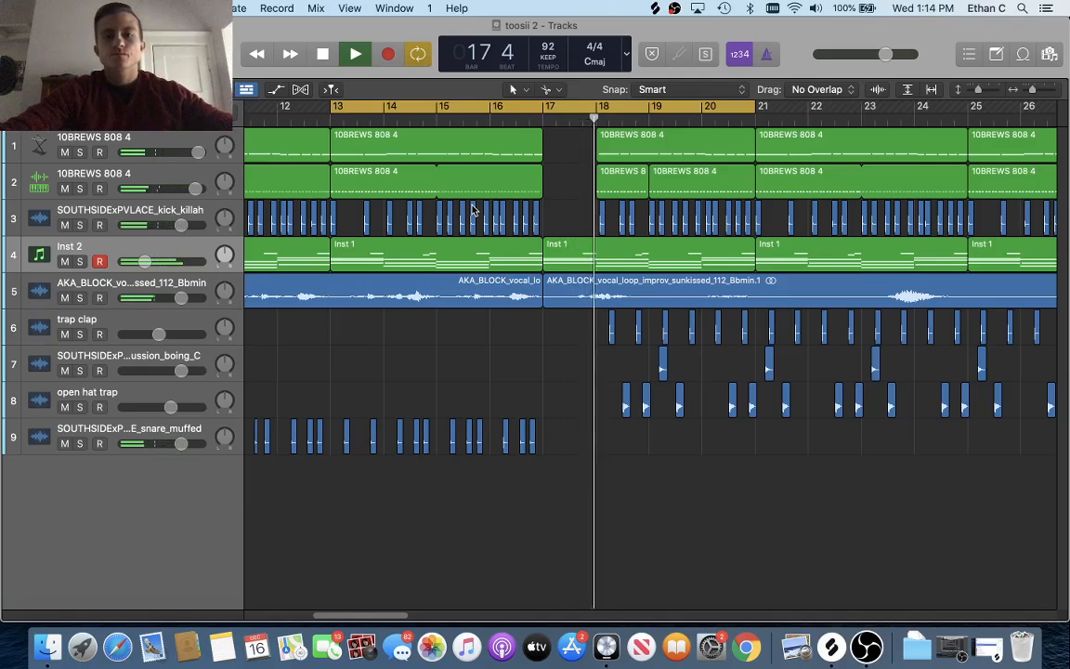
key(space)
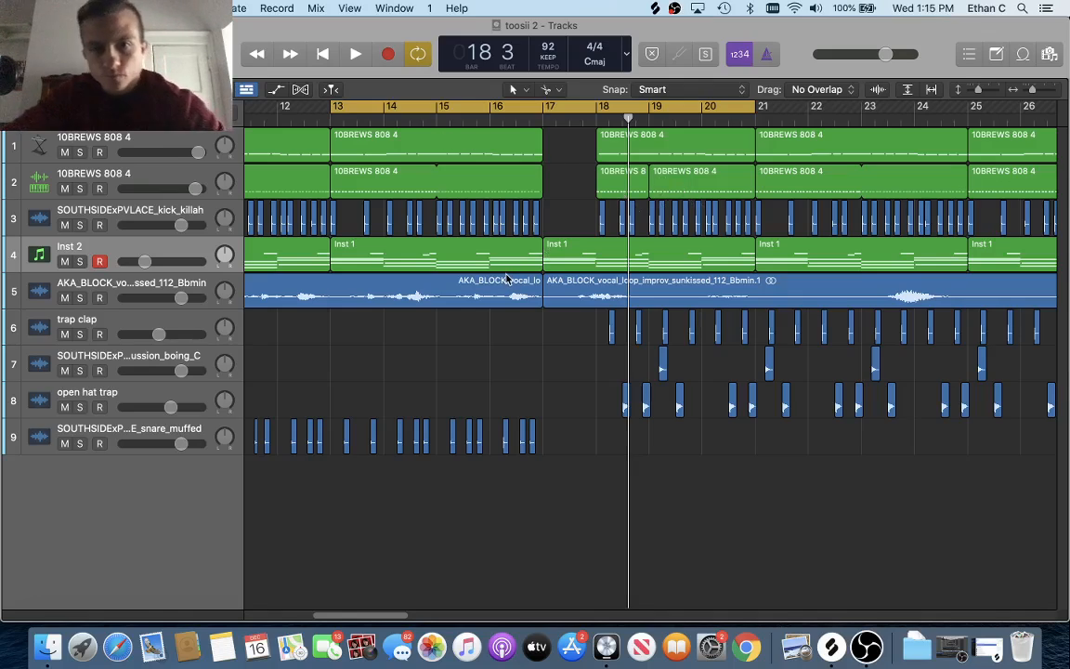
Turn off cycle mode, select every region in the arrangement, and move them all 8 bars later to start at bar 9.
key(super+Left)
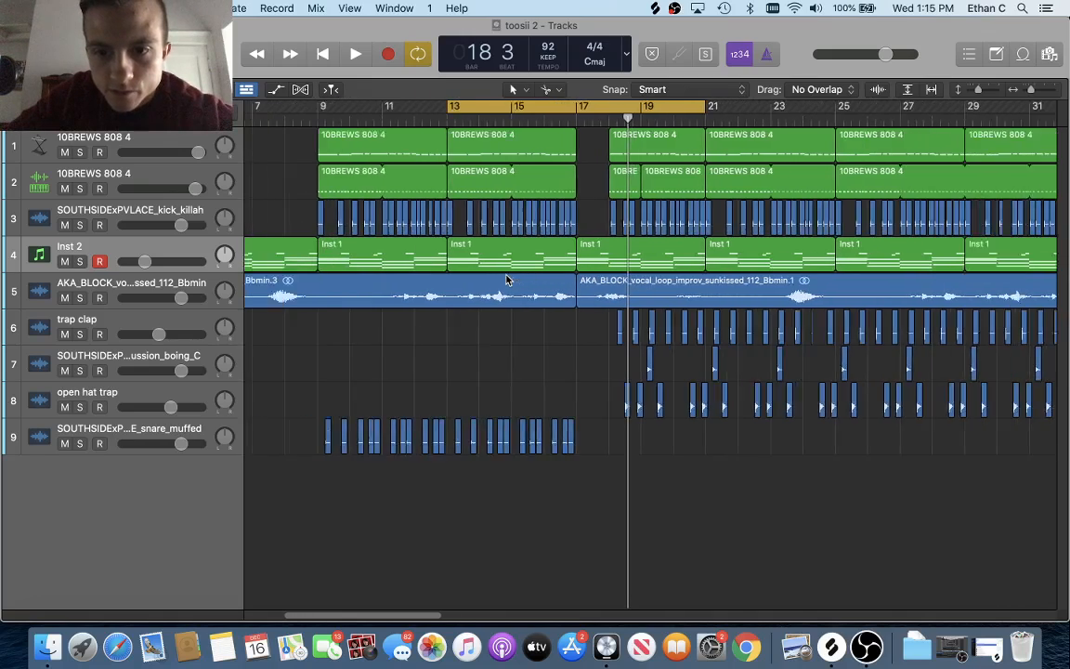
key(super+Left)
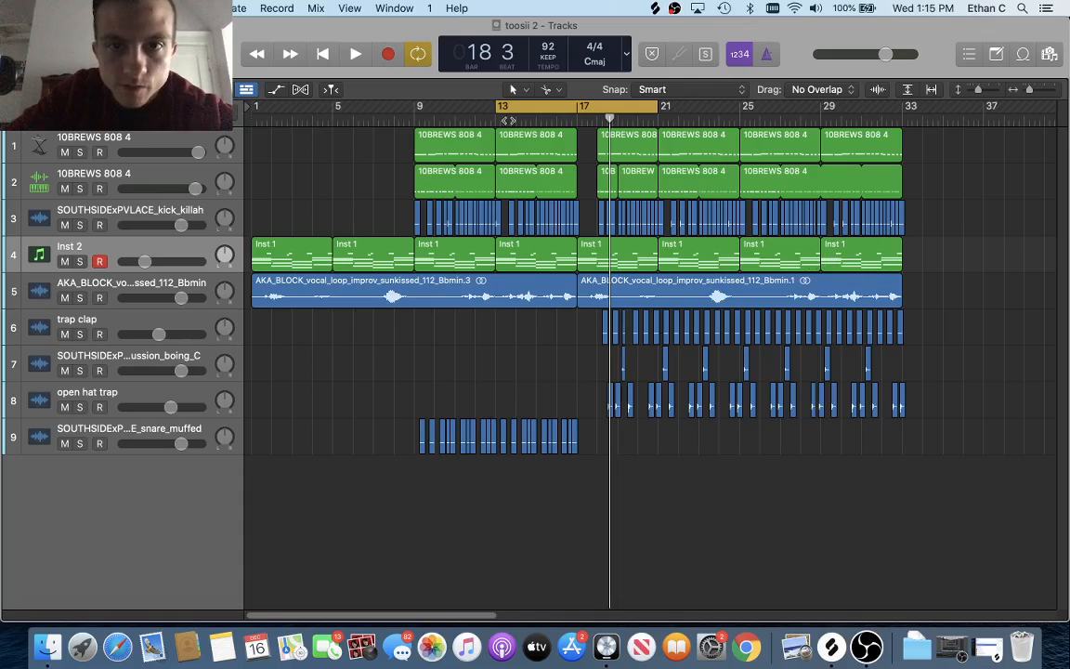
key(c)
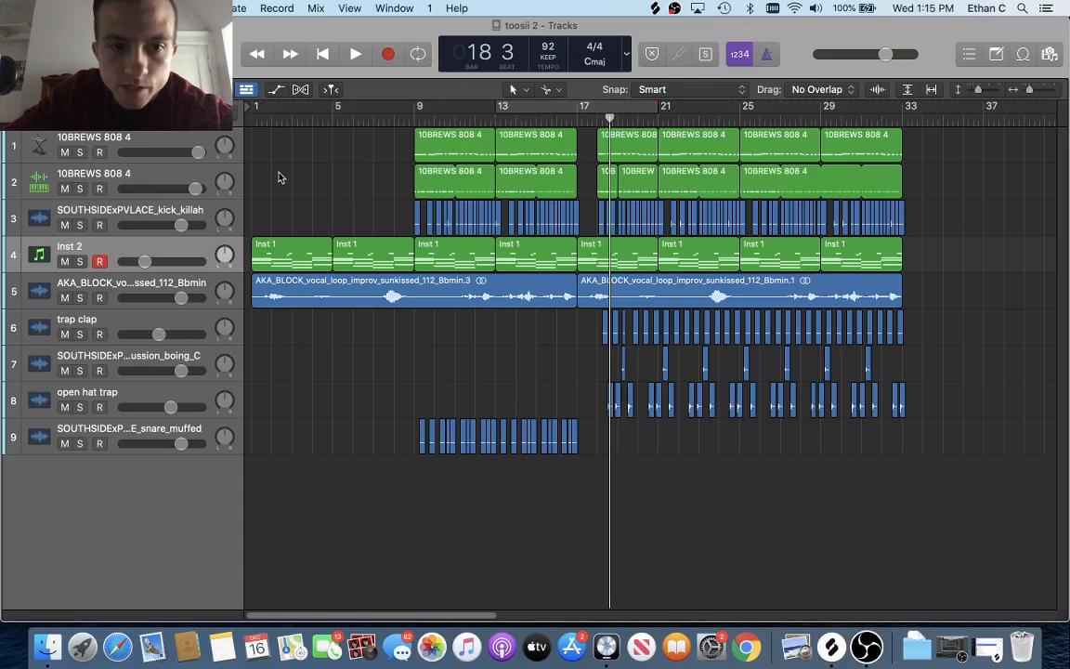
drag(264, 168, 1064, 428)
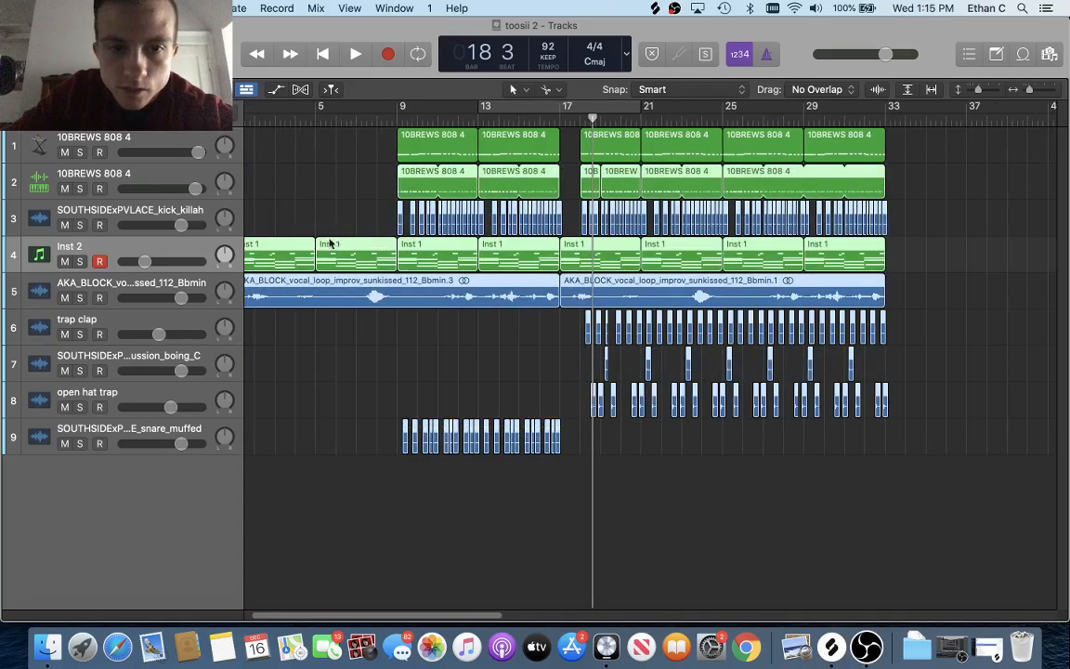
scroll(298, 170, left, 2)
drag(268, 140, 1062, 454)
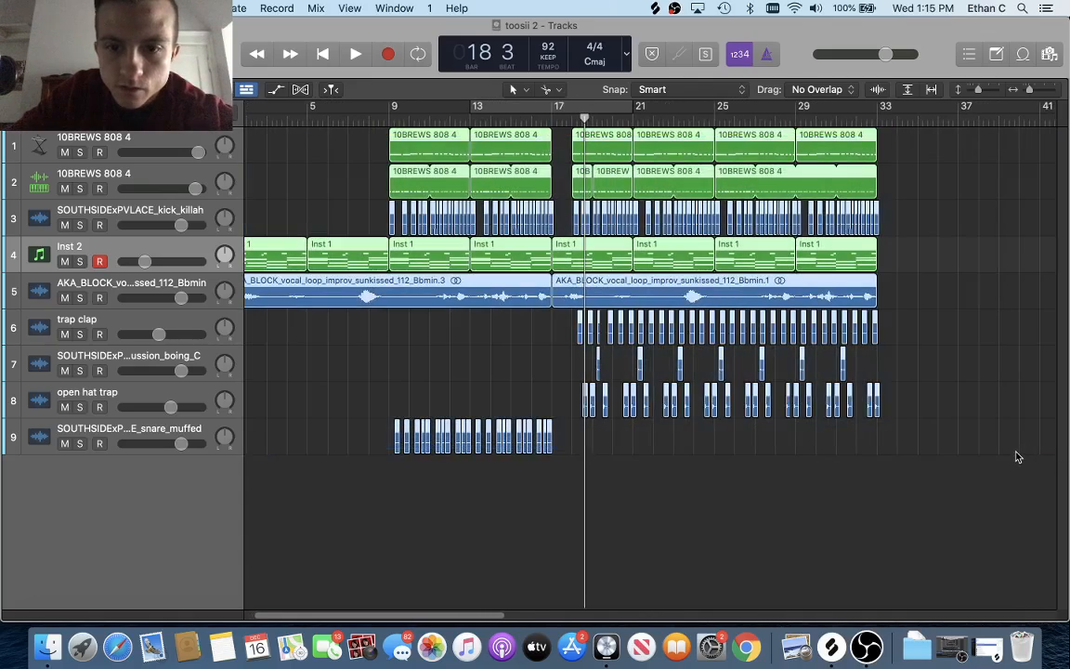
scroll(532, 382, left, 2)
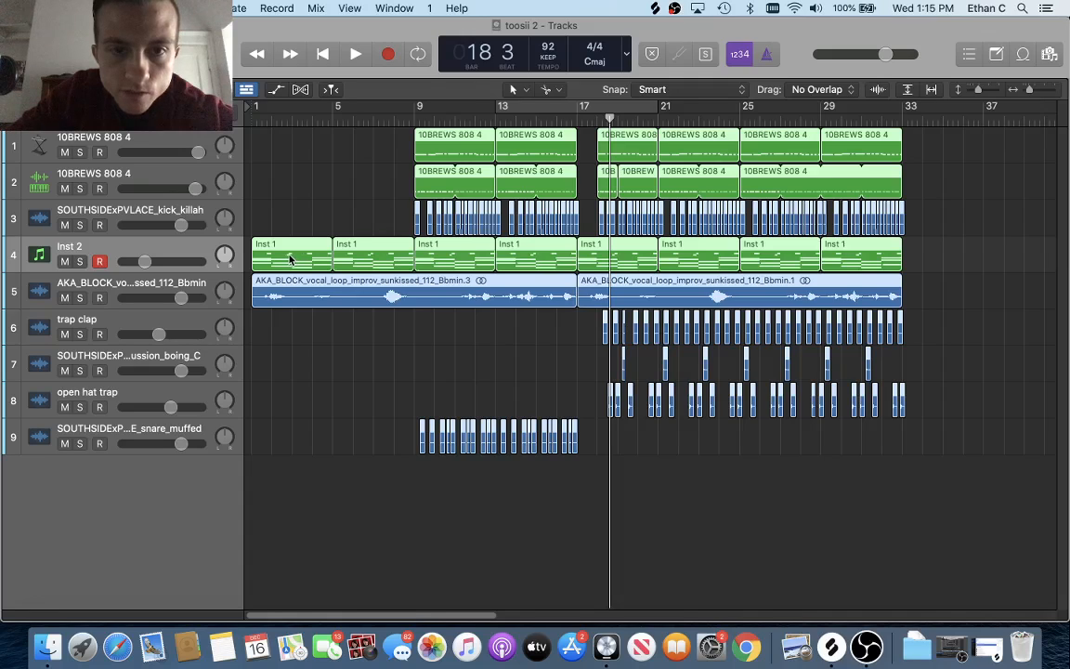
drag(290, 259, 452, 259)
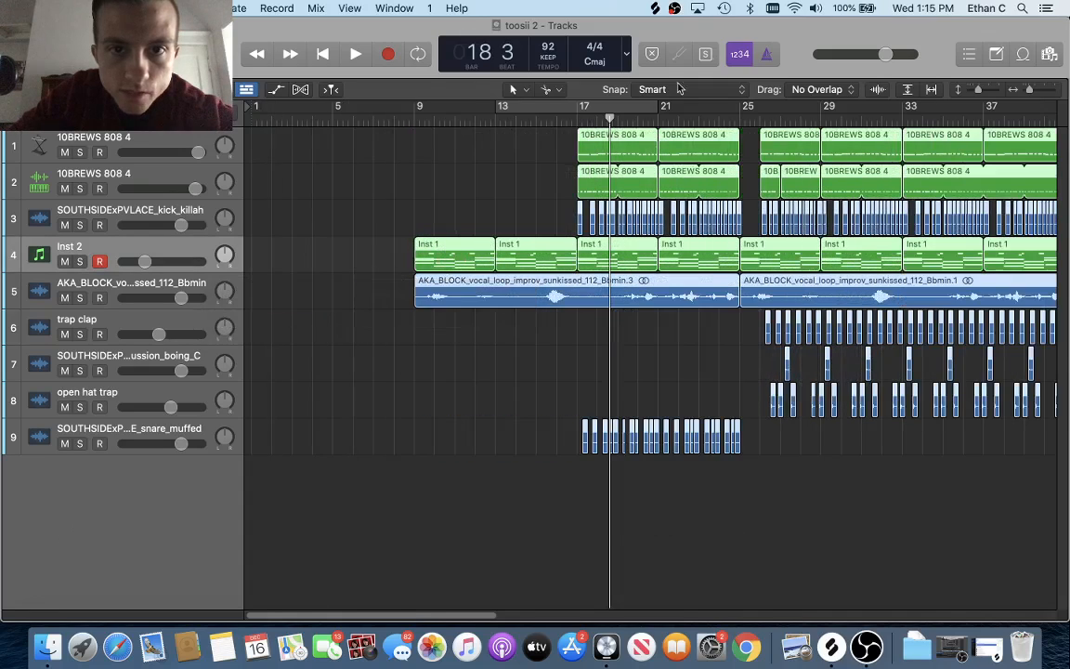
Switch the transport display to Beats & Time and place the playhead at bar 9.
click(626, 54)
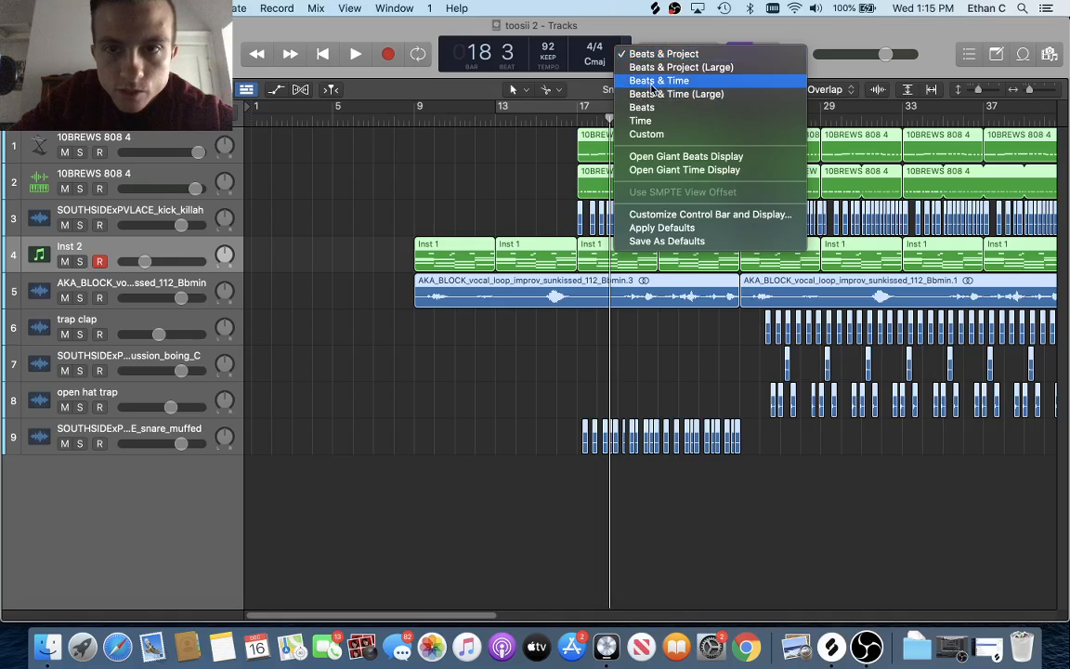
click(658, 82)
scroll(562, 186, right, 2)
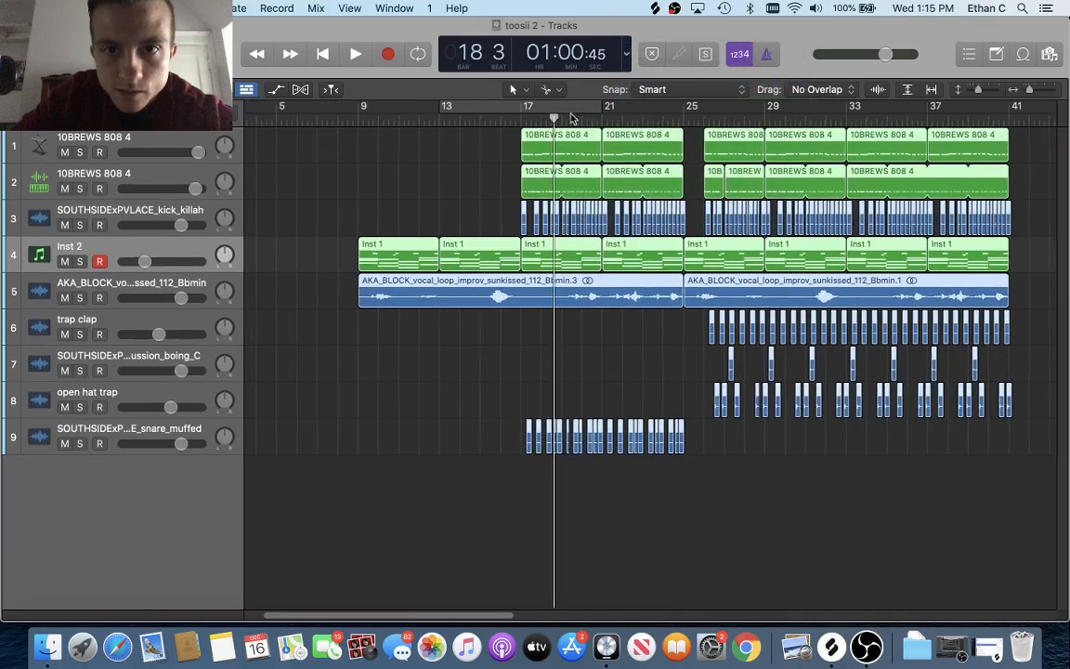
scroll(426, 125, left, 3)
click(413, 121)
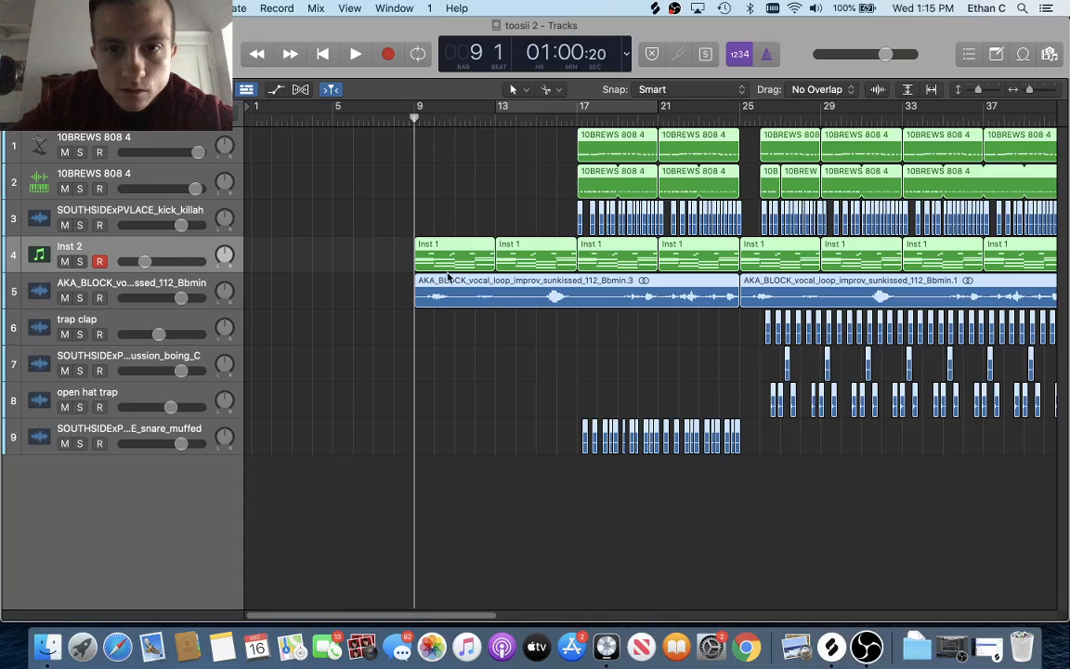
Move all selected regions 4 bars later to start at bar 13, and place the playhead at bar 13.
drag(455, 269, 532, 262)
click(578, 124)
click(493, 121)
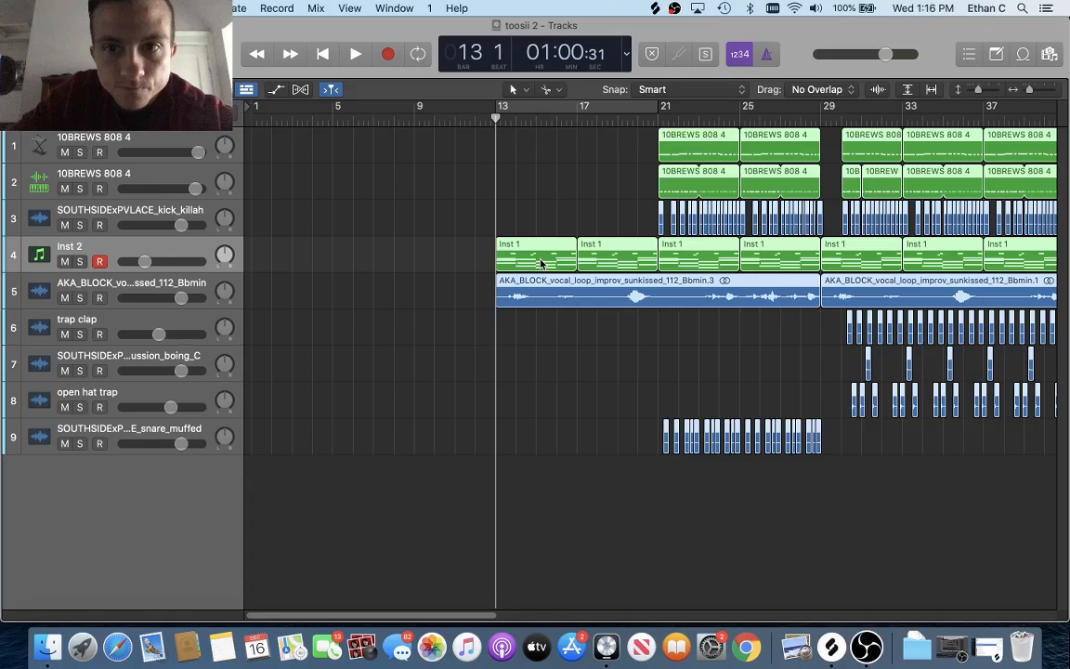
click(531, 400)
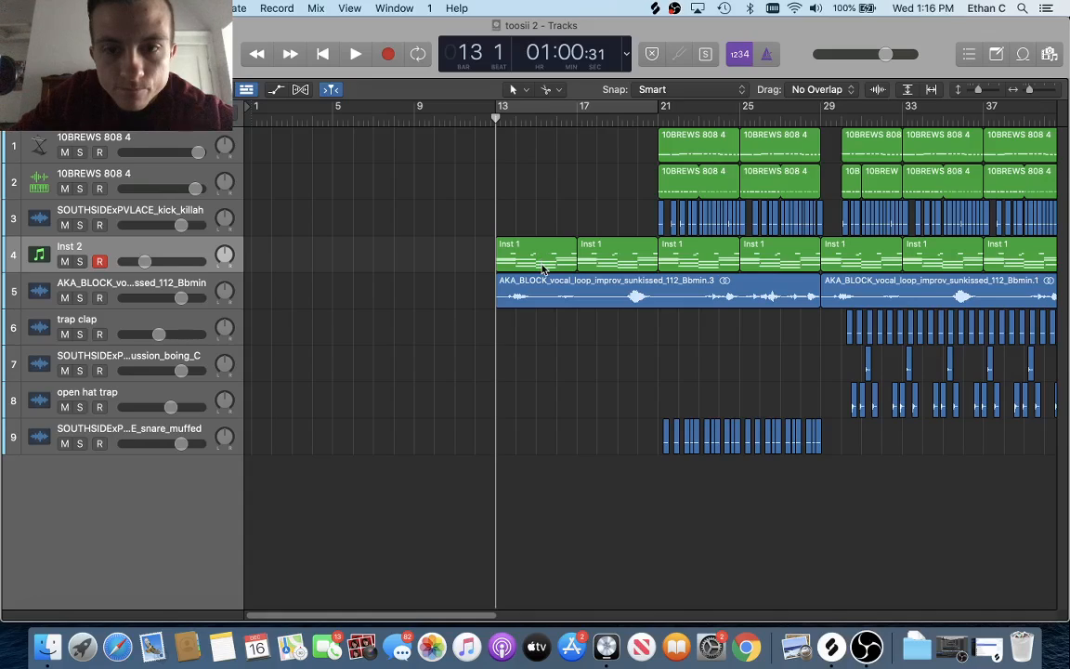
scroll(544, 269, down, 5)
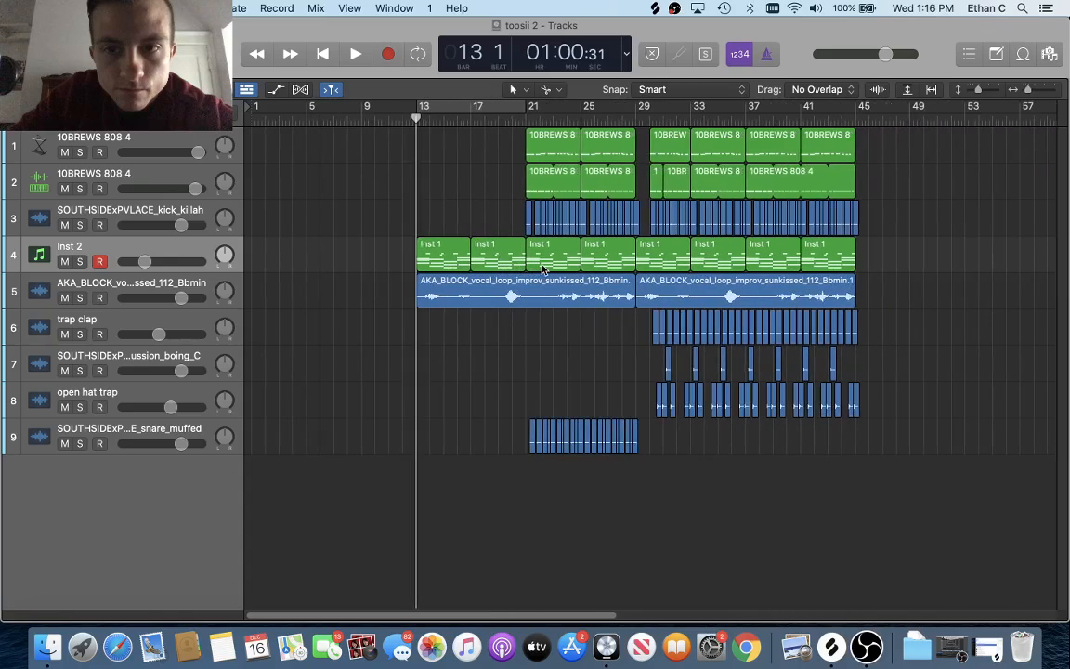
scroll(544, 269, up, 5)
scroll(544, 269, down, 7)
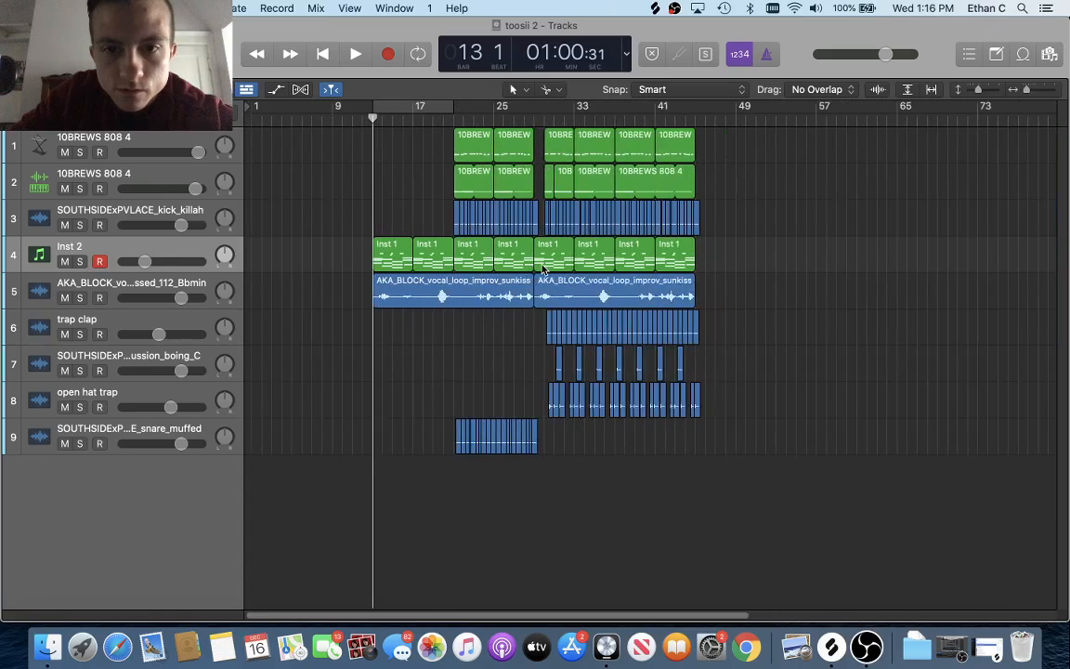
scroll(544, 270, up, 3)
scroll(544, 269, up, 1)
scroll(520, 250, left, 4)
drag(423, 133, 1055, 492)
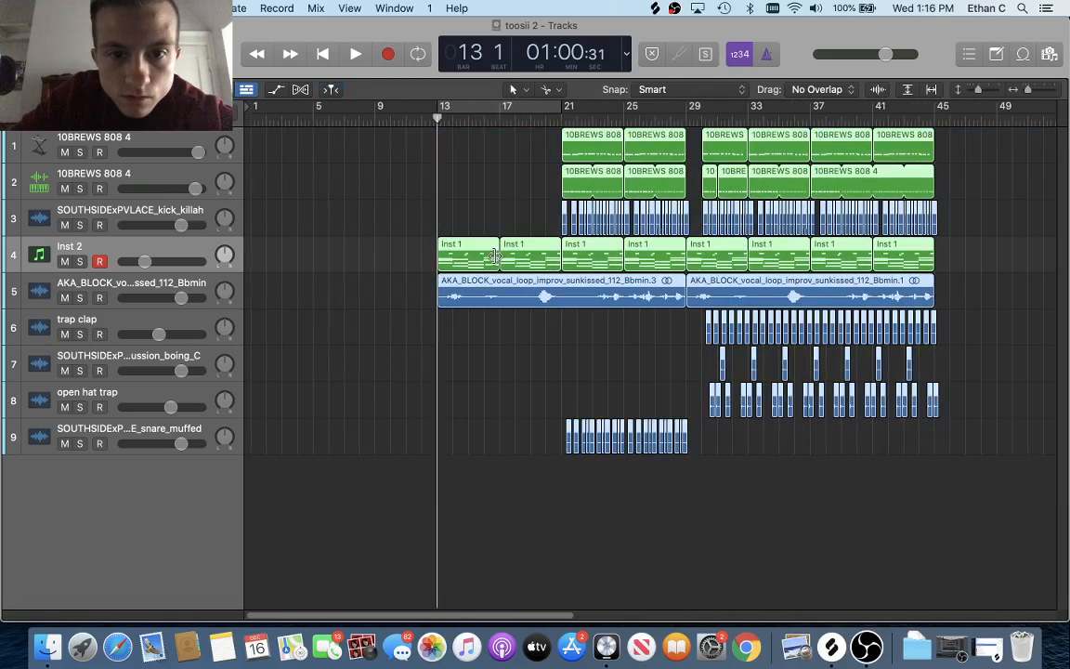
scroll(494, 255, left, 1)
scroll(494, 255, right, 1)
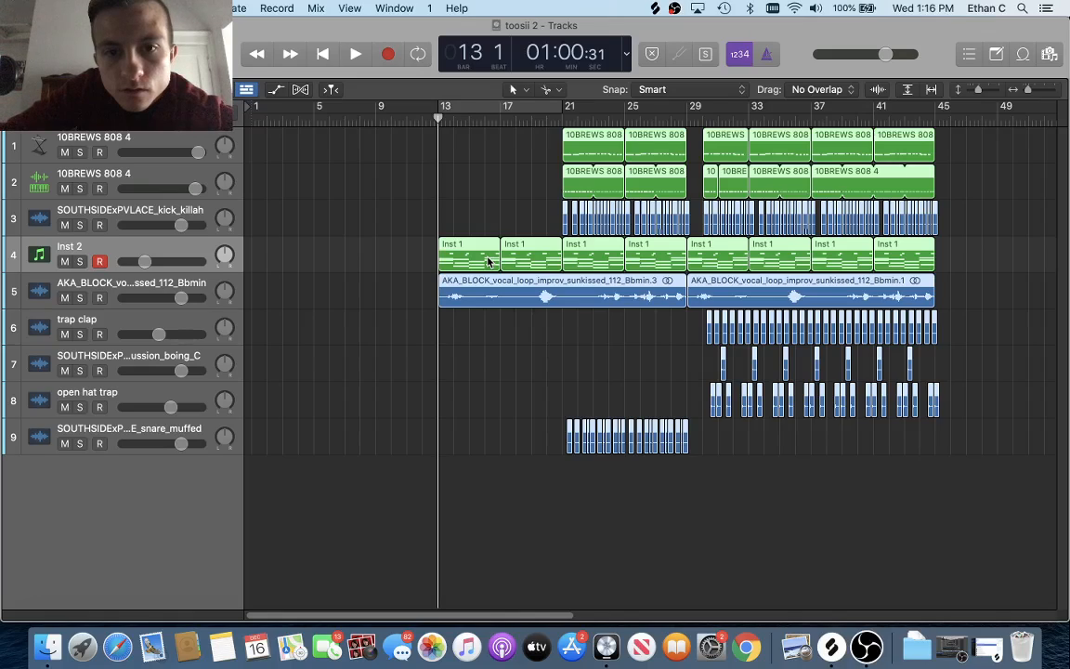
click(473, 381)
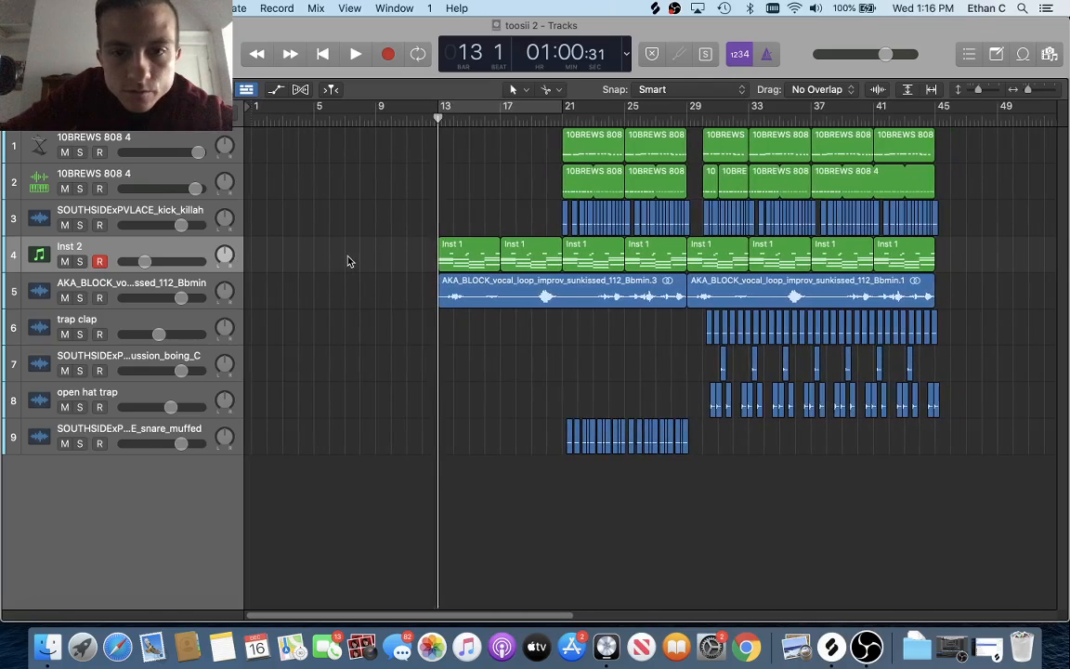
Split the first vocal loop at bar 21, and copy the Inst 2 and vocal regions from bars 13–21 to bar 1.
click(566, 298)
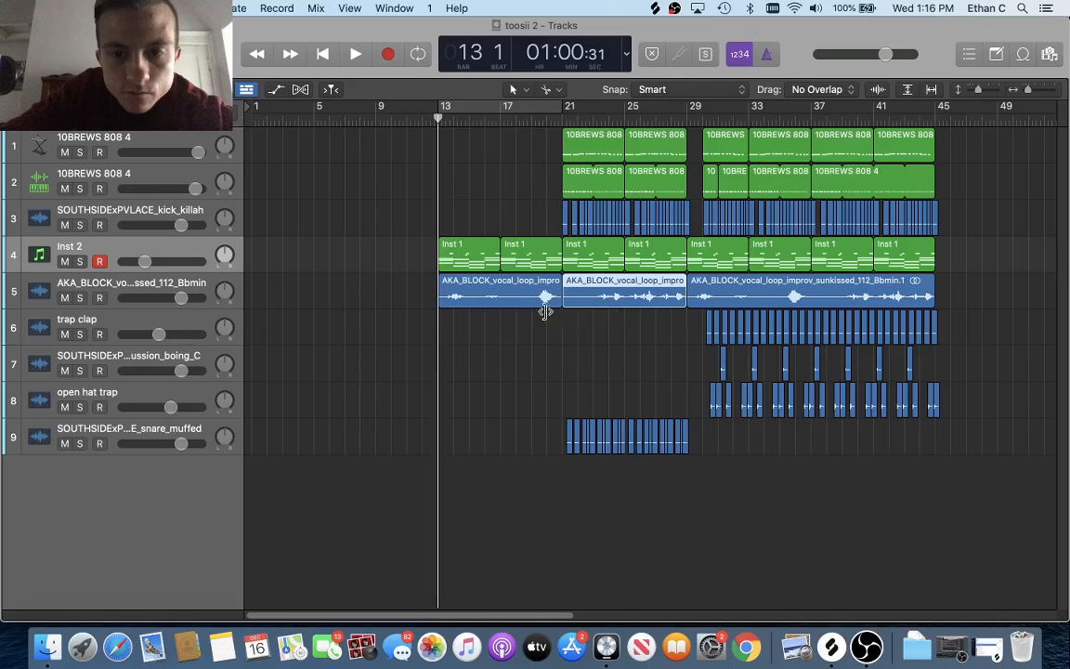
drag(358, 233, 530, 317)
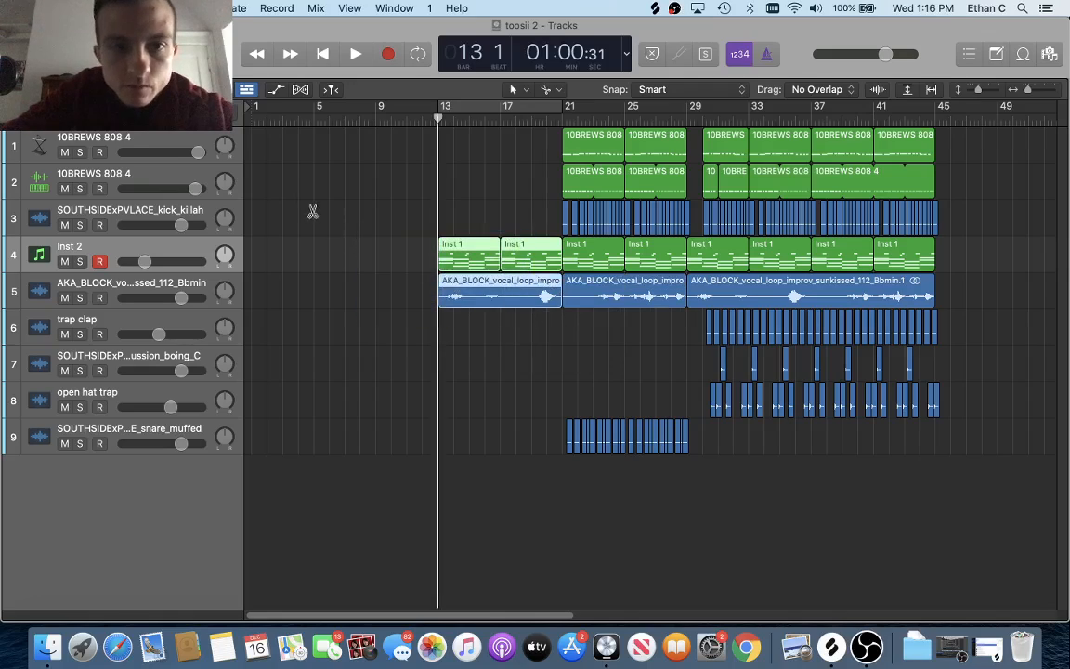
click(253, 118)
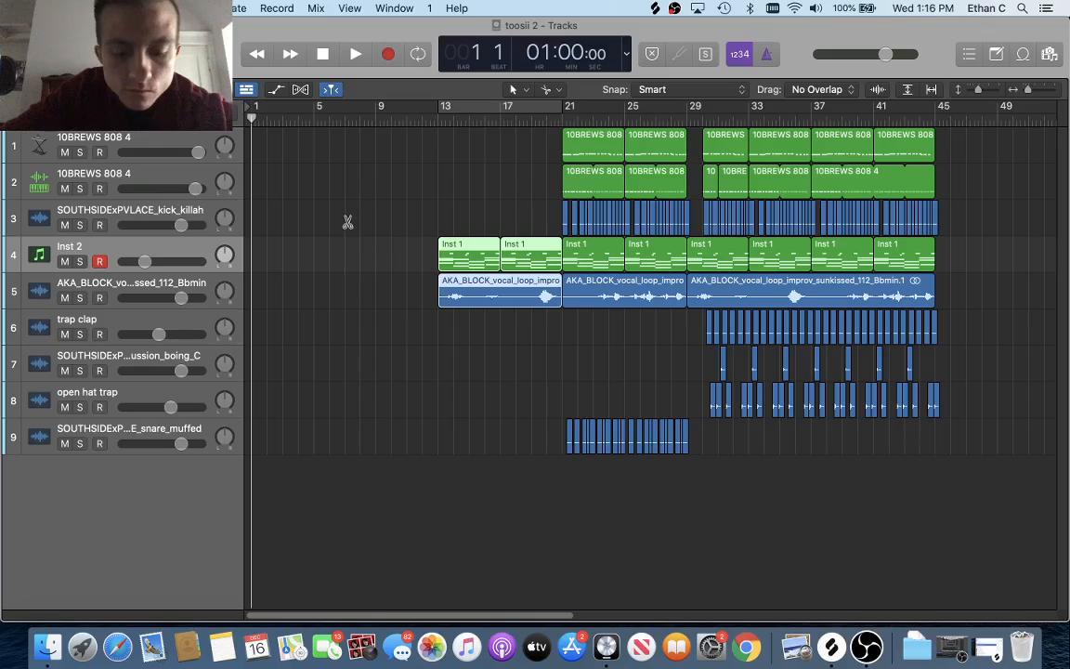
key(super+v)
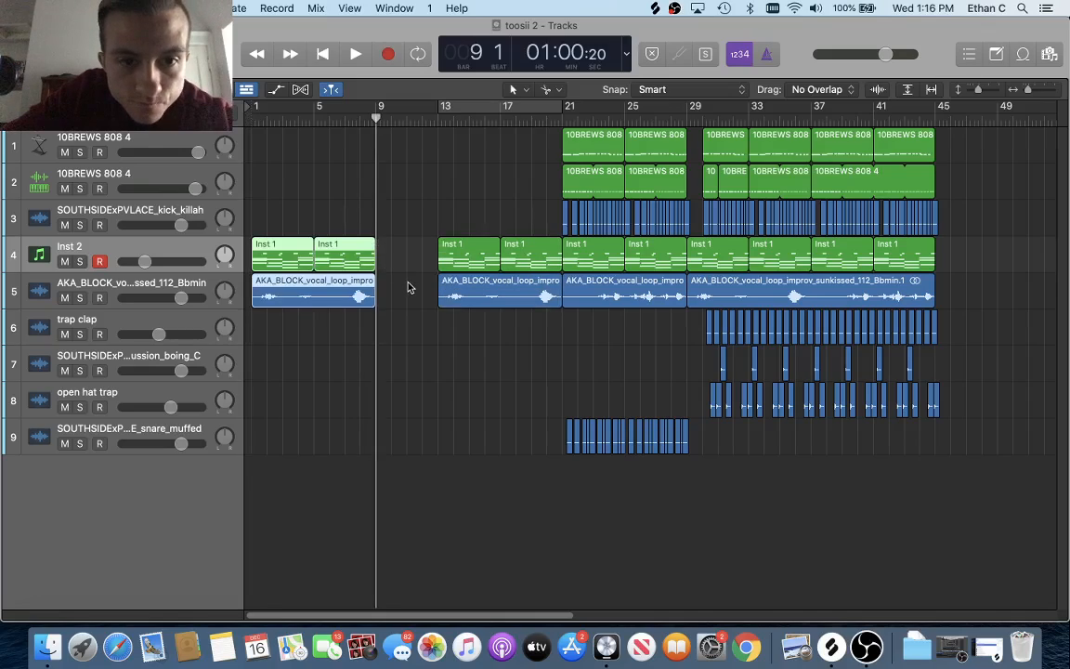
Split the pasted vocal loop at bar 5, and copy the first four bars of Inst 2 and the vocal to bar 9.
super+click(314, 301)
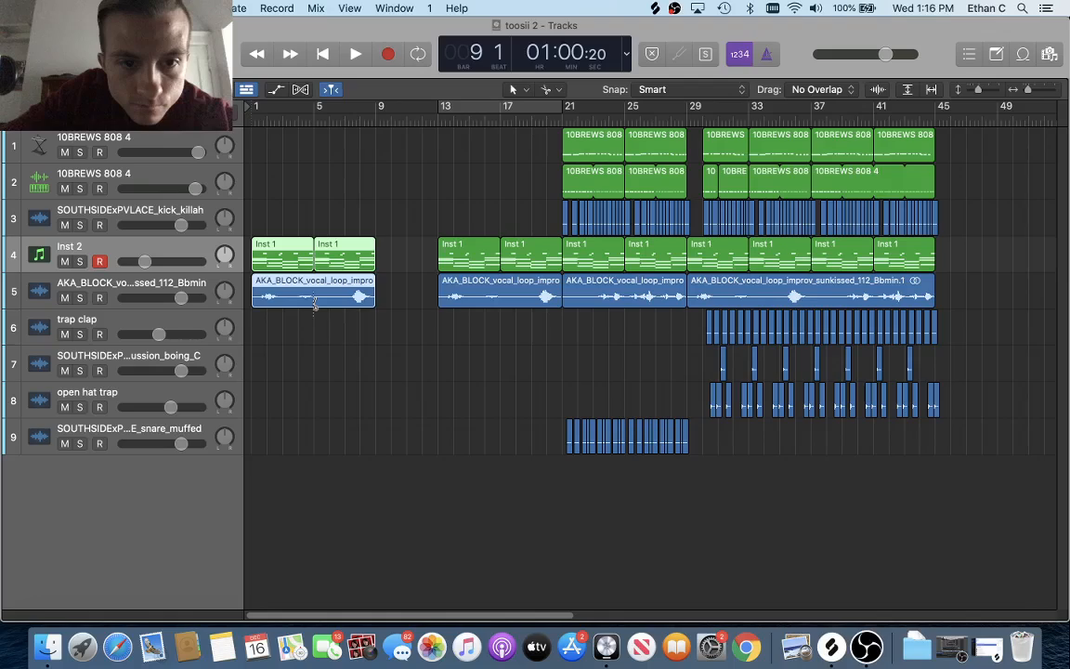
drag(272, 221, 284, 308)
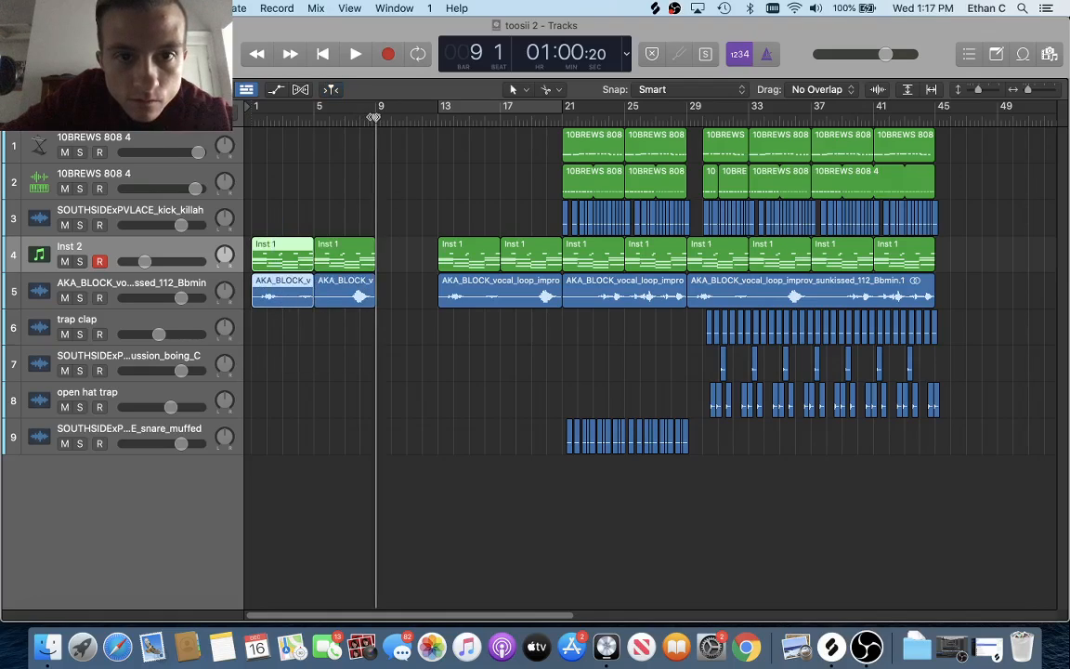
key(super+v)
Set the cycle range to bars 1 through 13 and play the new intro section.
drag(265, 115, 388, 235)
key(space)
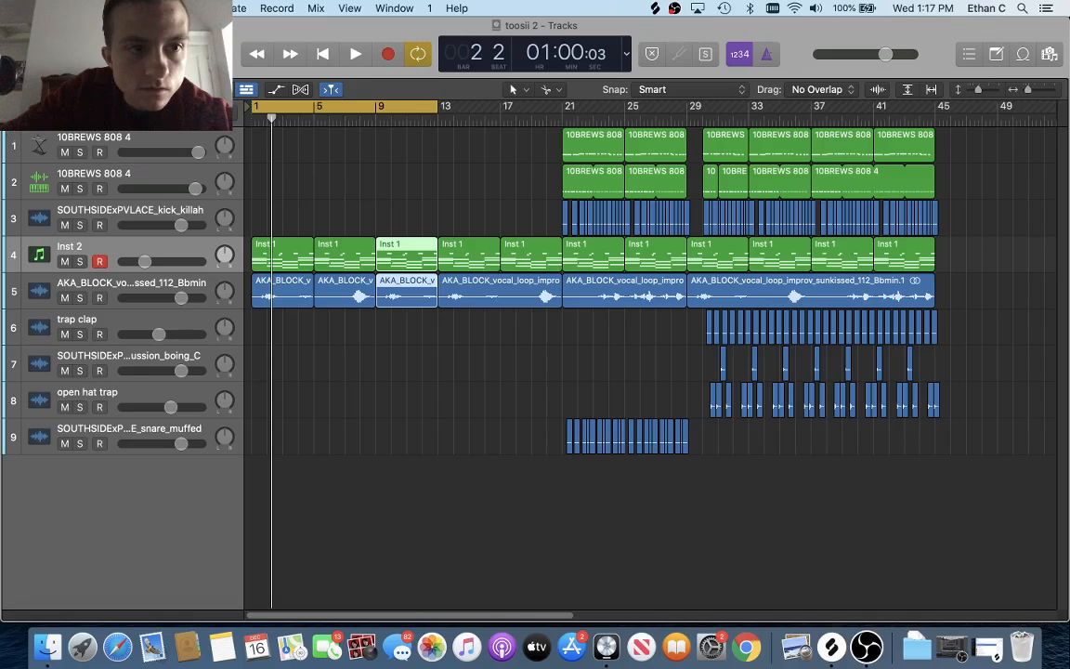
Create one new software instrument track with Xfer Records Serum as its instrument, and hide the library.
key(alt+super+n)
click(445, 165)
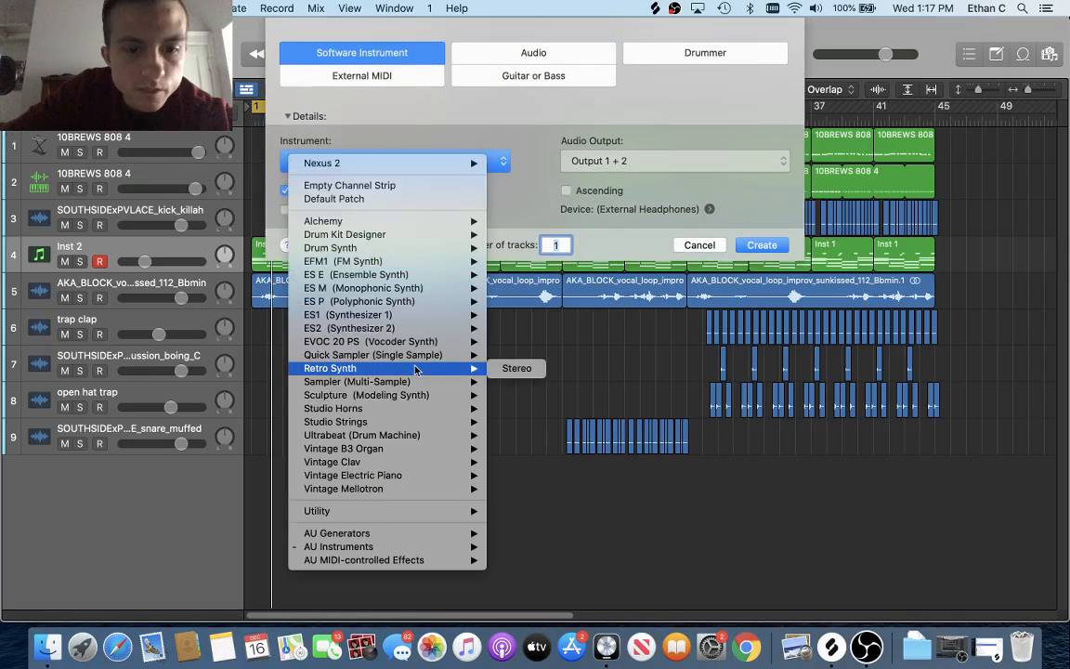
mouse_move(447, 554)
mouse_move(531, 612)
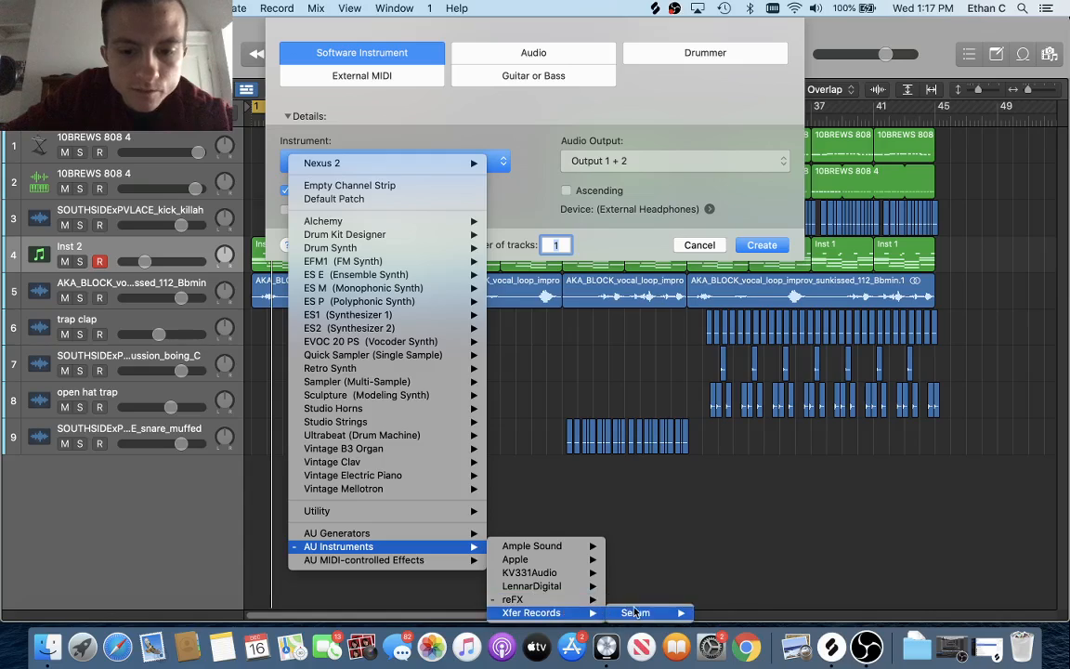
mouse_move(640, 555)
click(675, 552)
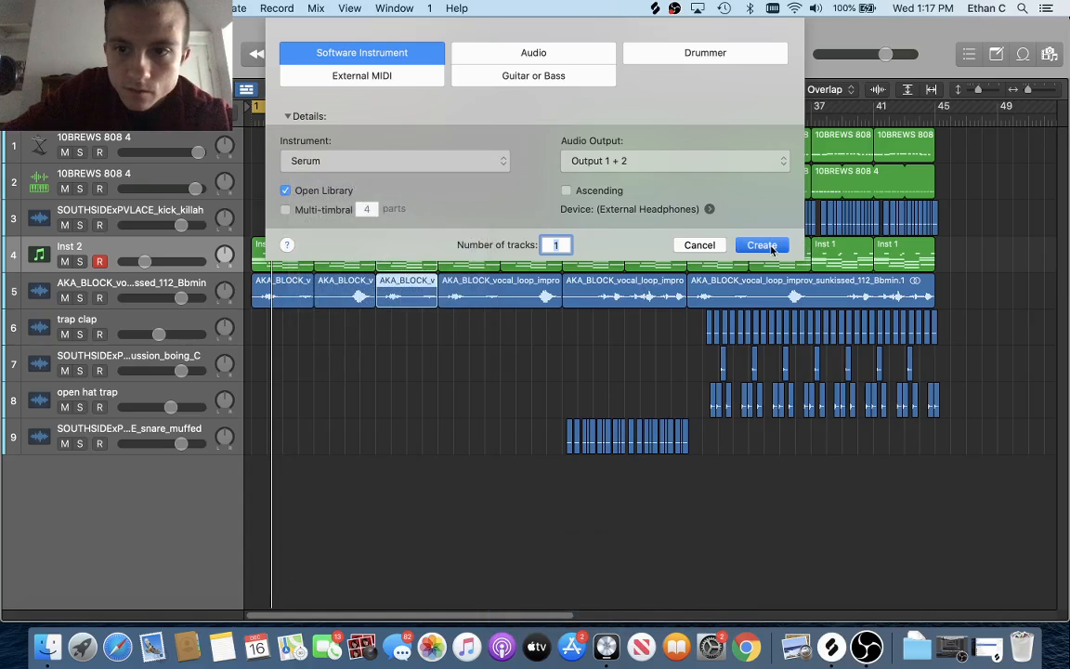
click(761, 245)
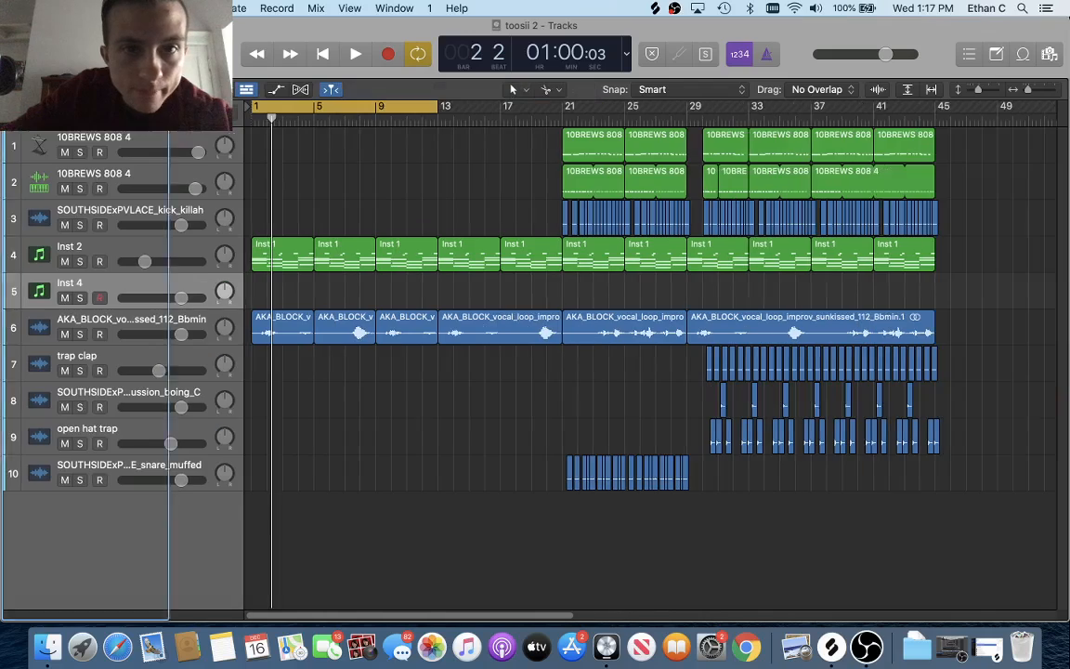
key(y)
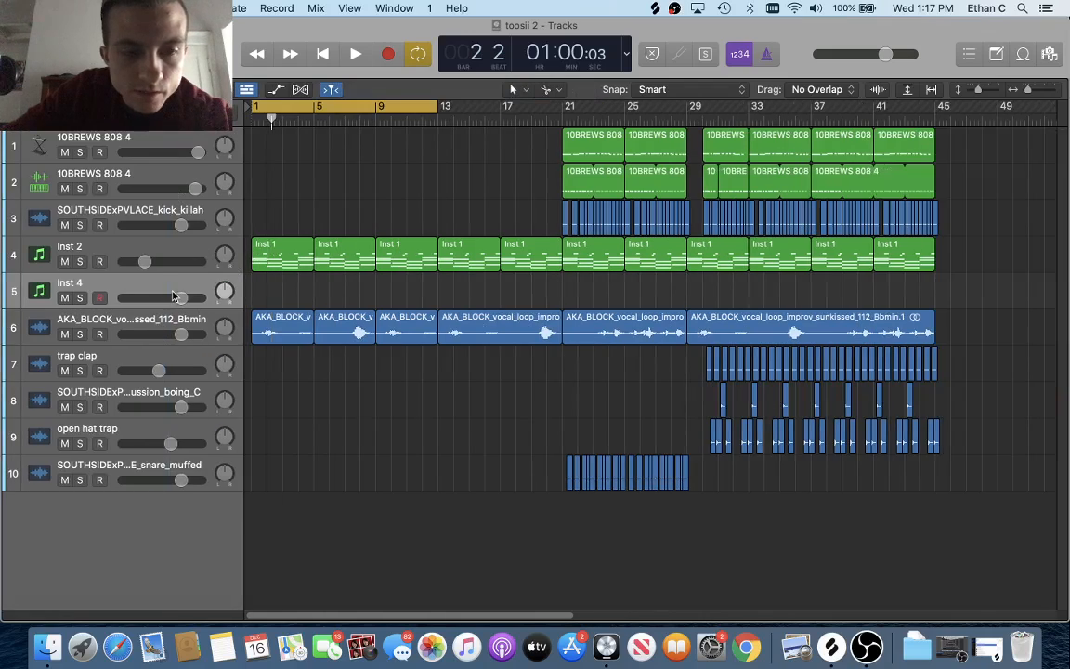
Show the mixer and Serum on the new track, and load the Bass preset BA Modwheel me [GI].
key(x)
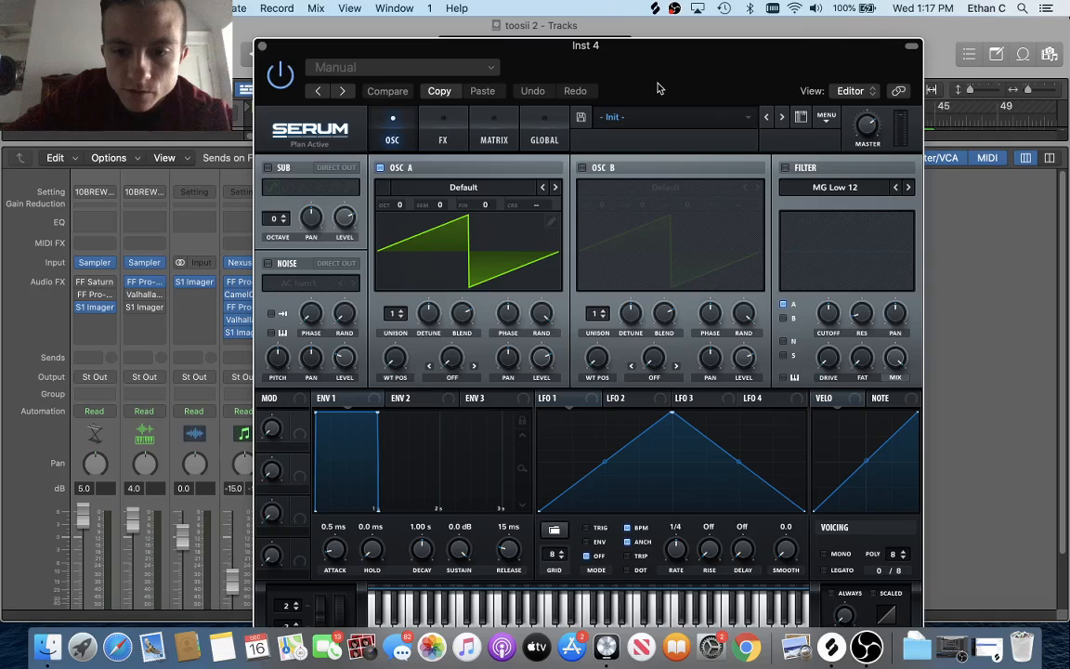
drag(657, 88, 615, 53)
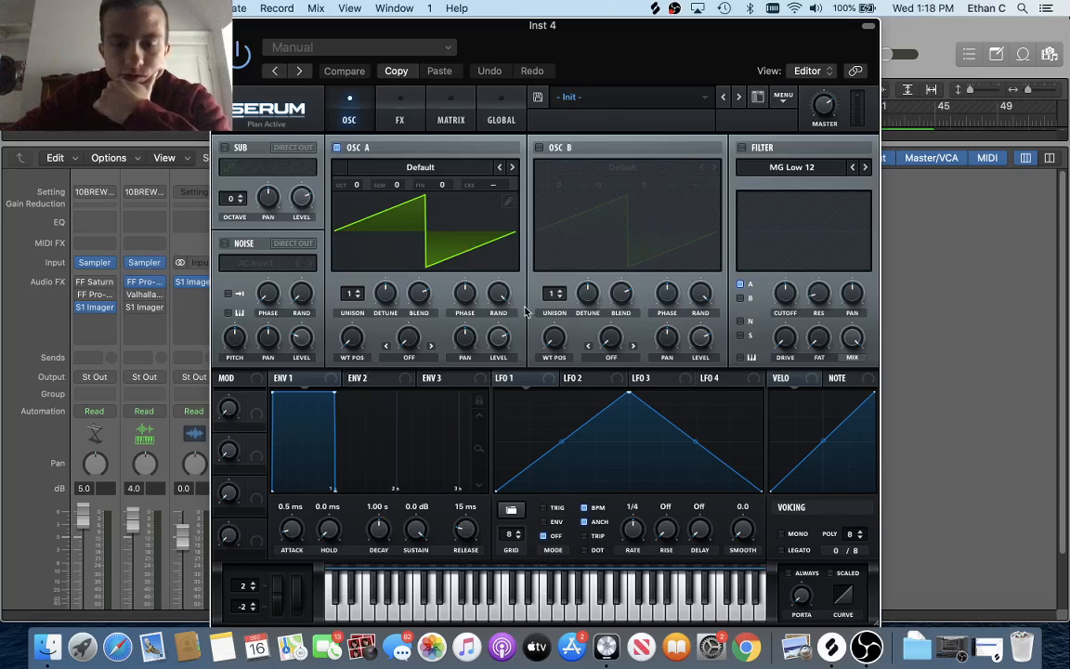
drag(634, 49, 583, 81)
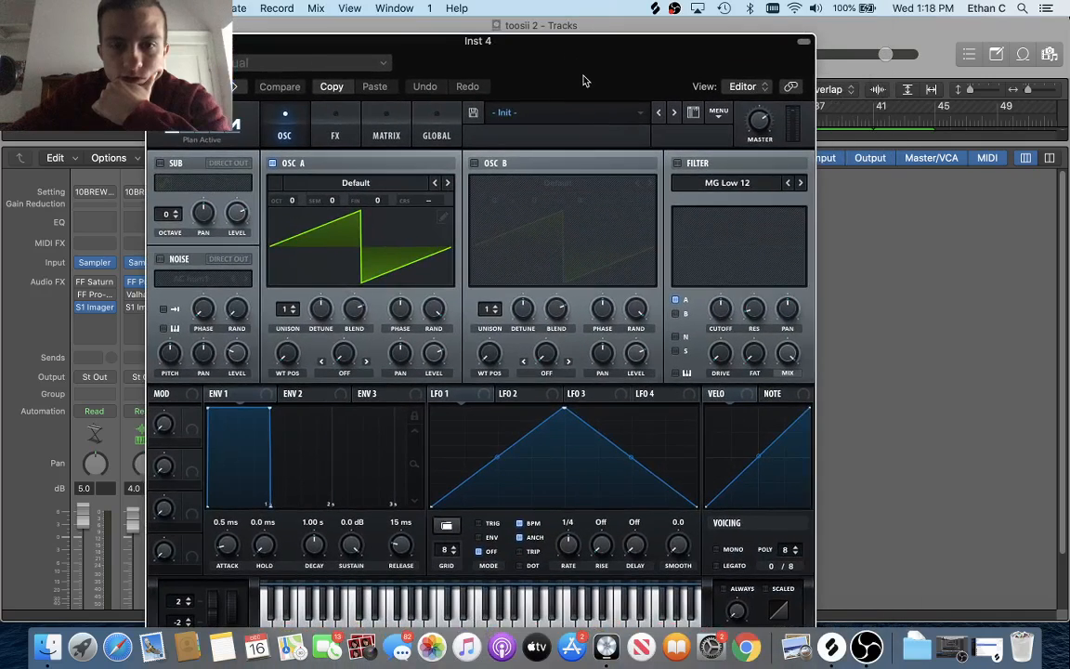
click(566, 114)
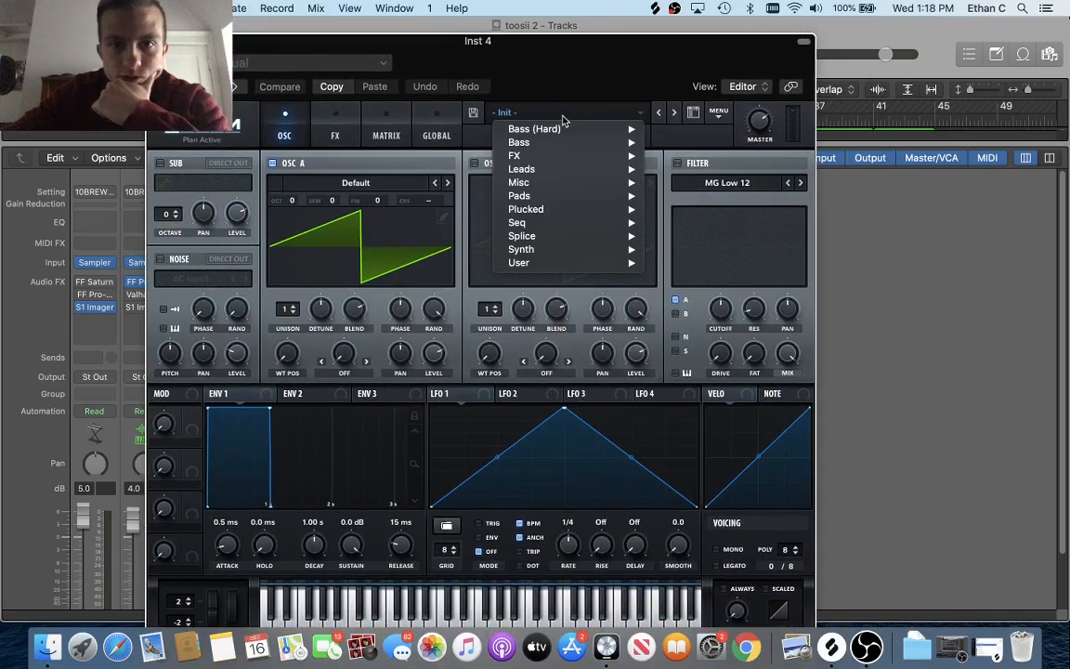
mouse_move(605, 144)
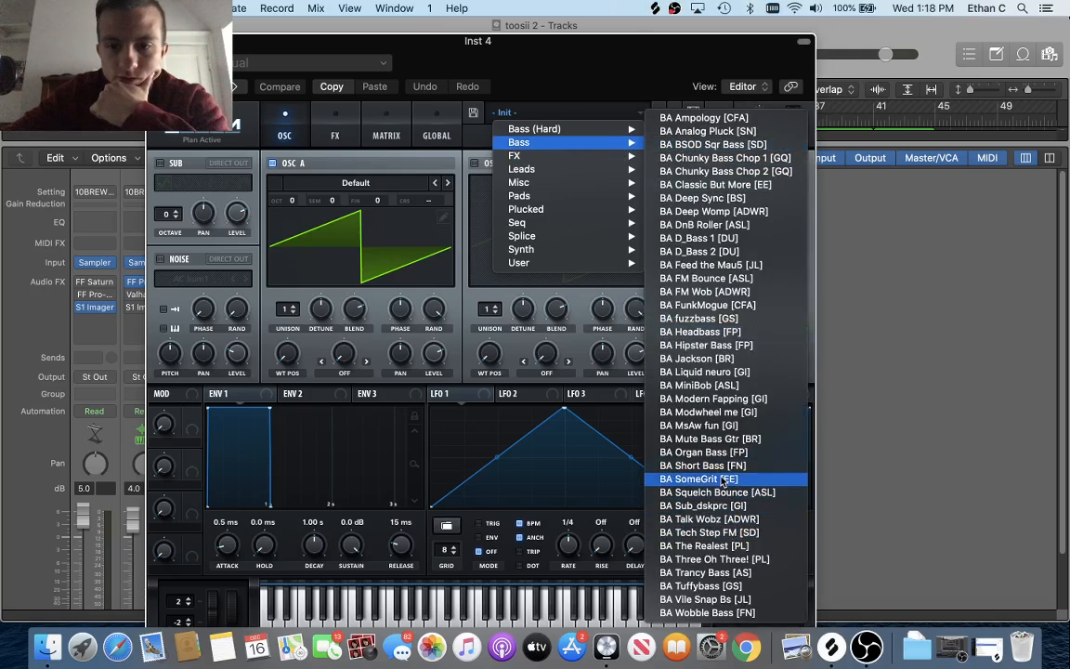
click(697, 418)
Lower Serum's filter cutoff to about 287 Hz, and close the plug-in window and mixer.
drag(727, 323, 710, 372)
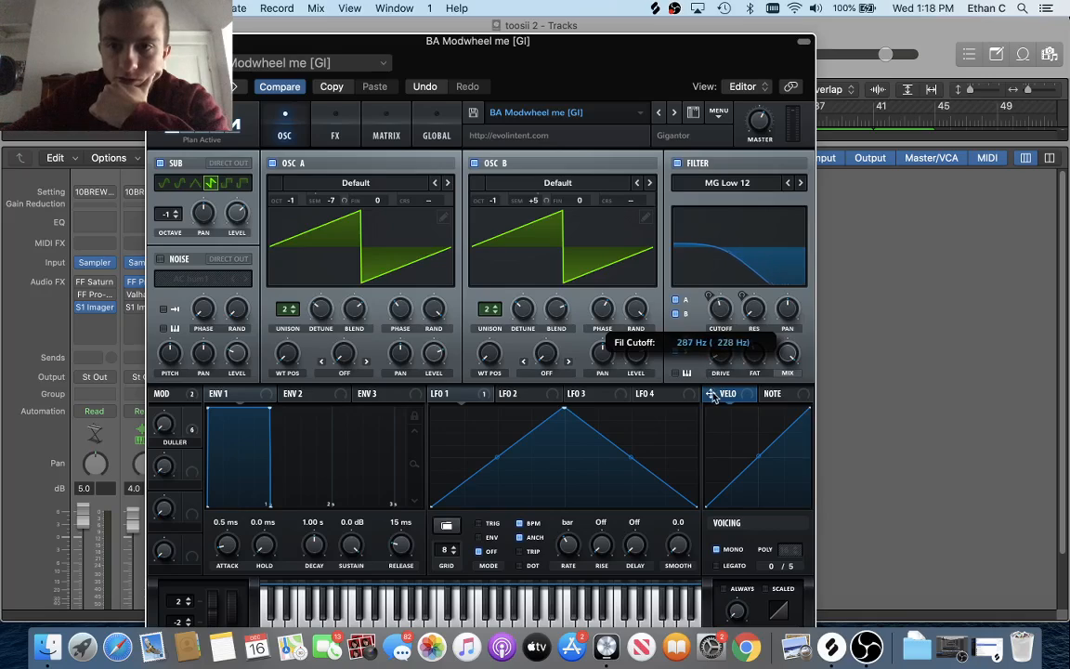
drag(713, 393, 713, 394)
click(156, 41)
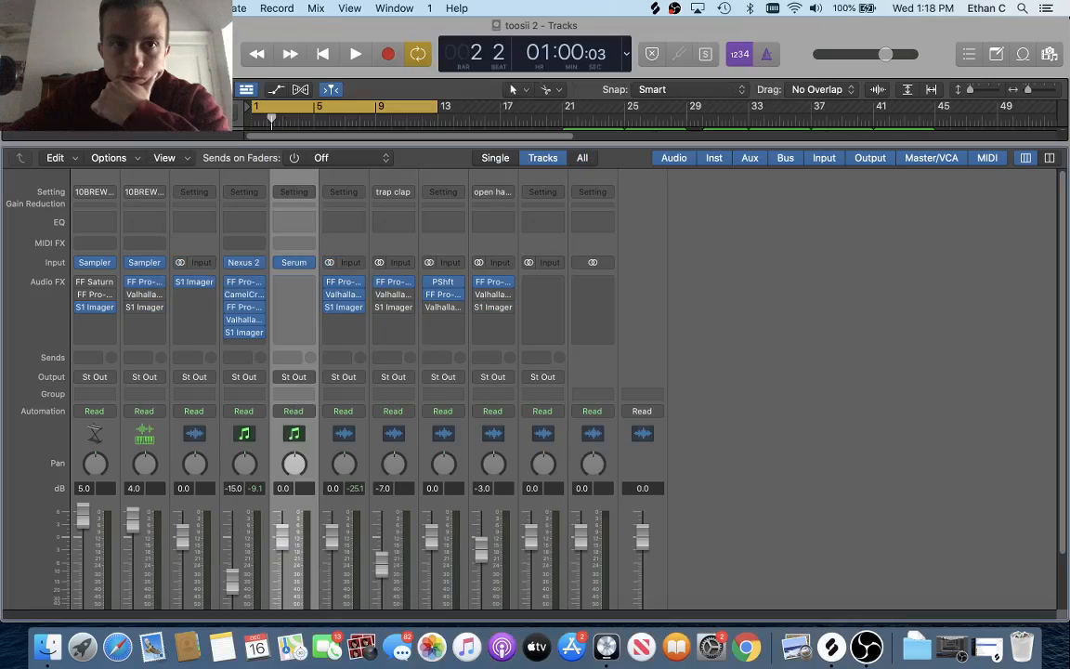
key(x)
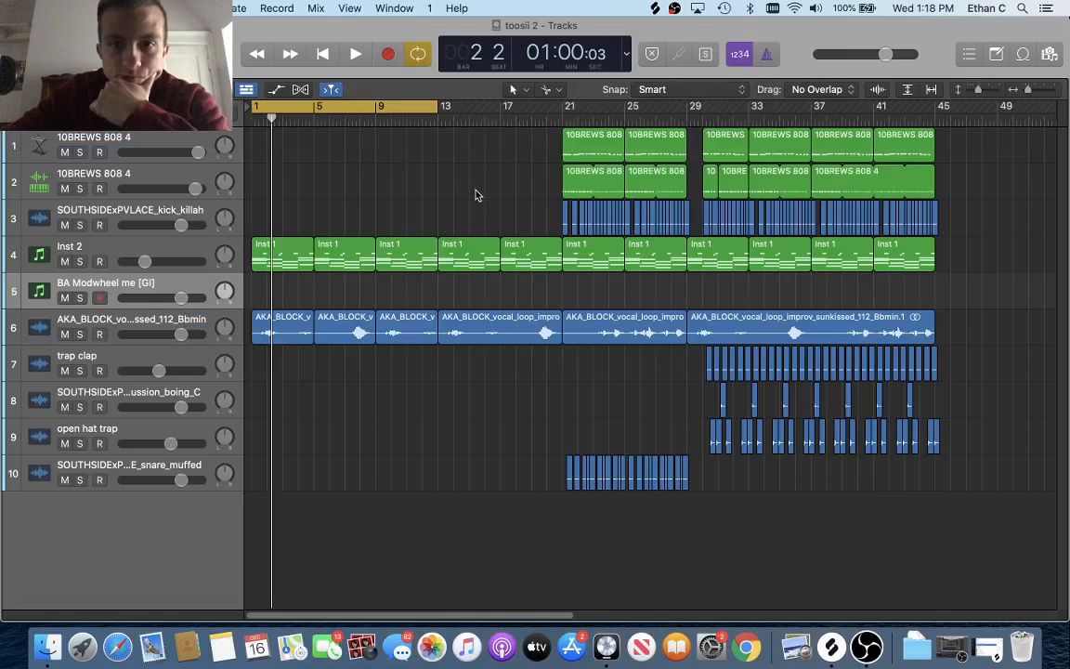
Open the first 808 region on track 1 in the Piano Roll and examine its note pattern across bars 21 to 24.
click(585, 158)
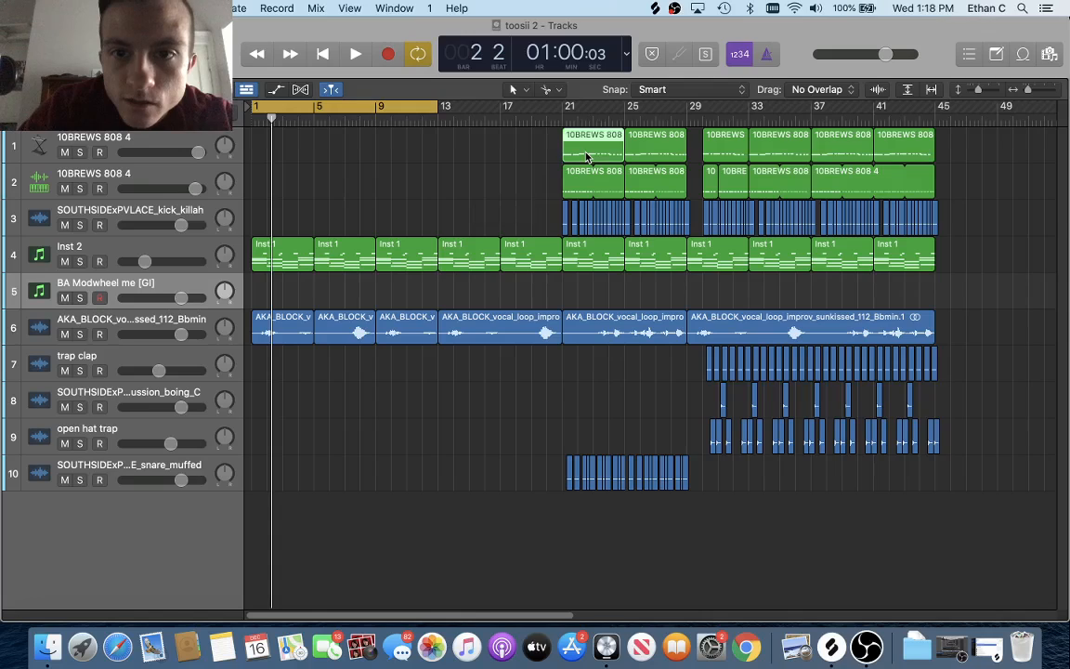
double_click(586, 156)
scroll(485, 489, down, 5)
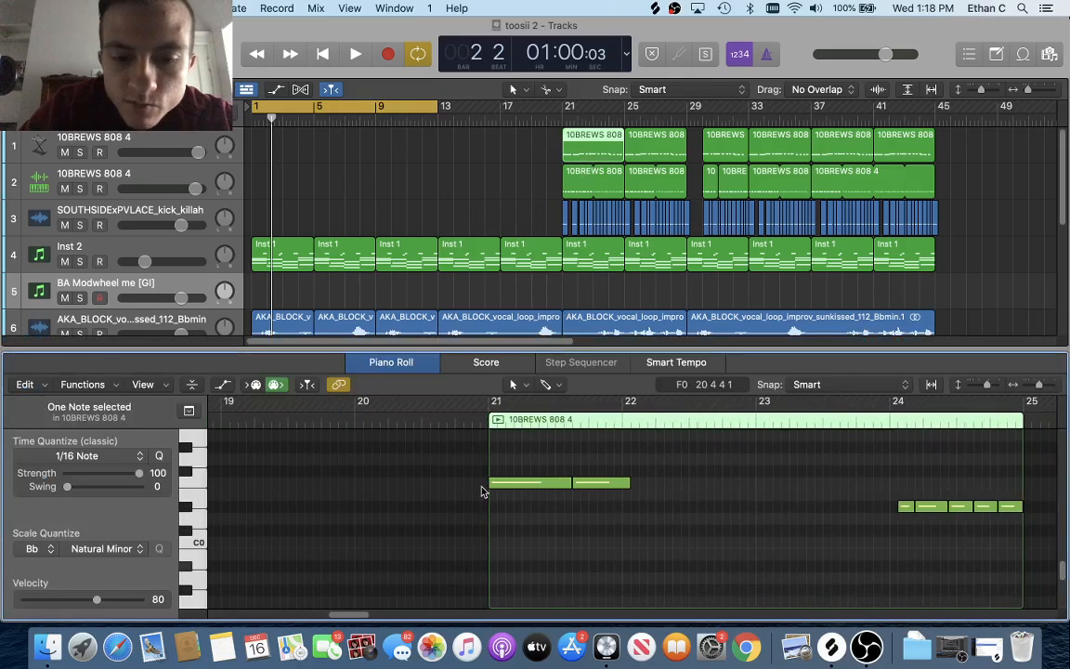
scroll(481, 491, right, 3)
scroll(483, 491, down, 2)
scroll(484, 491, right, 3)
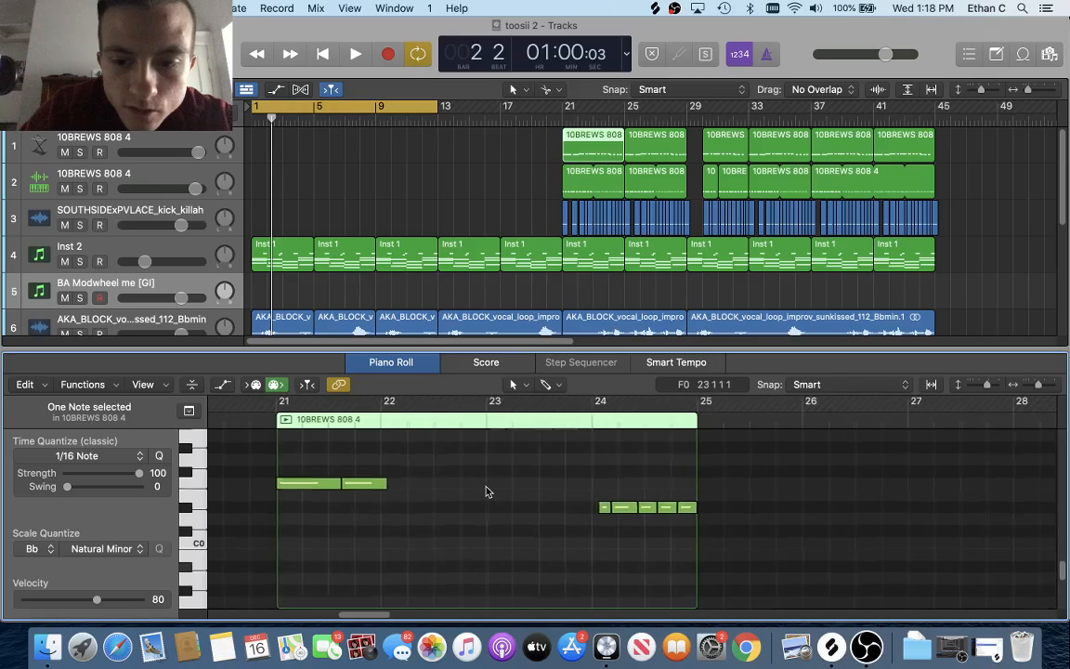
scroll(484, 491, up, 3)
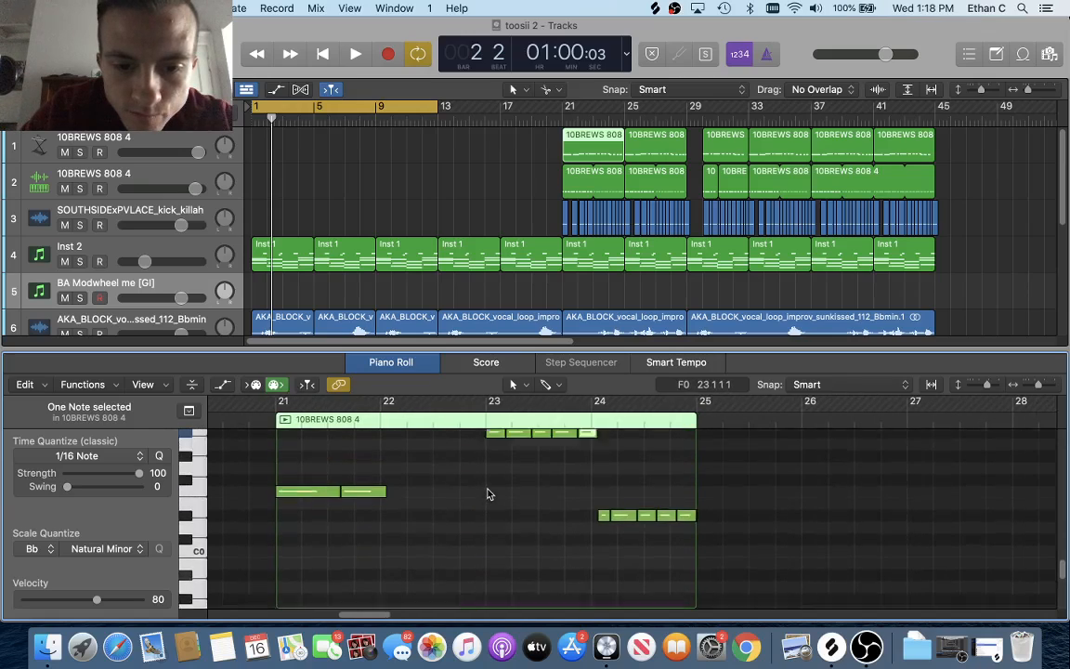
scroll(490, 493, up, 5)
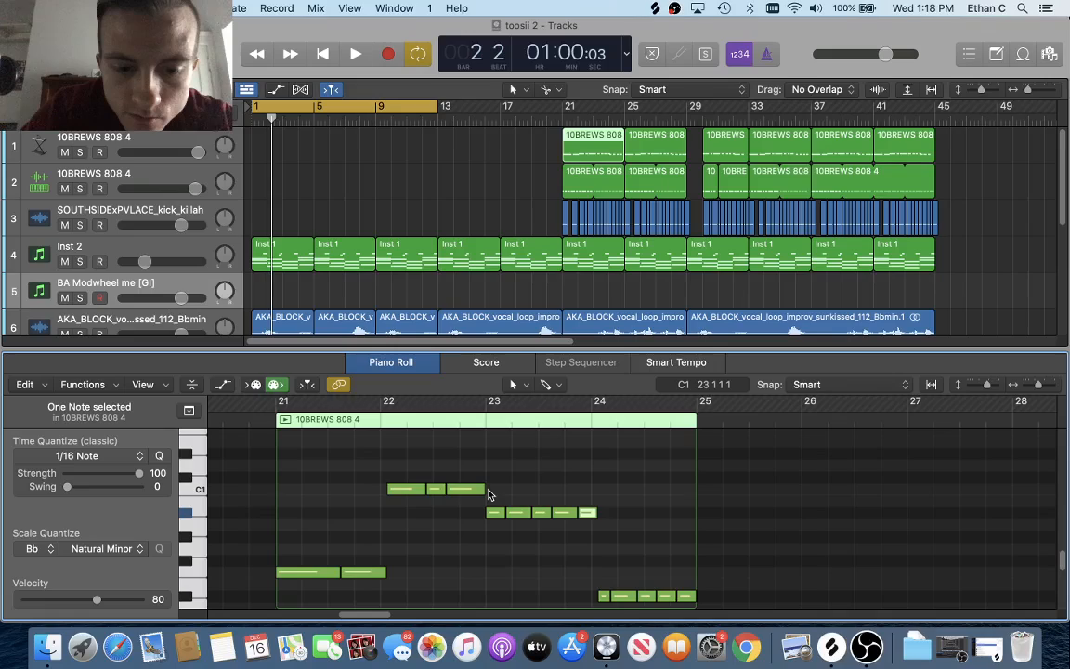
scroll(490, 494, down, 2)
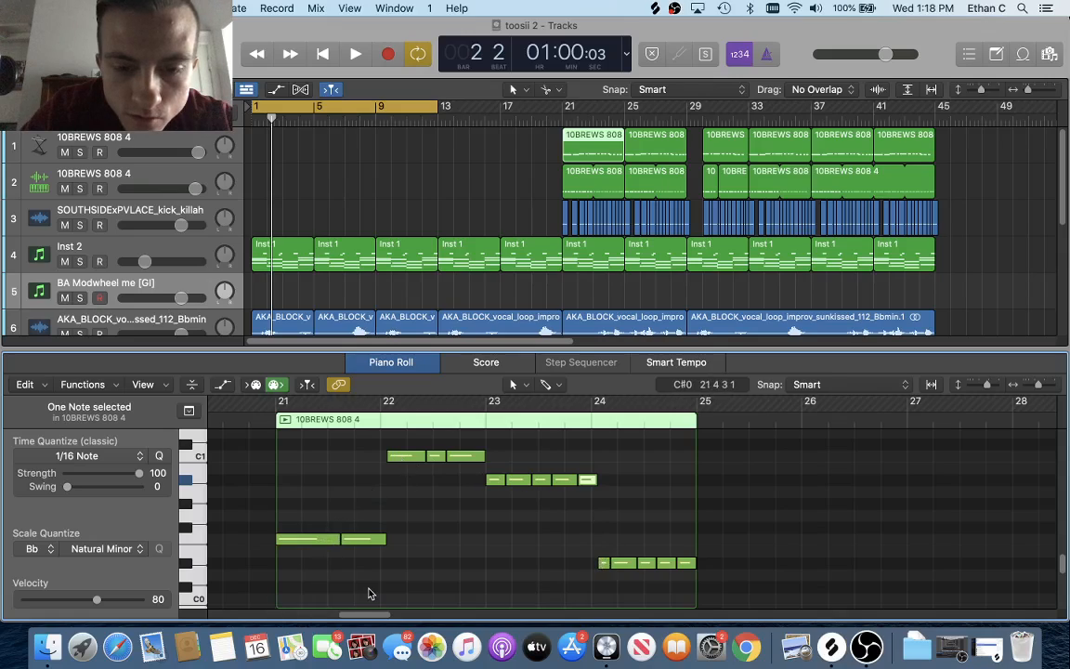
Copy the first 808 region from track 1 to bar 9 of the BA Modwheel me track.
click(321, 309)
click(585, 150)
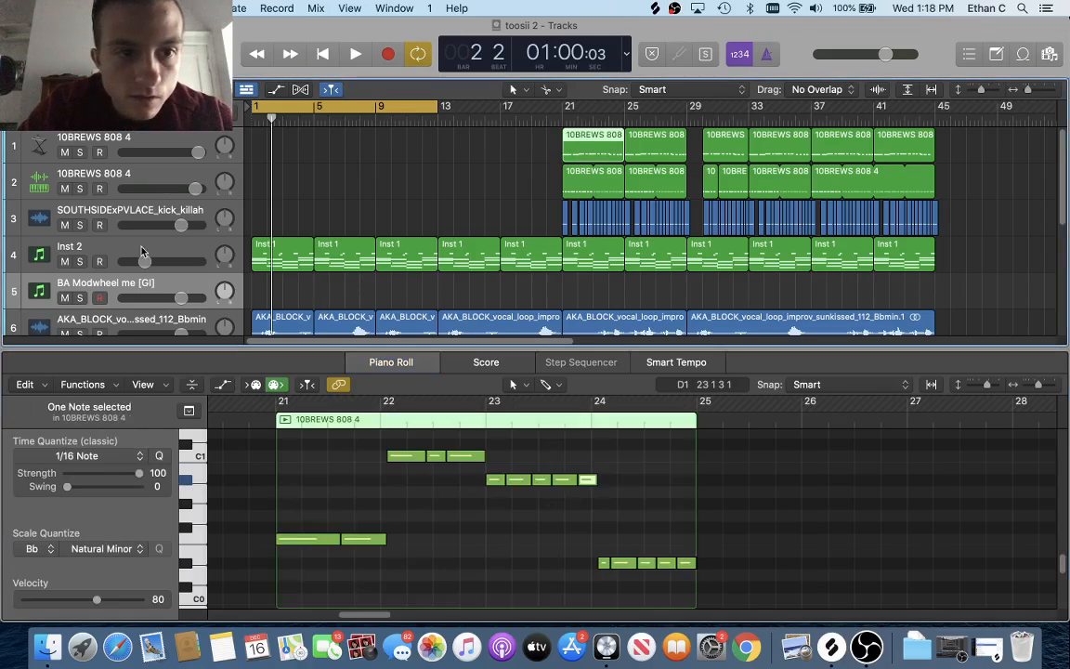
click(376, 120)
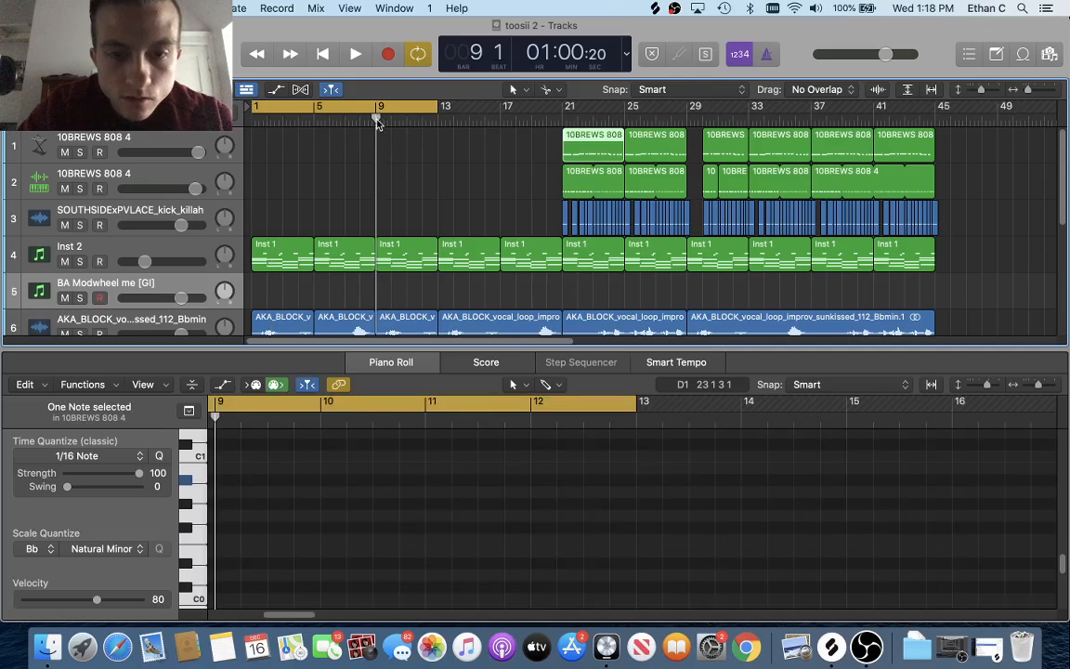
key(super+v)
scroll(383, 232, down, 1)
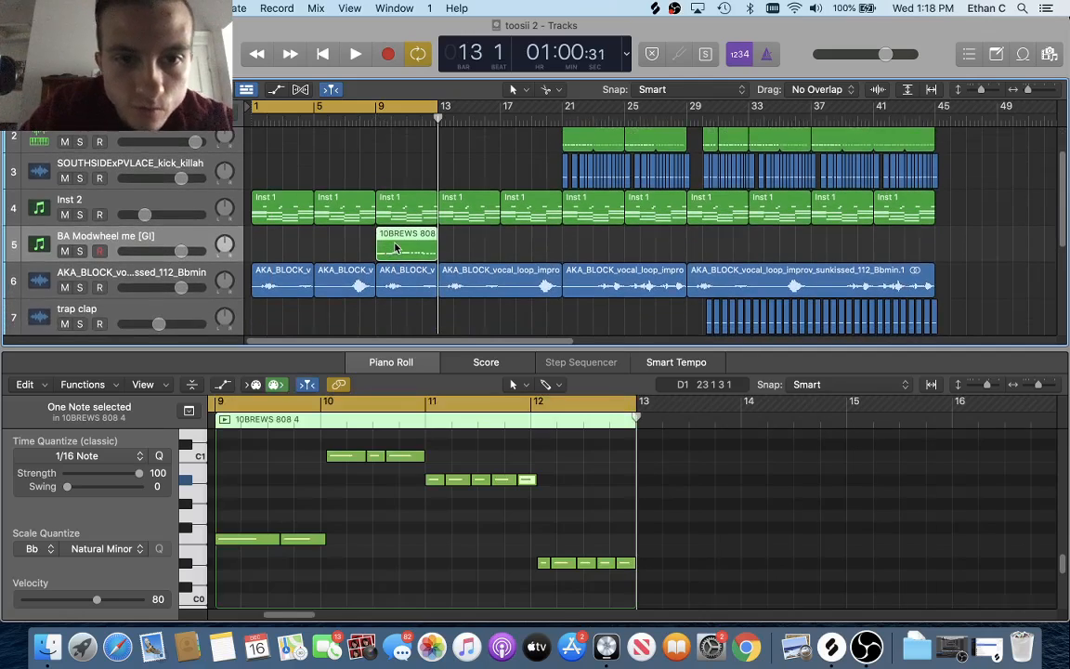
scroll(394, 246, down, 1)
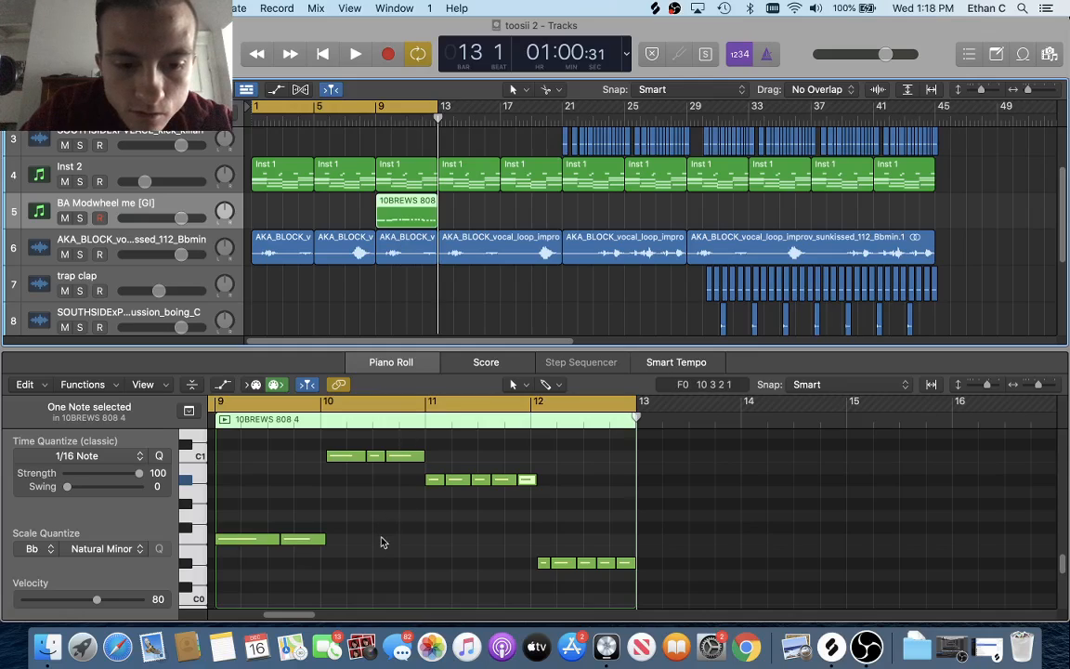
Transpose all notes in the pasted bass region up so that the first note sits on C3.
scroll(376, 546, left, 1)
click(341, 570)
key(super+a)
scroll(288, 583, up, 1)
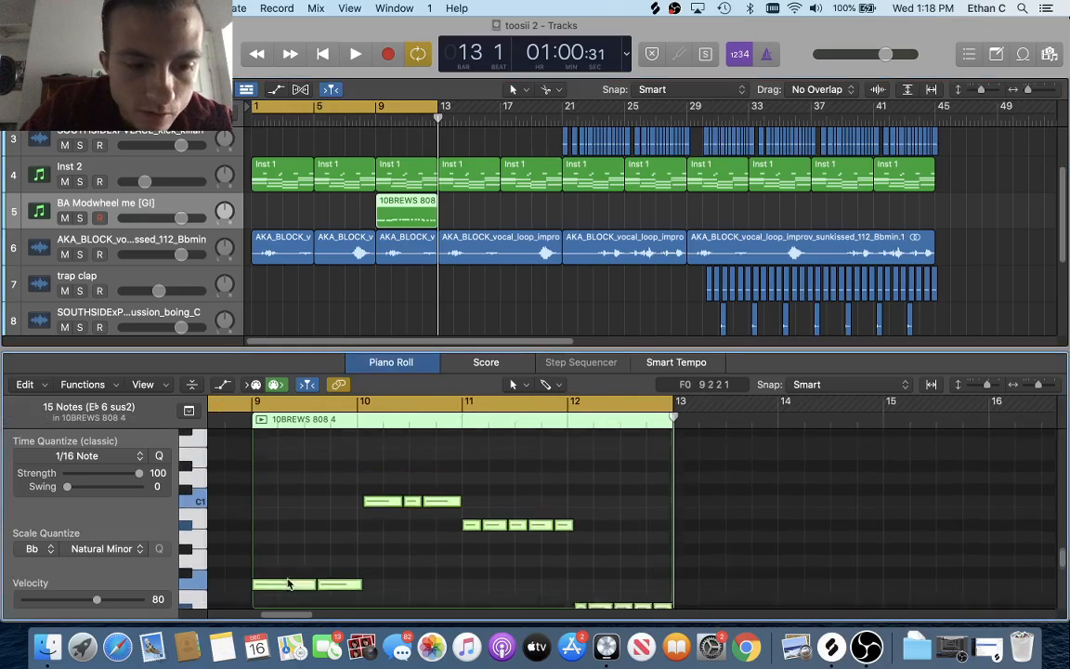
drag(283, 587, 280, 473)
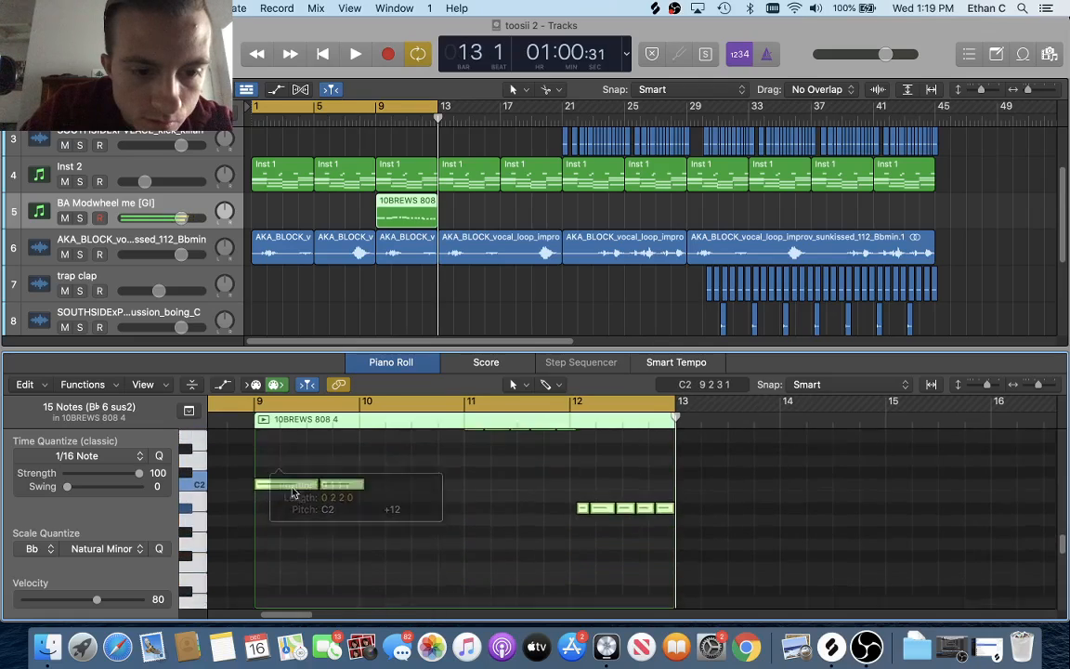
drag(279, 578, 281, 435)
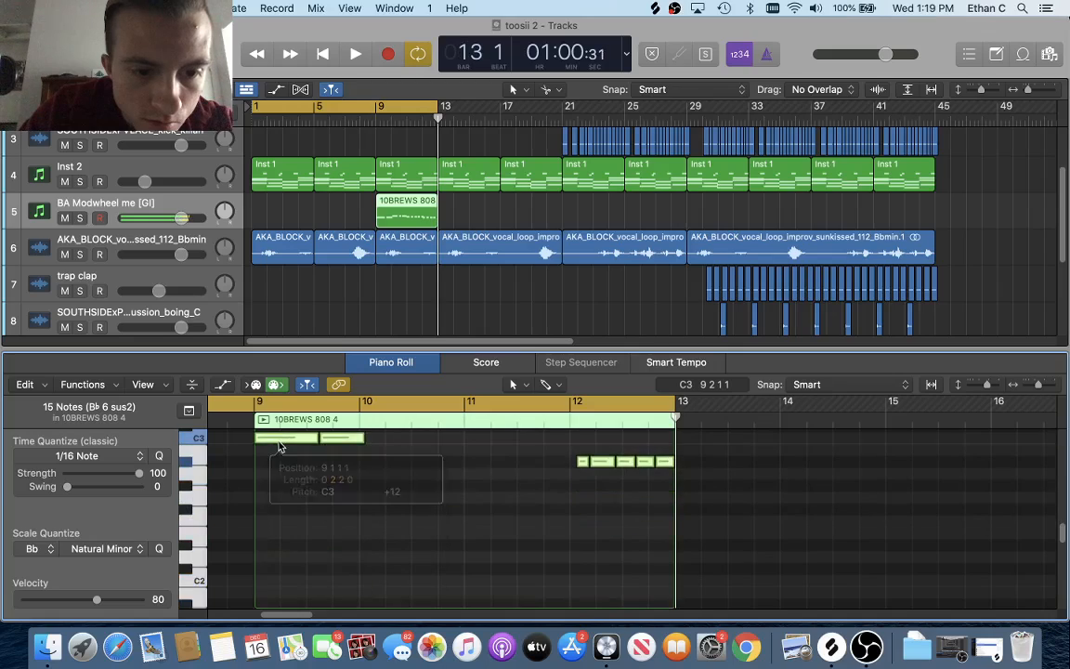
scroll(330, 518, up, 2)
click(327, 520)
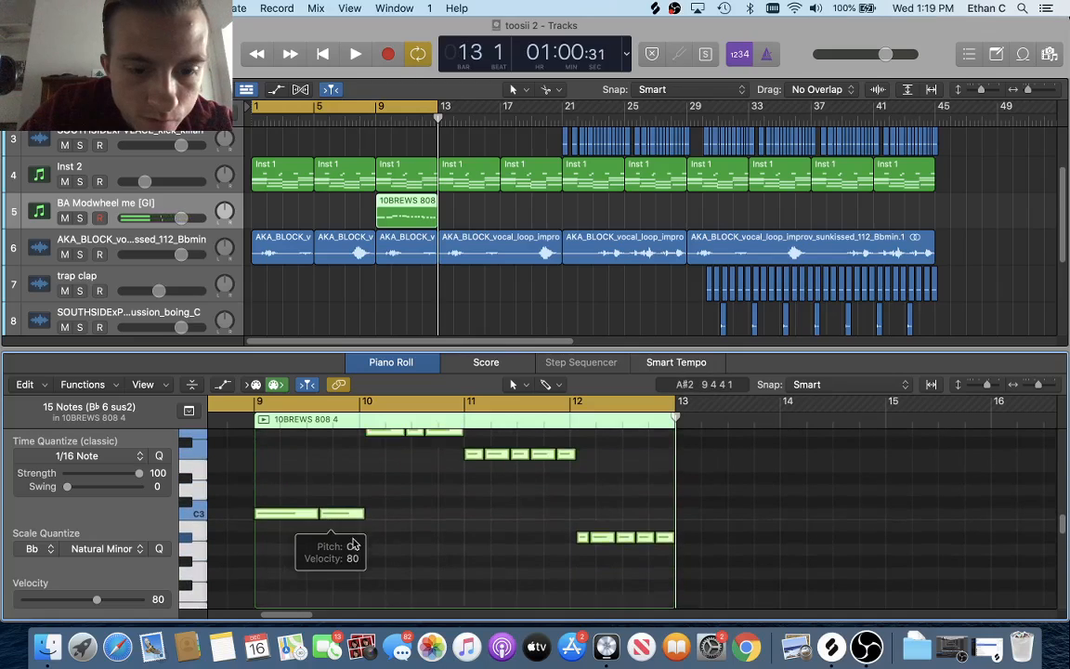
In bars 9 and 10, delete every note except each bar's first, and lengthen the remaining notes to fill their bars.
scroll(353, 547, up, 2)
right_click(343, 563)
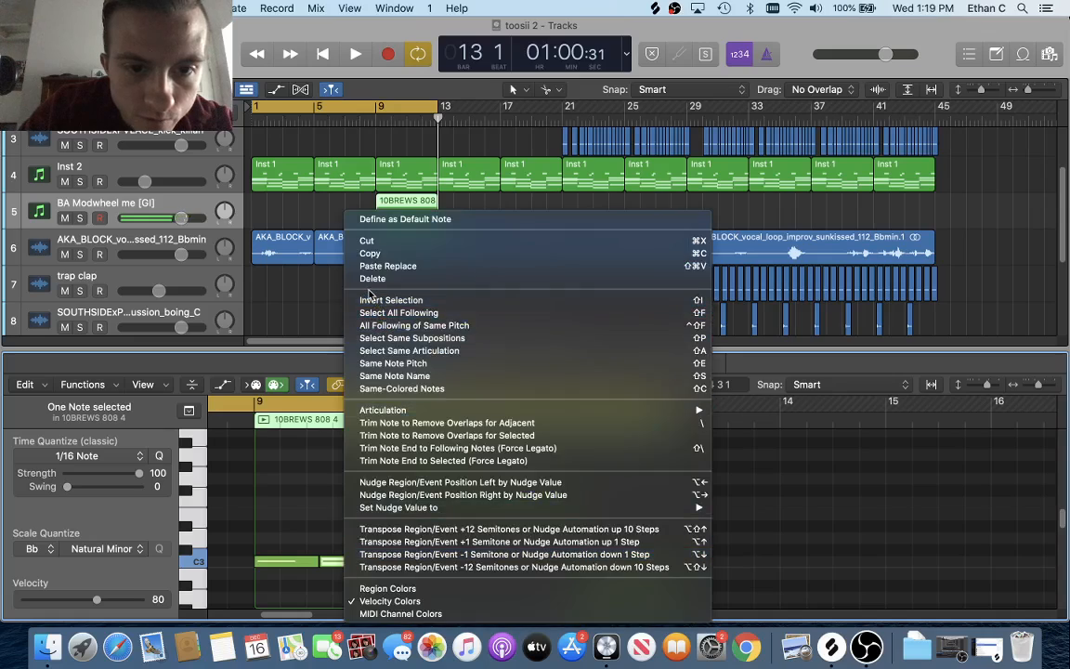
click(372, 279)
drag(416, 495, 435, 480)
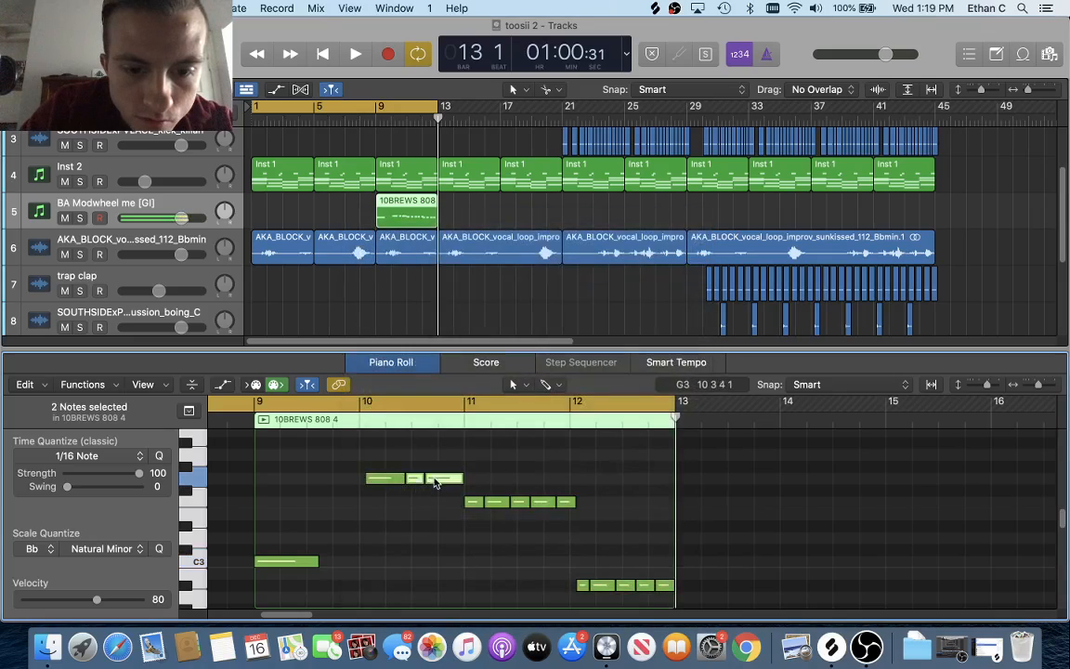
right_click(436, 480)
click(464, 280)
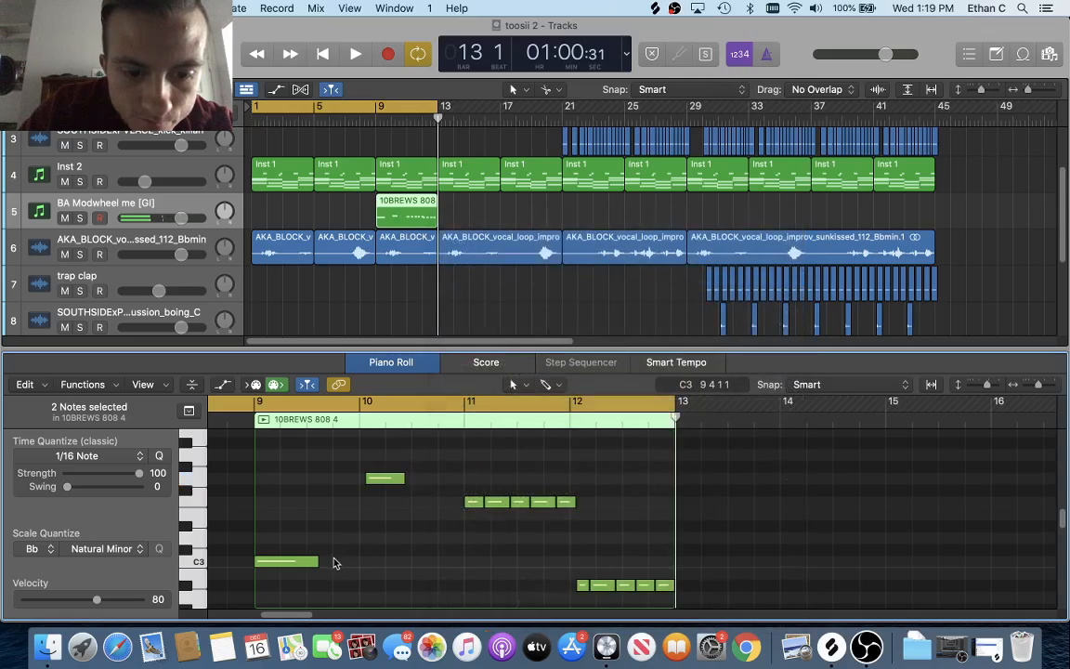
drag(316, 563, 364, 563)
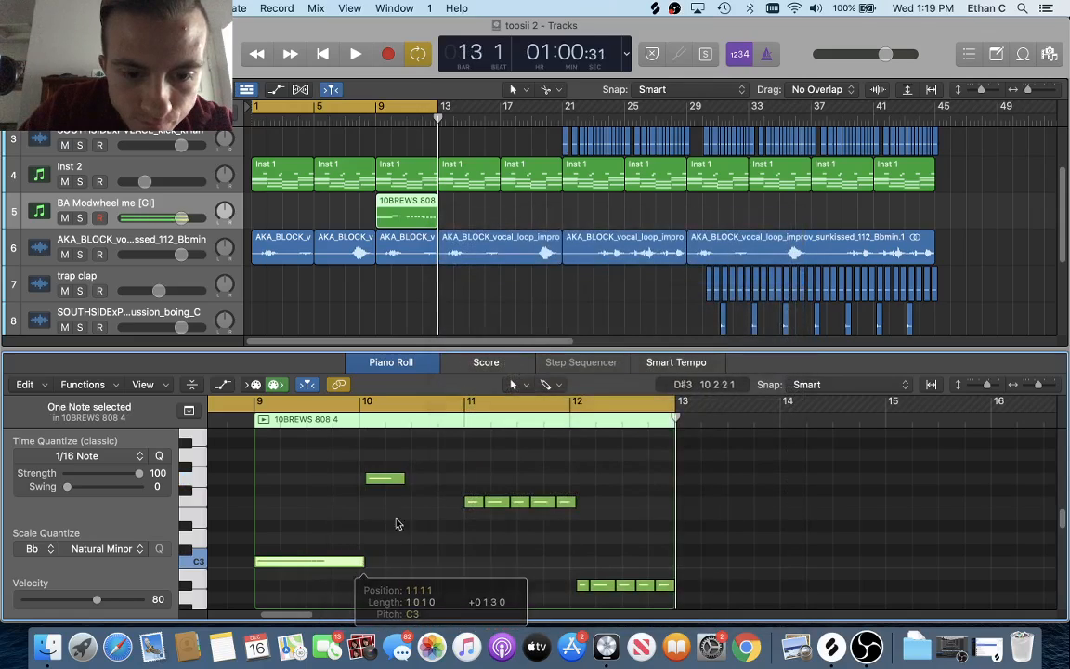
drag(402, 480, 578, 523)
Reduce bars 11 and 12 to one sustained note each by deleting the last four notes and lengthening the first.
right_click(568, 508)
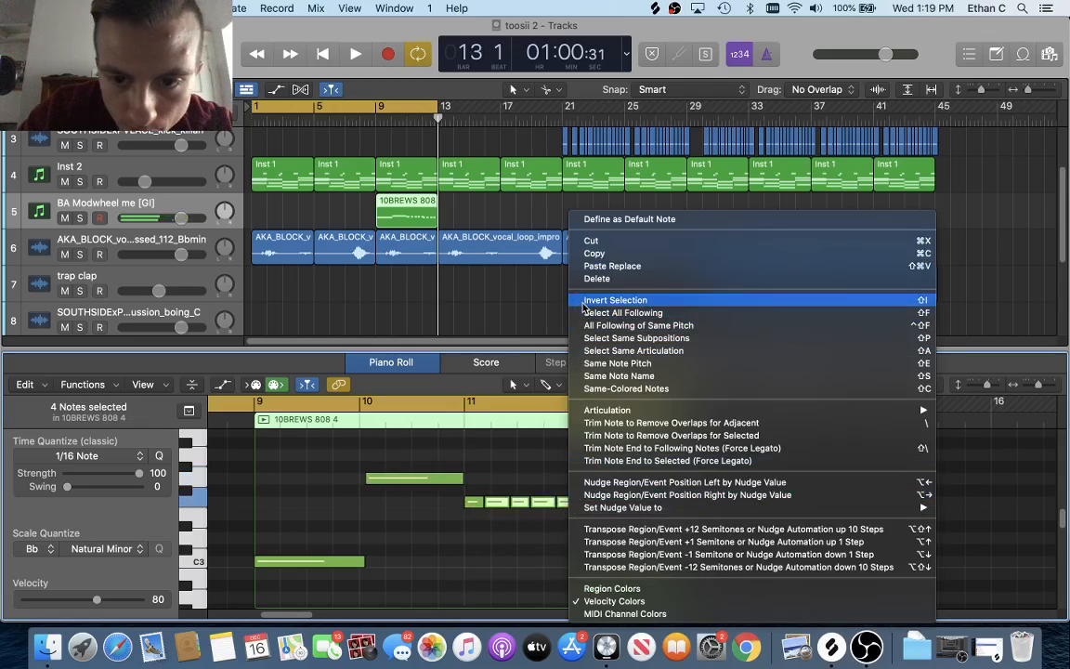
click(579, 279)
drag(482, 502, 576, 601)
scroll(639, 538, down, 1)
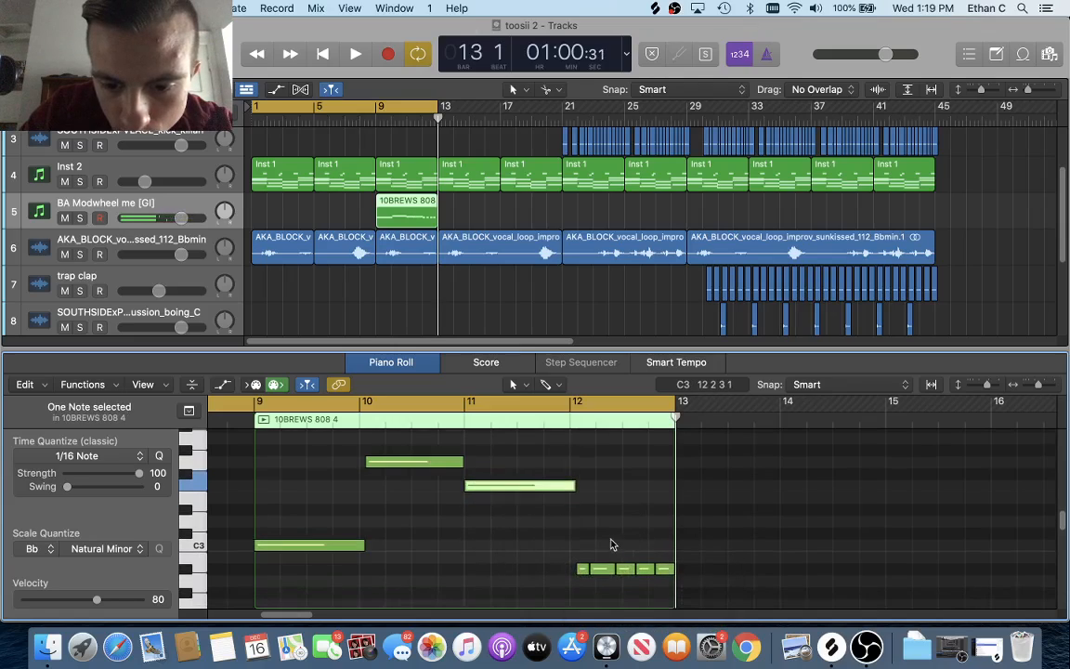
drag(611, 543, 679, 586)
right_click(669, 570)
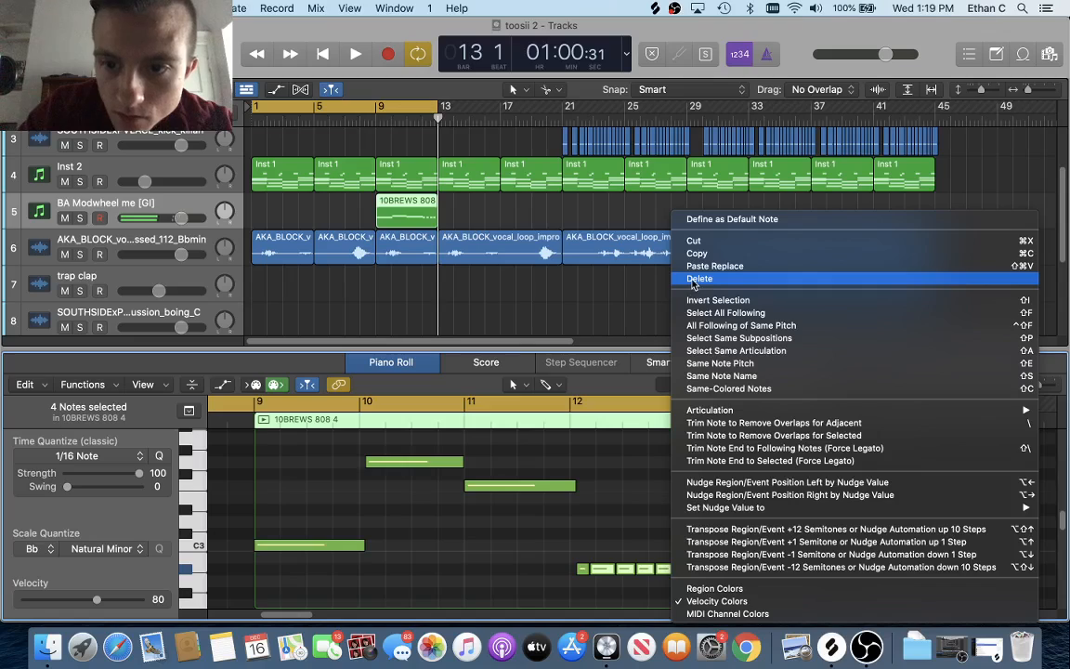
click(699, 277)
drag(583, 567, 672, 570)
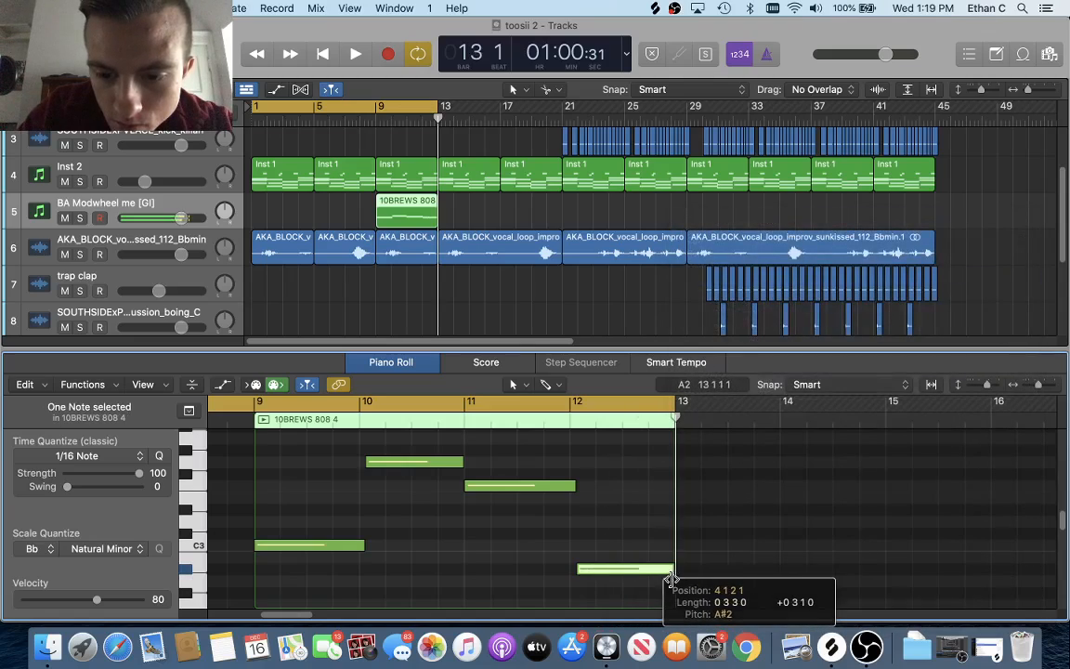
Play the intro from the start to hear the simplified bass line with the melody and vocals.
key(Return)
key(space)
click(379, 117)
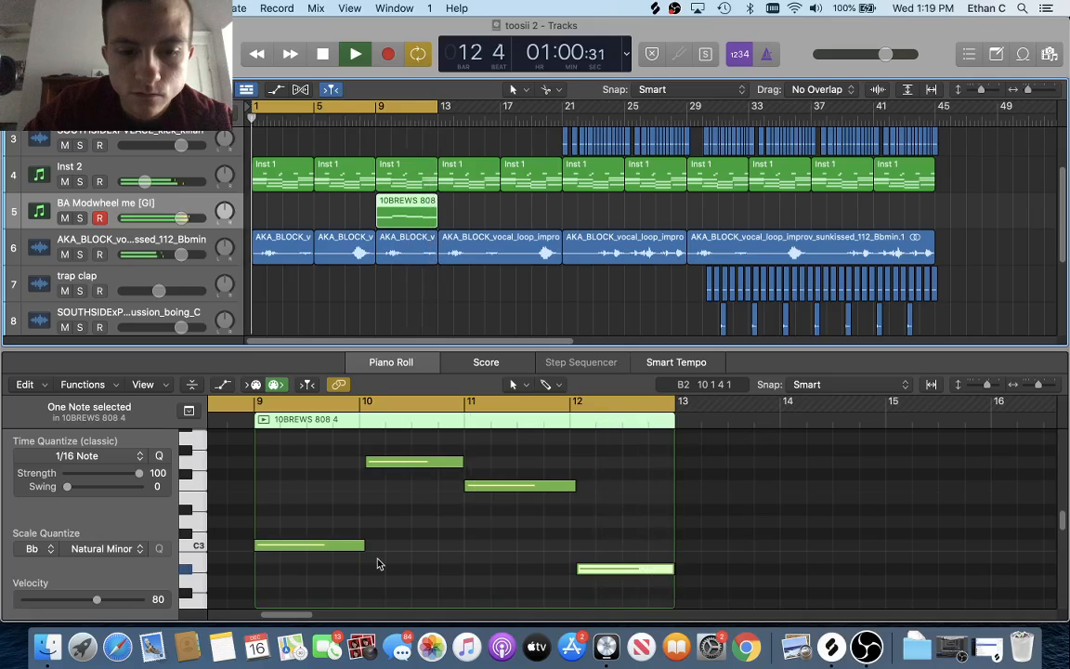
key(space)
Move the bass region to bar 5 and loop it up to bar 13.
drag(413, 206, 436, 215)
scroll(417, 525, right, 5)
scroll(417, 526, down, 1)
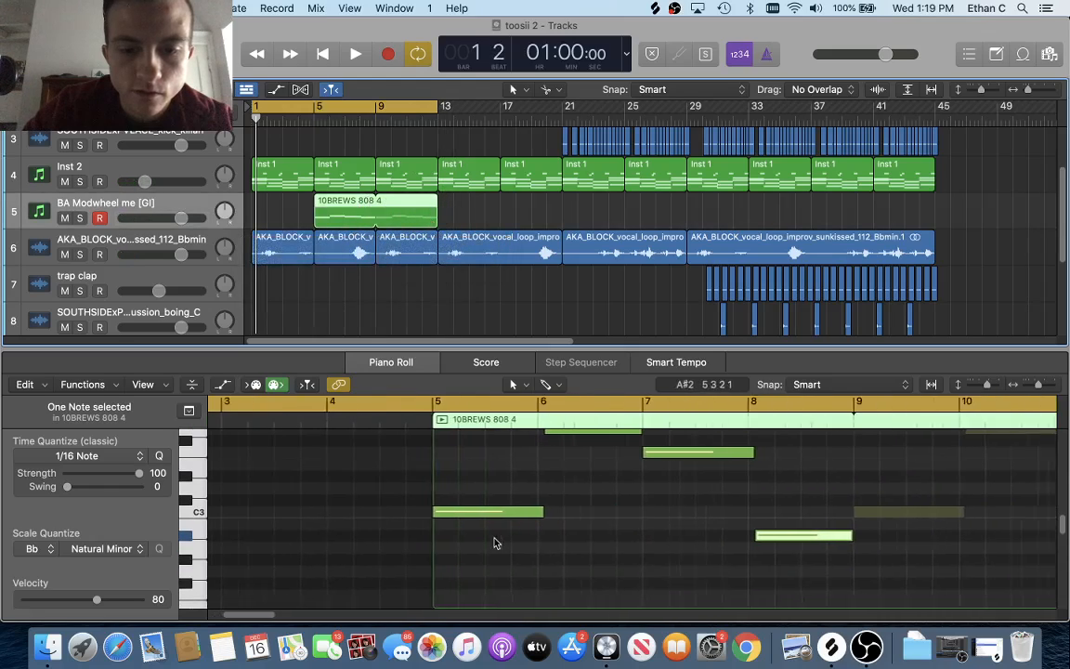
Transpose all four bass notes down one octave so that the first note sits on C2.
click(443, 543)
key(super+a)
scroll(411, 509, down, 1)
scroll(409, 508, down, 2)
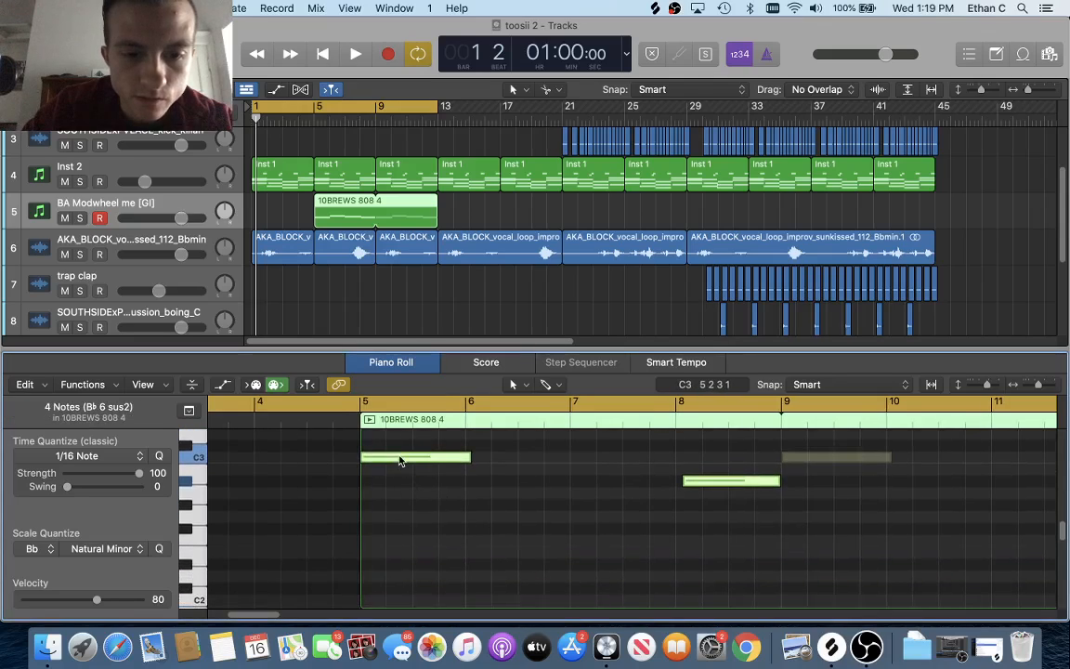
drag(399, 456, 398, 576)
scroll(400, 562, down, 2)
drag(400, 533, 400, 556)
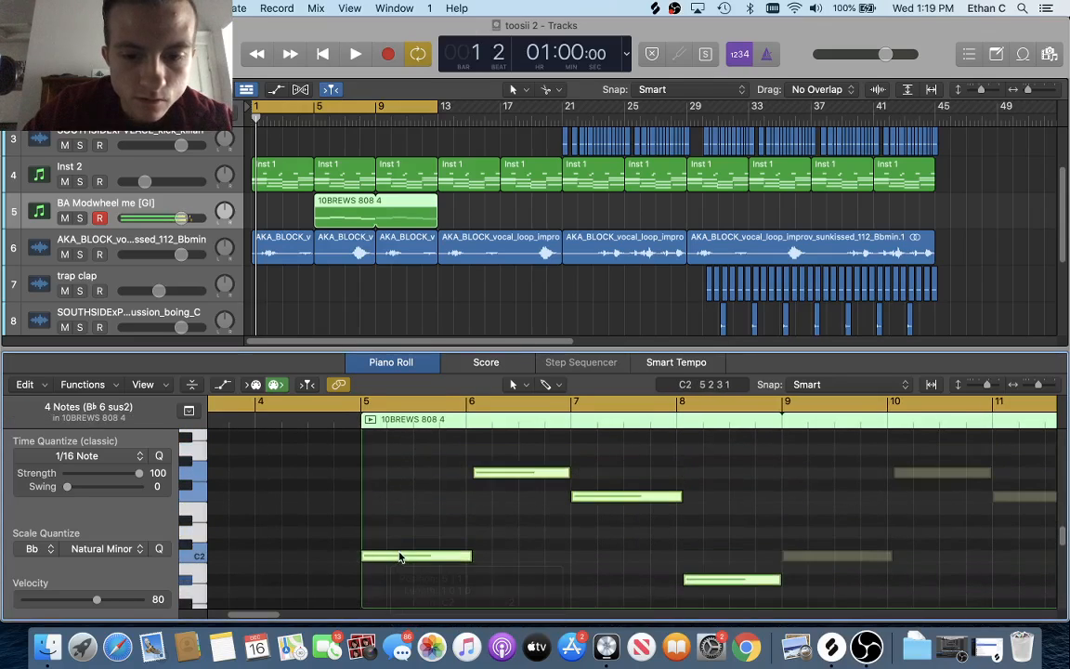
Play the intro to check the bass line at its lower octave, and deselect the notes.
key(space)
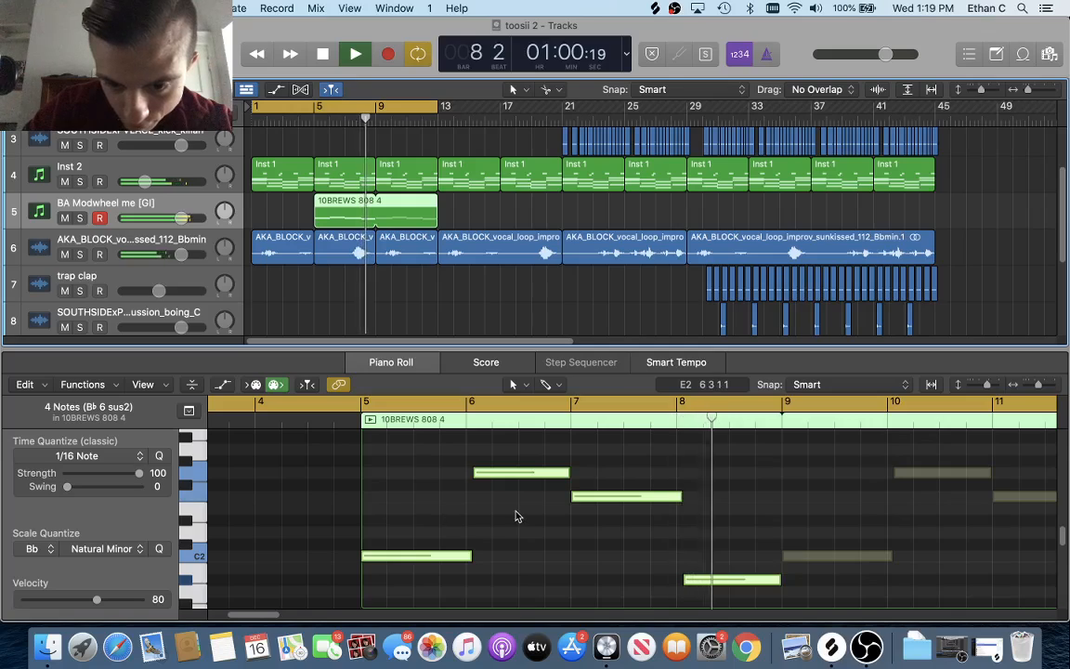
click(477, 487)
key(space)
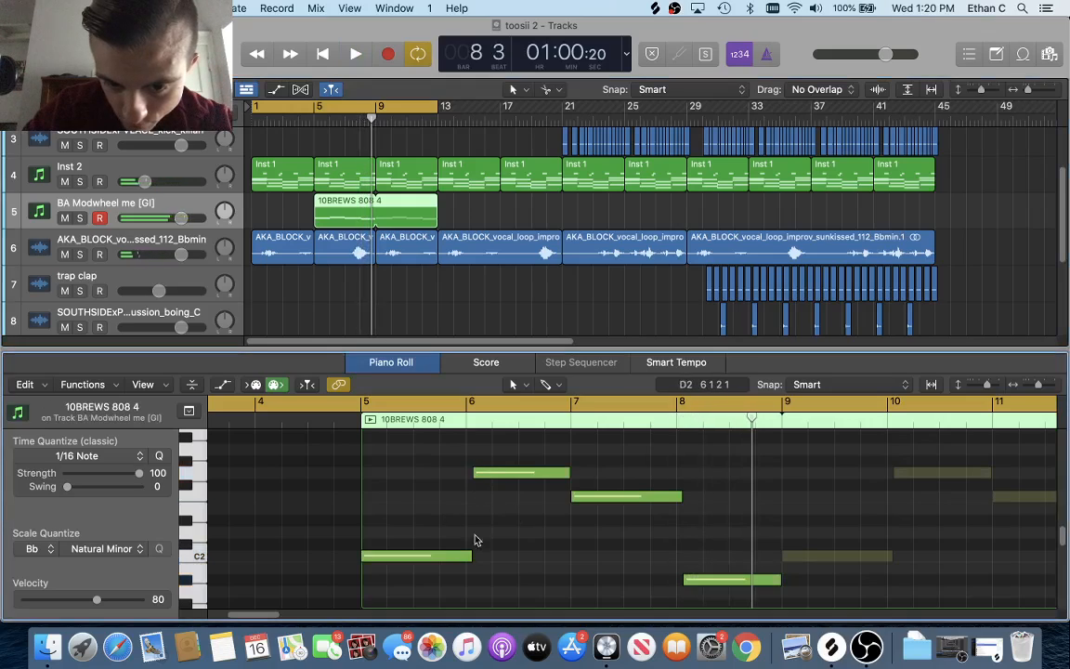
Adjust the bass note edges so the four notes change exactly on the bar lines at 6, 7 and 8.
drag(469, 557, 465, 556)
drag(473, 472, 466, 472)
drag(681, 502, 675, 501)
drag(684, 579, 678, 591)
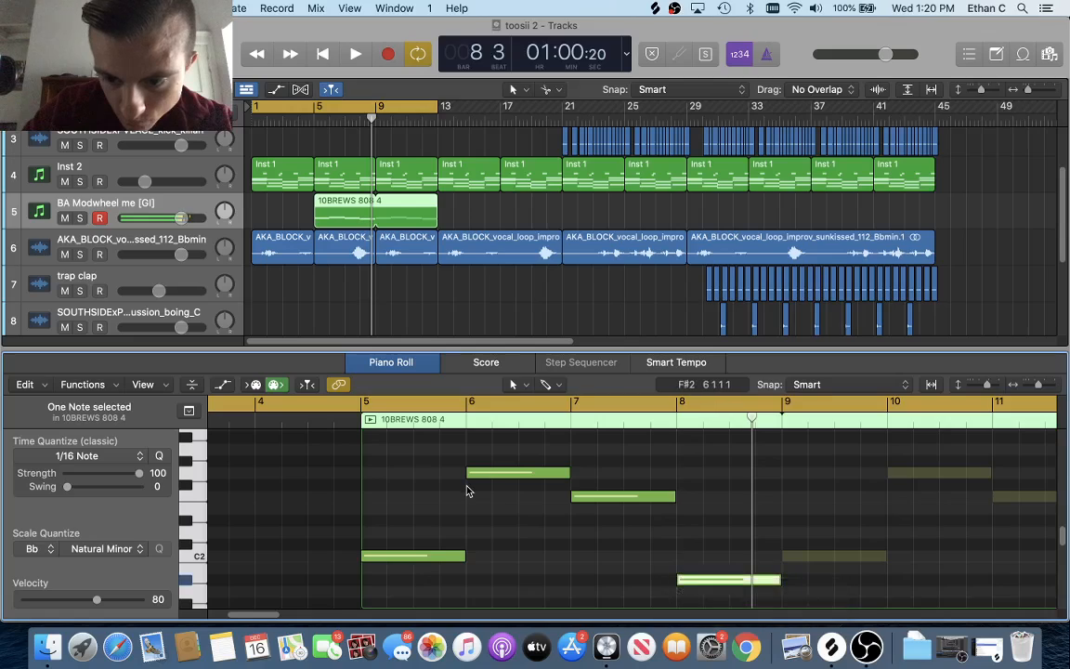
Play the intro and lower the BA Modwheel me track's volume to balance the bass.
key(space)
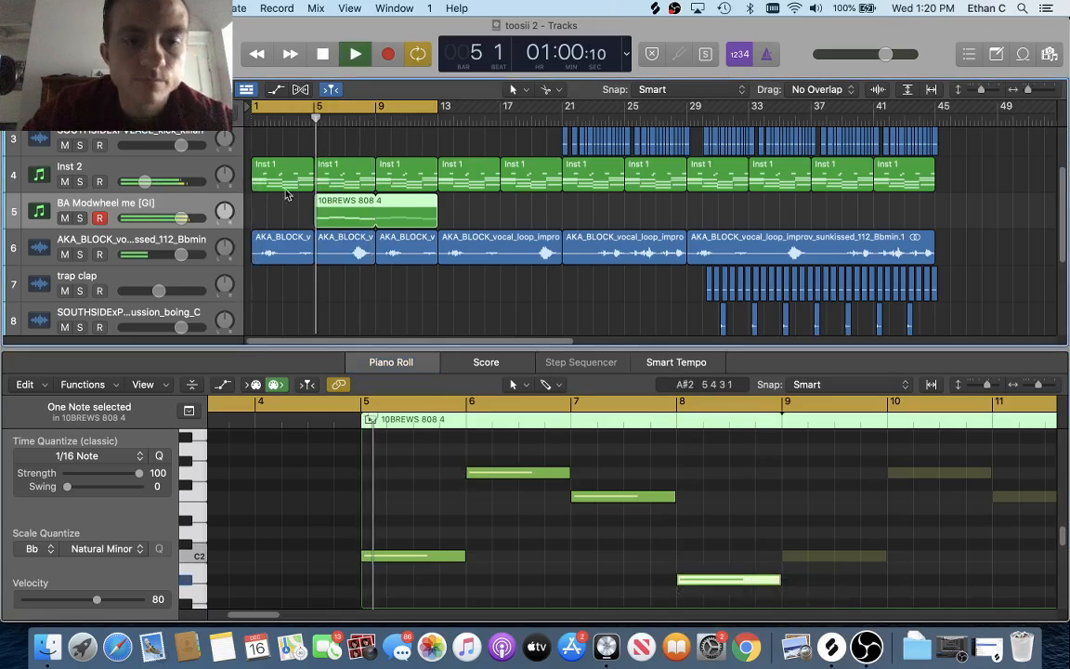
mouse_move(181, 218)
mouse_down()
mouse_move(154, 217)
mouse_move(163, 217)
mouse_up()
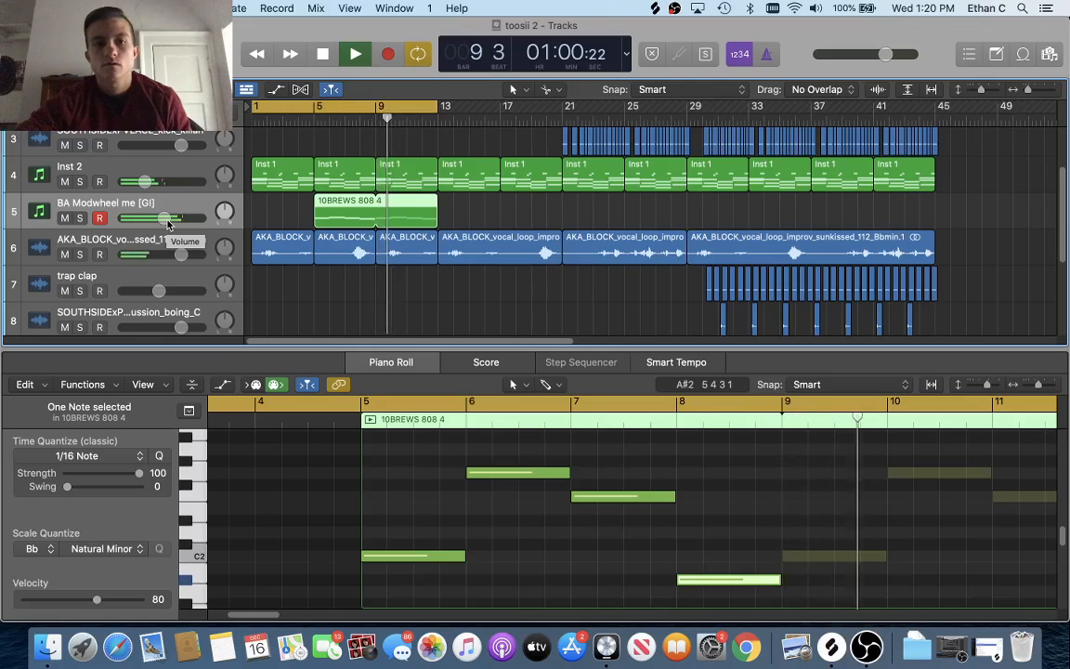
drag(169, 223, 162, 223)
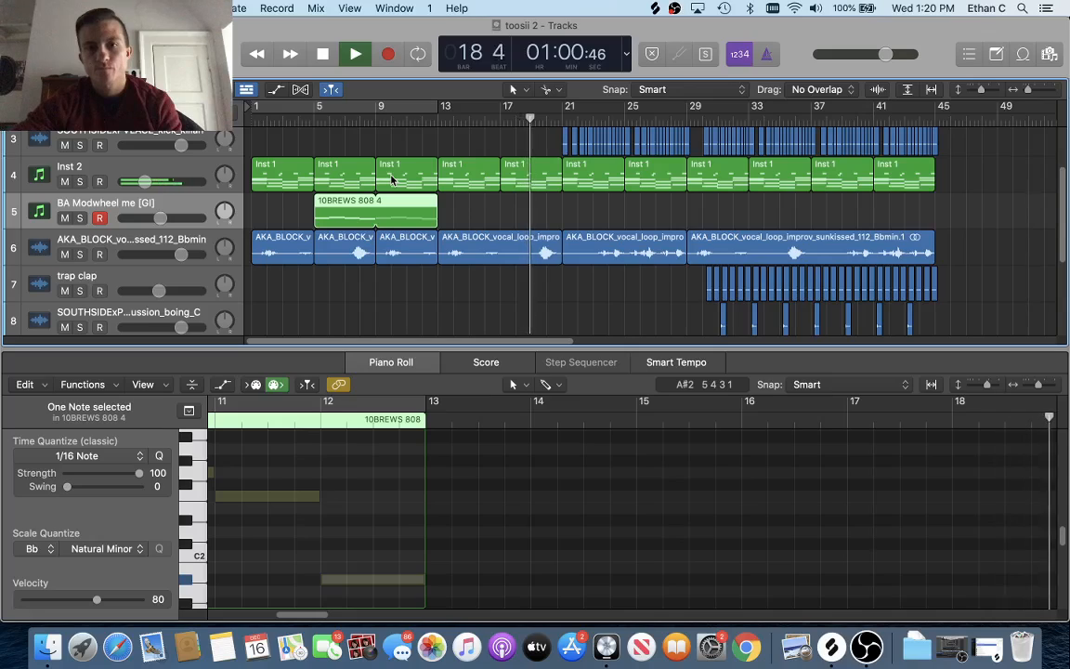
Audition the looped bass region at bars 13 to 20, and return it to bar 5.
click(564, 119)
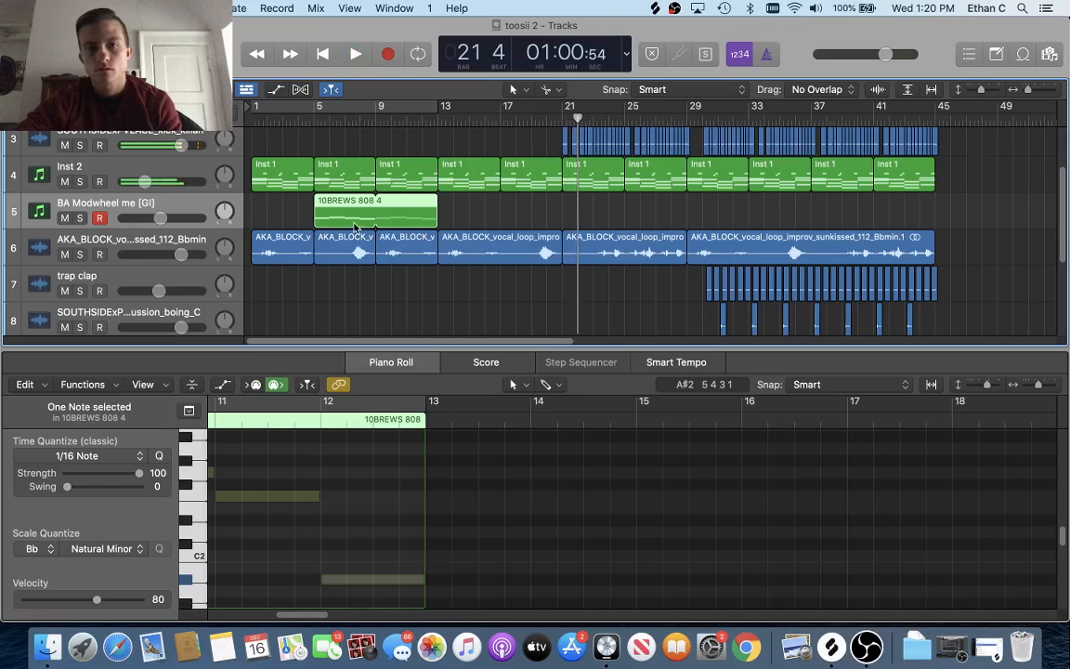
drag(320, 202, 444, 201)
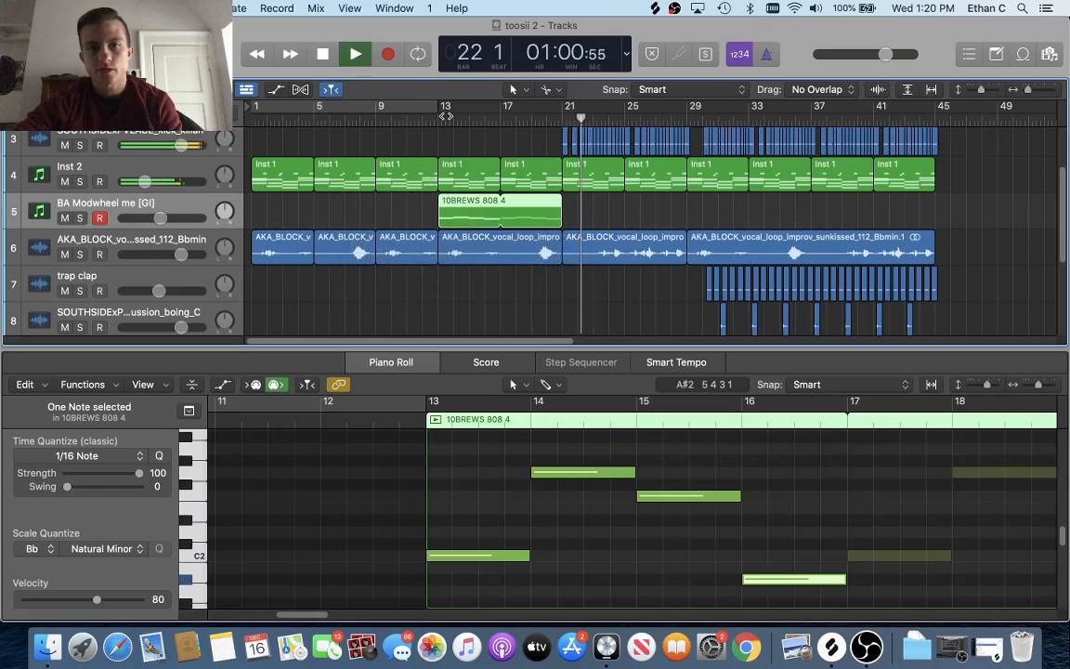
click(455, 117)
click(543, 119)
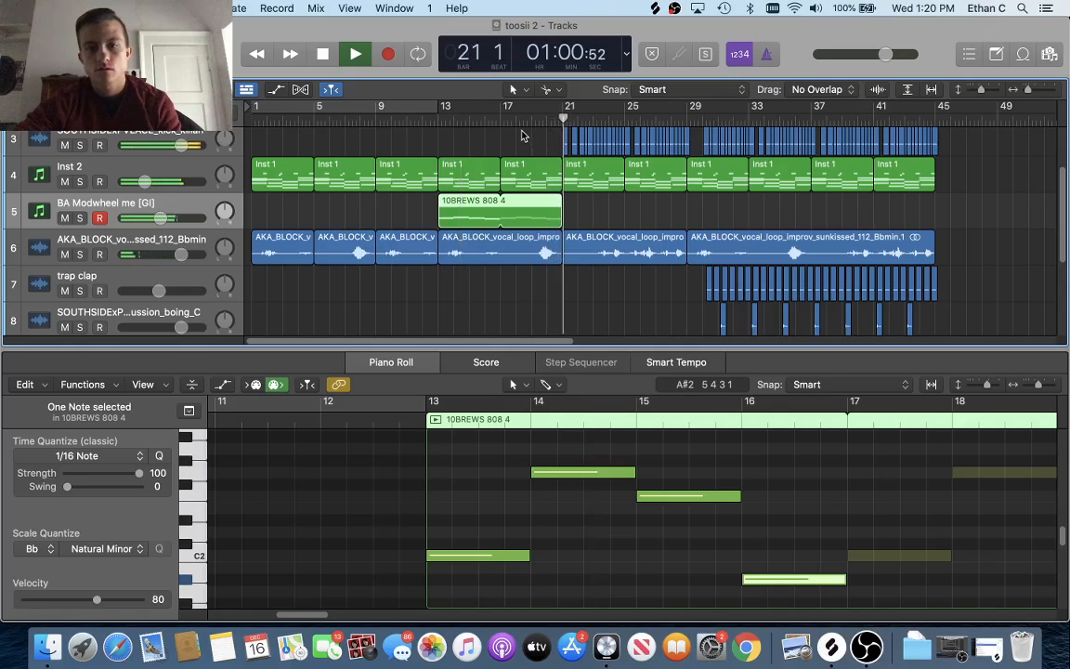
key(space)
drag(478, 223, 354, 223)
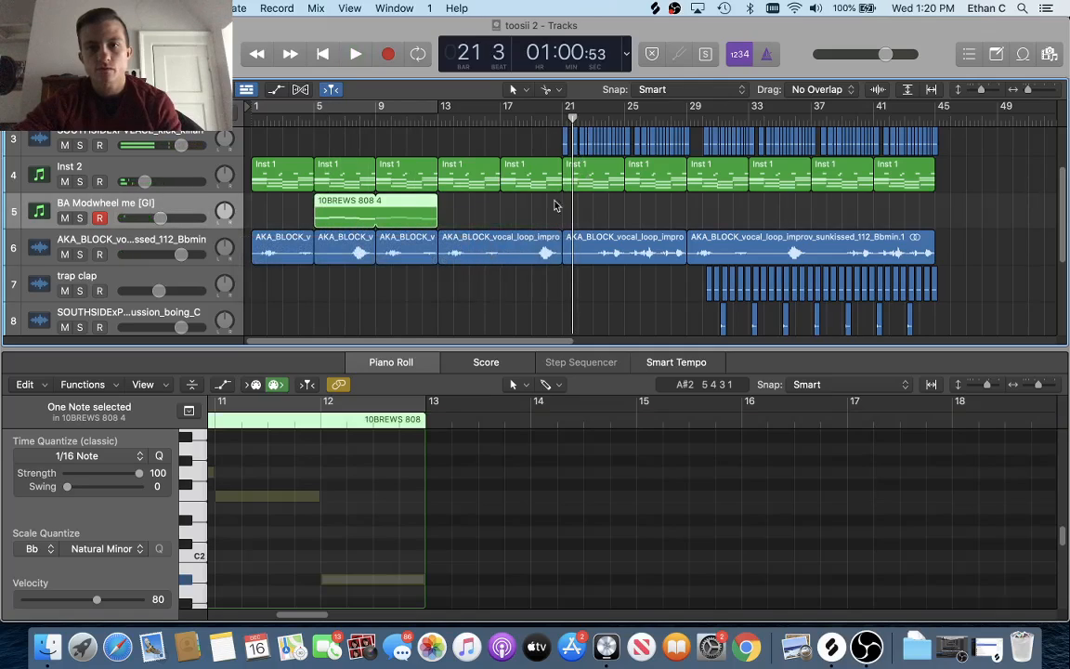
Play the intro from bar 5 to check how the bass enters.
key(space)
click(319, 123)
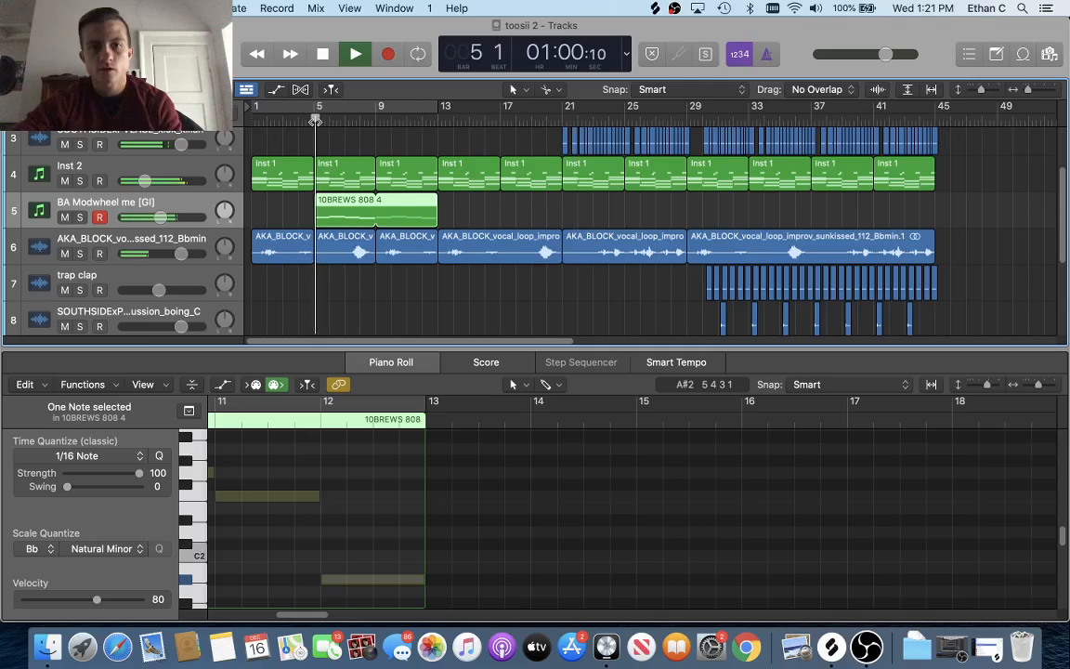
key(space)
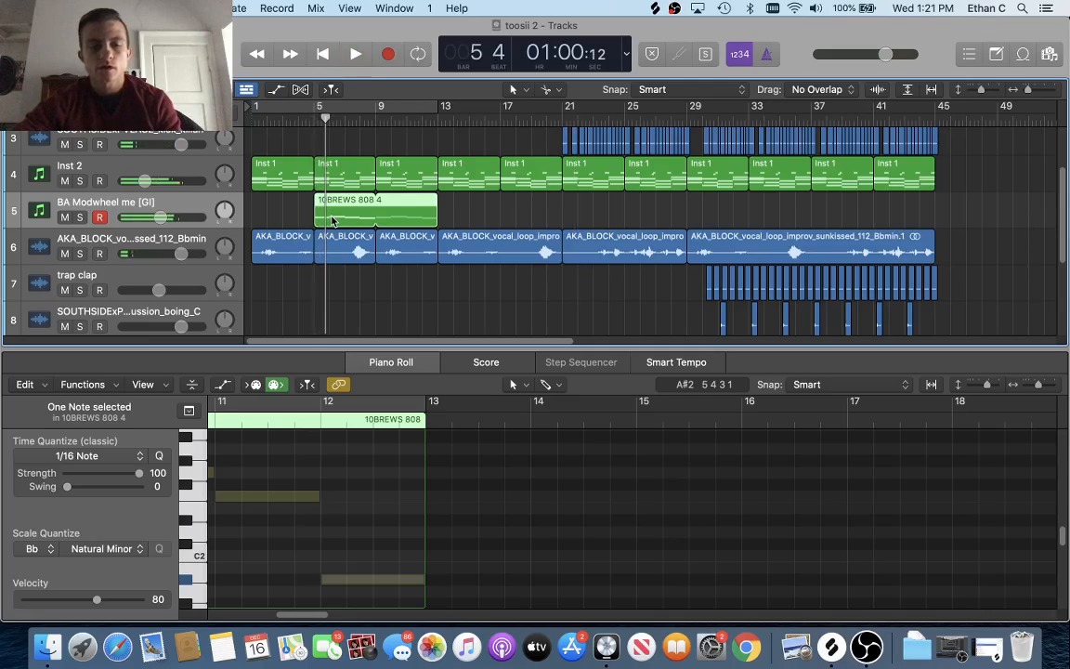
key(space)
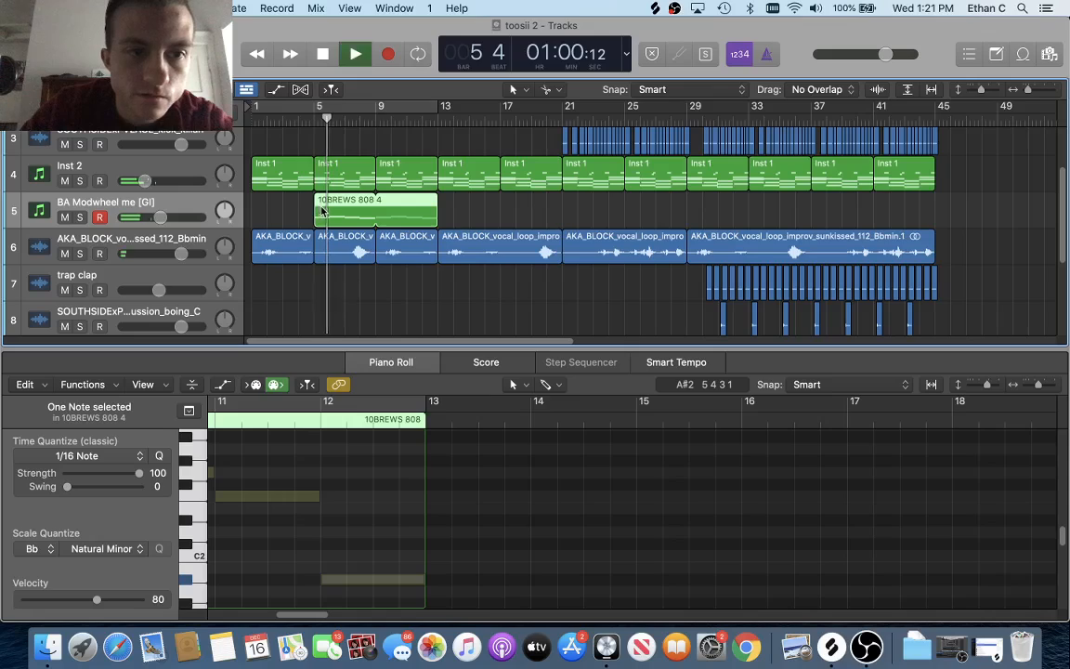
key(space)
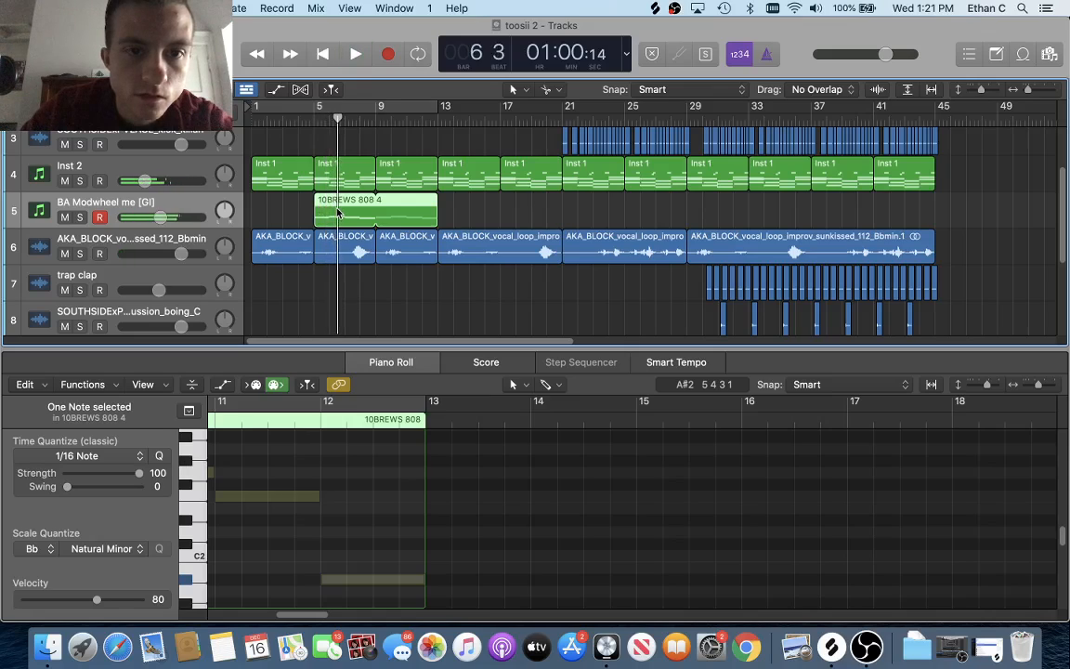
Add a new track with duplicate settings of the Inst 2 melody track.
scroll(183, 241, up, 3)
click(183, 248)
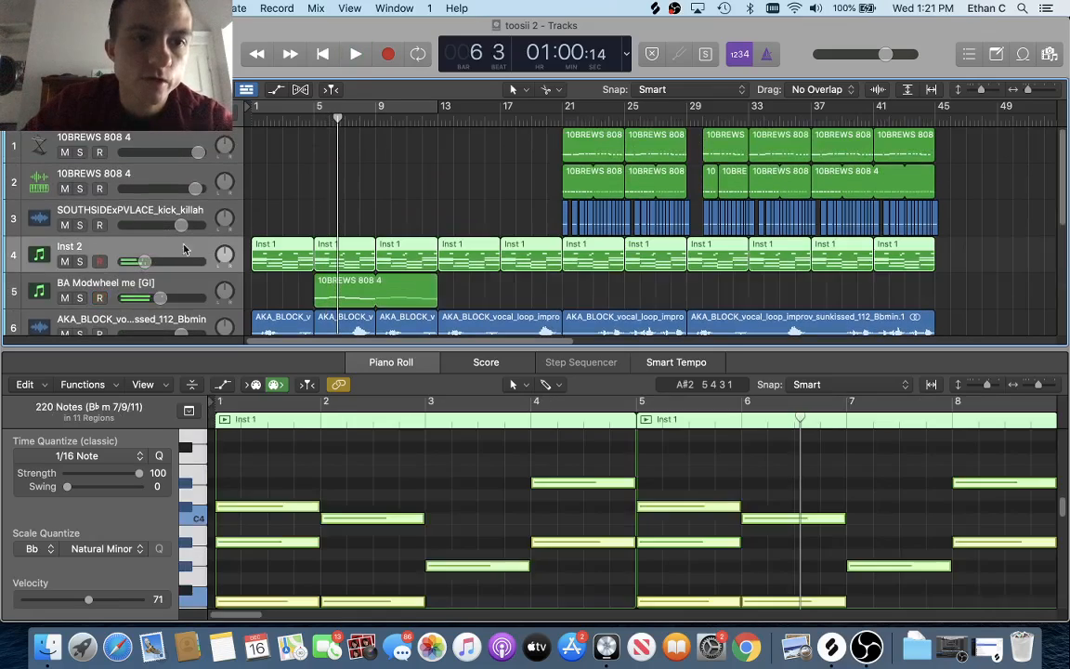
click(469, 228)
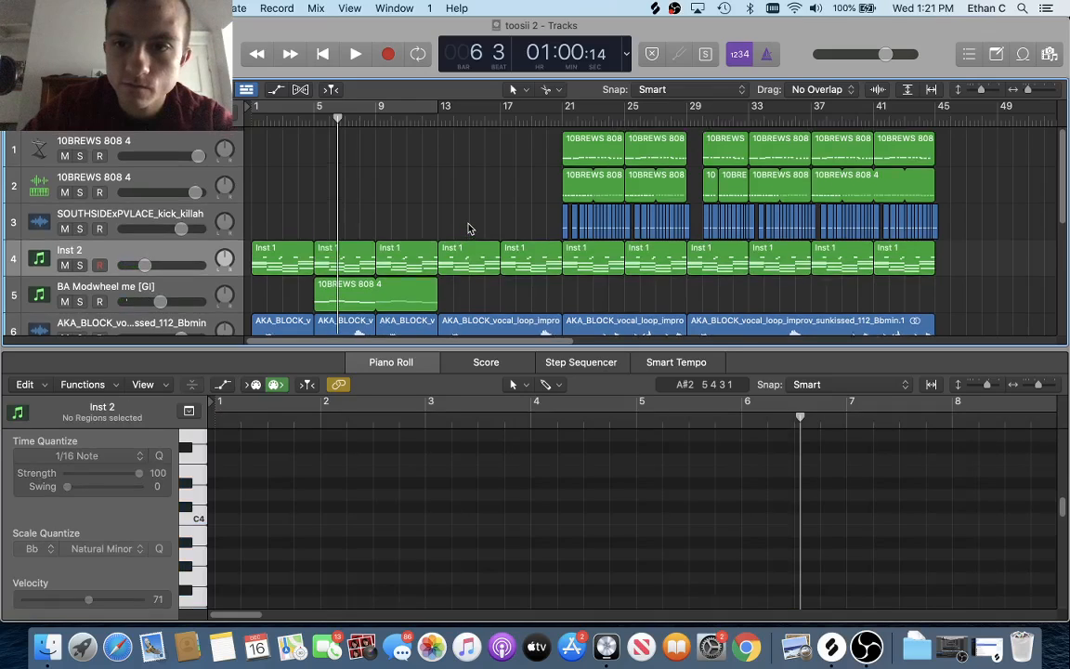
scroll(469, 228, down, 1)
scroll(469, 227, up, 3)
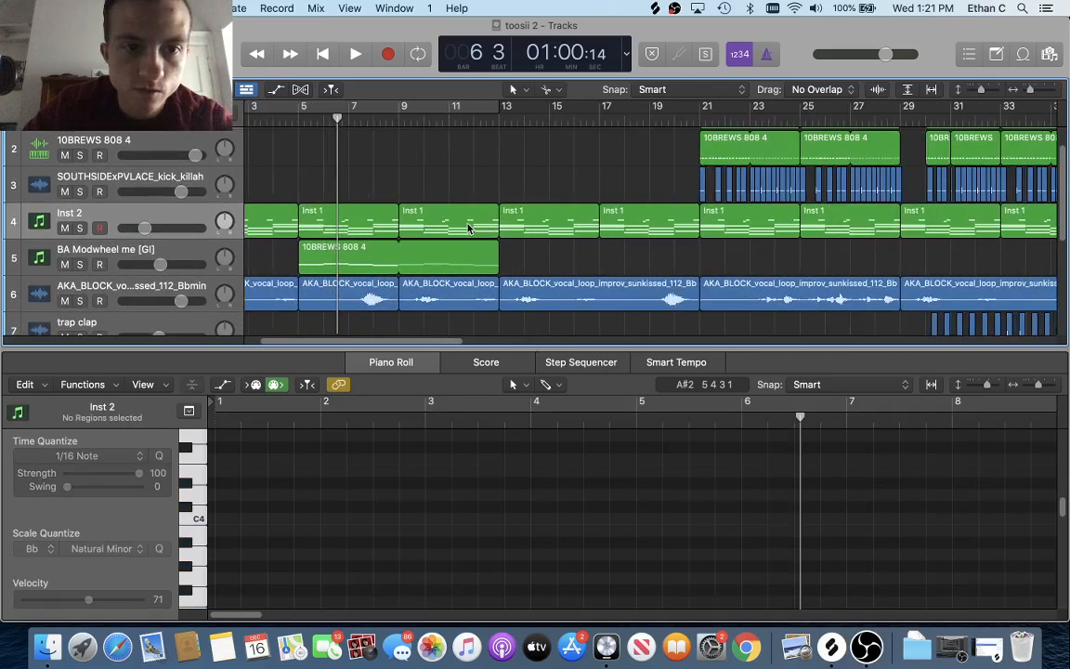
scroll(470, 227, left, 2)
click(178, 9)
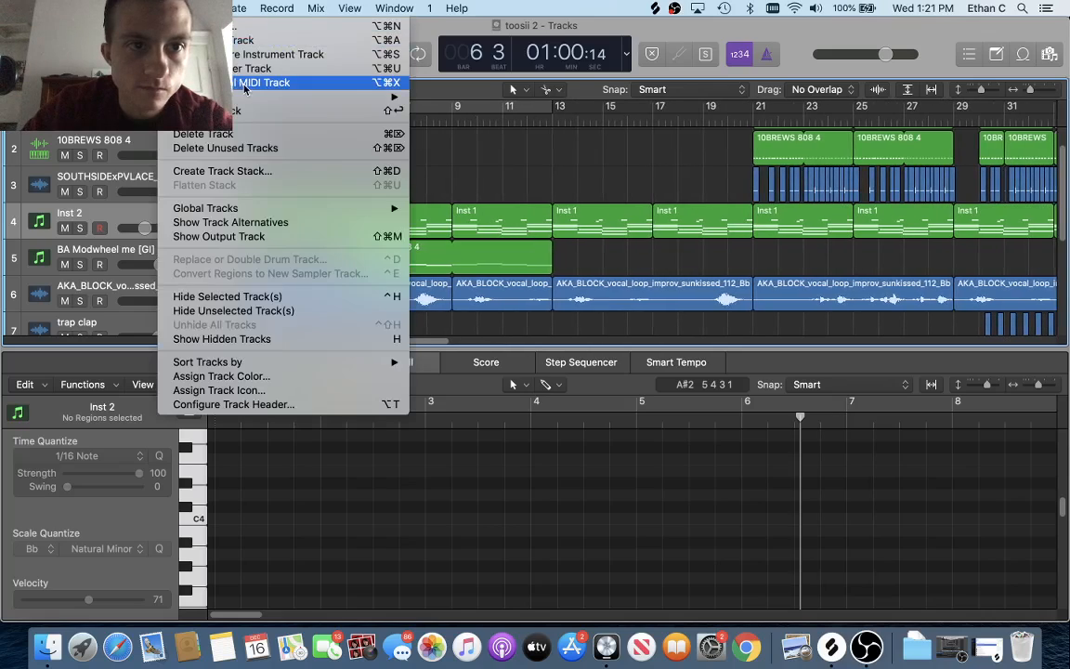
mouse_move(310, 96)
click(469, 97)
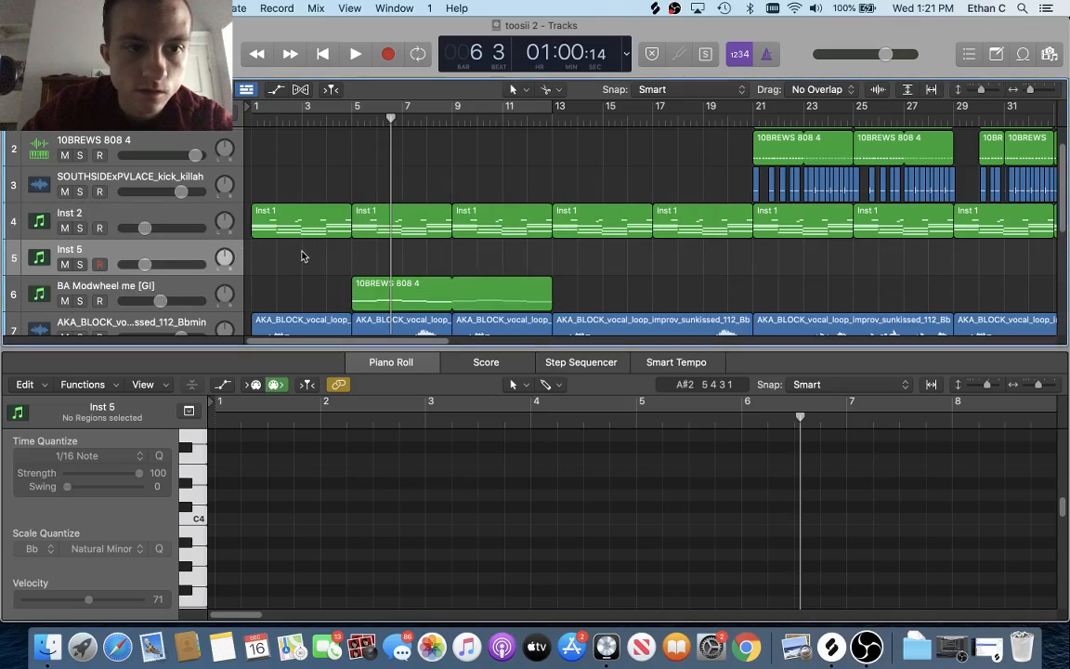
Copy the first Inst 1 melody region onto the duplicate Inst 5 track at bar 1.
drag(310, 256, 404, 228)
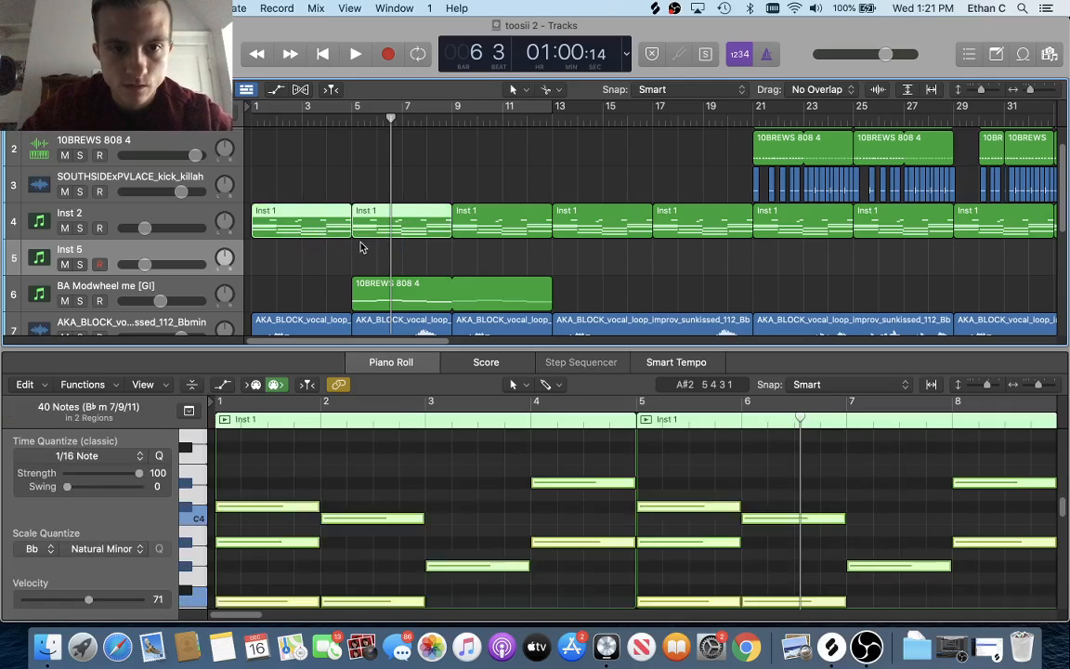
click(286, 255)
click(299, 232)
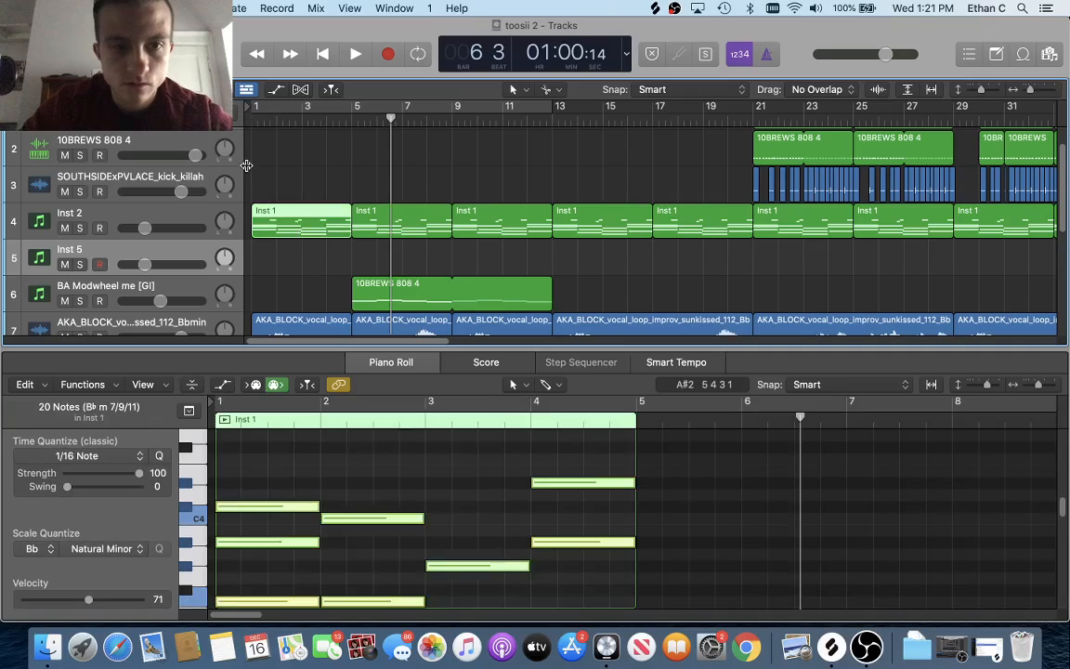
click(249, 124)
key(super+v)
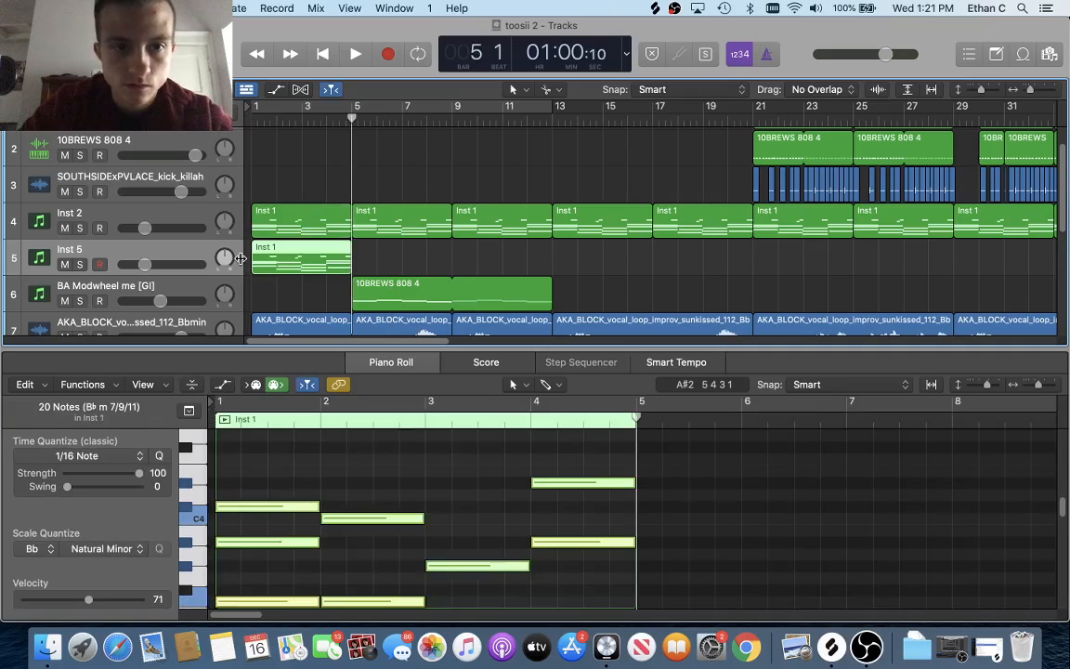
Mute the Inst 2 track and enable the cycle range over bars 1 to 13.
click(175, 219)
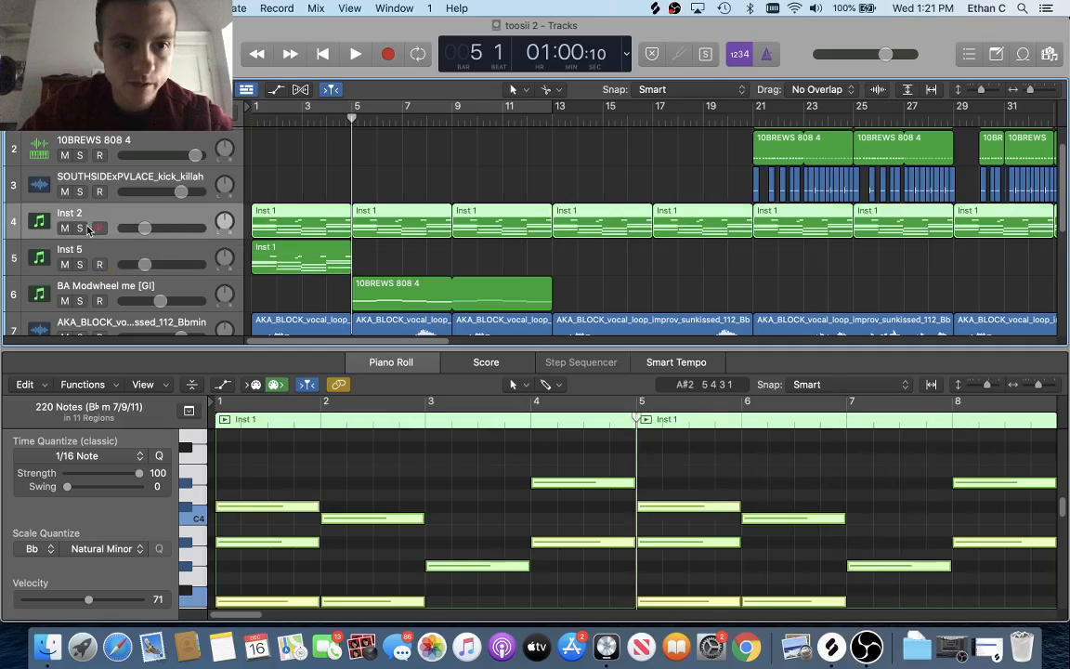
key(ctrl+m)
click(265, 107)
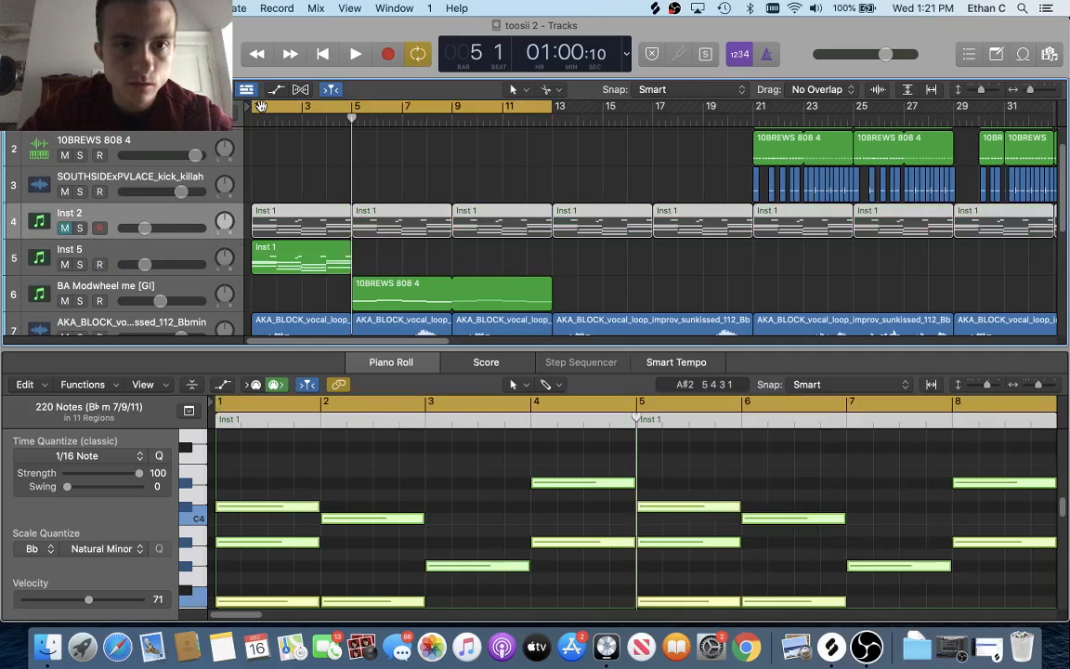
Bounce the Inst 5 track's region in place to a new track as Inst 1_bip, leaving the source region.
scroll(315, 253, down, 1)
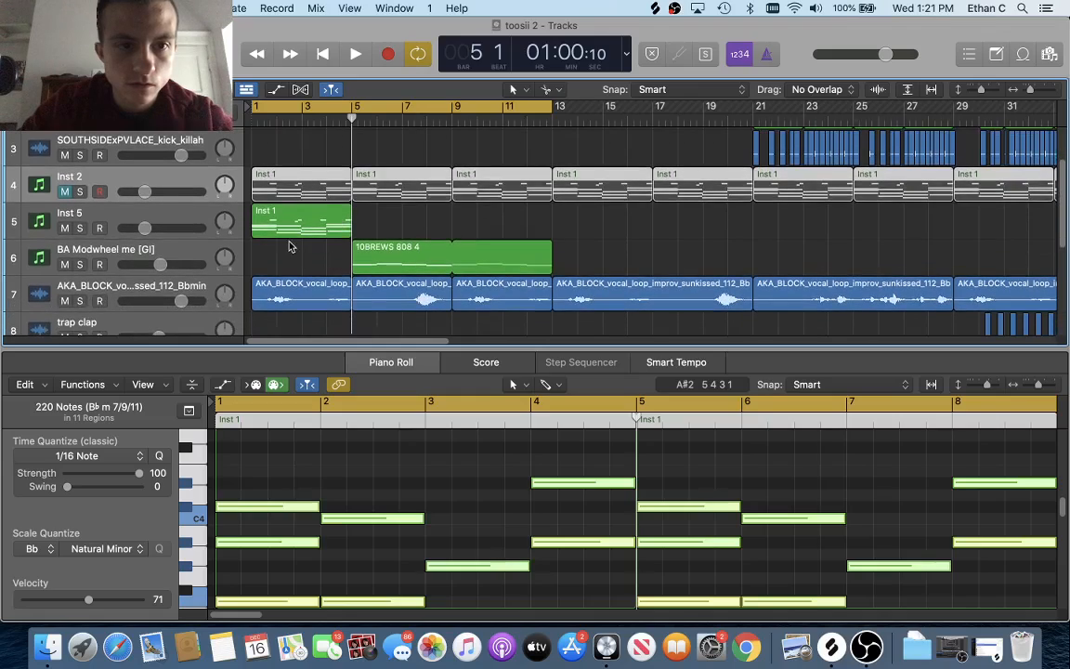
right_click(291, 223)
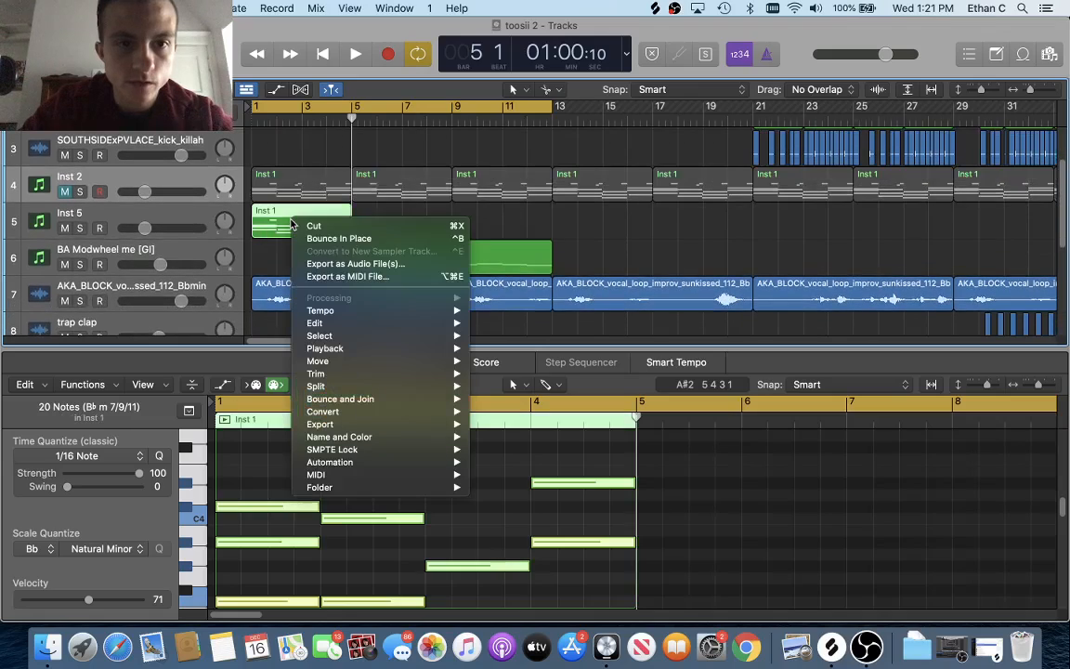
click(339, 239)
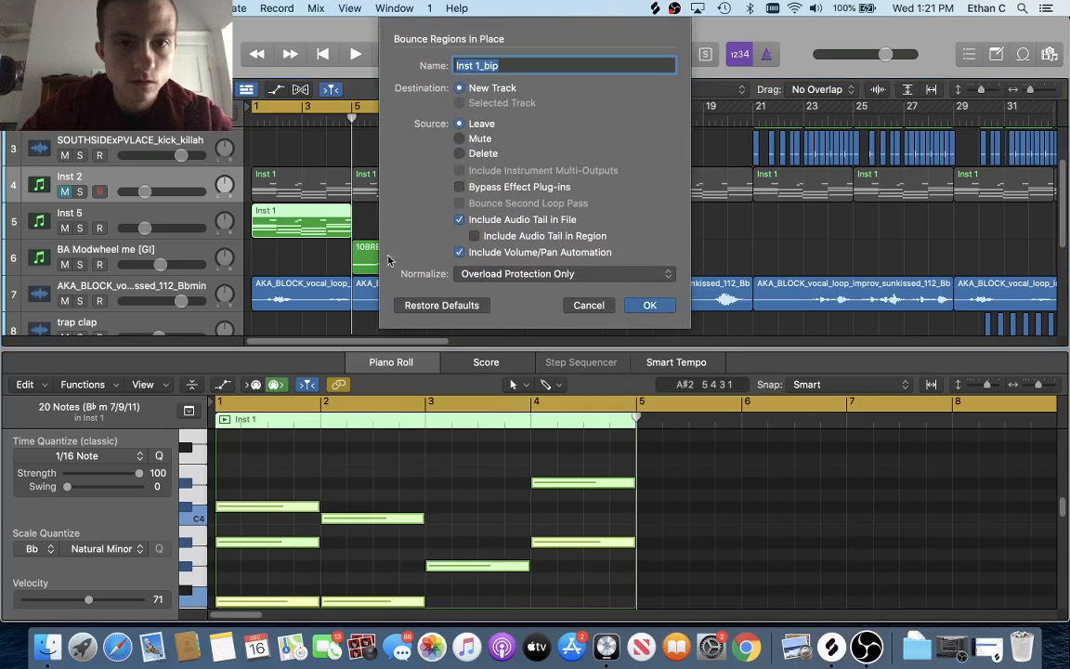
click(642, 308)
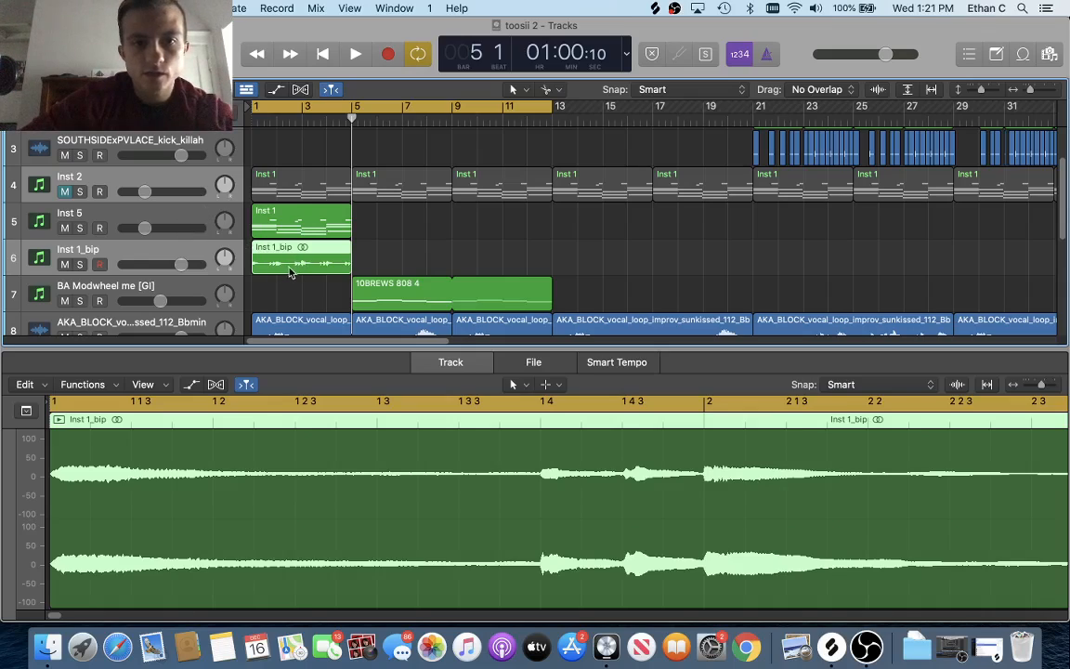
Mute the Inst 5 track and reverse the bounced Inst 1_bip audio file.
click(284, 219)
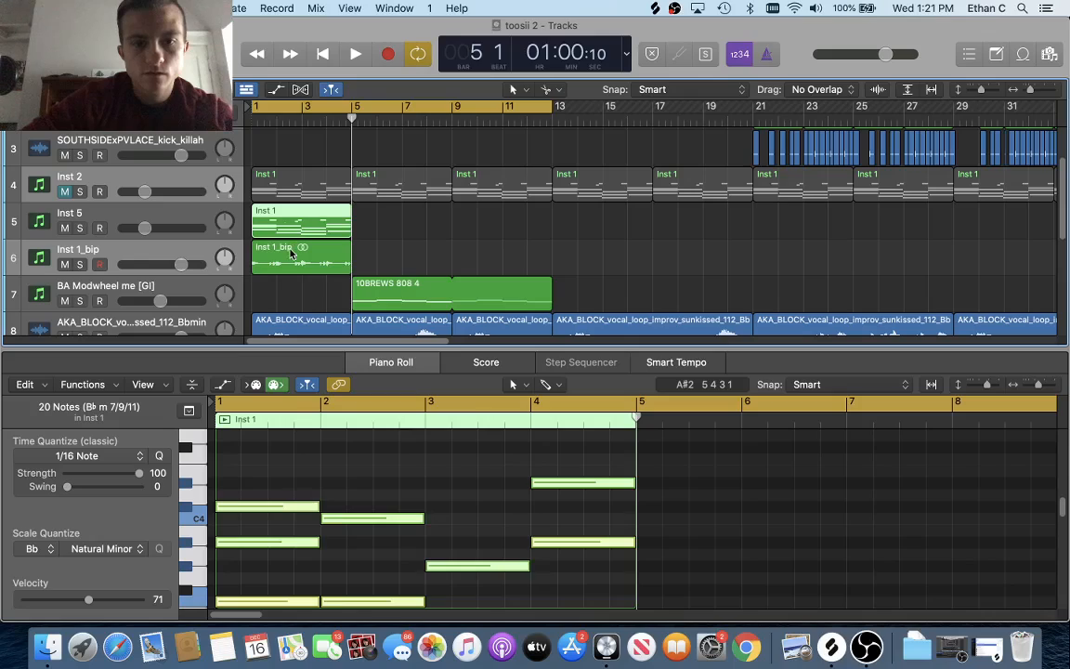
click(292, 260)
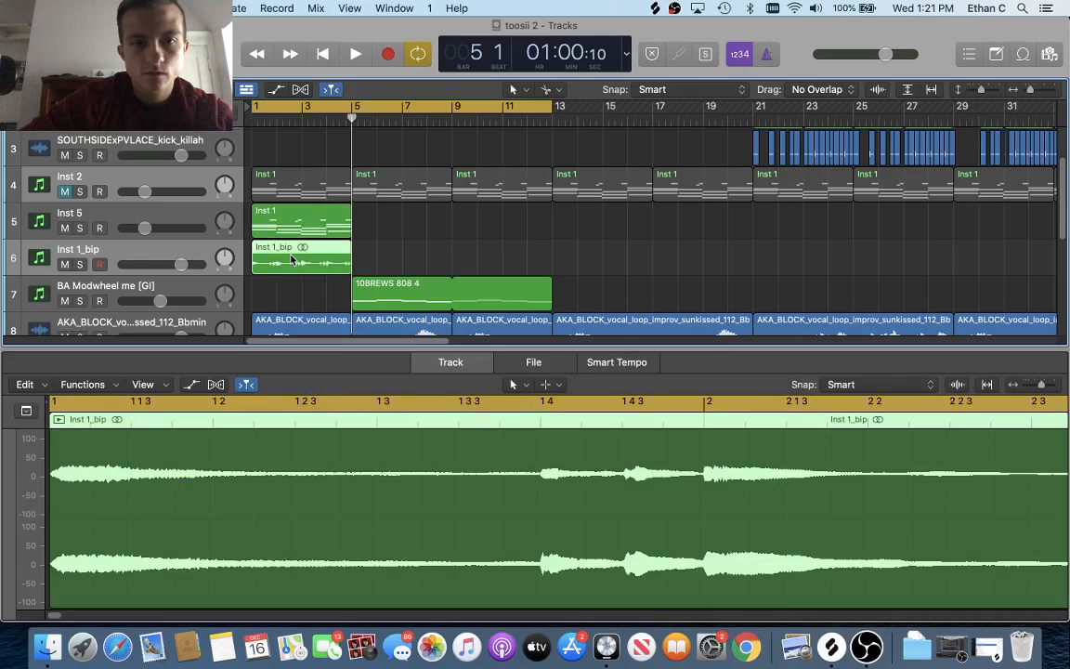
click(183, 221)
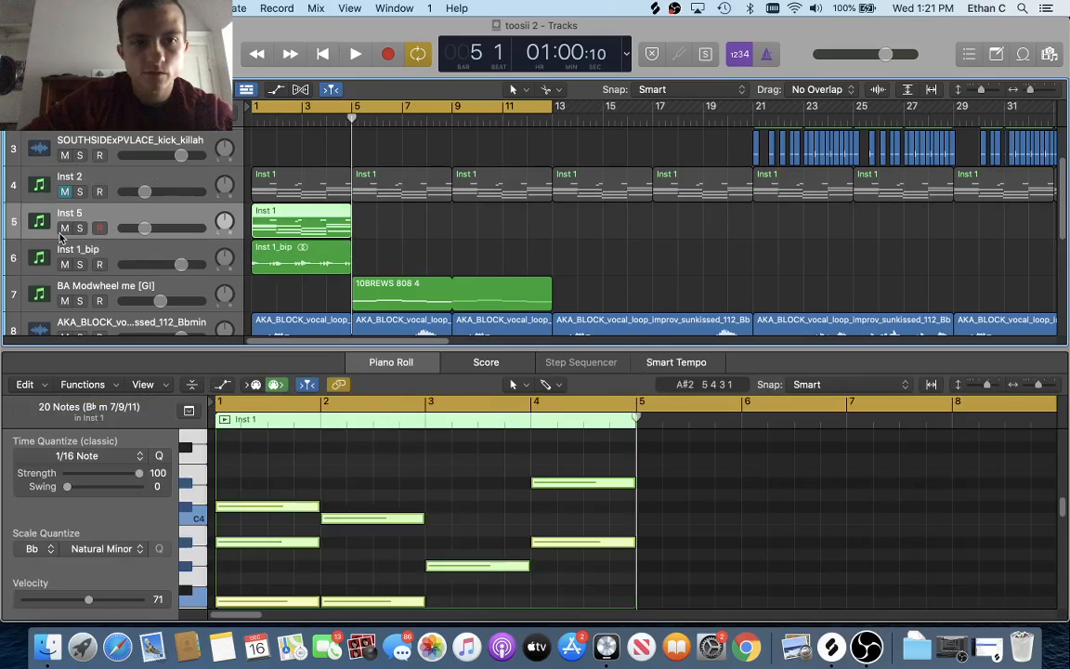
click(283, 263)
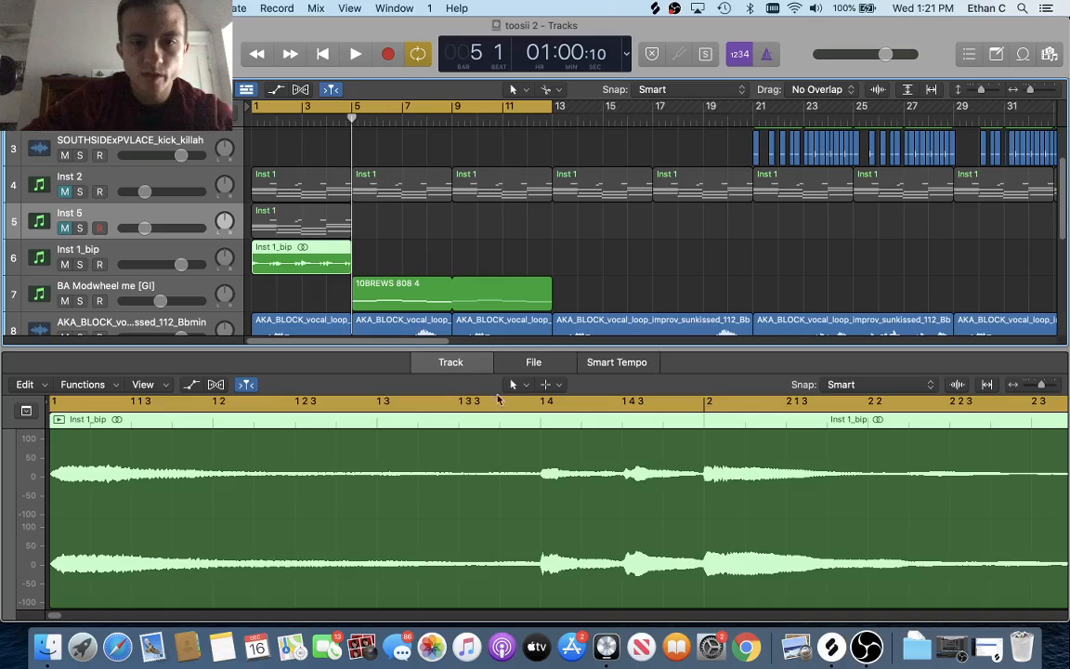
click(537, 364)
click(158, 385)
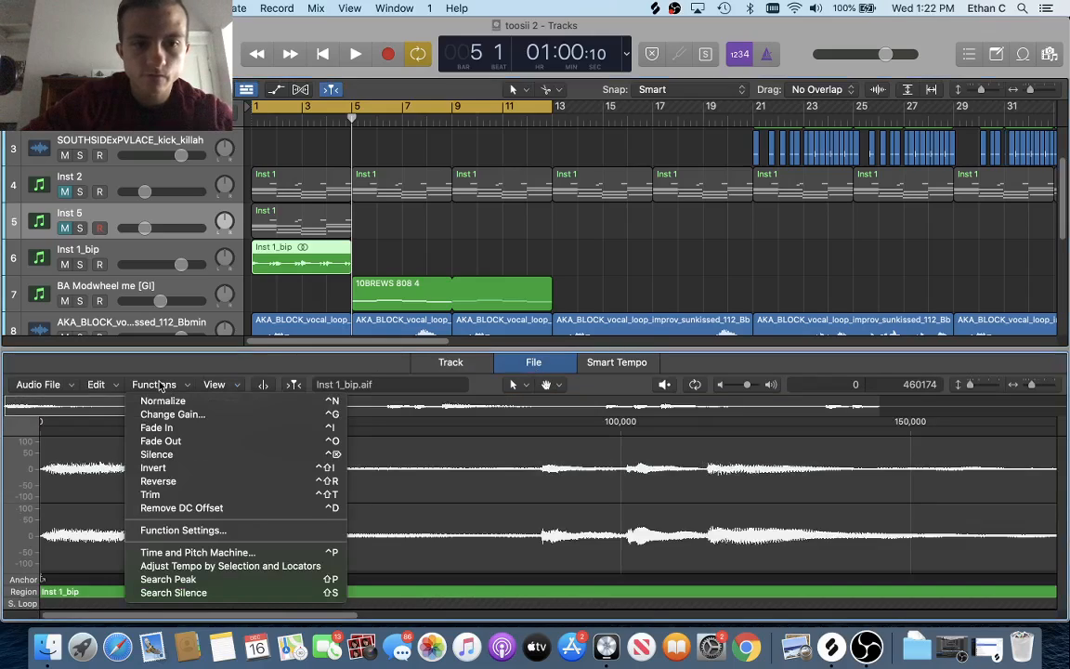
click(177, 482)
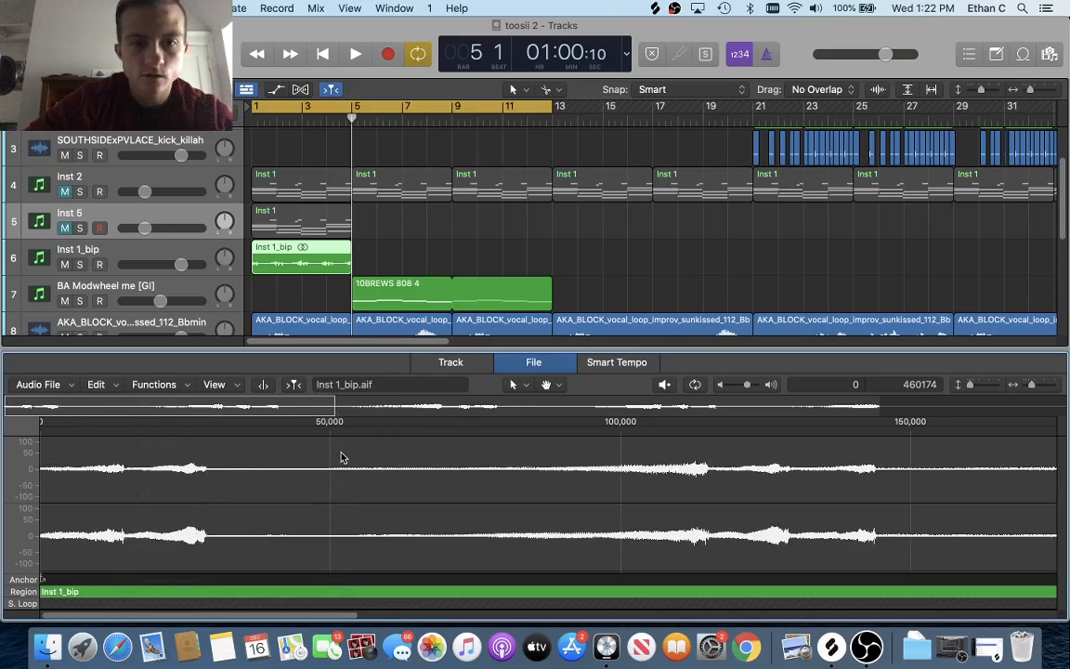
Shorten the cycle range to bars 1 to 5 and play the reversed melody with the vocal.
scroll(264, 262, down, 3)
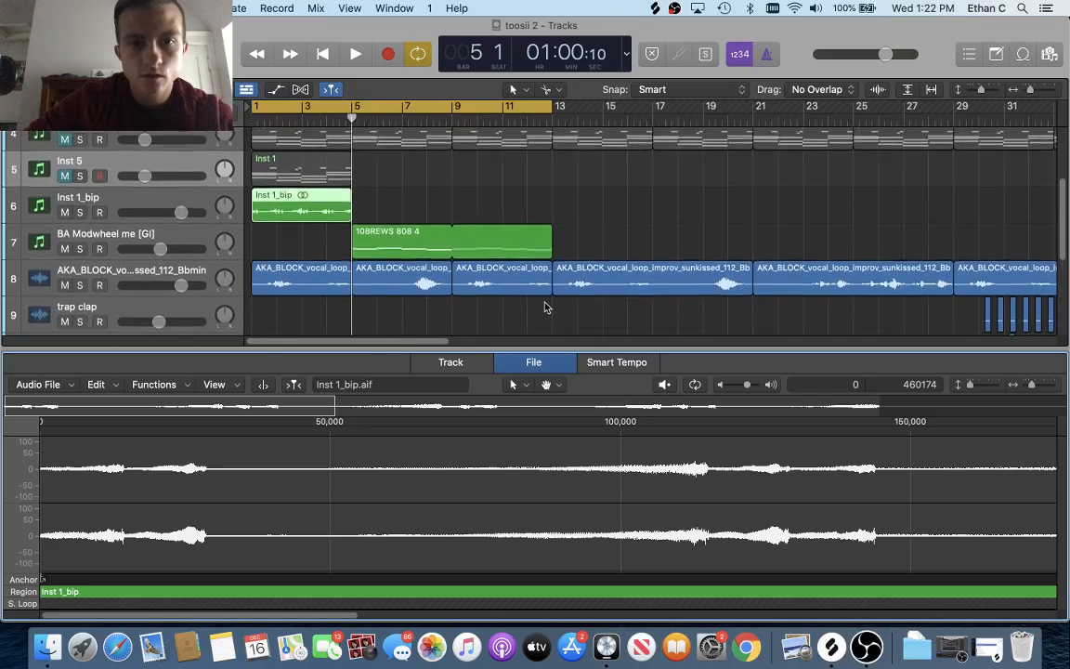
scroll(529, 297, up, 5)
scroll(512, 292, down, 4)
scroll(514, 293, up, 1)
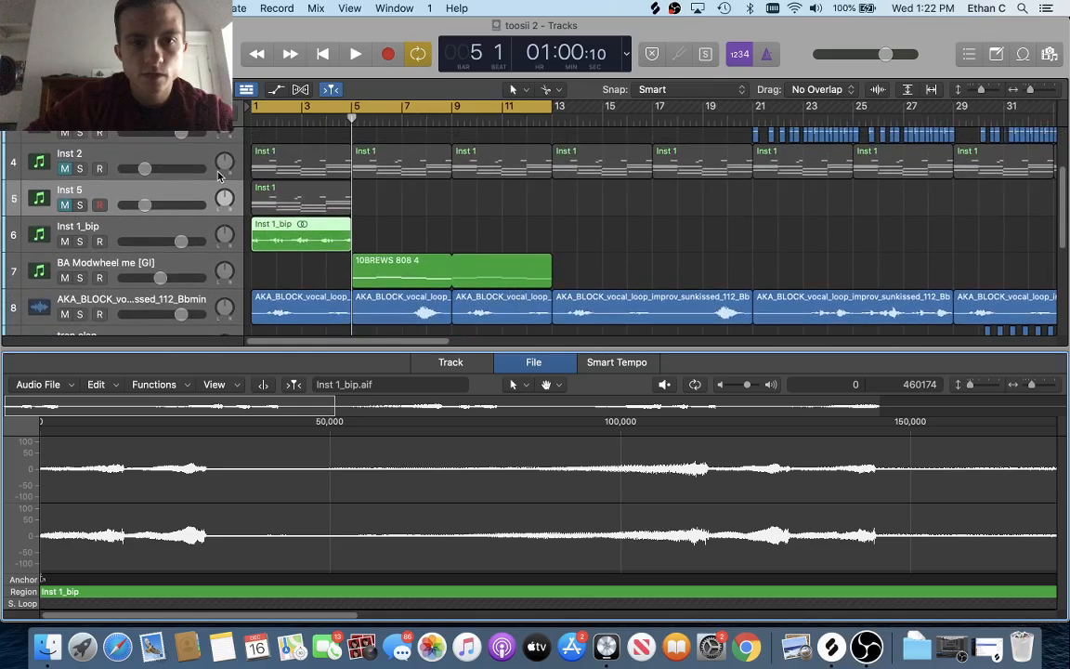
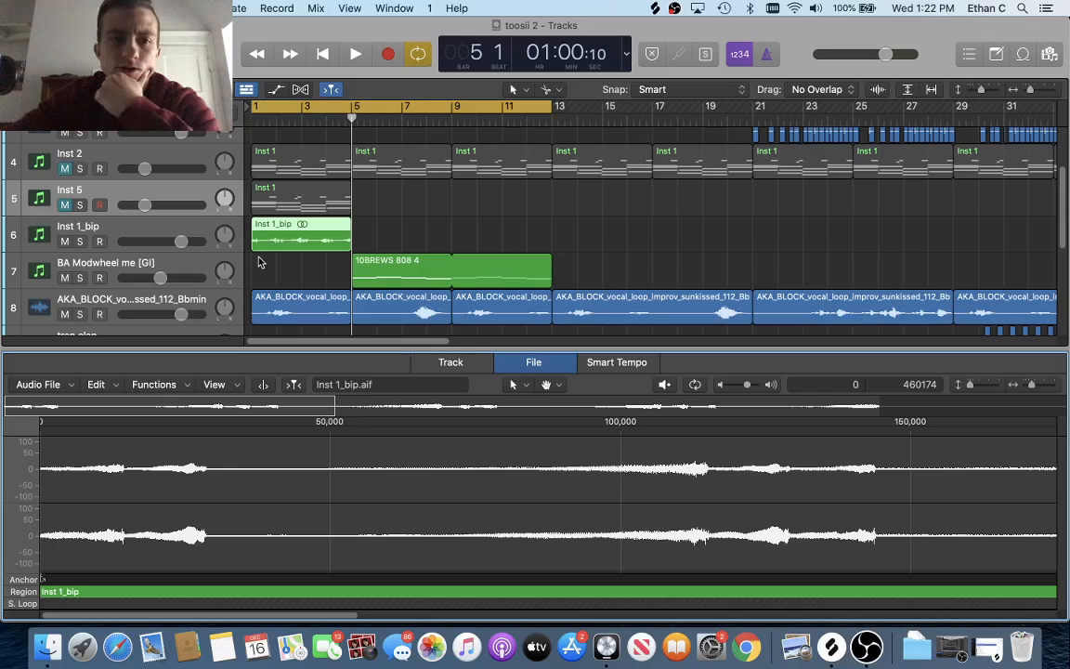
click(198, 269)
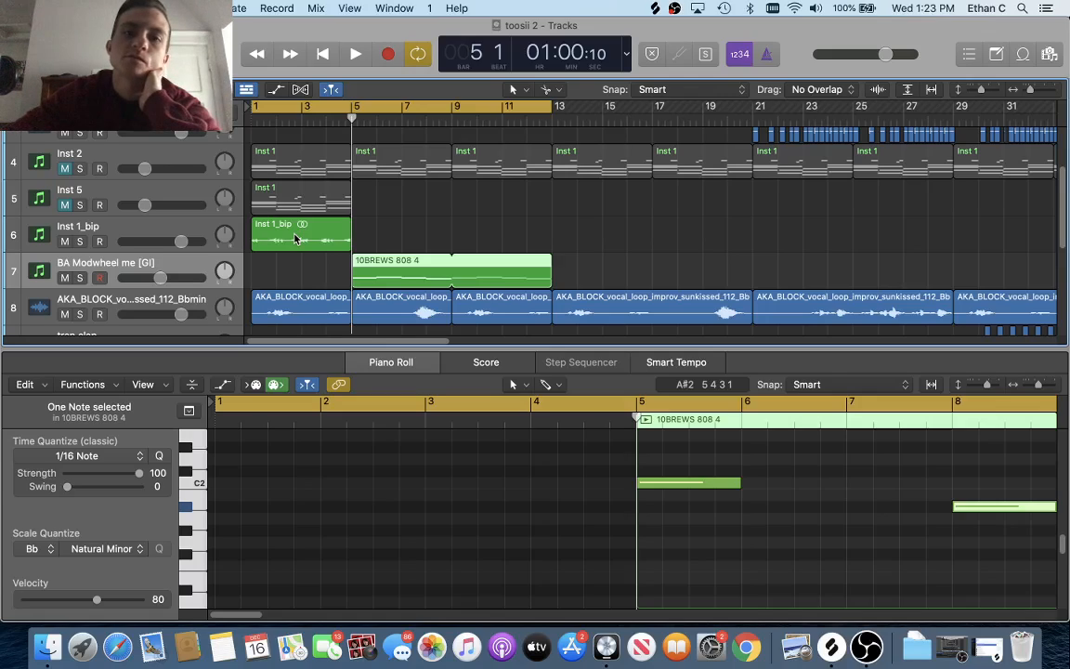
click(177, 233)
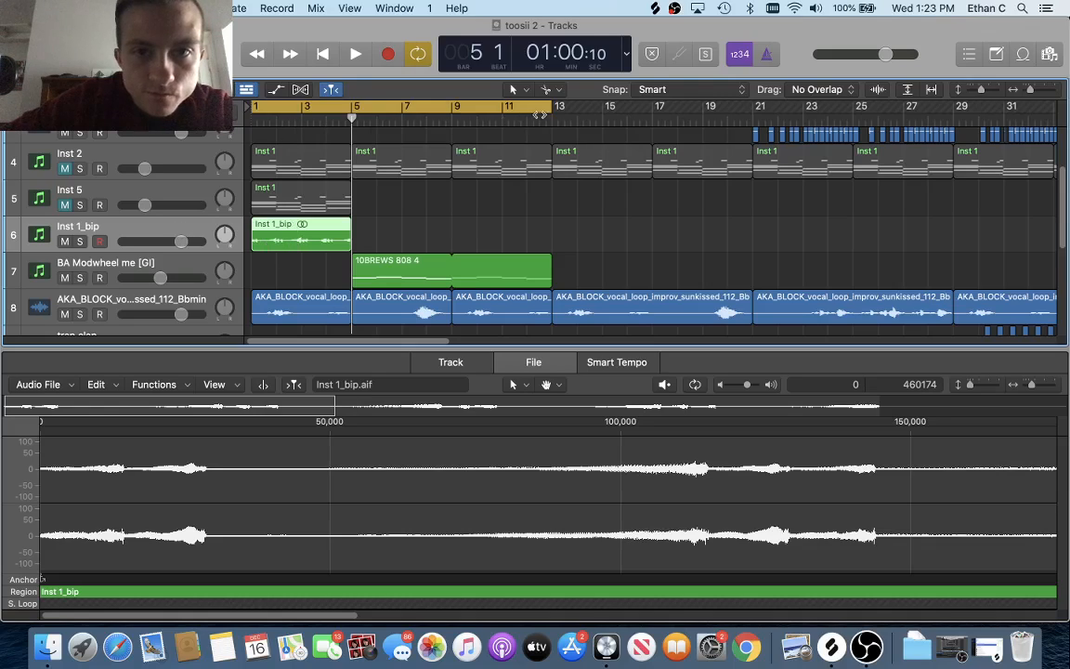
drag(549, 110, 356, 110)
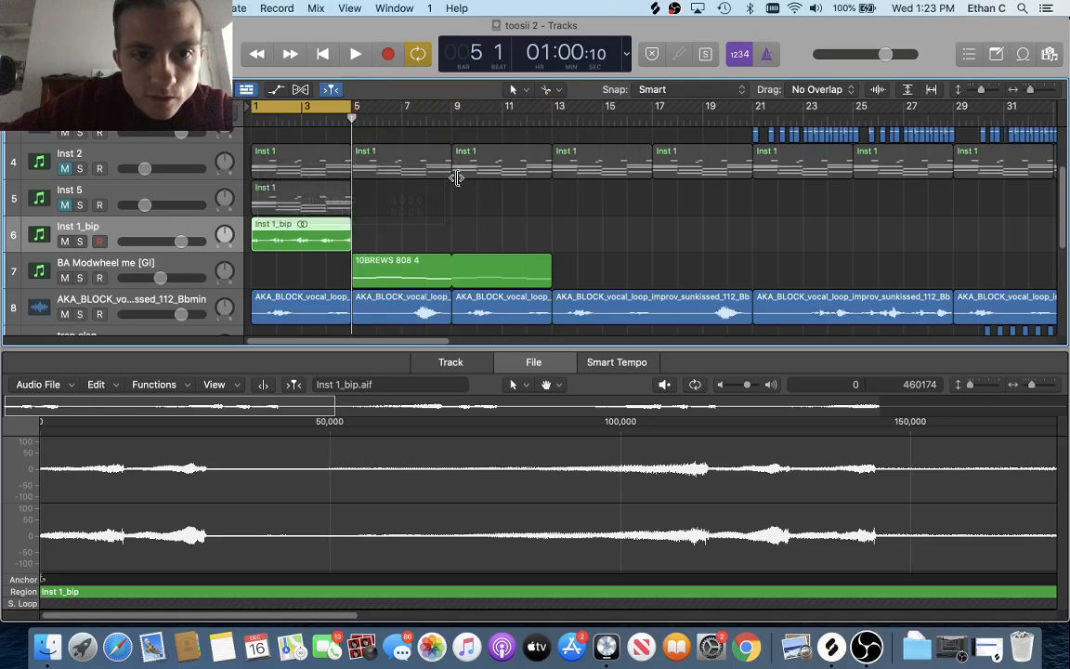
key(space)
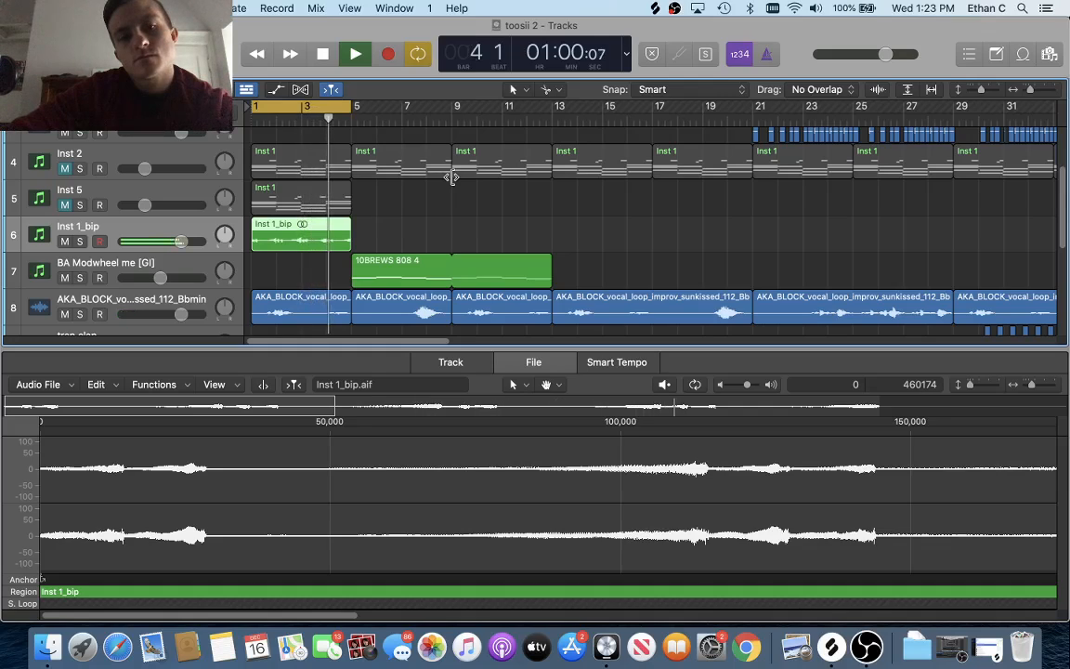
key(space)
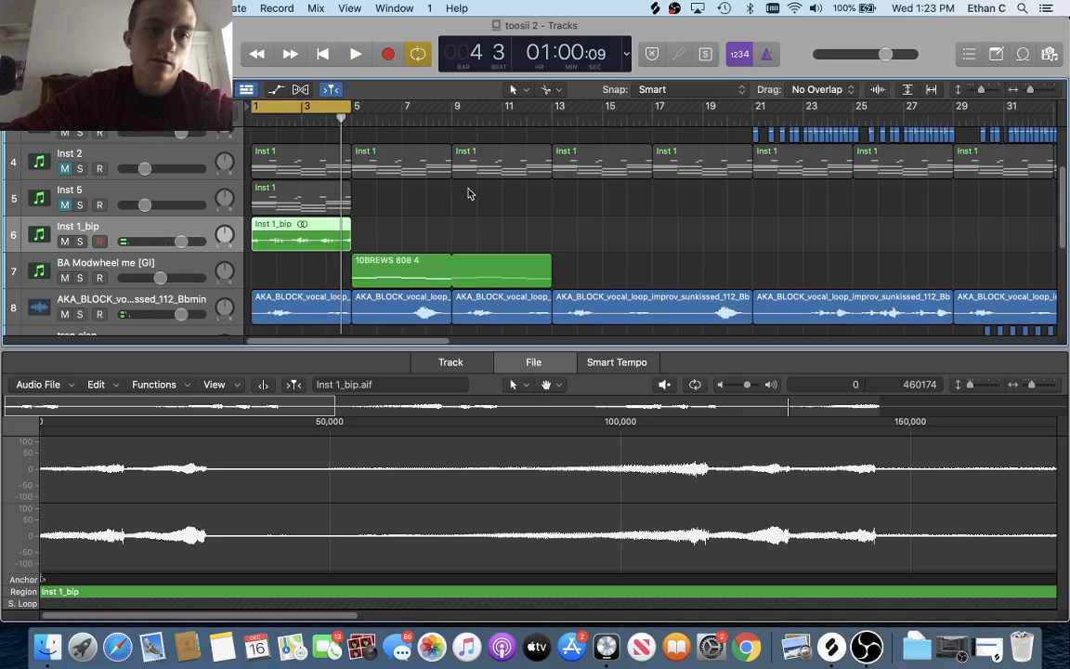
Loop the reversed Inst 1_bip region out to bar 13 and audition it from the start.
scroll(468, 193, down, 5)
scroll(468, 193, up, 10)
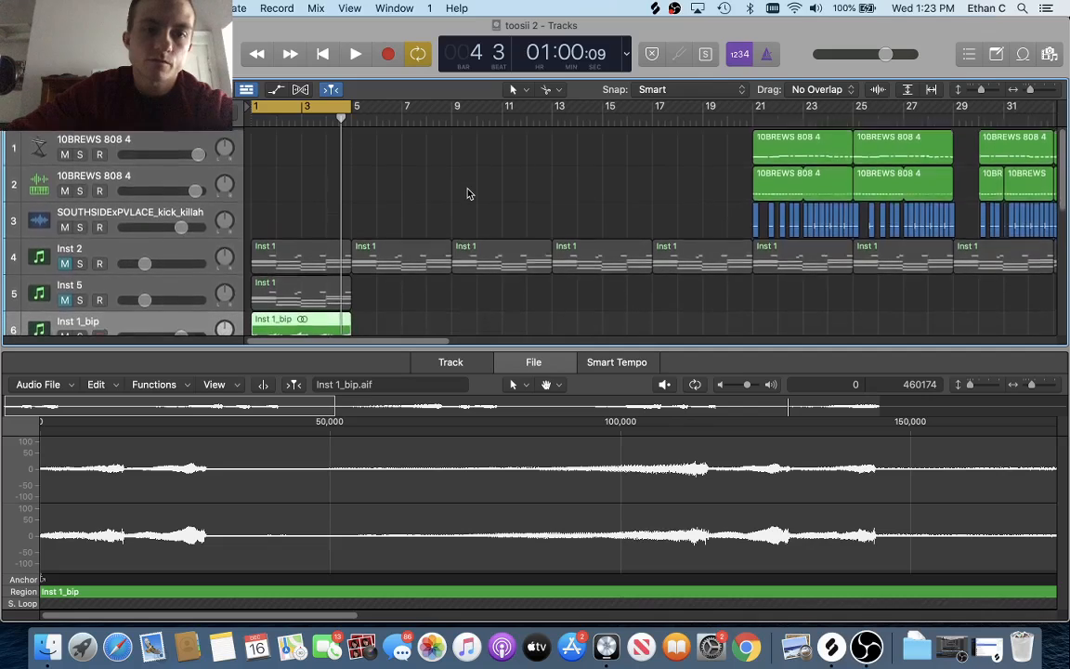
scroll(468, 193, down, 4)
scroll(293, 242, up, 2)
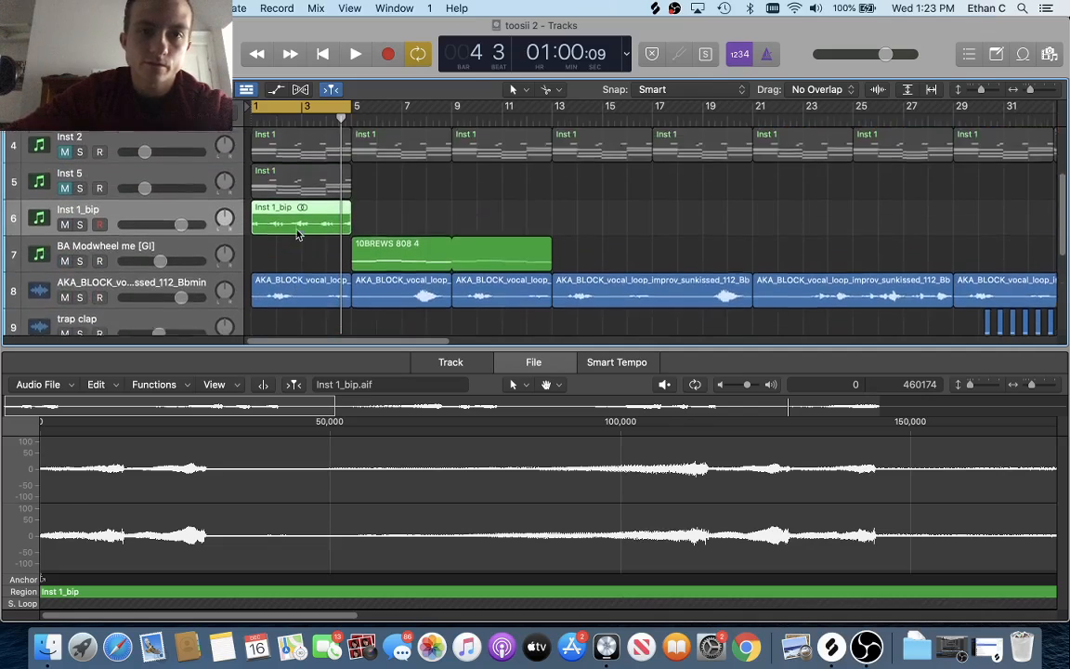
drag(354, 231, 551, 238)
key(space)
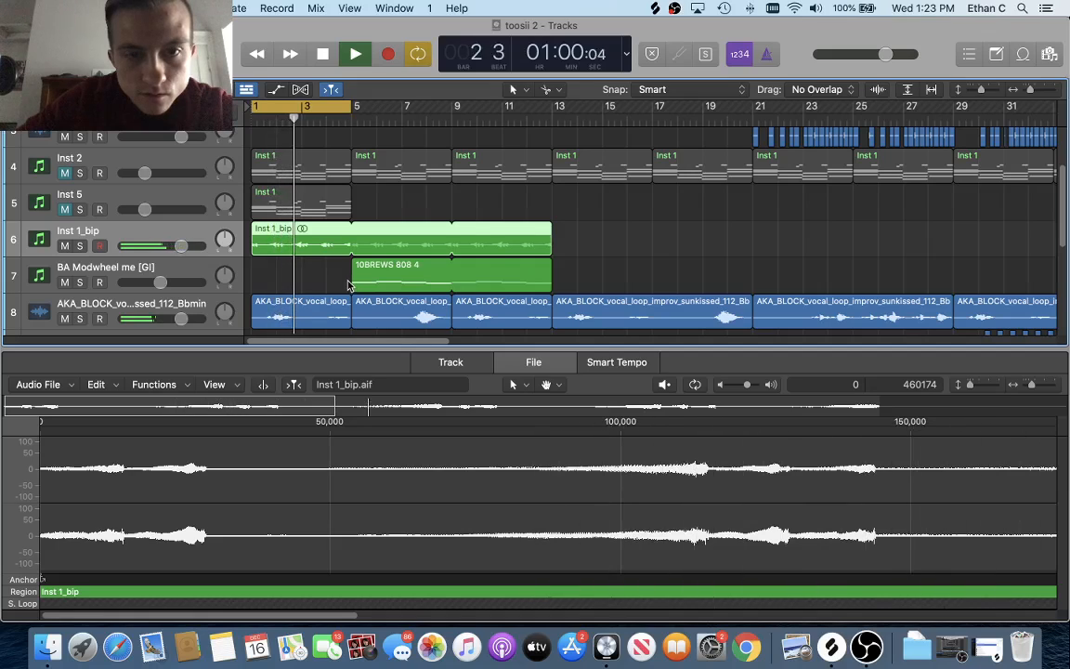
key(space)
Delete the duplicate Inst 5 track together with its region.
scroll(104, 216, up, 2)
right_click(110, 243)
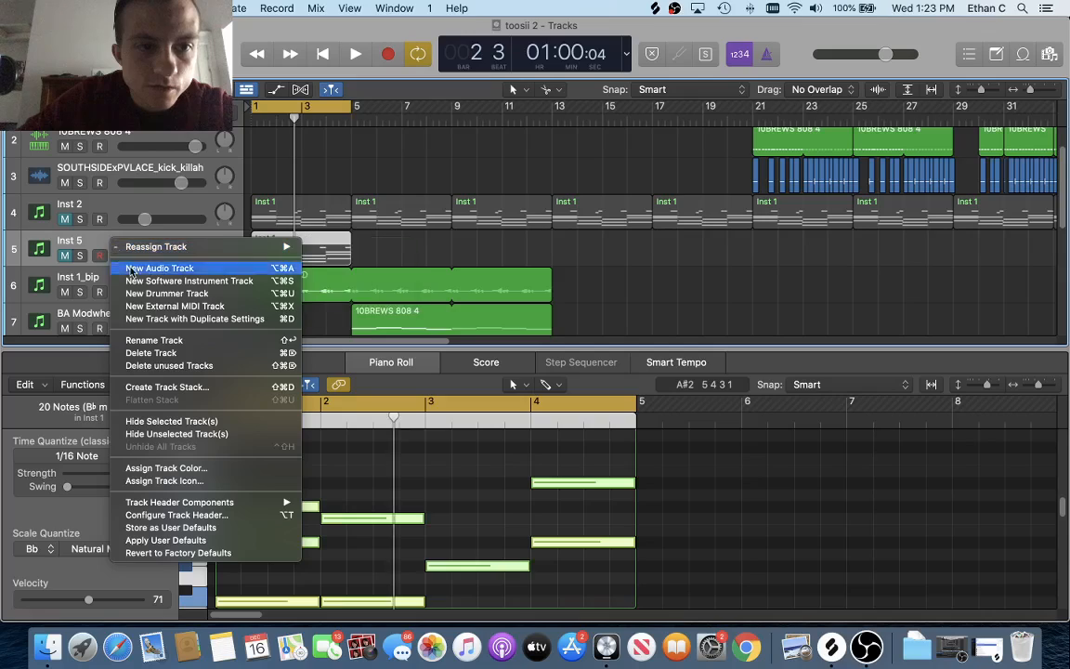
click(173, 352)
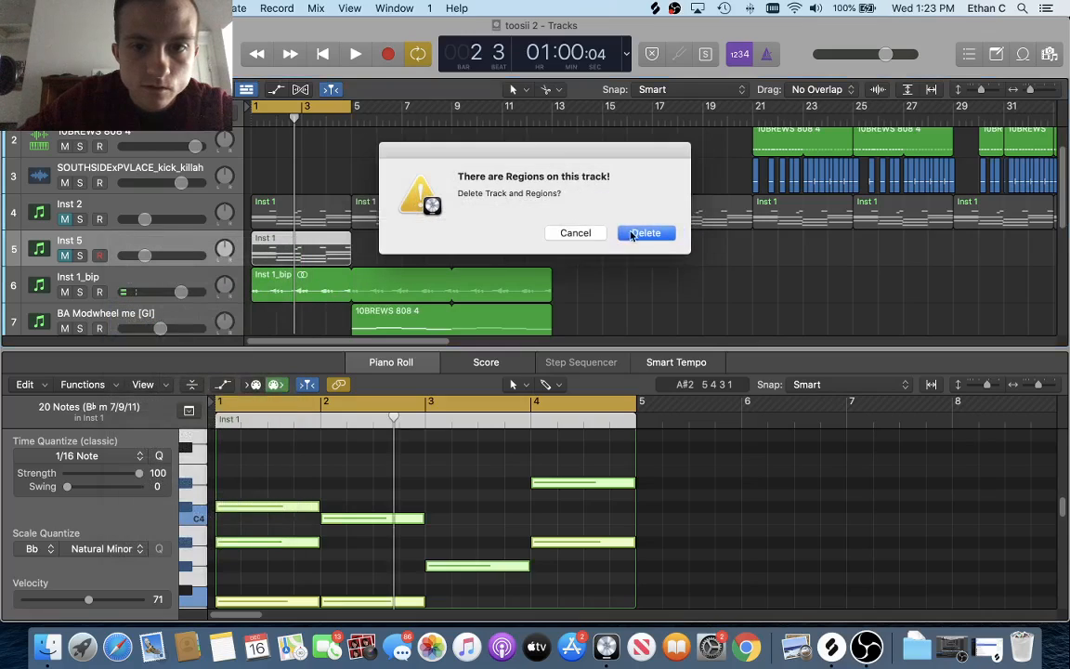
click(645, 232)
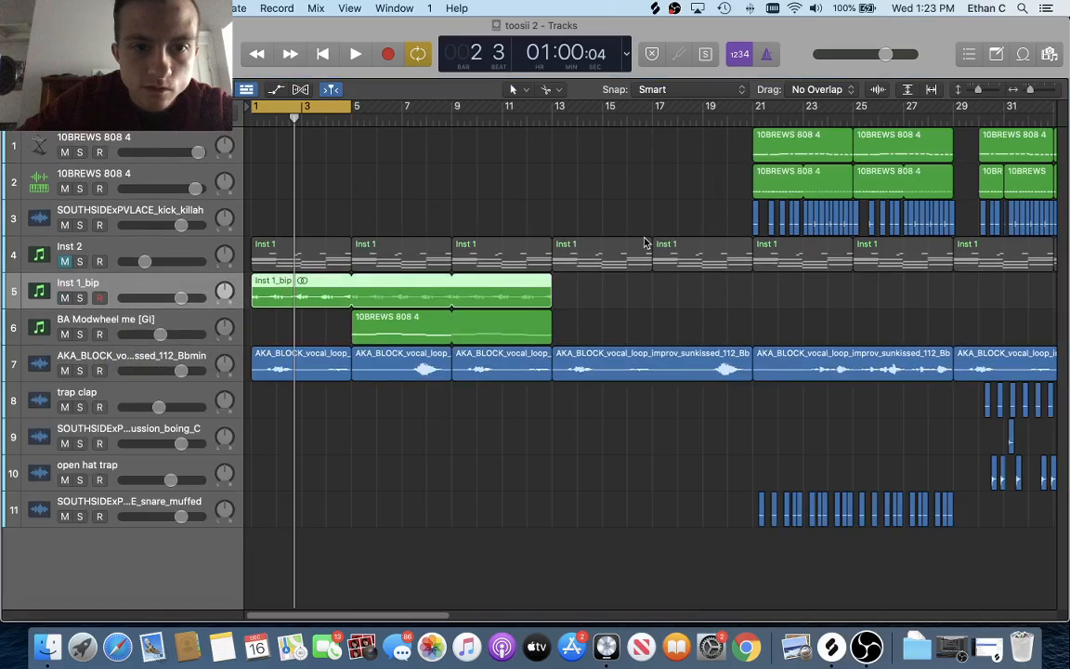
Unmute the Inst 2 track and play the original melody together with the reversed layer from bar 1.
click(65, 261)
key(space)
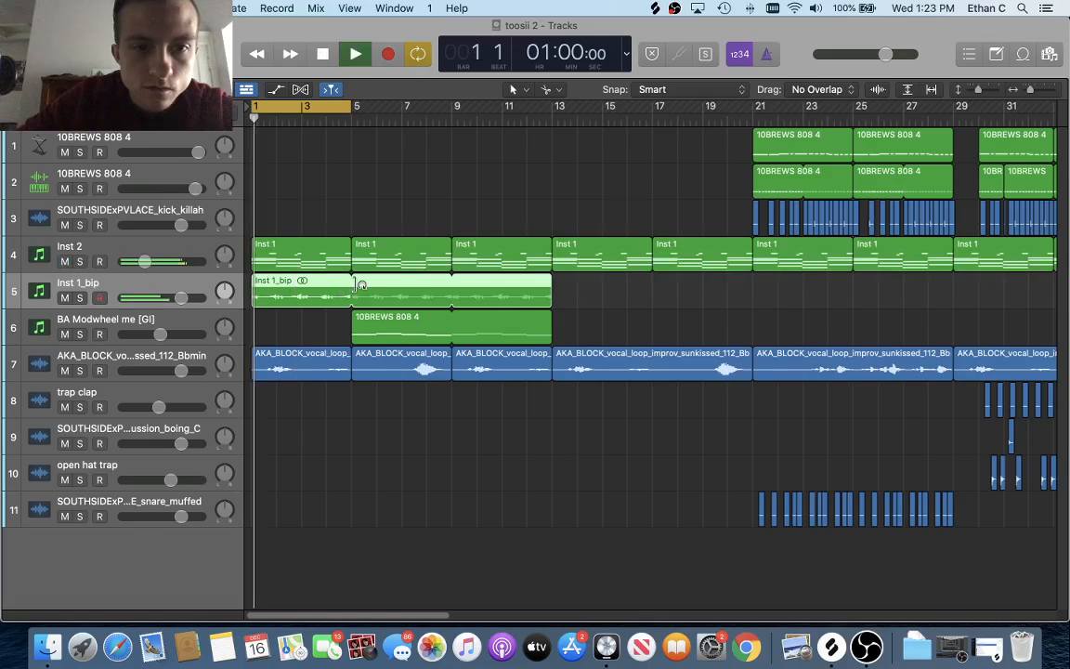
Delete the Inst 1 melody region at bars 1 to 5, extend the cycle range to bar 13, and play the intro.
key(space)
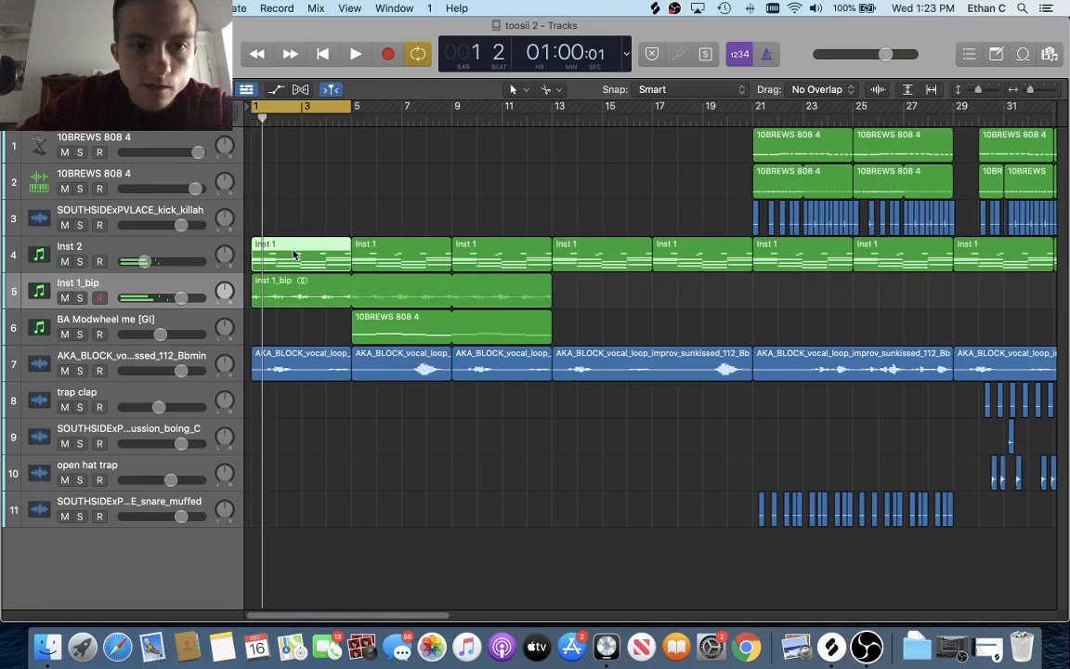
right_click(295, 254)
click(316, 271)
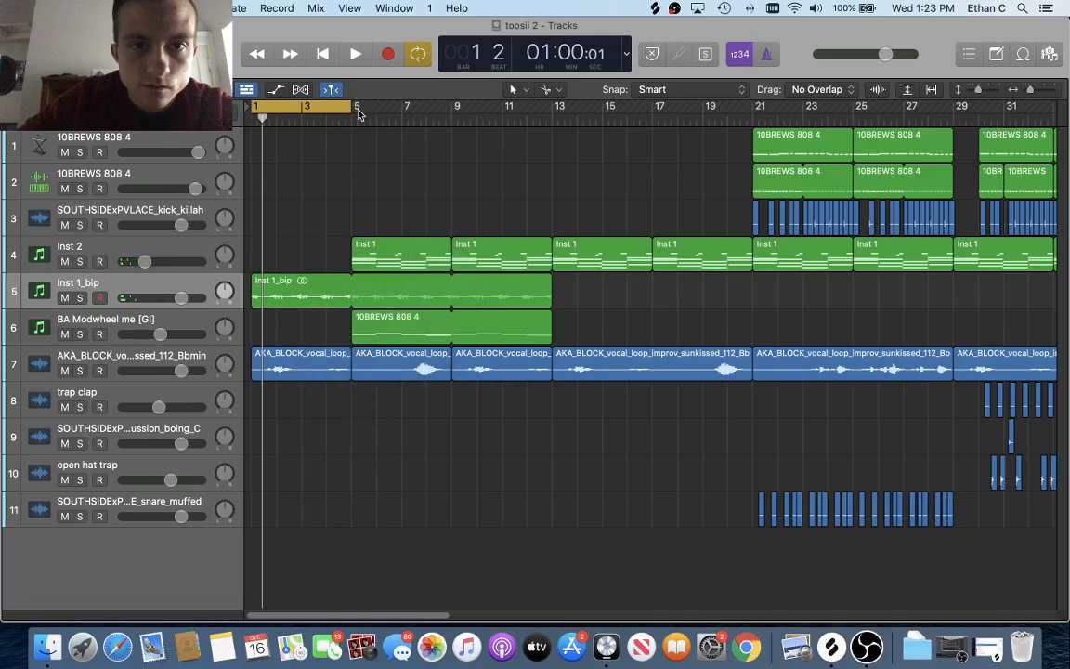
drag(359, 110, 551, 275)
key(space)
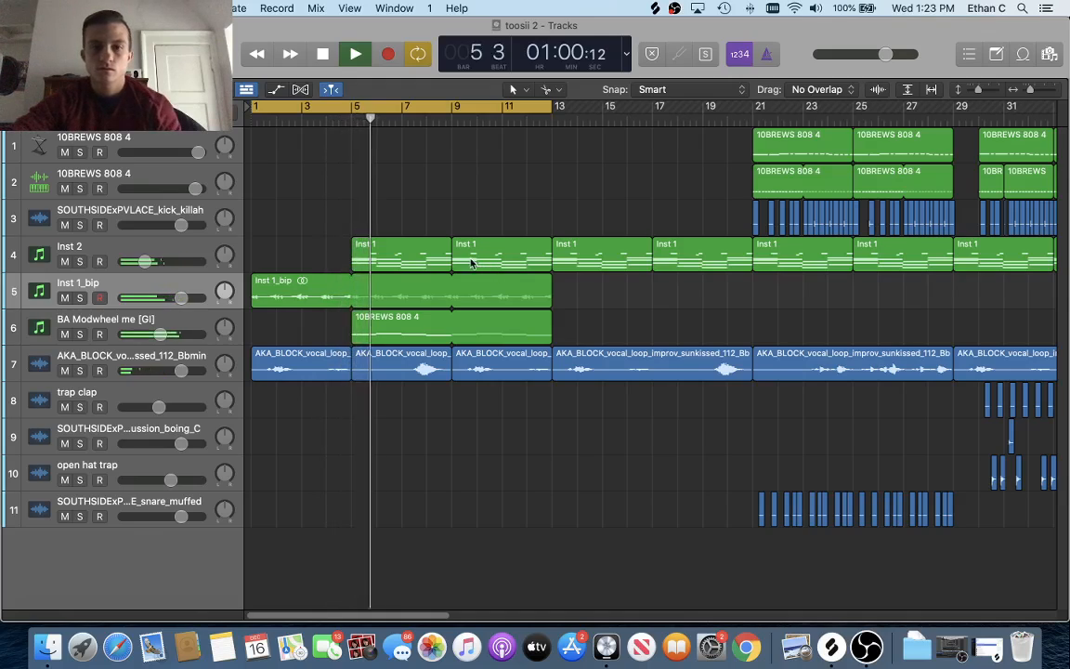
key(space)
Delete the Inst 1 melody region at bars 5 to 9 and audition the intro from the start.
click(322, 250)
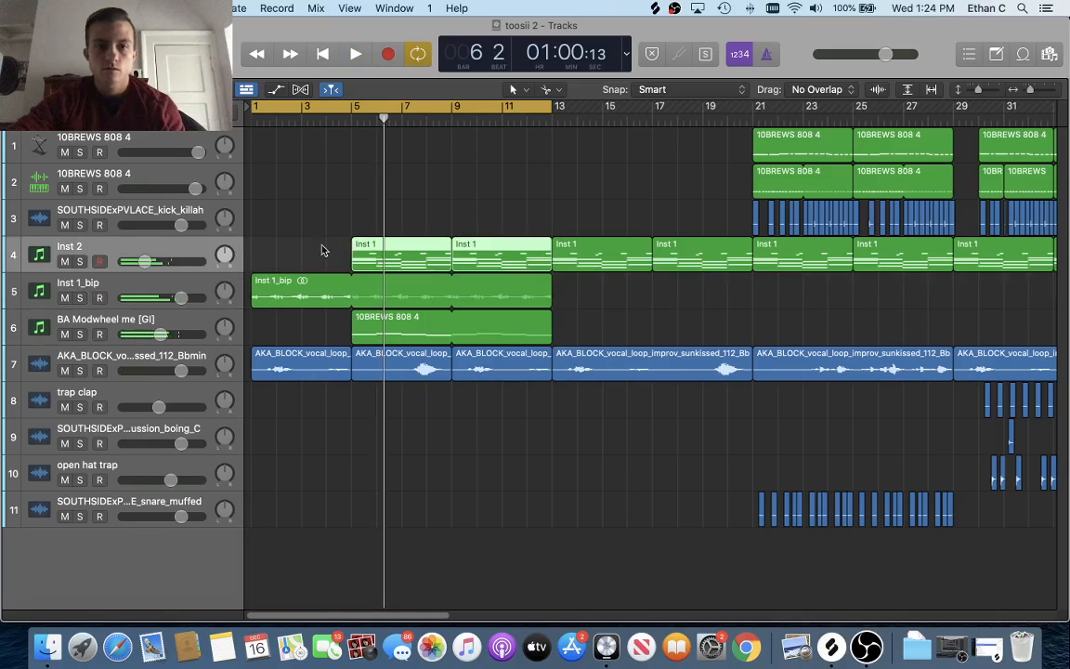
right_click(358, 245)
click(390, 256)
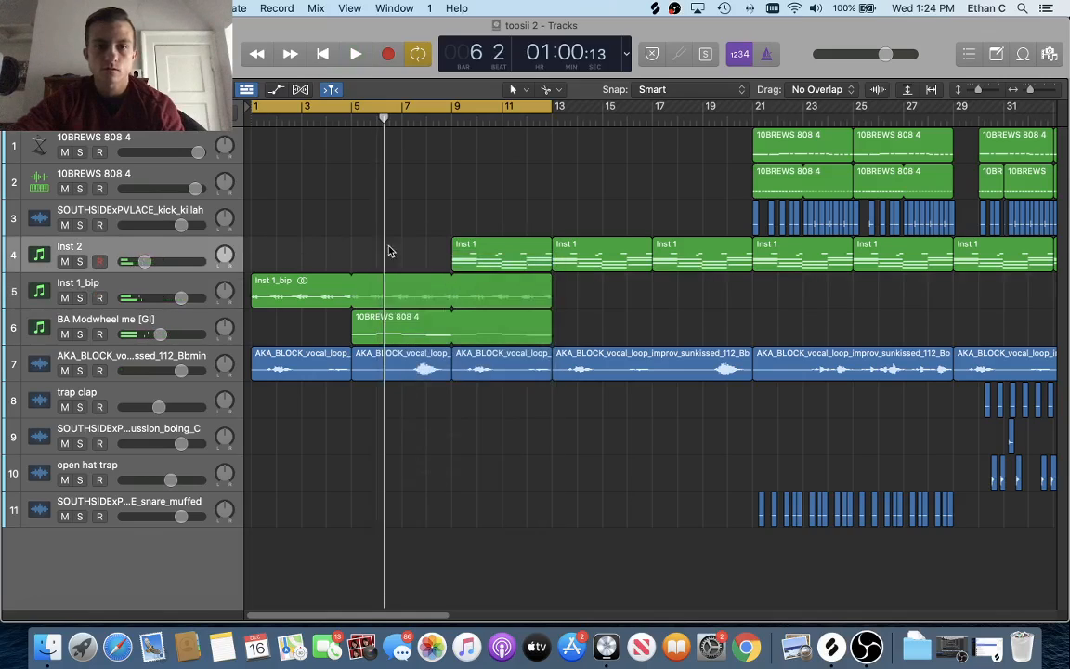
key(Return)
key(space)
click(348, 122)
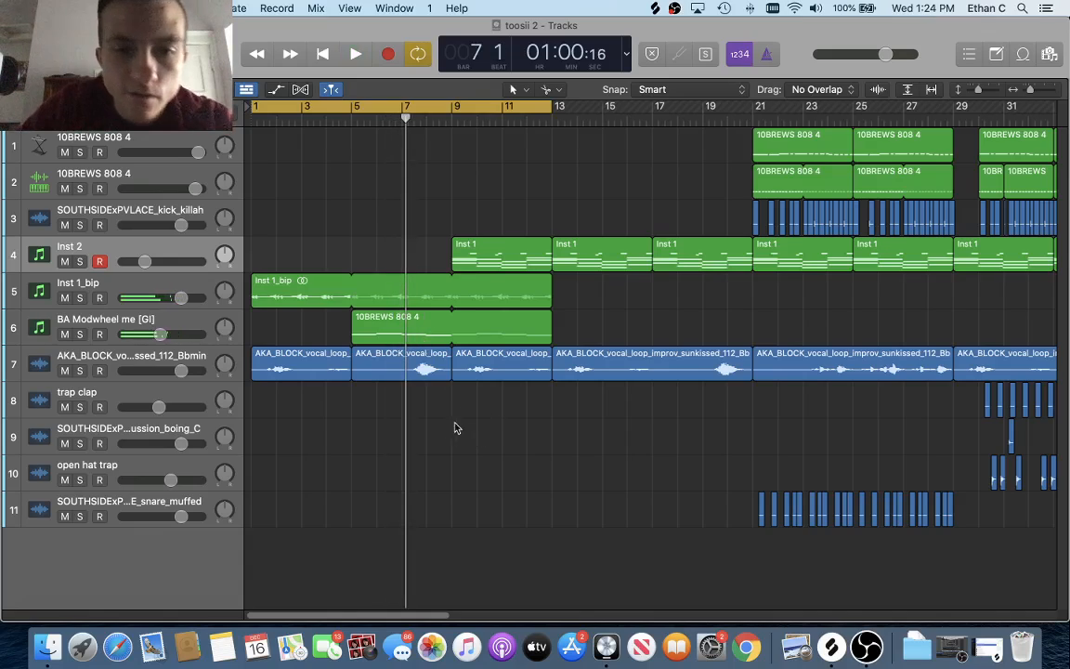
Shorten the Inst 1_bip and BA Modwheel me regions to bar 9 and delete the vocal and melody regions at bars 9 to 13.
drag(484, 317, 451, 327)
drag(503, 281, 462, 316)
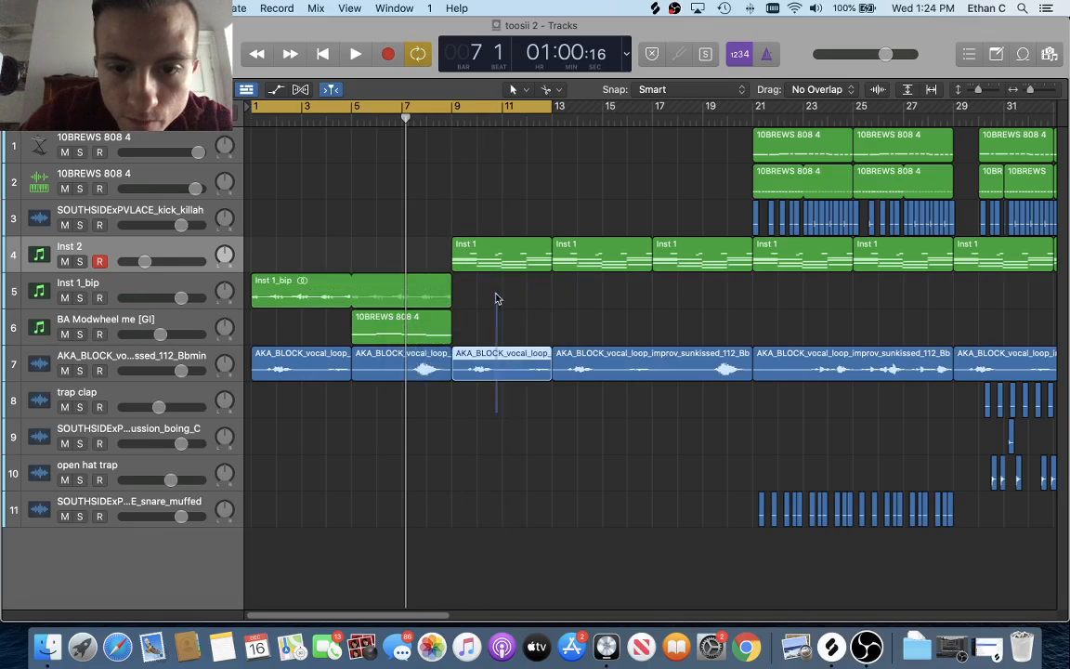
click(498, 259)
right_click(499, 259)
click(517, 267)
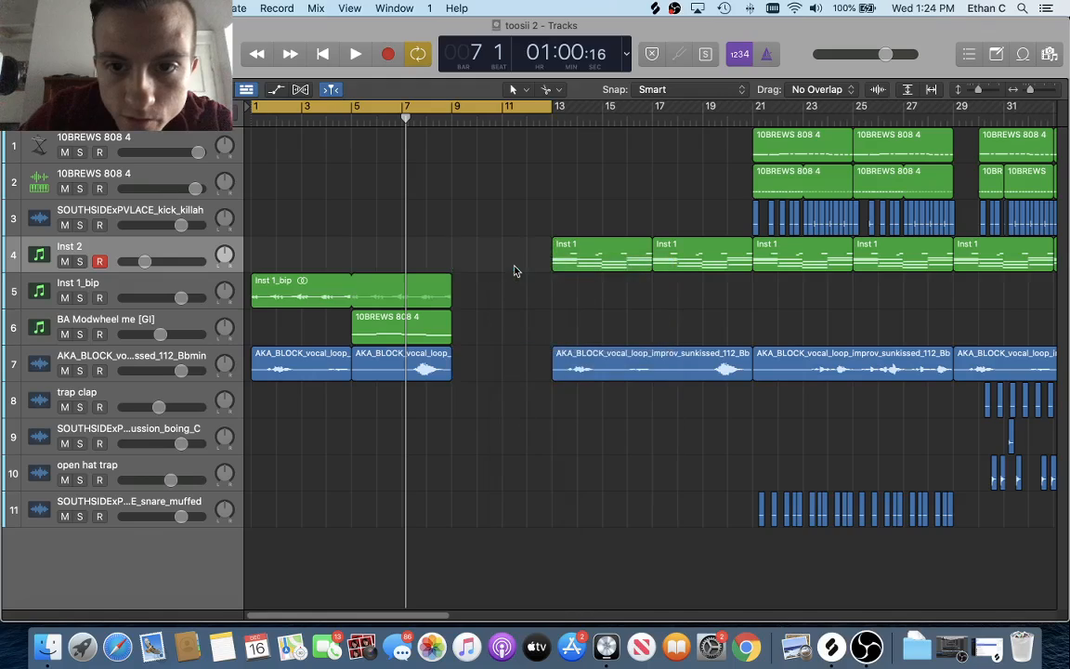
Select all regions from bar 13 onward on every track and move them four bars earlier to start at bar 9.
key(super+Left)
key(super+Left)
key(super+Left)
drag(369, 147, 852, 528)
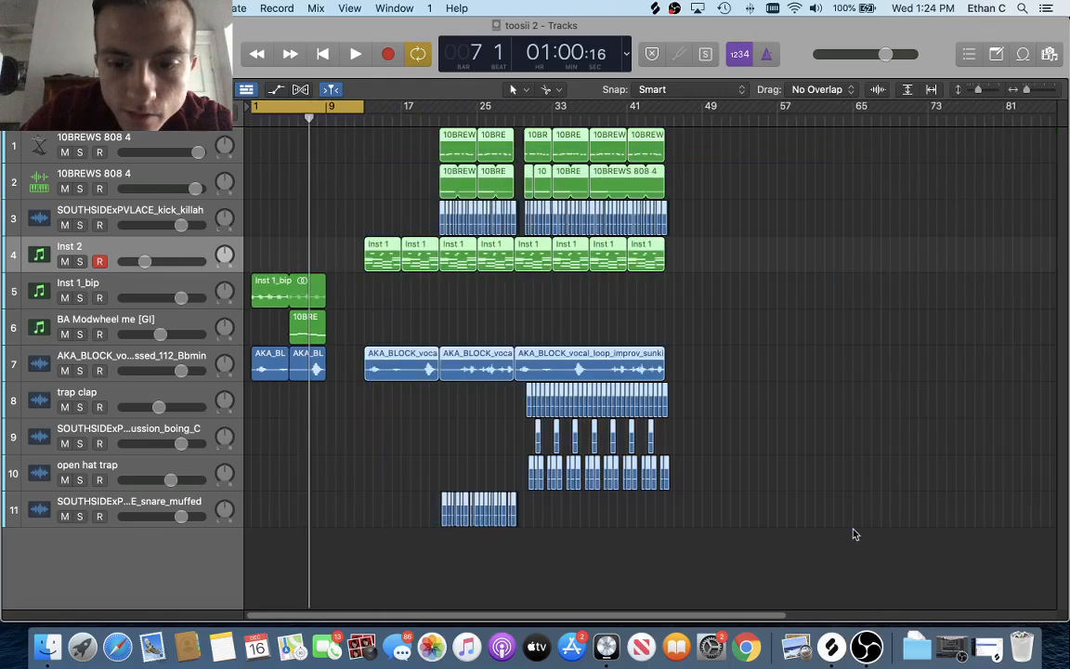
scroll(523, 406, left, 2)
key(super+Right)
key(super+Right)
key(super+Right)
key(super+Right)
scroll(490, 370, left, 5)
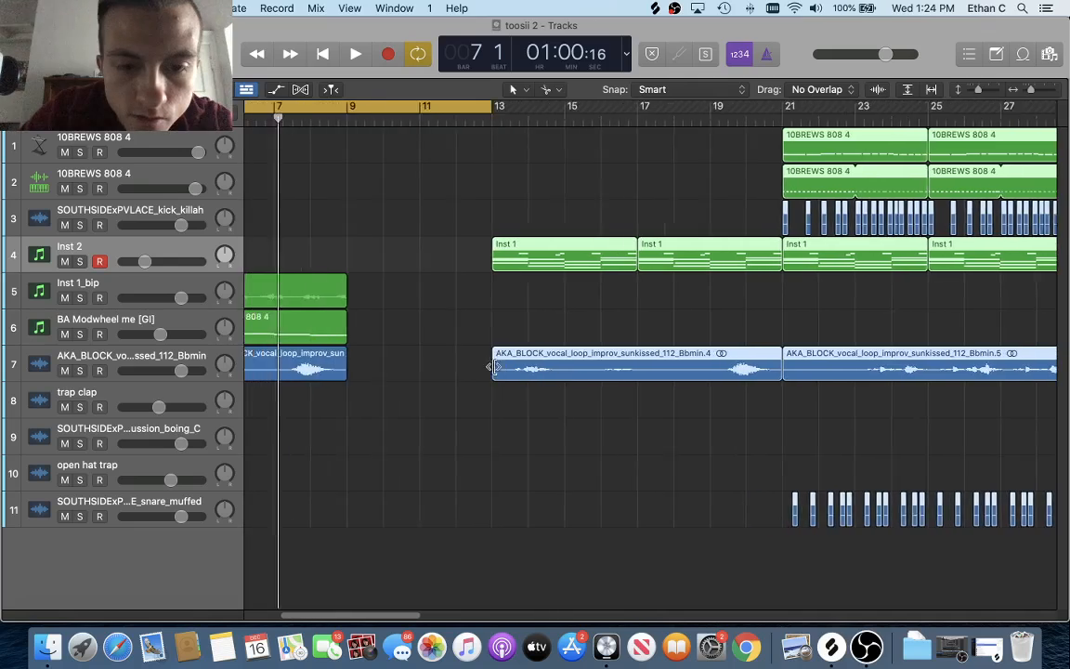
drag(647, 370, 502, 367)
key(super+Left)
key(super+Left)
scroll(441, 361, right, 1)
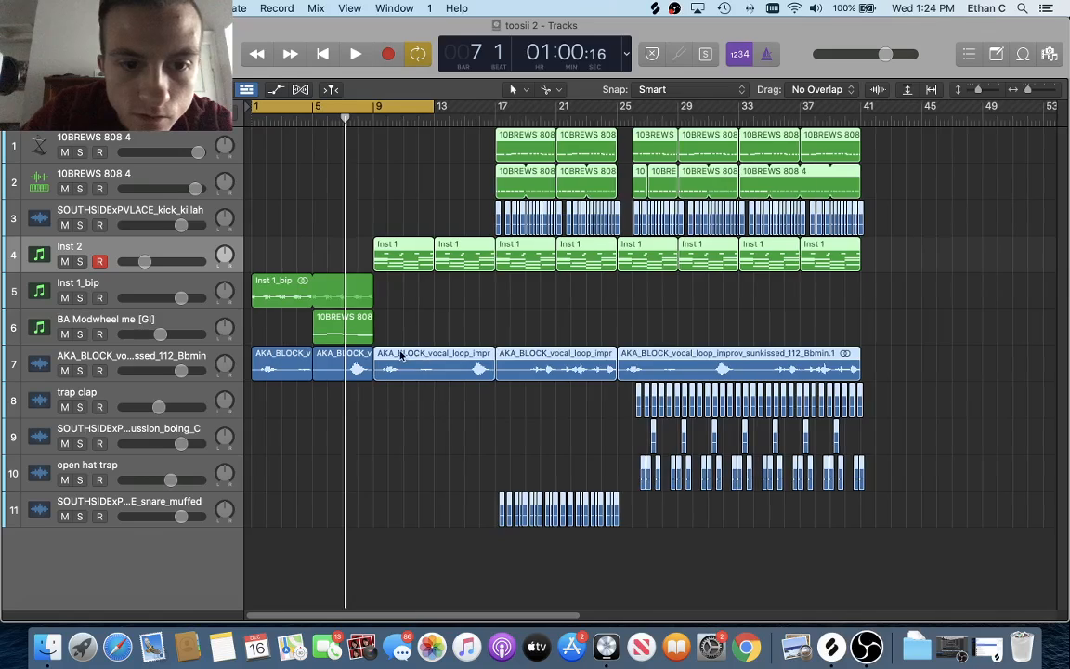
key(super+Right)
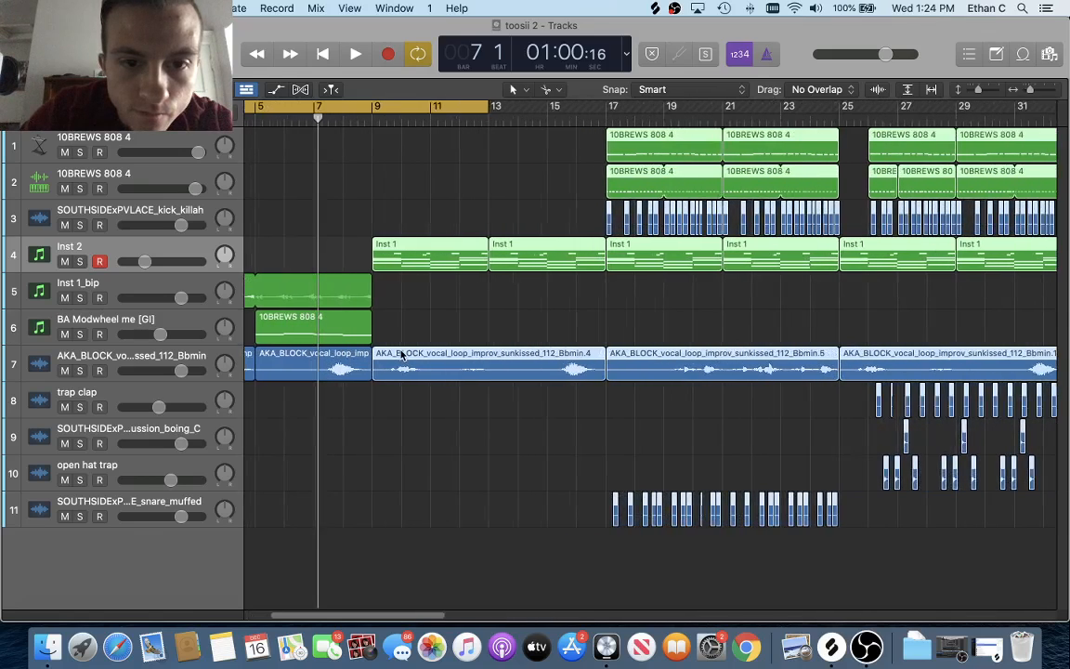
scroll(401, 354, left, 5)
Audition the transition out of the shortened intro, turning off cycle mode and playing from bar 7 into the drum section.
key(space)
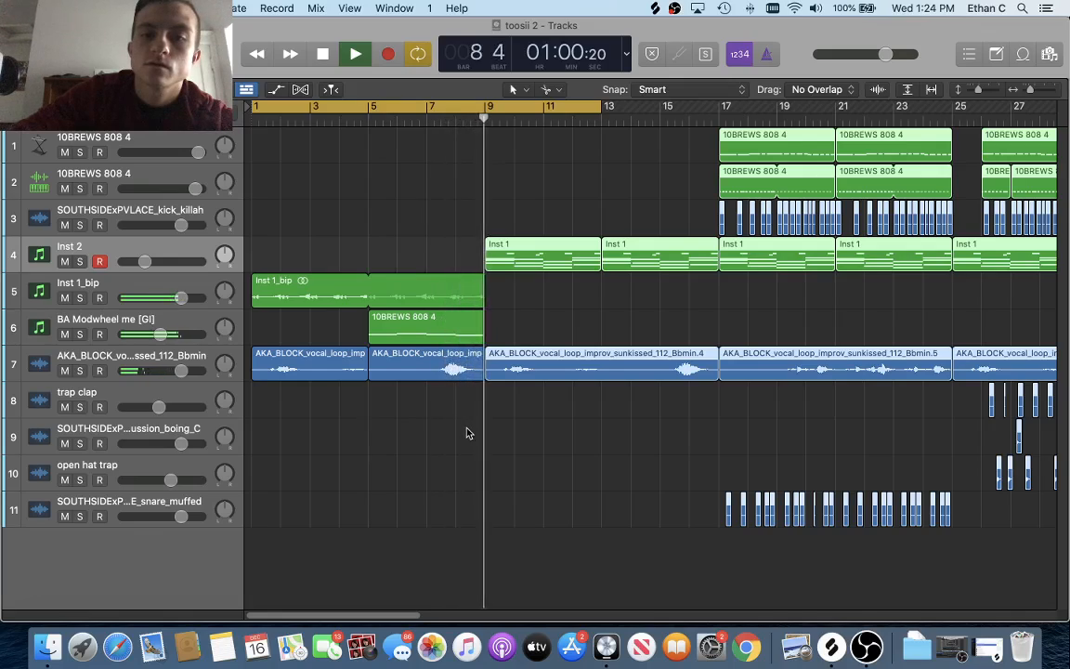
key(space)
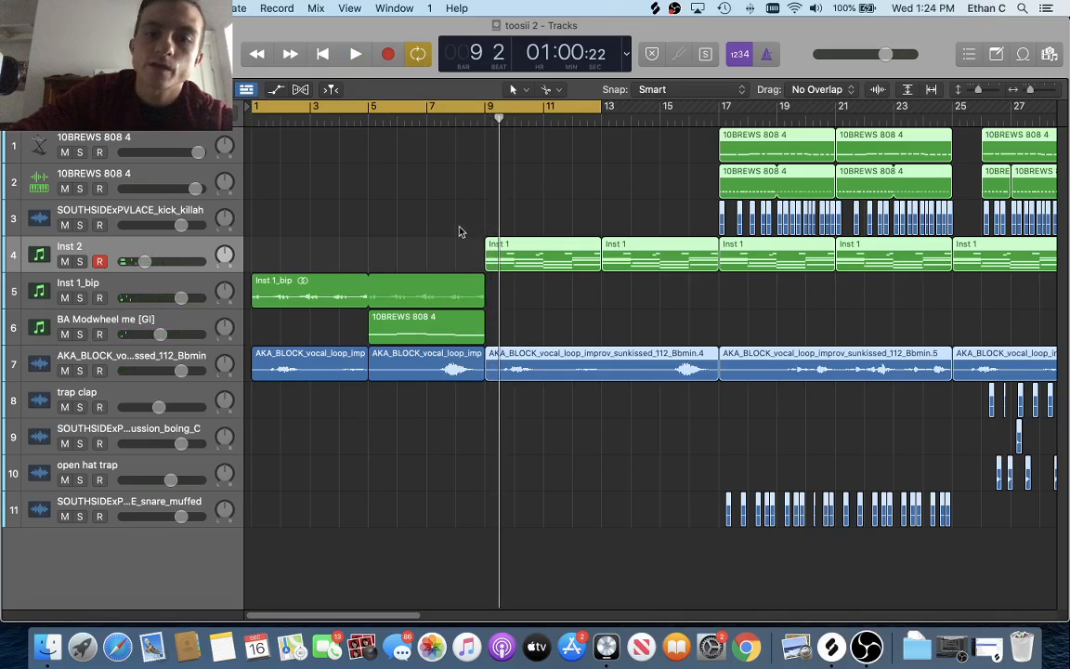
click(418, 56)
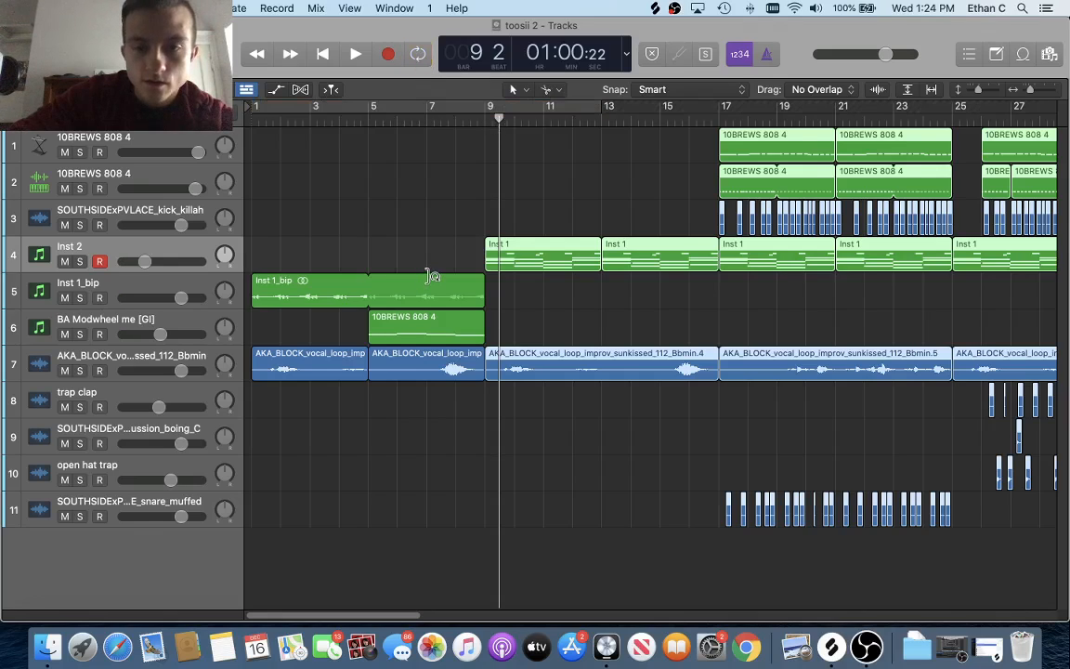
scroll(430, 276, down, 5)
scroll(428, 279, up, 5)
scroll(472, 310, left, 5)
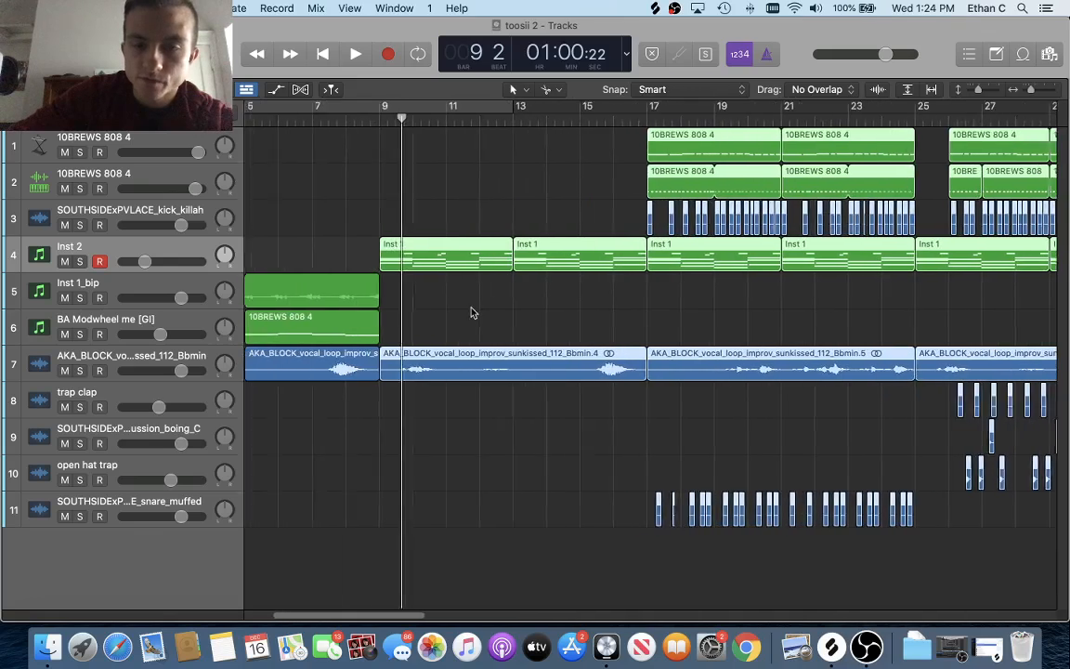
scroll(418, 275, left, 3)
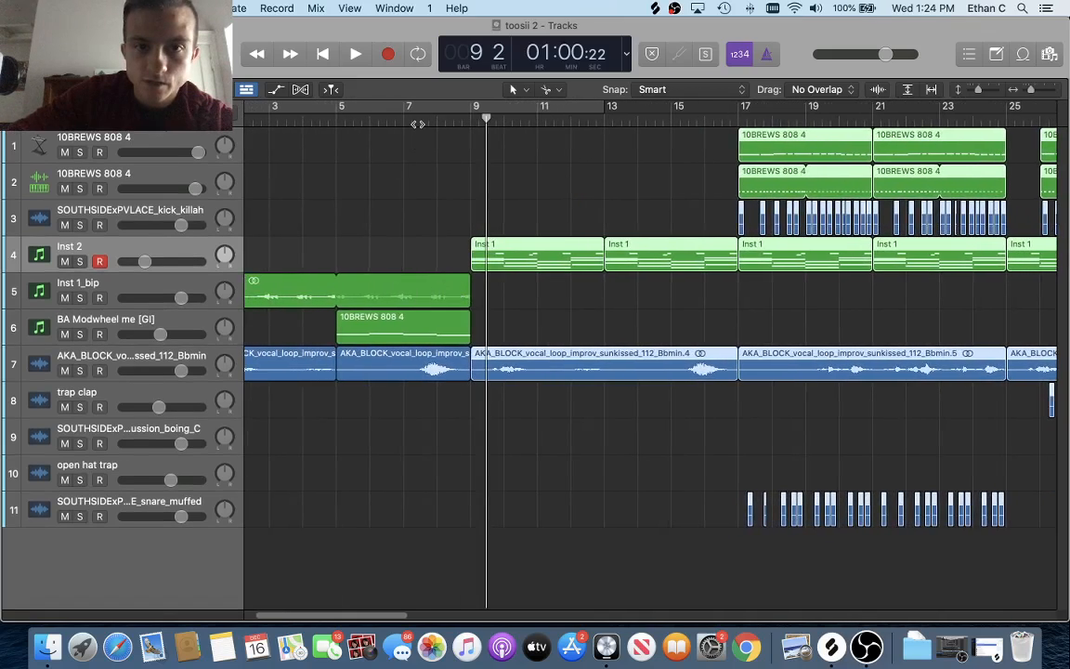
click(419, 123)
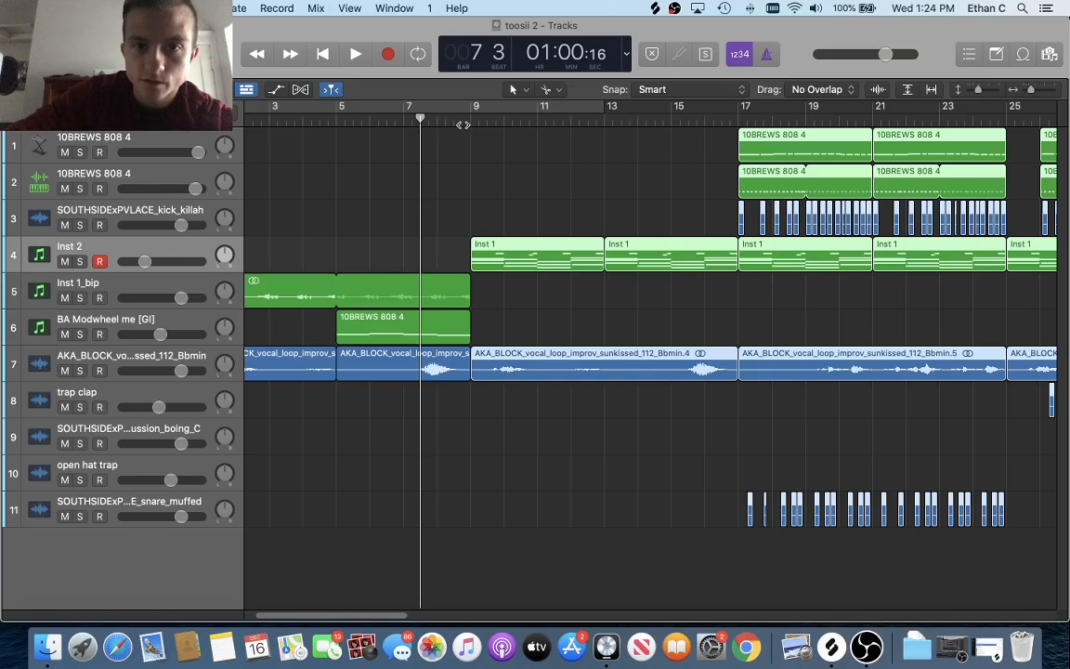
key(space)
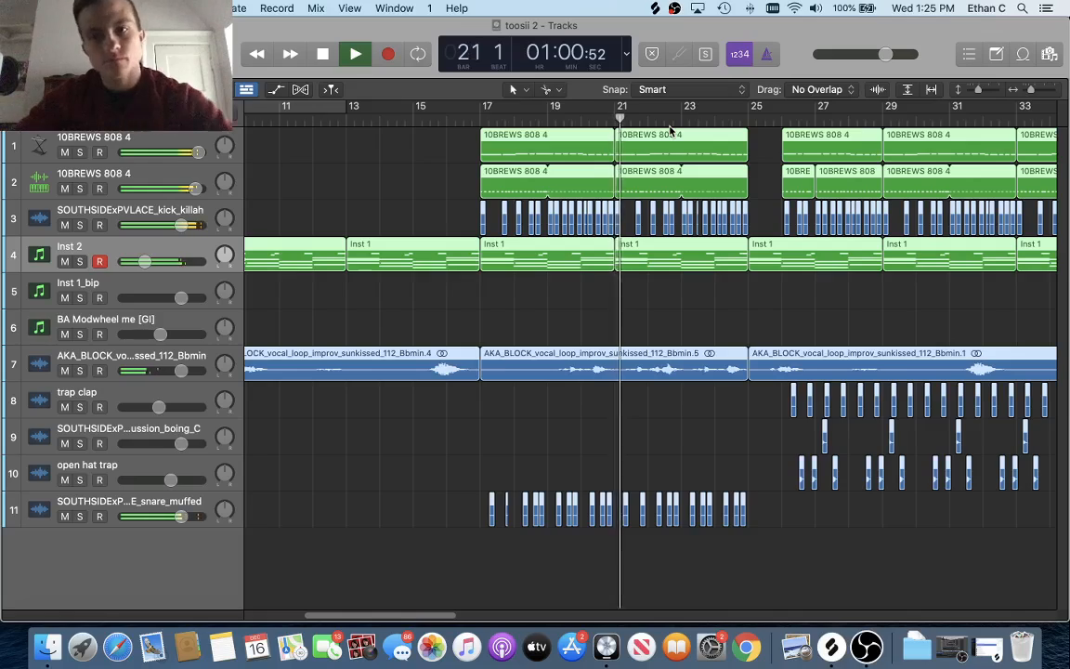
scroll(656, 170, right, 5)
key(space)
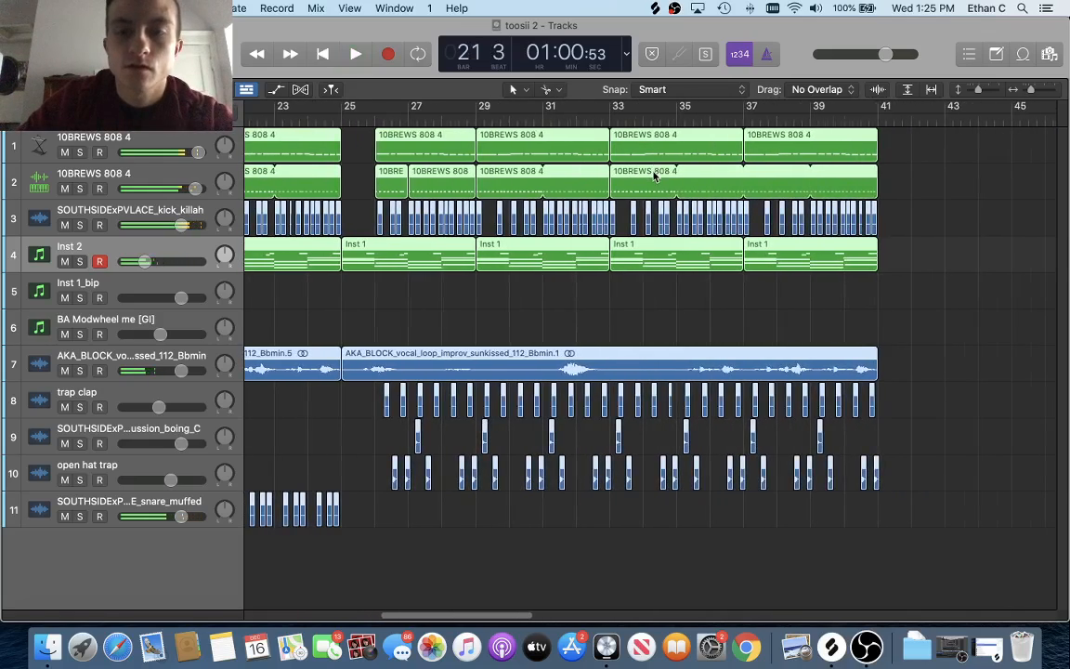
Examine the drum sections and the end of the arrangement, clearing the region selection.
scroll(654, 176, down, 4)
scroll(655, 177, up, 6)
scroll(654, 177, down, 1)
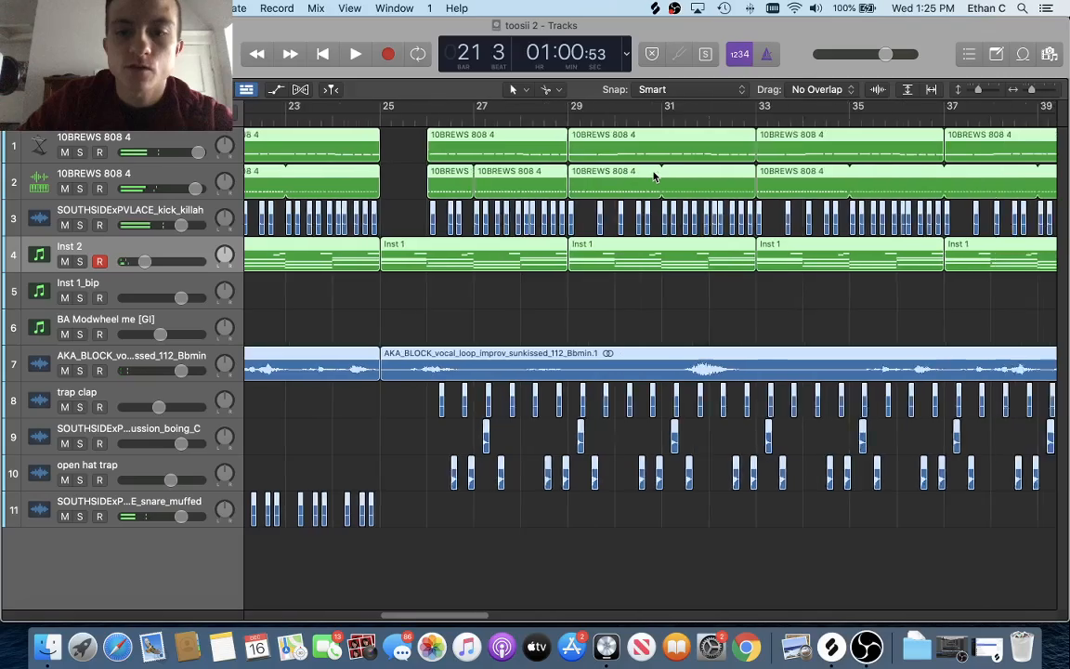
scroll(655, 176, down, 3)
scroll(655, 176, up, 1)
scroll(655, 176, down, 2)
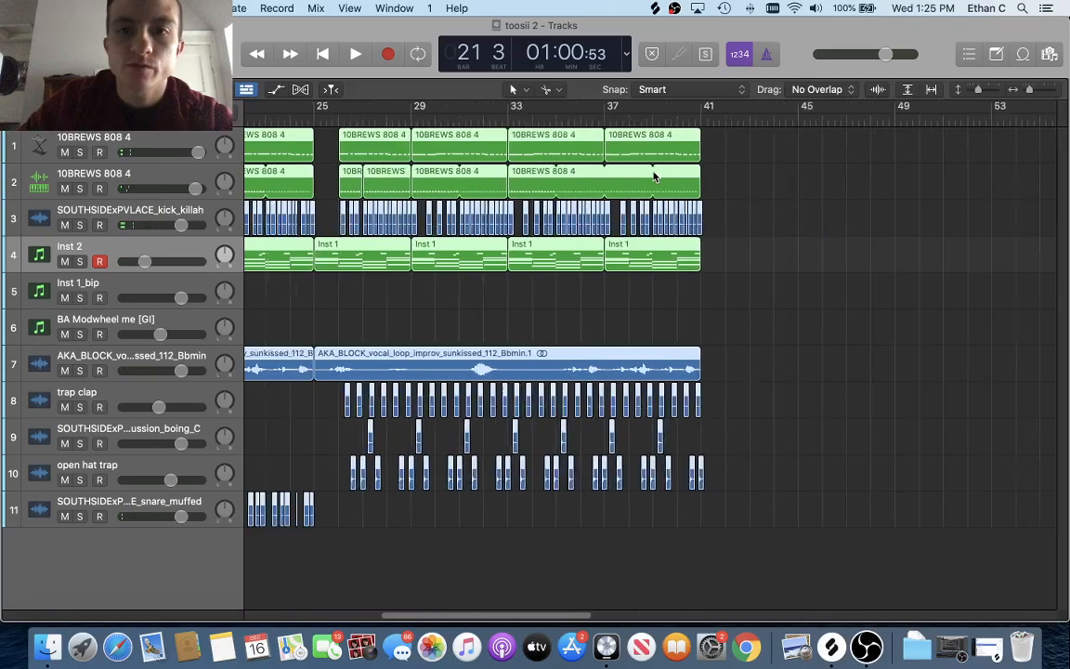
scroll(654, 177, up, 4)
scroll(652, 175, down, 5)
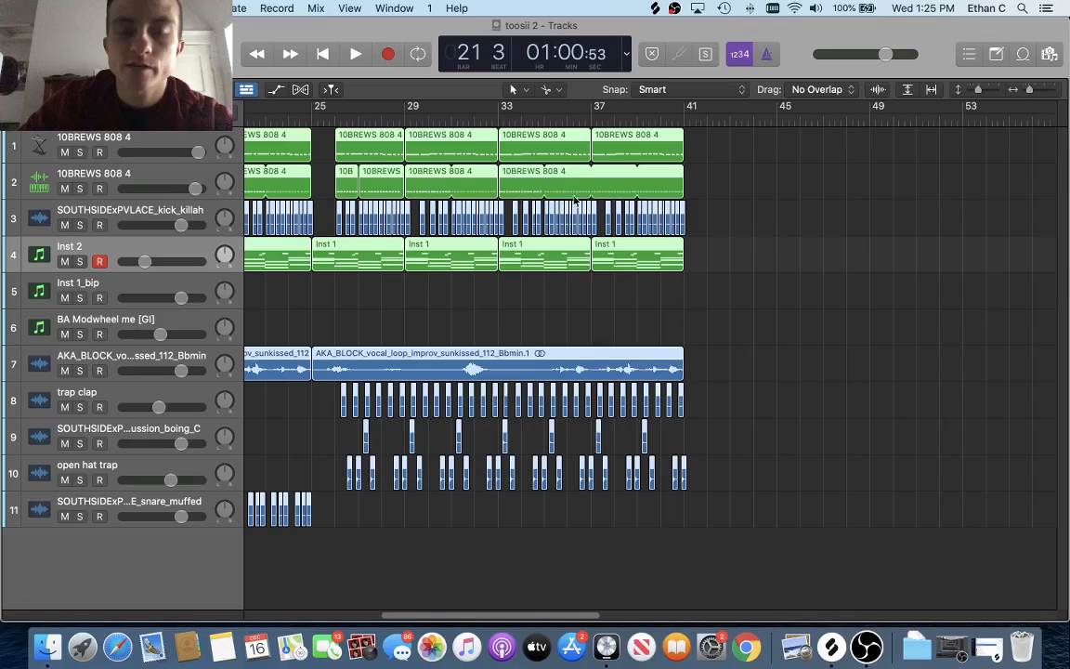
scroll(574, 200, left, 5)
scroll(586, 213, right, 3)
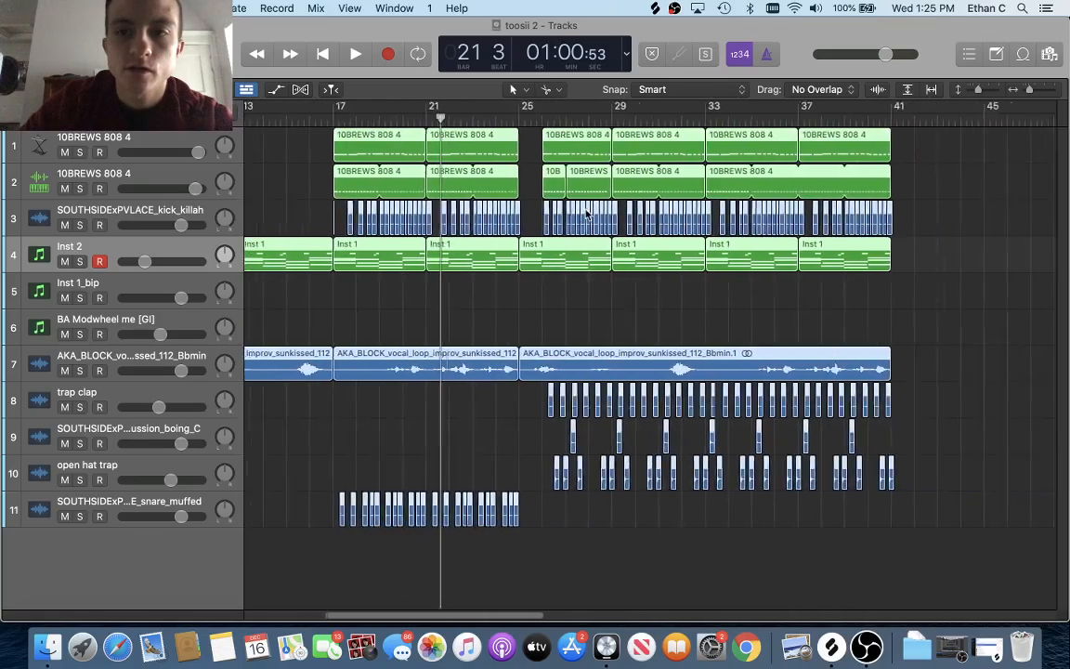
scroll(586, 213, right, 2)
scroll(585, 213, right, 8)
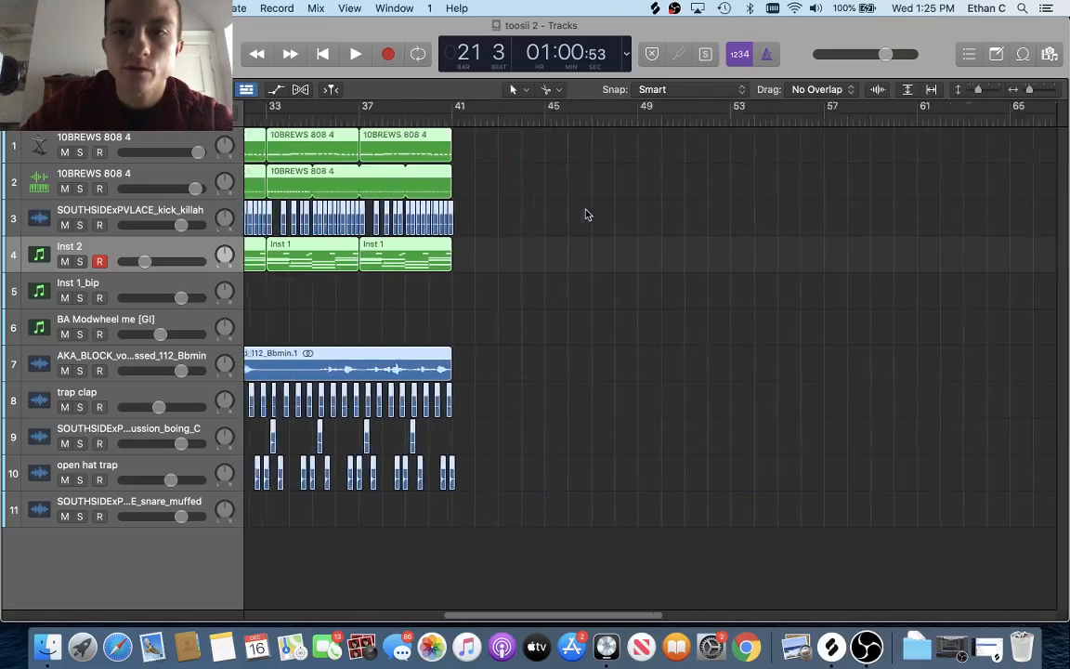
scroll(492, 184, up, 3)
scroll(492, 183, left, 3)
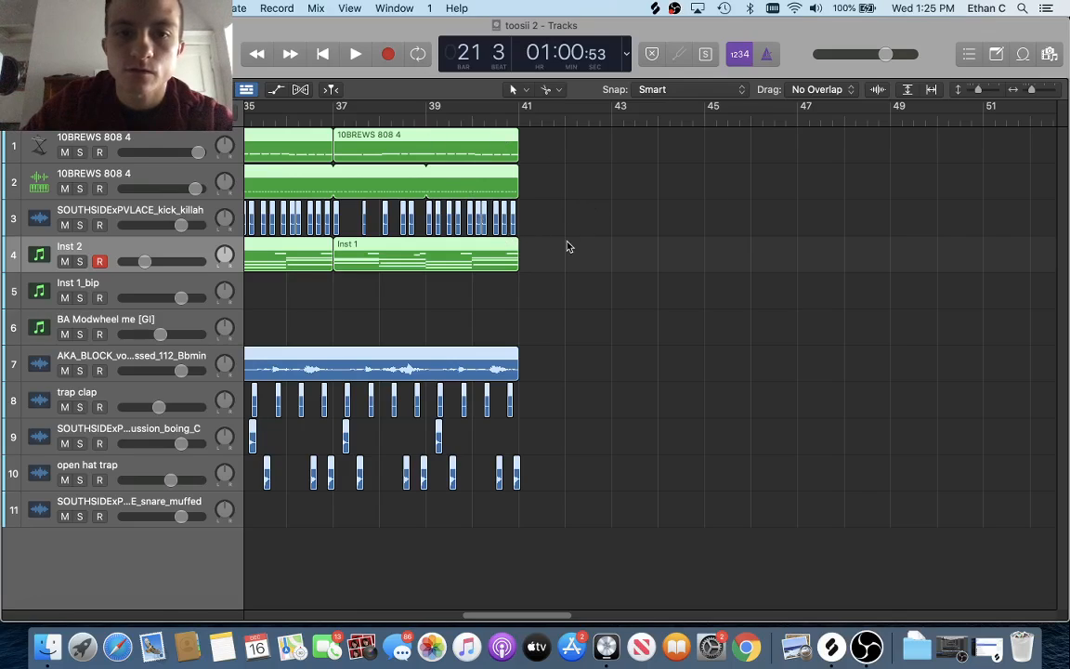
click(609, 215)
scroll(609, 215, left, 3)
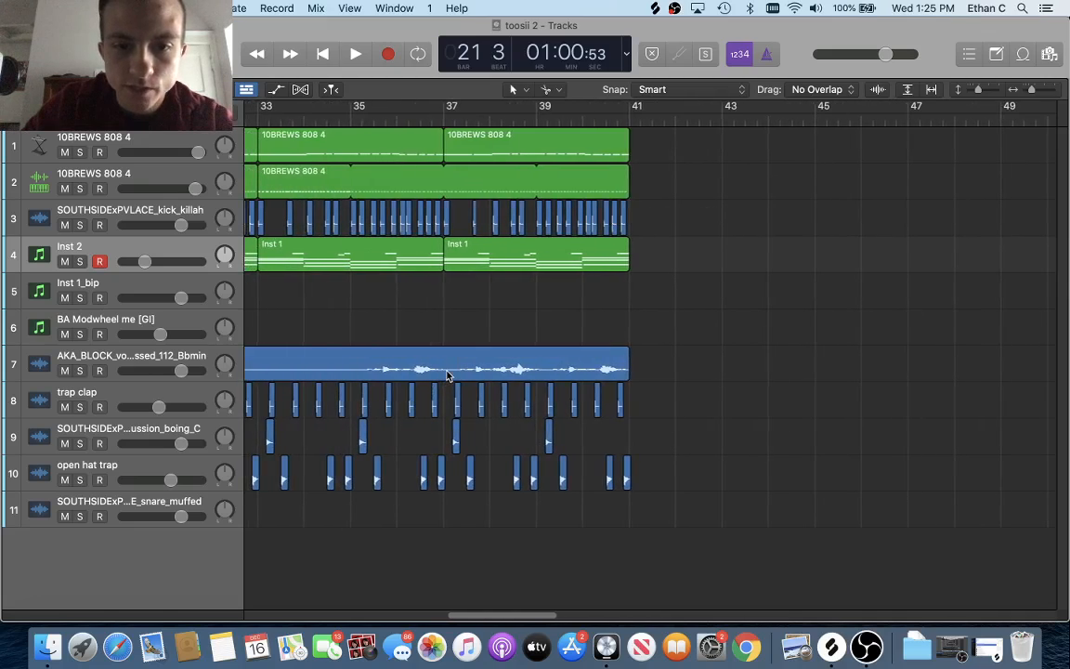
scroll(450, 379, left, 10)
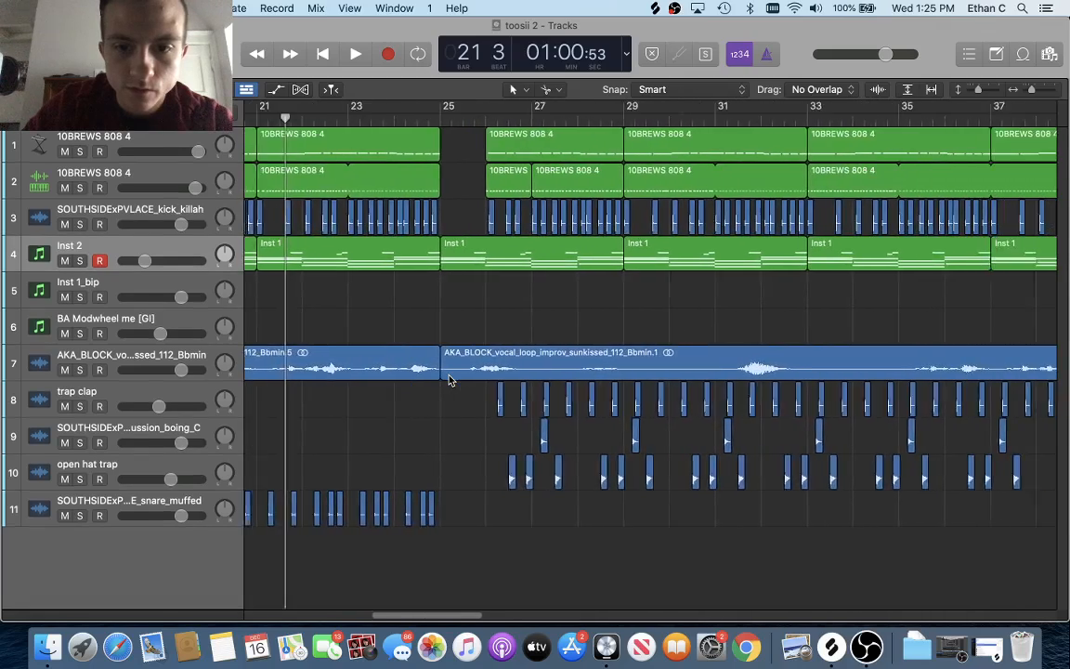
key(super+Left)
key(super+Left)
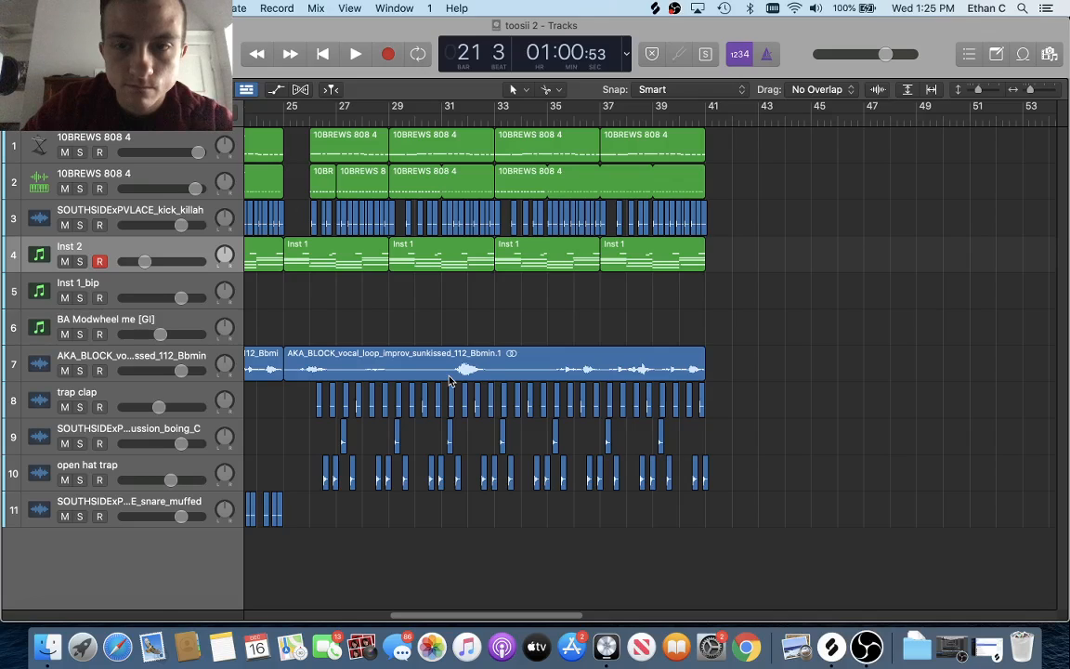
scroll(449, 379, right, 4)
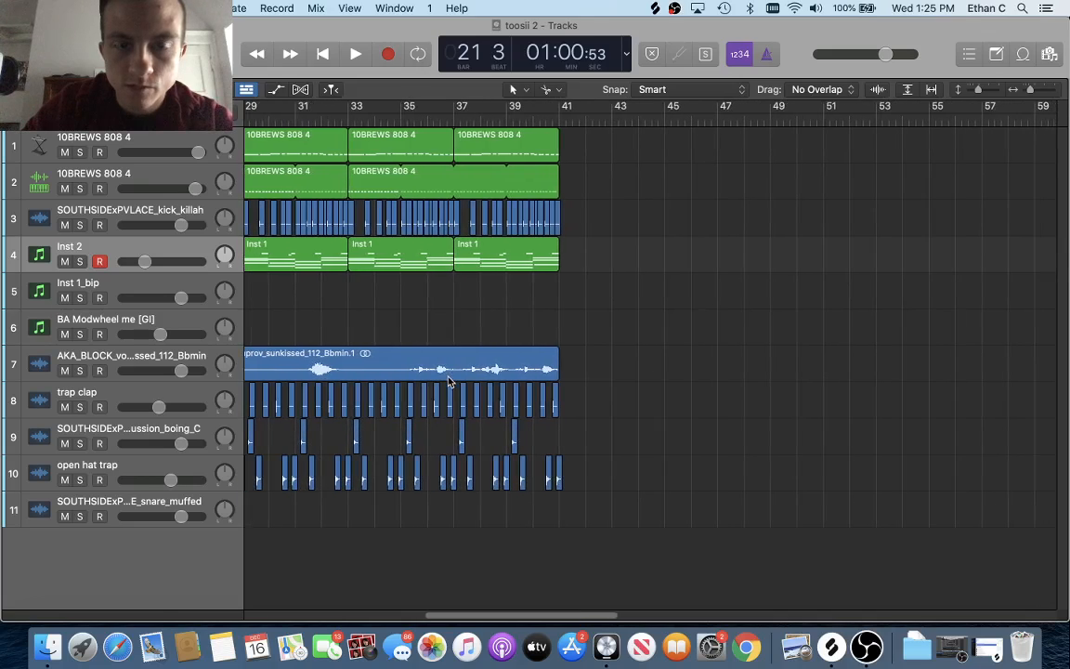
scroll(449, 381, right, 2)
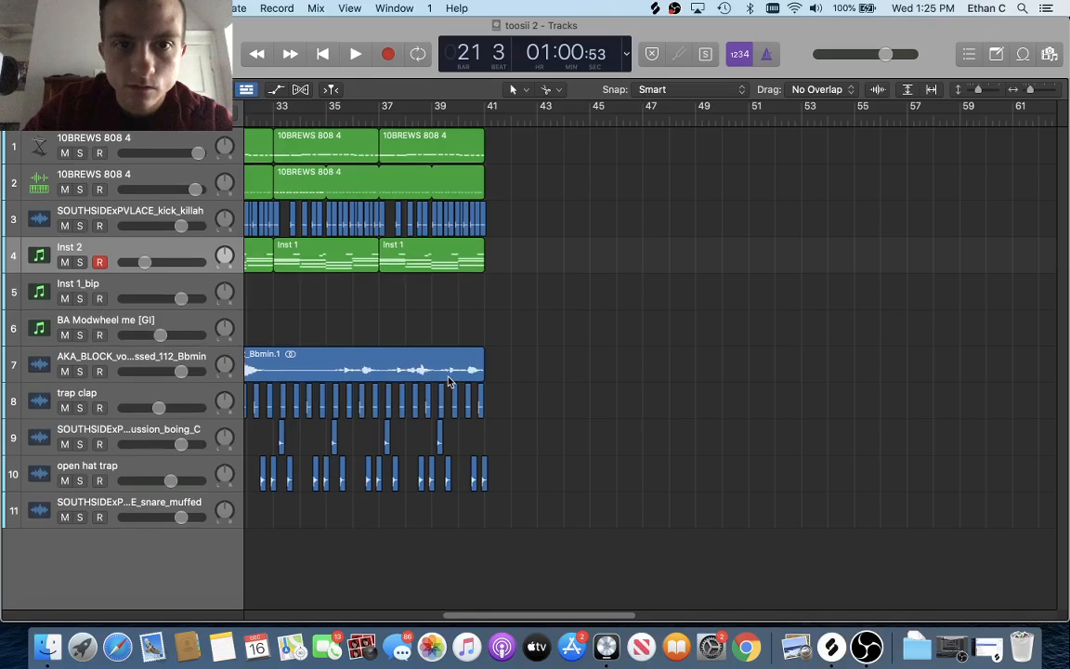
scroll(135, 206, down, 1)
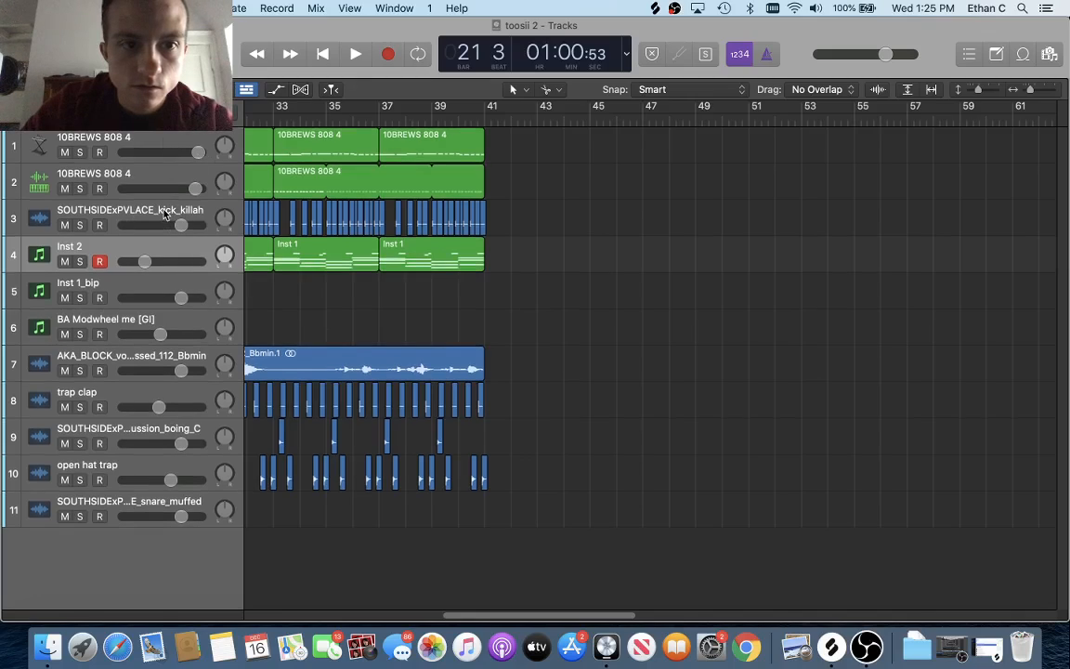
Move the kick track directly below the first 808 track and repeat both tracks' regions from bars 33 to 41 at bars 41 to 49.
drag(162, 214, 163, 174)
drag(543, 144, 278, 187)
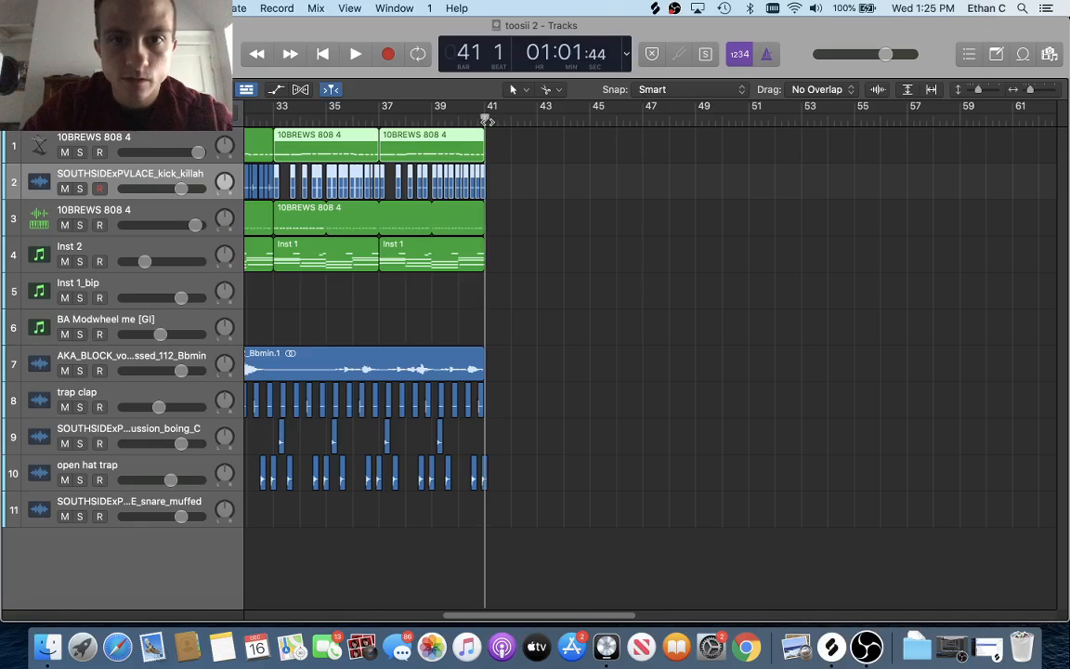
key(super+r)
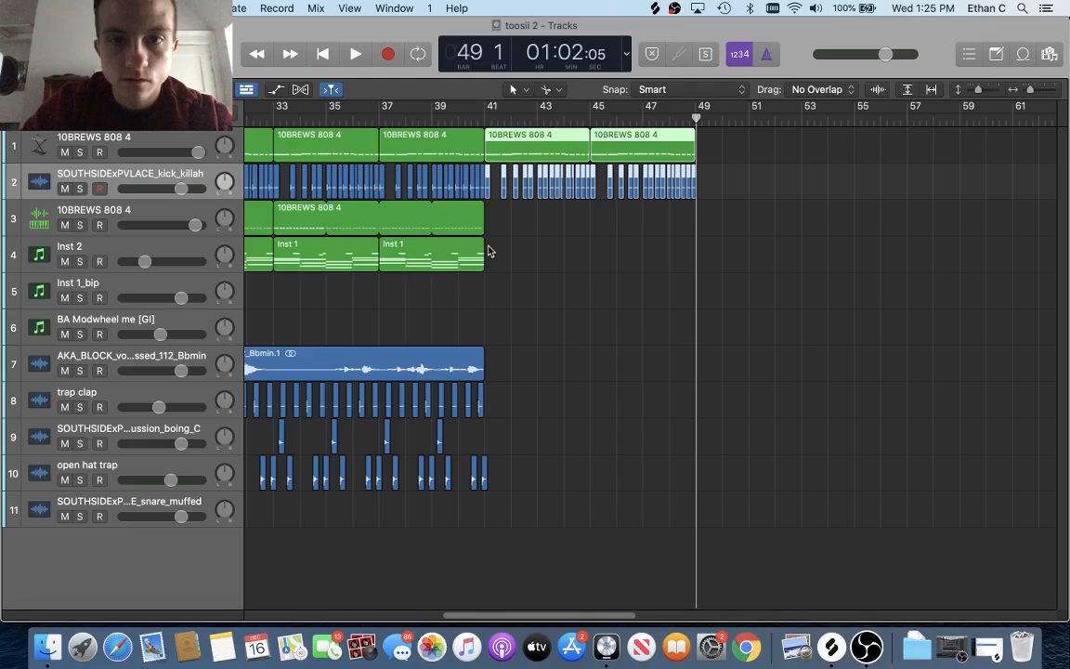
Set the cycle range to bars 41 to 49 over the repeated 808 and kick regions.
drag(489, 119, 697, 177)
scroll(448, 345, left, 3)
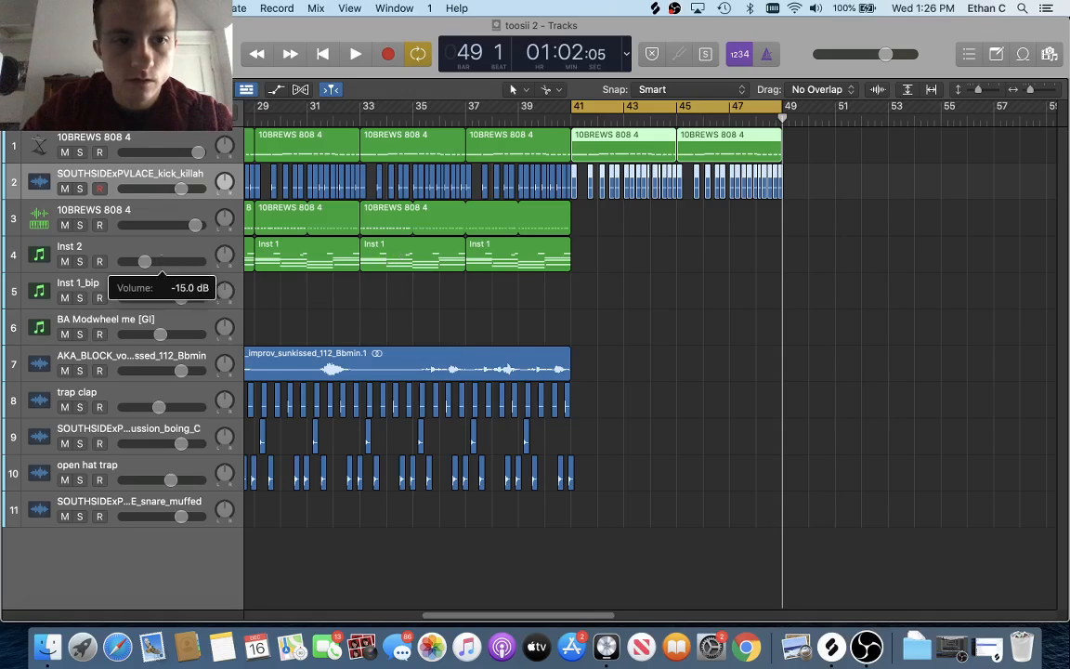
Repeat the Inst 2 melody regions from bars 33 to 41 at bars 41 to 49.
click(160, 243)
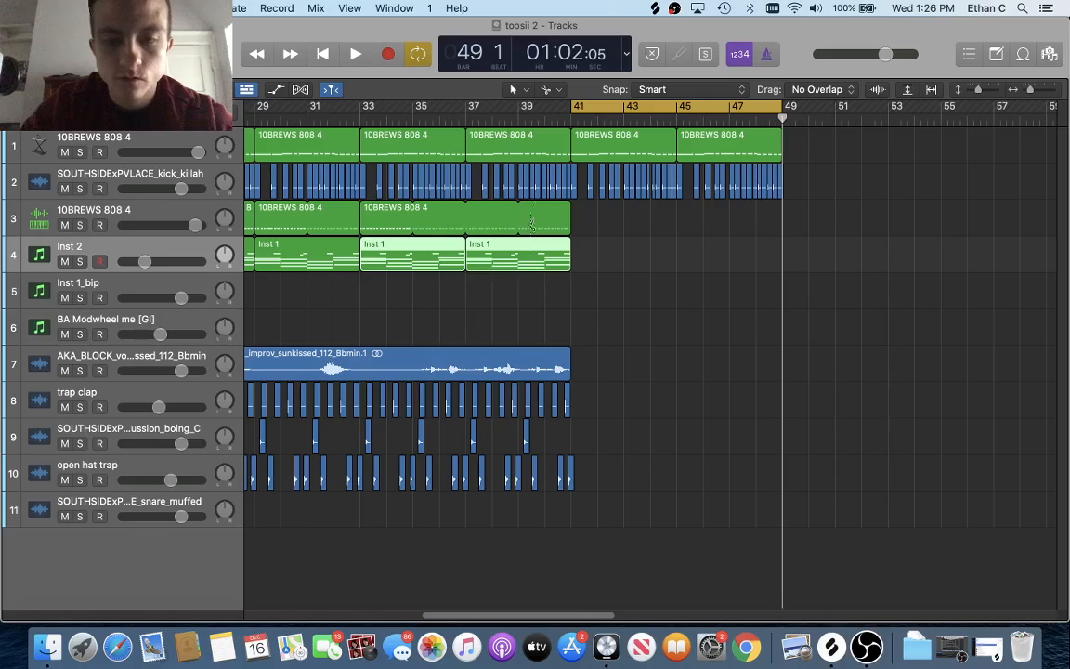
click(572, 121)
key(super+v)
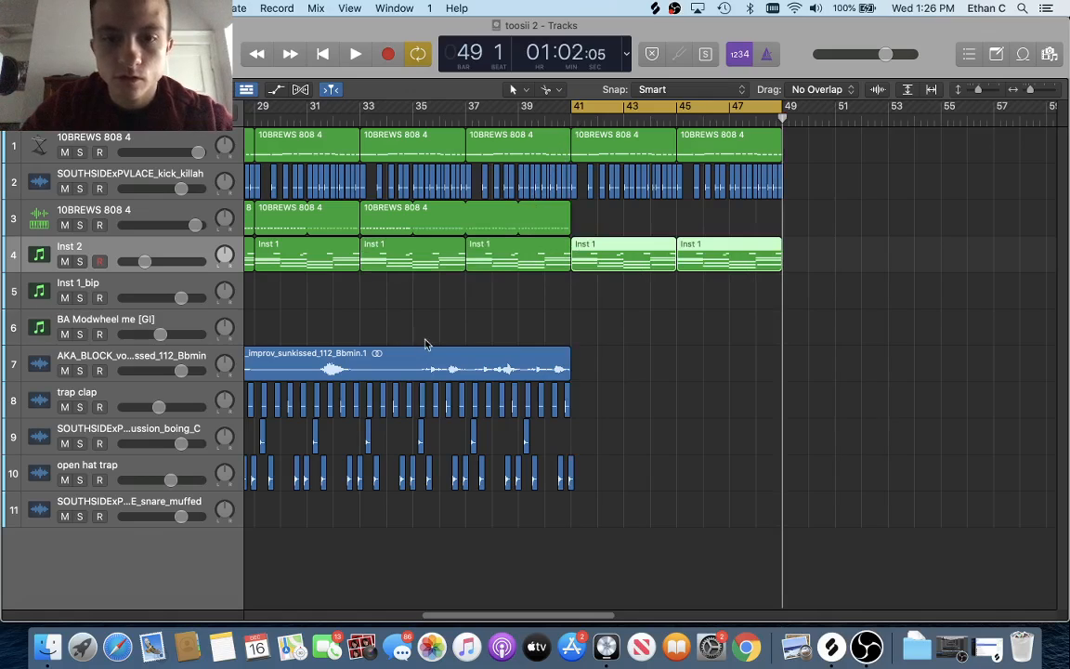
Copy the vocal loop region that starts at bar 25 to bar 41 and trim the copy to end at bar 49.
scroll(363, 362, left, 5)
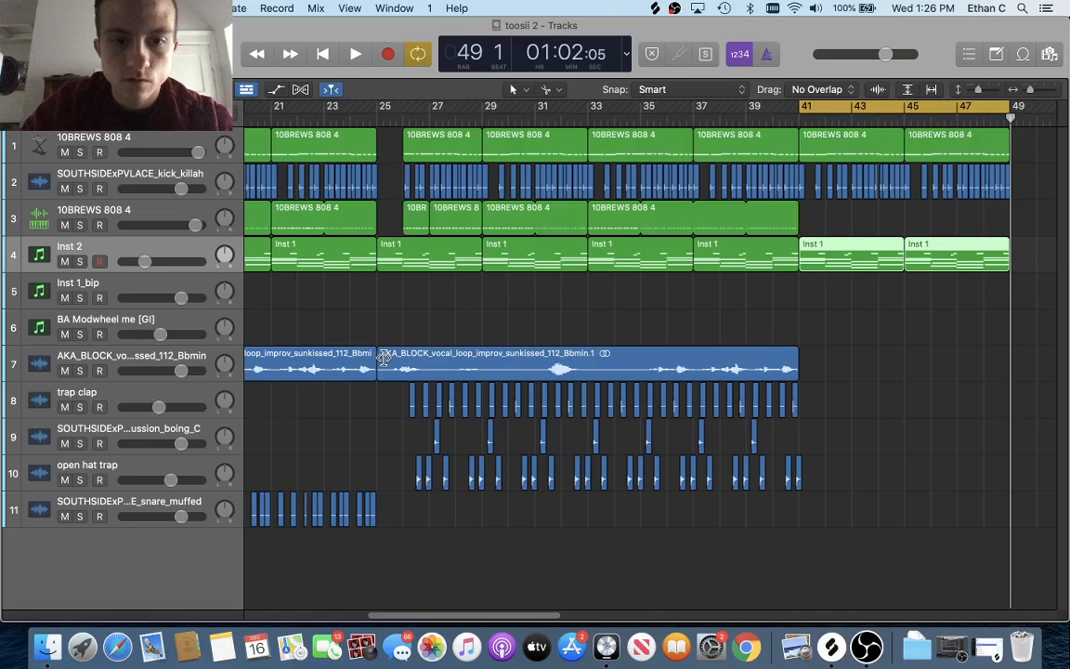
click(224, 361)
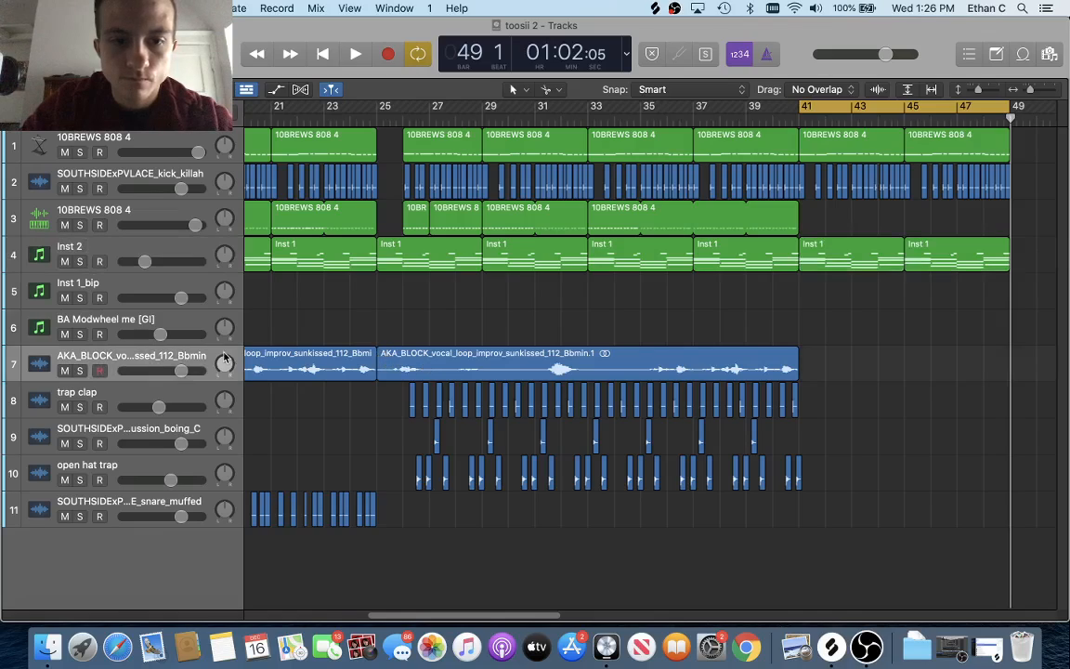
click(413, 362)
click(796, 119)
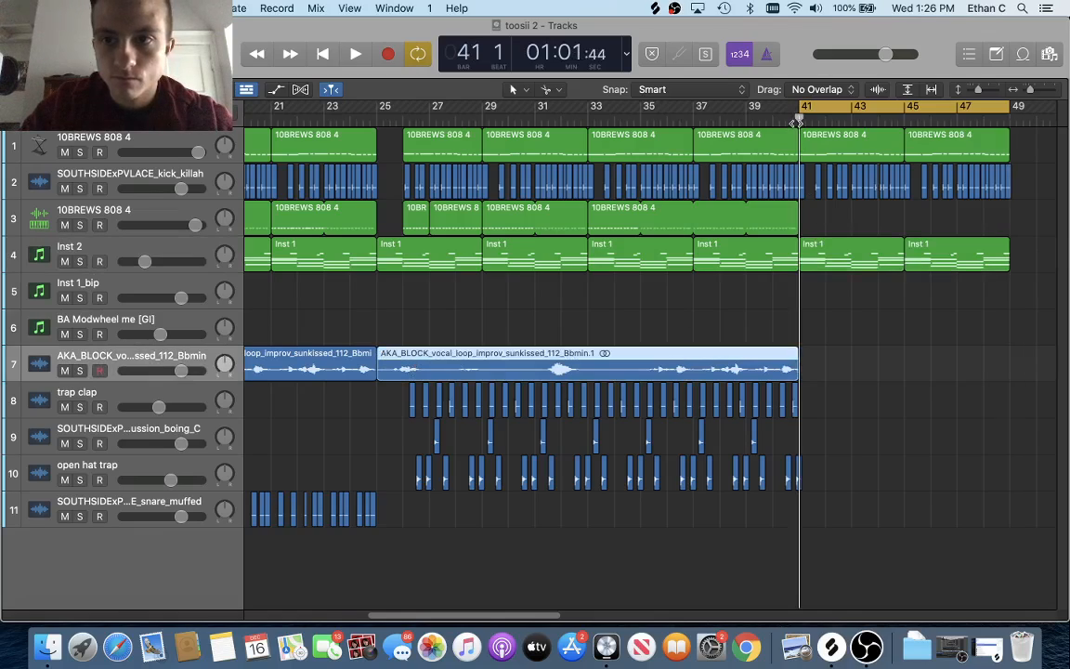
key(cmd+v)
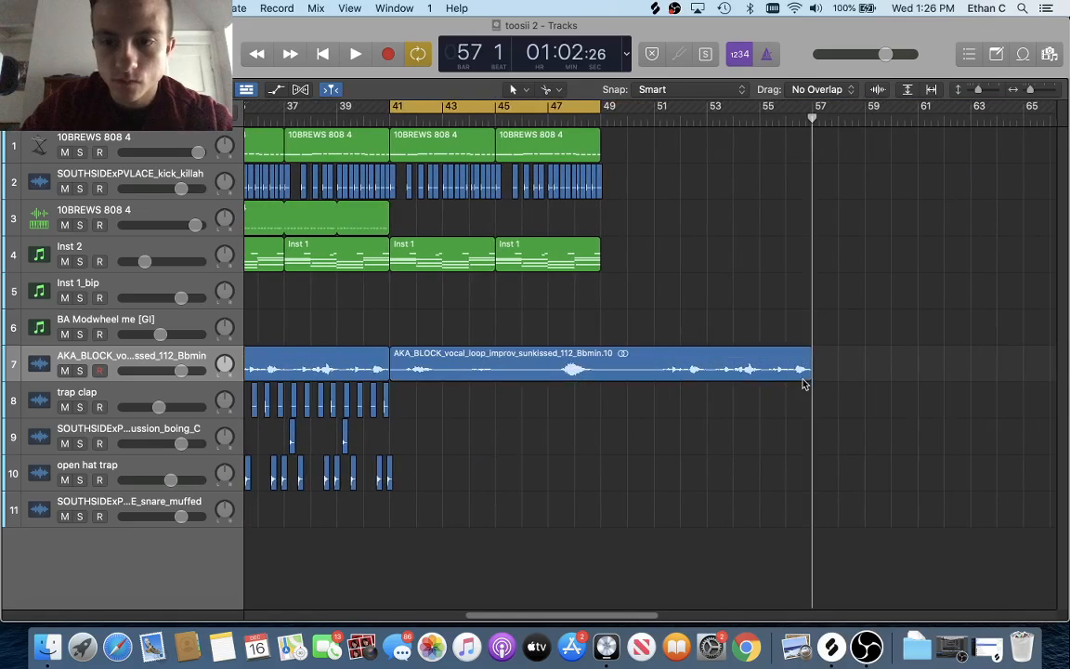
drag(803, 372, 600, 367)
Audition the new section from bar 41 and look over the arrangement back to bar 1.
key(space)
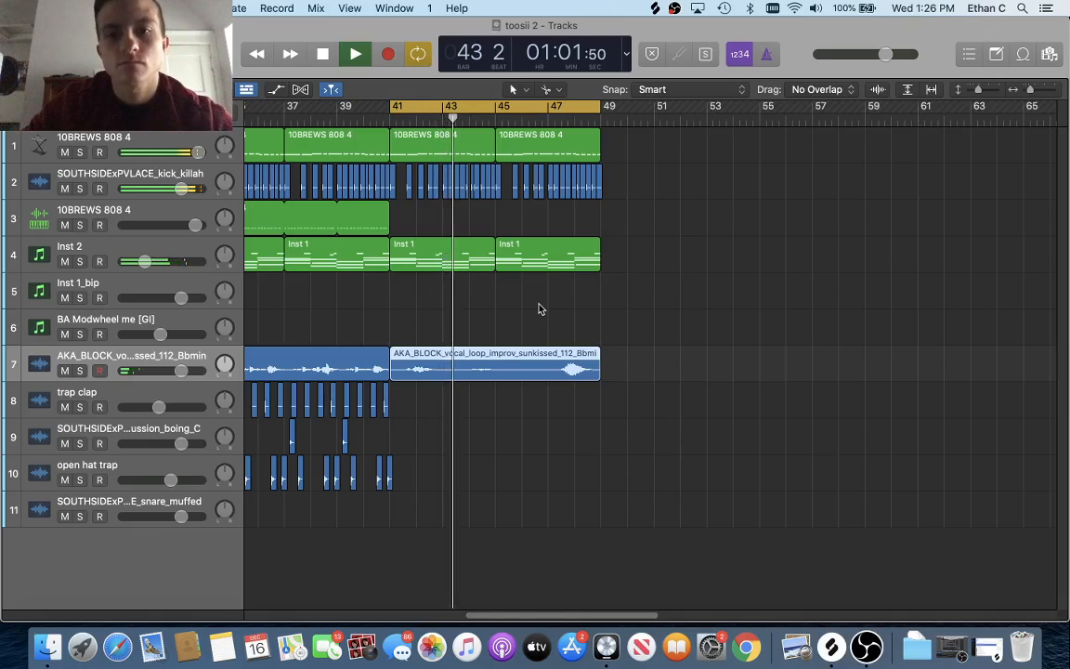
key(space)
key(super+Left)
key(super+Left)
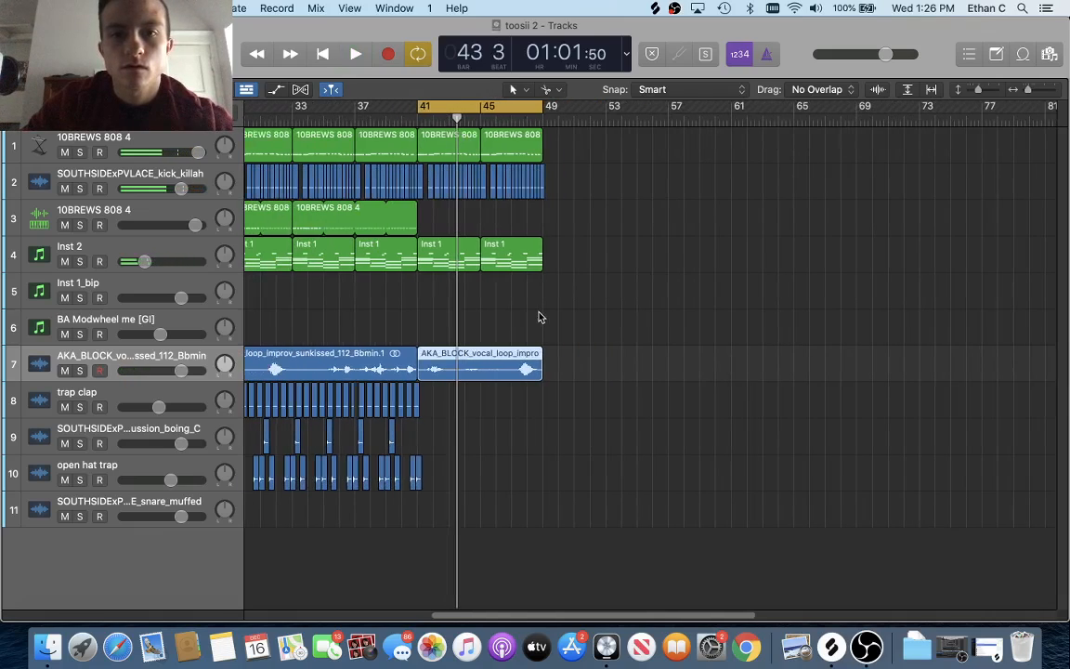
scroll(538, 316, left, 5)
scroll(539, 317, left, 3)
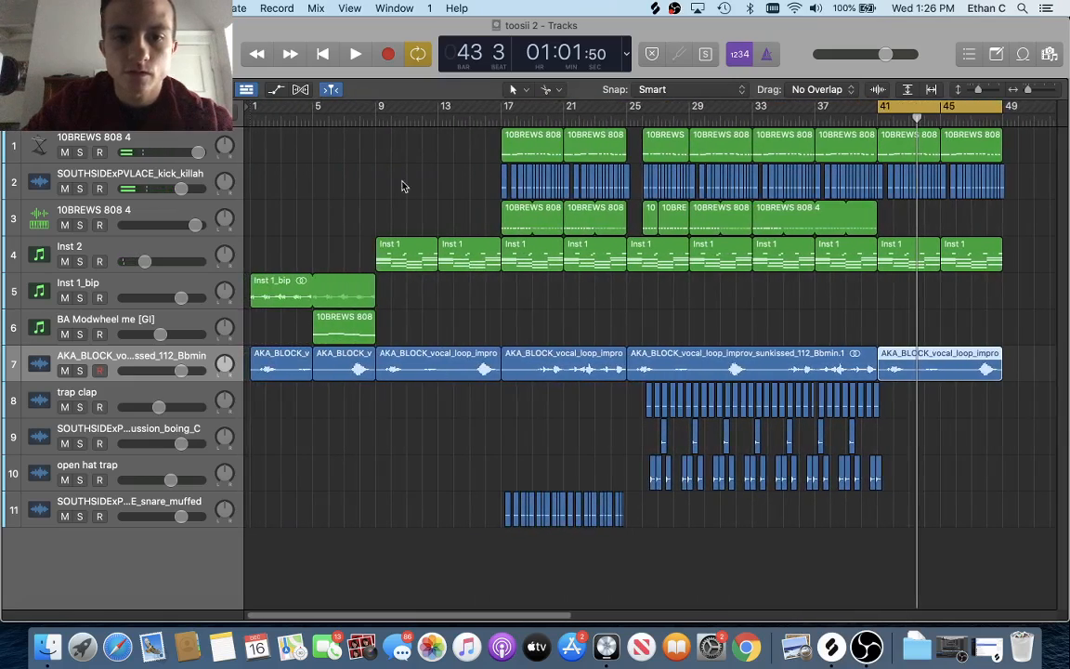
Select the regions on all tracks from bar 9 to bar 49 and duplicate them starting at bar 49.
scroll(523, 320, right, 2)
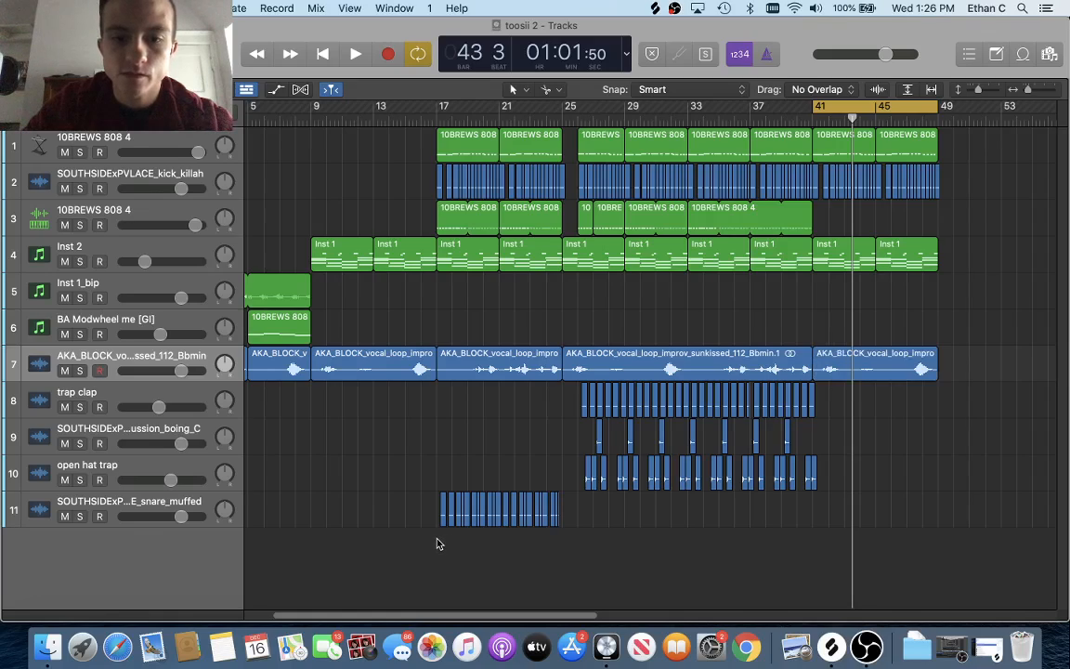
drag(440, 537, 568, 160)
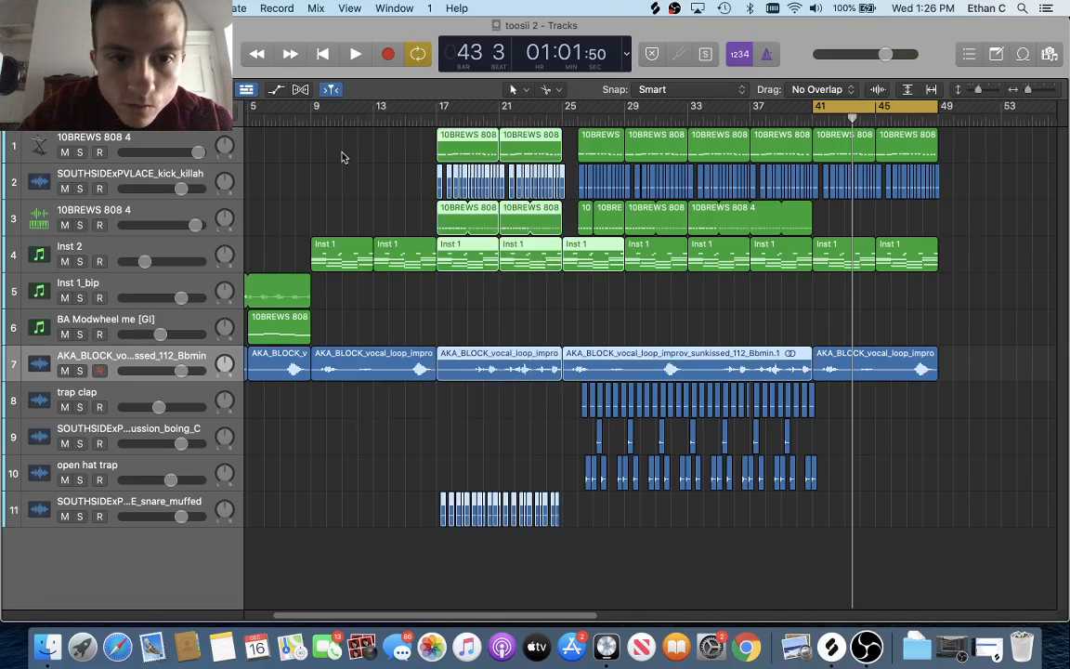
click(181, 251)
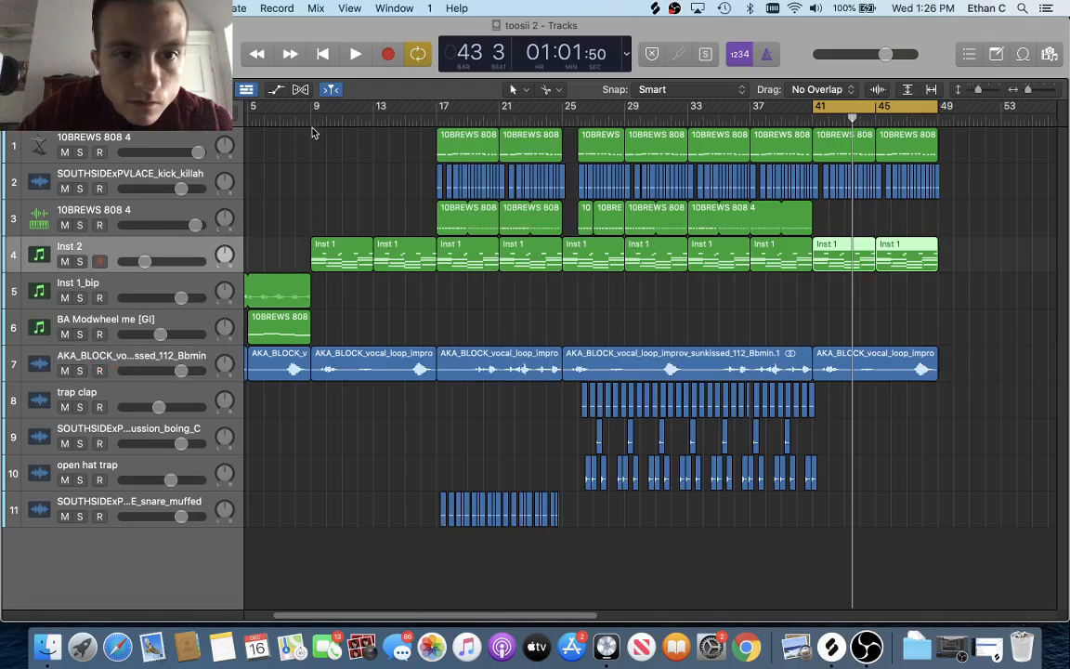
drag(327, 223, 953, 544)
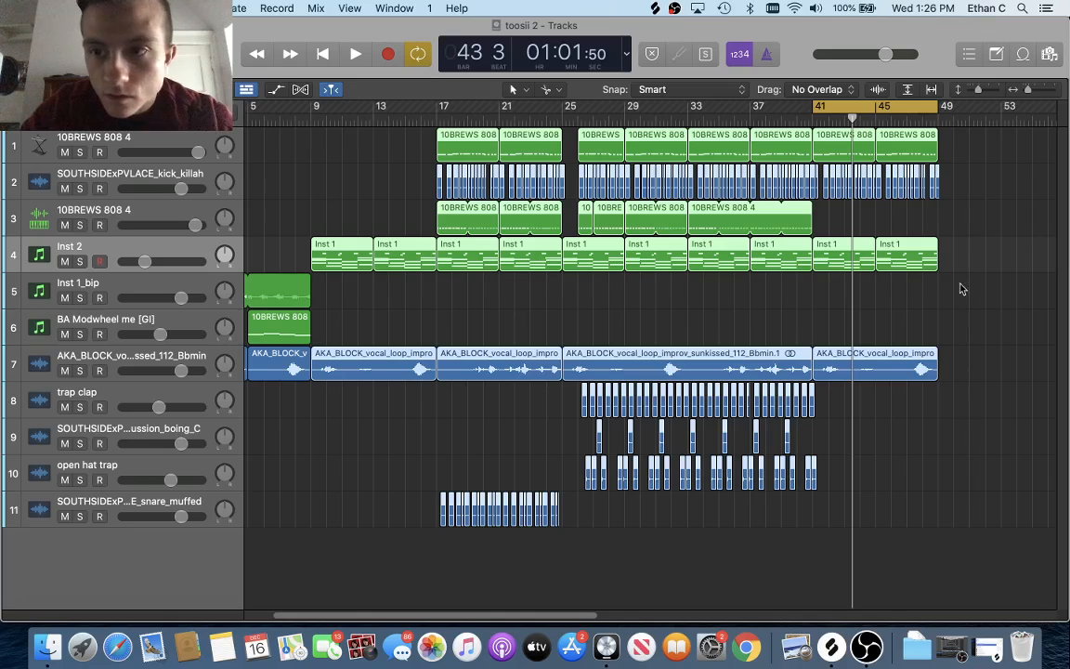
click(940, 119)
key(super+v)
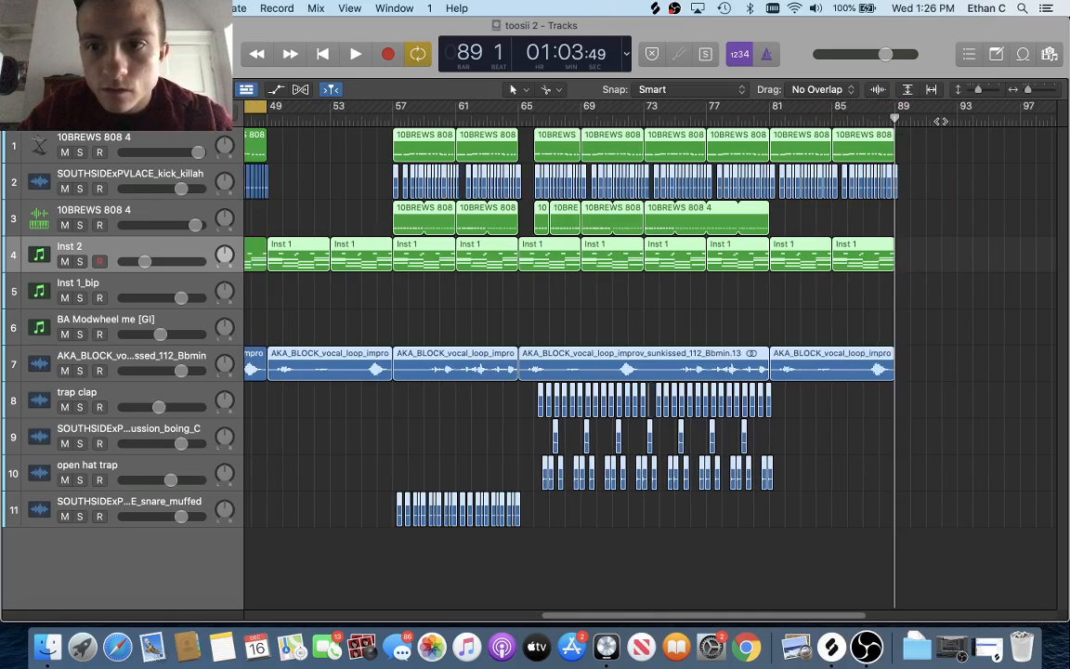
Examine the duplicated arrangement between bars 9 and 89, turning off cycle mode.
scroll(669, 221, left, 10)
scroll(669, 221, right, 2)
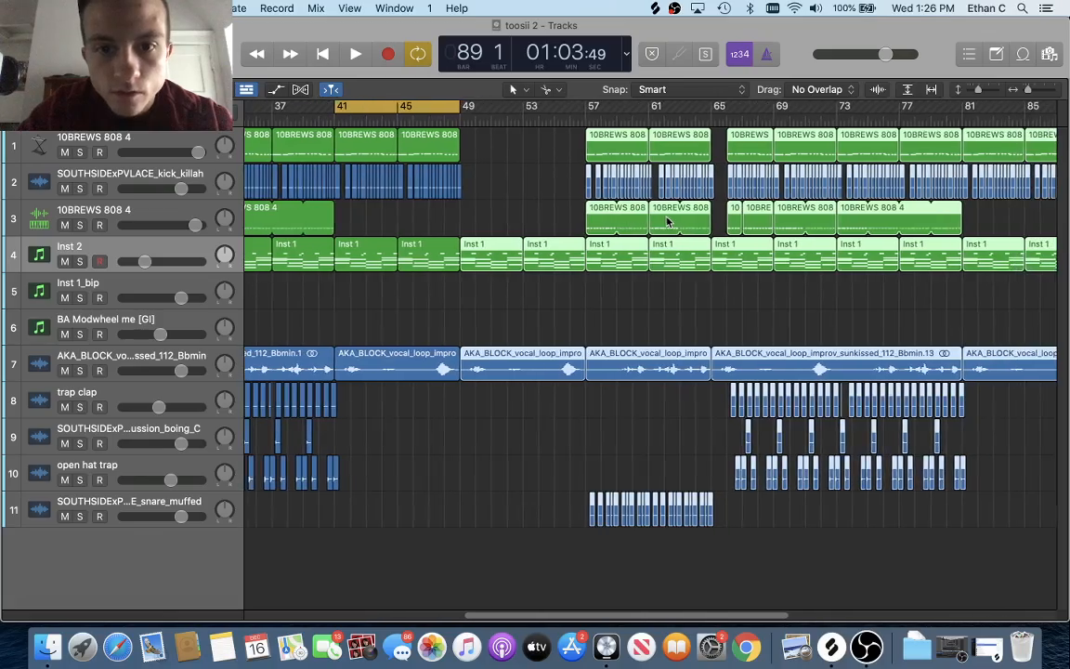
scroll(664, 221, up, 5)
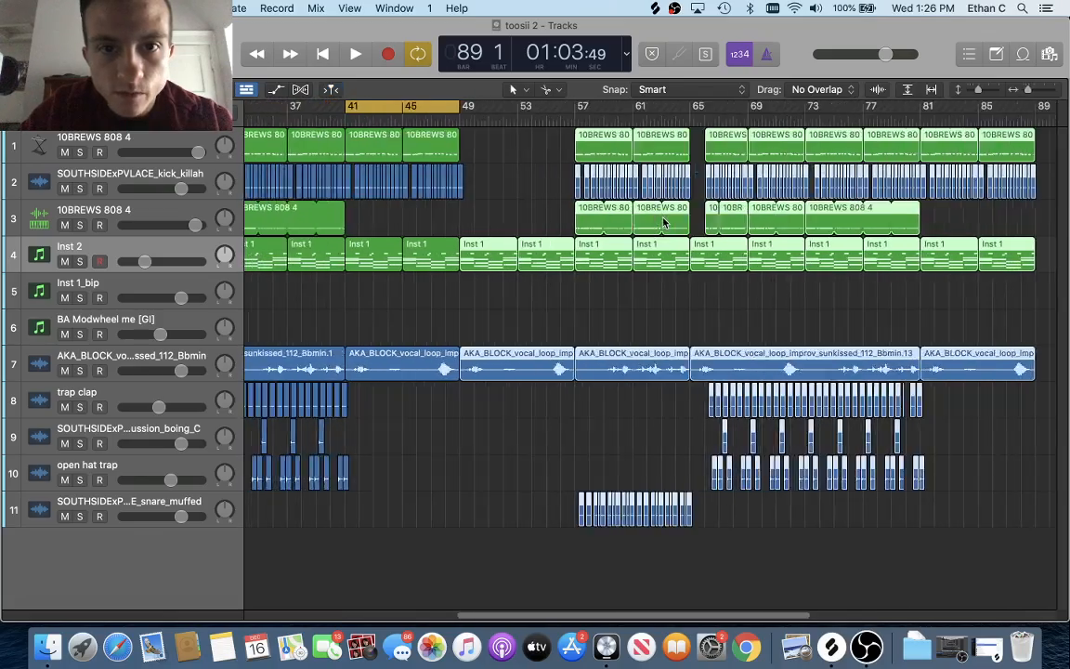
scroll(664, 221, down, 5)
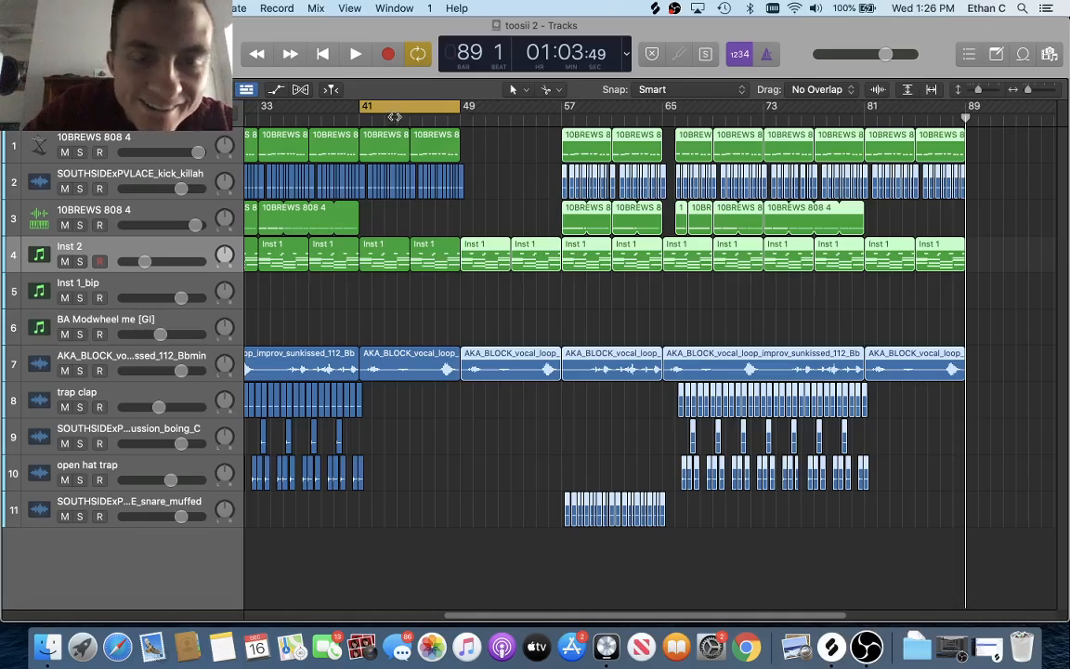
scroll(459, 151, left, 6)
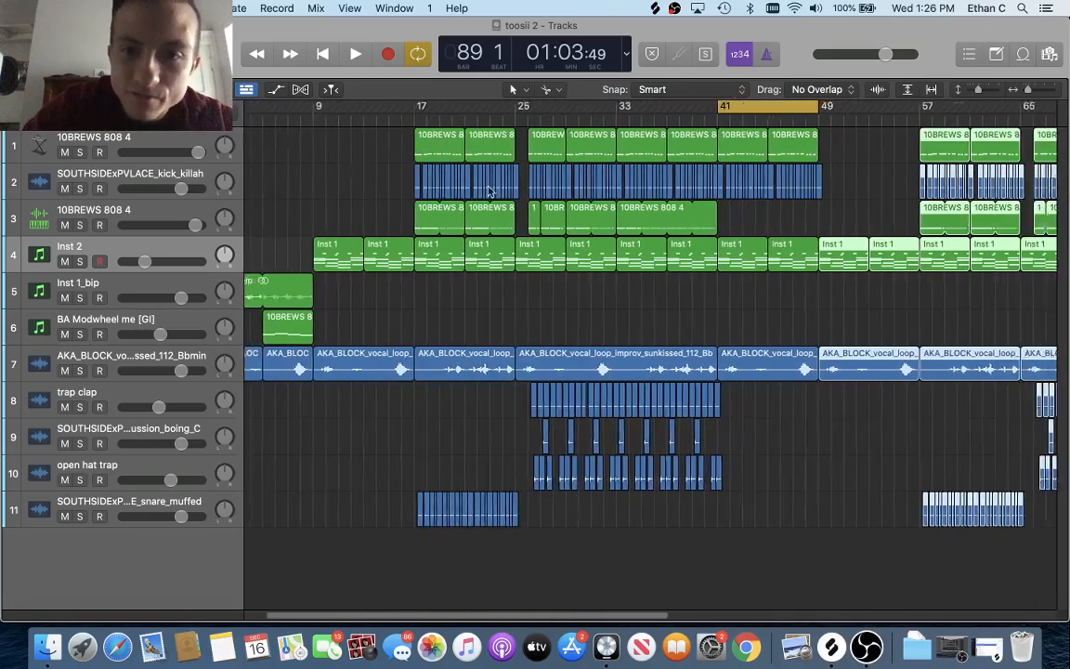
scroll(484, 192, left, 5)
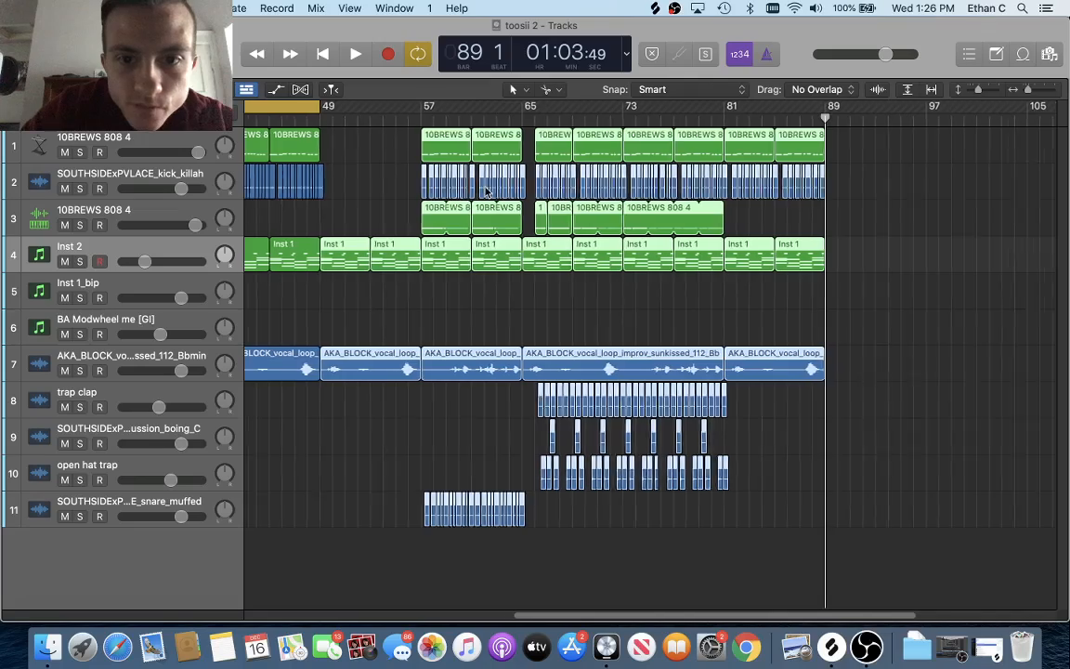
scroll(485, 192, right, 2)
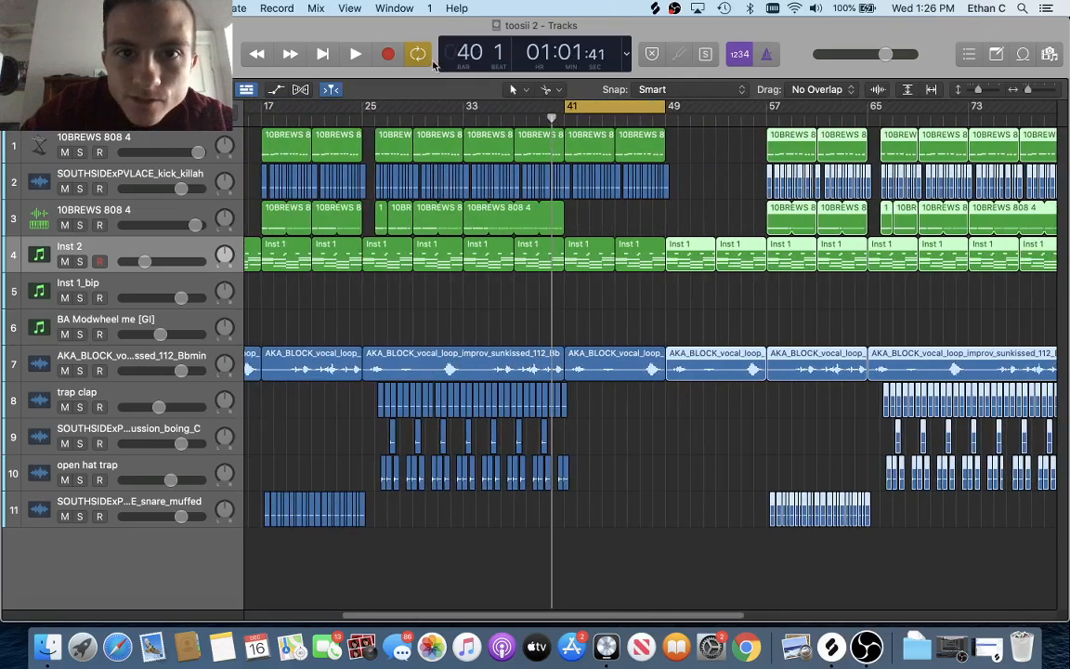
scroll(599, 178, left, 5)
scroll(599, 178, right, 12)
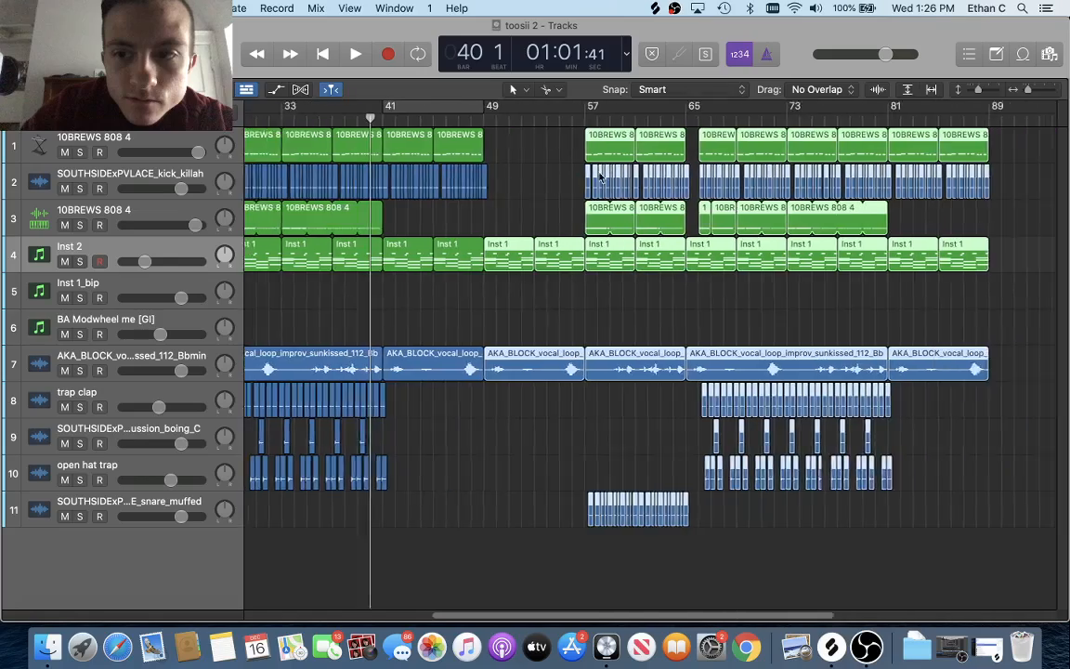
scroll(599, 177, right, 10)
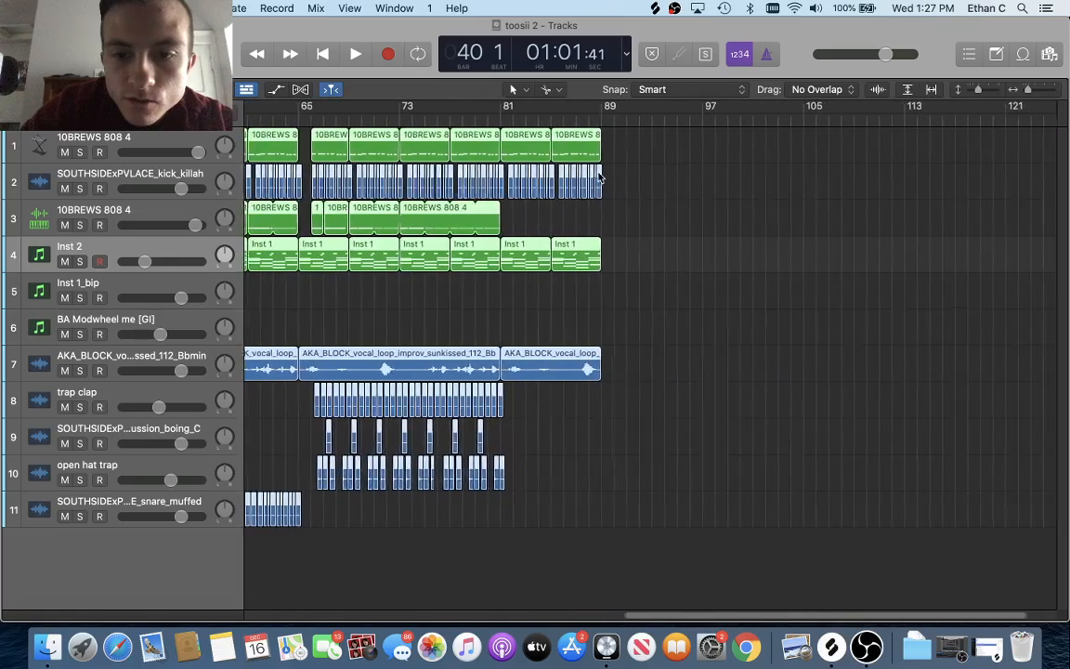
scroll(561, 223, left, 20)
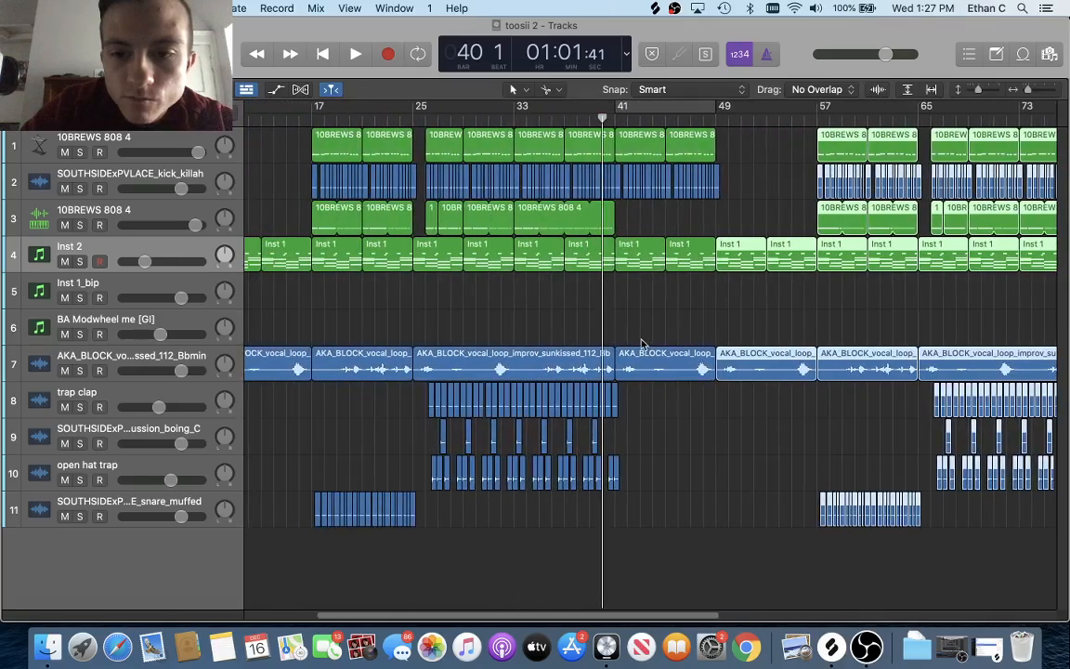
Clear the region selection and play the arrangement from bar 1, adjusting the system volume while listening.
scroll(631, 330, left, 5)
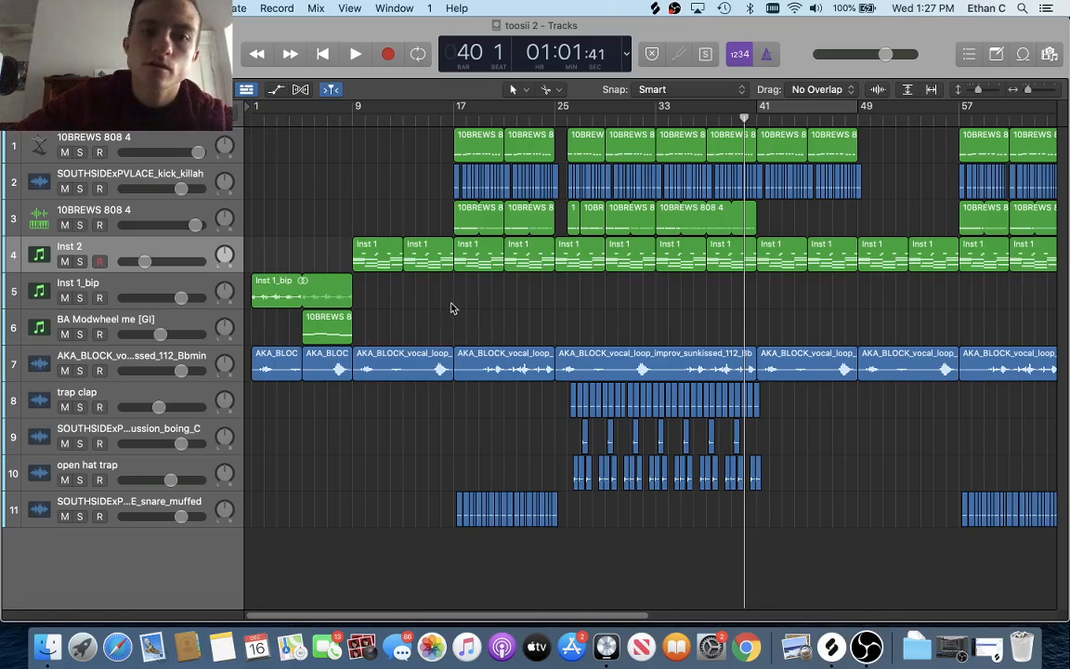
click(253, 118)
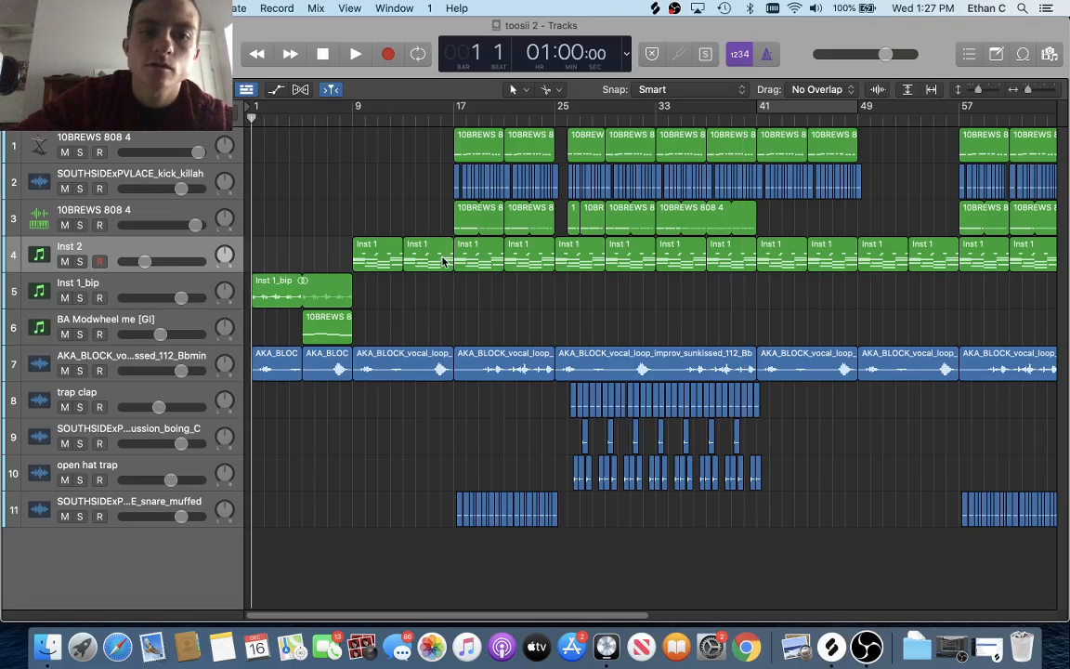
key(space)
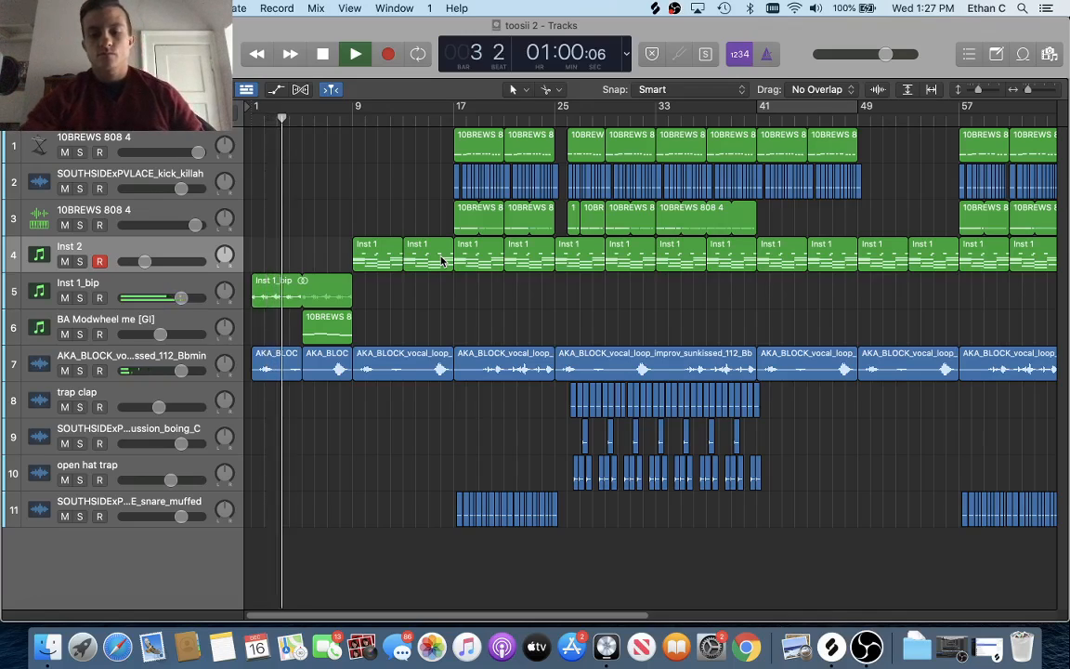
key(XF86AudioRaiseVolume)
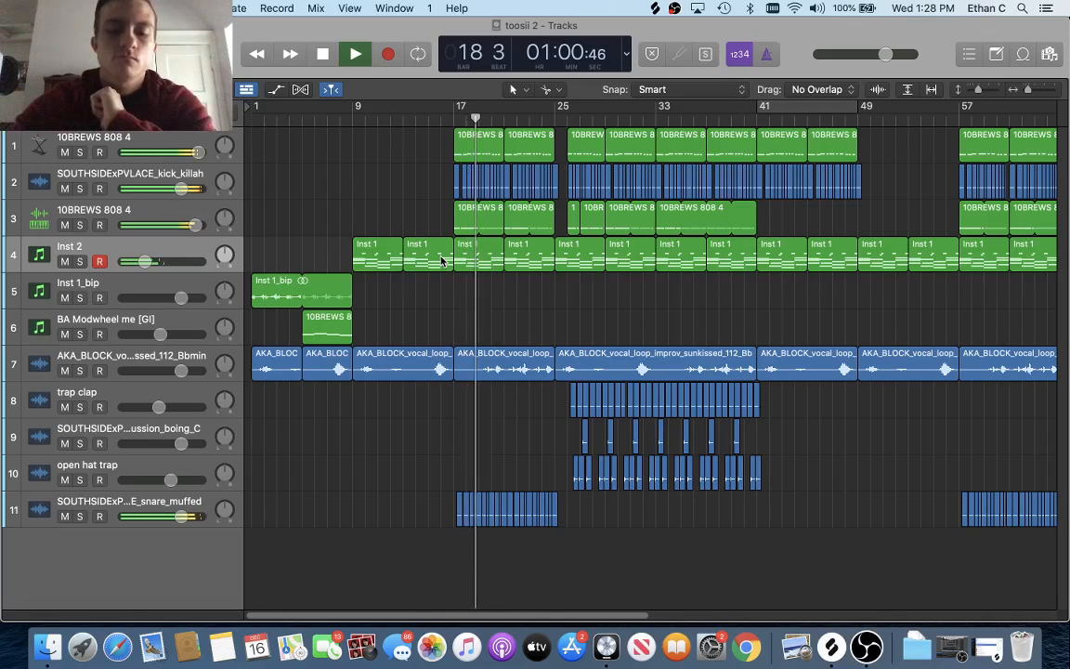
key(XF86AudioLowerVolume)
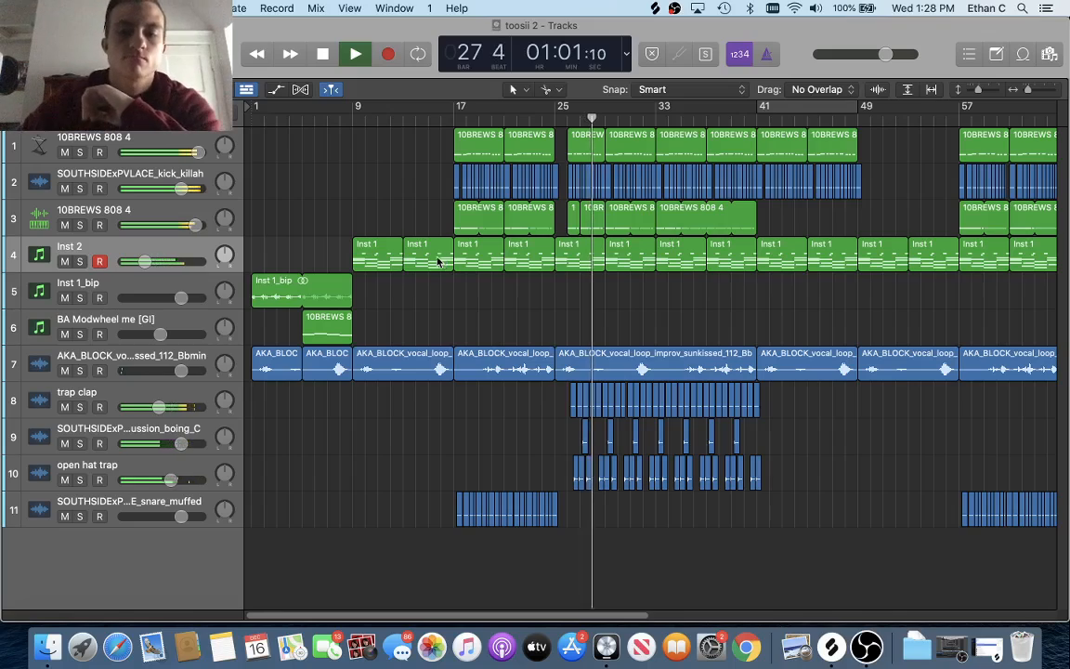
Lower the percussion boing track's volume slightly during playback, turn down the system volume and stop around bar 50.
click(179, 443)
drag(179, 444, 173, 443)
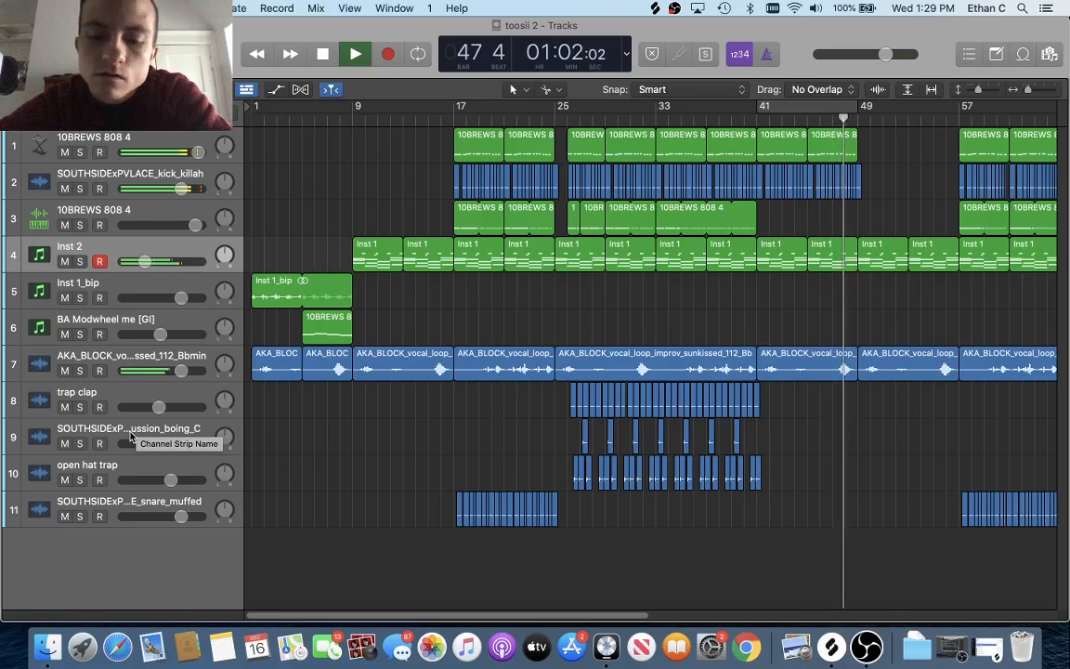
key(XF86AudioLowerVolume)
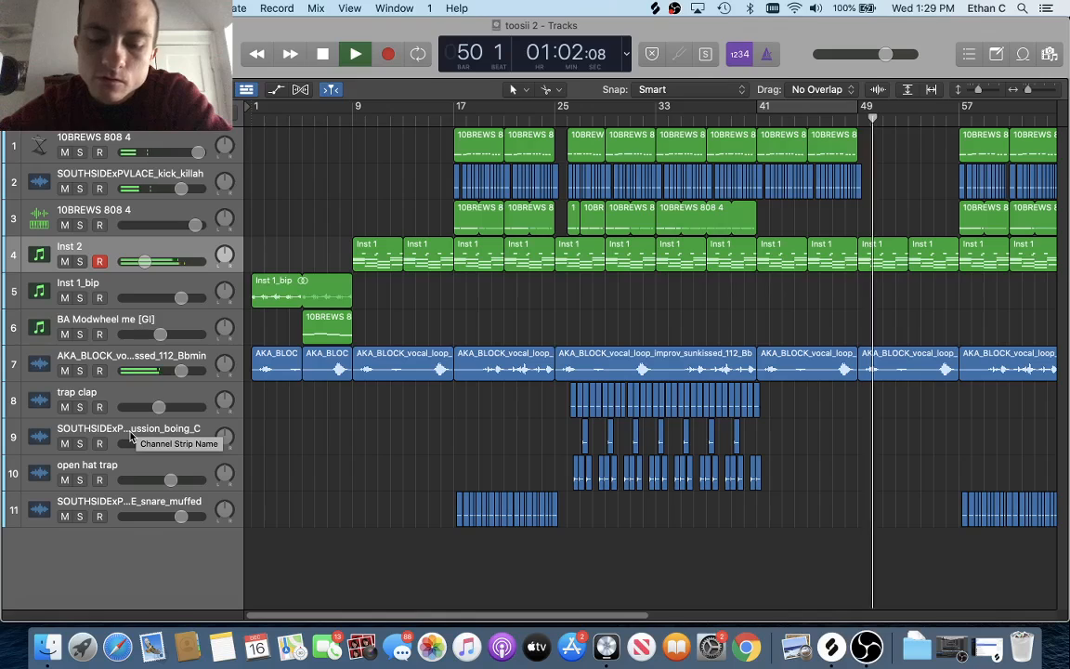
key(space)
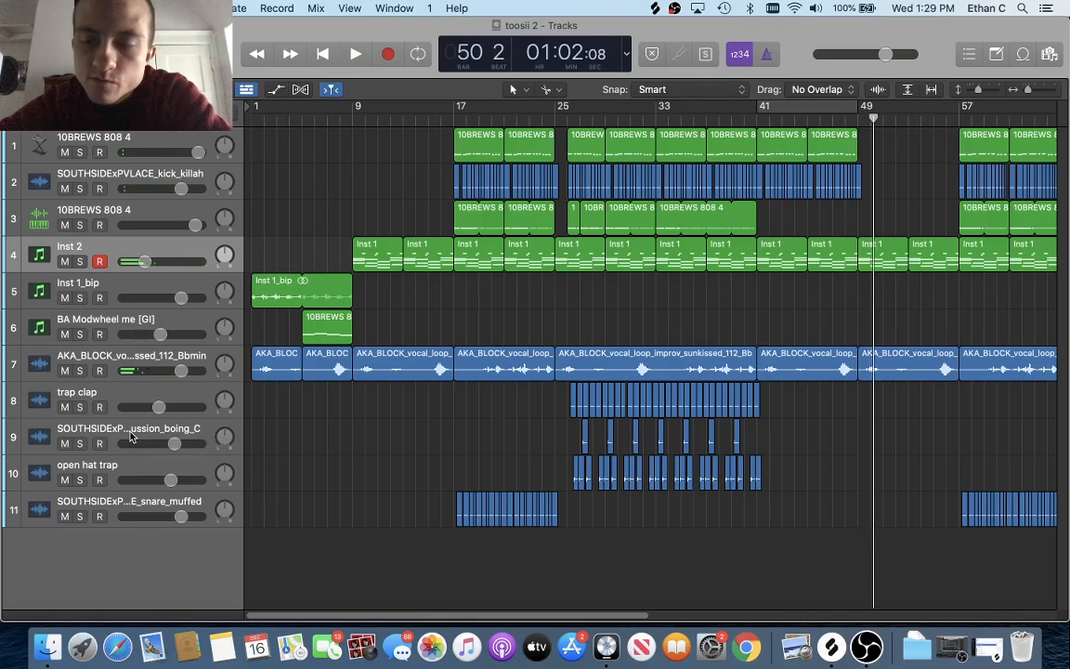
Look over the extended arrangement once more and switch to the OBS recording window.
scroll(532, 305, right, 10)
scroll(546, 321, left, 8)
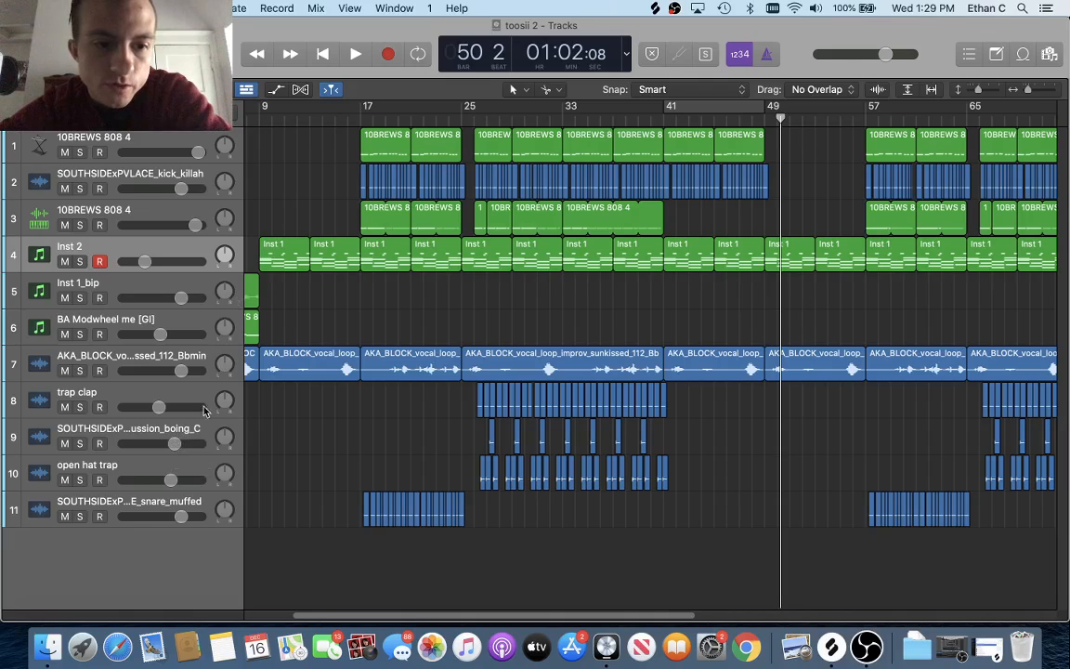
scroll(415, 431, left, 3)
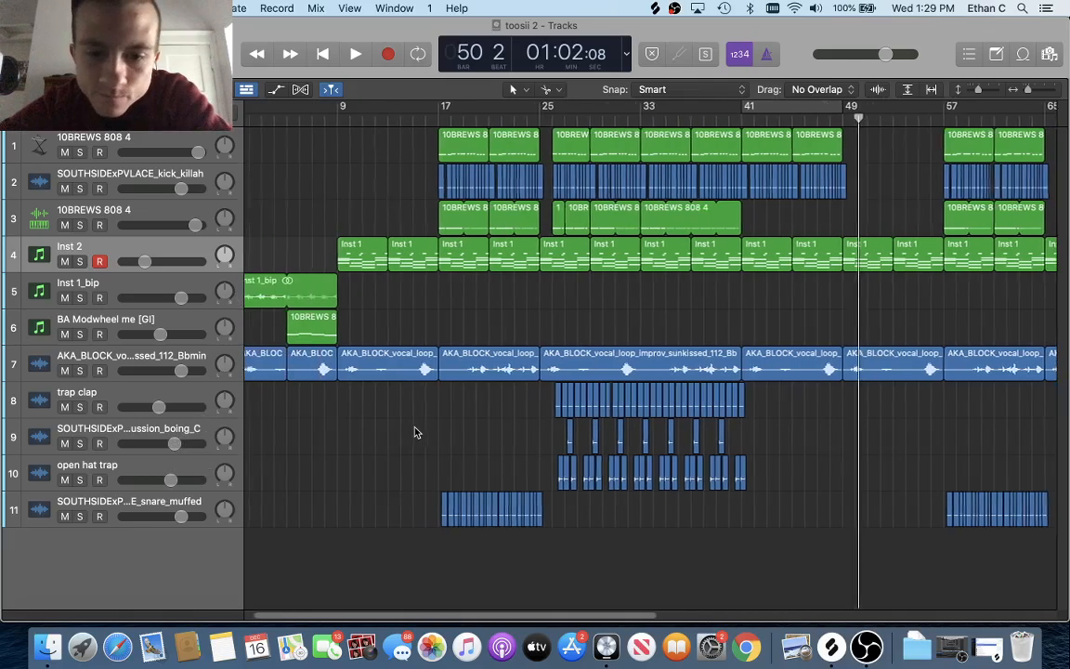
scroll(415, 432, down, 1)
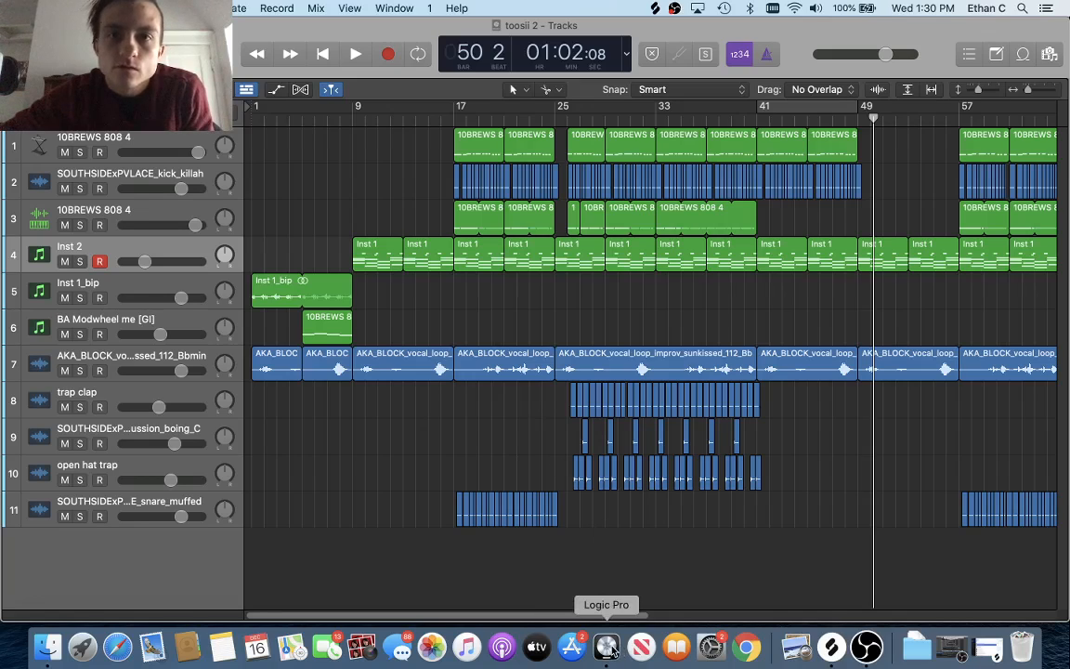
click(865, 645)
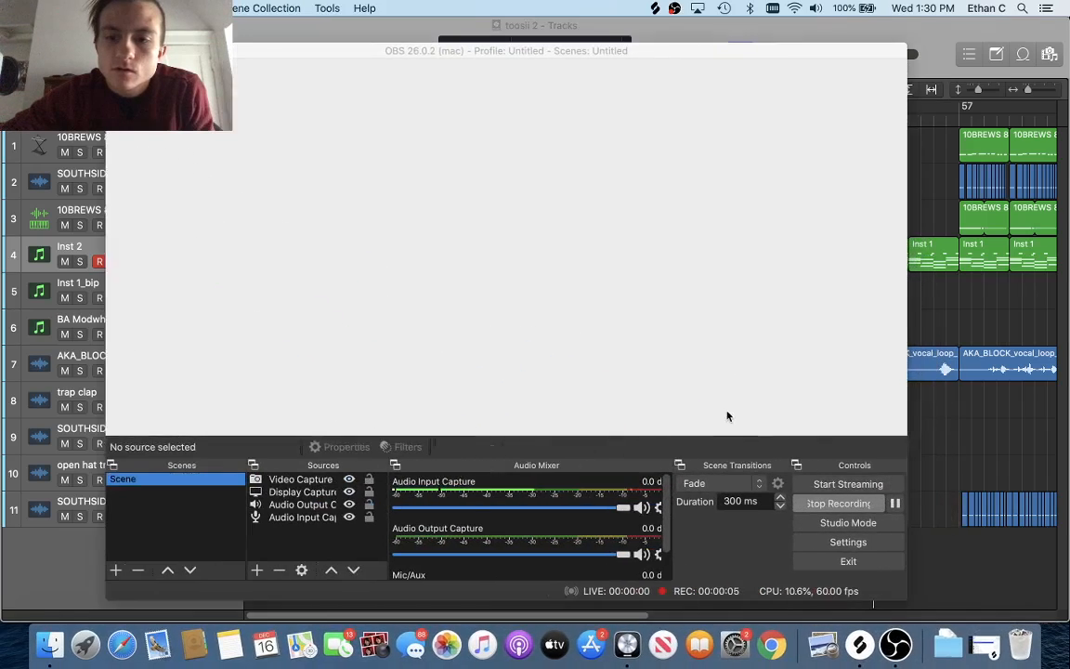